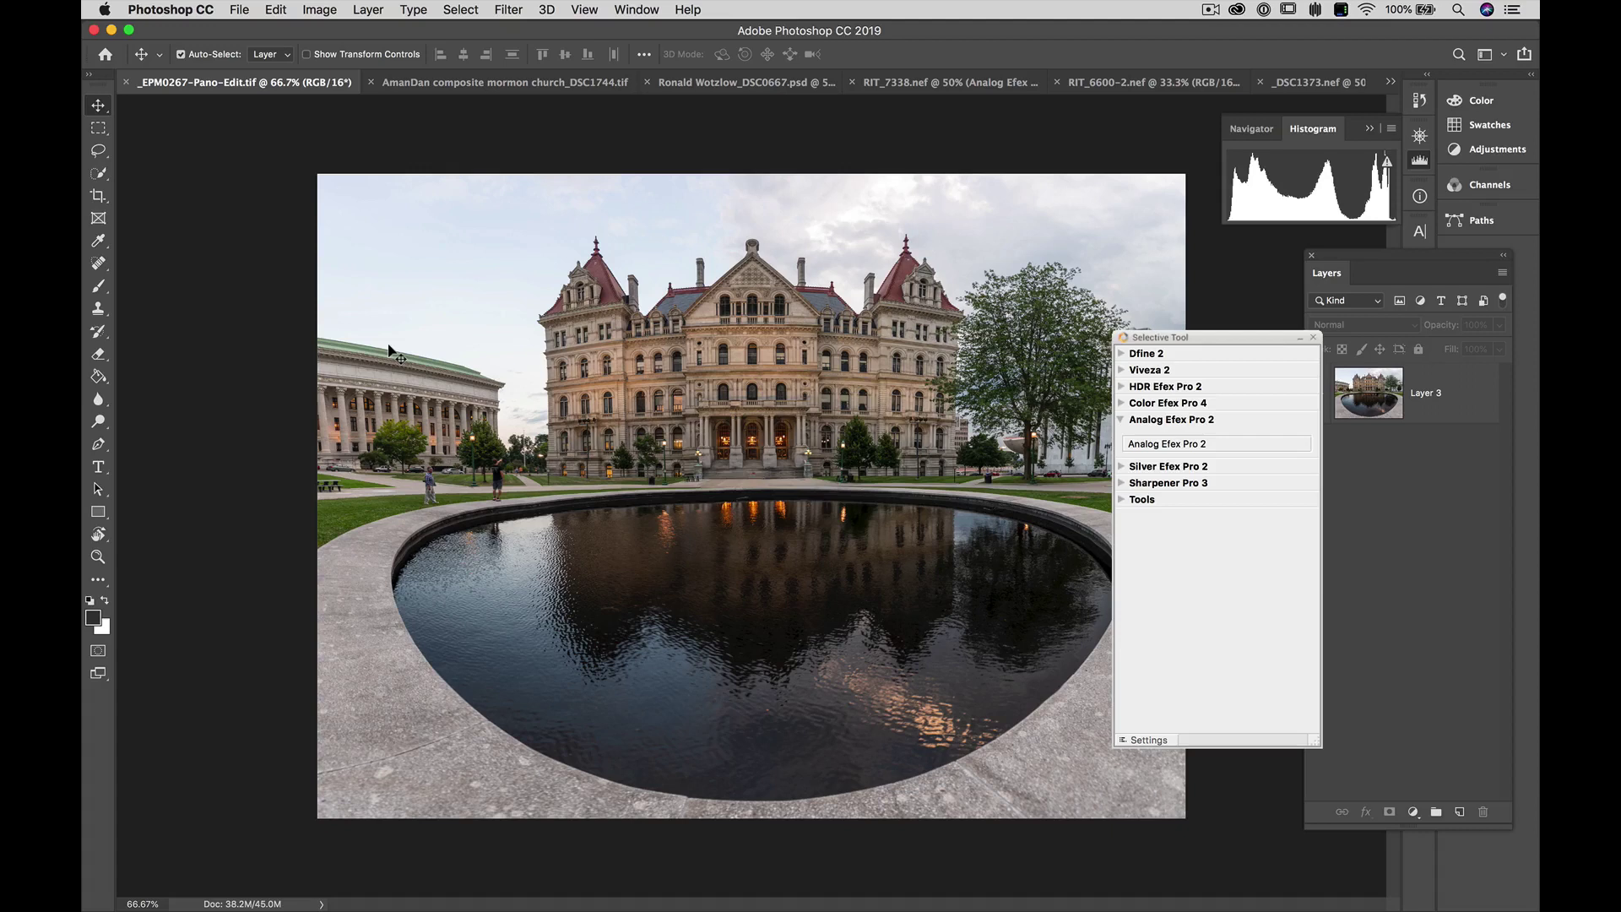
# Examine the panorama up close, from the entrance steps and people by the pool to the building's windows, roof and towers.
pyautogui.press('super+equal')
pyautogui.press('super+equal')
pyautogui.press('super+equal')
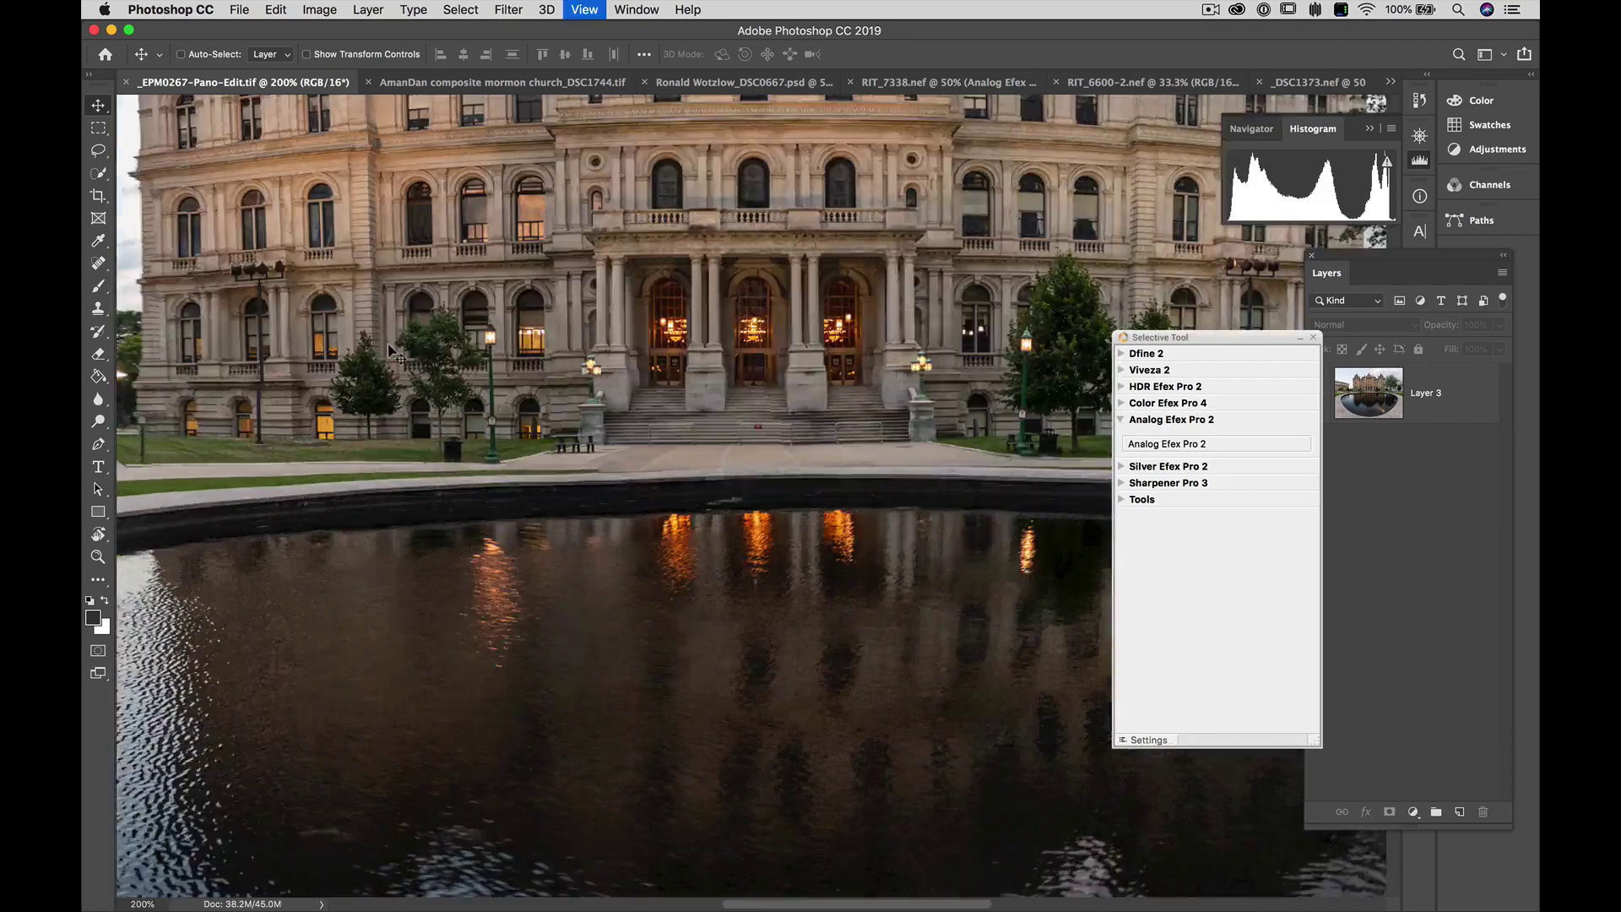
pyautogui.press('super+equal')
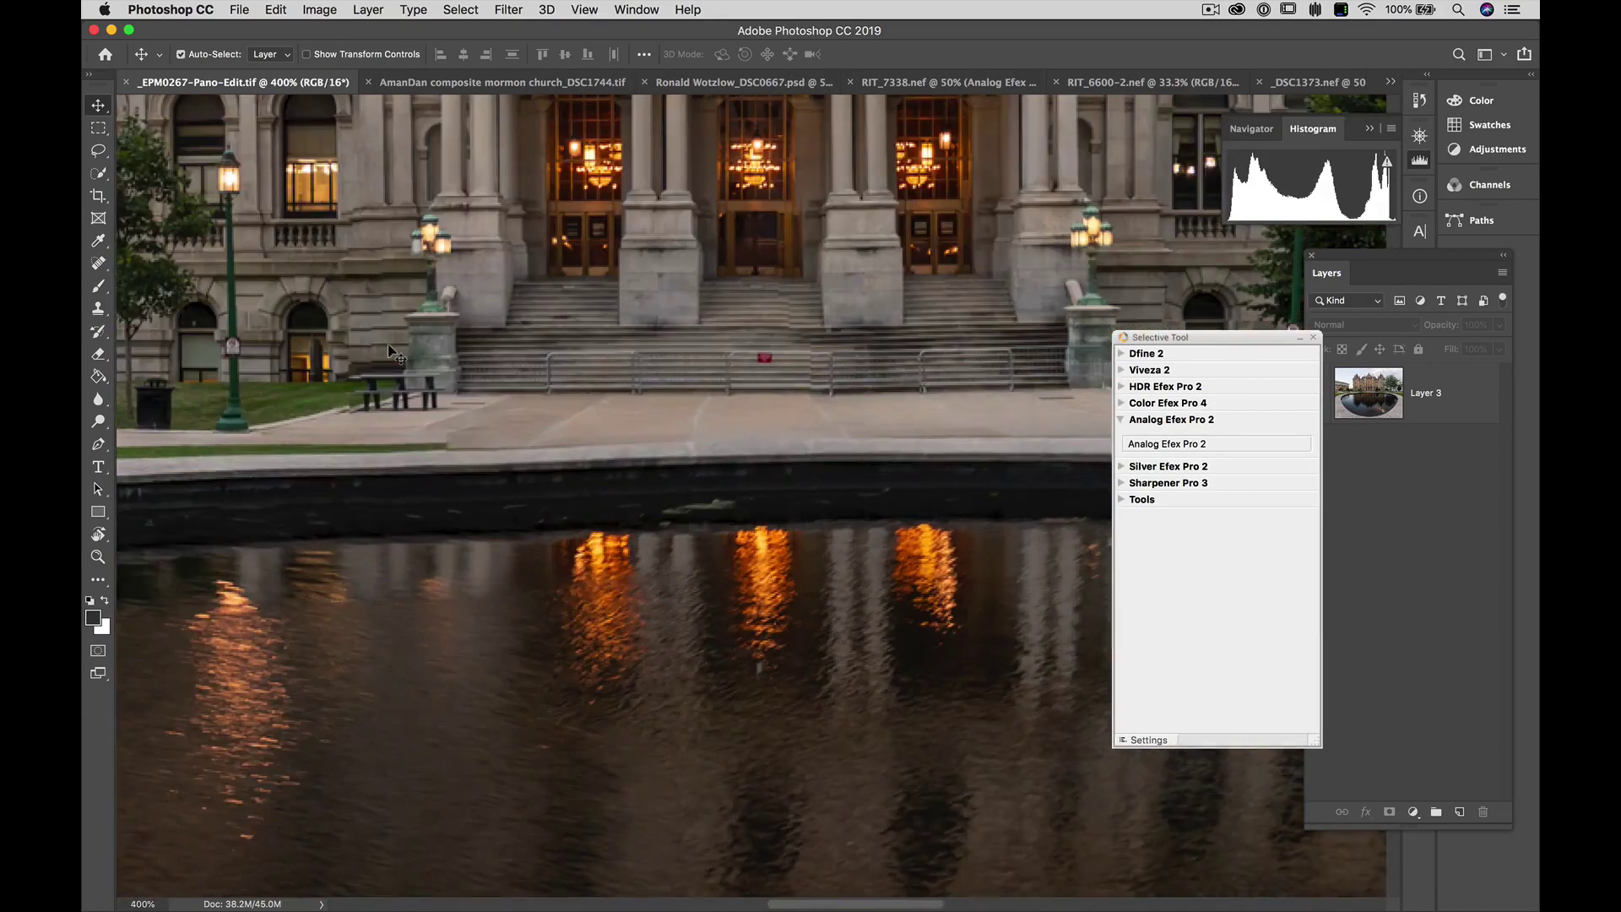
pyautogui.scroll(10, 537, 341)
pyautogui.hscroll(-10, 537, 340)
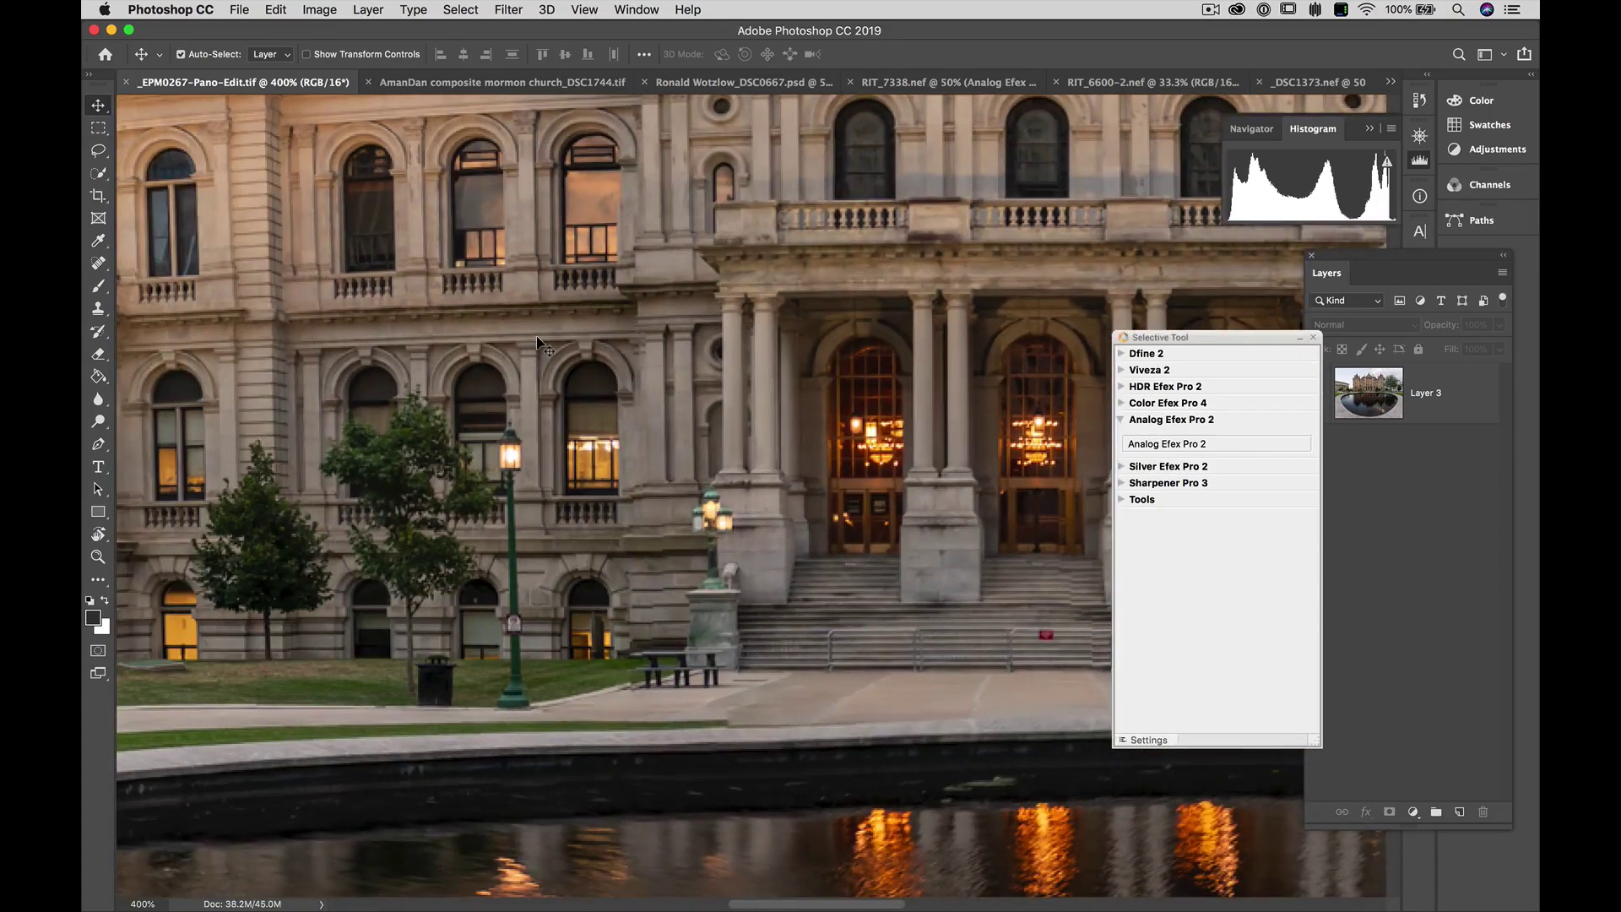
pyautogui.scroll(5, 537, 339)
pyautogui.hscroll(-10, 537, 338)
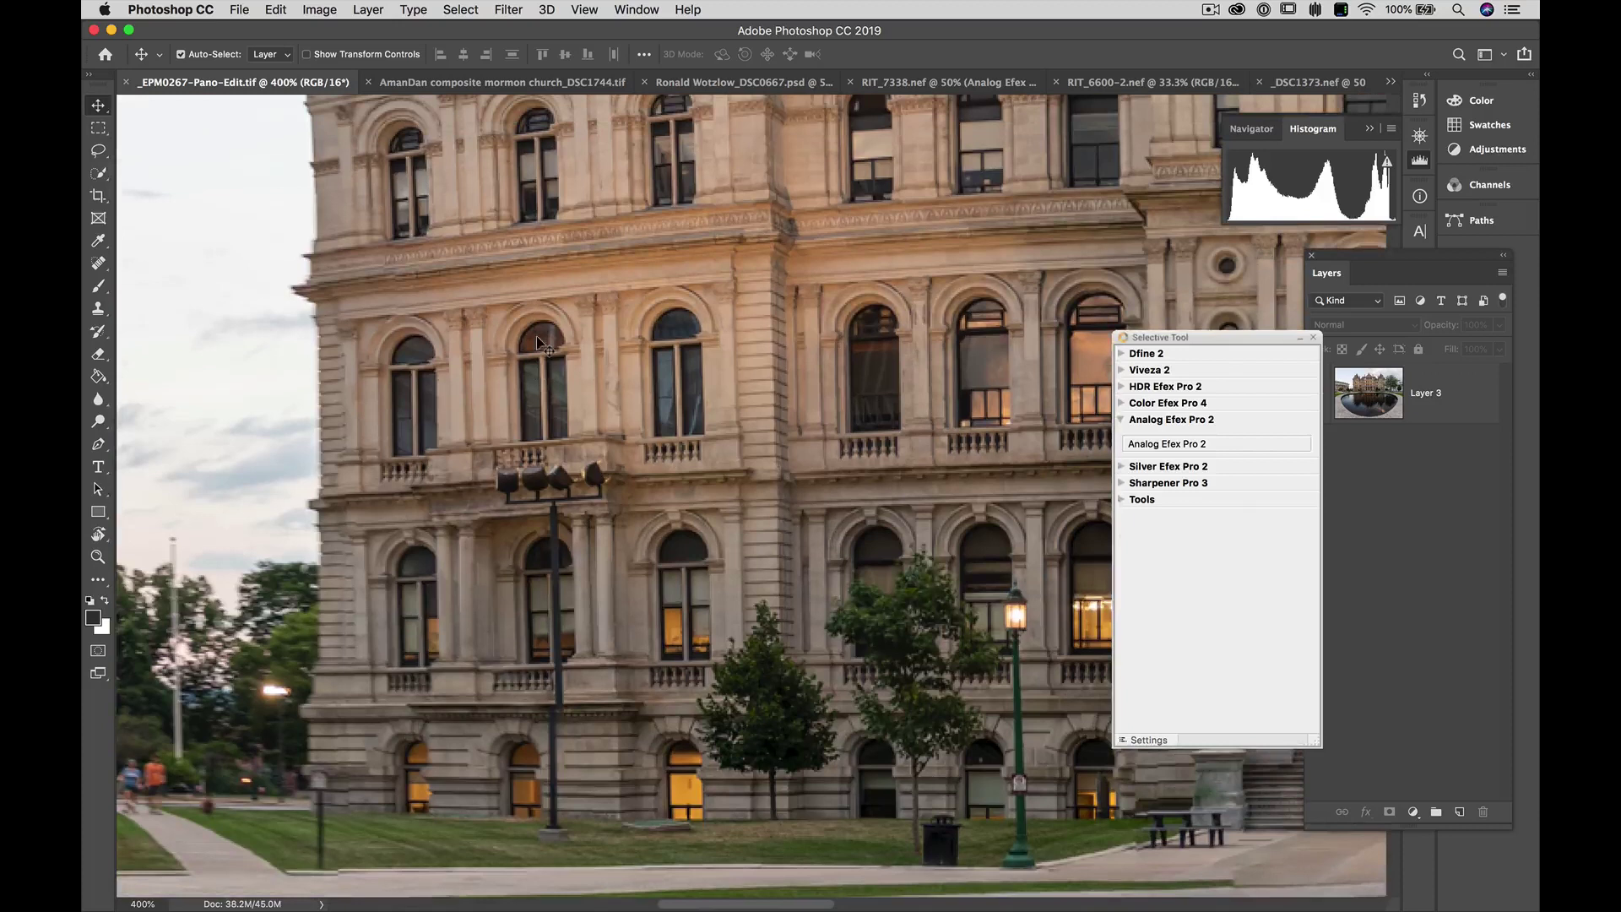
pyautogui.press('super+minus')
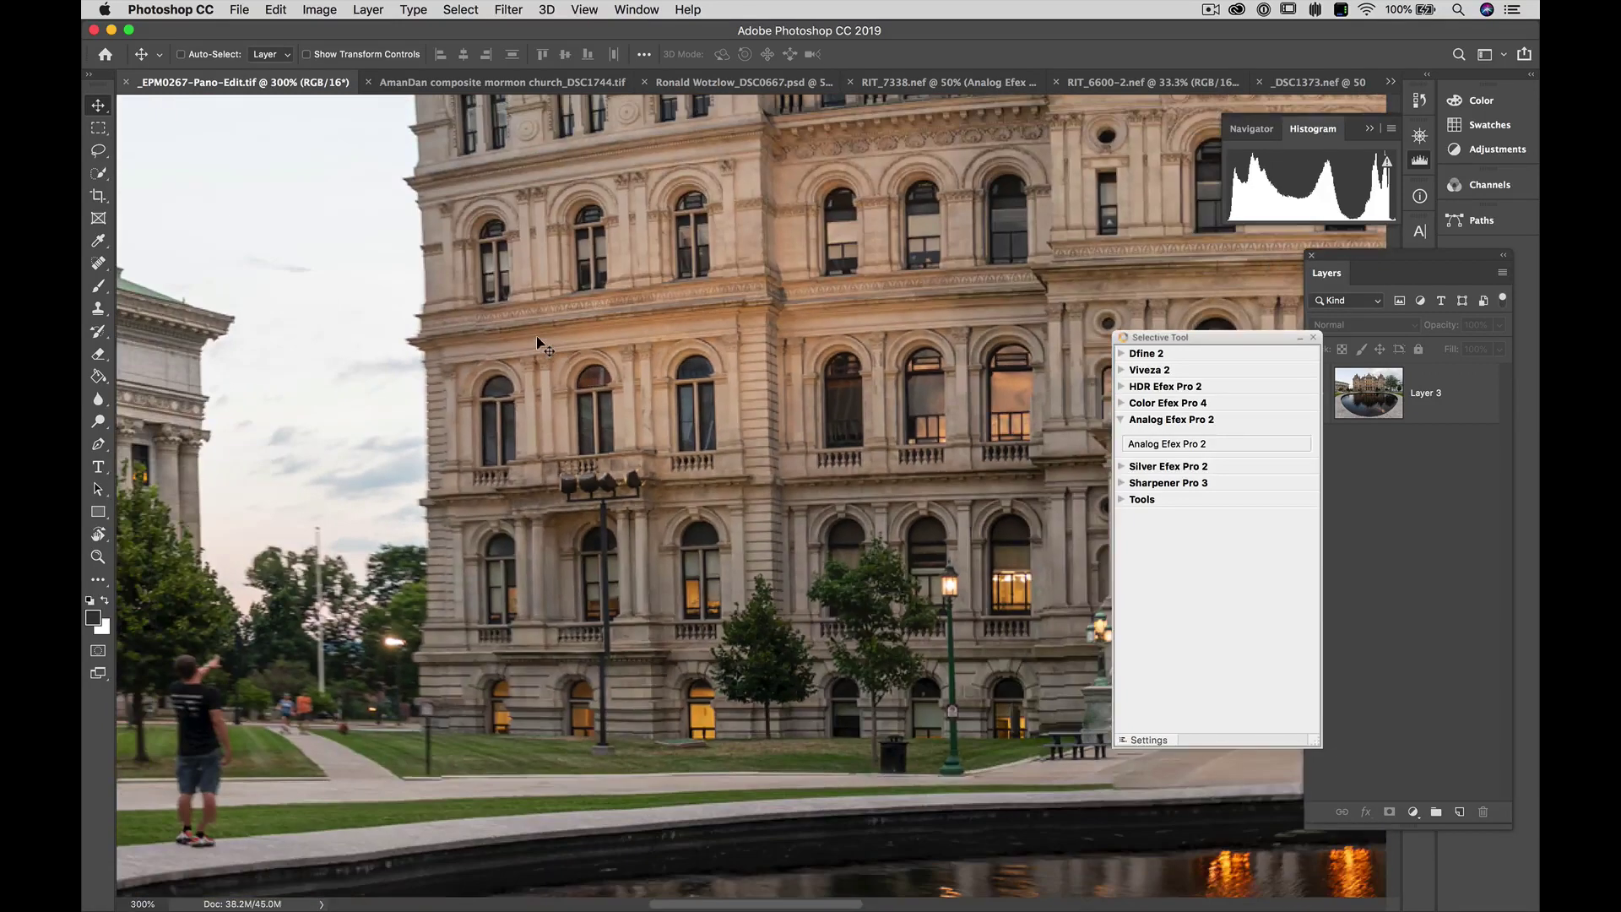
pyautogui.scroll(-3, 665, 417)
pyautogui.hscroll(-10, 665, 417)
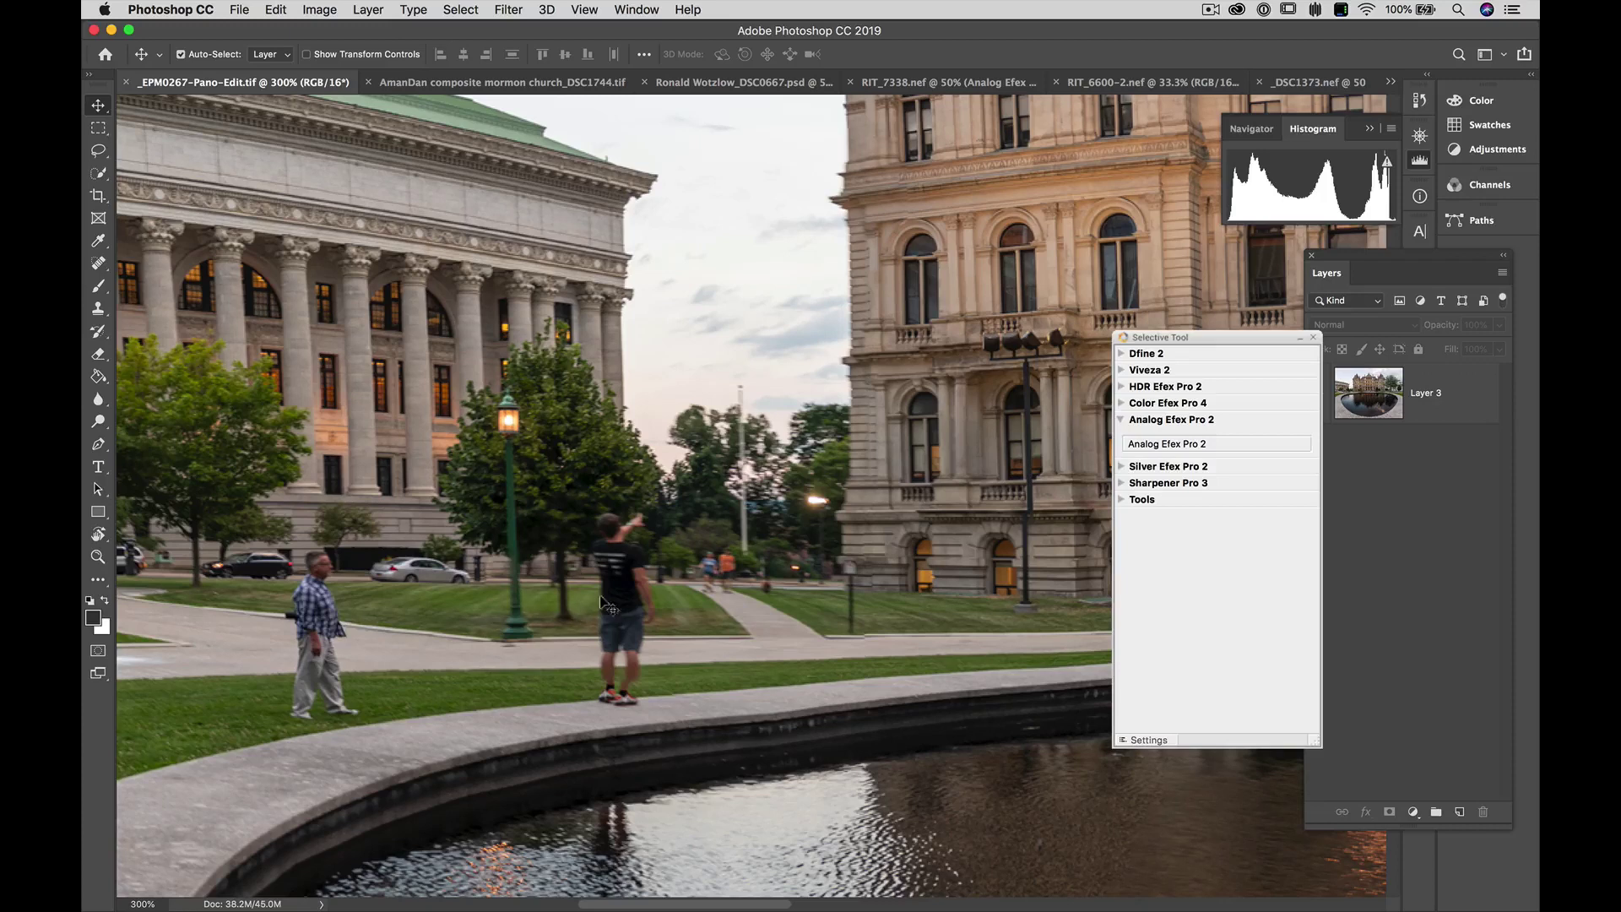
pyautogui.hscroll(15, 811, 573)
pyautogui.scroll(2, 811, 573)
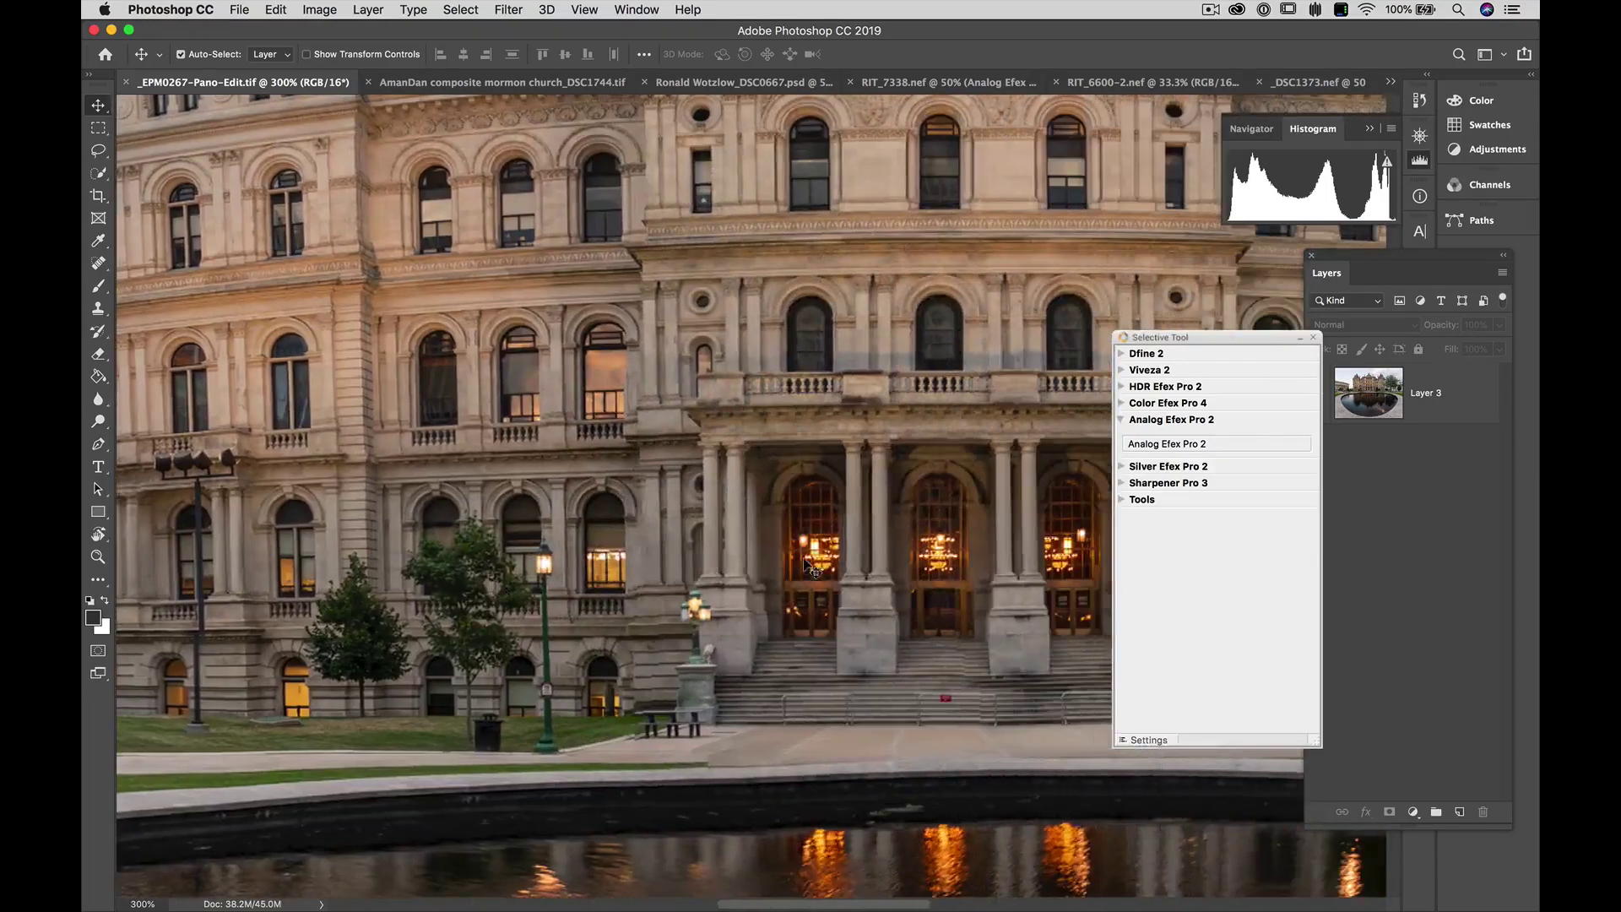
pyautogui.scroll(10, 920, 510)
pyautogui.hscroll(2, 920, 510)
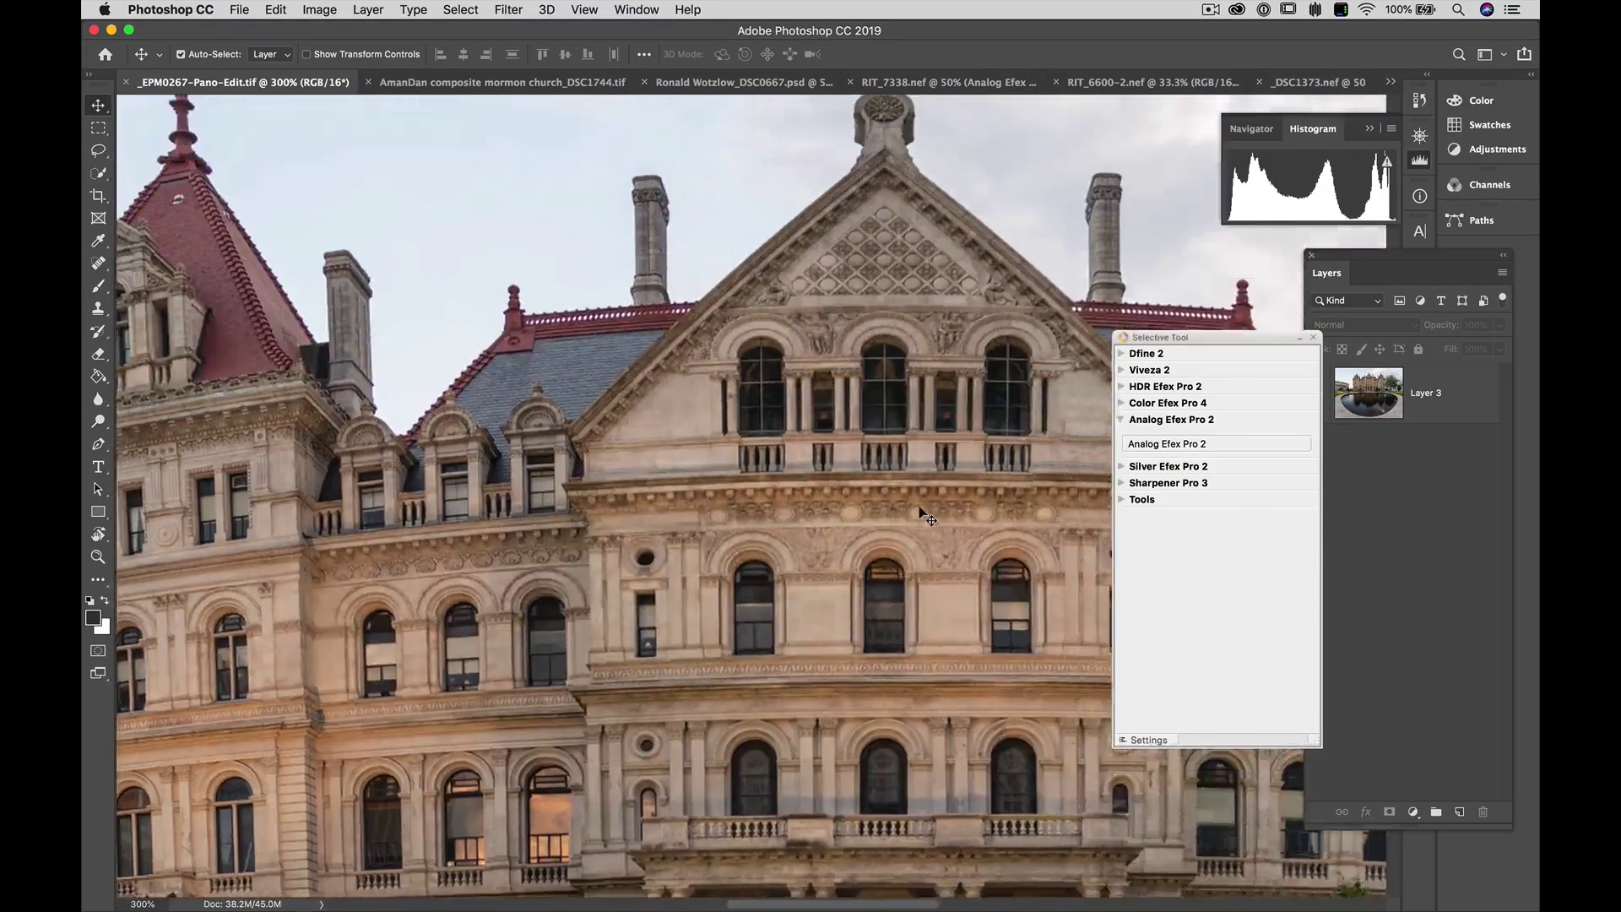
pyautogui.hscroll(5, 924, 515)
pyautogui.scroll(2, 924, 515)
pyautogui.scroll(-8, 924, 515)
pyautogui.hscroll(-8, 924, 515)
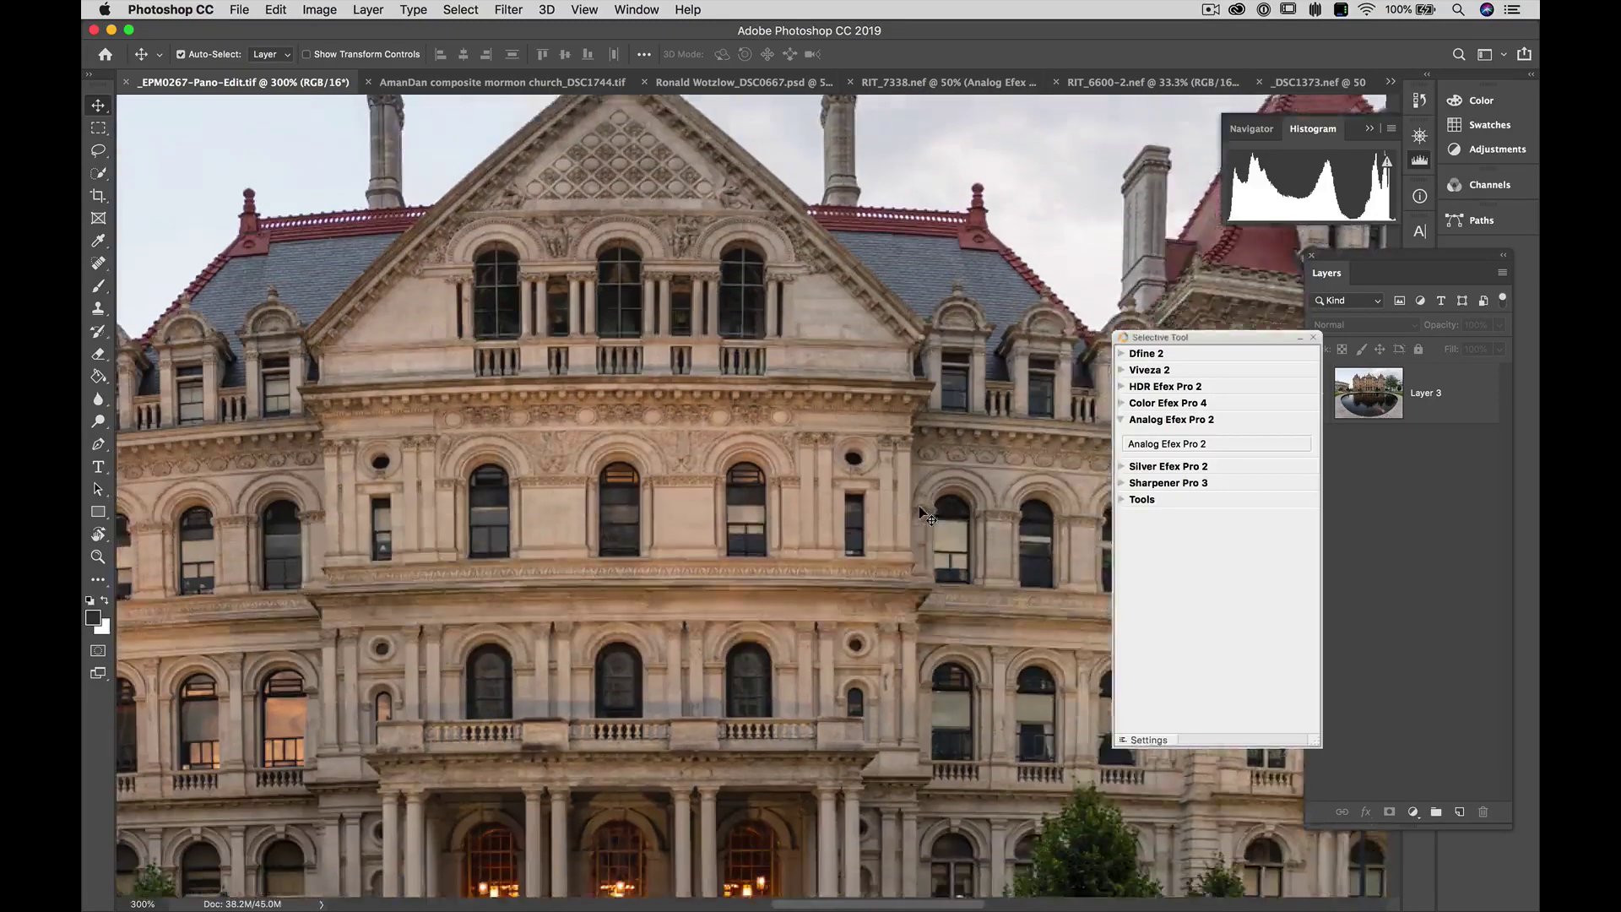
pyautogui.press('super+minus')
pyautogui.press('super+minus')
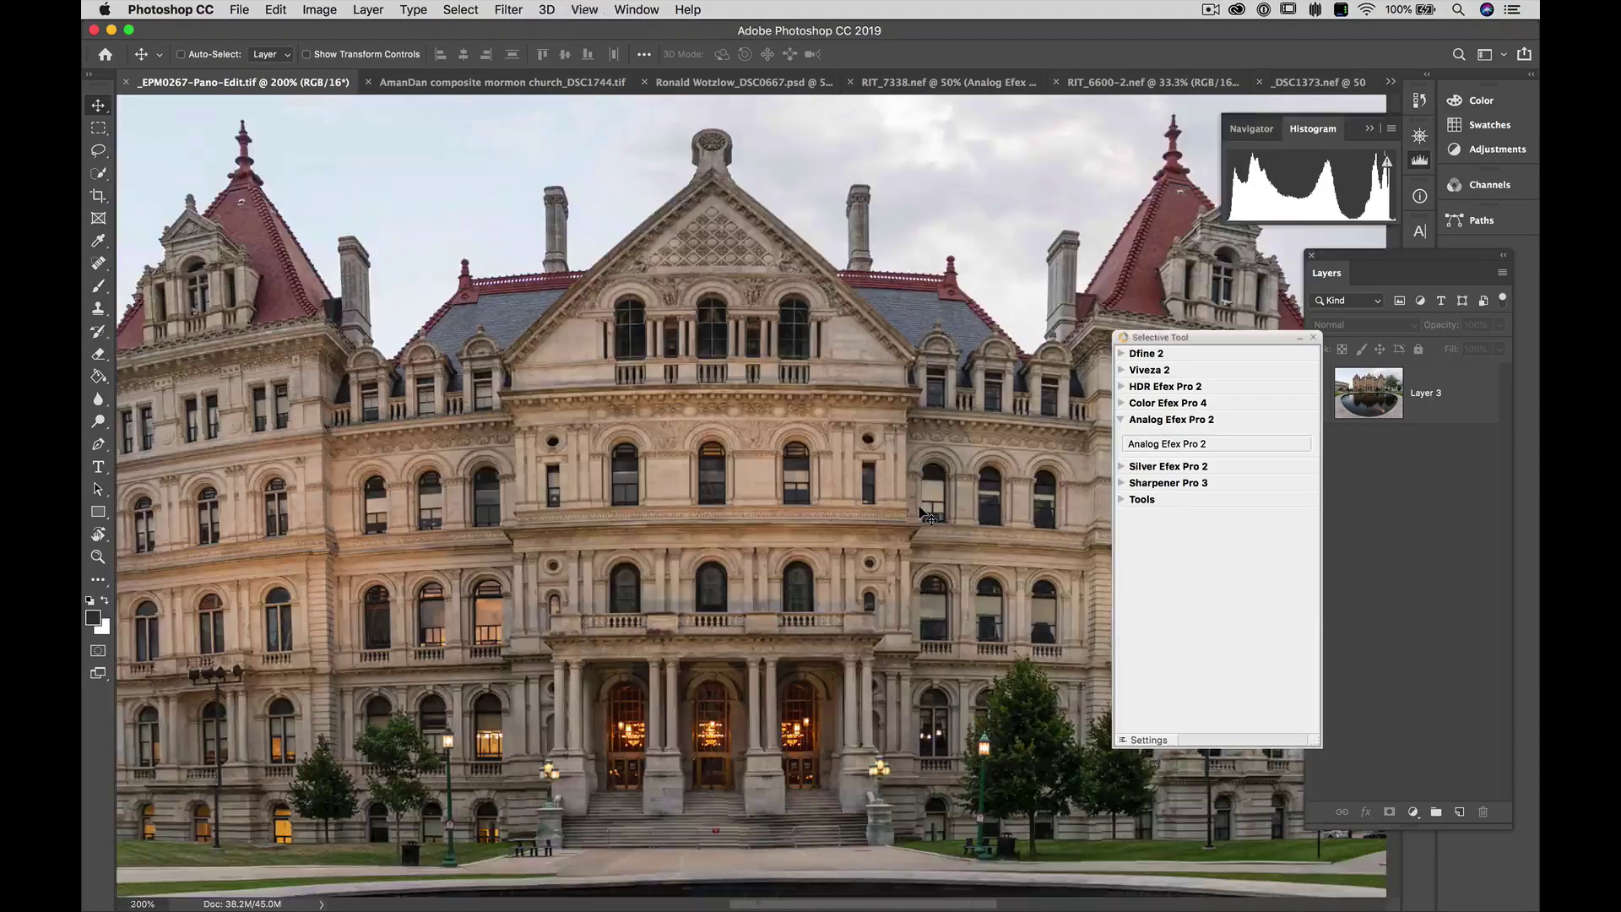
pyautogui.press('super+minus')
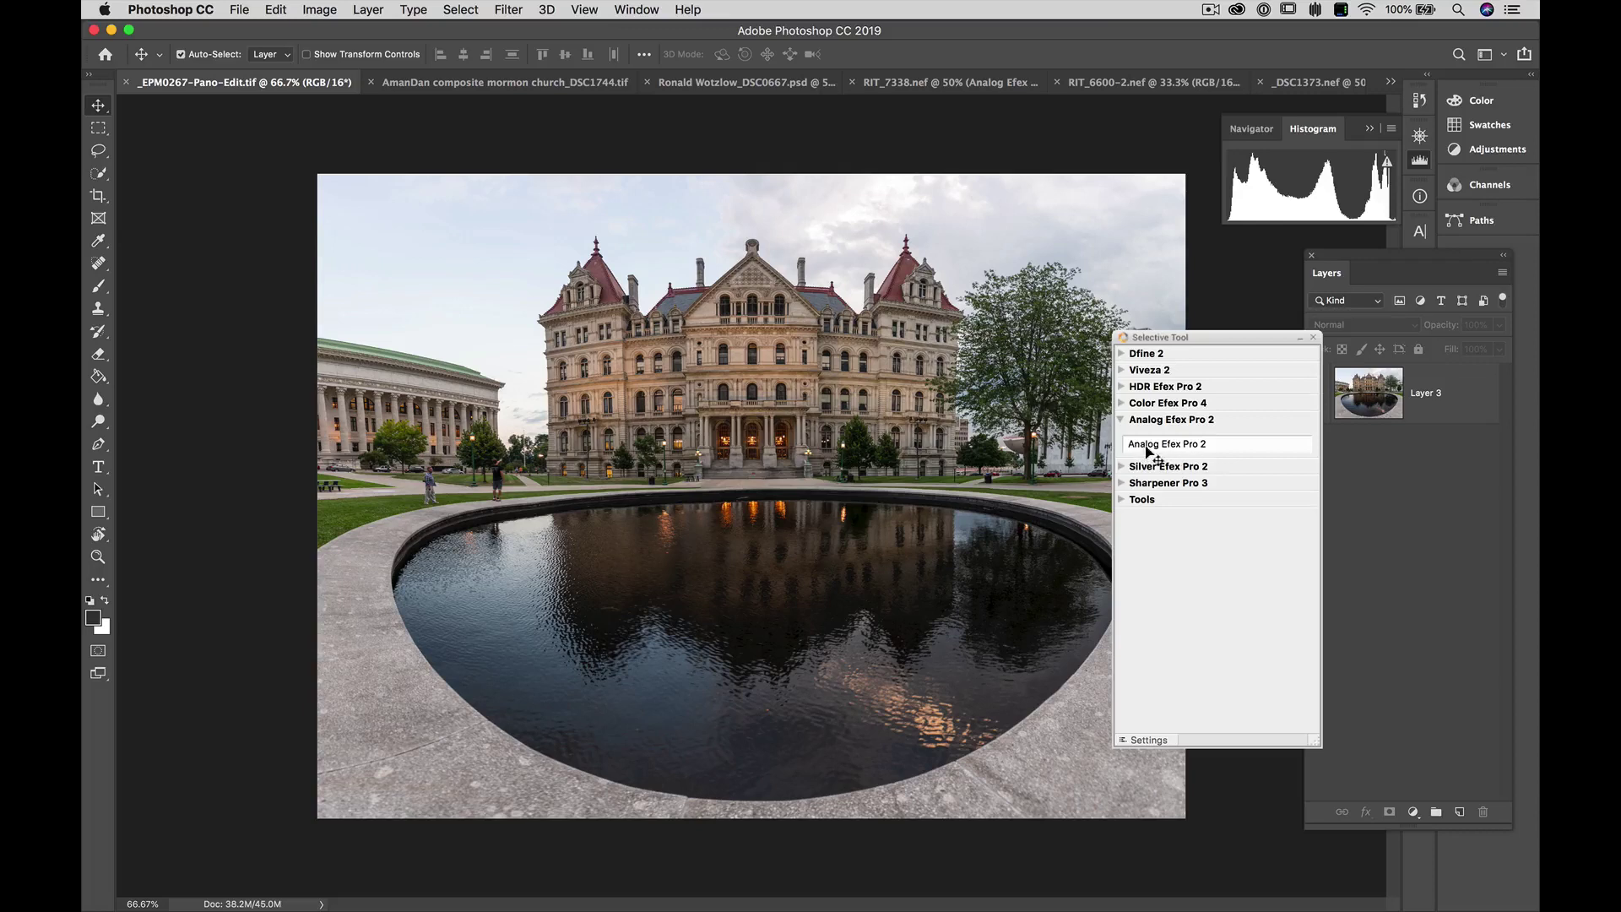
# Open the photo in the Analog Efex Pro 2 filter and enlarge the filter window to fill the screen.
pyautogui.moveTo(1138, 449); pyautogui.dragTo(890, 299)
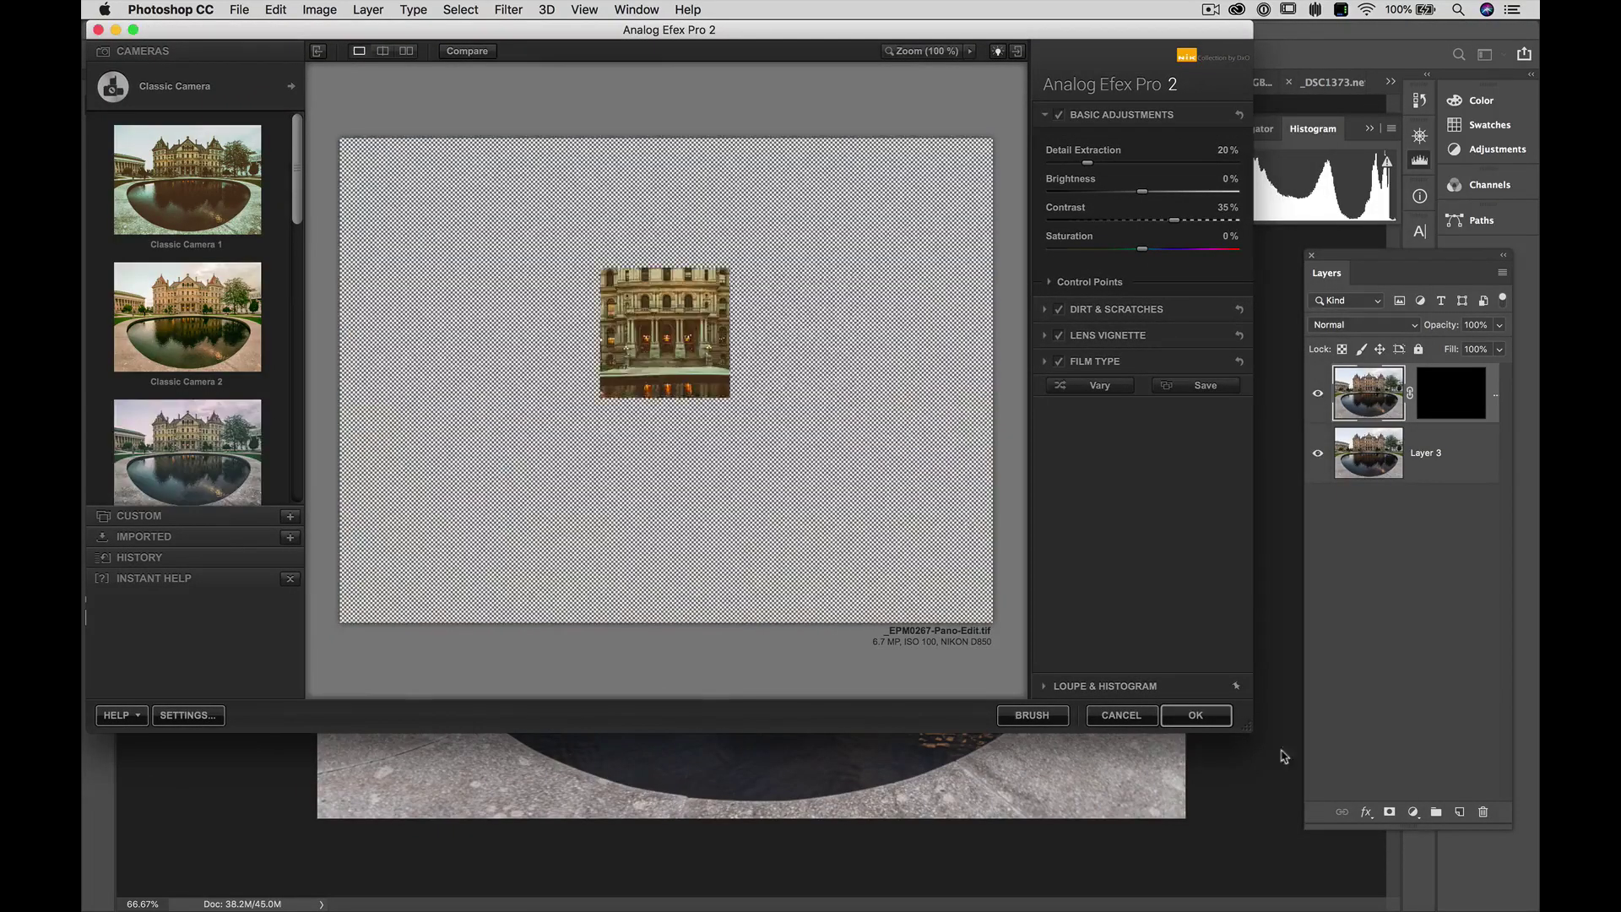
pyautogui.doubleClick(1249, 727)
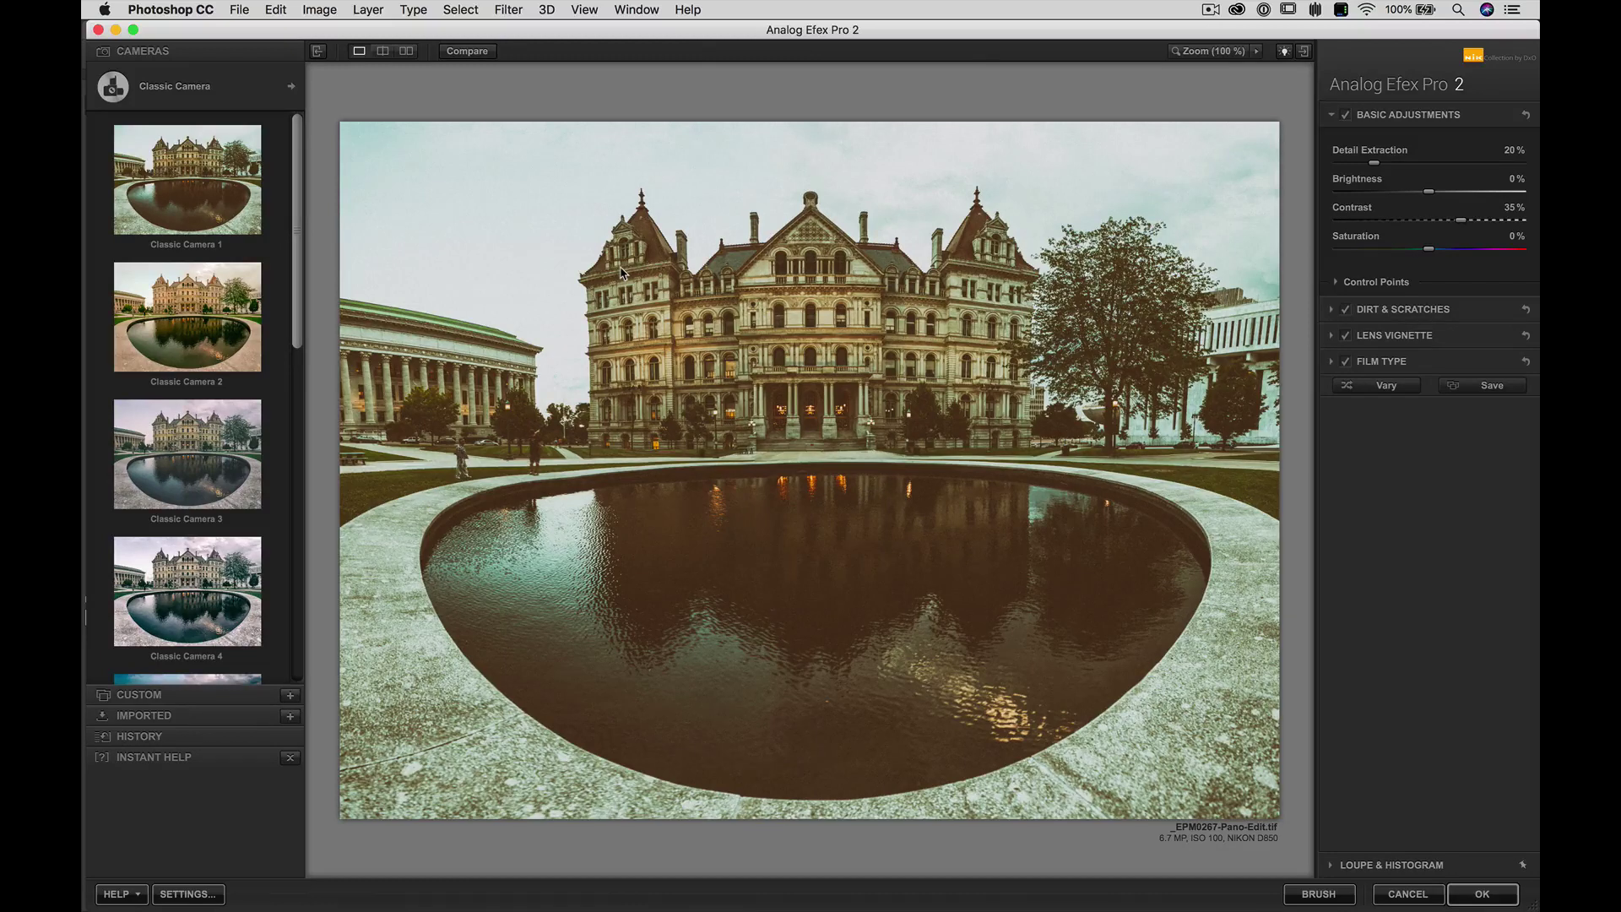
# Review the Dirt & Scratches and Lens Vignette settings of the Classic Camera look.
pyautogui.click(1403, 310)
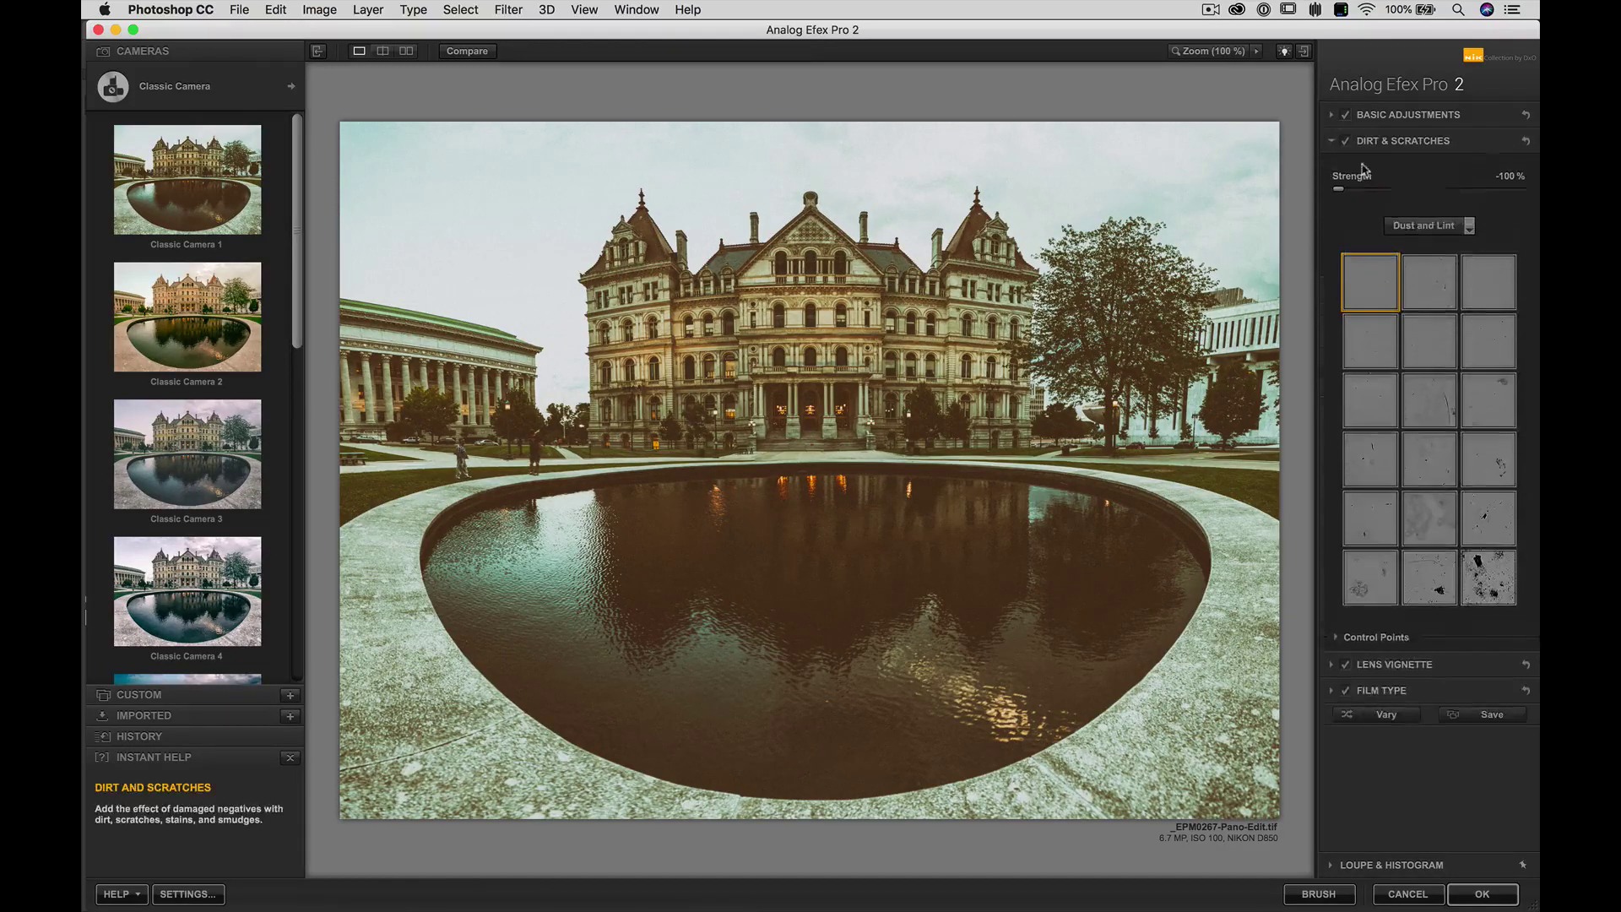
pyautogui.click(1389, 665)
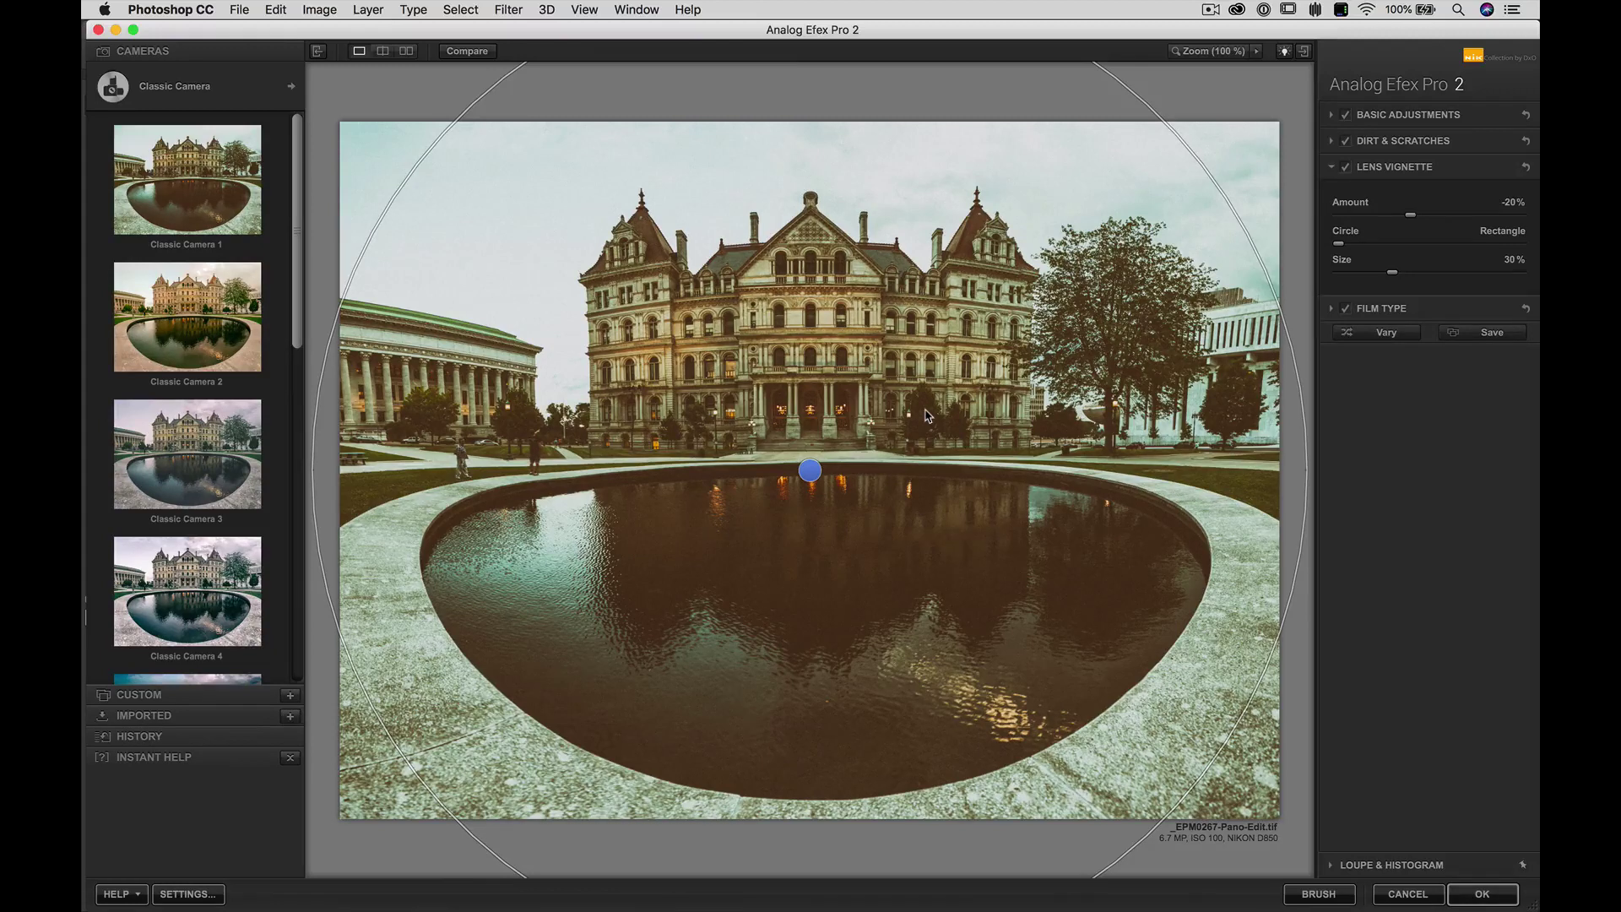
pyautogui.click(1385, 141)
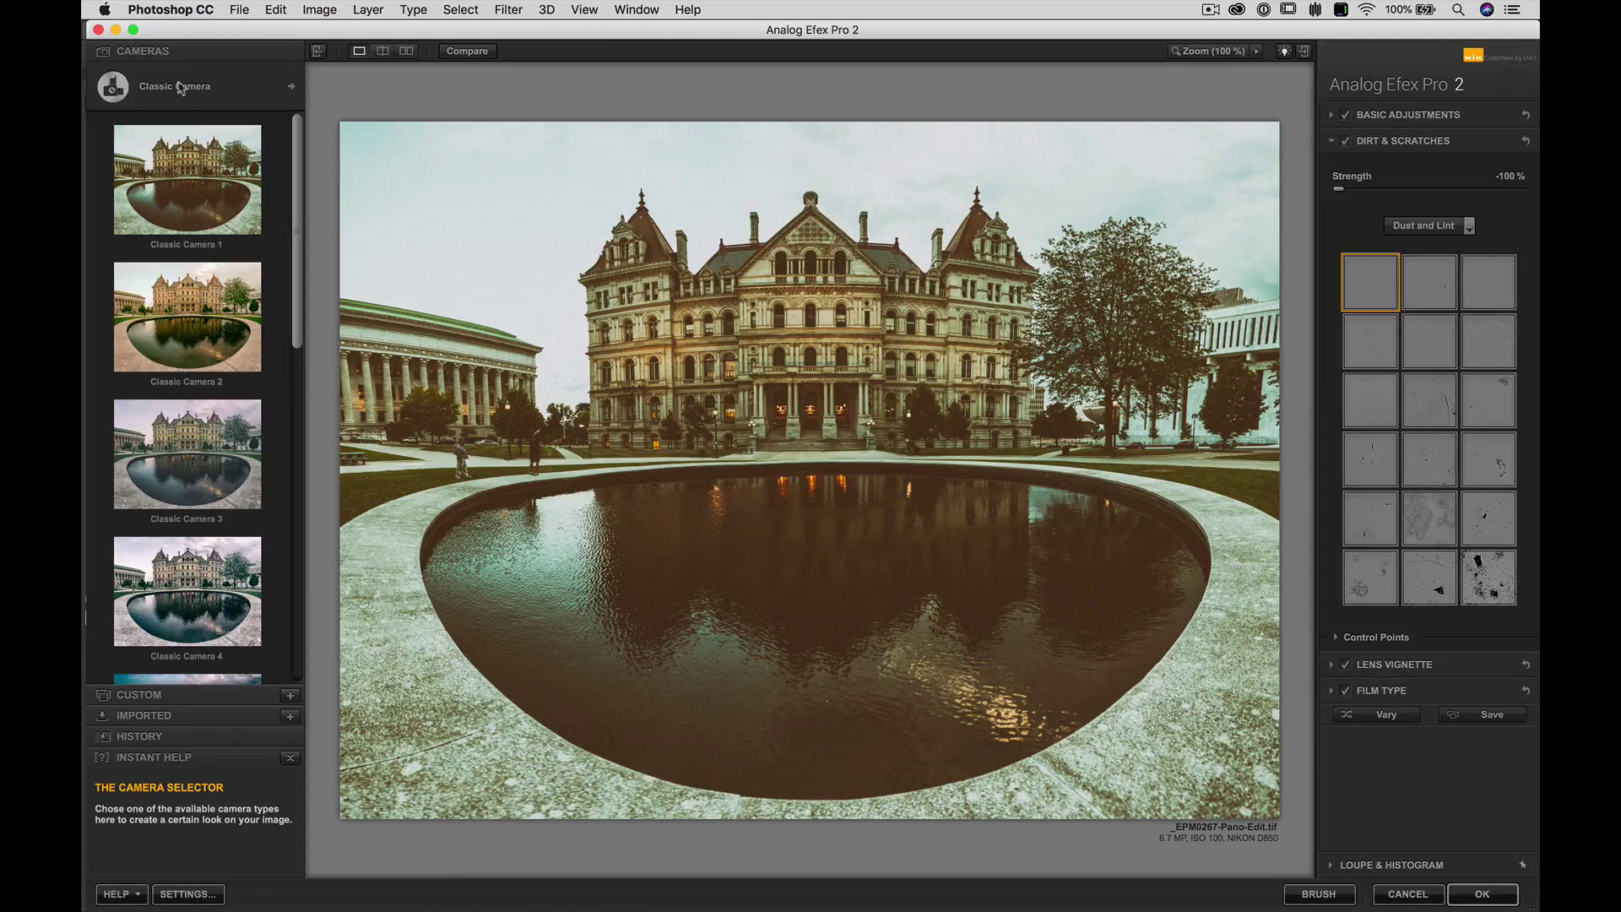
# Try the Classic Camera 1 and Classic Camera 3 presets on the photo.
pyautogui.click(203, 166)
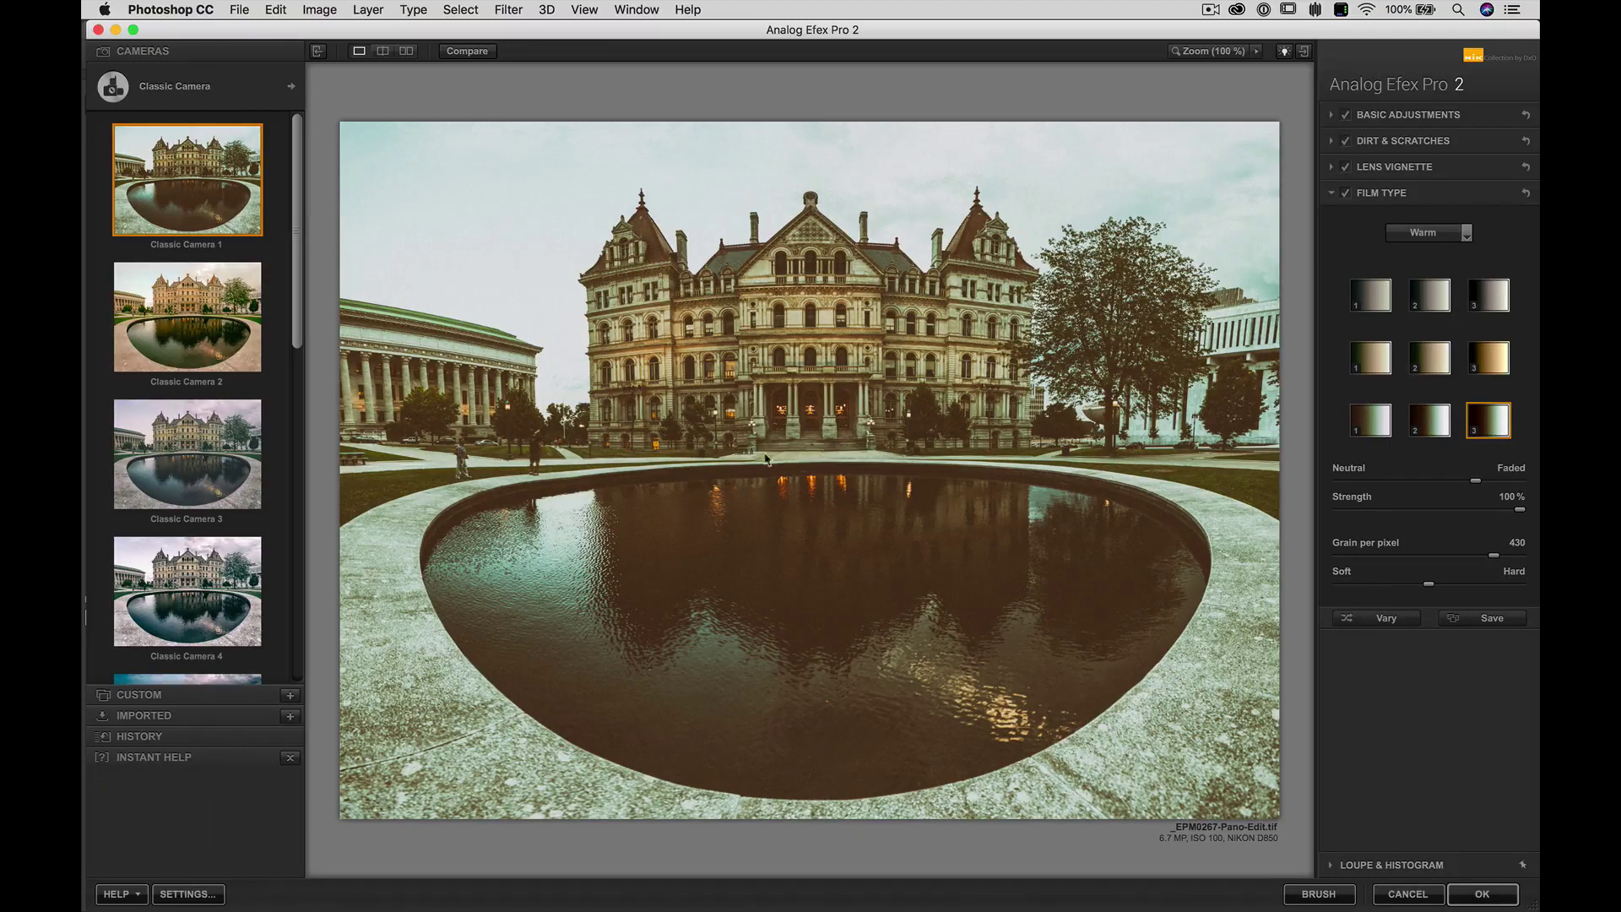
pyautogui.moveTo(302, 226); pyautogui.dragTo(296, 298)
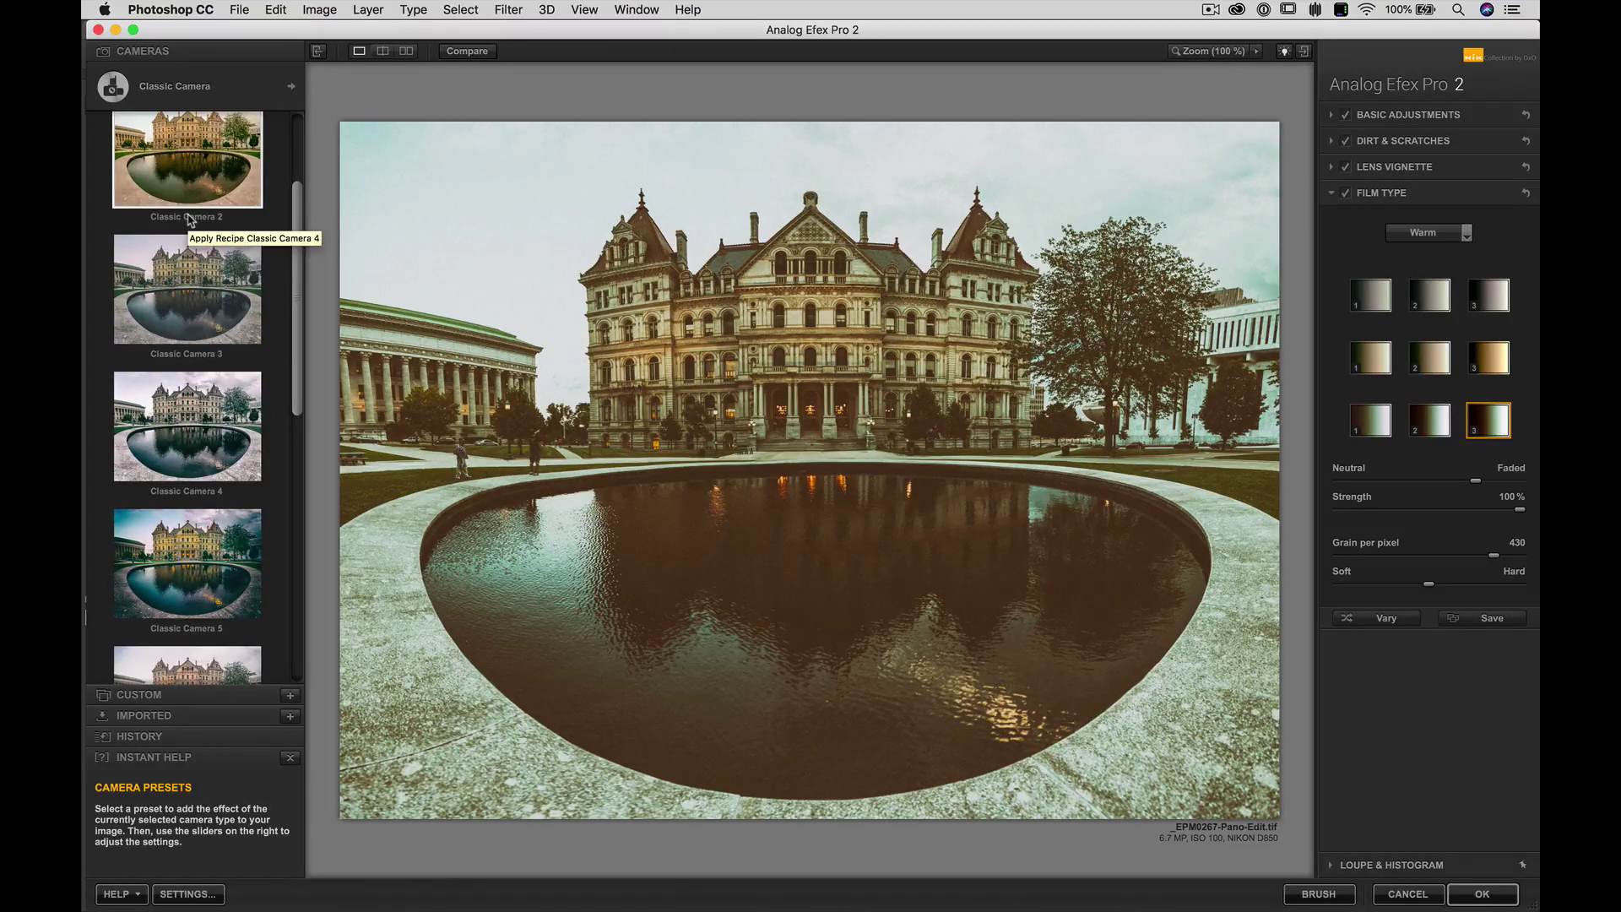
pyautogui.click(181, 275)
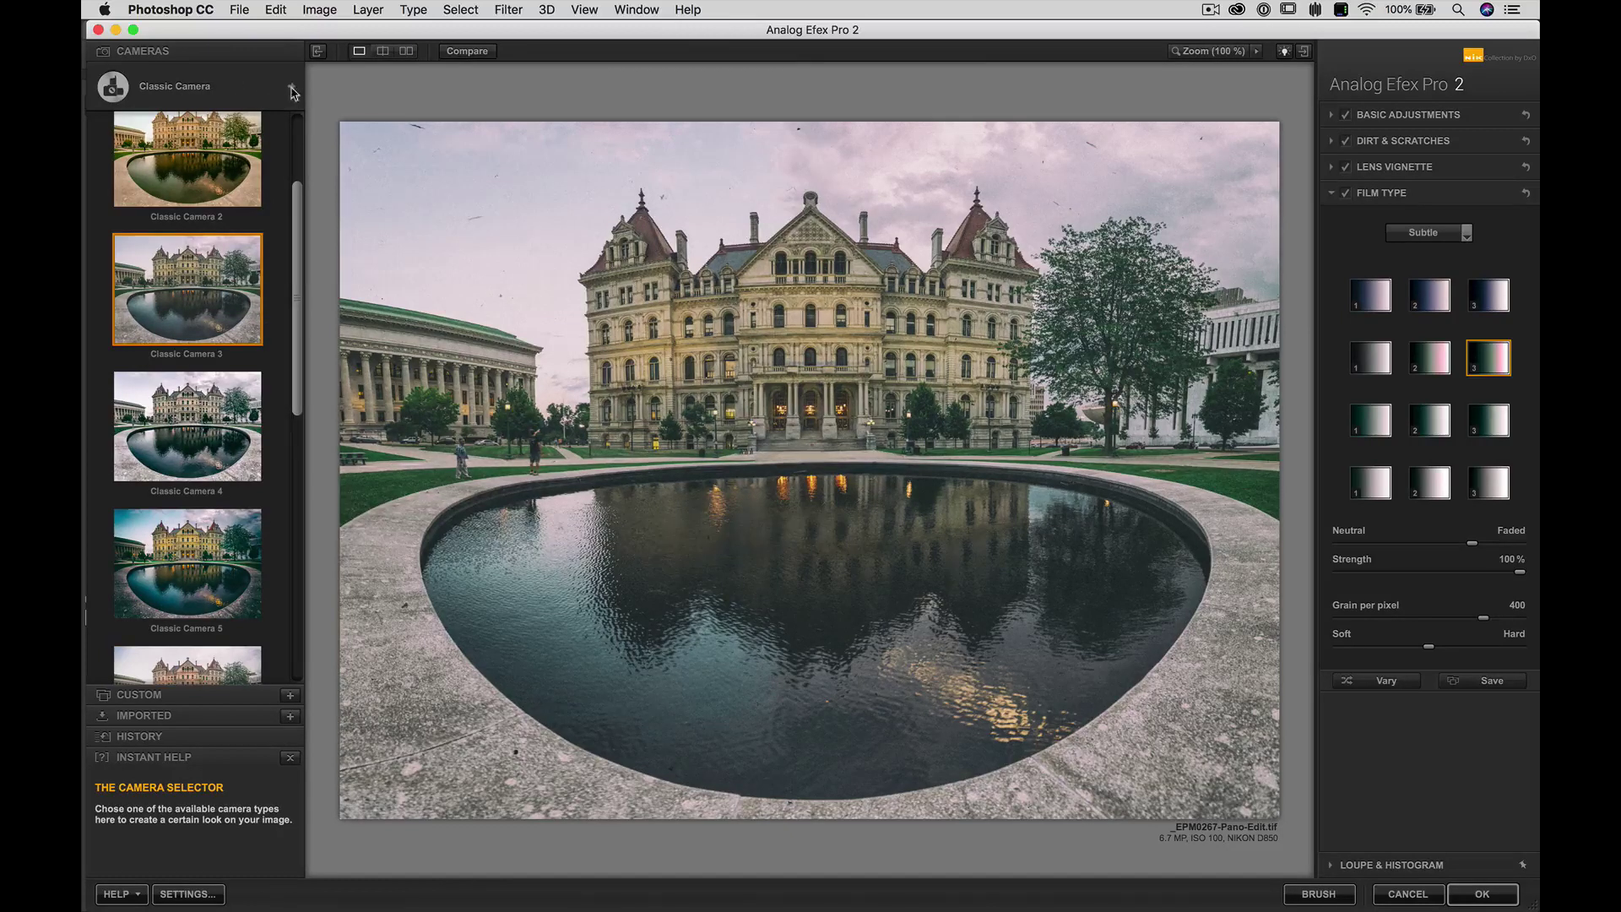
# Switch to the Color Cast camera and try its Color Cast 3 preset on the photo.
pyautogui.click(291, 89)
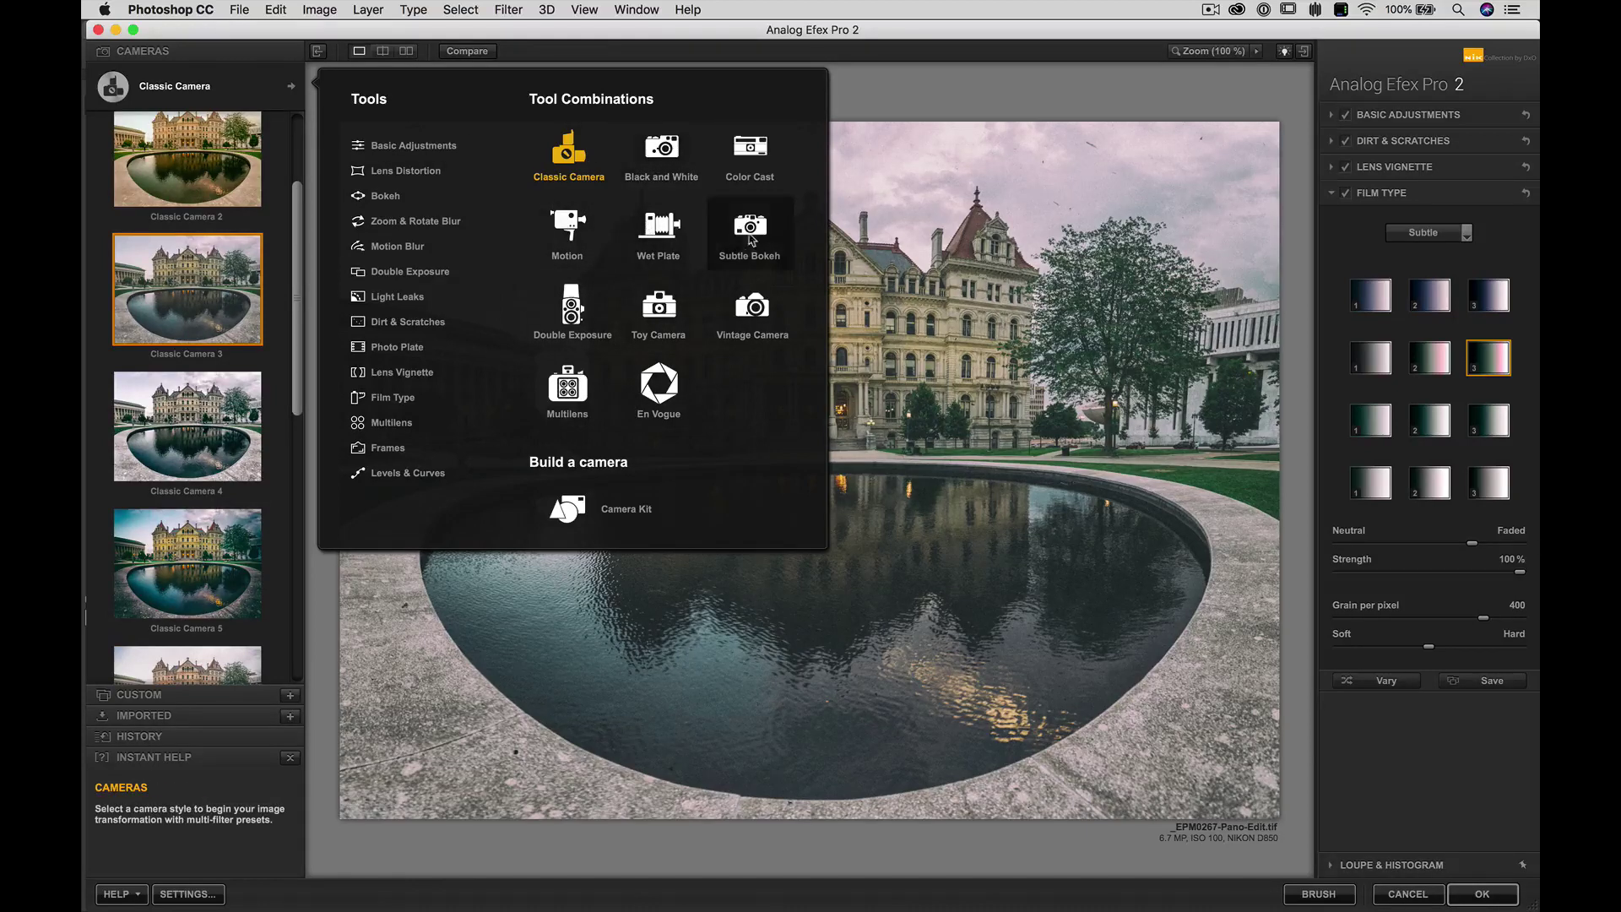
pyautogui.click(748, 165)
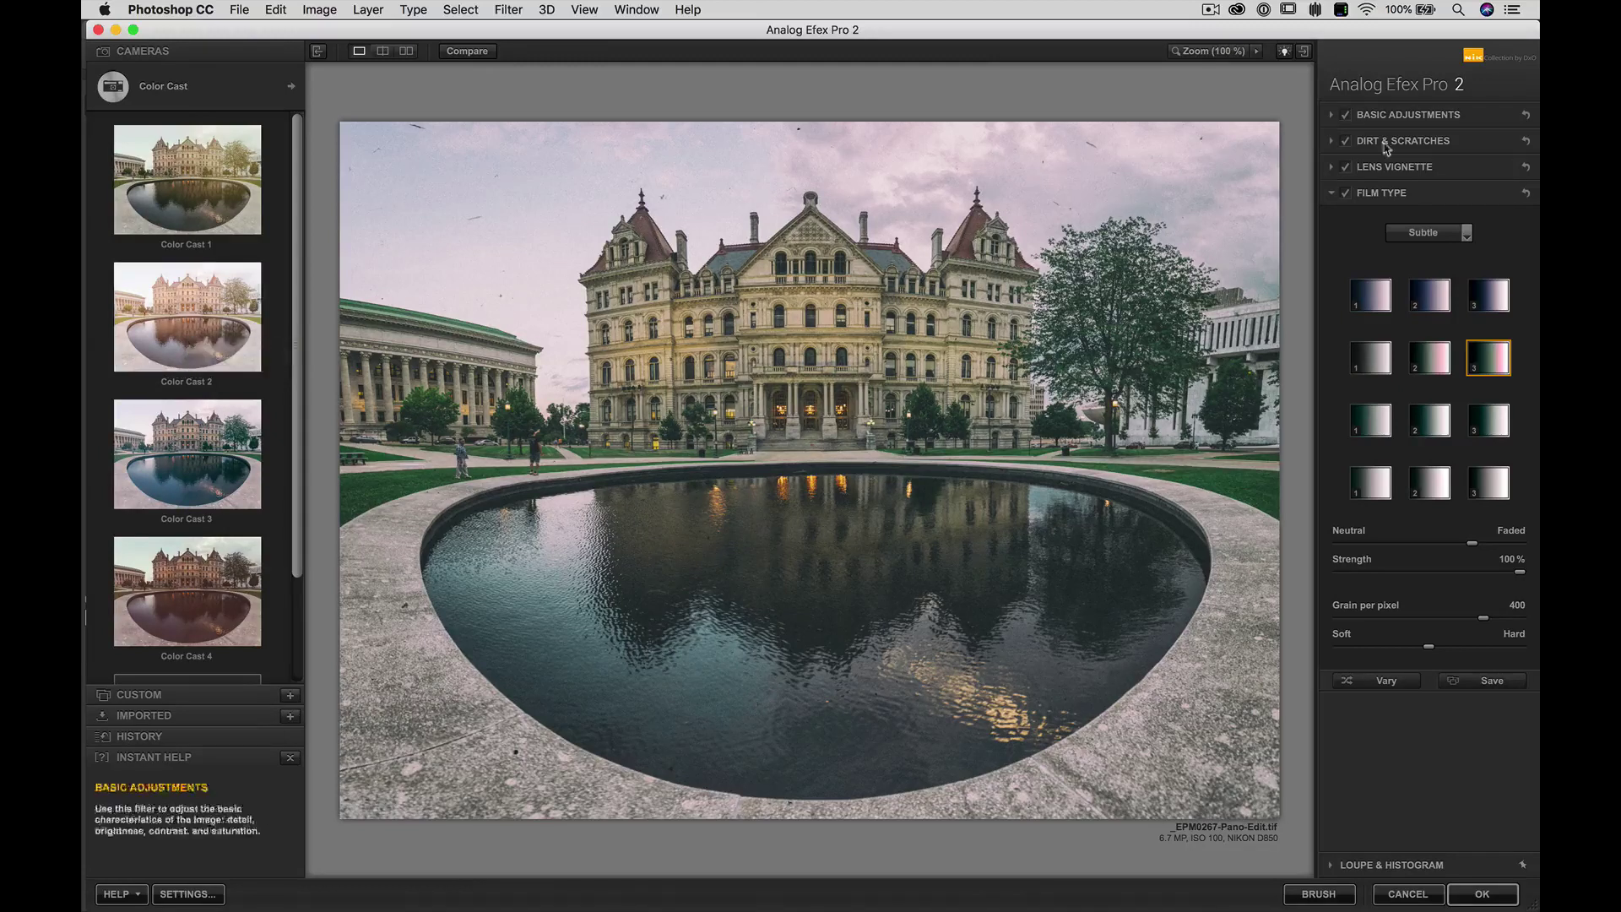
pyautogui.click(196, 498)
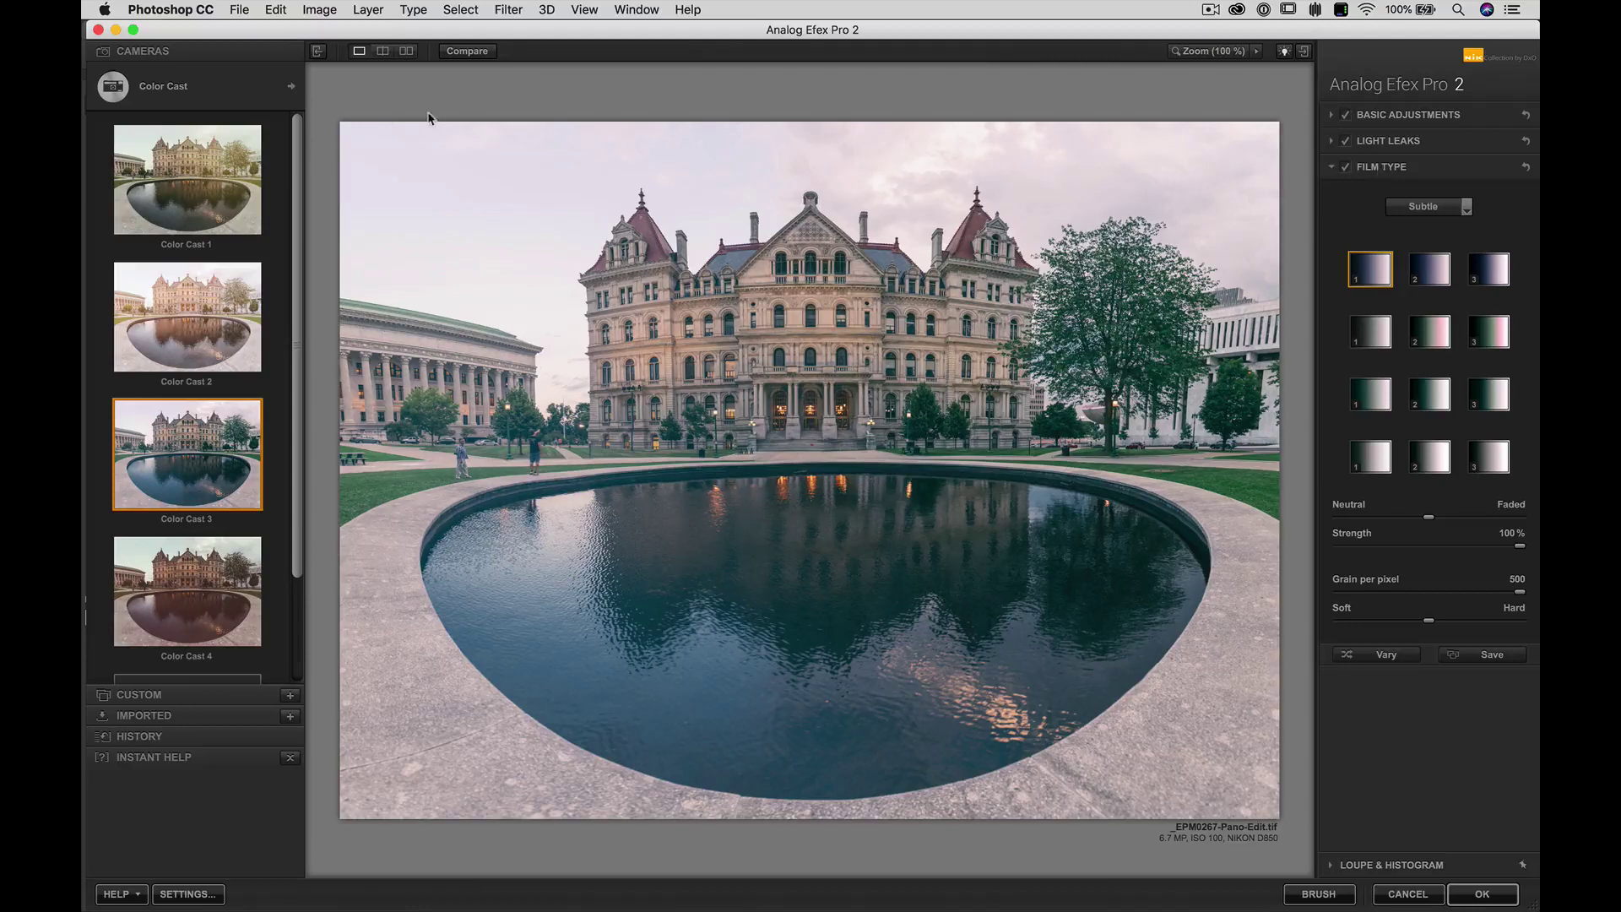
# Switch to the En Vogue camera and apply its Autochrome 2 preset after trying Another B&W 1.
pyautogui.click(292, 87)
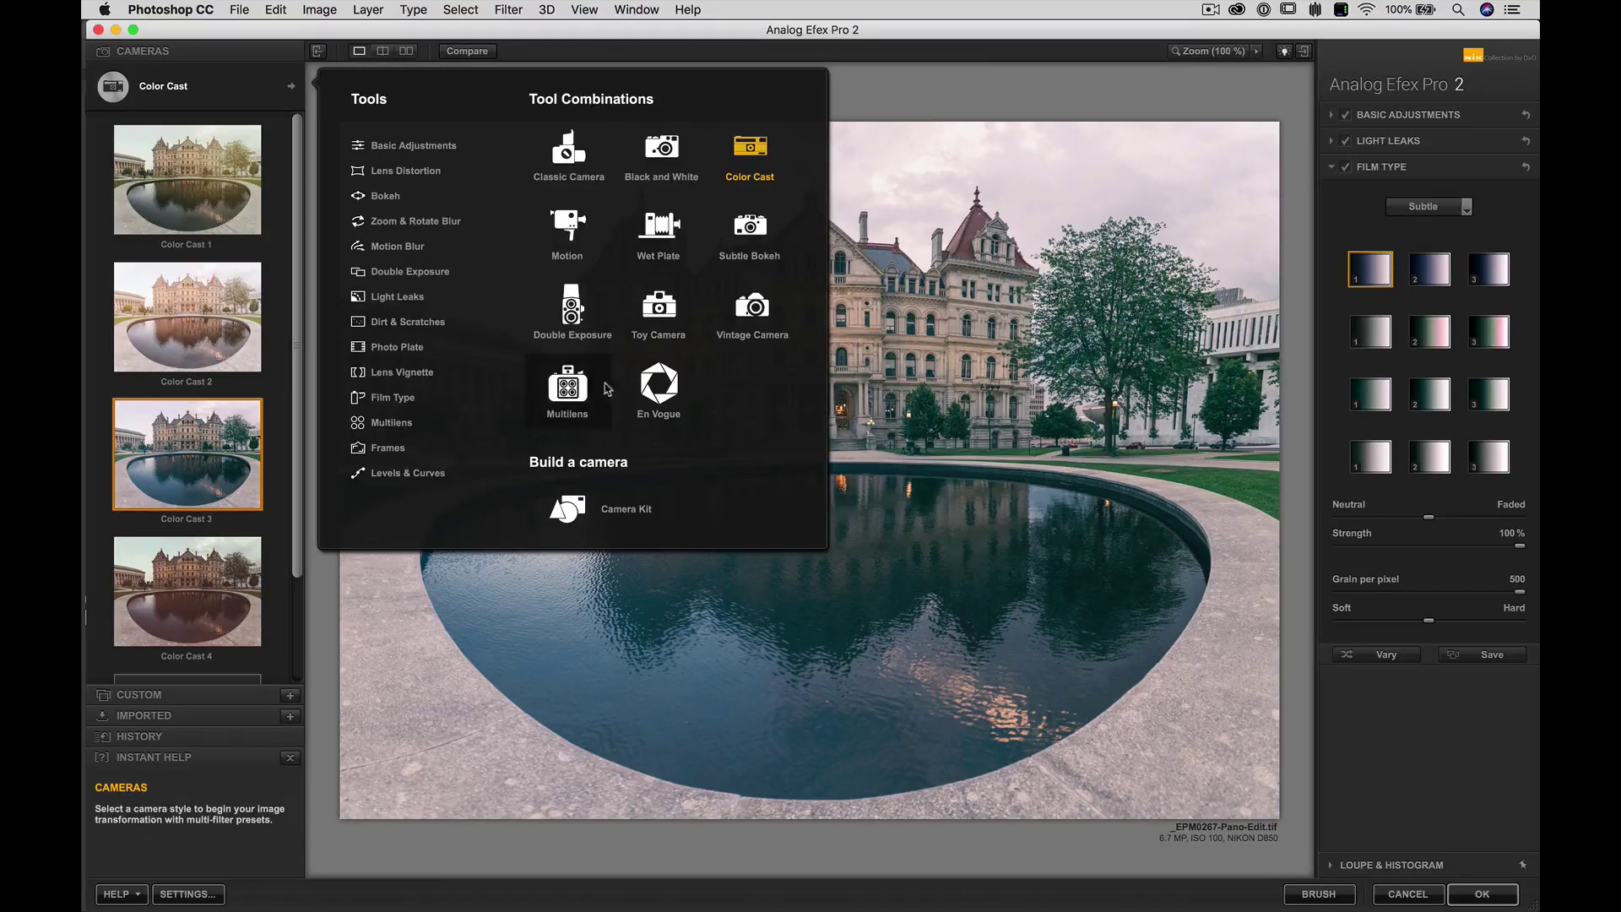
pyautogui.click(660, 385)
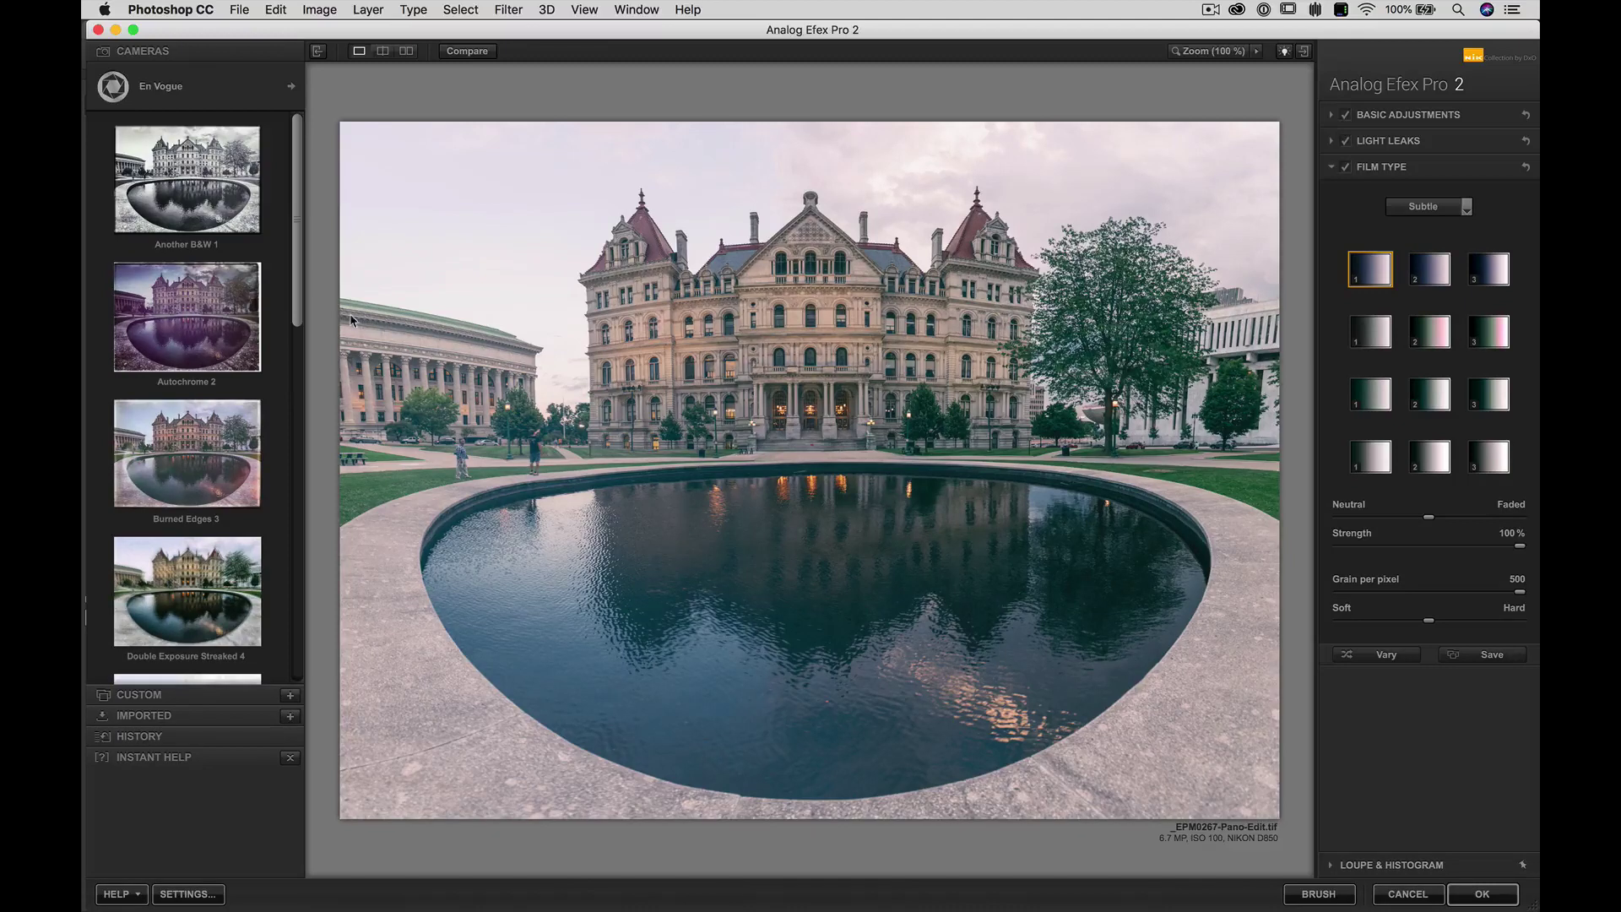
pyautogui.click(180, 196)
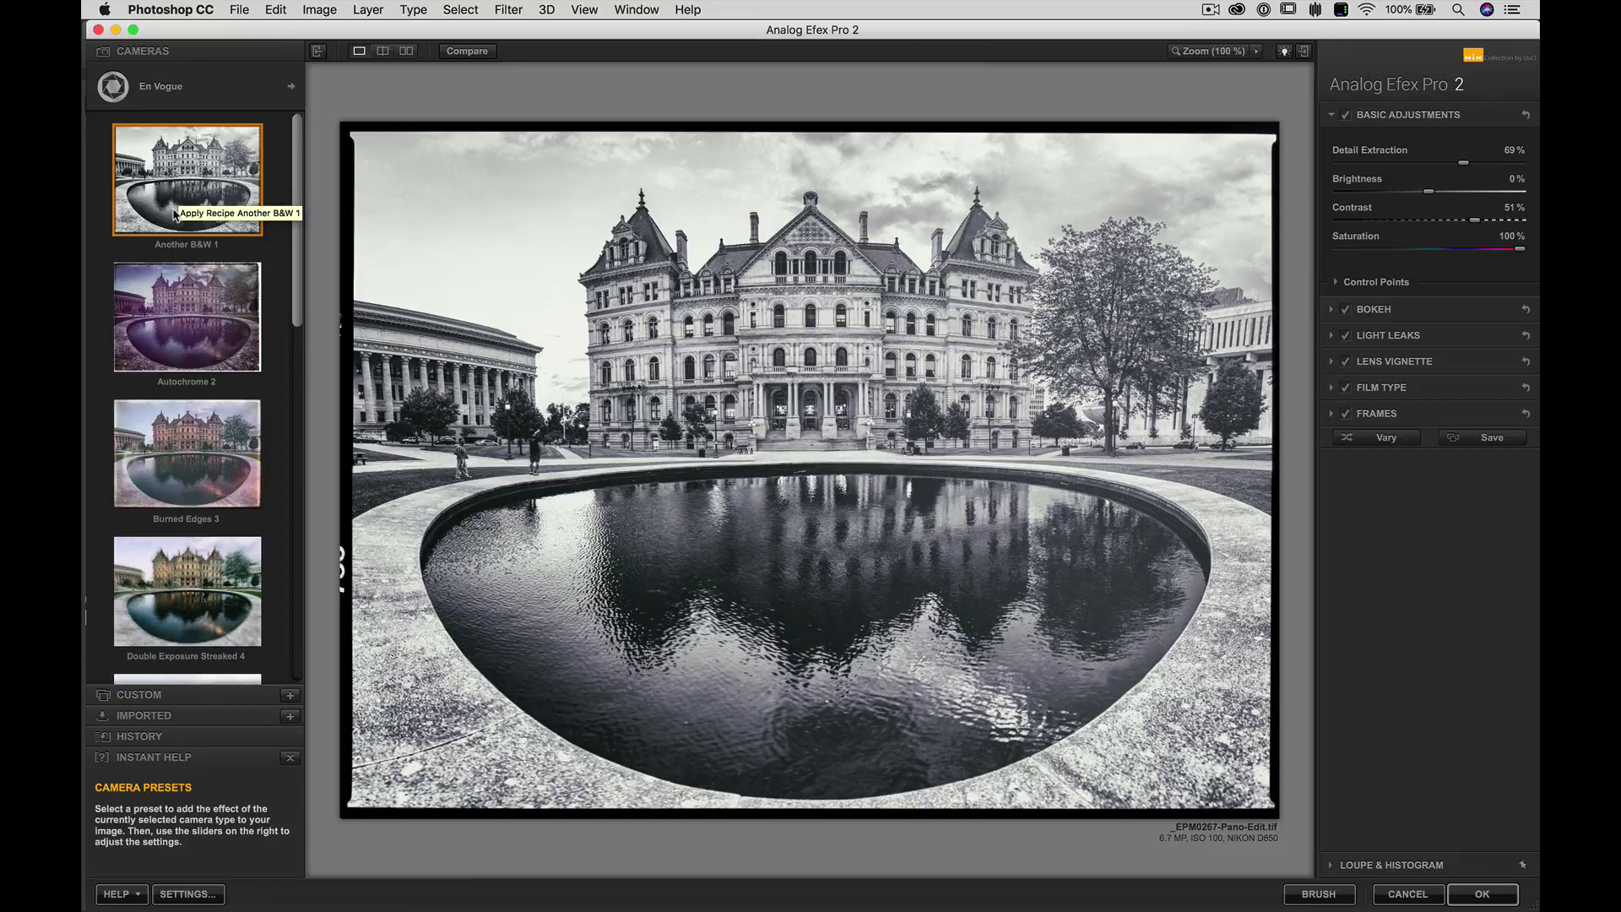
pyautogui.click(142, 330)
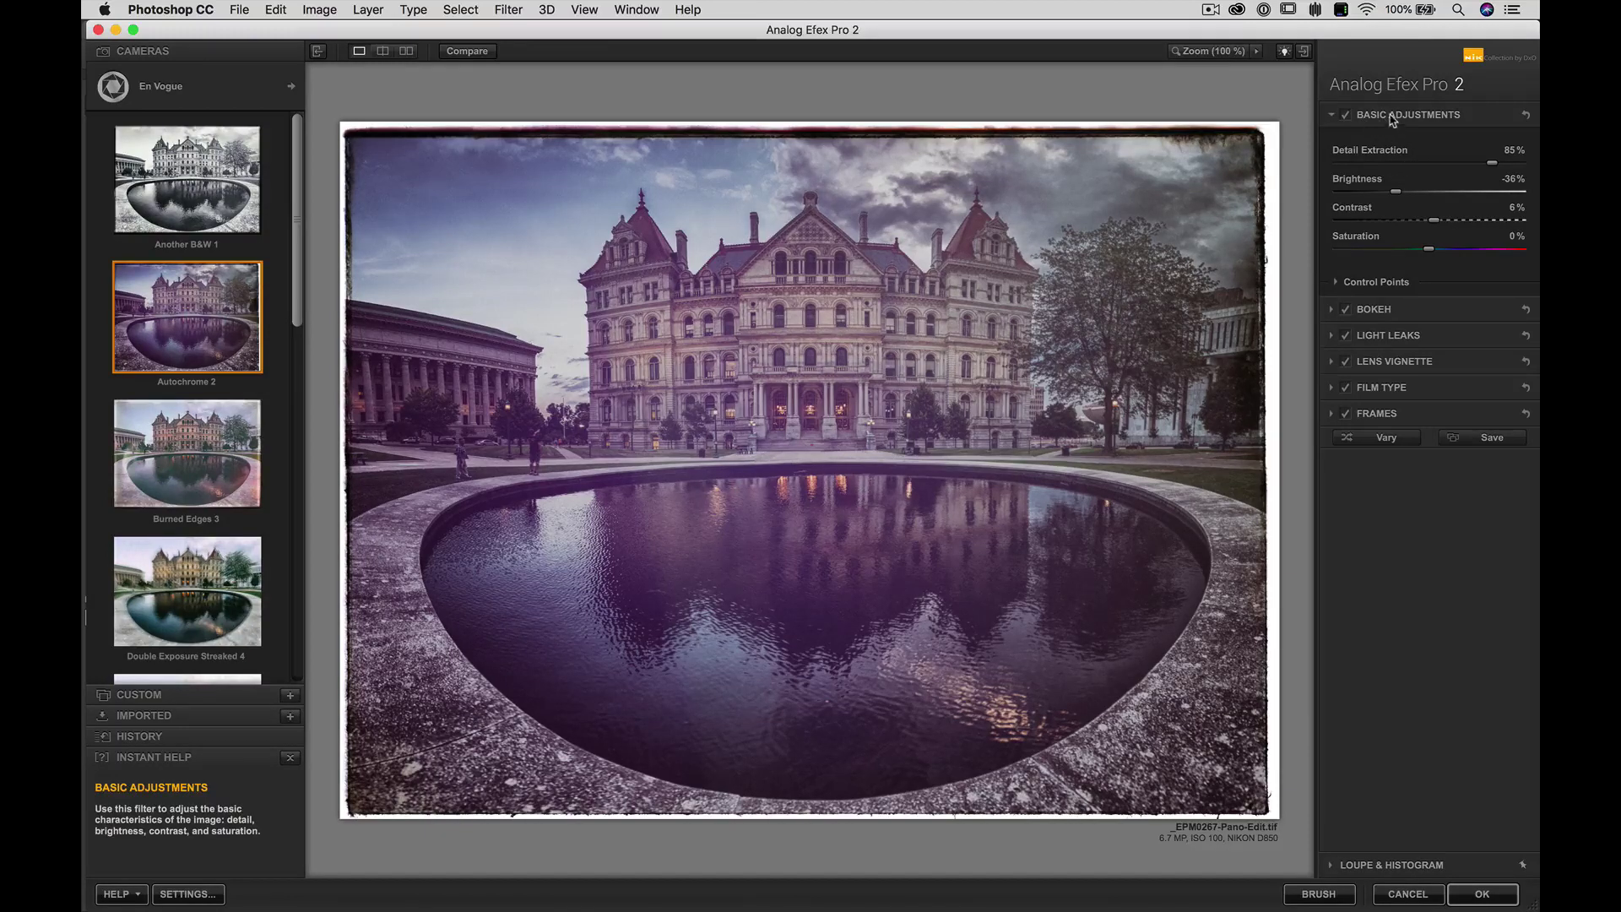
# Turn off the preset's Basic Adjustments, Bokeh, Light Leaks, Lens Vignette, Film Type and Frames effects.
pyautogui.click(1344, 117)
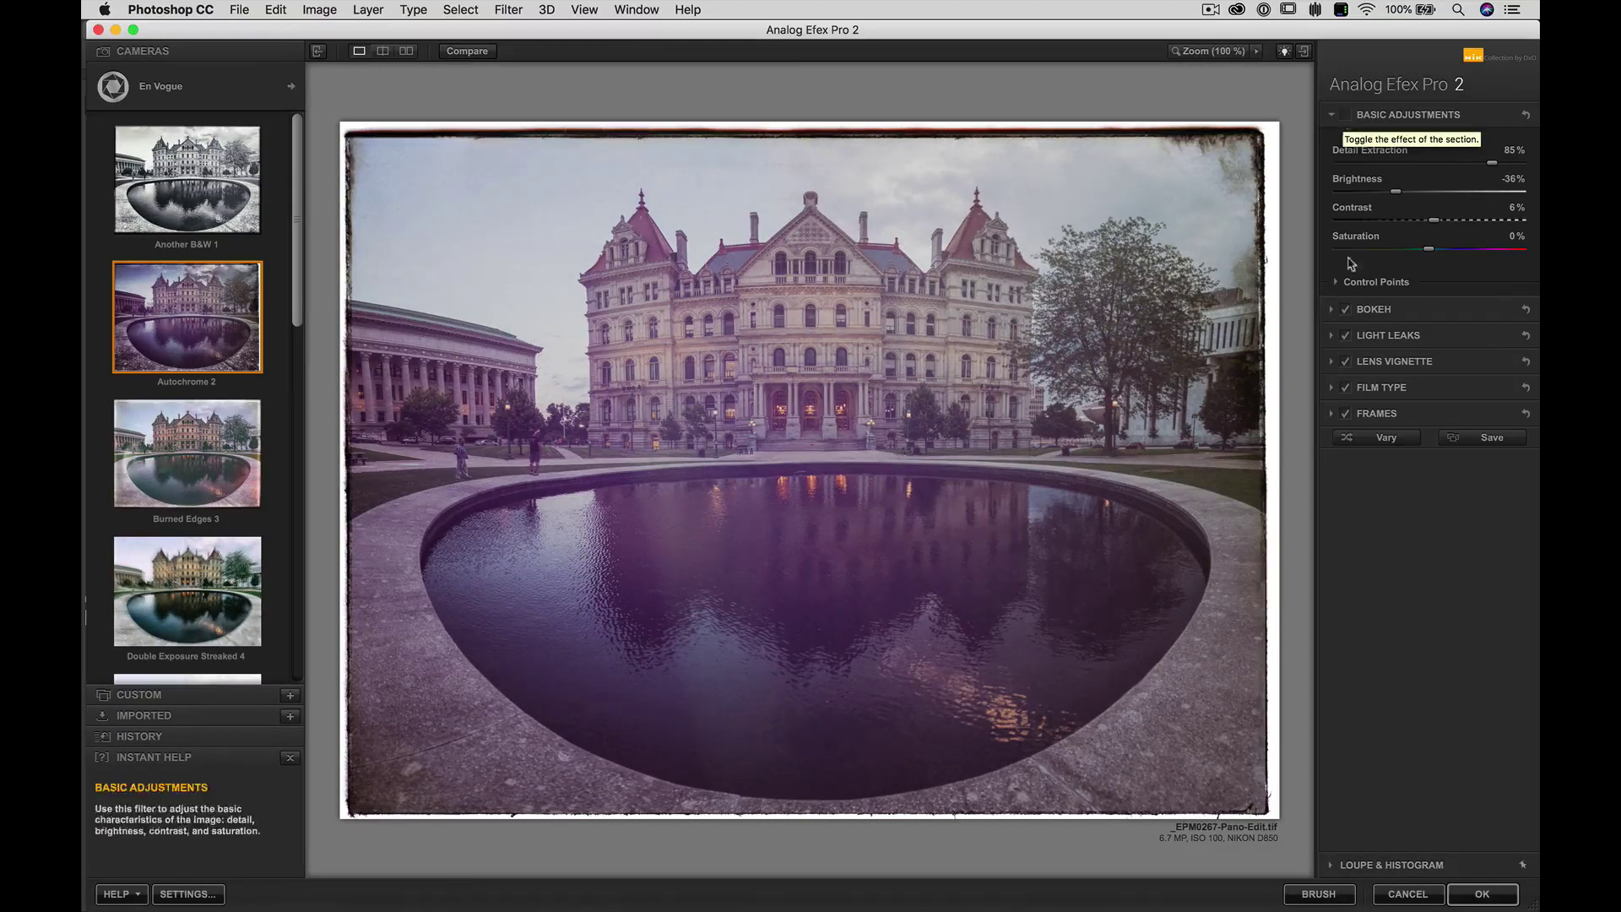
pyautogui.click(1345, 335)
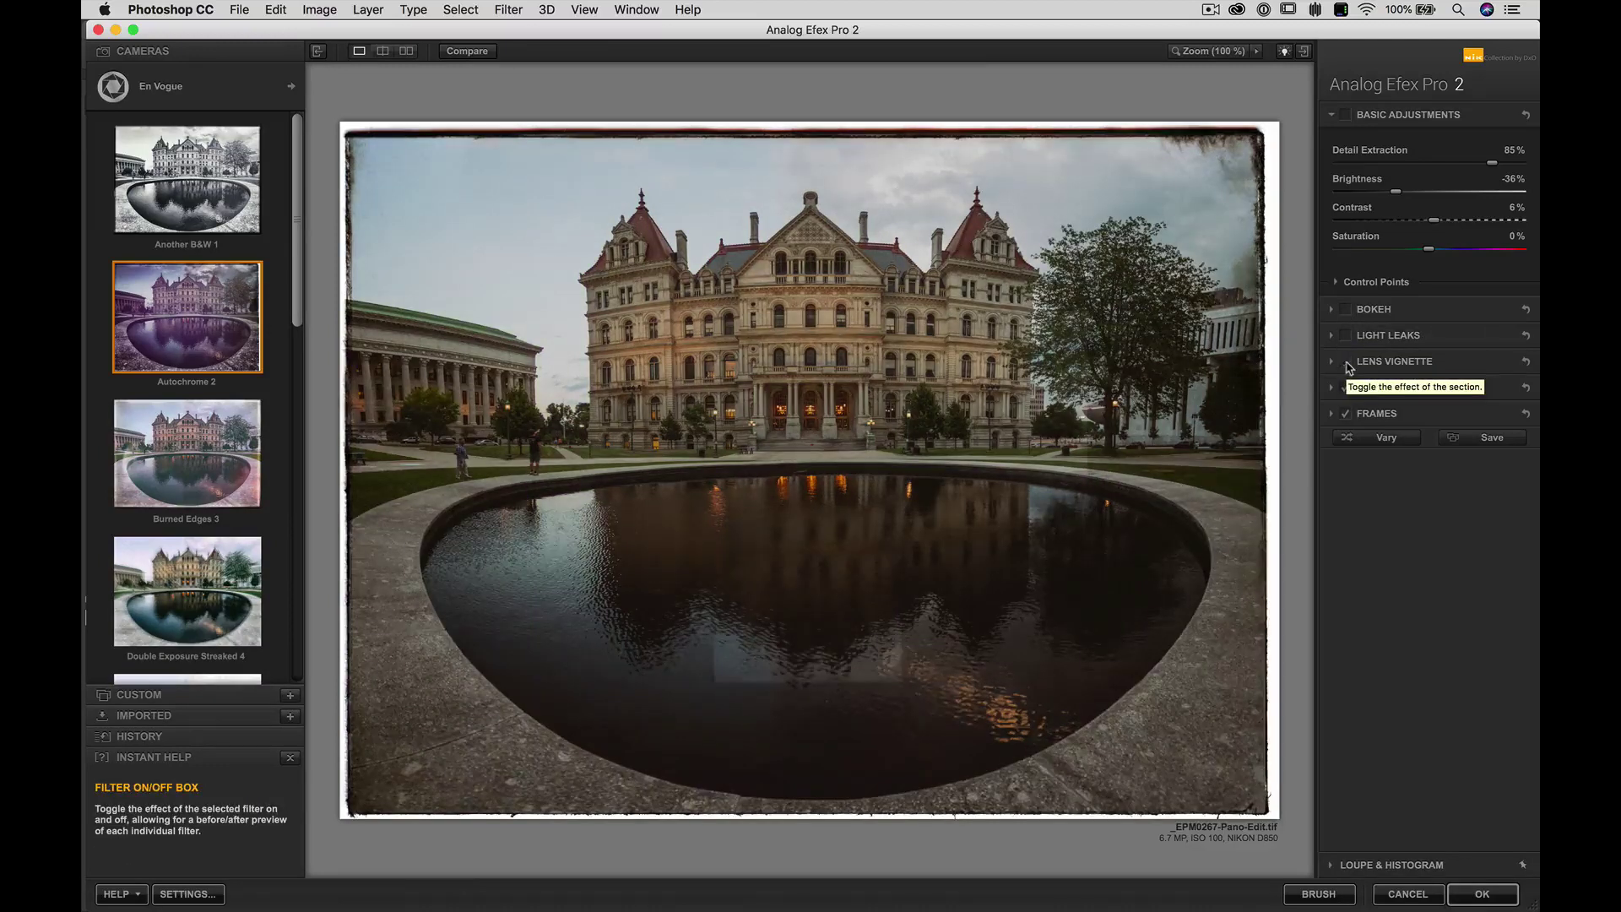
pyautogui.click(1347, 363)
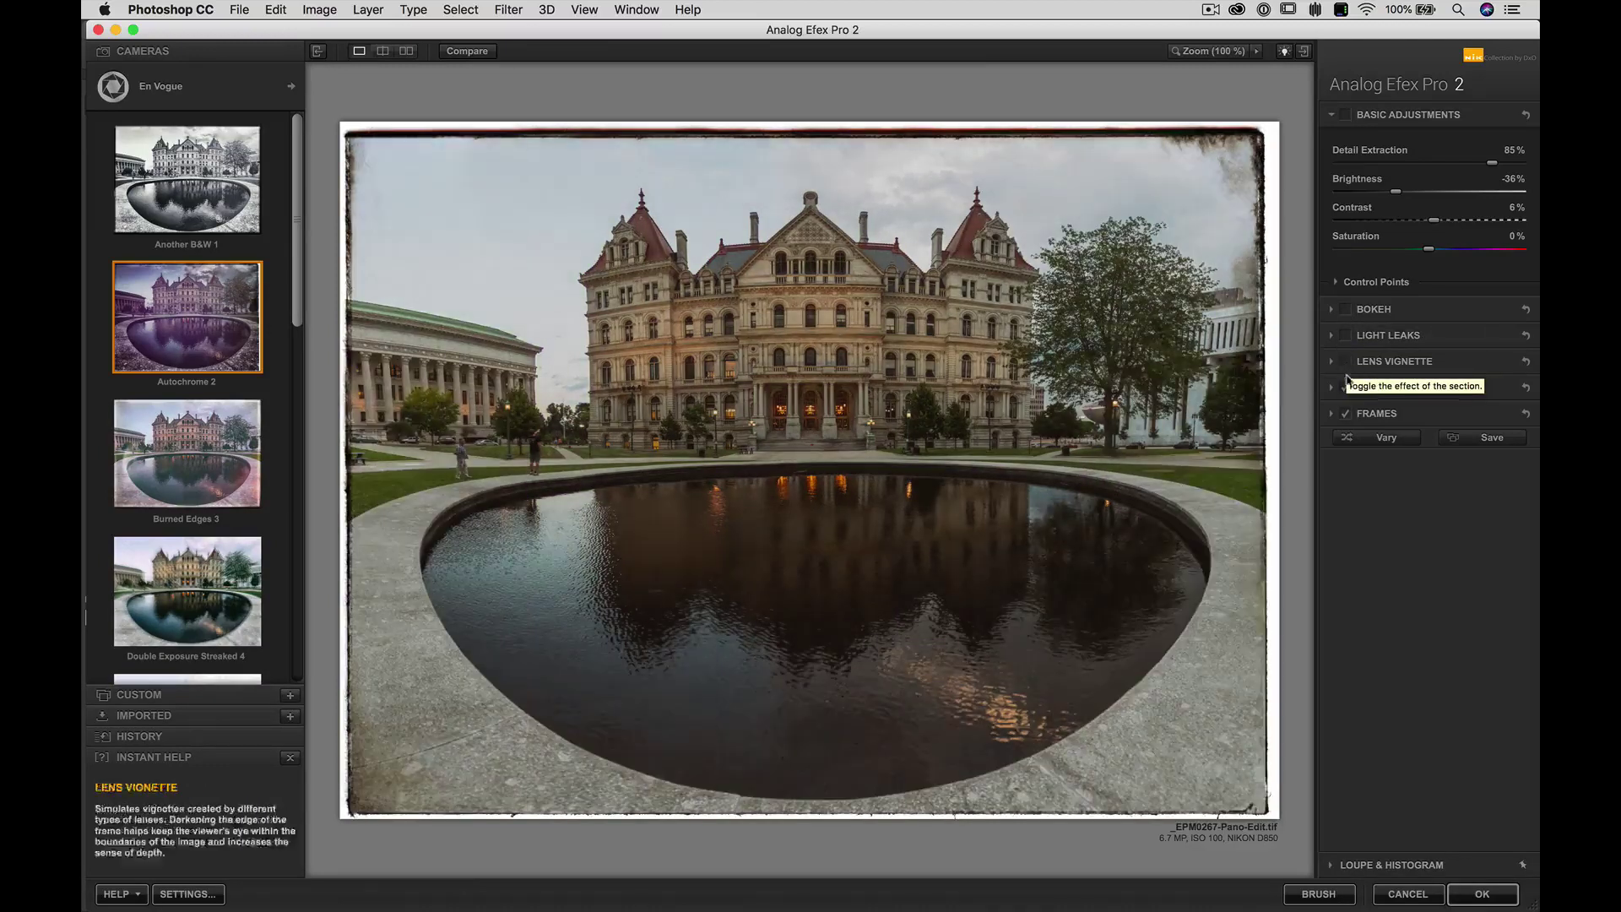
pyautogui.click(1346, 417)
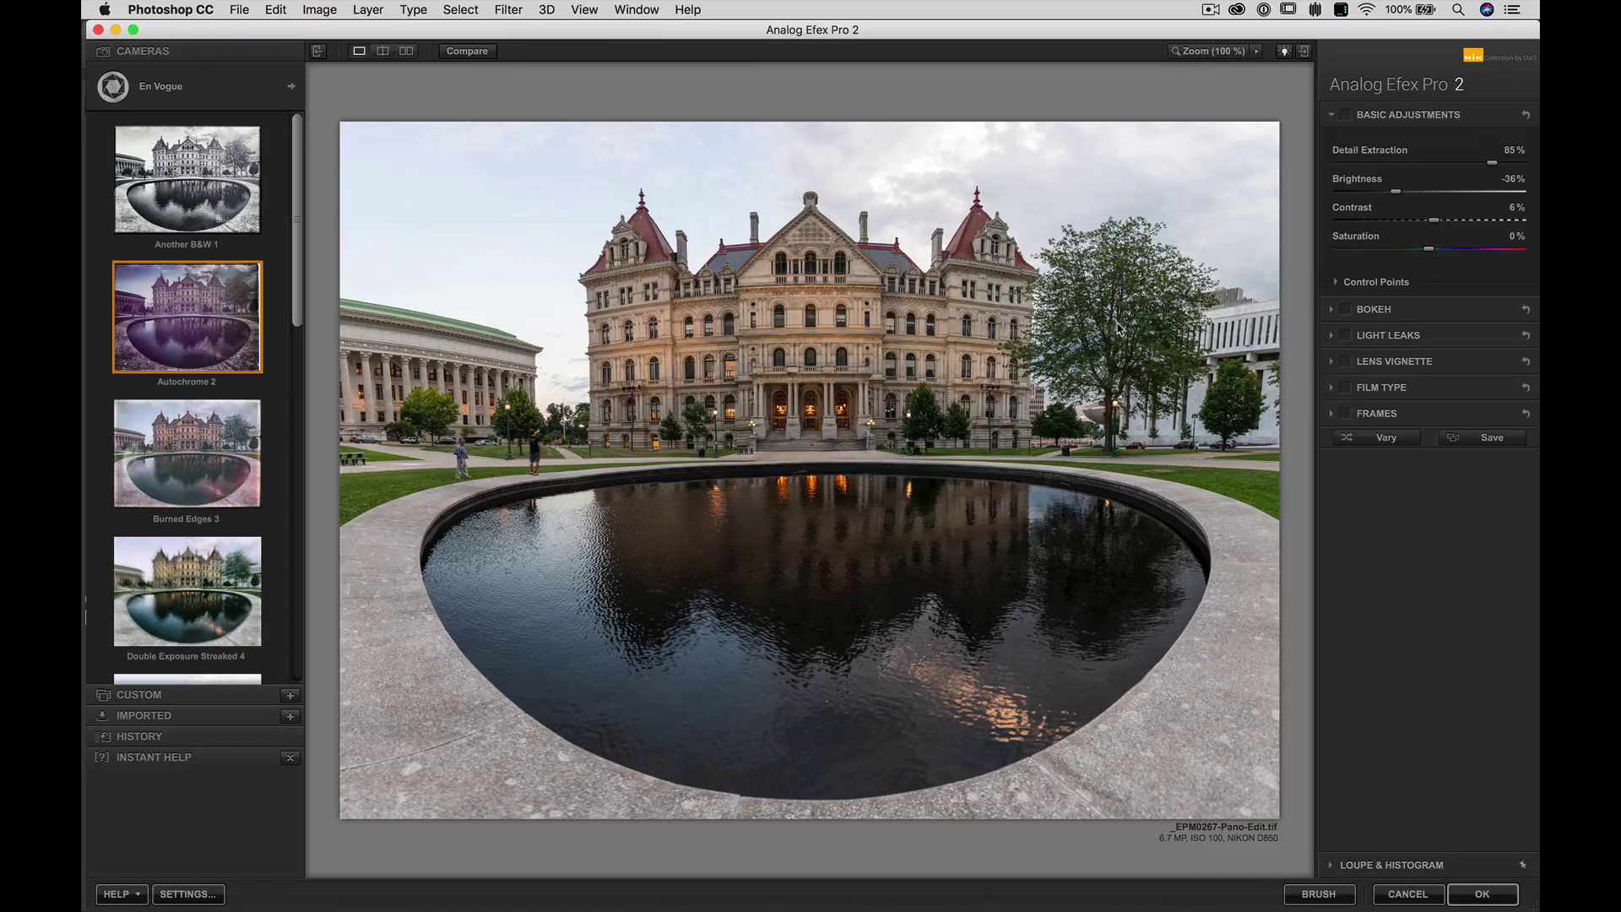
# Re-enable Basic Adjustments and set Detail Extraction to 42%, Brightness to -14% and Contrast to 0%.
pyautogui.click(1346, 115)
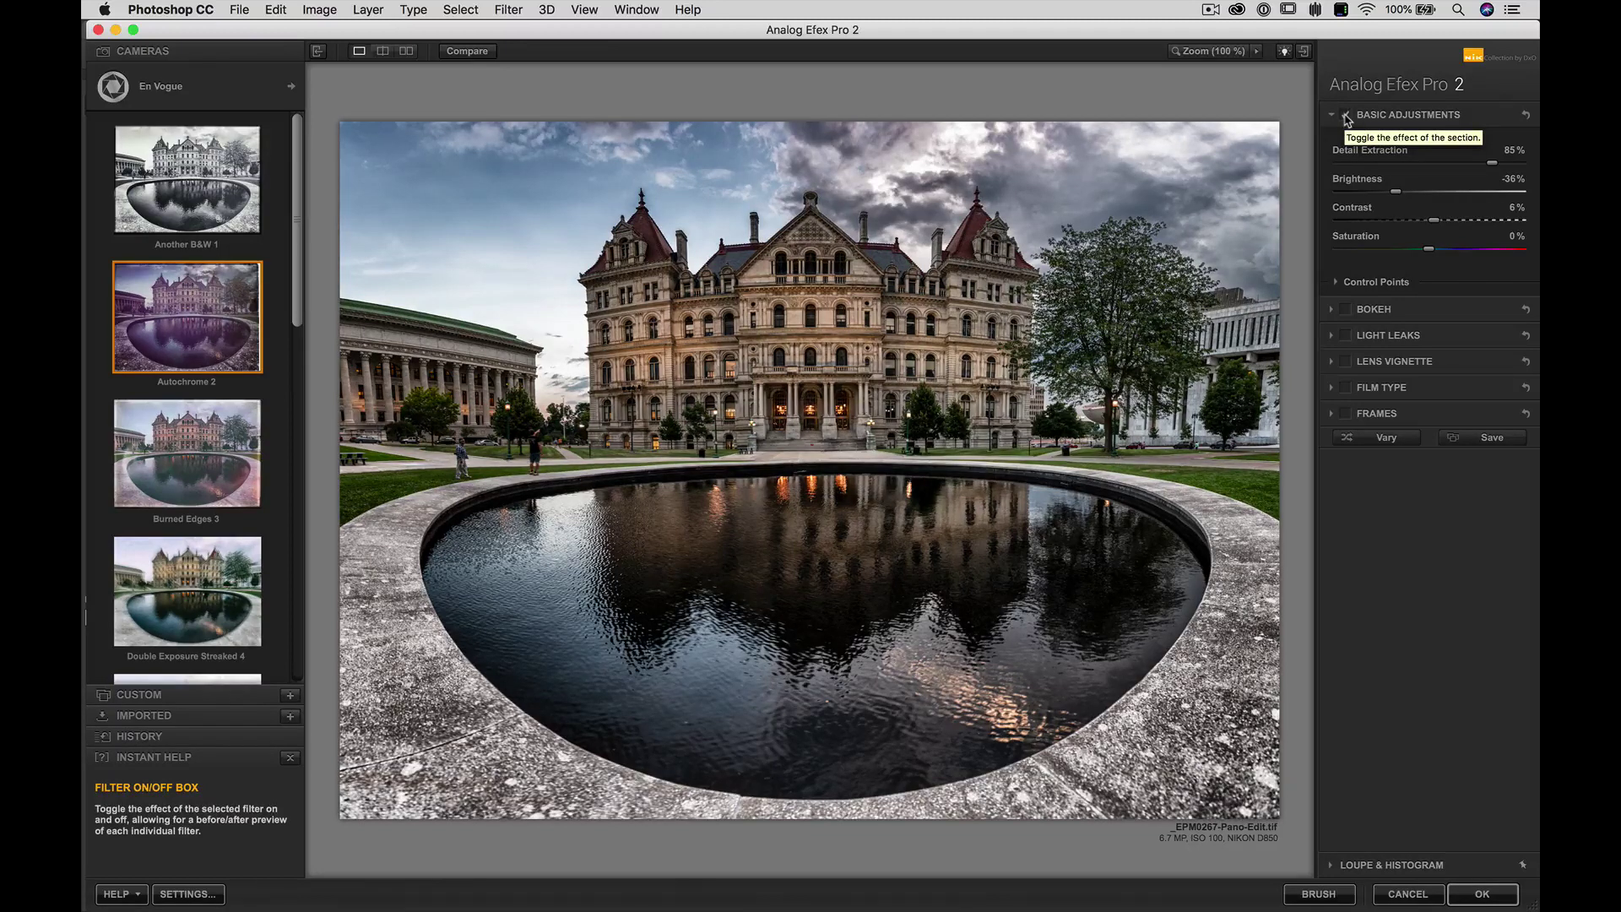
pyautogui.click(1346, 115)
pyautogui.click(1347, 117)
pyautogui.click(1432, 163)
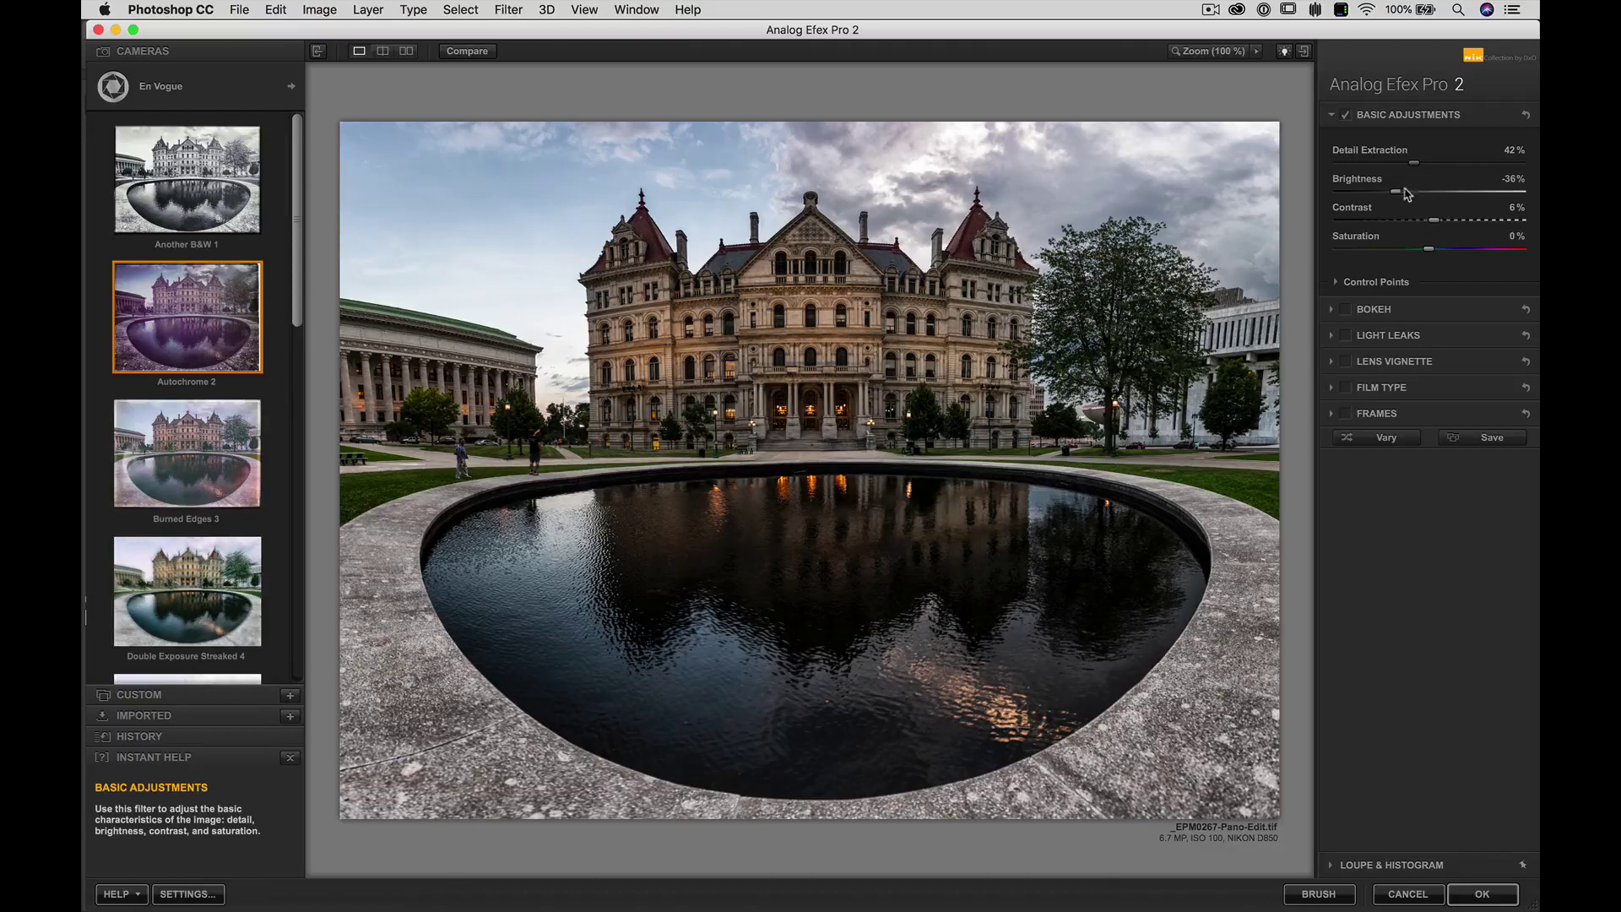
pyautogui.moveTo(1397, 194); pyautogui.dragTo(1427, 222)
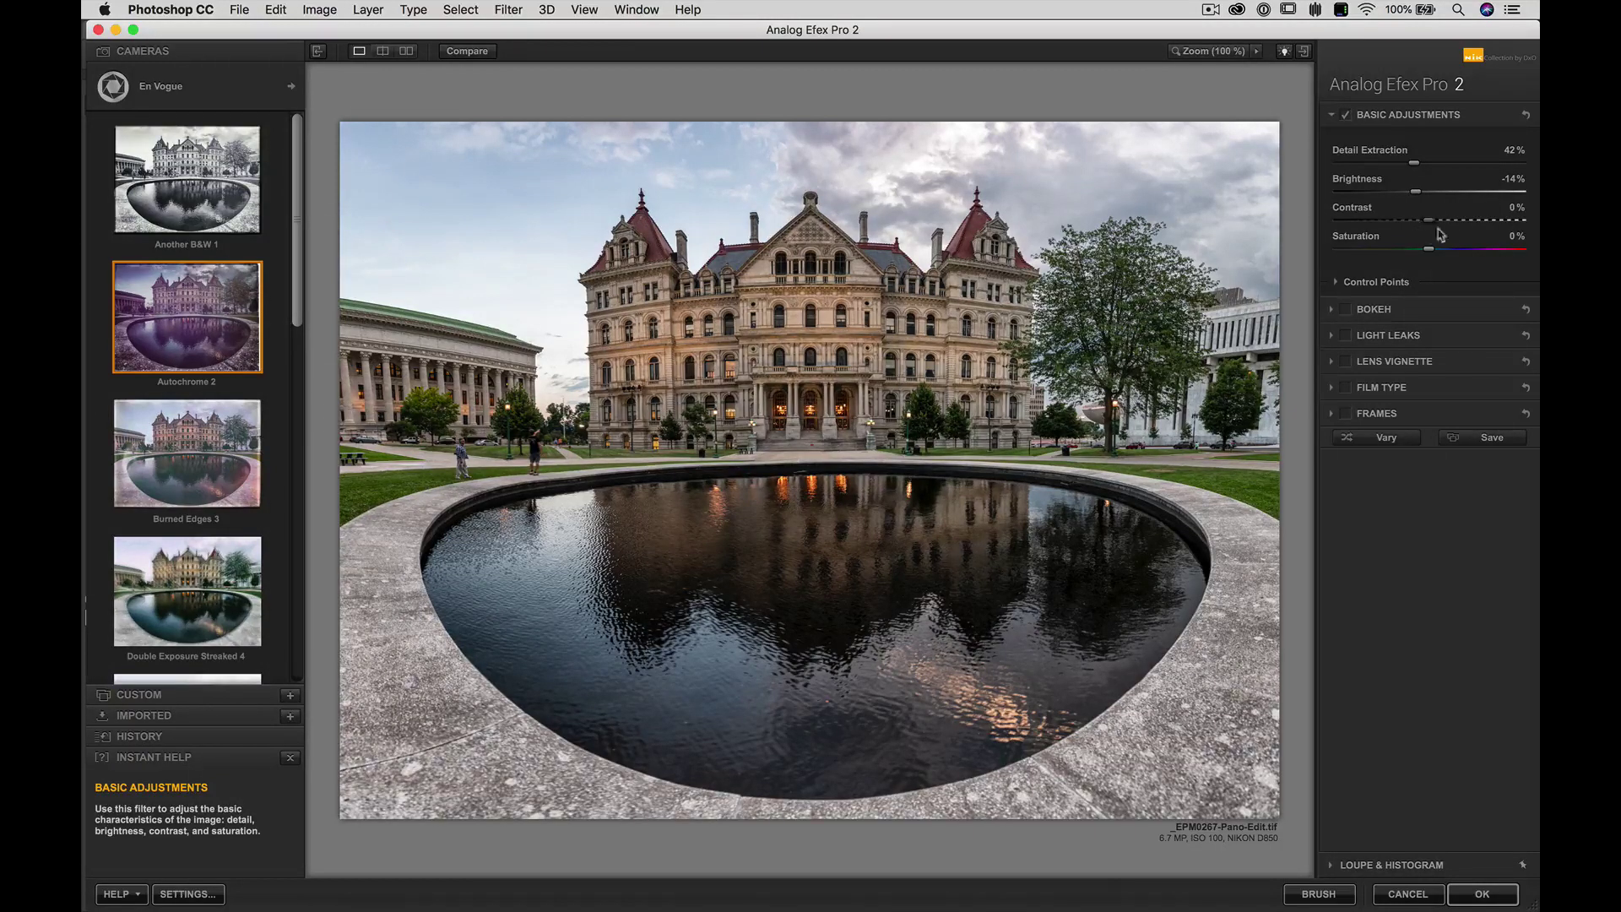
# Add a Basic Adjustments control point on the pool's building reflection, with size 44%, Brightness 16% and raised Saturation.
pyautogui.click(1363, 290)
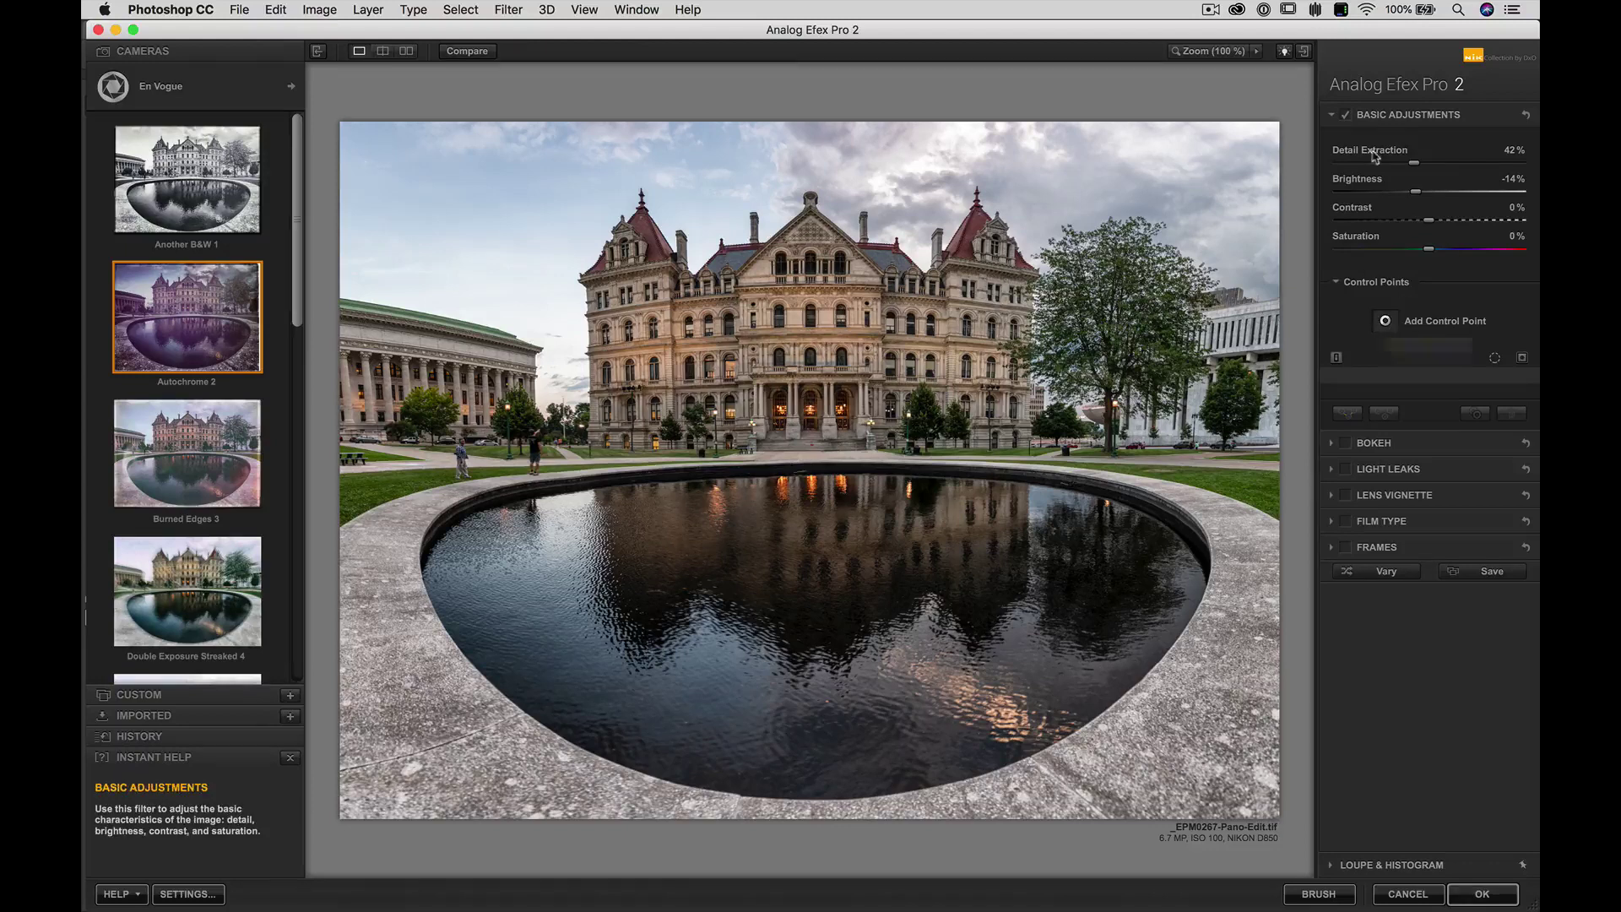
pyautogui.click(1385, 321)
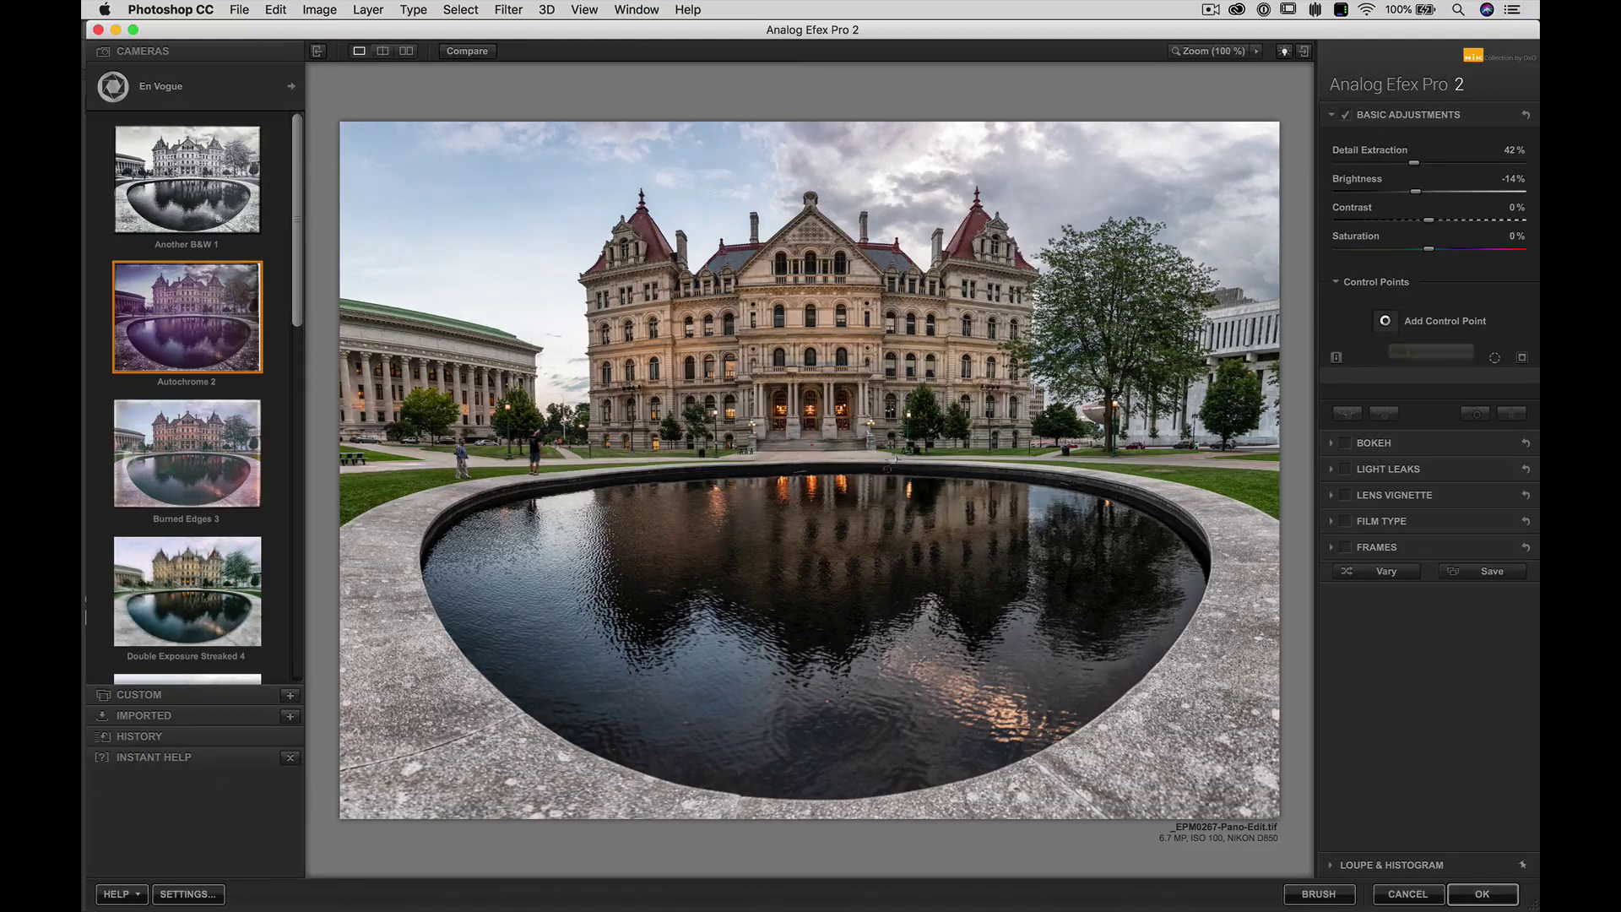
pyautogui.click(824, 546)
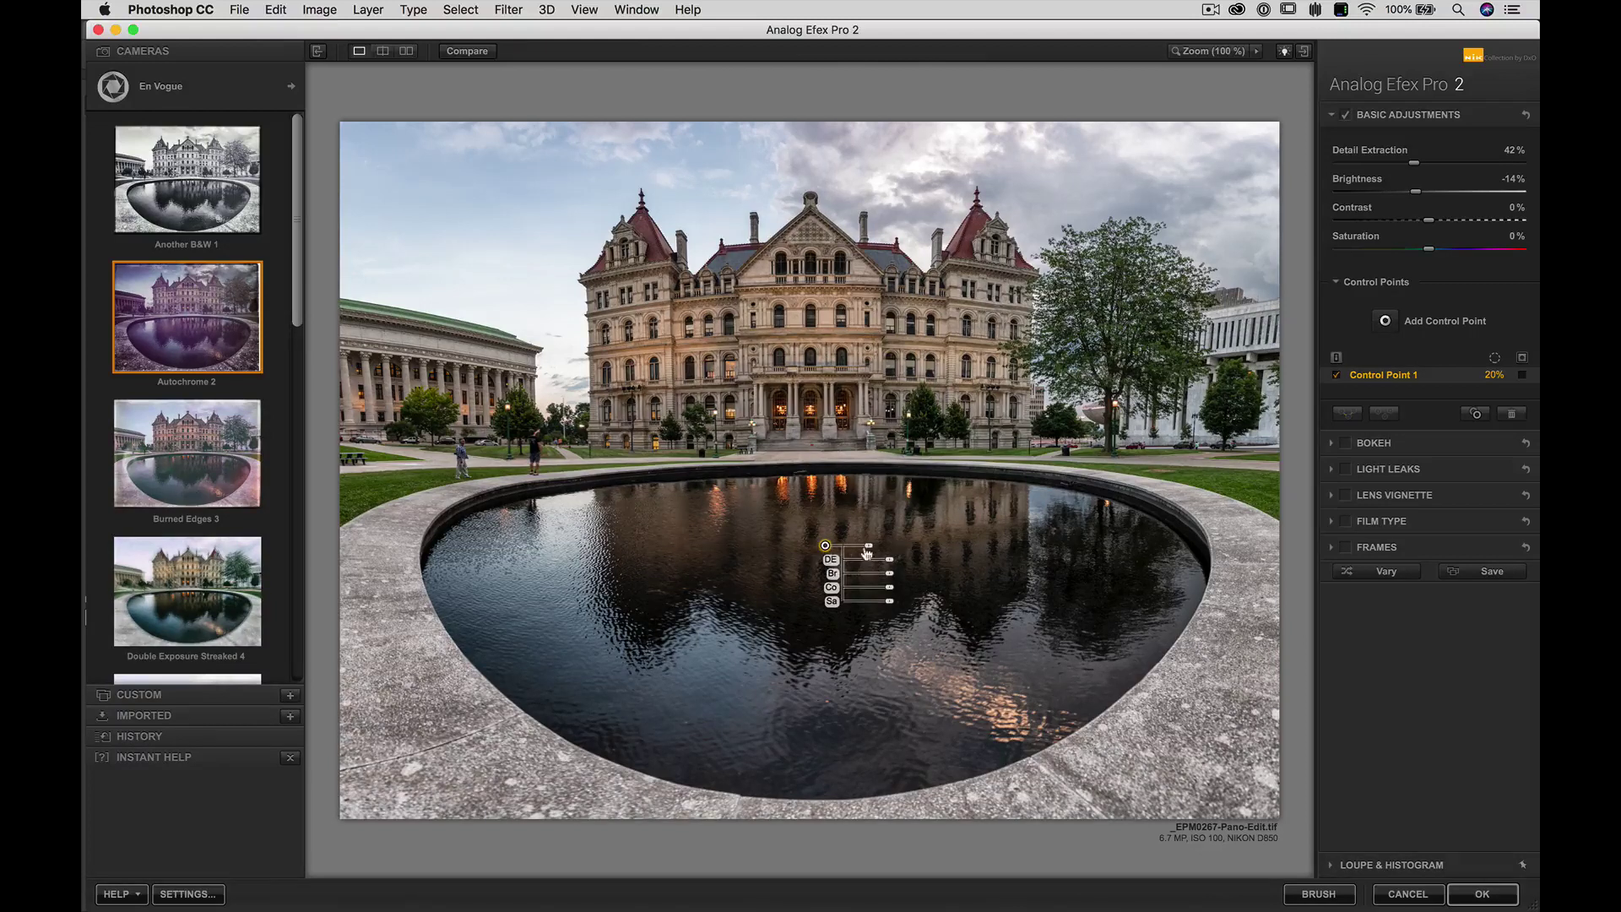
pyautogui.moveTo(869, 545); pyautogui.dragTo(886, 547)
pyautogui.moveTo(891, 581); pyautogui.dragTo(897, 582)
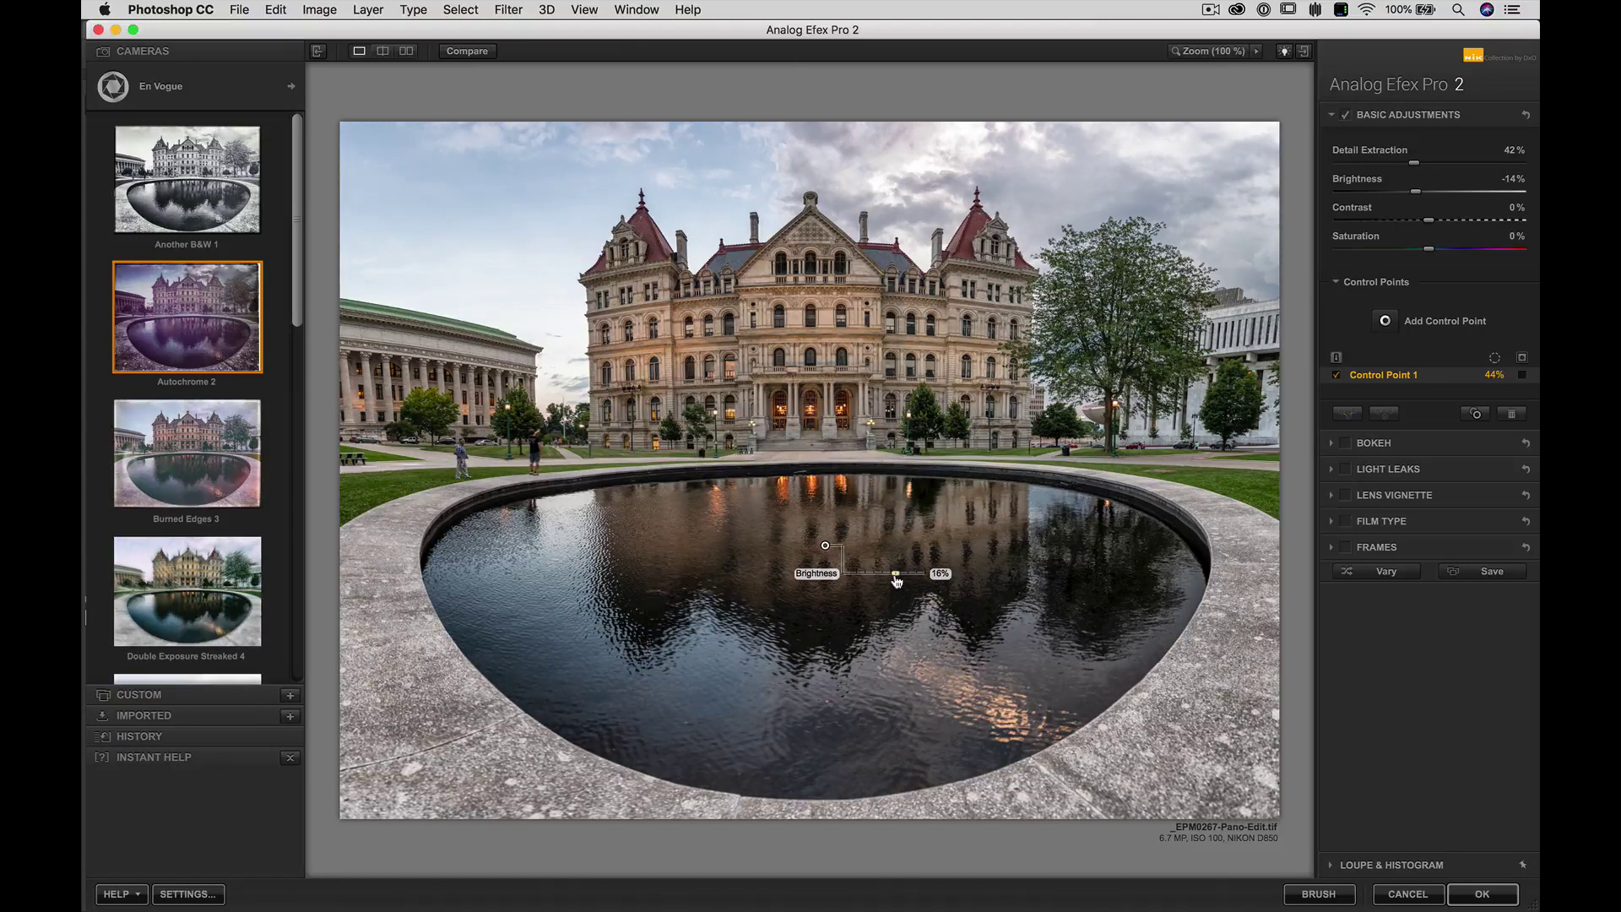
pyautogui.moveTo(896, 581)
pyautogui.mouseDown()
pyautogui.moveTo(887, 595)
pyautogui.moveTo(902, 607)
pyautogui.mouseUp()
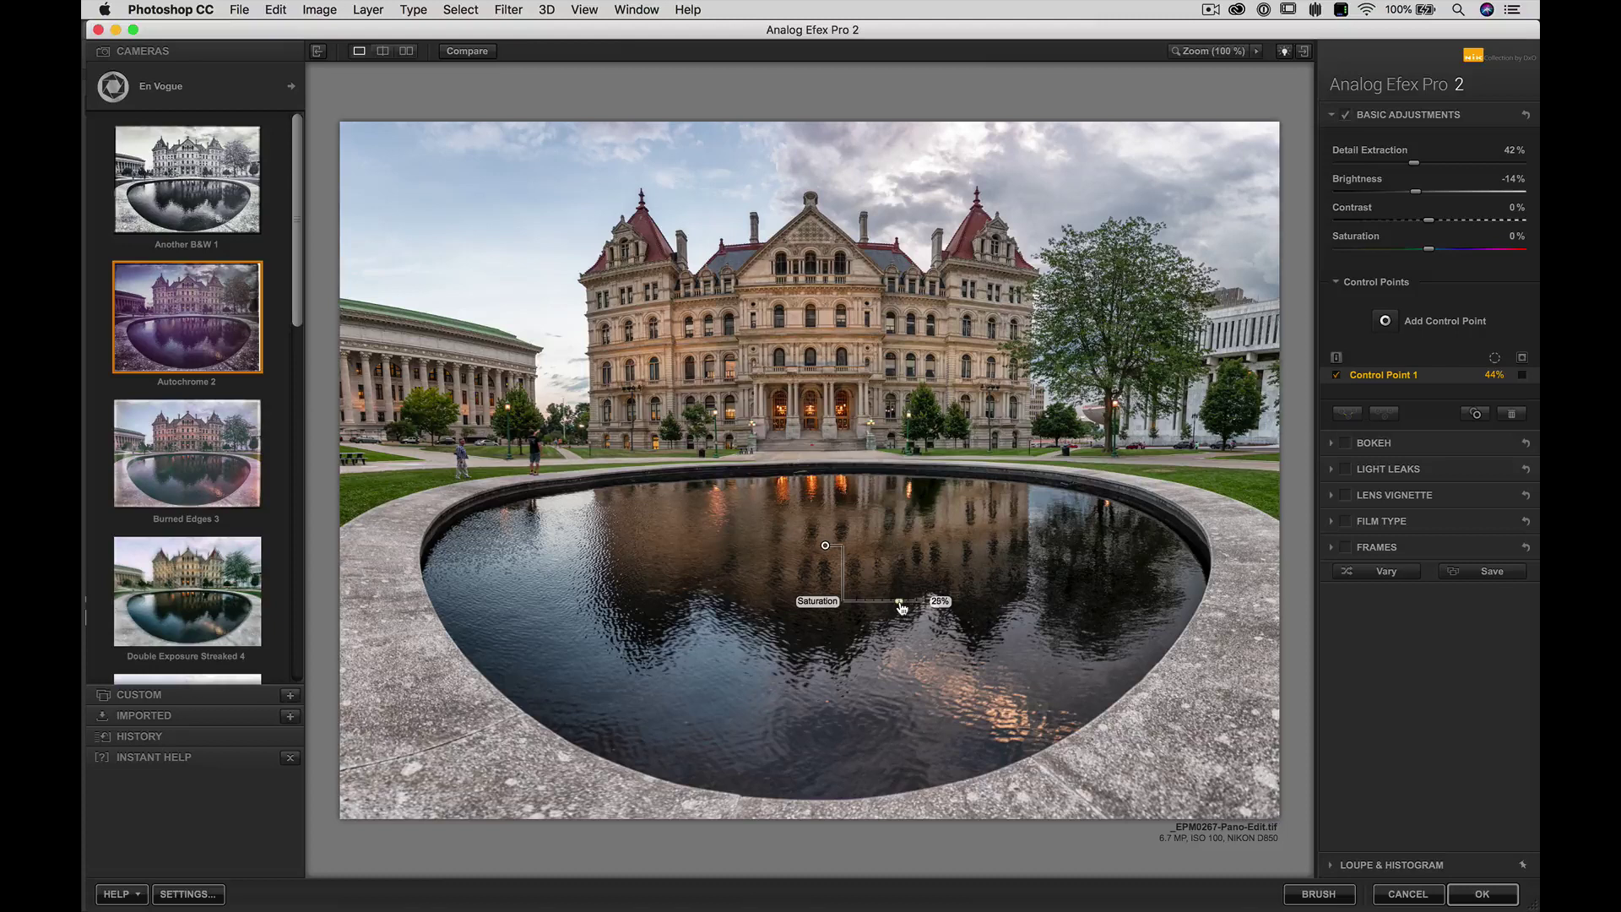
pyautogui.moveTo(901, 607); pyautogui.dragTo(900, 607)
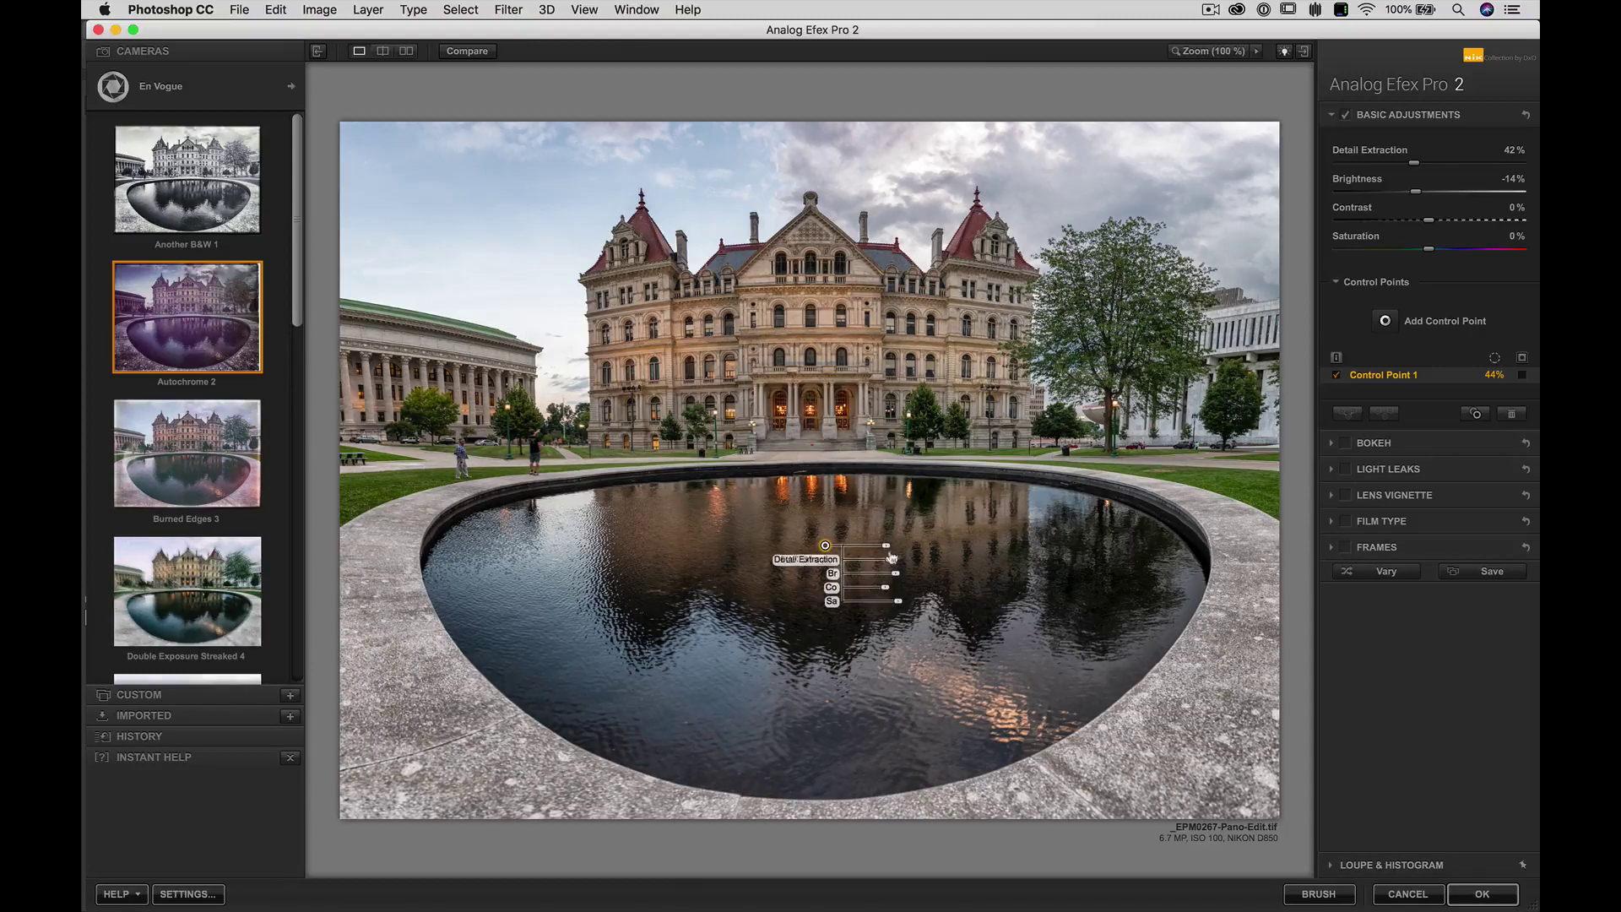
# Delete the pool's control point and undo the deletion.
pyautogui.moveTo(886, 547); pyautogui.dragTo(889, 550)
pyautogui.press('Delete')
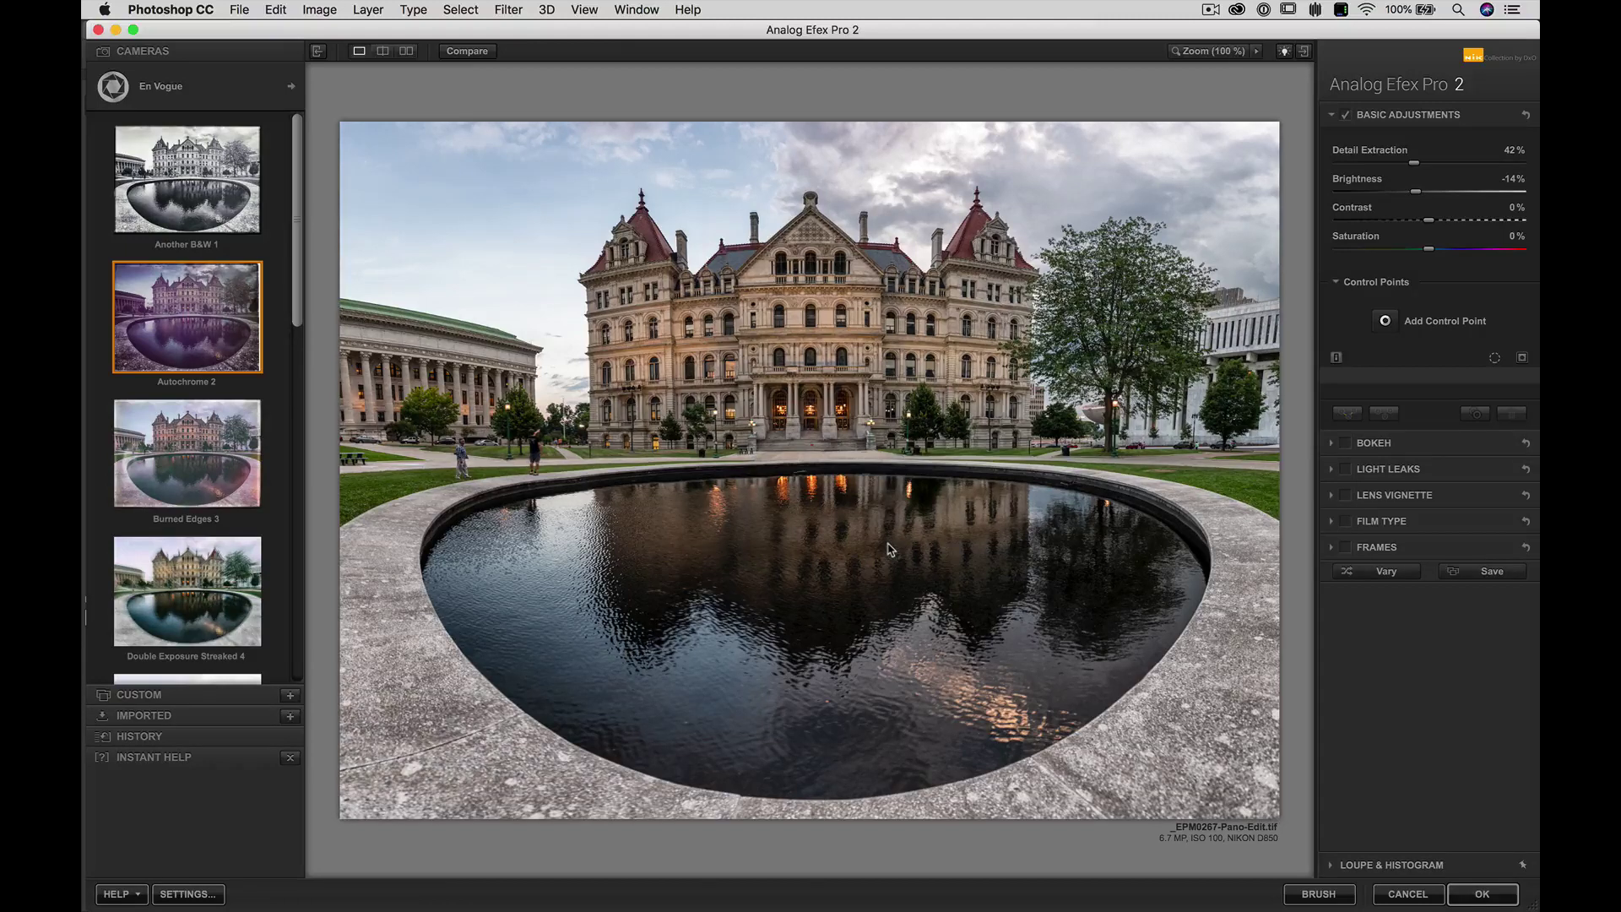
pyautogui.press('super+z')
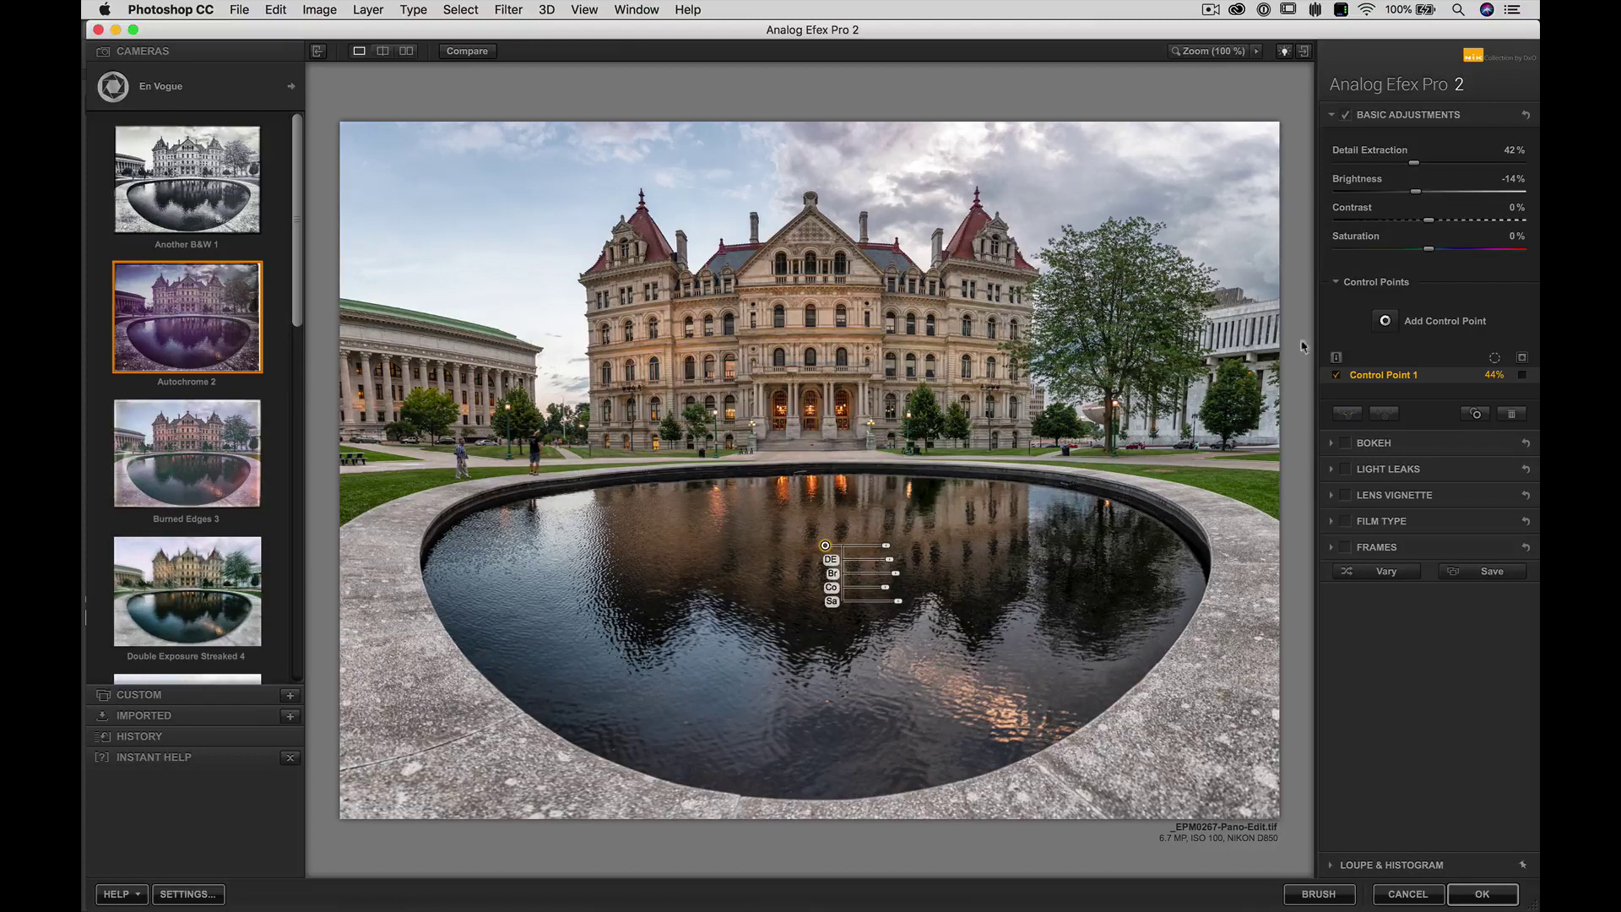
# Turn on the Bokeh filter and center its focus area on the building's entrance.
pyautogui.click(1349, 448)
pyautogui.click(1394, 447)
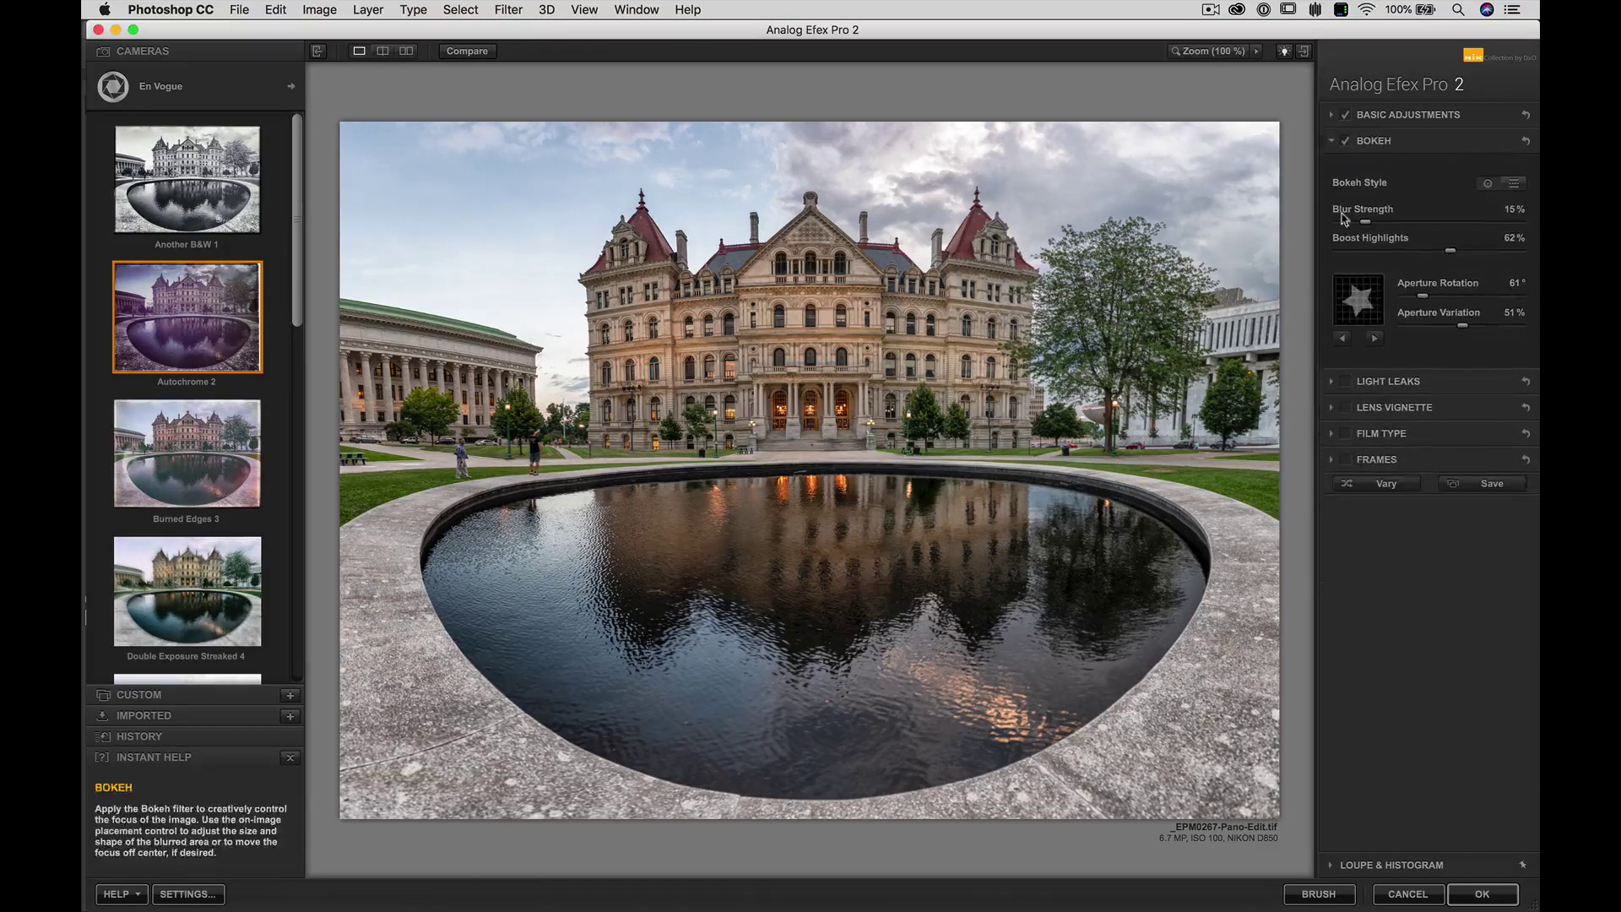
pyautogui.moveTo(816, 439)
pyautogui.moveTo(785, 499)
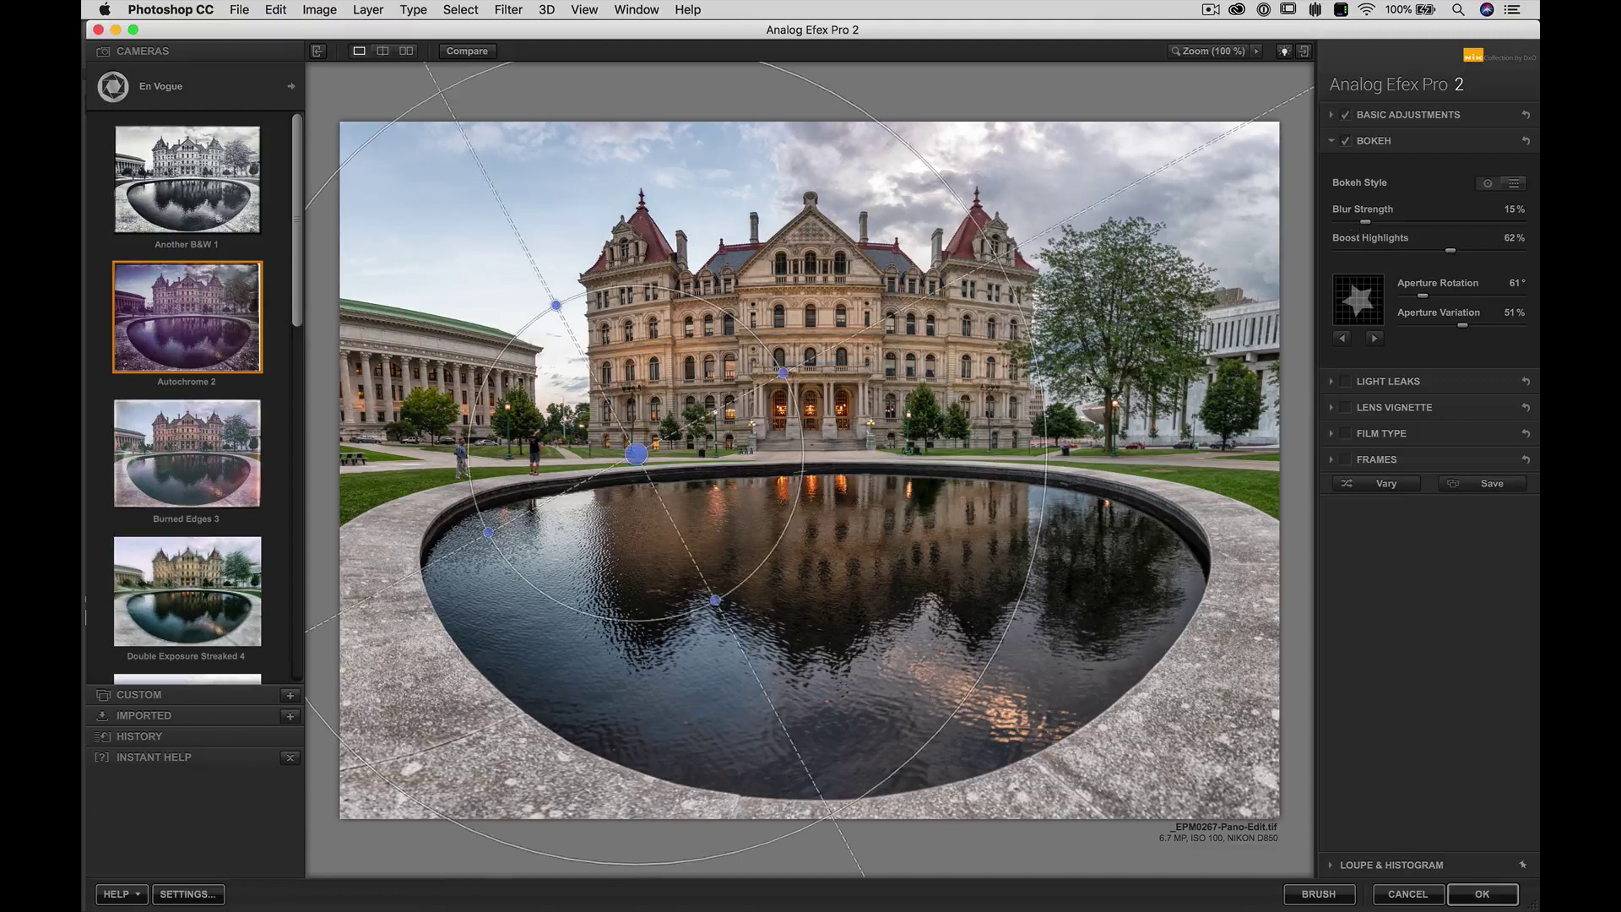
pyautogui.moveTo(637, 455); pyautogui.dragTo(826, 440)
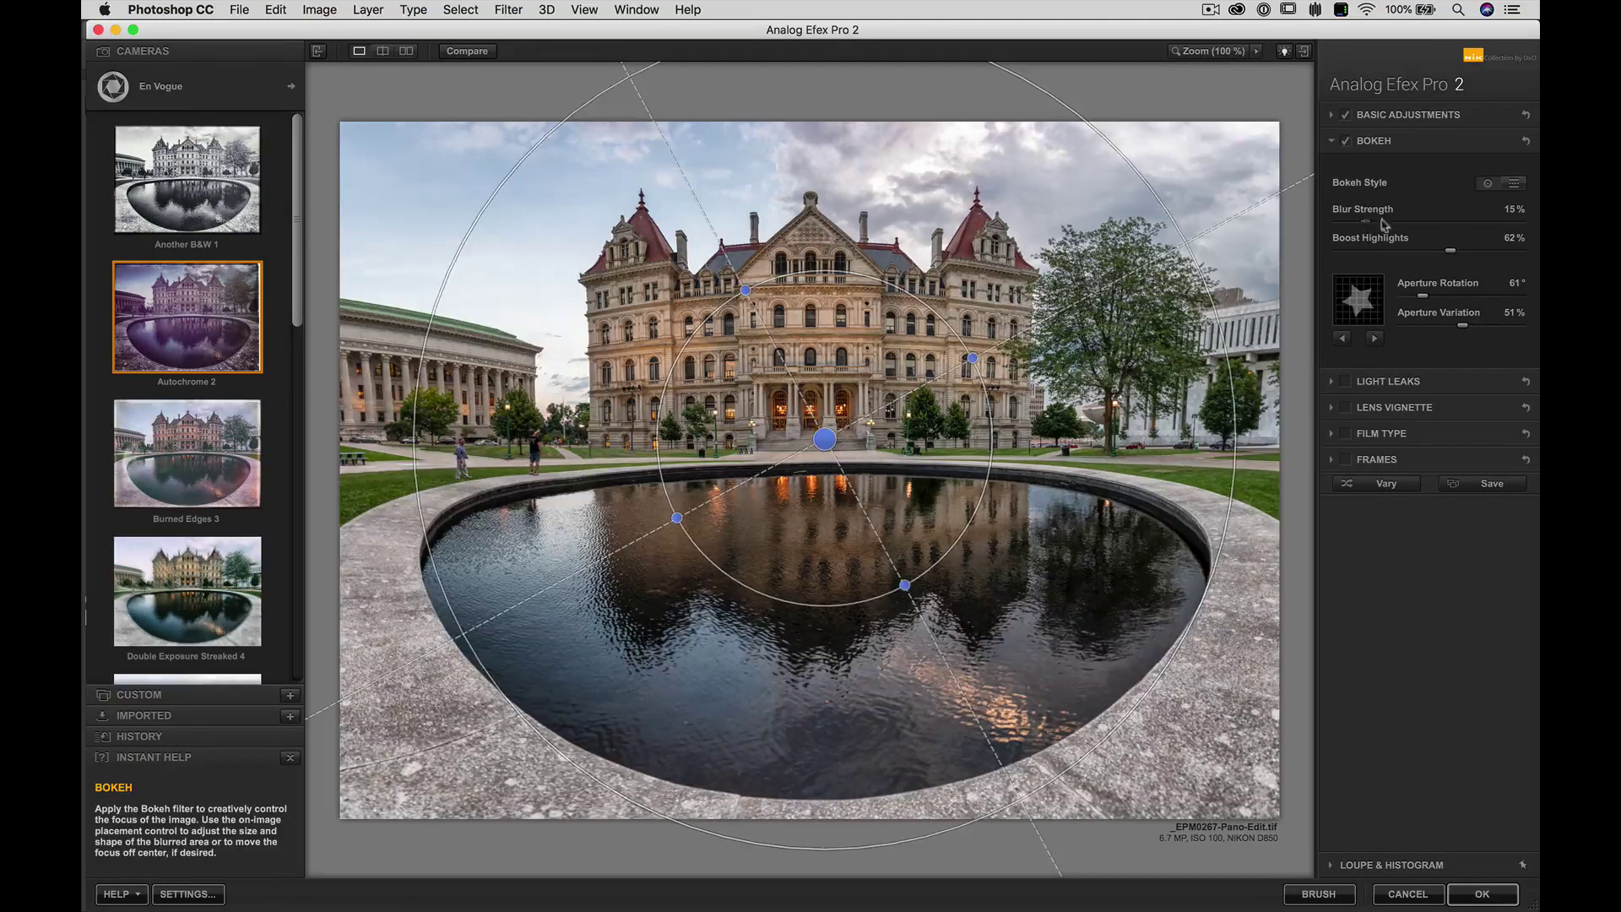
# Try a Blur Strength of 100% with the focus area over the pool, and return the focus to the entrance.
pyautogui.moveTo(1366, 221); pyautogui.dragTo(1539, 222)
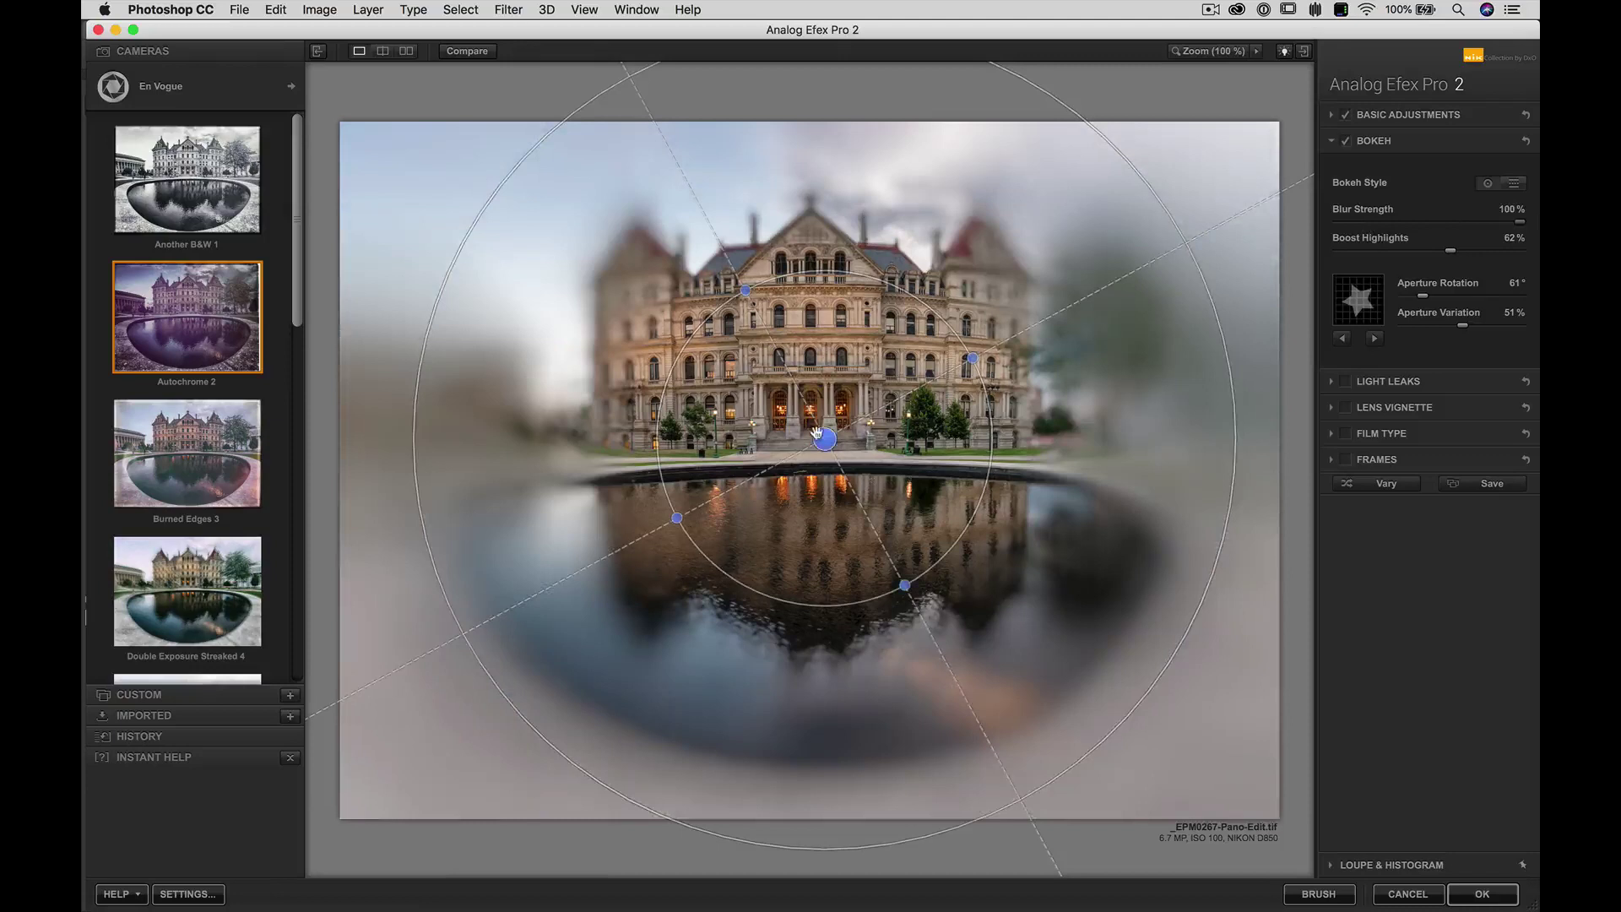
pyautogui.moveTo(825, 438); pyautogui.dragTo(546, 565)
pyautogui.moveTo(647, 652); pyautogui.dragTo(816, 429)
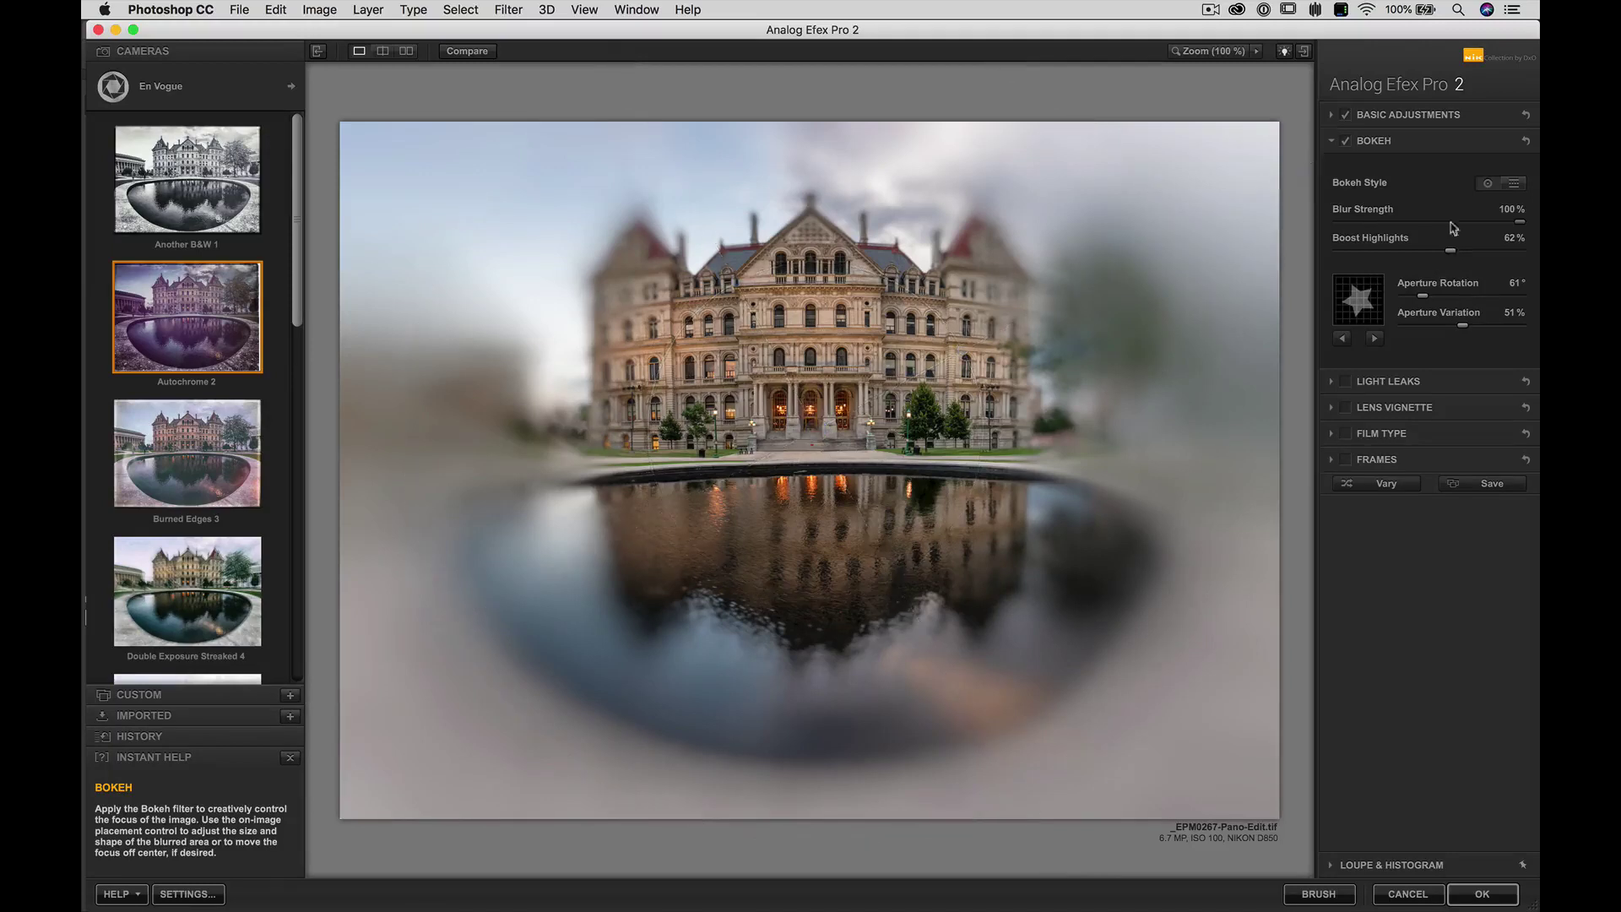
# Set the Bokeh filter's Blur Strength to 80% and Boost Highlights to 70%.
pyautogui.moveTo(1451, 252); pyautogui.dragTo(1369, 254)
pyautogui.click(1446, 251)
pyautogui.moveTo(1520, 221)
pyautogui.mouseDown()
pyautogui.moveTo(1380, 239)
pyautogui.moveTo(1532, 255)
pyautogui.moveTo(1517, 253)
pyautogui.mouseUp()
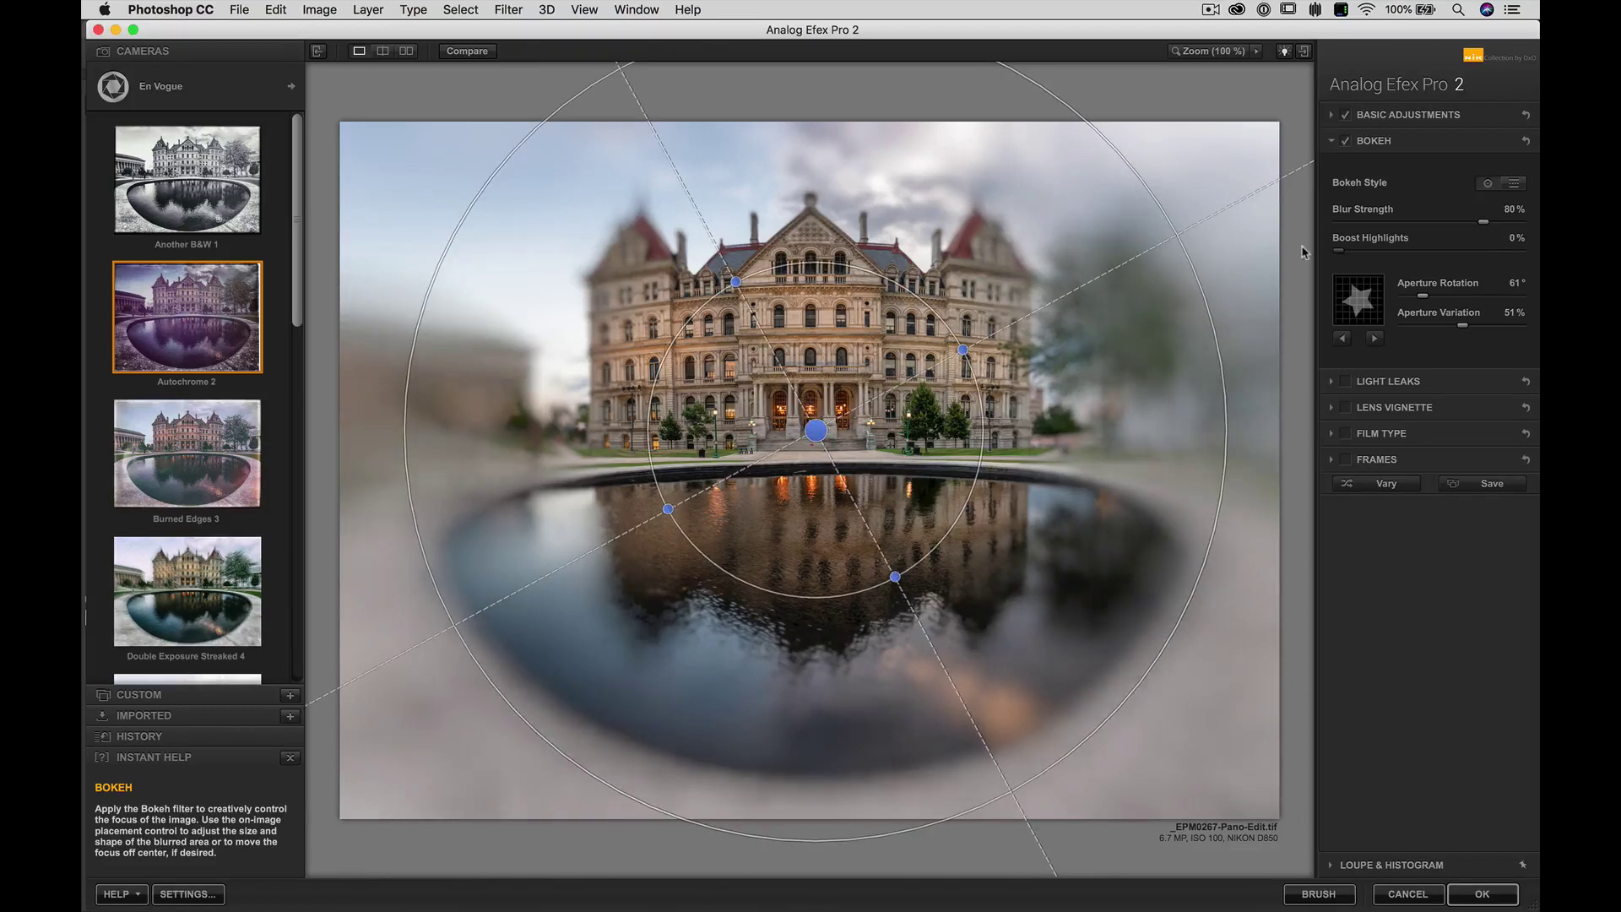
pyautogui.click(1465, 252)
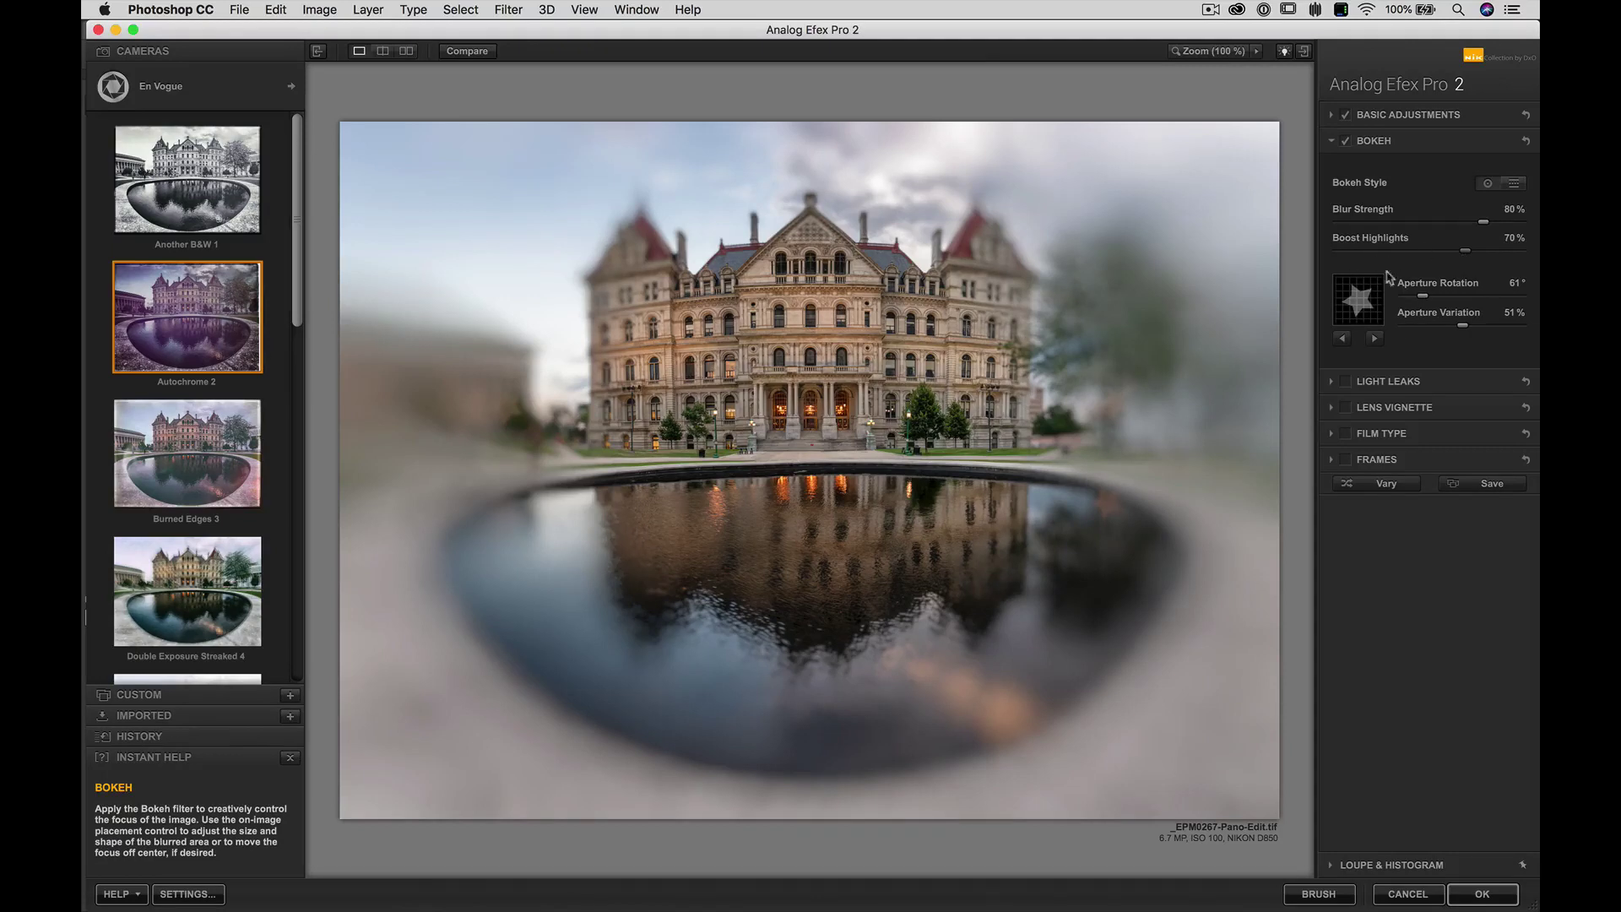
# Cycle through the Bokeh aperture shapes, comparing the stars, heart, polygons and circle on the blurred areas.
pyautogui.click(1376, 340)
pyautogui.click(1376, 340)
pyautogui.click(1377, 339)
pyautogui.click(1376, 339)
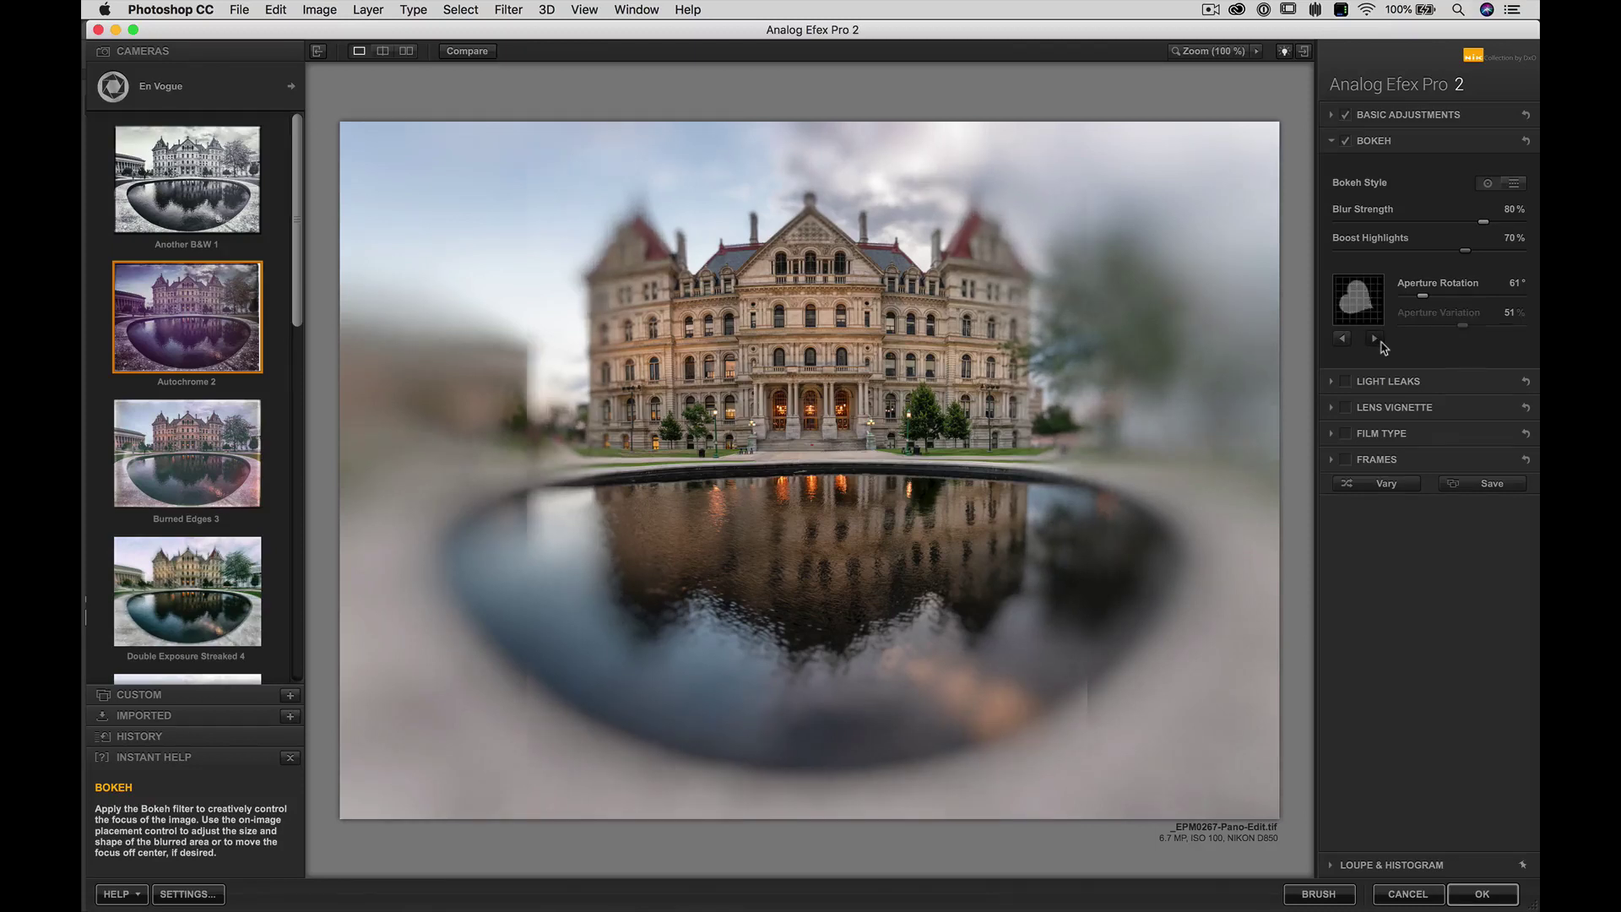
pyautogui.click(1343, 340)
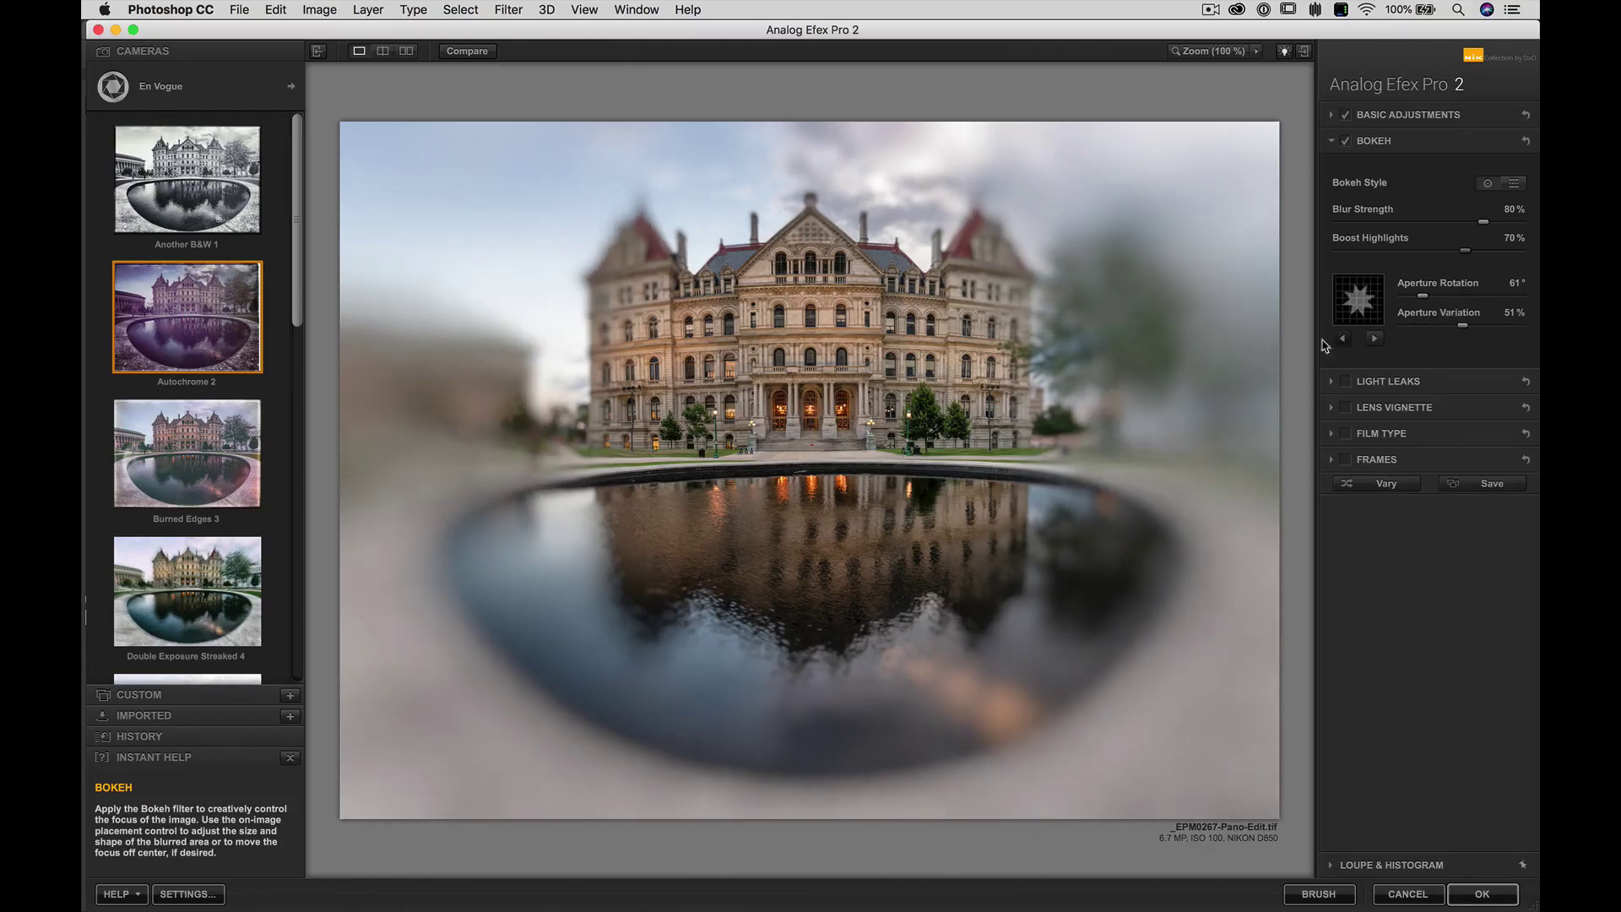
pyautogui.moveTo(1260, 336)
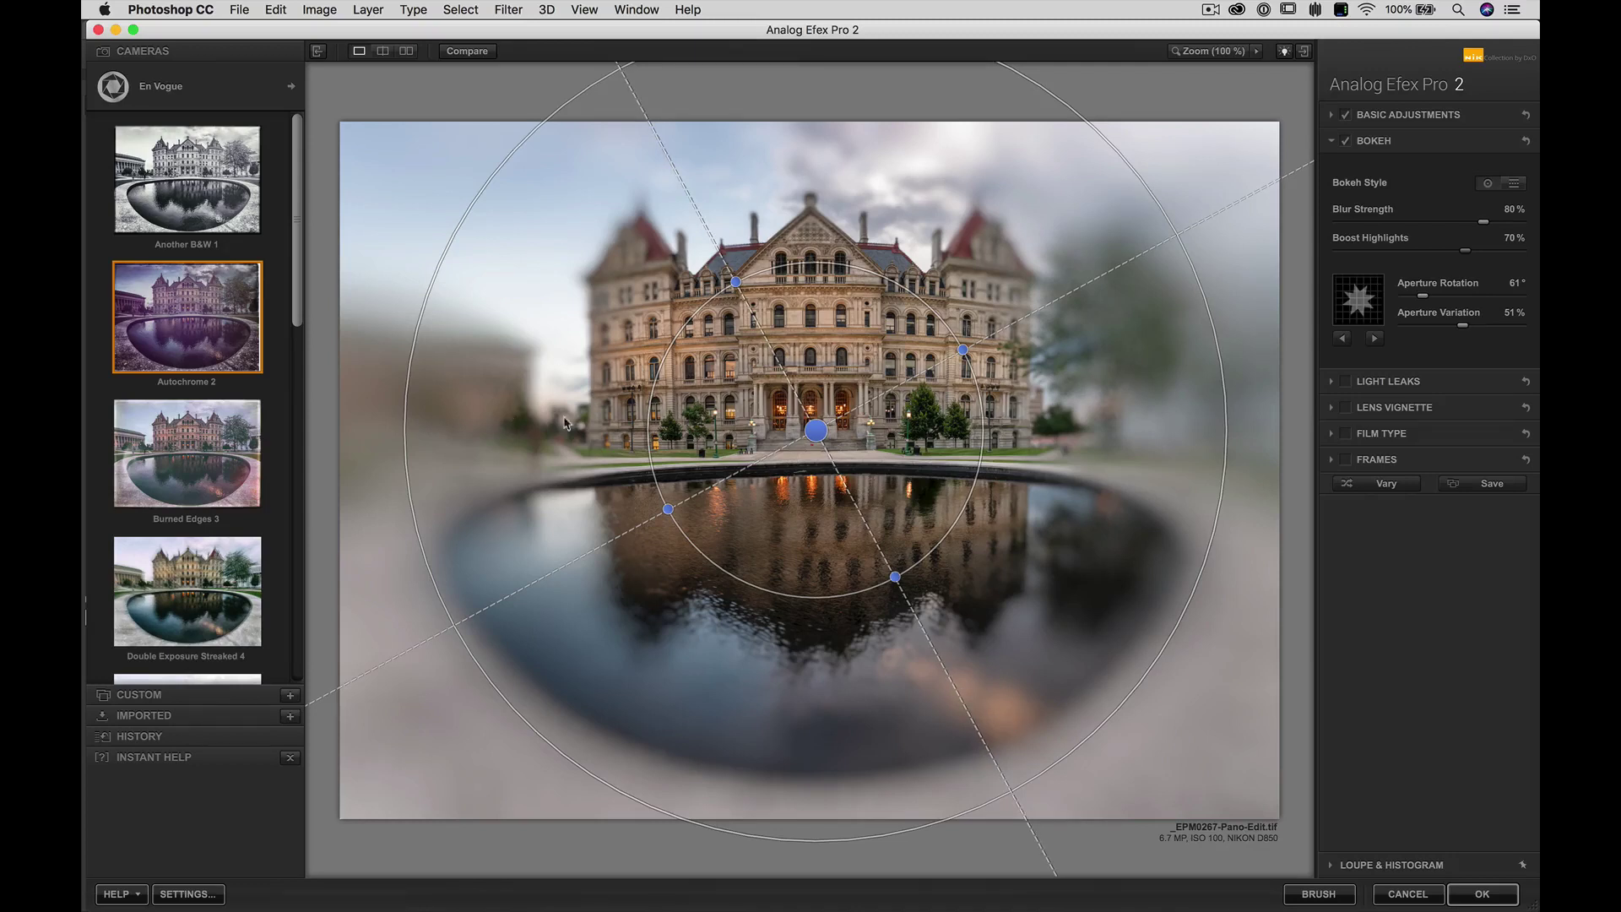
pyautogui.click(1376, 343)
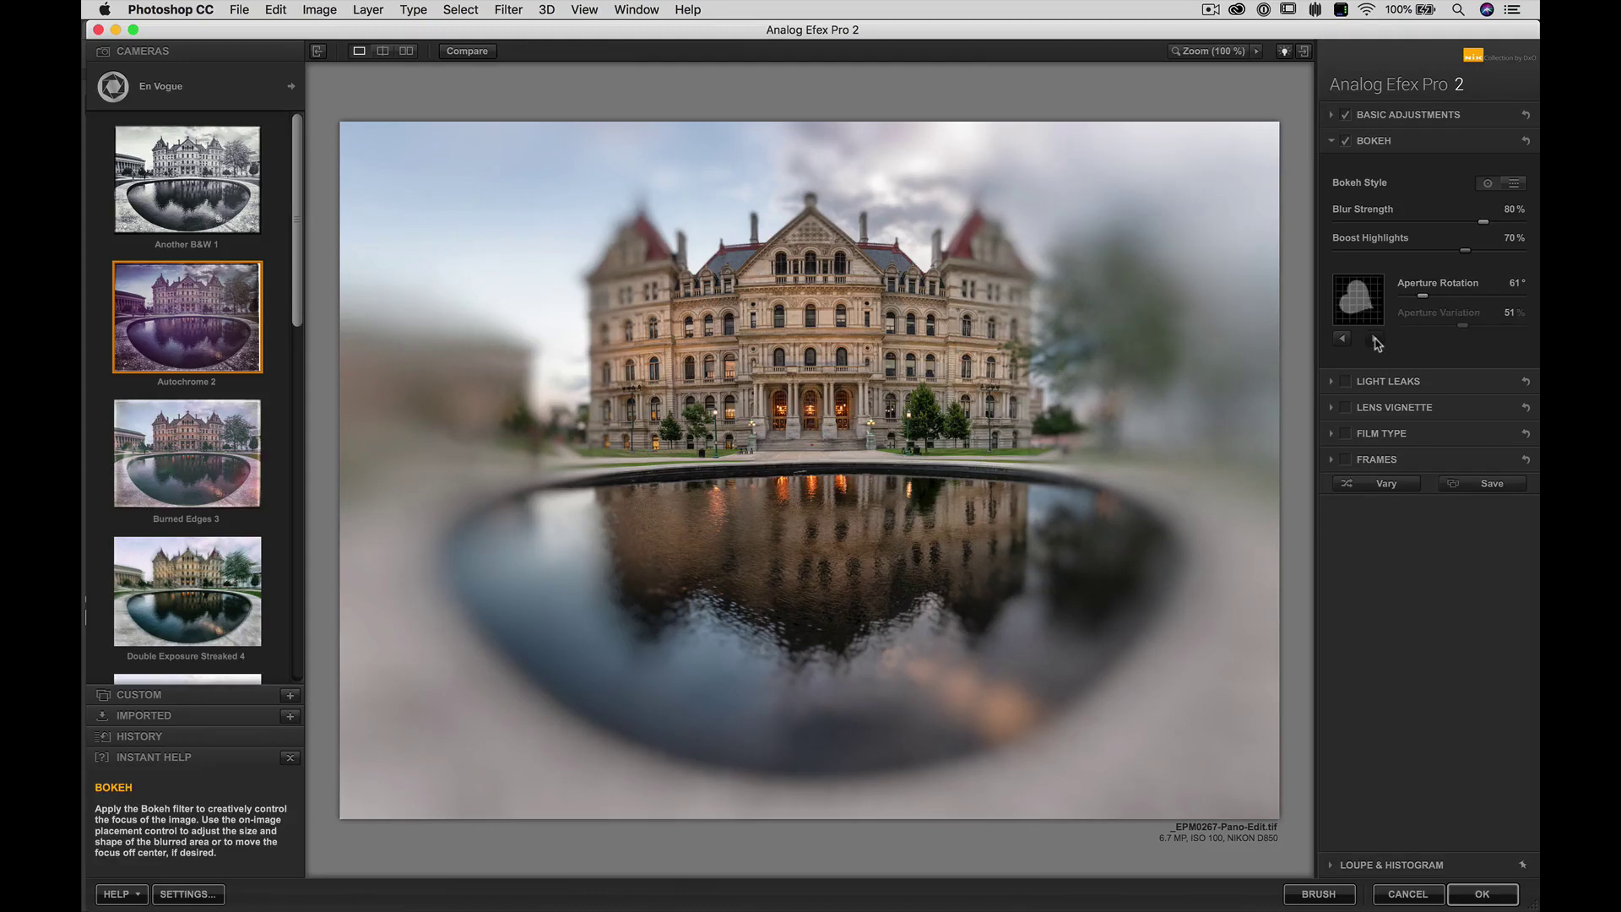
pyautogui.click(1377, 343)
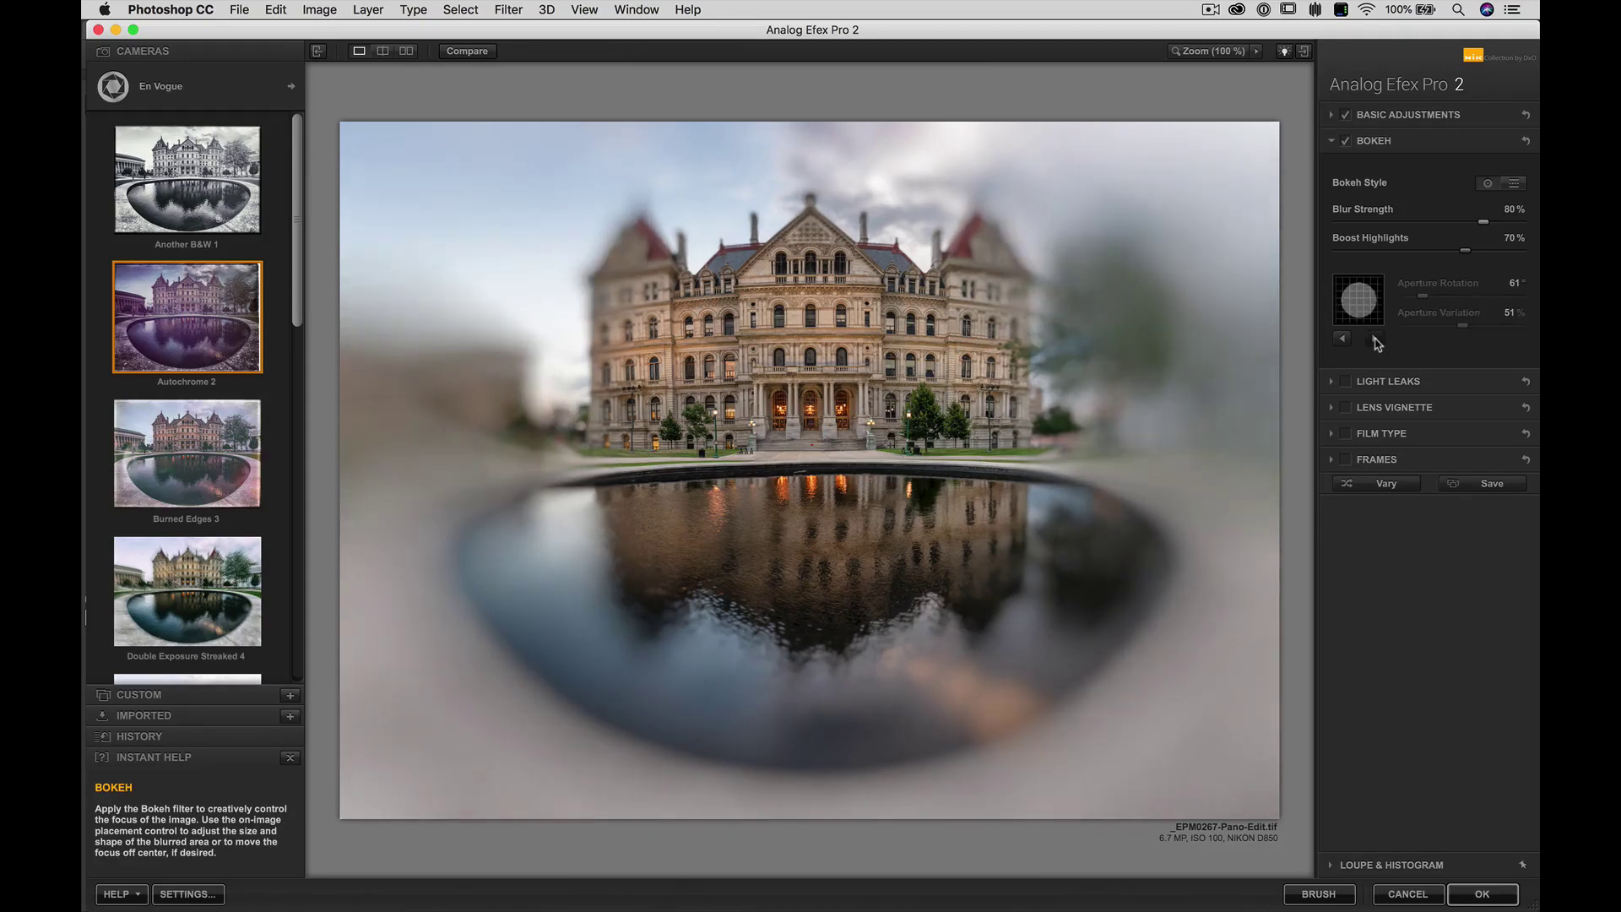
pyautogui.click(1376, 343)
pyautogui.click(1377, 342)
pyautogui.click(1376, 342)
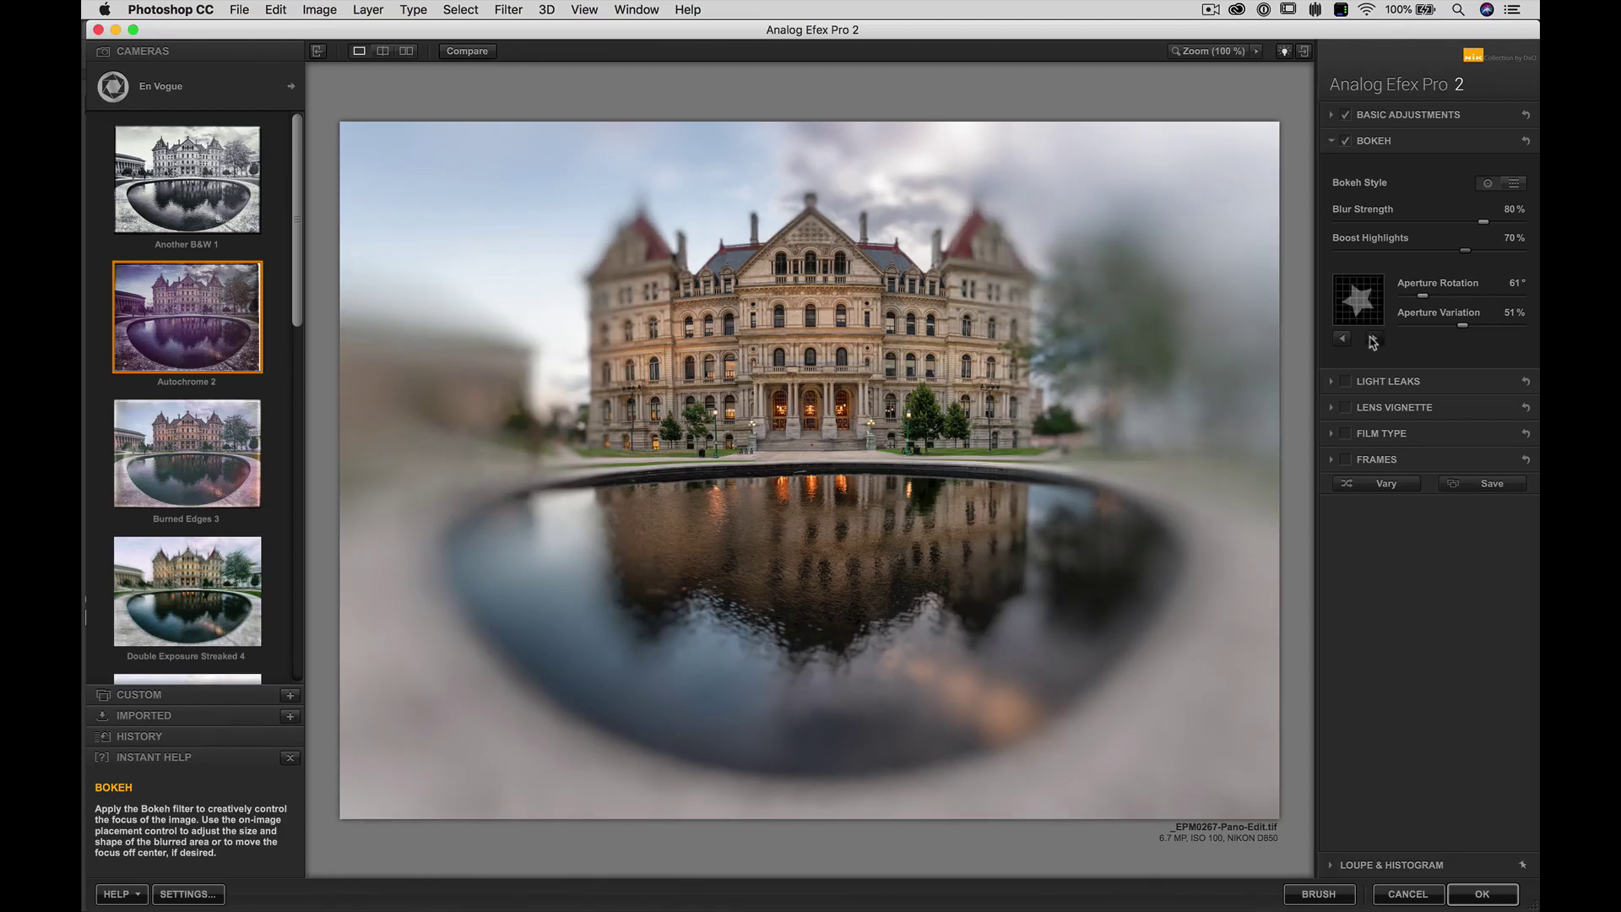
pyautogui.click(1372, 341)
pyautogui.click(1373, 341)
pyautogui.click(1372, 341)
pyautogui.click(1372, 341)
pyautogui.click(1372, 341)
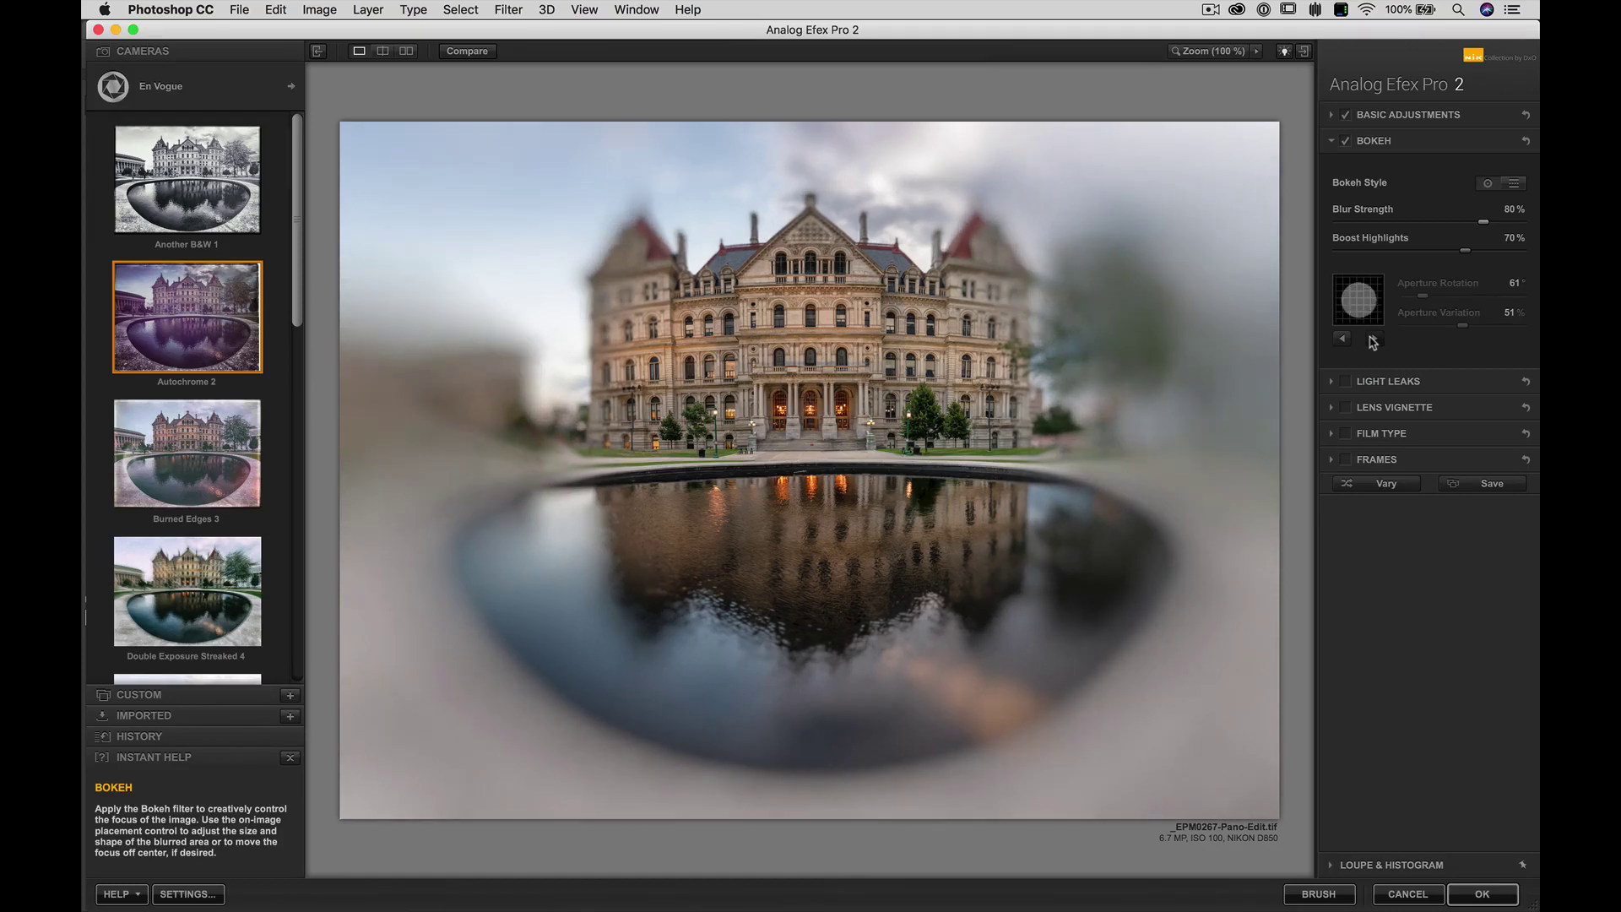
# Choose a polygonal aperture shape and set Aperture Rotation to 161° and Aperture Variation to 0%.
pyautogui.click(1372, 341)
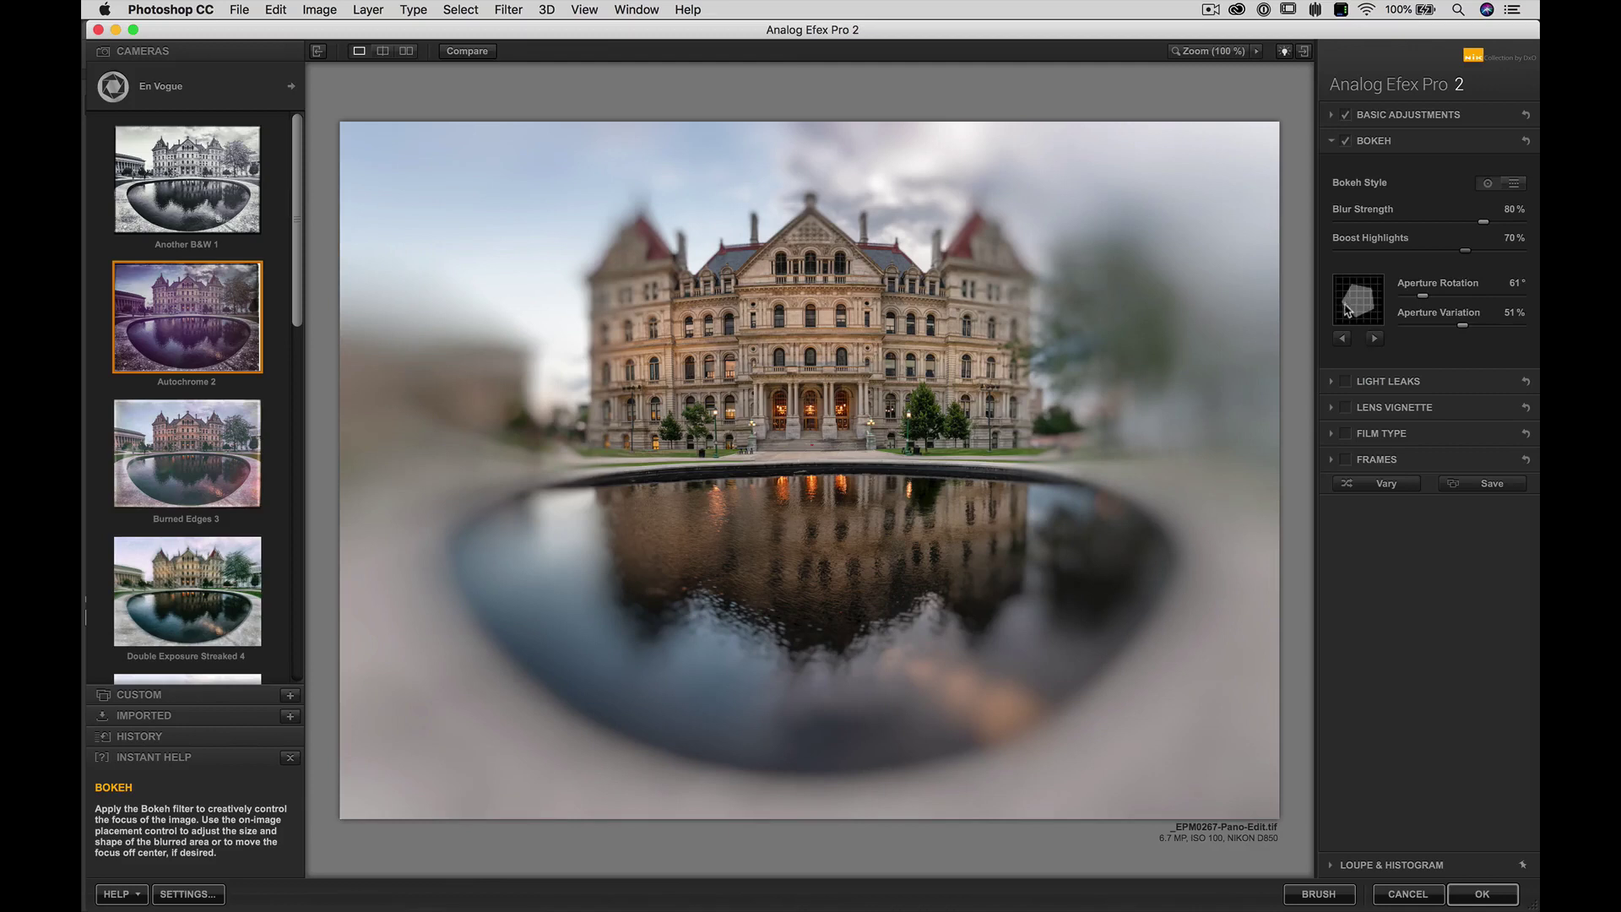
pyautogui.click(1375, 338)
pyautogui.moveTo(1464, 330)
pyautogui.mouseDown()
pyautogui.moveTo(1401, 336)
pyautogui.moveTo(1425, 300)
pyautogui.moveTo(1456, 303)
pyautogui.mouseUp()
# Enlarge the Bokeh focus area into a large upright ellipse covering the building and most of the pool.
pyautogui.moveTo(507, 485)
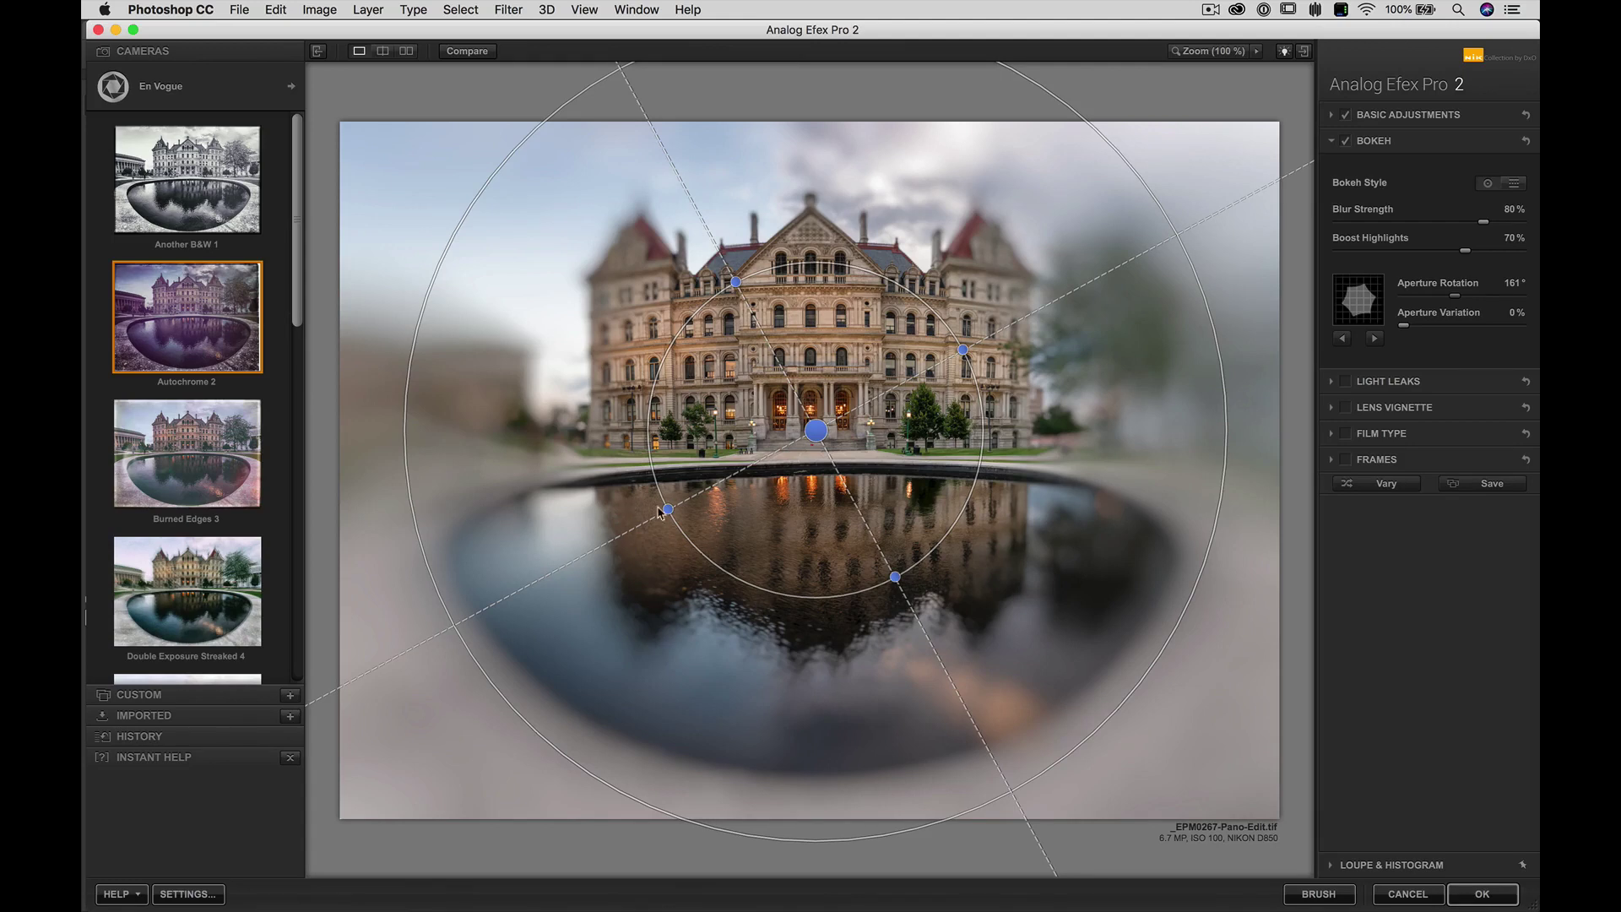
pyautogui.moveTo(669, 511); pyautogui.dragTo(523, 474)
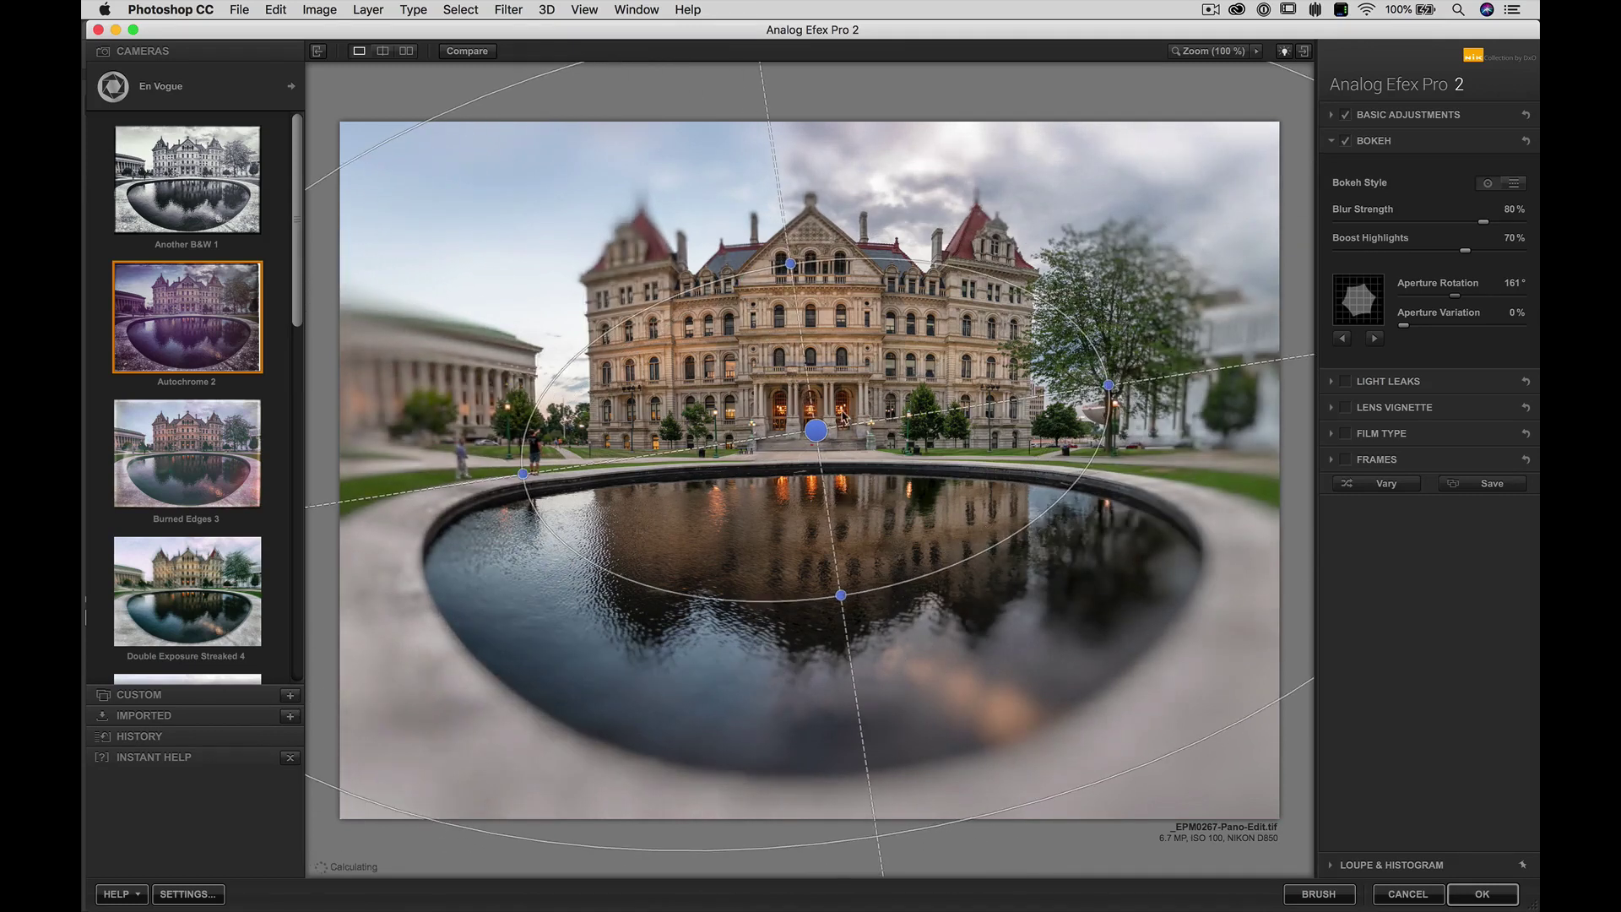
pyautogui.moveTo(816, 431); pyautogui.dragTo(766, 469)
pyautogui.moveTo(1010, 471); pyautogui.dragTo(1120, 461)
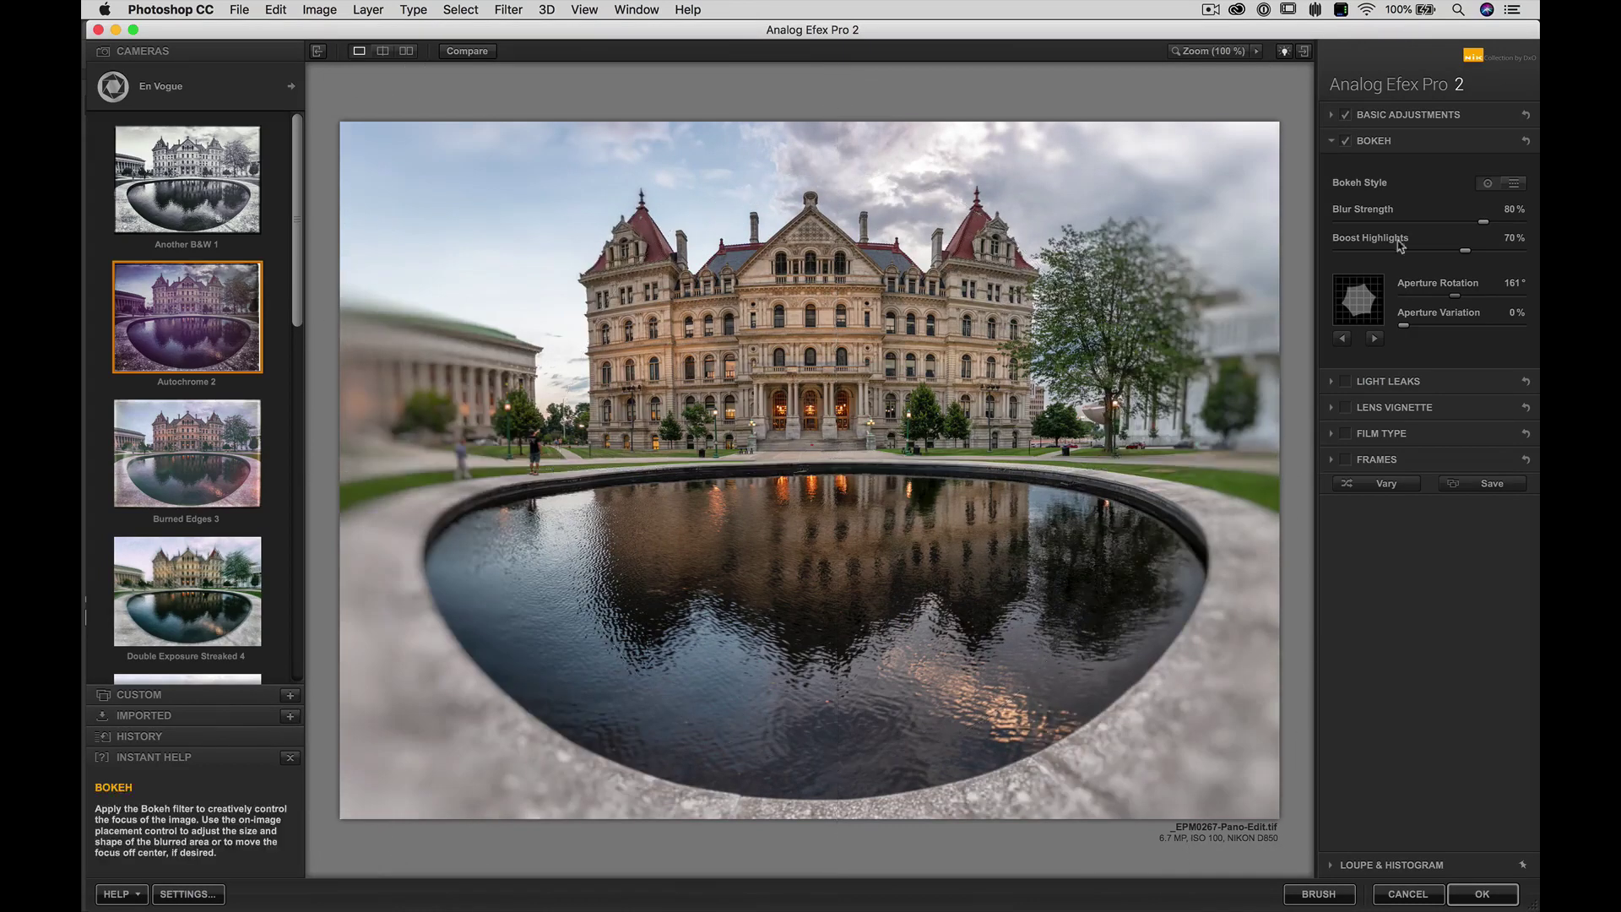
# Lower the Blur Strength to 30% and recenter the focus ellipse on the walkway just below the building's entrance.
pyautogui.click(1362, 223)
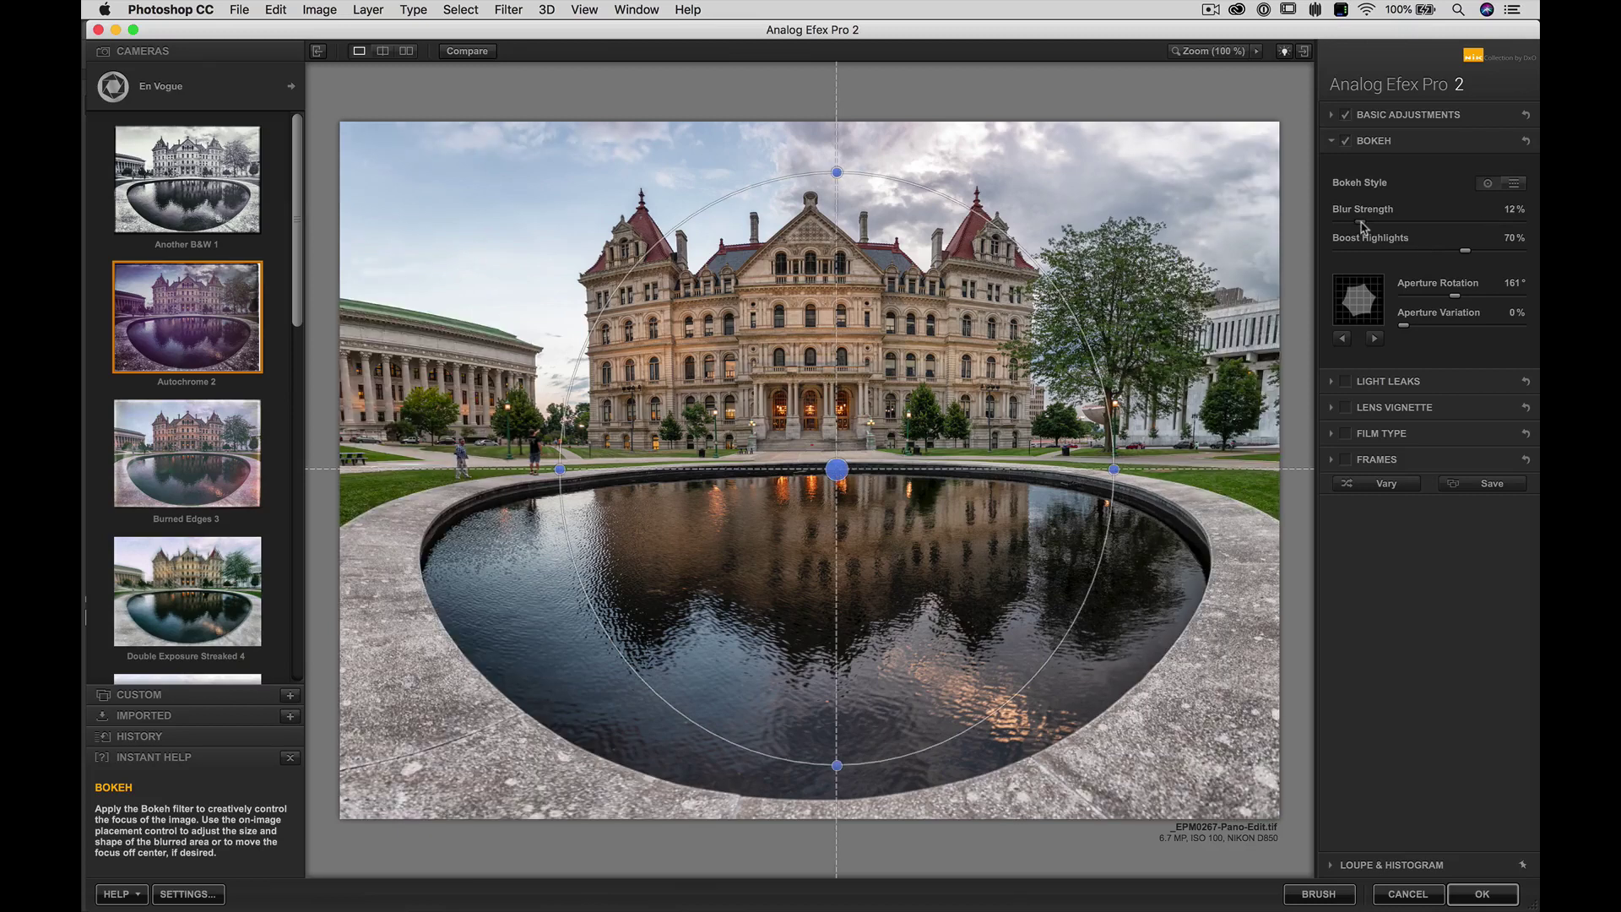
pyautogui.moveTo(1360, 222); pyautogui.dragTo(1369, 223)
pyautogui.moveTo(1378, 226); pyautogui.dragTo(1380, 225)
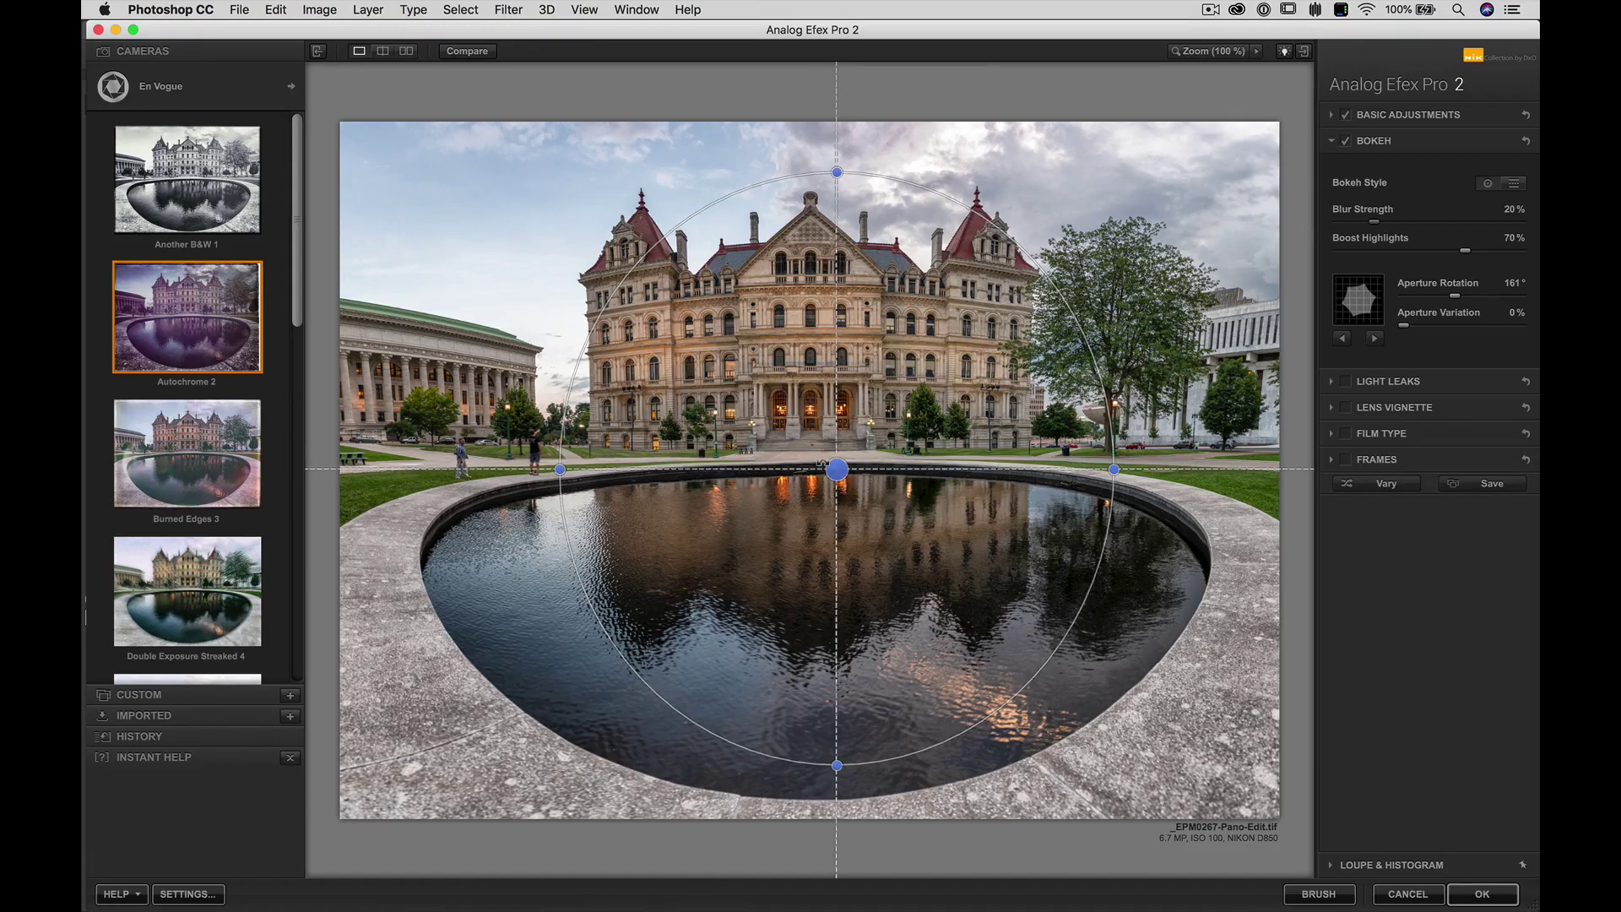
pyautogui.moveTo(826, 464)
pyautogui.mouseDown()
pyautogui.moveTo(781, 443)
pyautogui.moveTo(816, 445)
pyautogui.mouseUp()
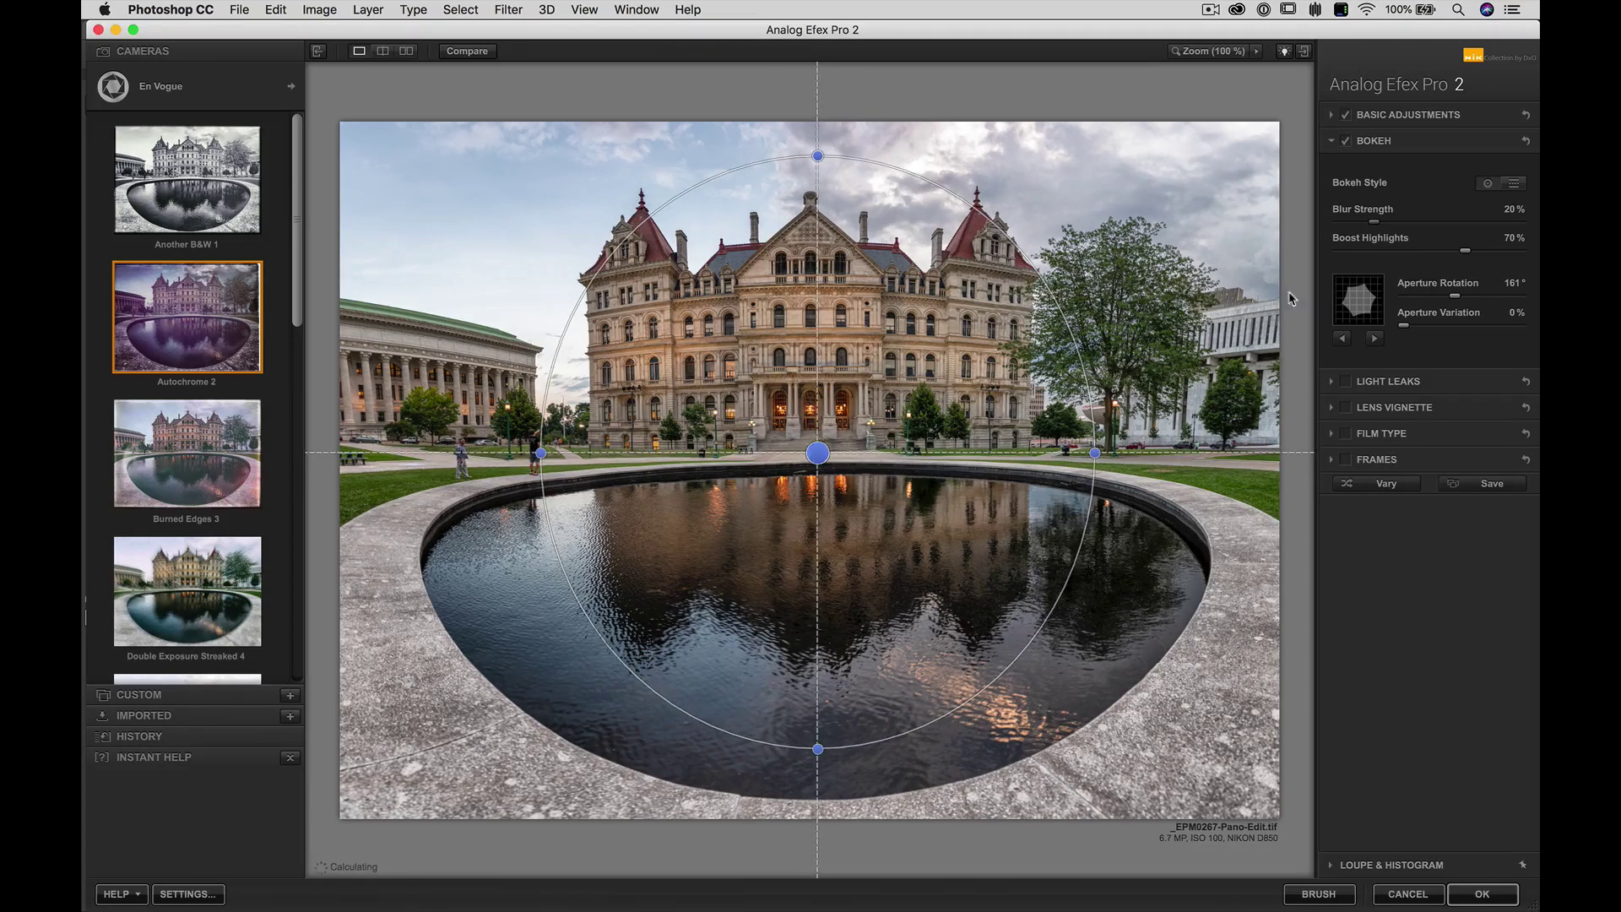
pyautogui.click(1395, 226)
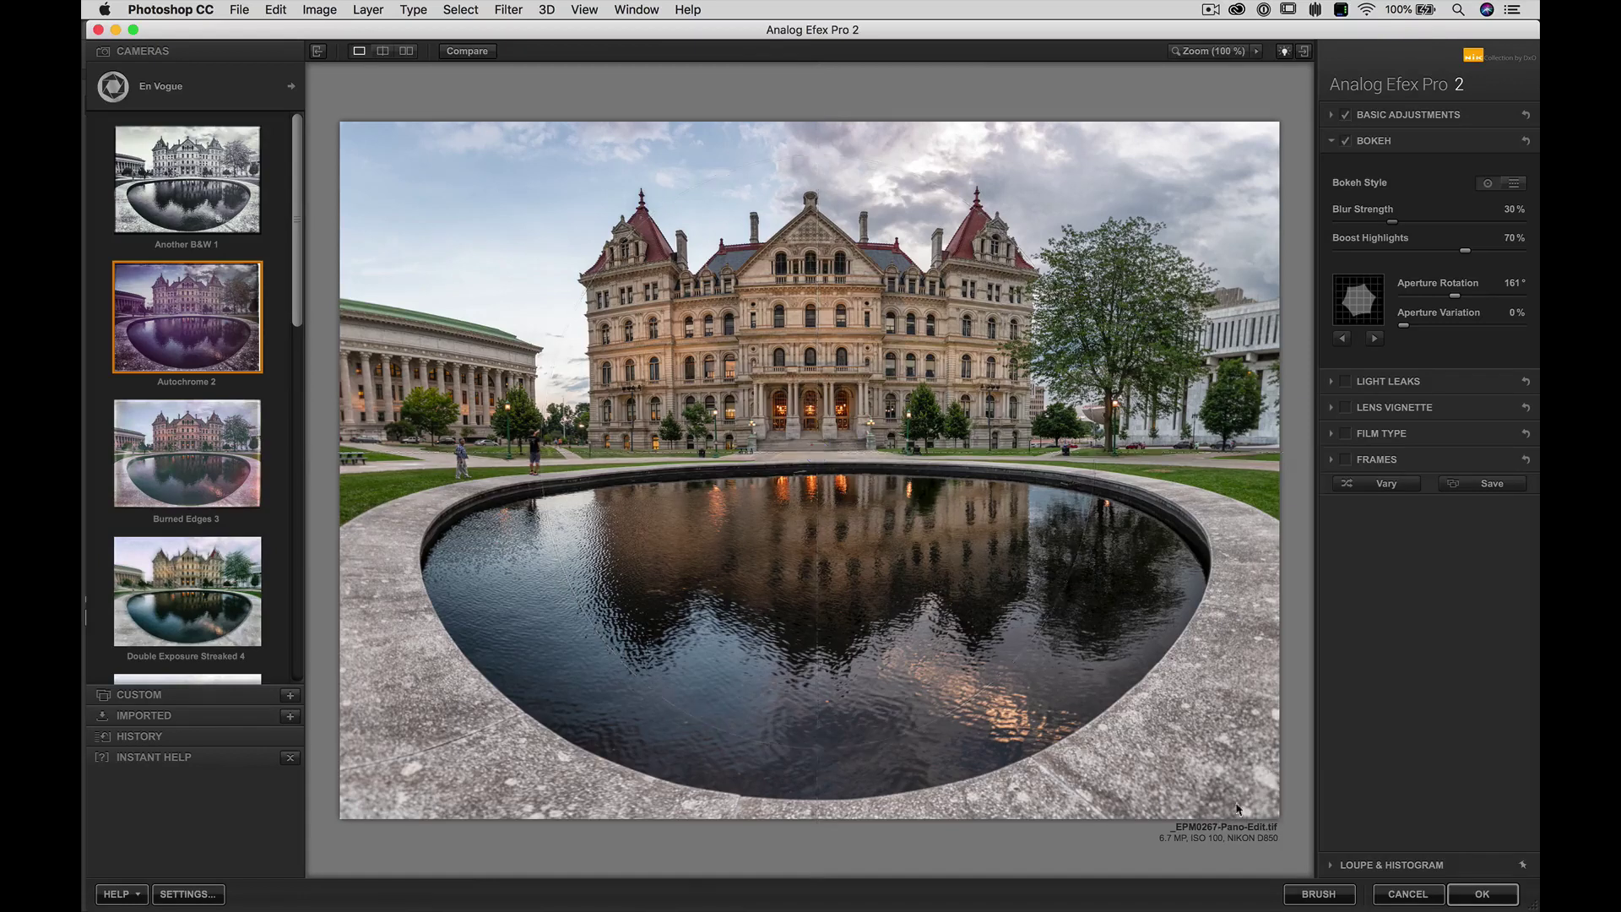
pyautogui.moveTo(1050, 638)
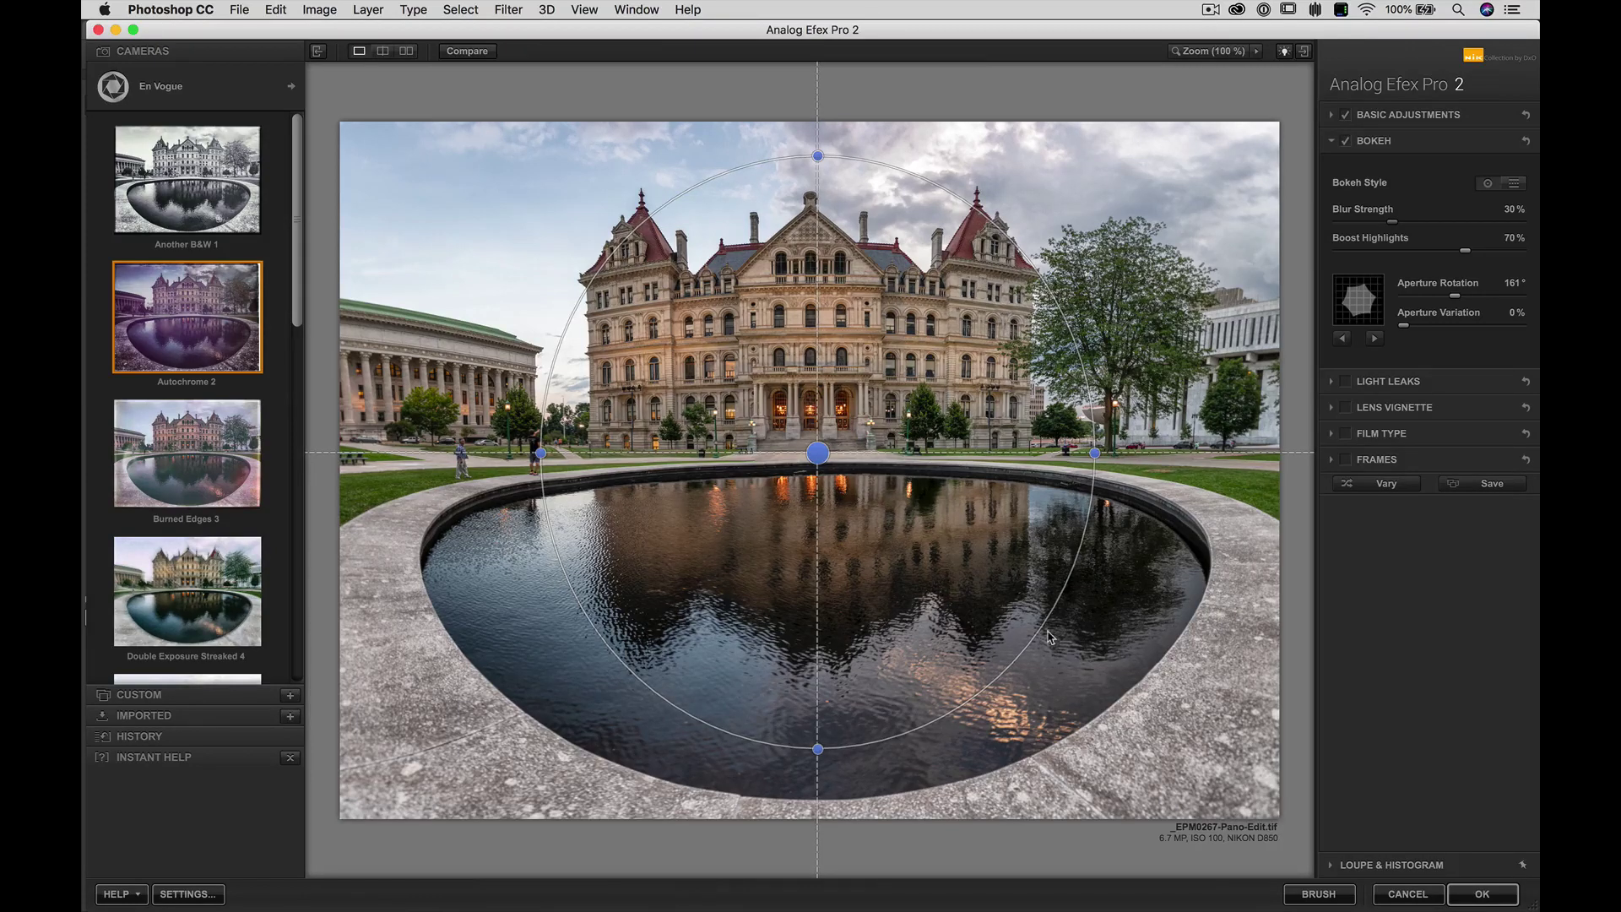
# Turn on the Light Leaks filter and reduce its Strength to 18% after trying other strengths.
pyautogui.click(1372, 384)
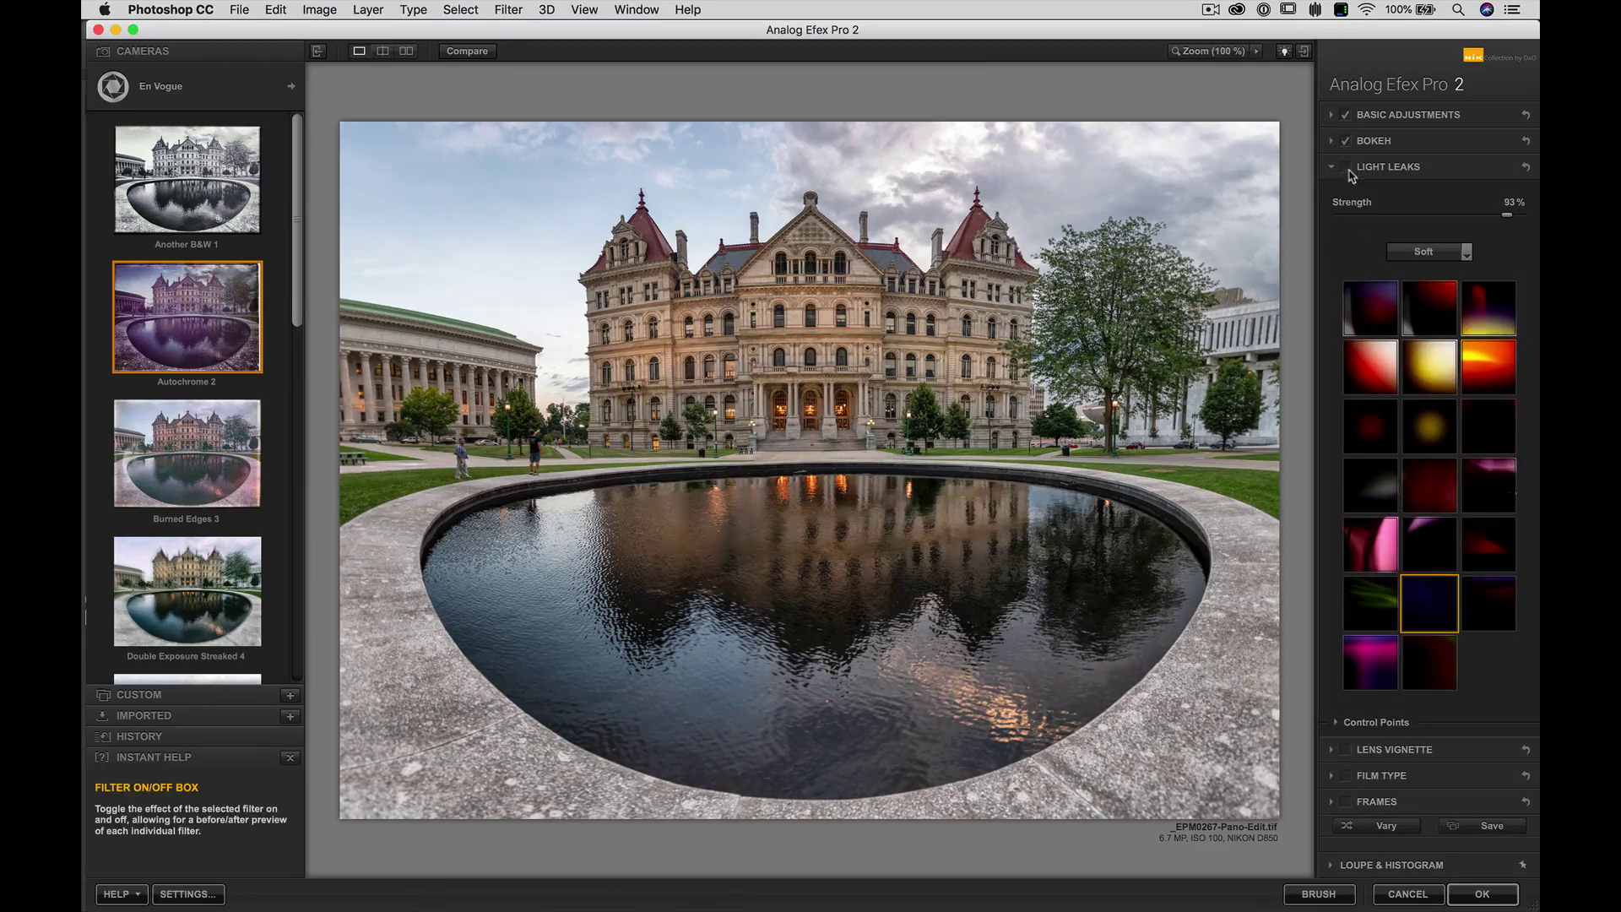
pyautogui.click(1346, 167)
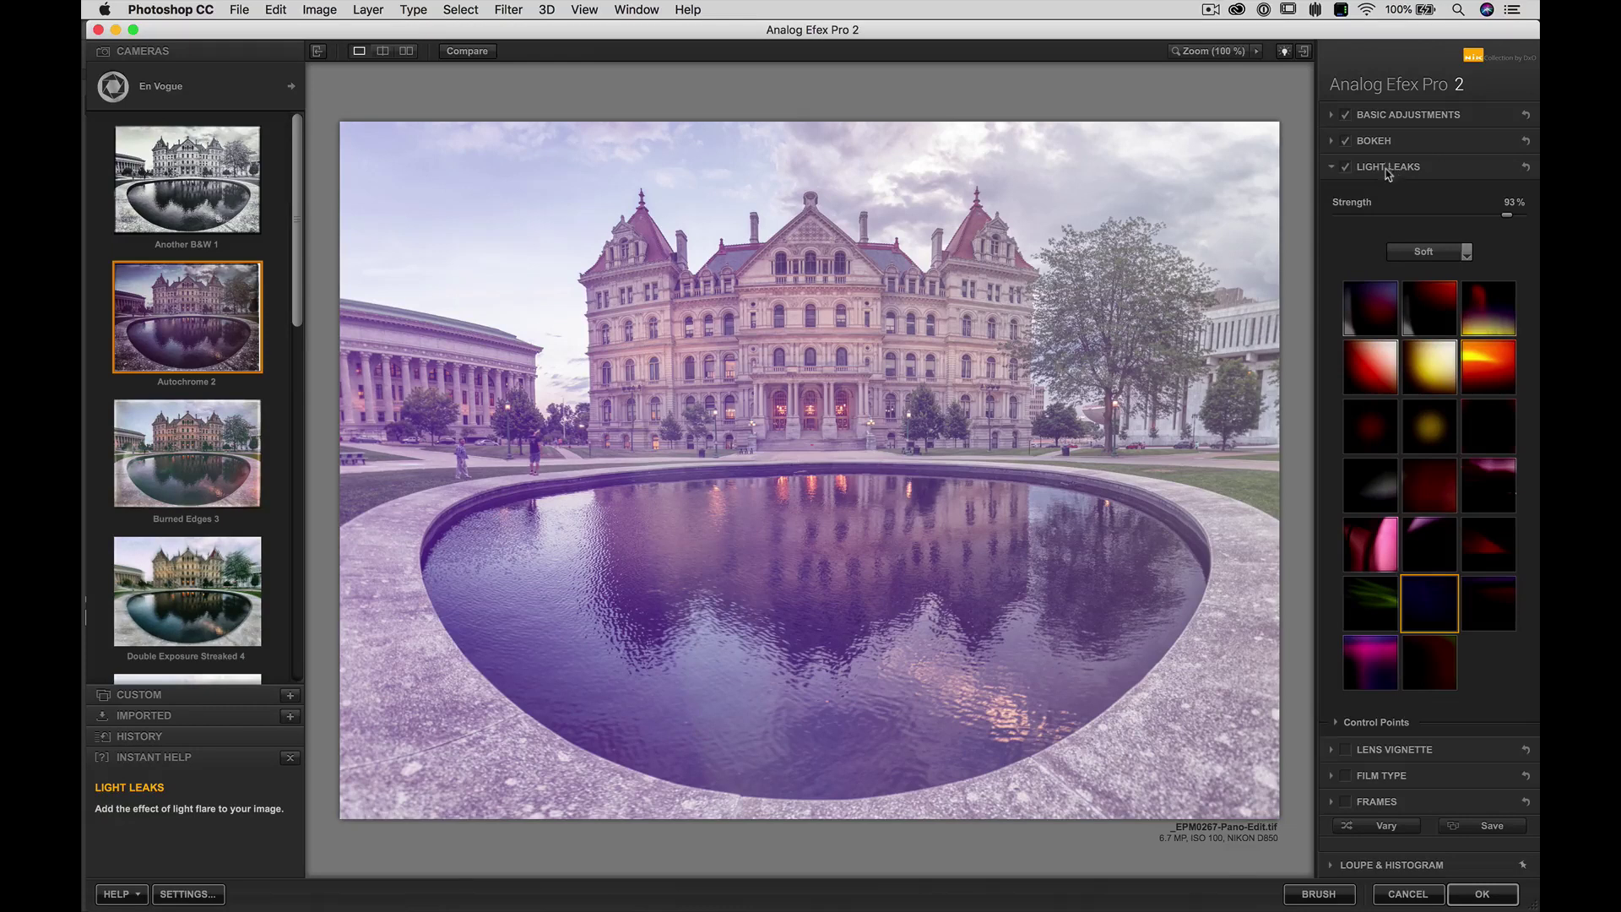
pyautogui.click(1384, 216)
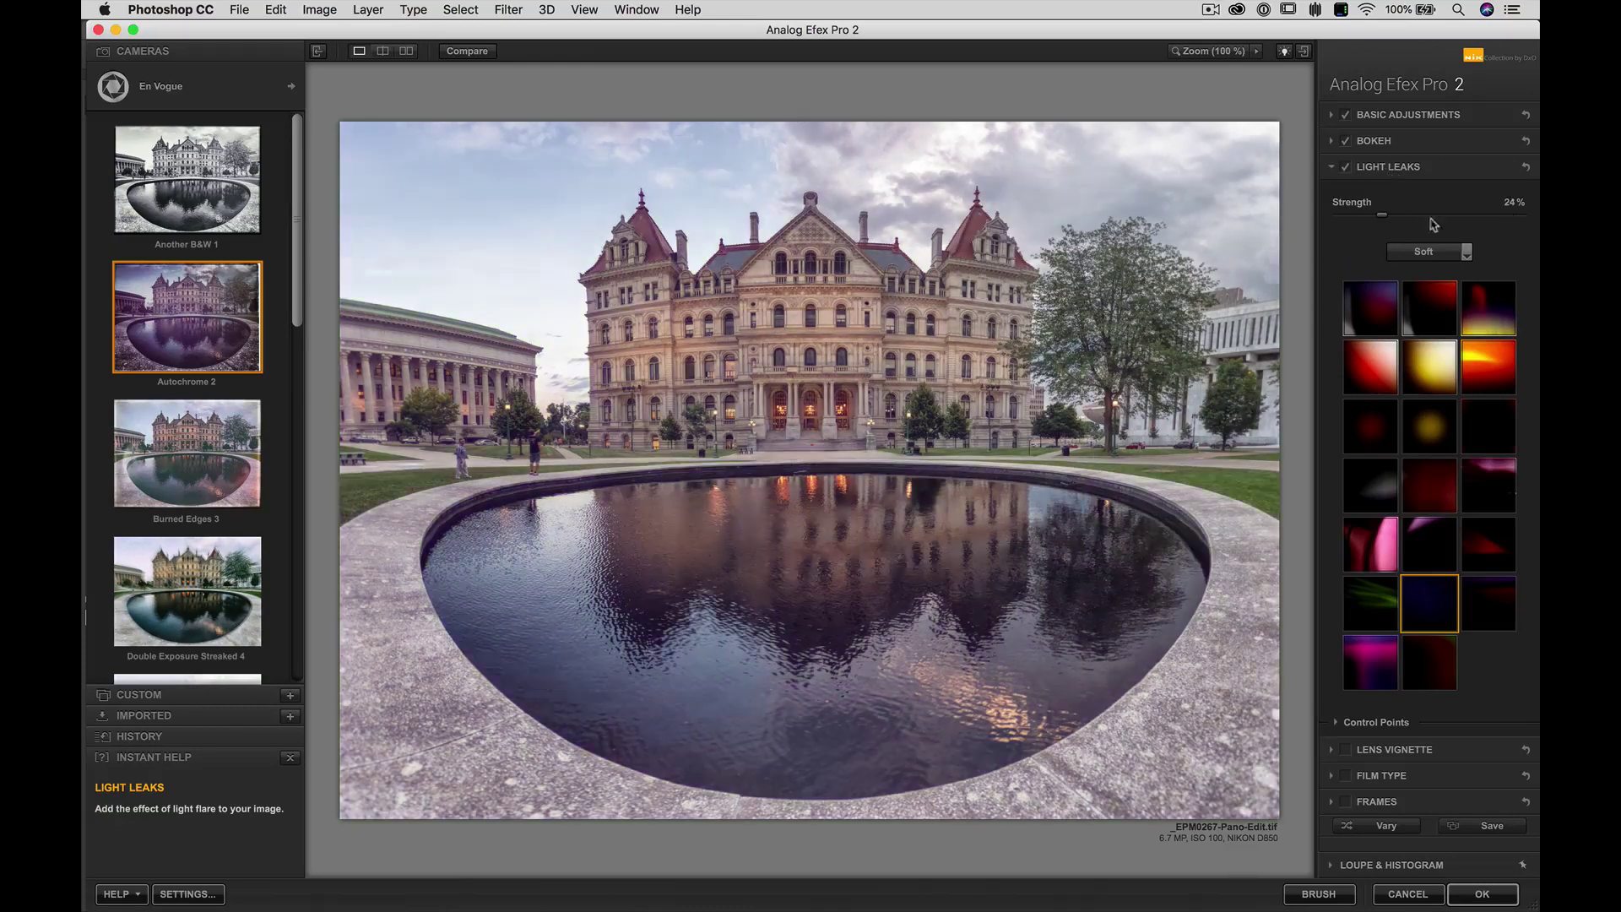
pyautogui.click(1458, 216)
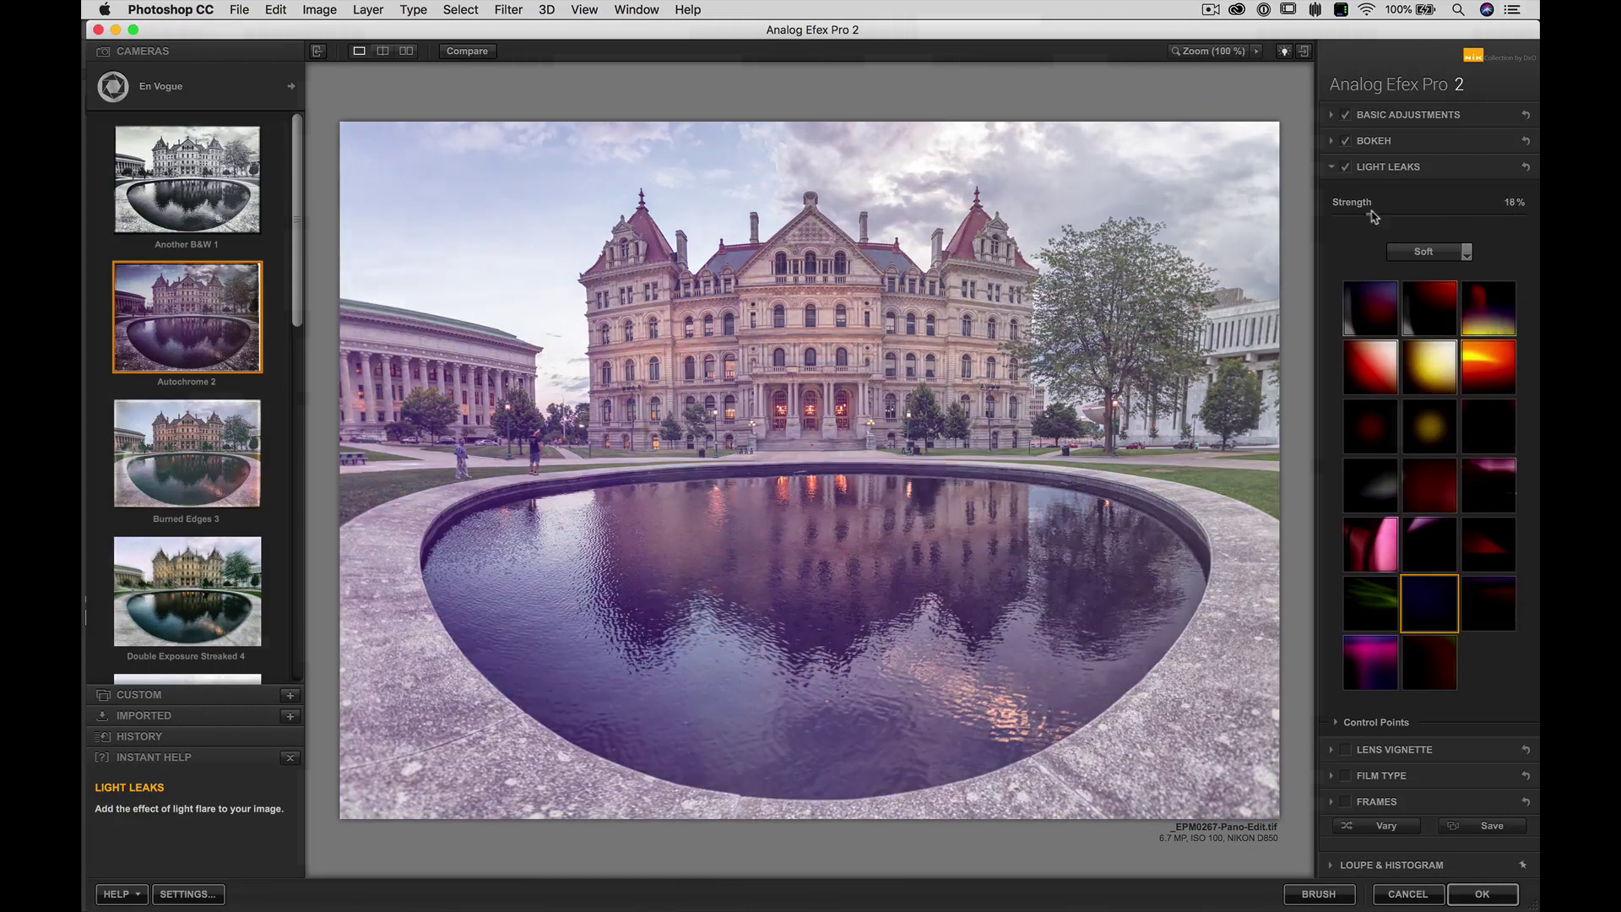
# Switch the light leaks to the Crisp type and pick the dark pattern with glowing red edges in the last row.
pyautogui.click(1370, 216)
pyautogui.click(1427, 252)
pyautogui.click(1415, 277)
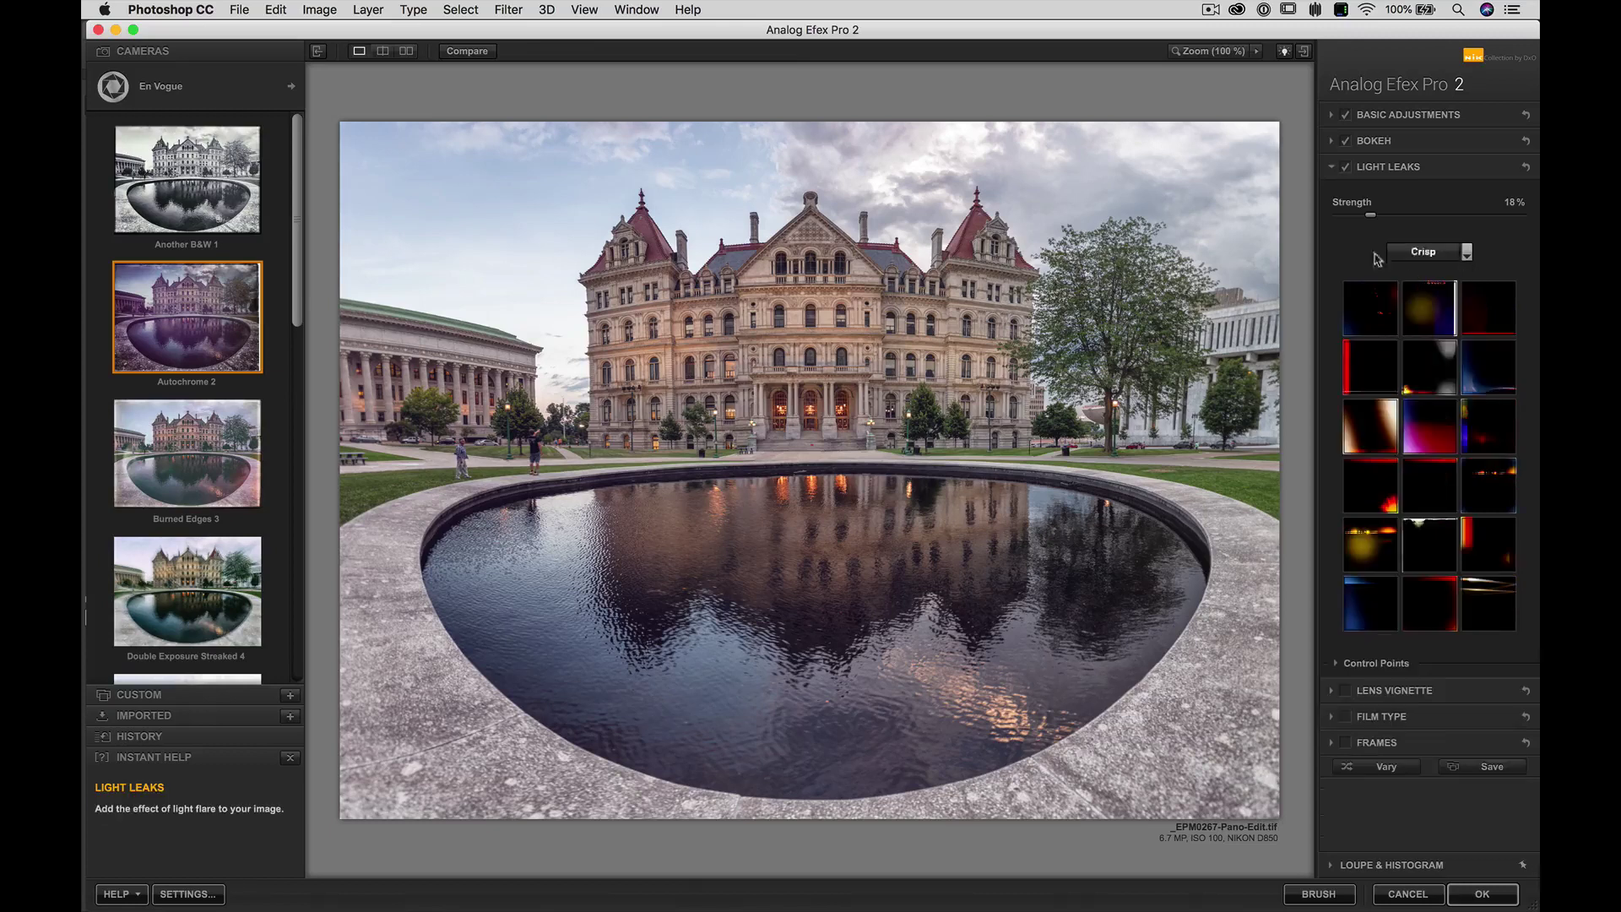
pyautogui.click(1426, 616)
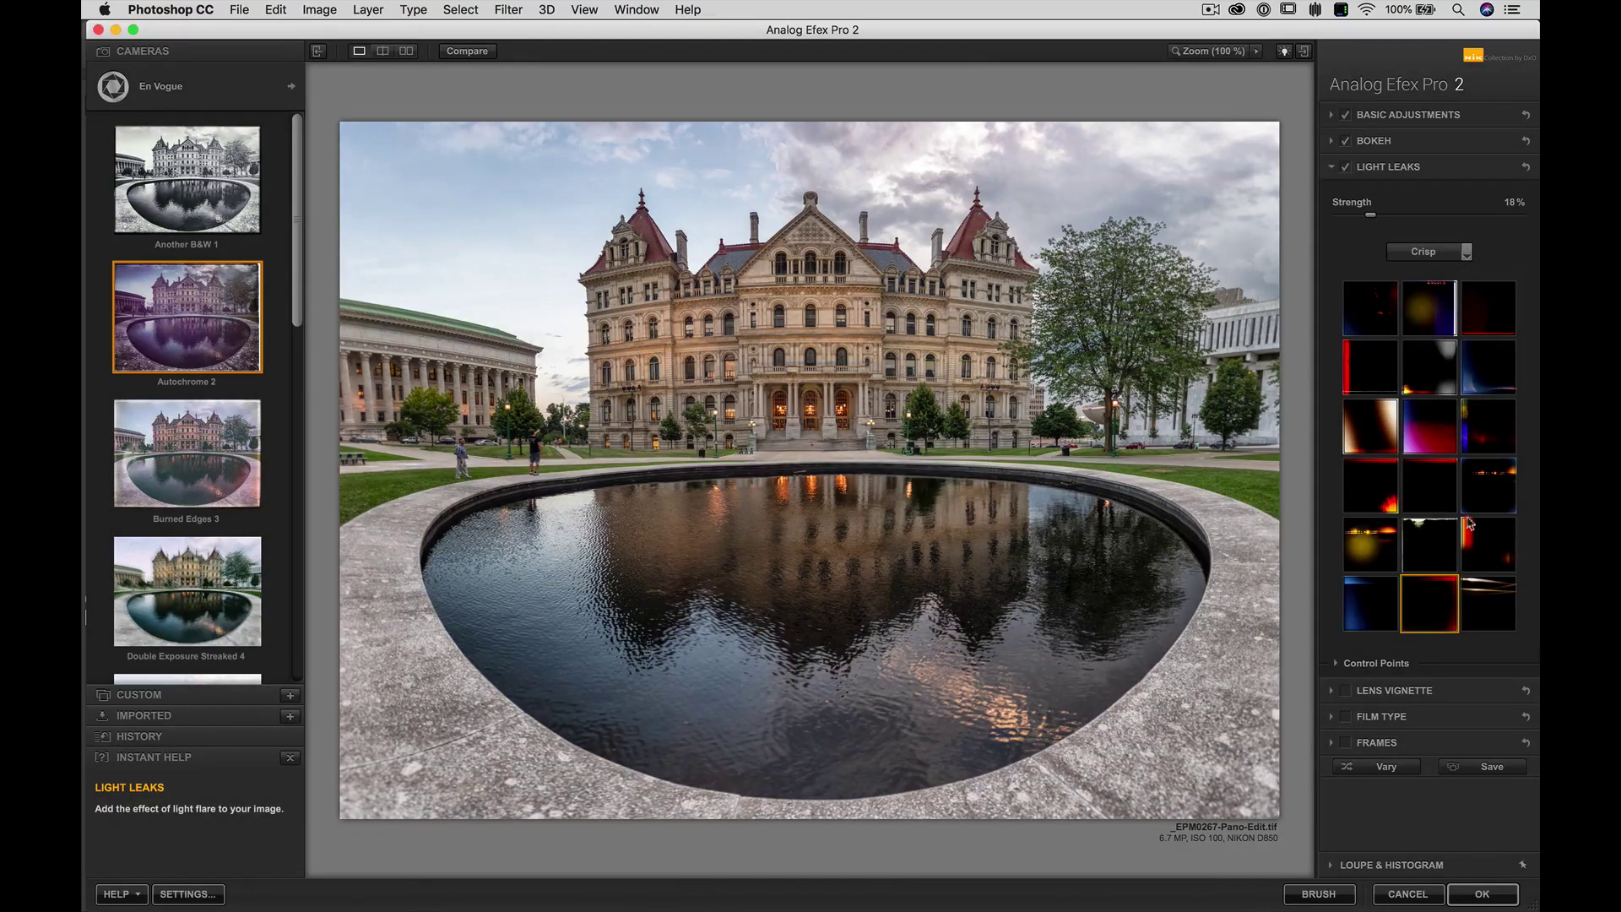
# Raise the Light Leaks Strength to 84% and shift the leak's center across the pool to the left half of the reflection.
pyautogui.click(1433, 217)
pyautogui.moveTo(1433, 214); pyautogui.dragTo(1489, 213)
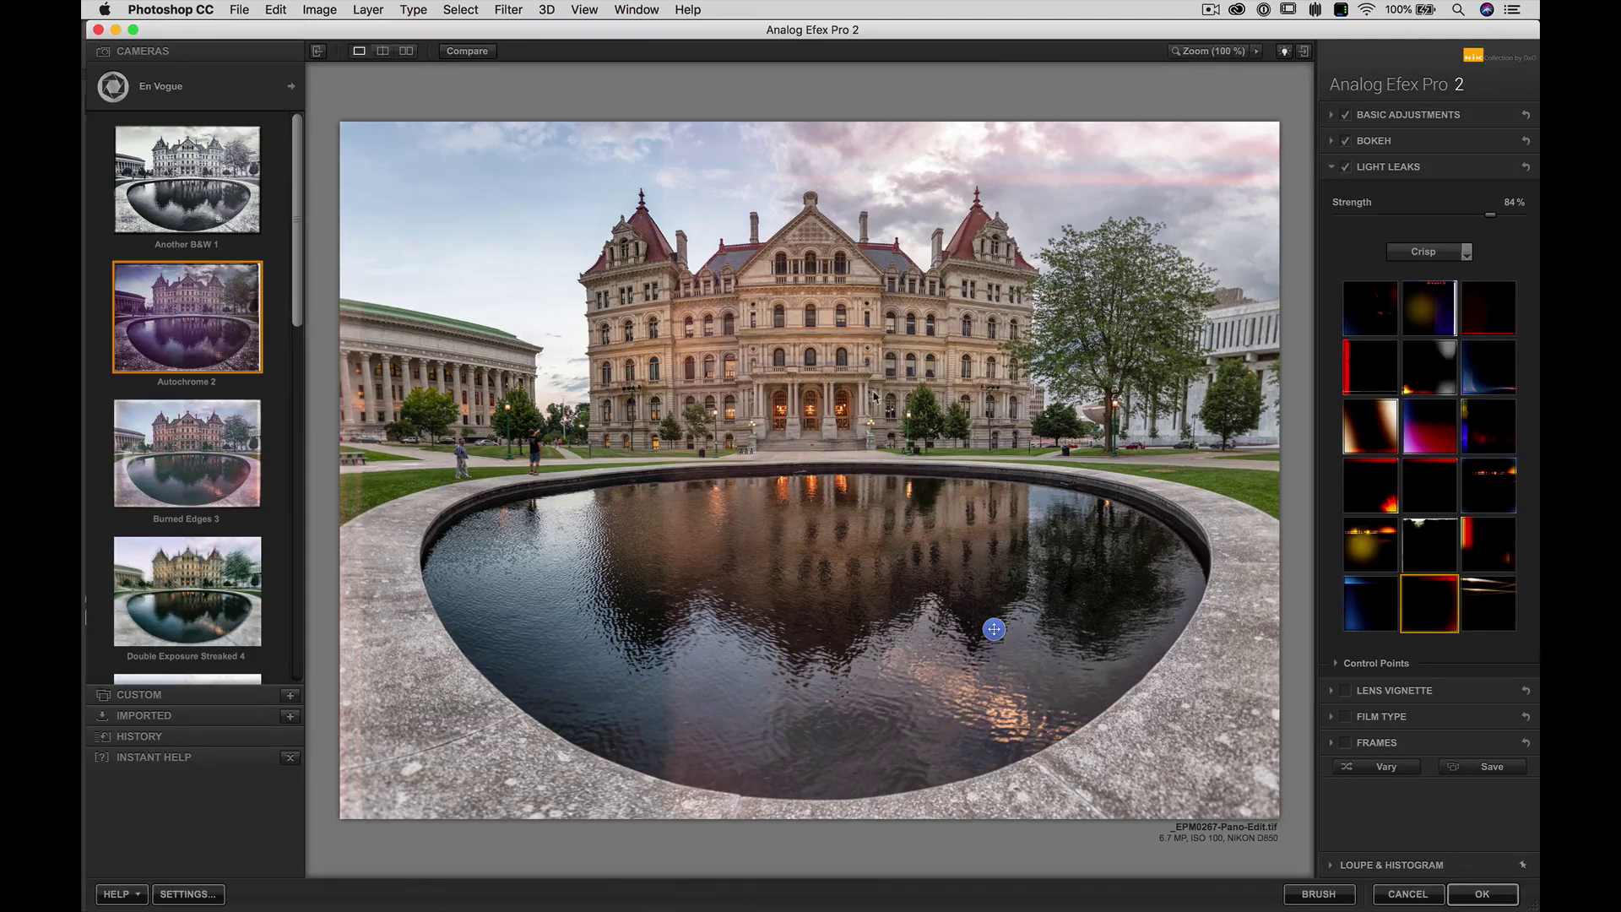
pyautogui.moveTo(994, 629); pyautogui.dragTo(694, 644)
pyautogui.moveTo(697, 617); pyautogui.dragTo(696, 647)
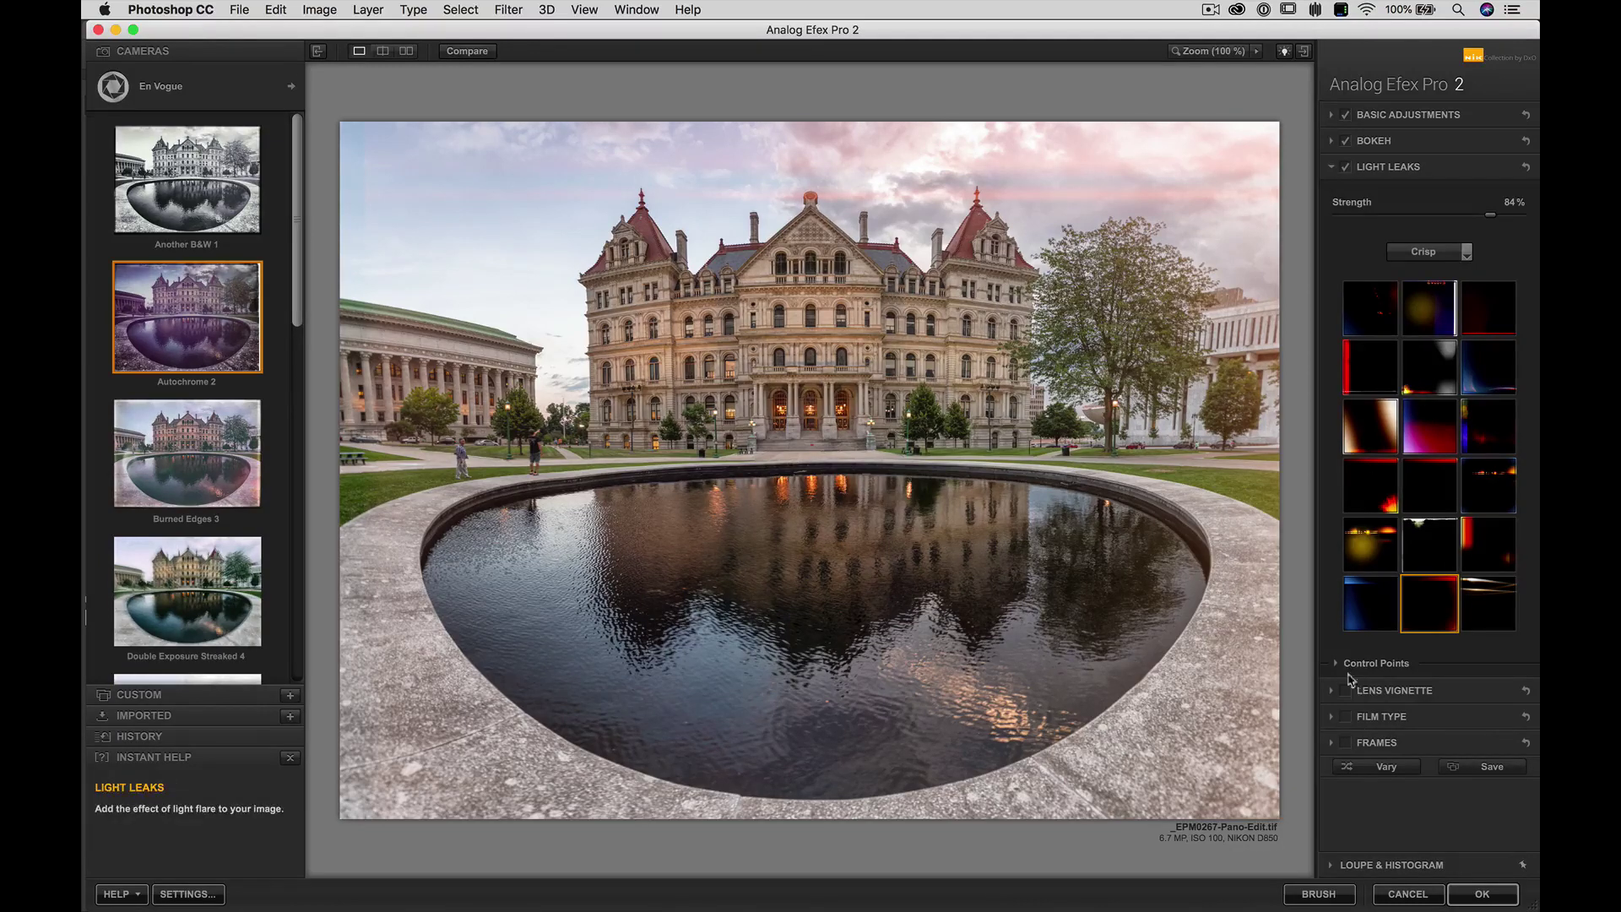
# Turn on the Lens Vignette at -11% Amount with a slightly more rectangular shape, centered on the walkway before the building's entrance.
pyautogui.click(1385, 691)
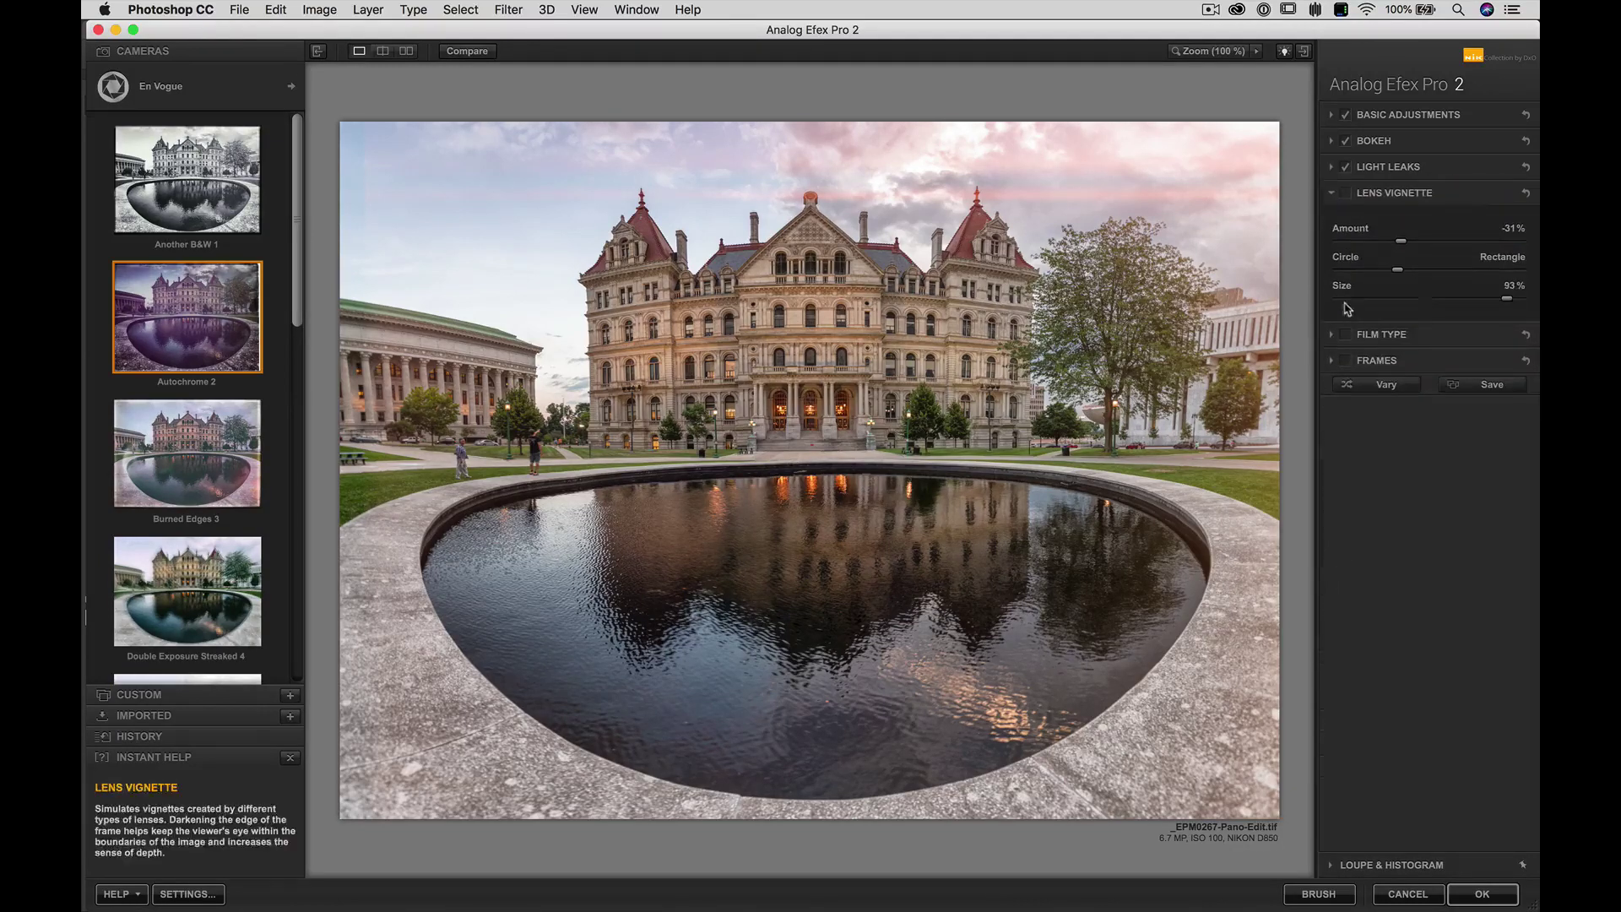
pyautogui.click(1347, 194)
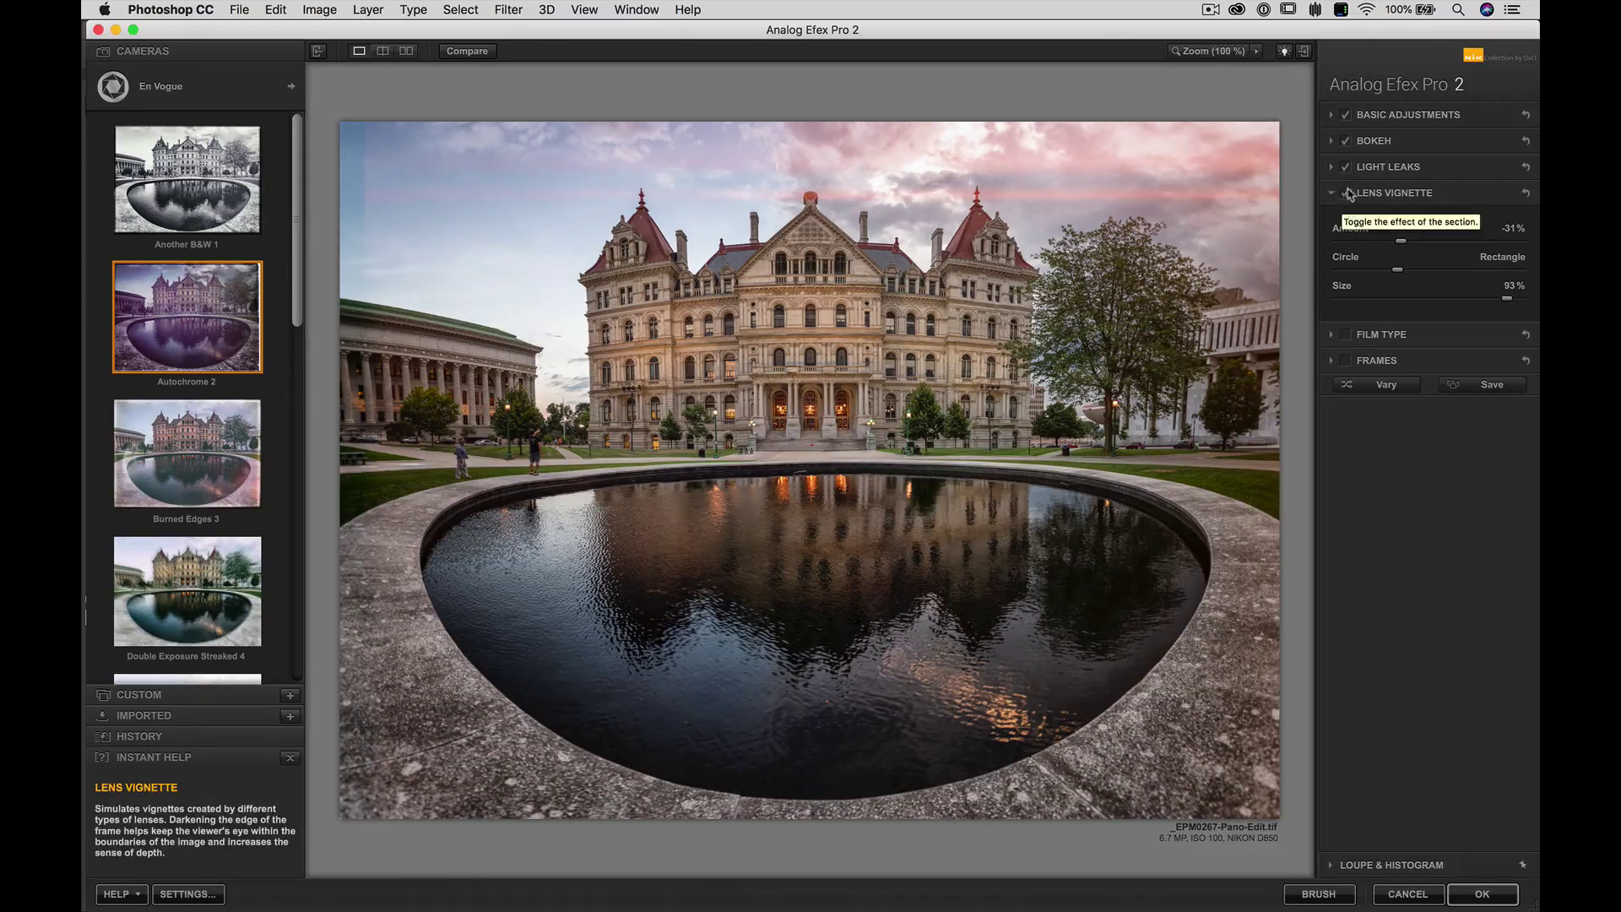
pyautogui.moveTo(1401, 241); pyautogui.dragTo(1428, 269)
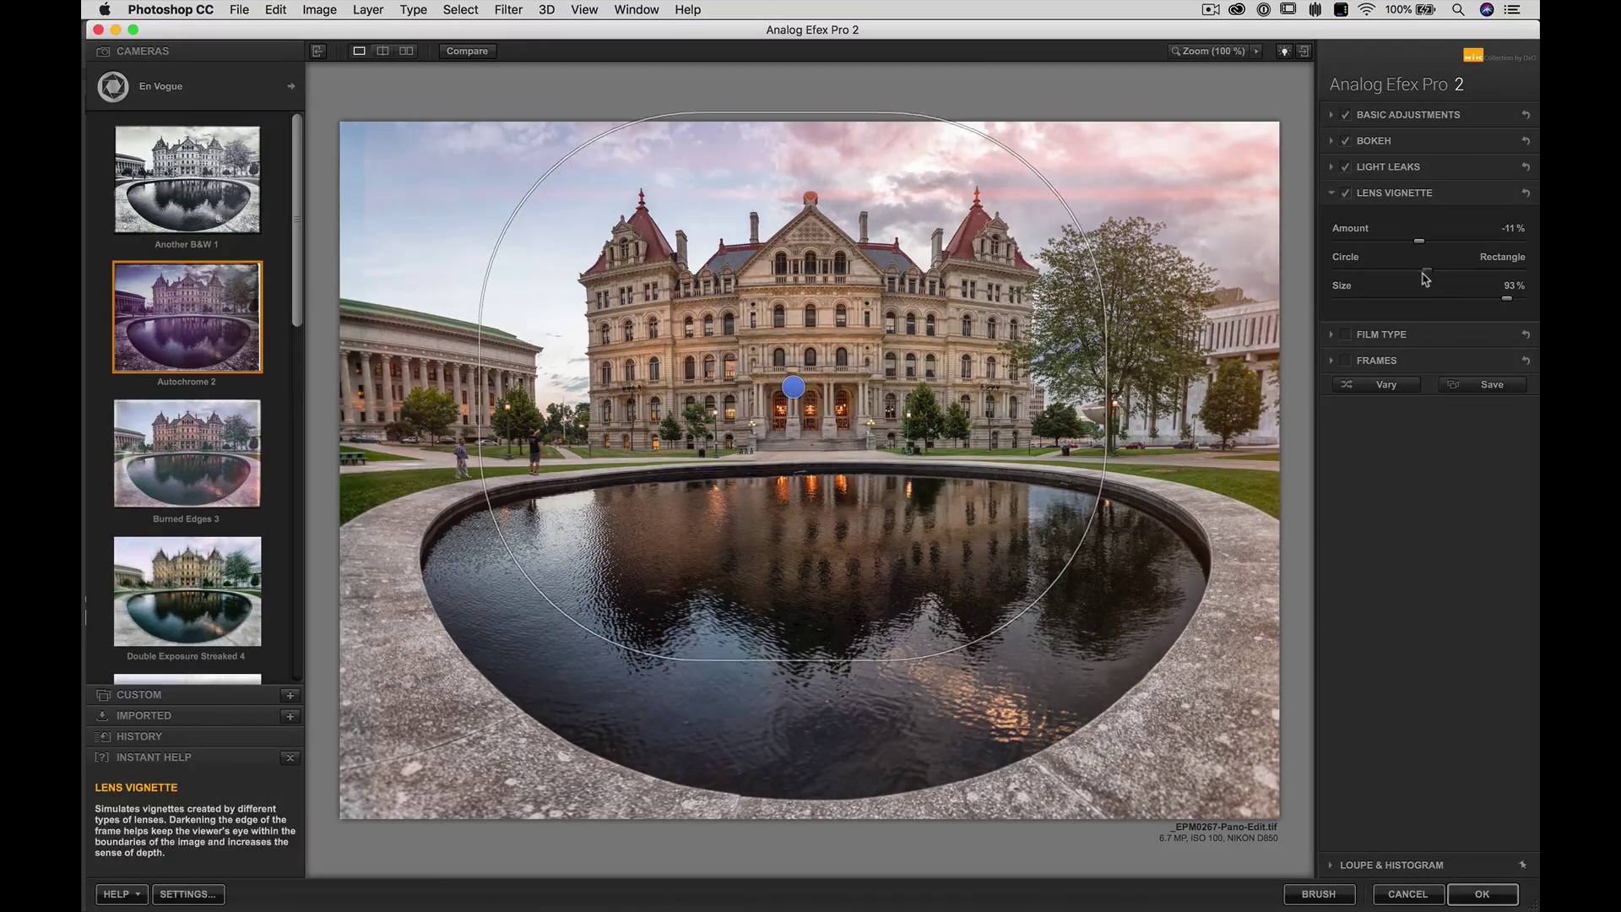
pyautogui.moveTo(794, 387); pyautogui.dragTo(826, 436)
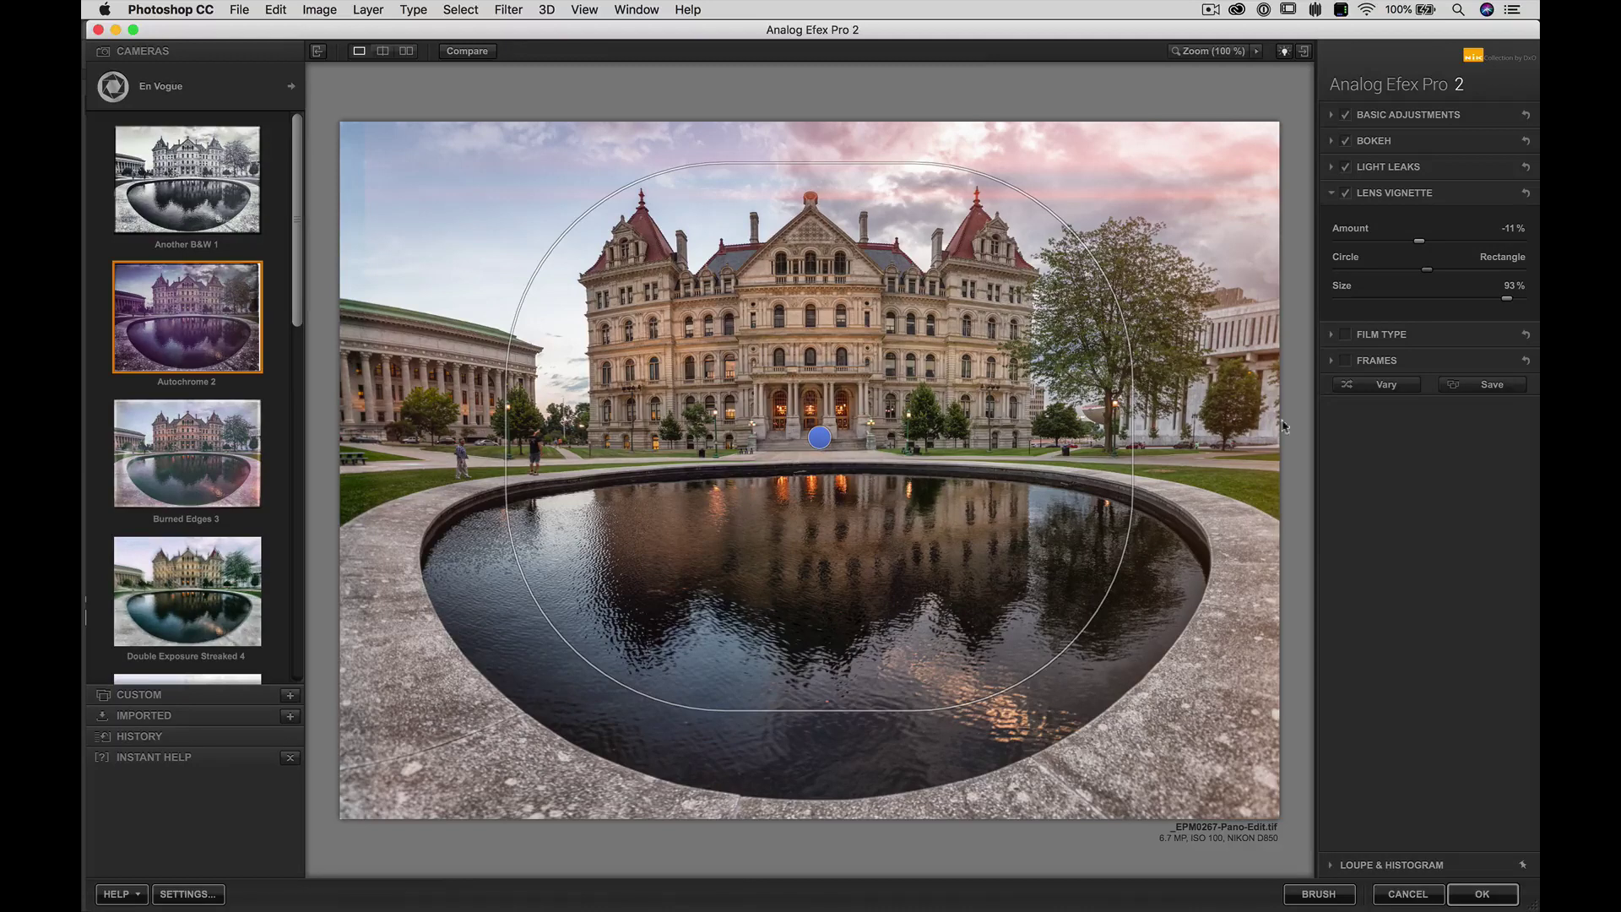
# Turn on the Film Type filter, keep the Warm film, and set its look to fully Faded after trying Neutral.
pyautogui.click(1347, 336)
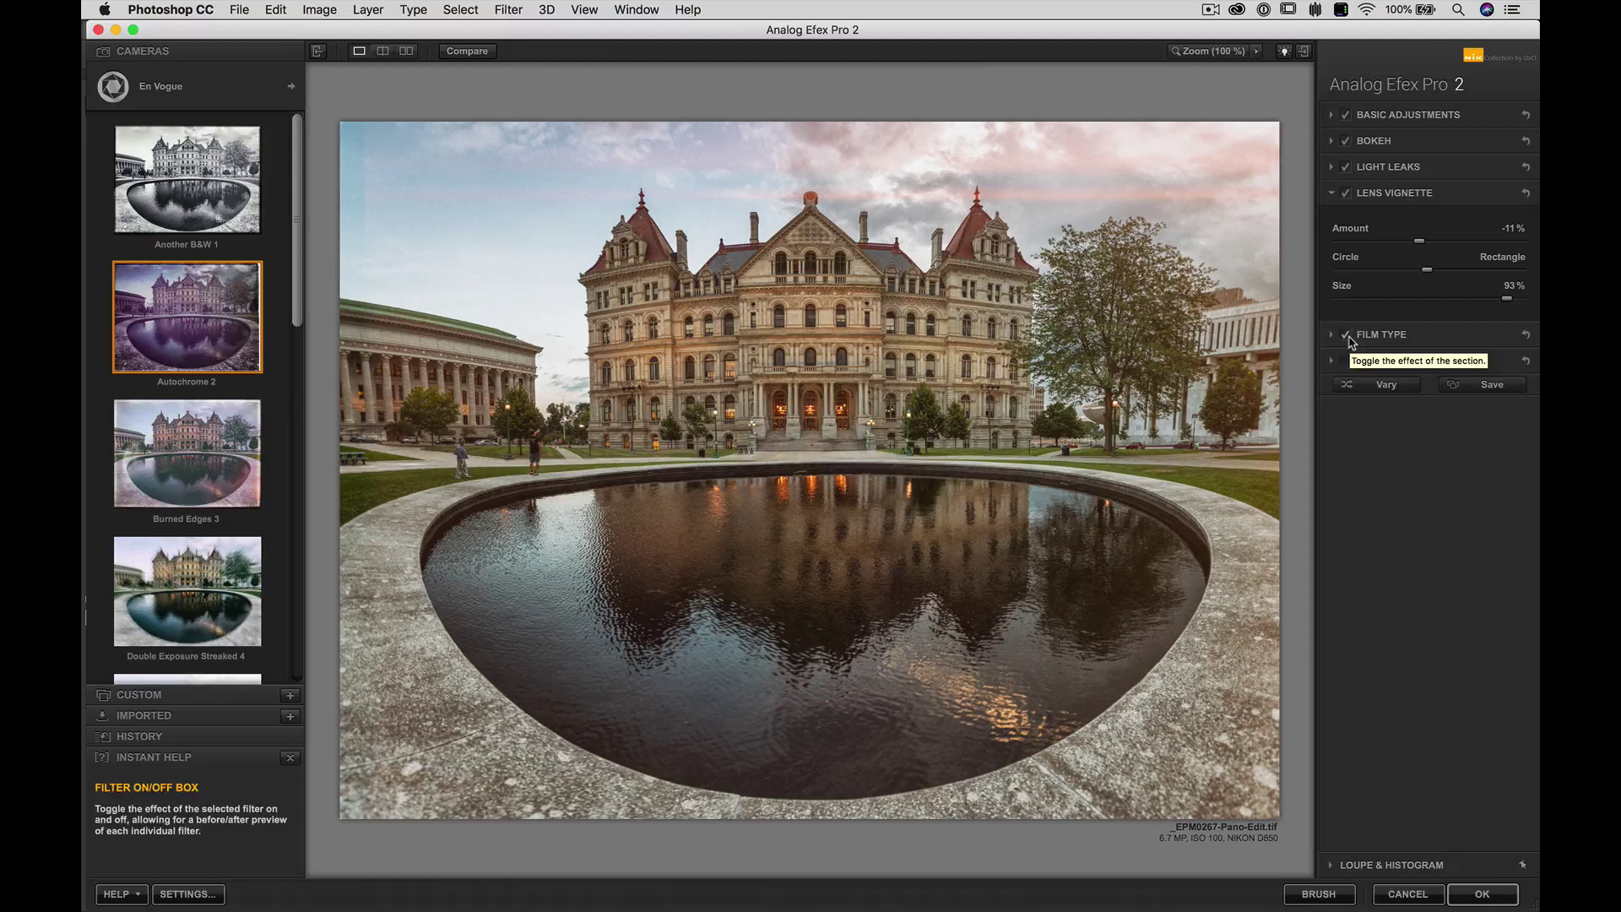
pyautogui.click(1397, 335)
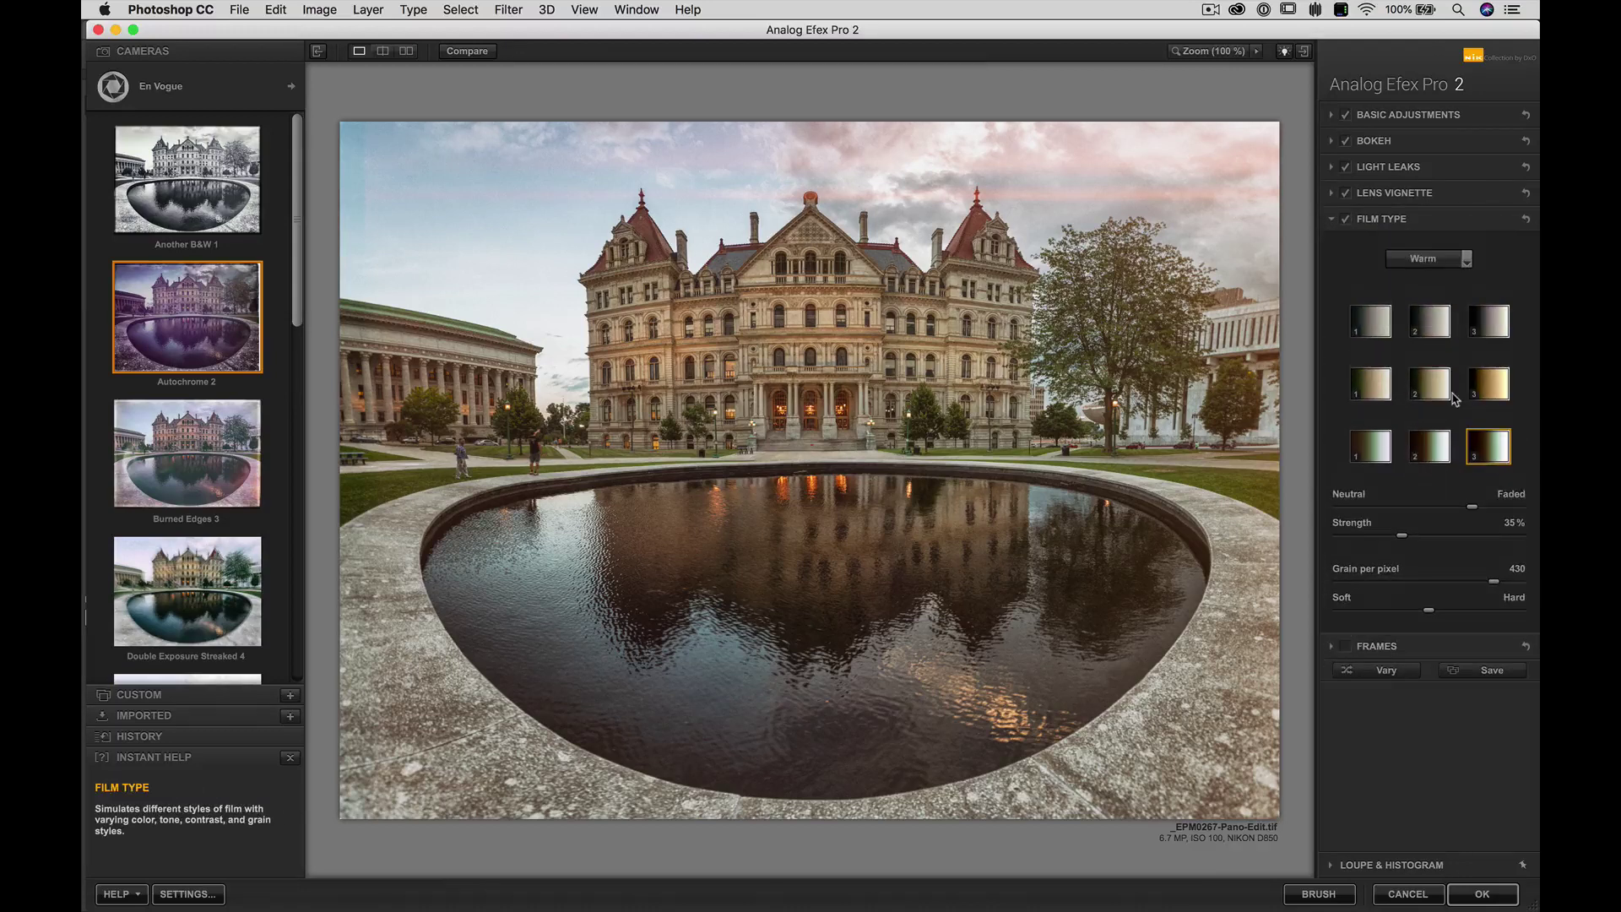
pyautogui.click(1426, 260)
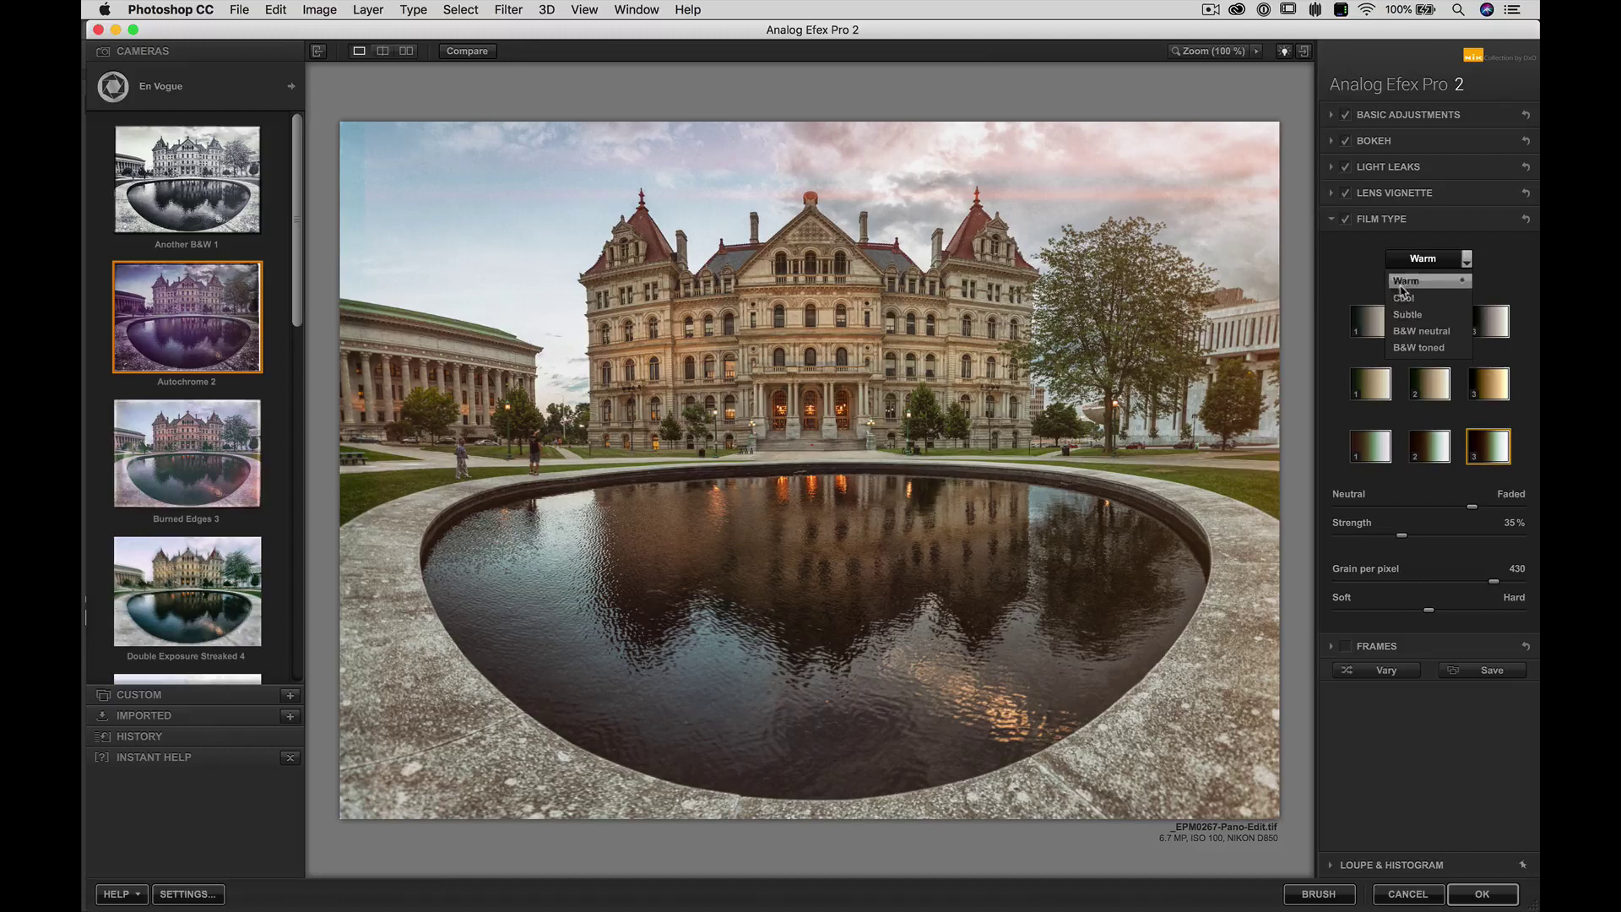
pyautogui.click(1365, 284)
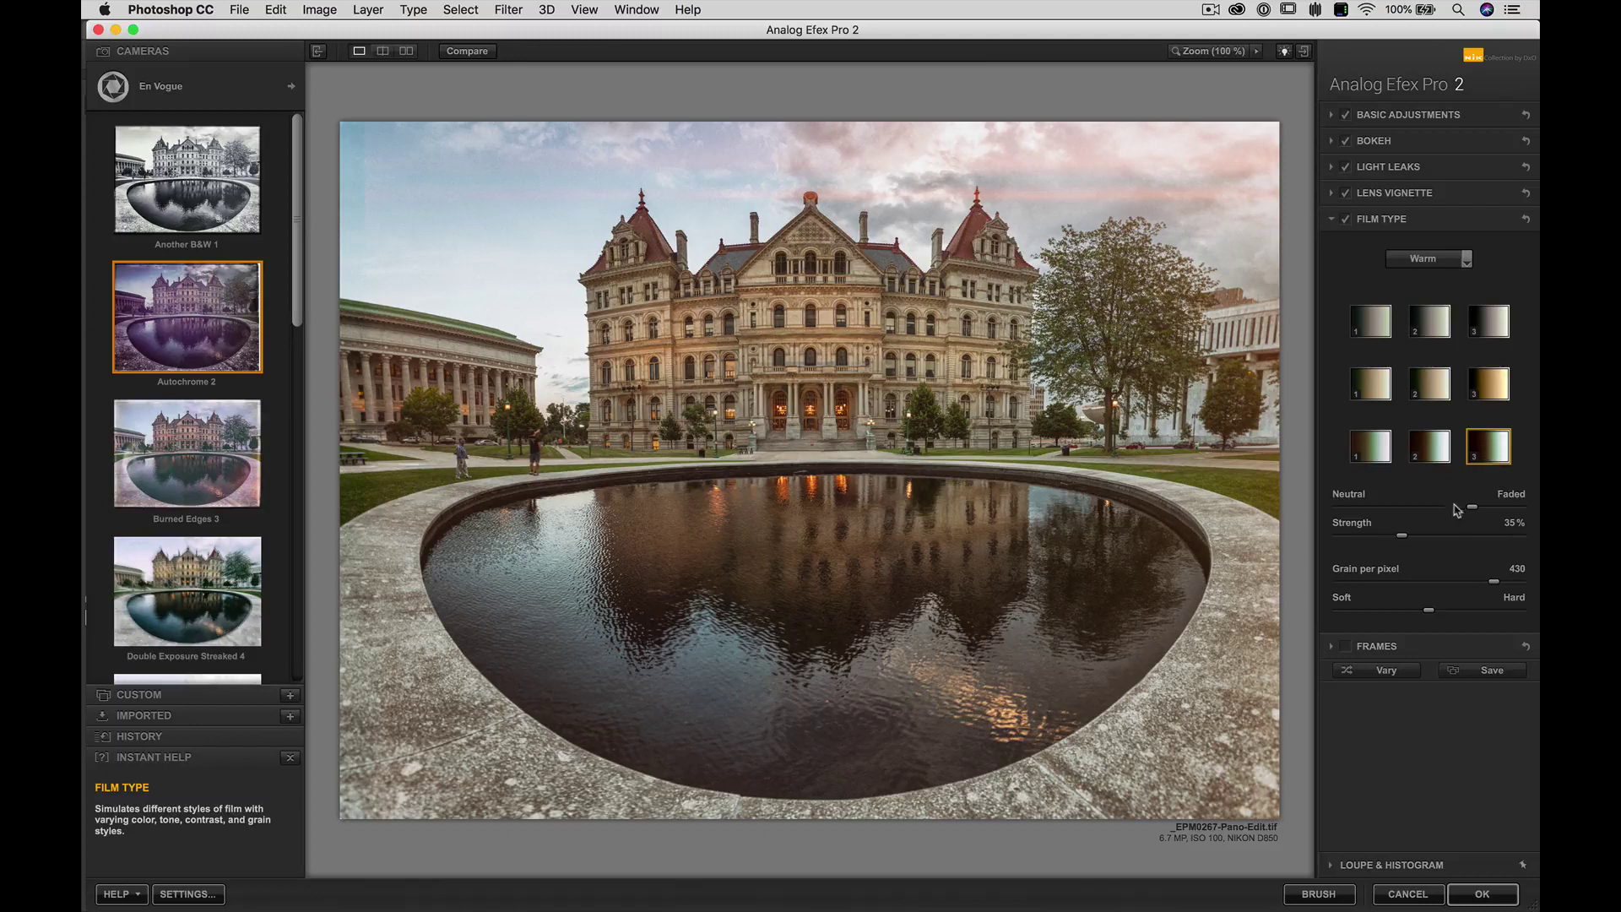
pyautogui.moveTo(1478, 511); pyautogui.dragTo(1497, 512)
pyautogui.moveTo(1495, 511); pyautogui.dragTo(1260, 499)
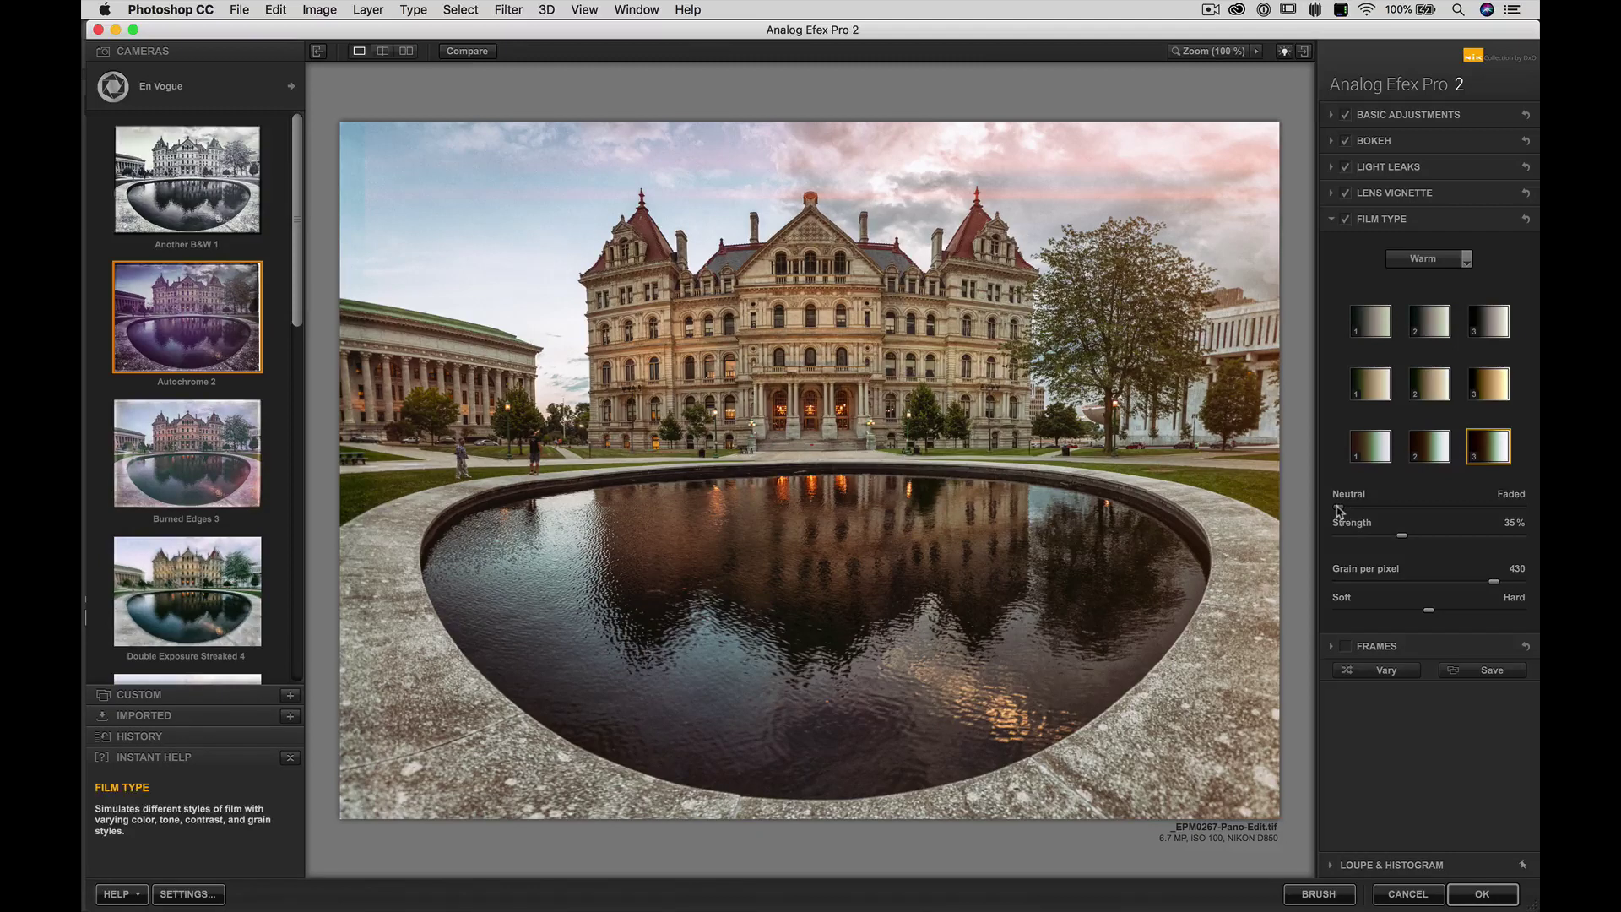
pyautogui.moveTo(1338, 510); pyautogui.dragTo(1524, 509)
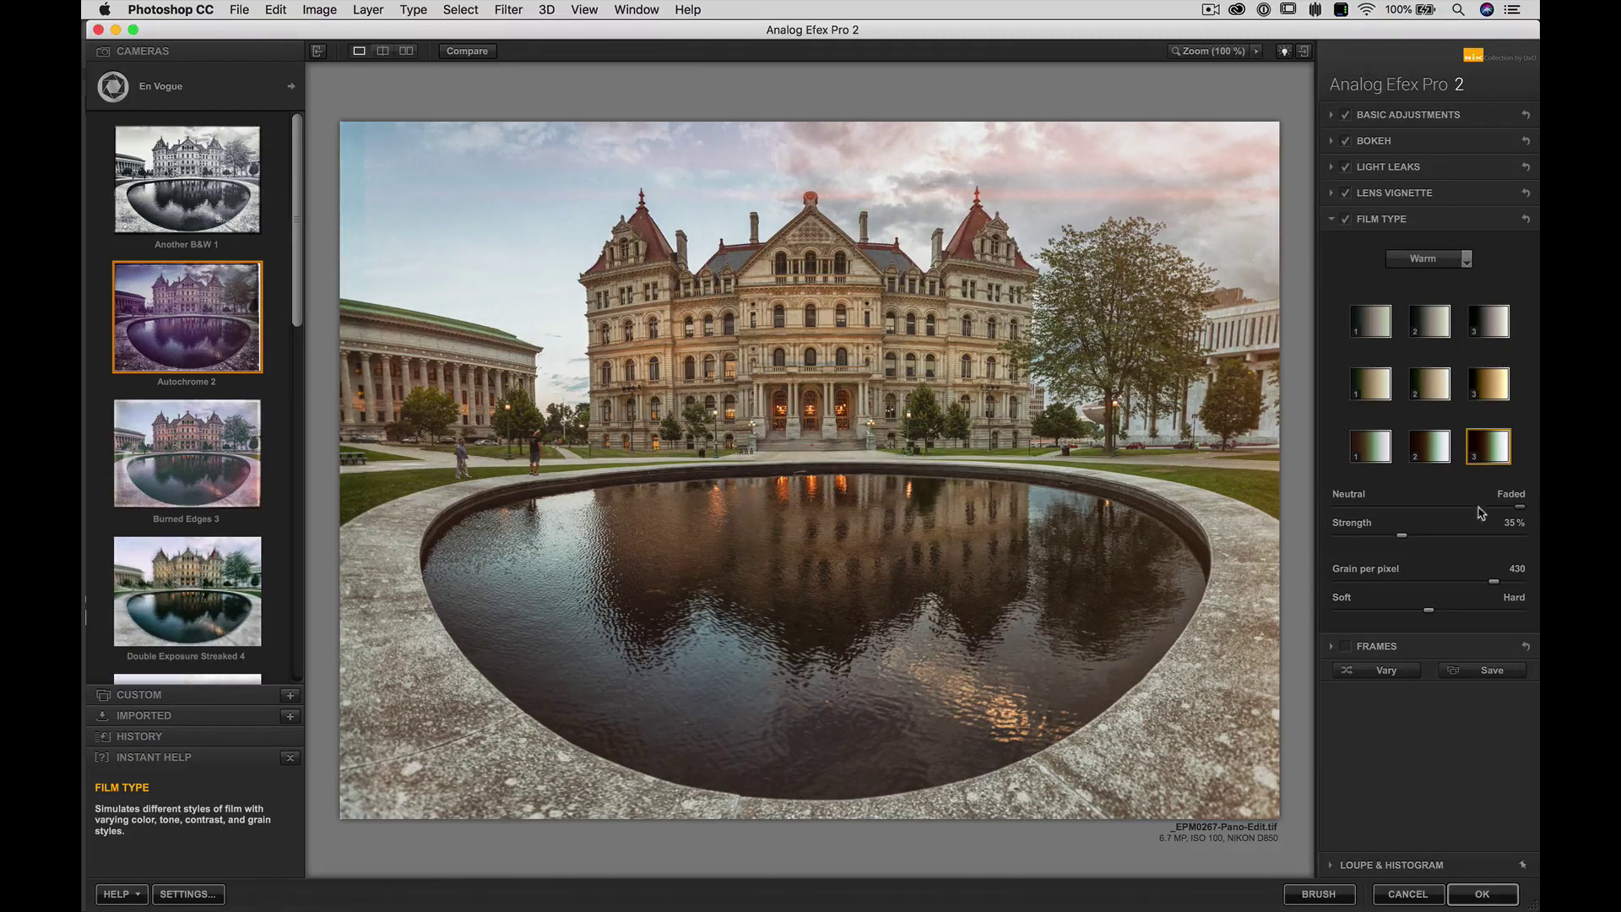
# Raise the film's Strength slightly and increase Grain per pixel to its maximum.
pyautogui.moveTo(1412, 538); pyautogui.dragTo(1423, 540)
pyautogui.moveTo(1495, 583)
pyautogui.mouseDown()
pyautogui.moveTo(1355, 589)
pyautogui.moveTo(1506, 588)
pyautogui.mouseUp()
pyautogui.moveTo(1511, 584); pyautogui.dragTo(1537, 590)
# Turn on the Frames filter.
pyautogui.click(1387, 646)
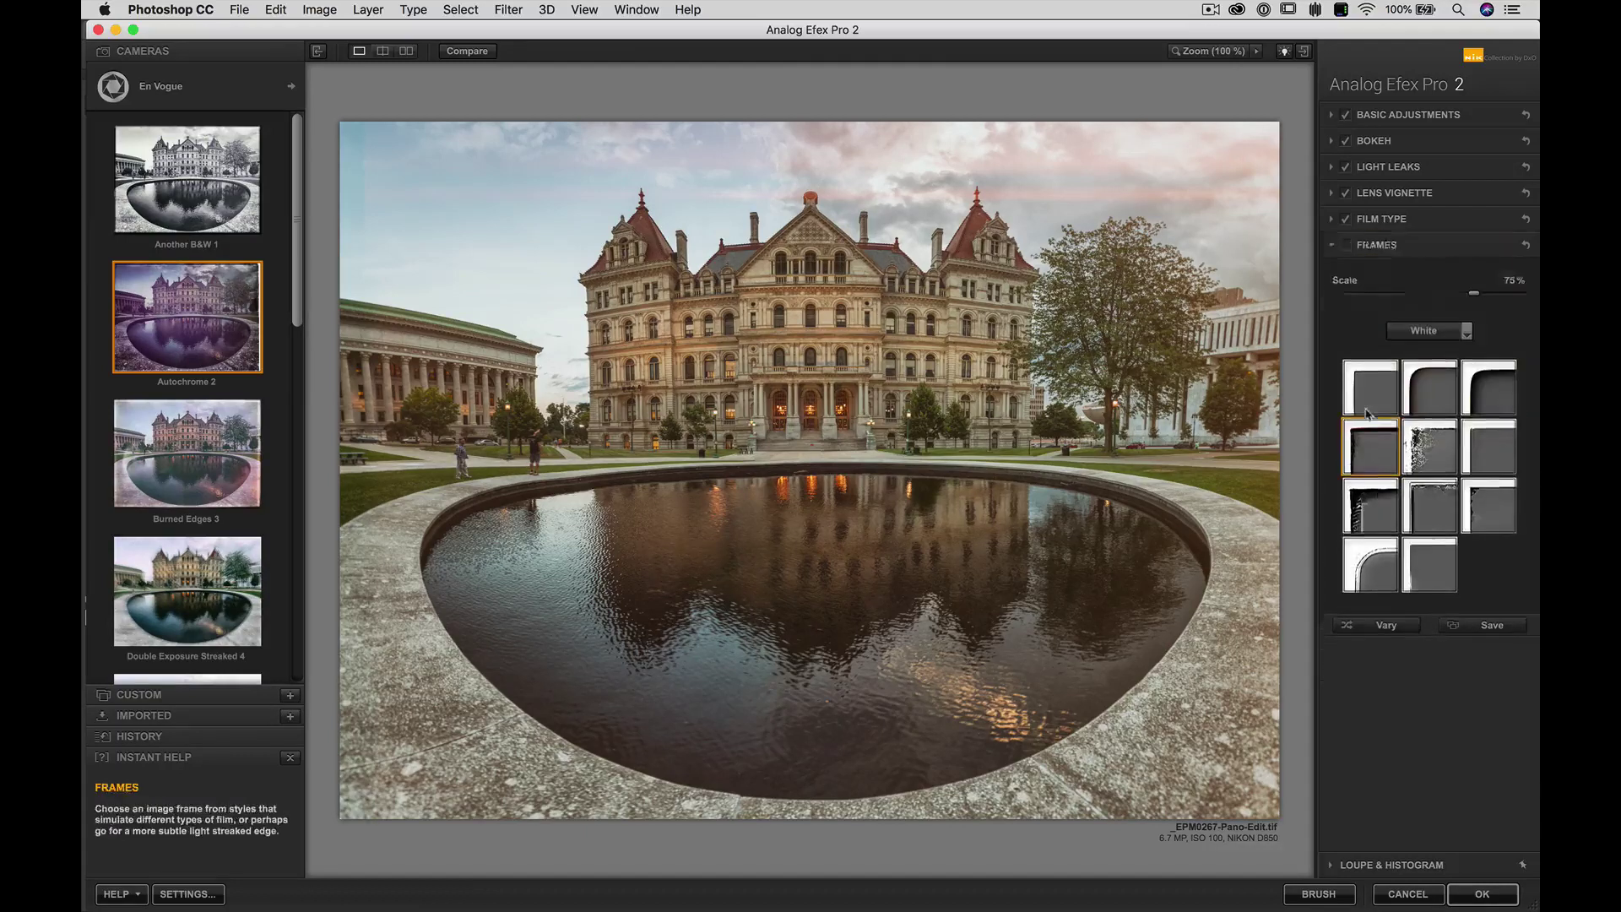
pyautogui.click(1347, 247)
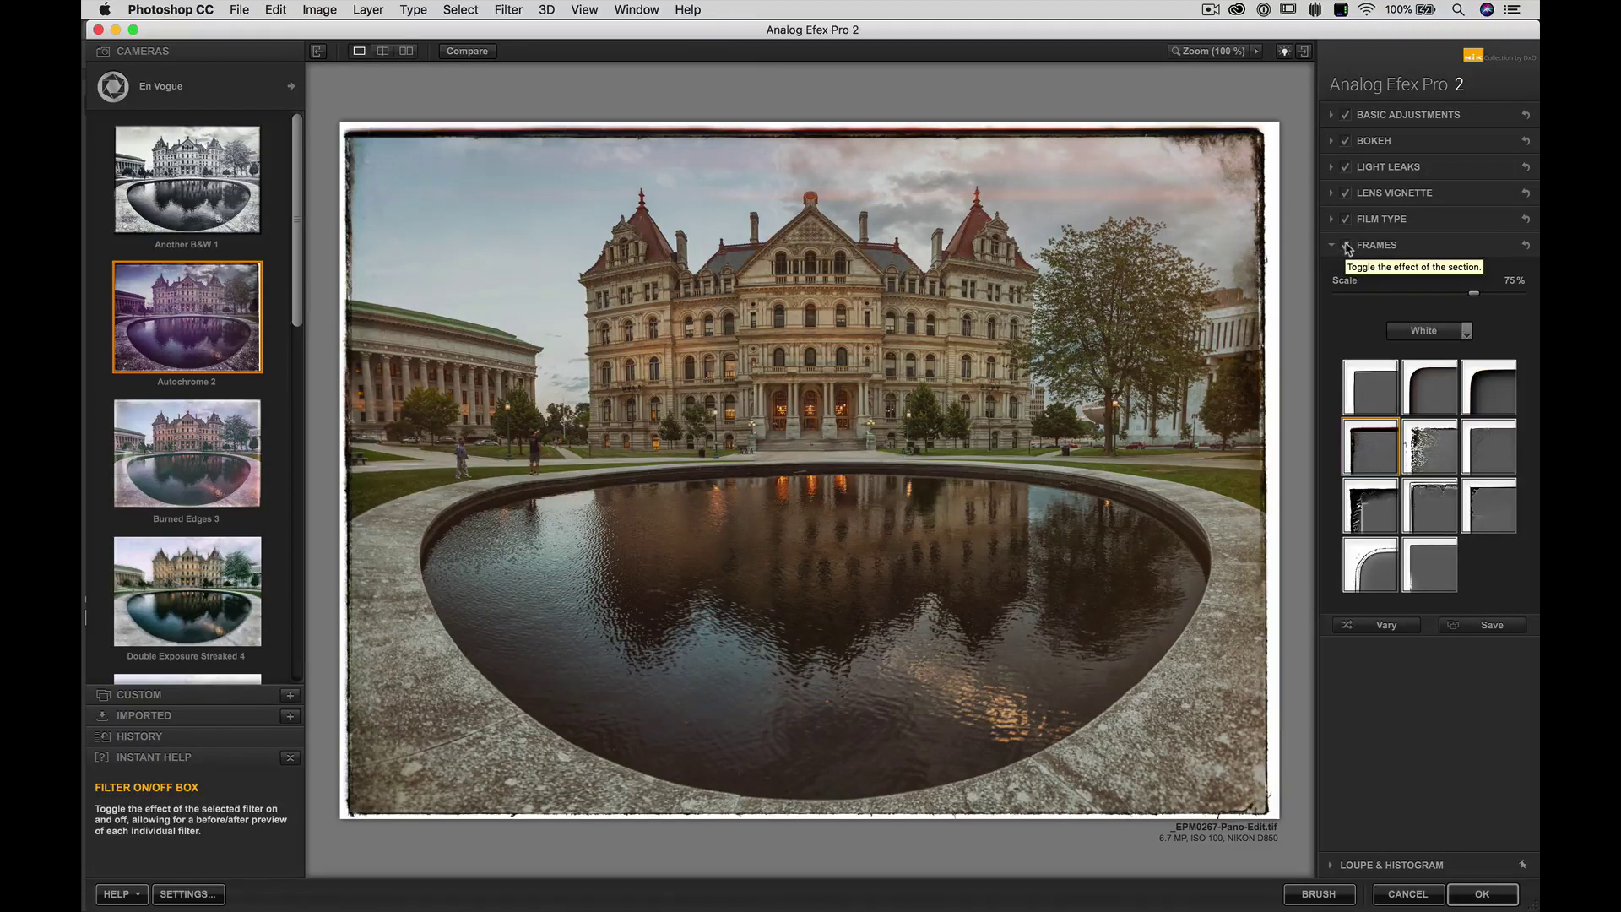
# Try Film strip frames, first a black numbered border and then the weathered greenish one, with Scale lowered to 0%.
pyautogui.click(1440, 332)
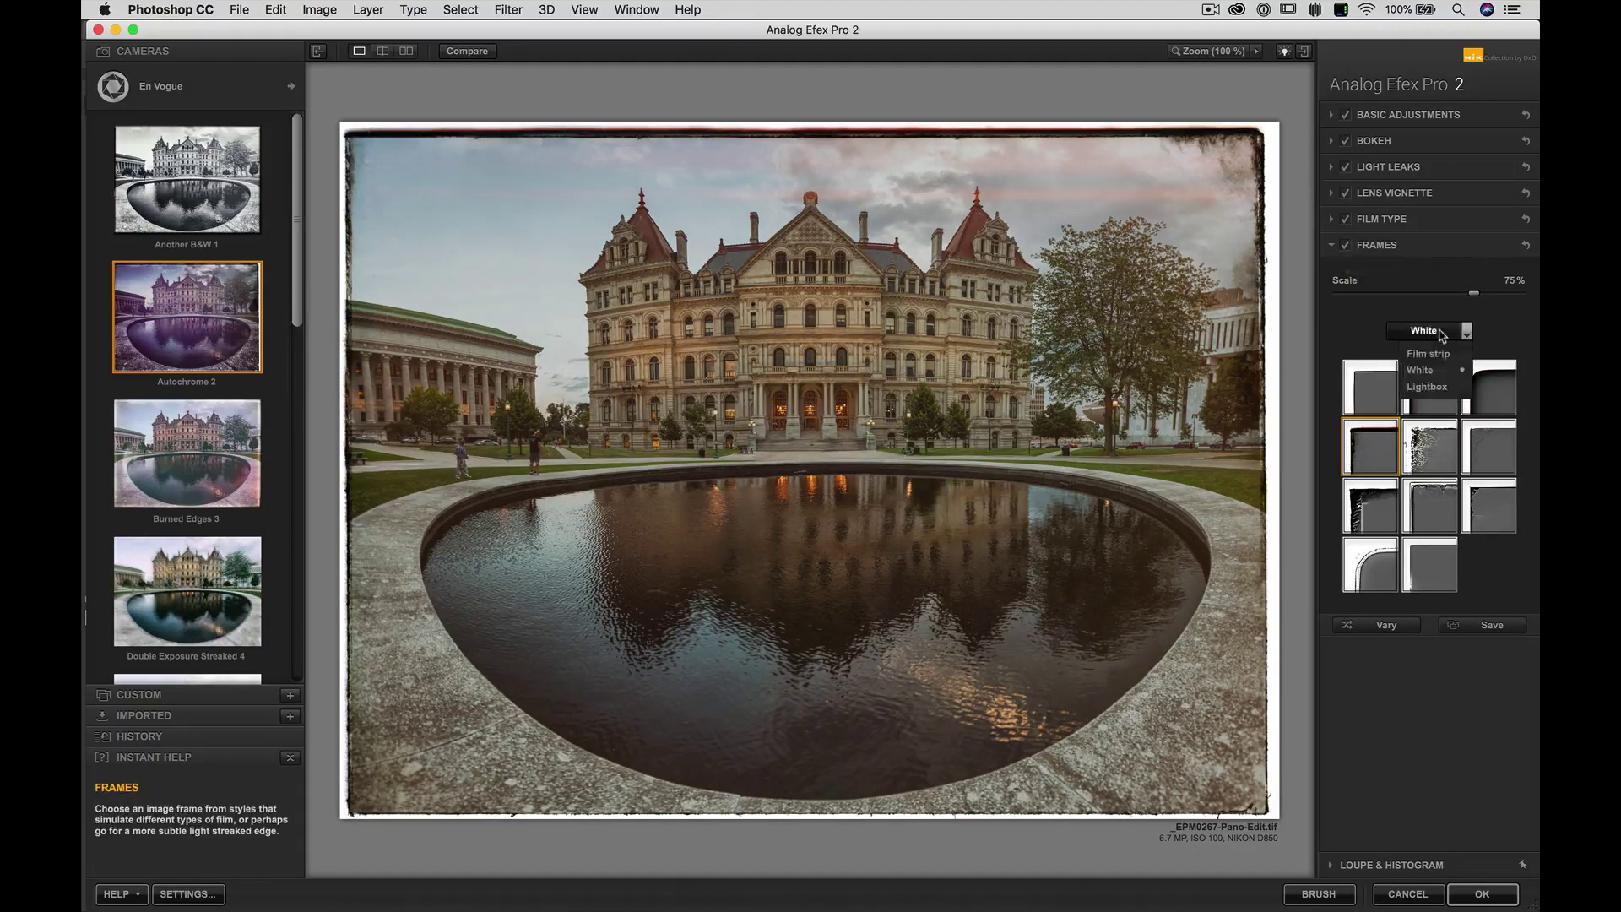
pyautogui.click(1412, 356)
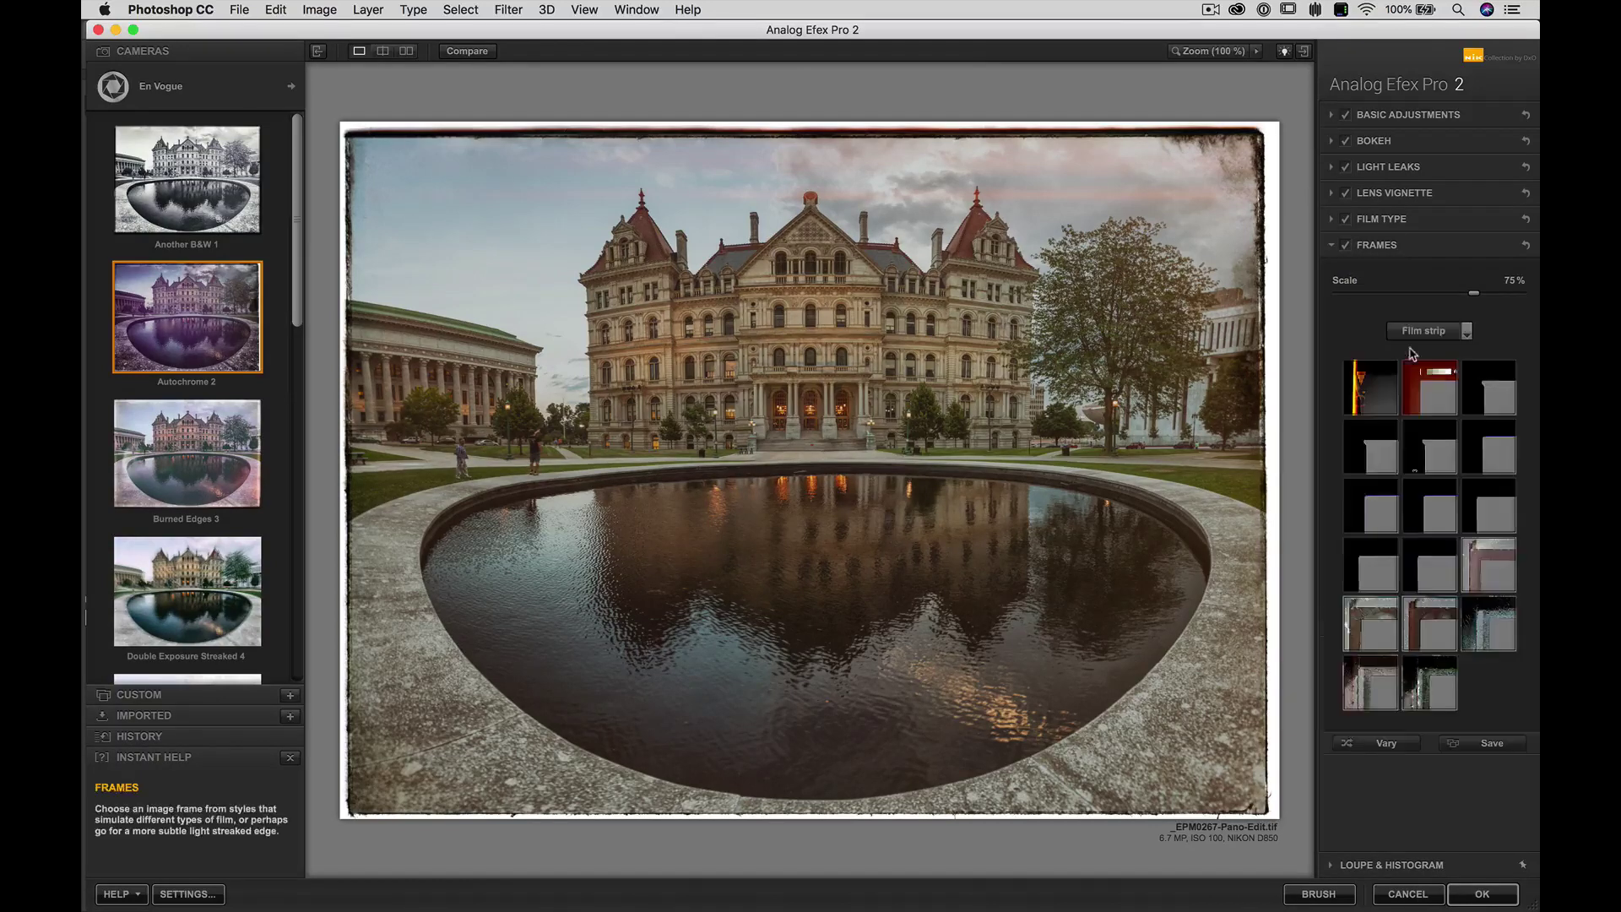
pyautogui.click(1372, 460)
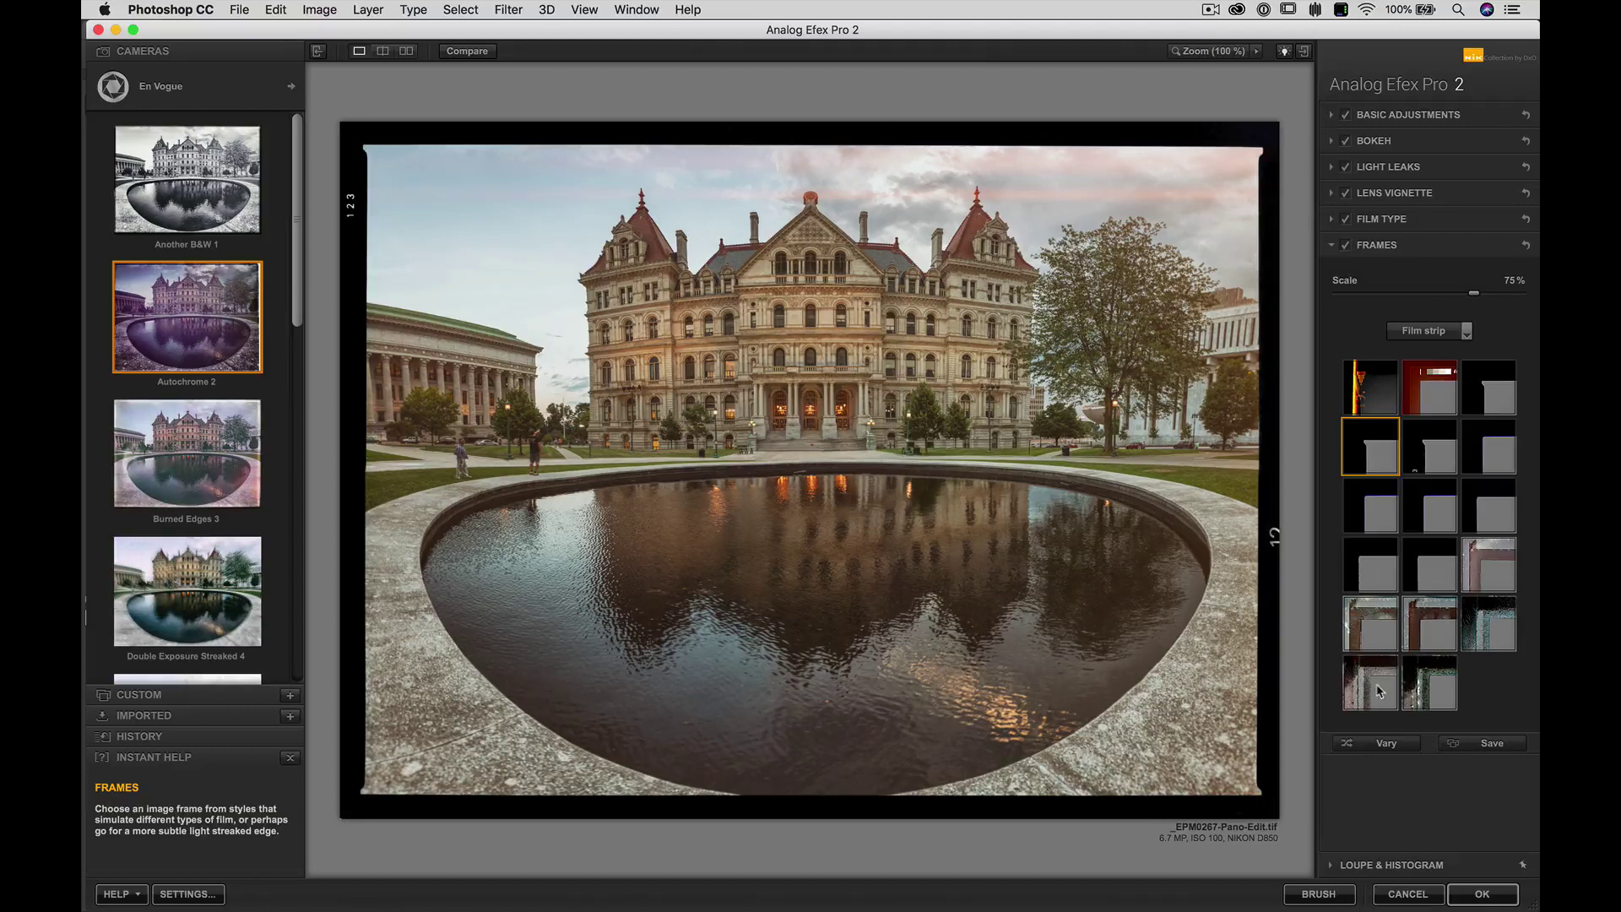
pyautogui.click(1416, 694)
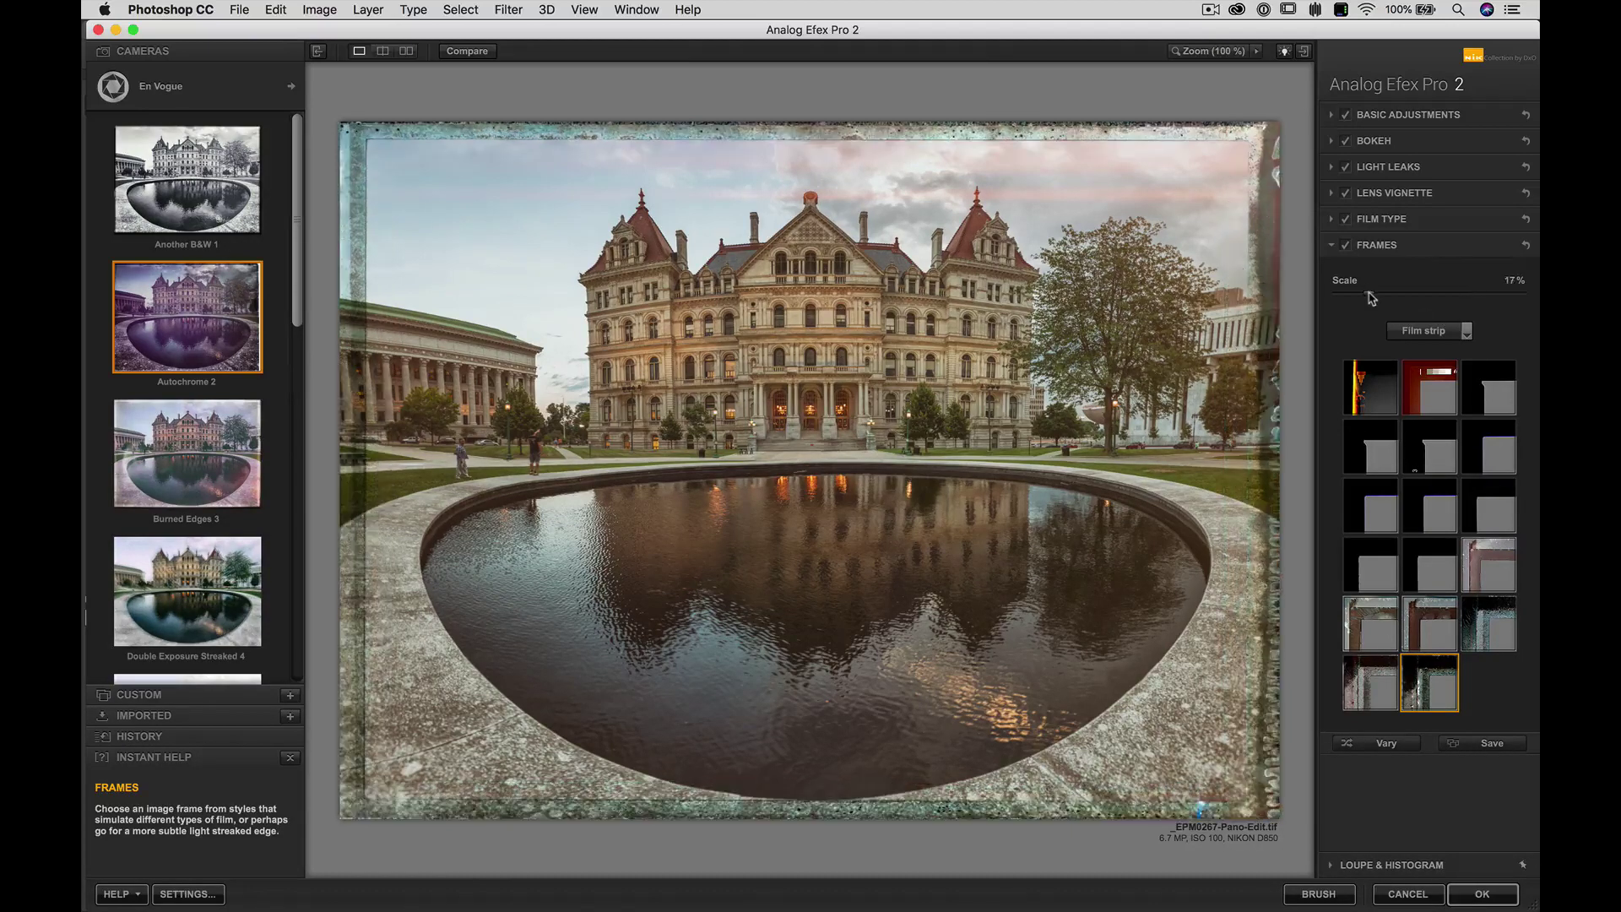
pyautogui.moveTo(1368, 297); pyautogui.dragTo(1333, 297)
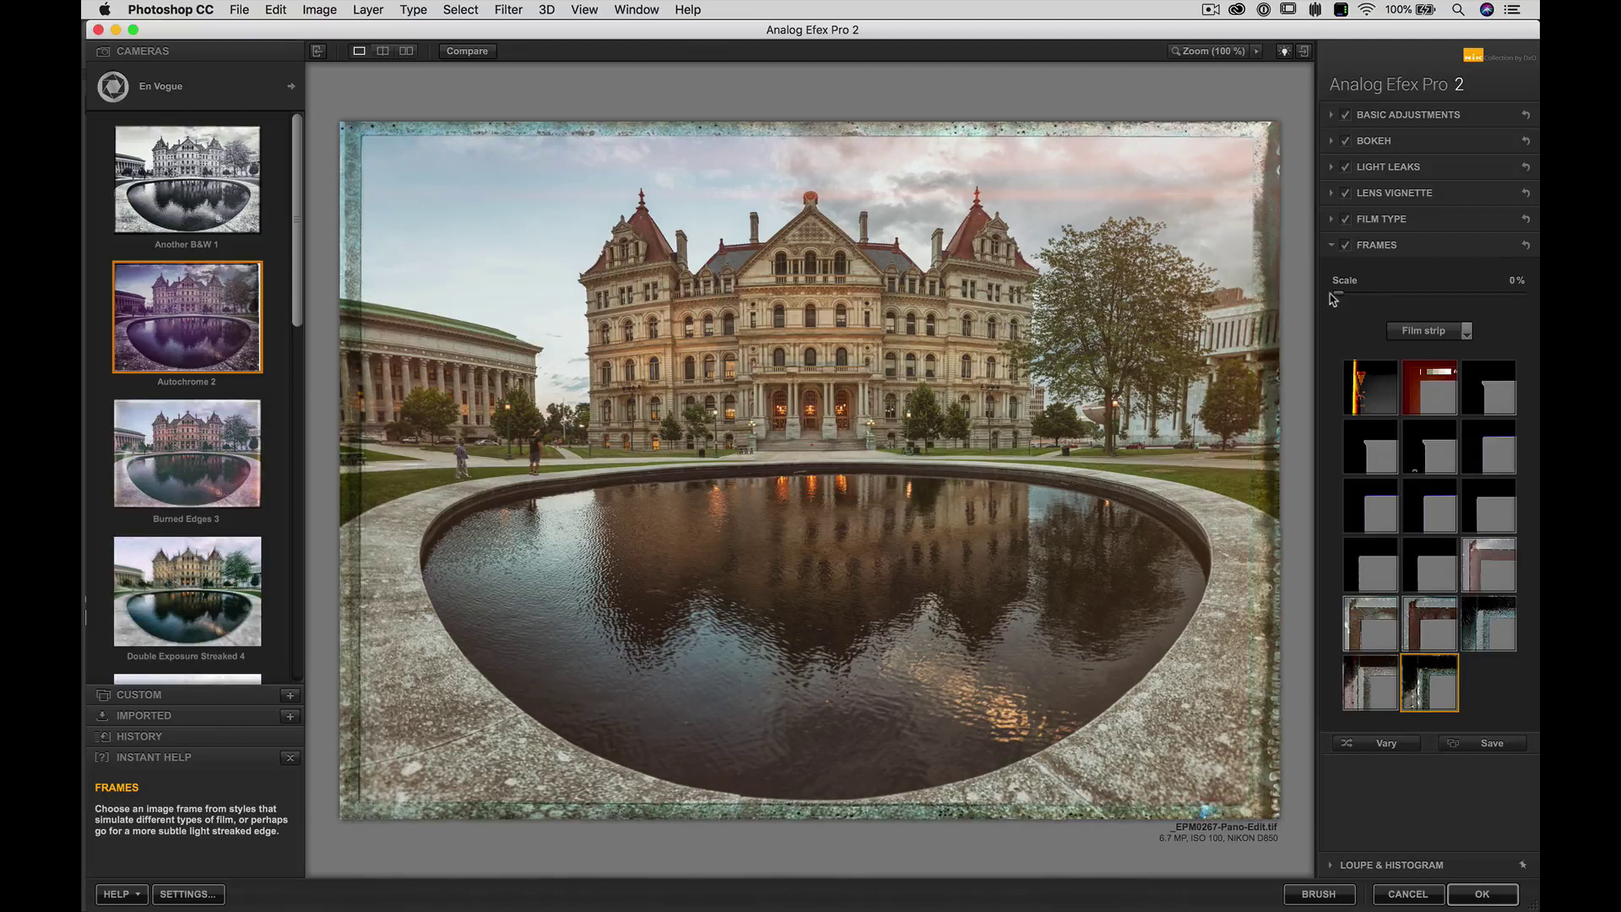
# Apply the White frame with rounded dark corners at 61% Scale and compare the result with the original image.
pyautogui.click(1422, 332)
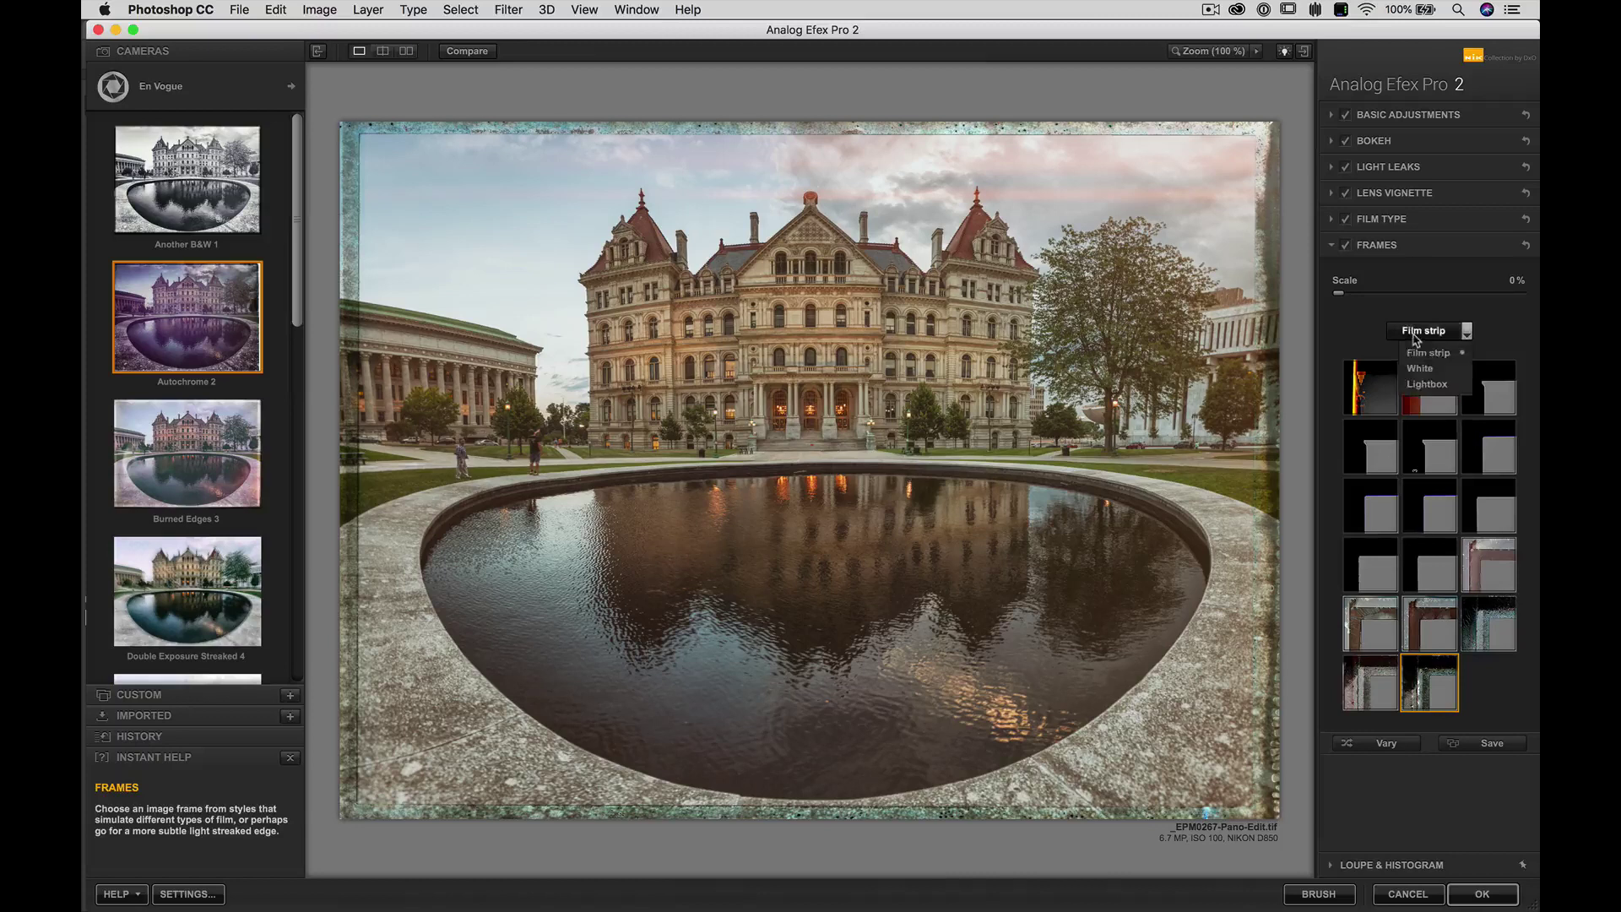
pyautogui.click(1415, 371)
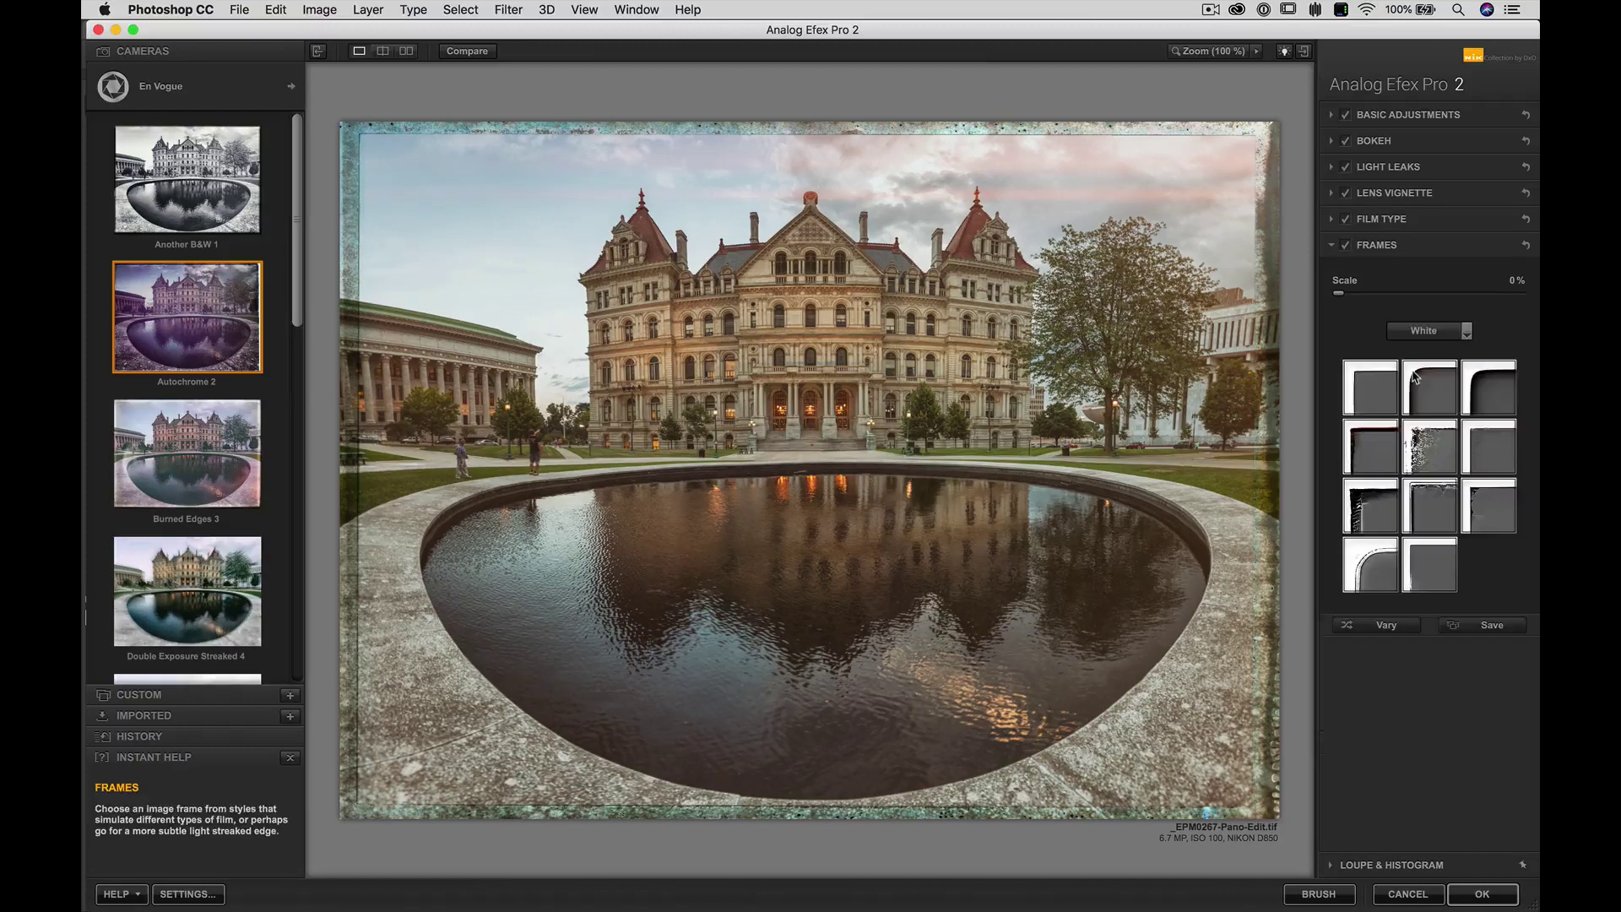
pyautogui.click(1489, 406)
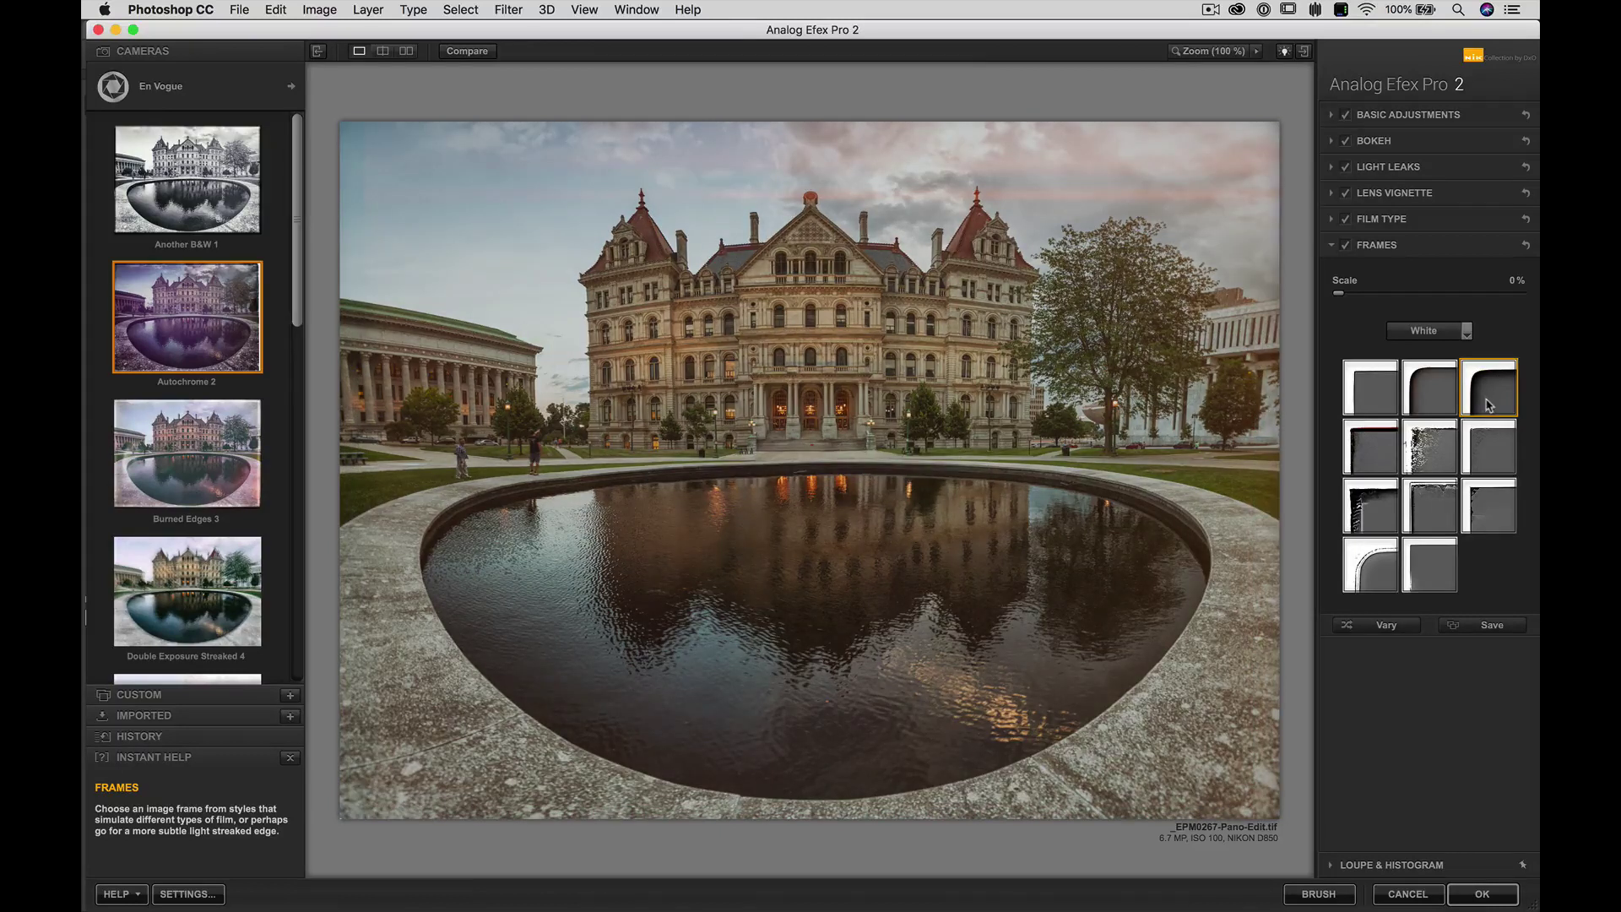
pyautogui.moveTo(1349, 298); pyautogui.dragTo(1454, 308)
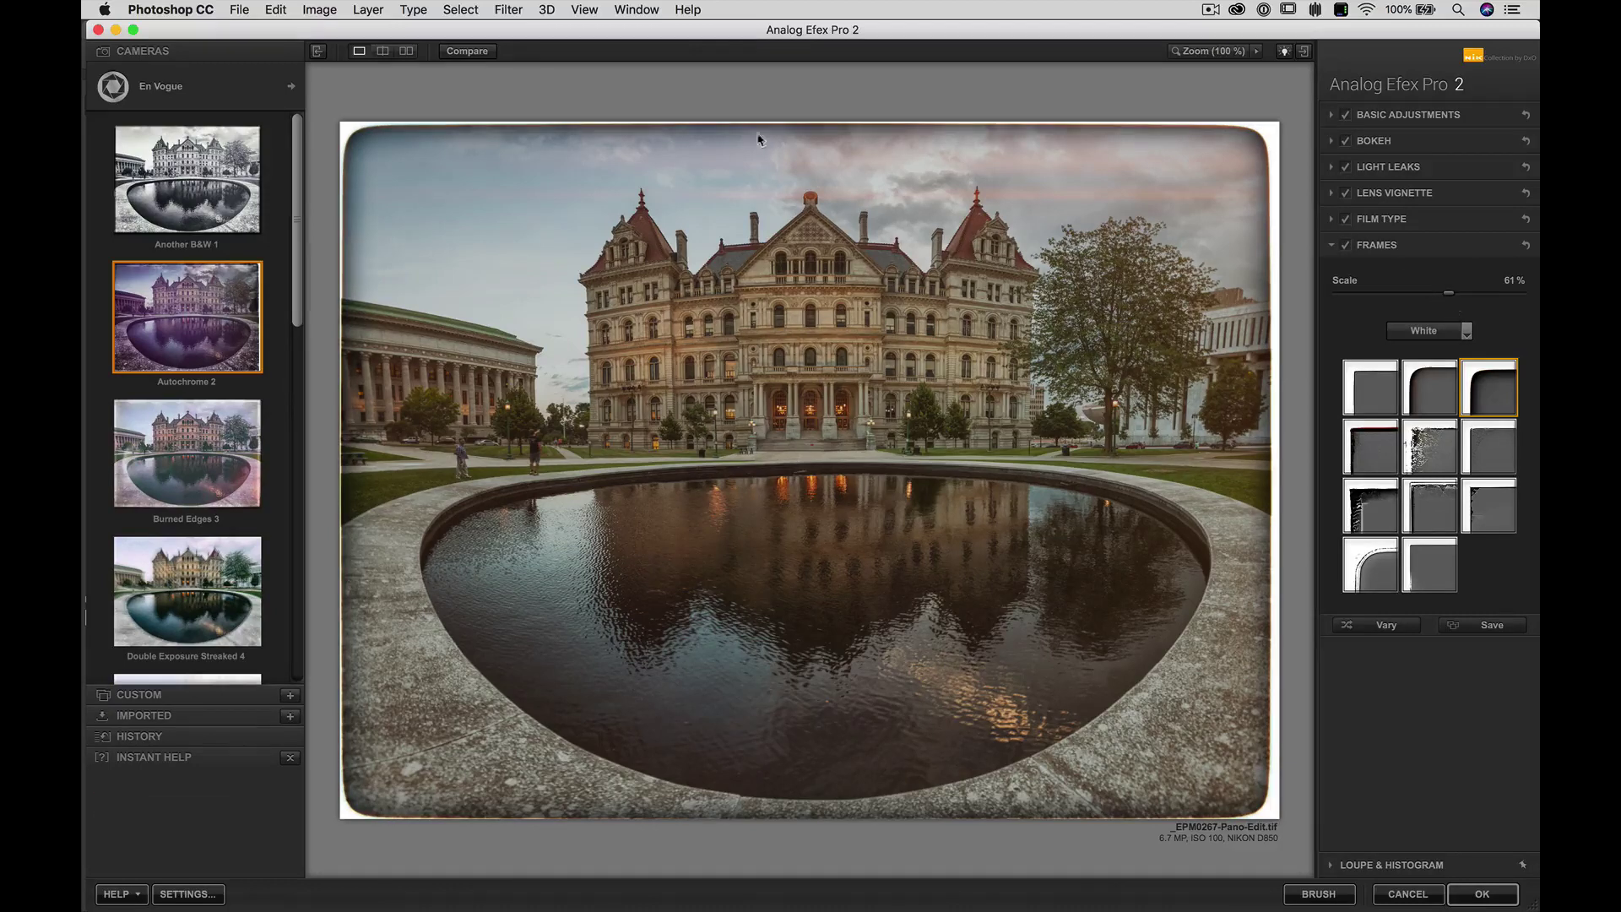
pyautogui.click(467, 52)
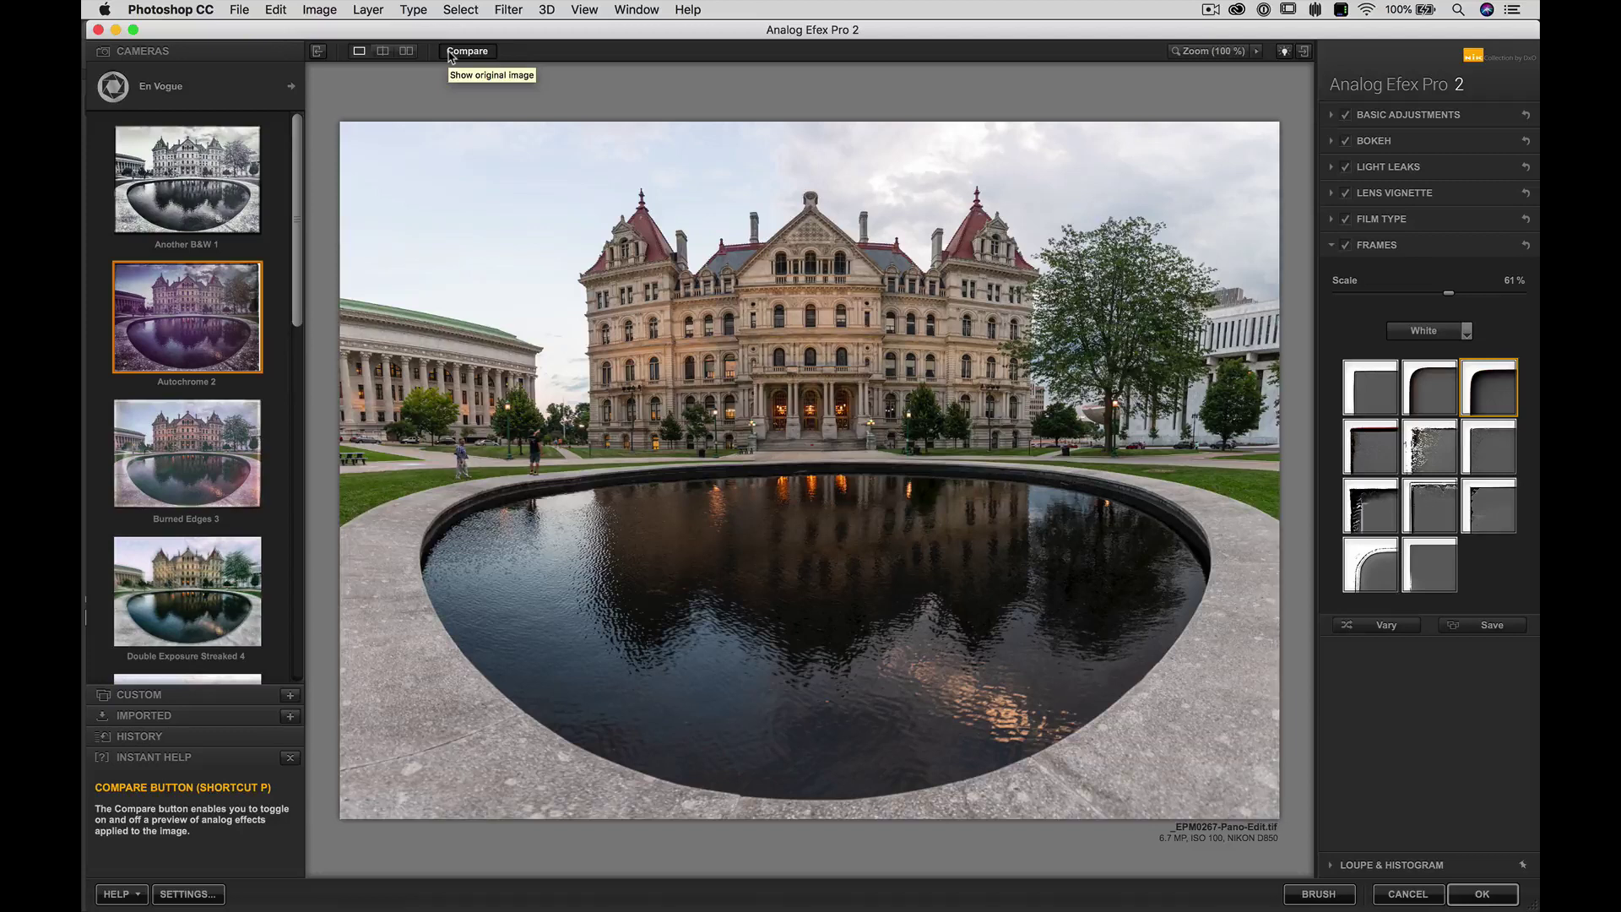
pyautogui.click(448, 54)
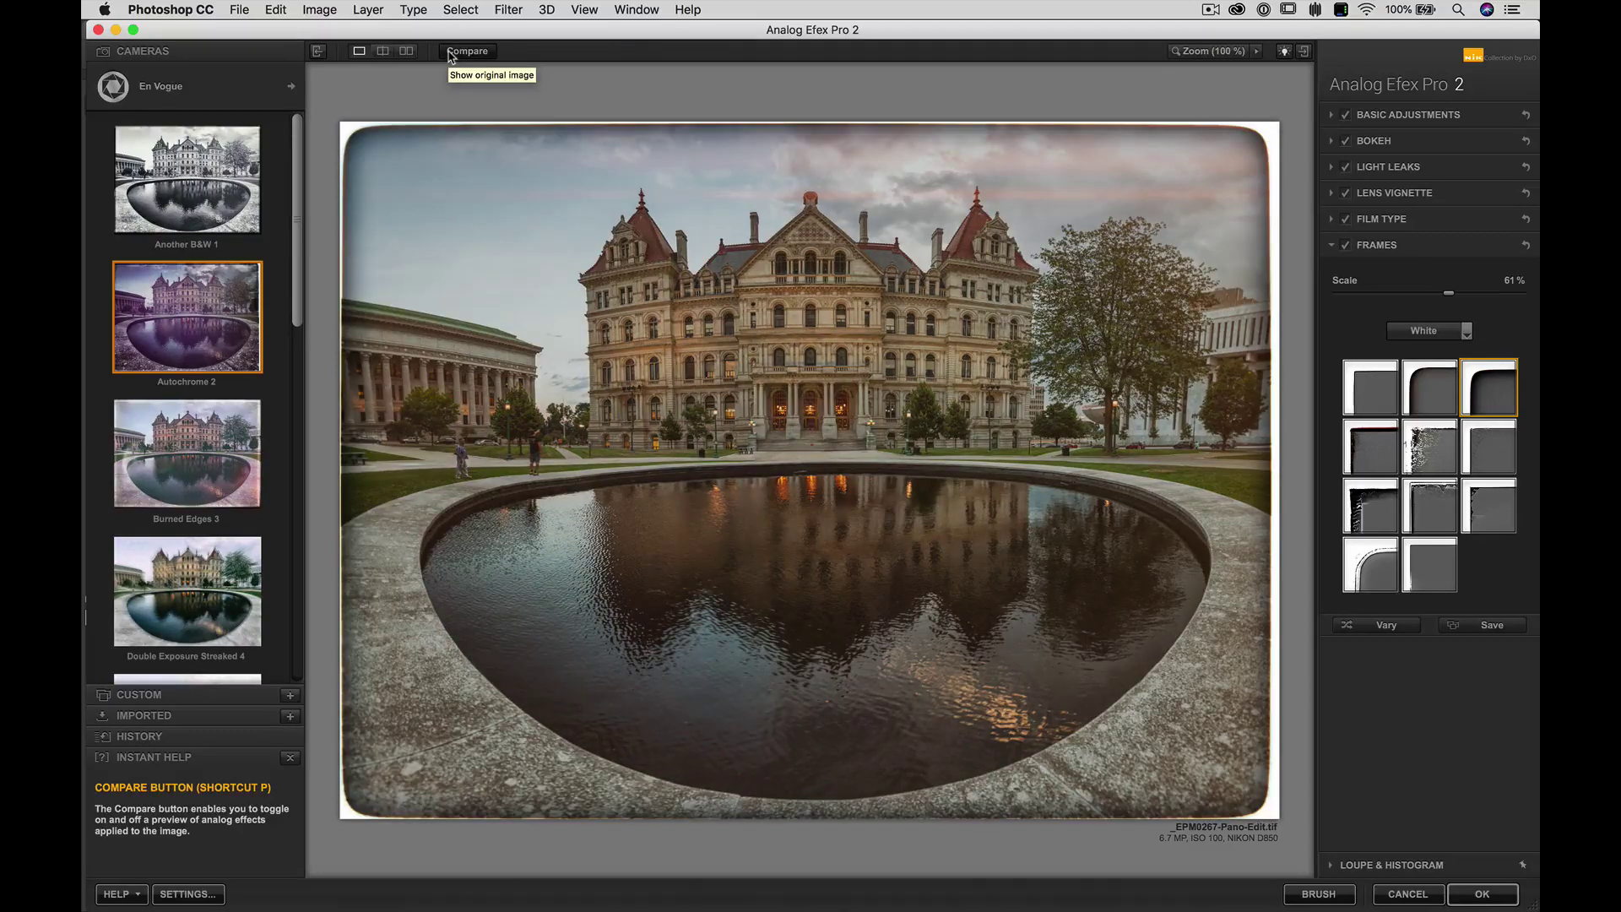
# Add a Basic Adjustments control point on the central building facade with 41% size, 30% Brightness and 25% Contrast.
pyautogui.click(1385, 116)
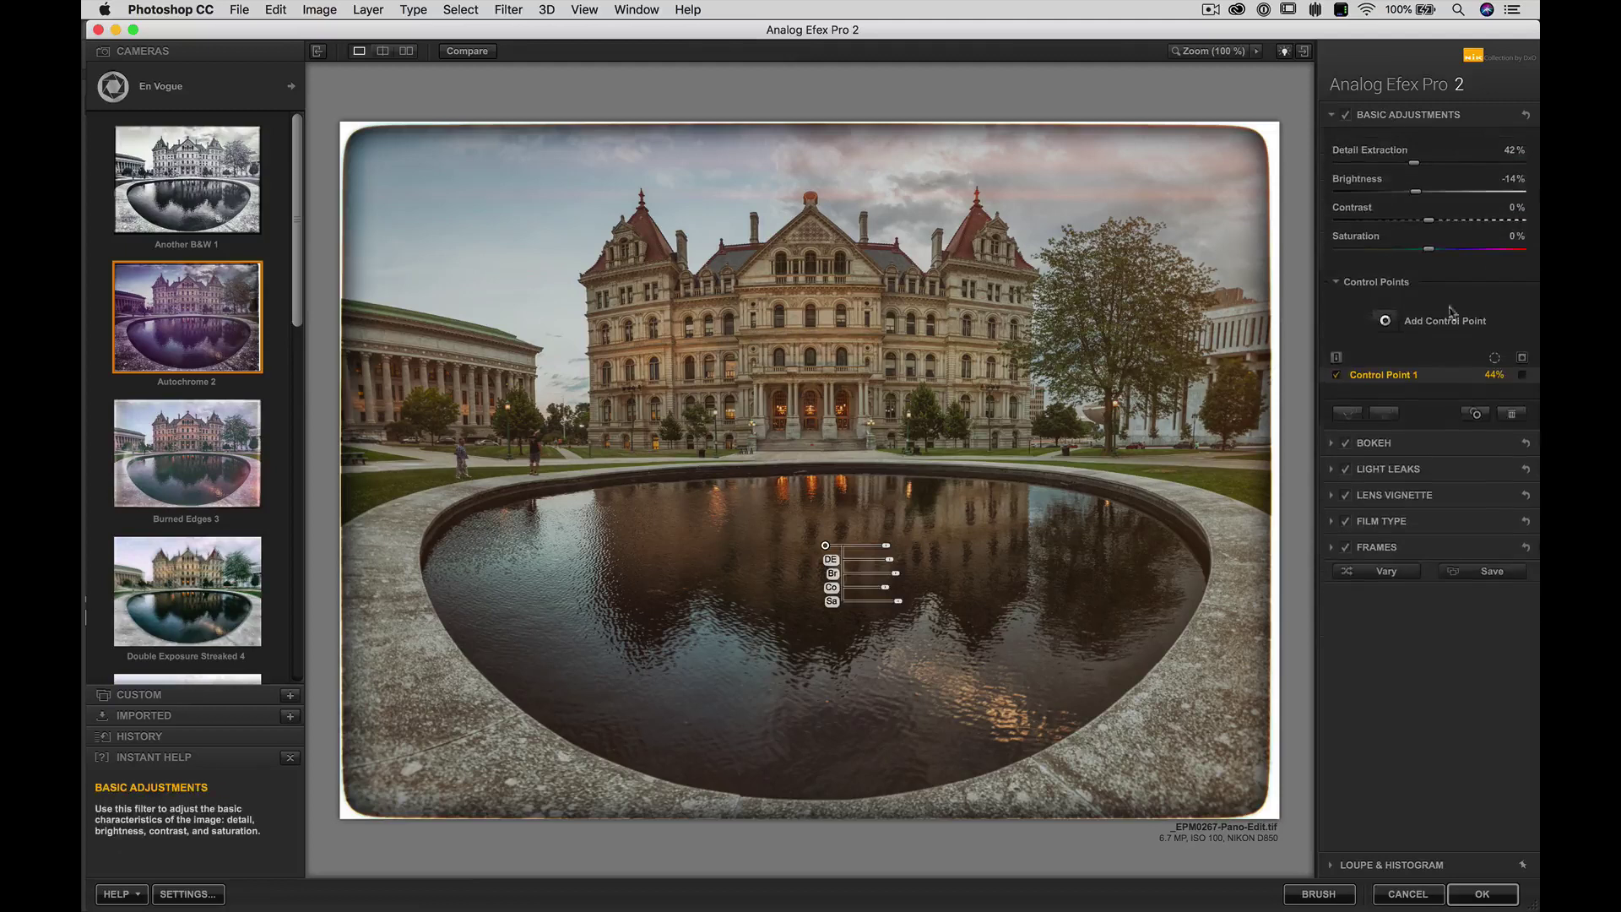
pyautogui.click(1387, 322)
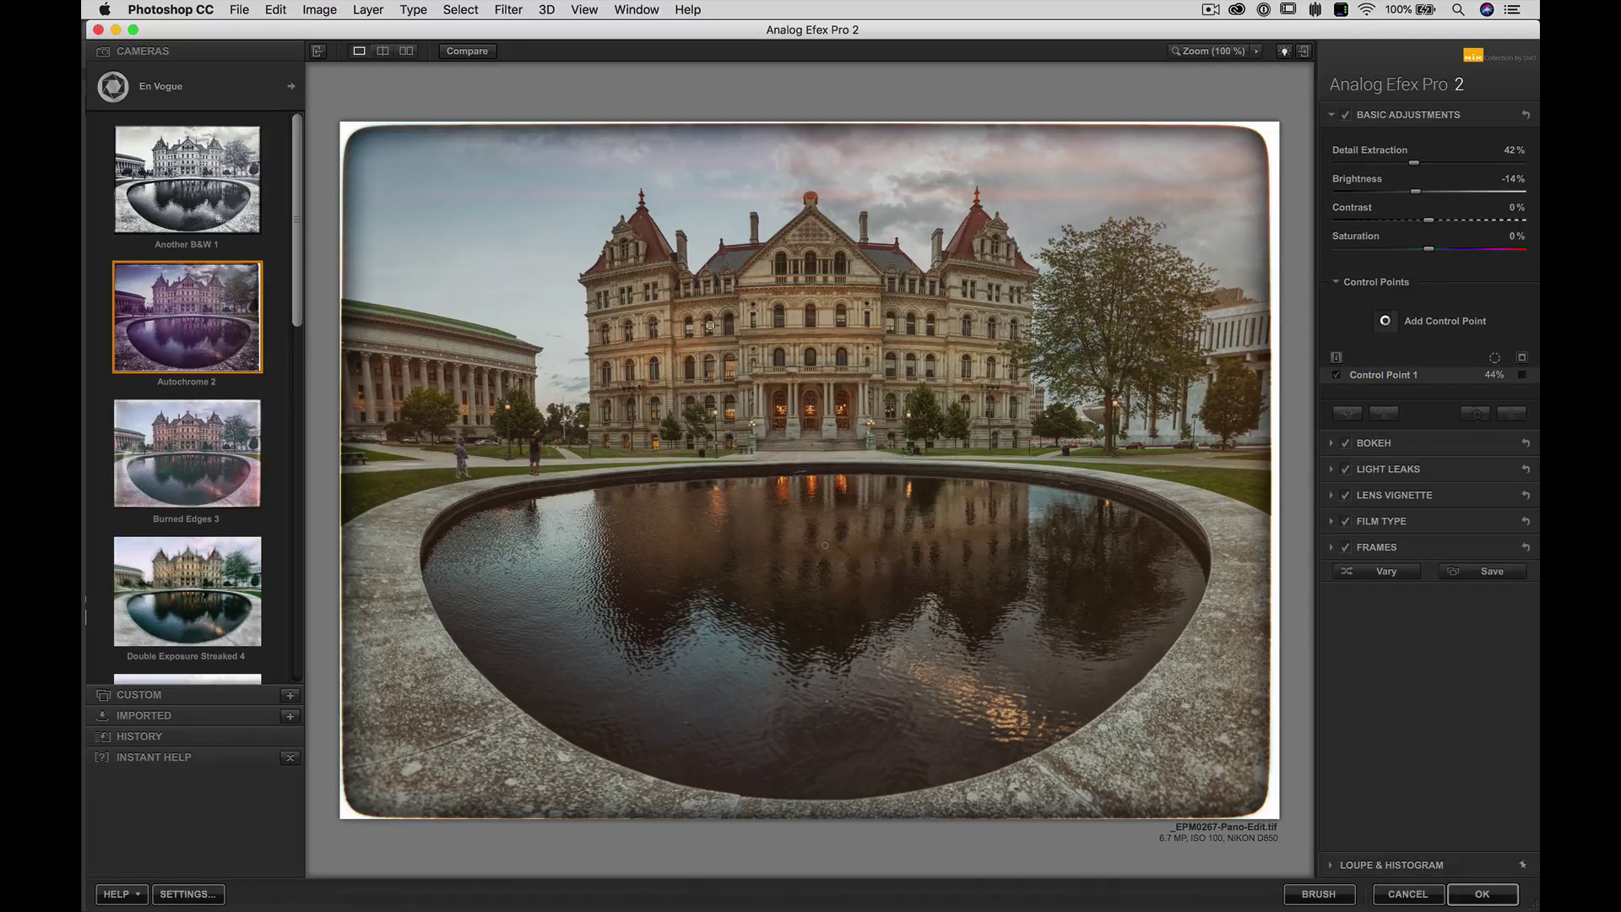
pyautogui.click(809, 296)
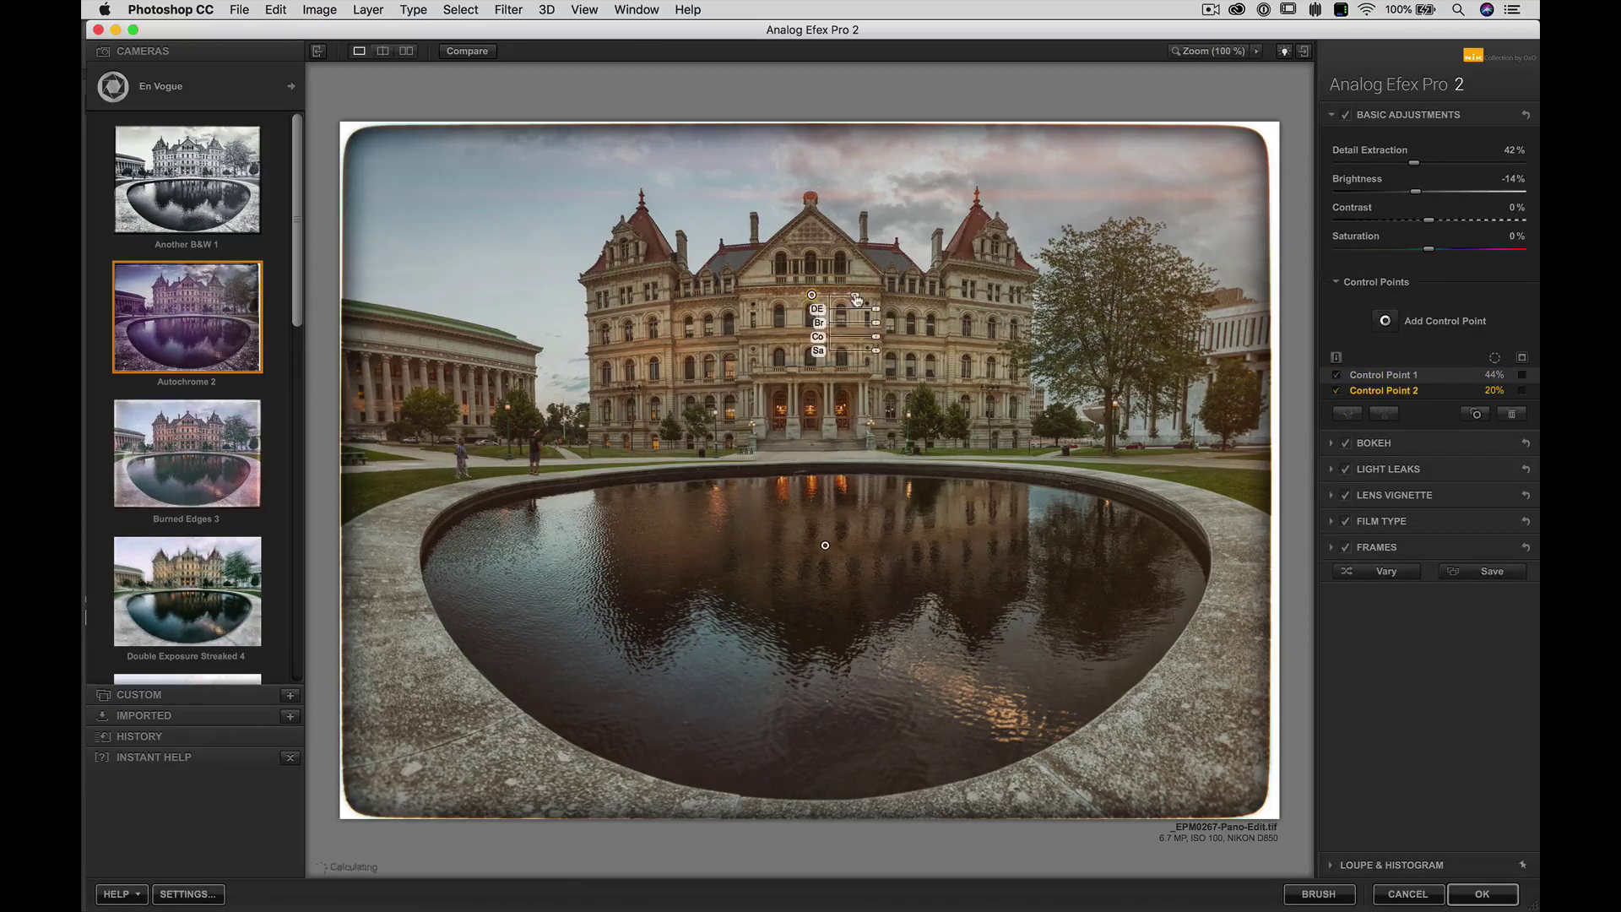
pyautogui.moveTo(868, 298); pyautogui.dragTo(891, 330)
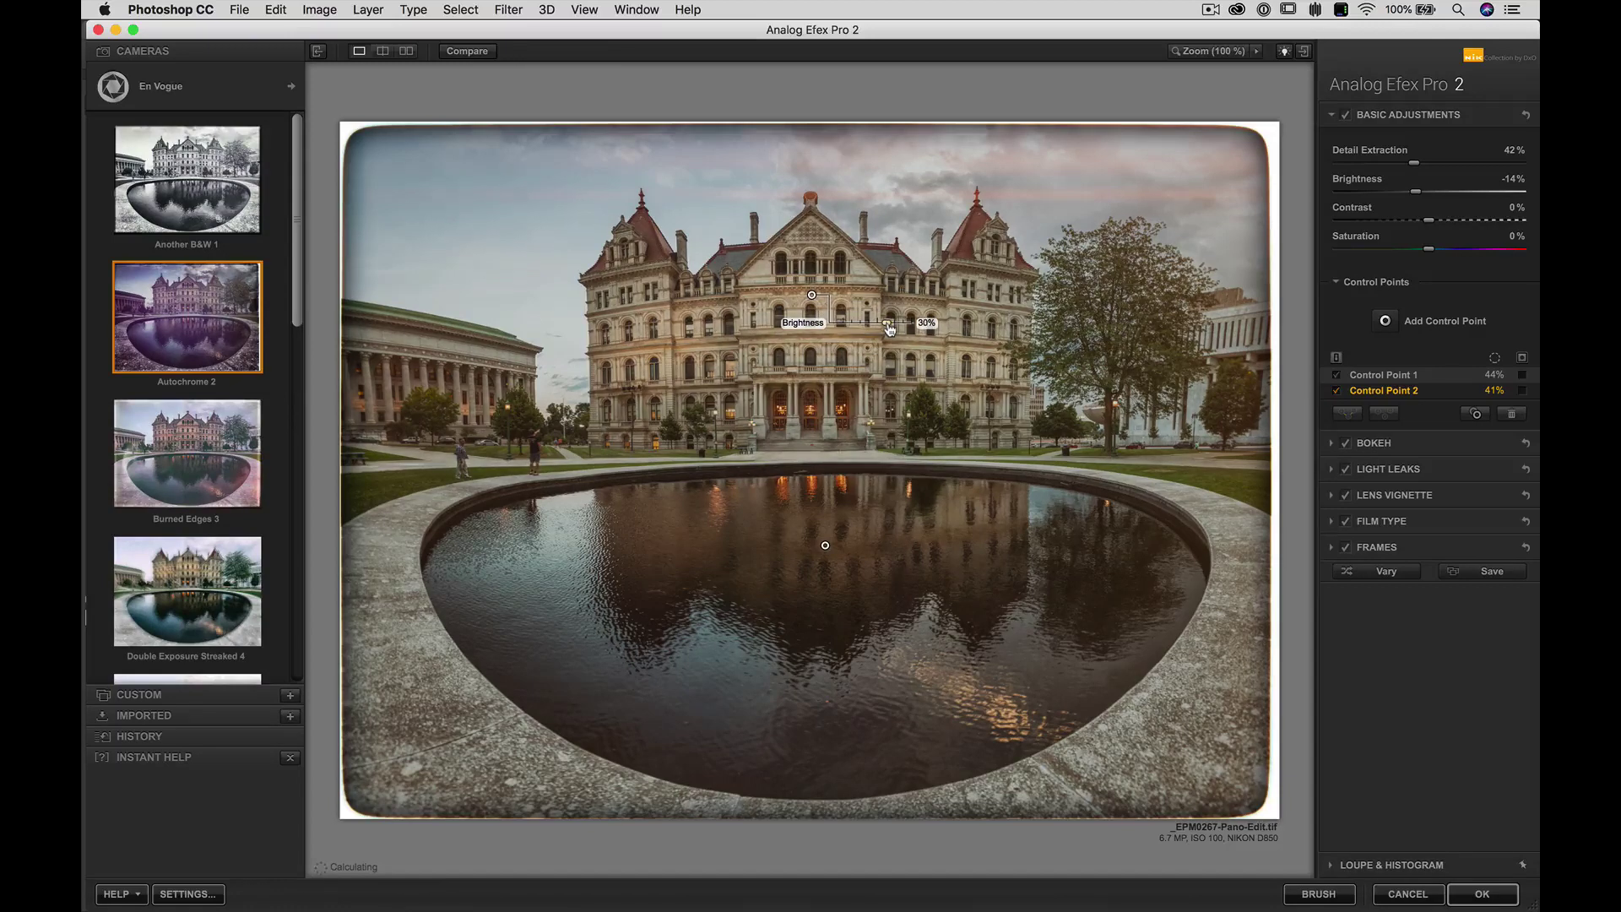
pyautogui.moveTo(889, 329); pyautogui.dragTo(887, 355)
pyautogui.moveTo(884, 343); pyautogui.dragTo(888, 344)
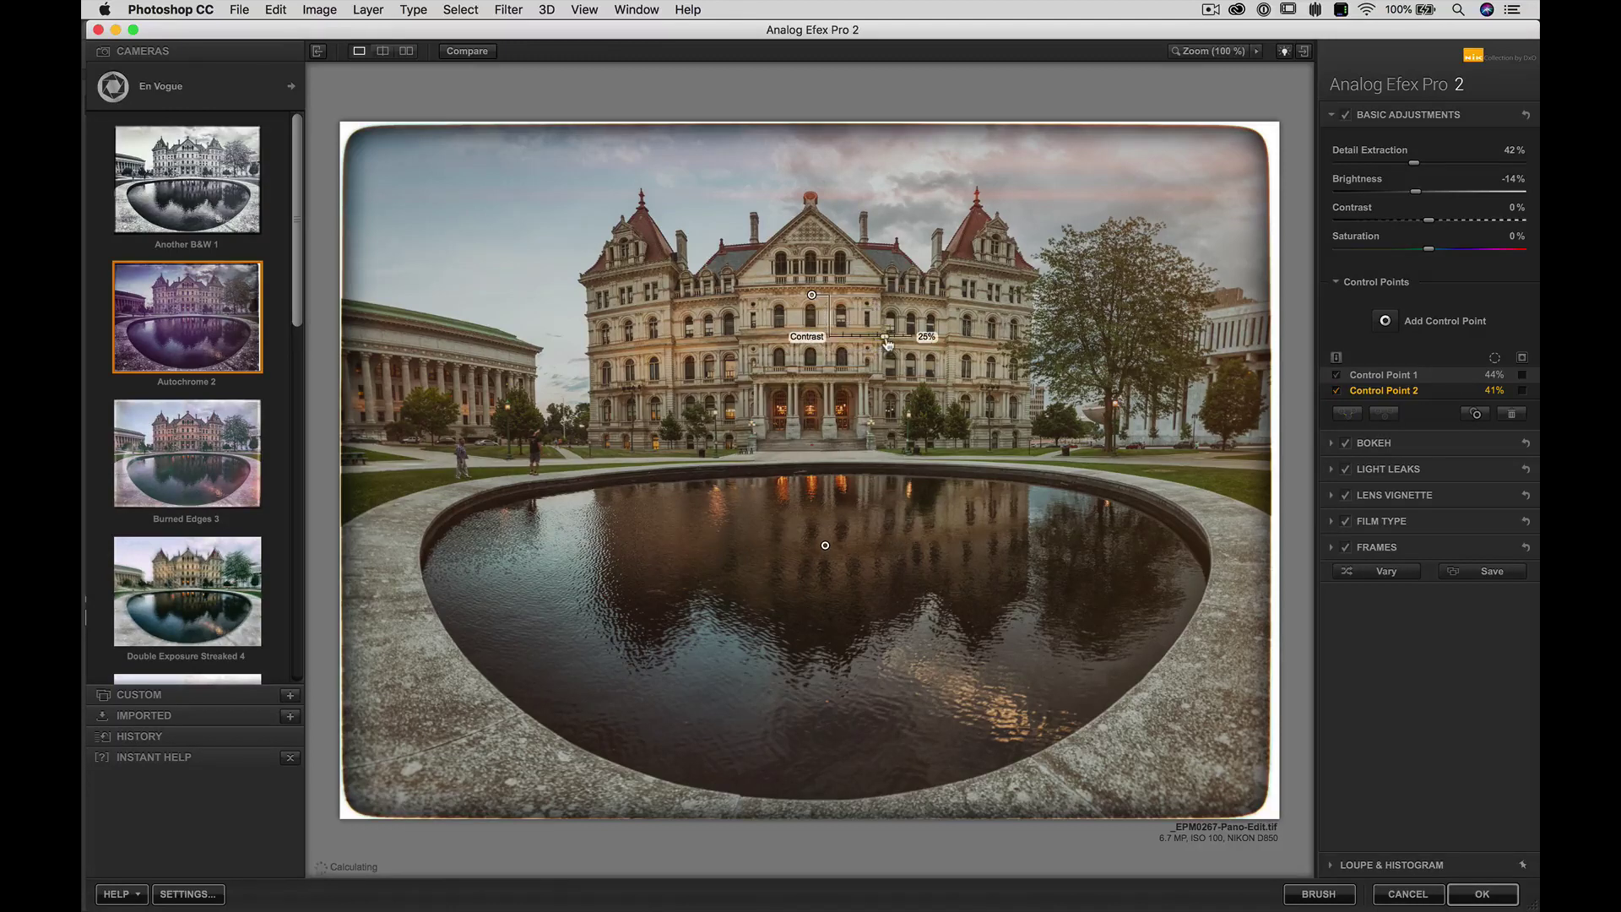
pyautogui.click(750, 214)
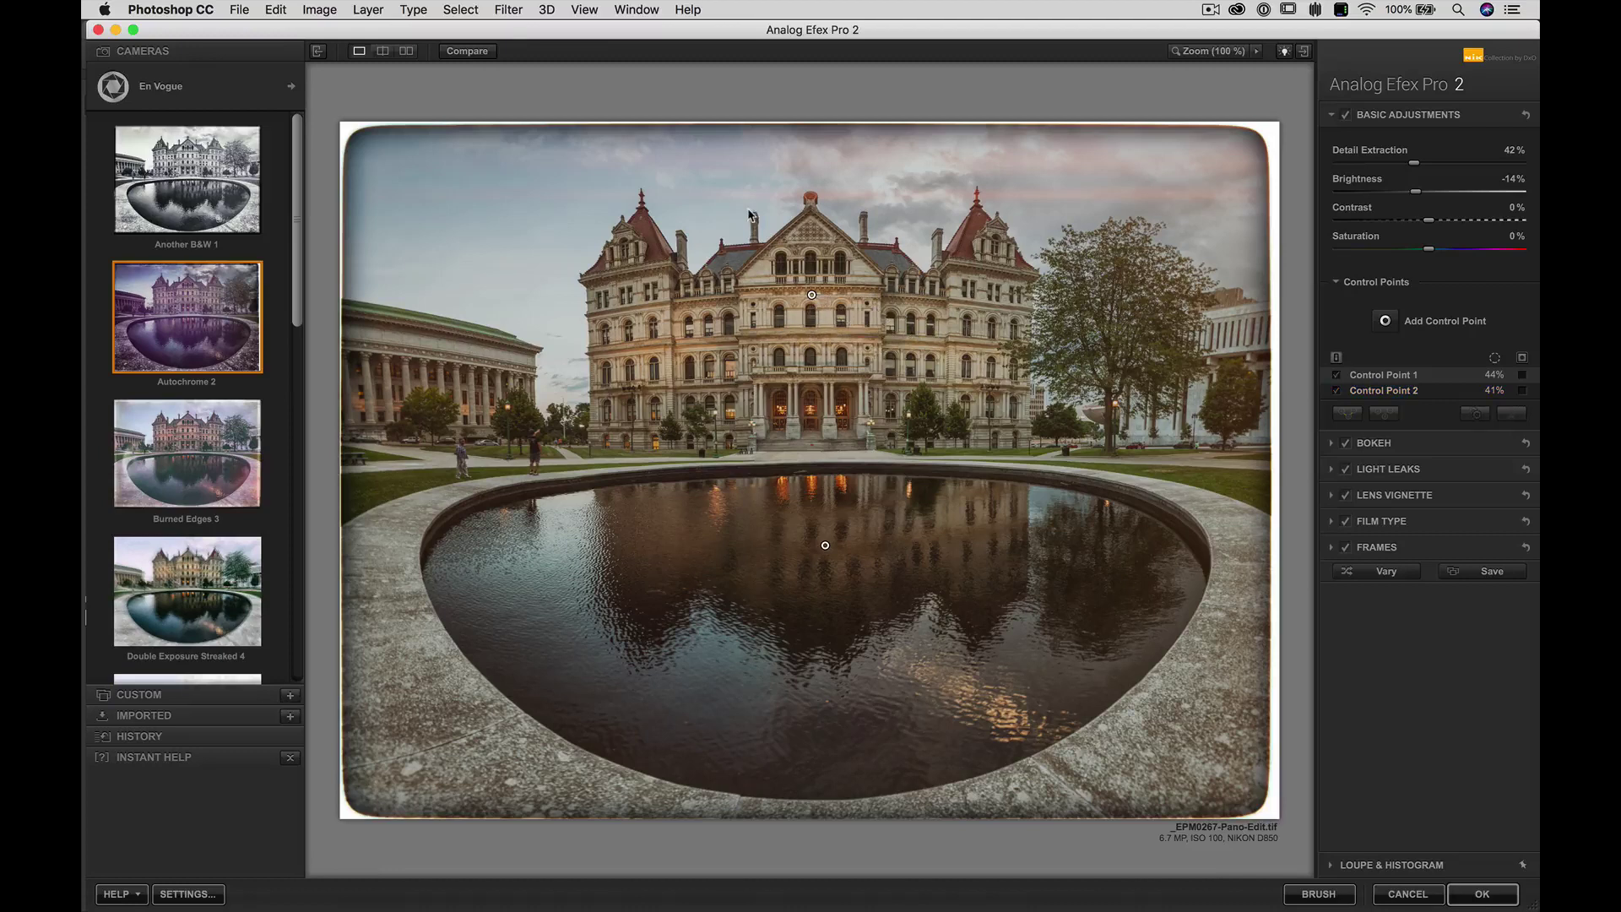
# Compare the finished effect with the original image.
pyautogui.click(479, 53)
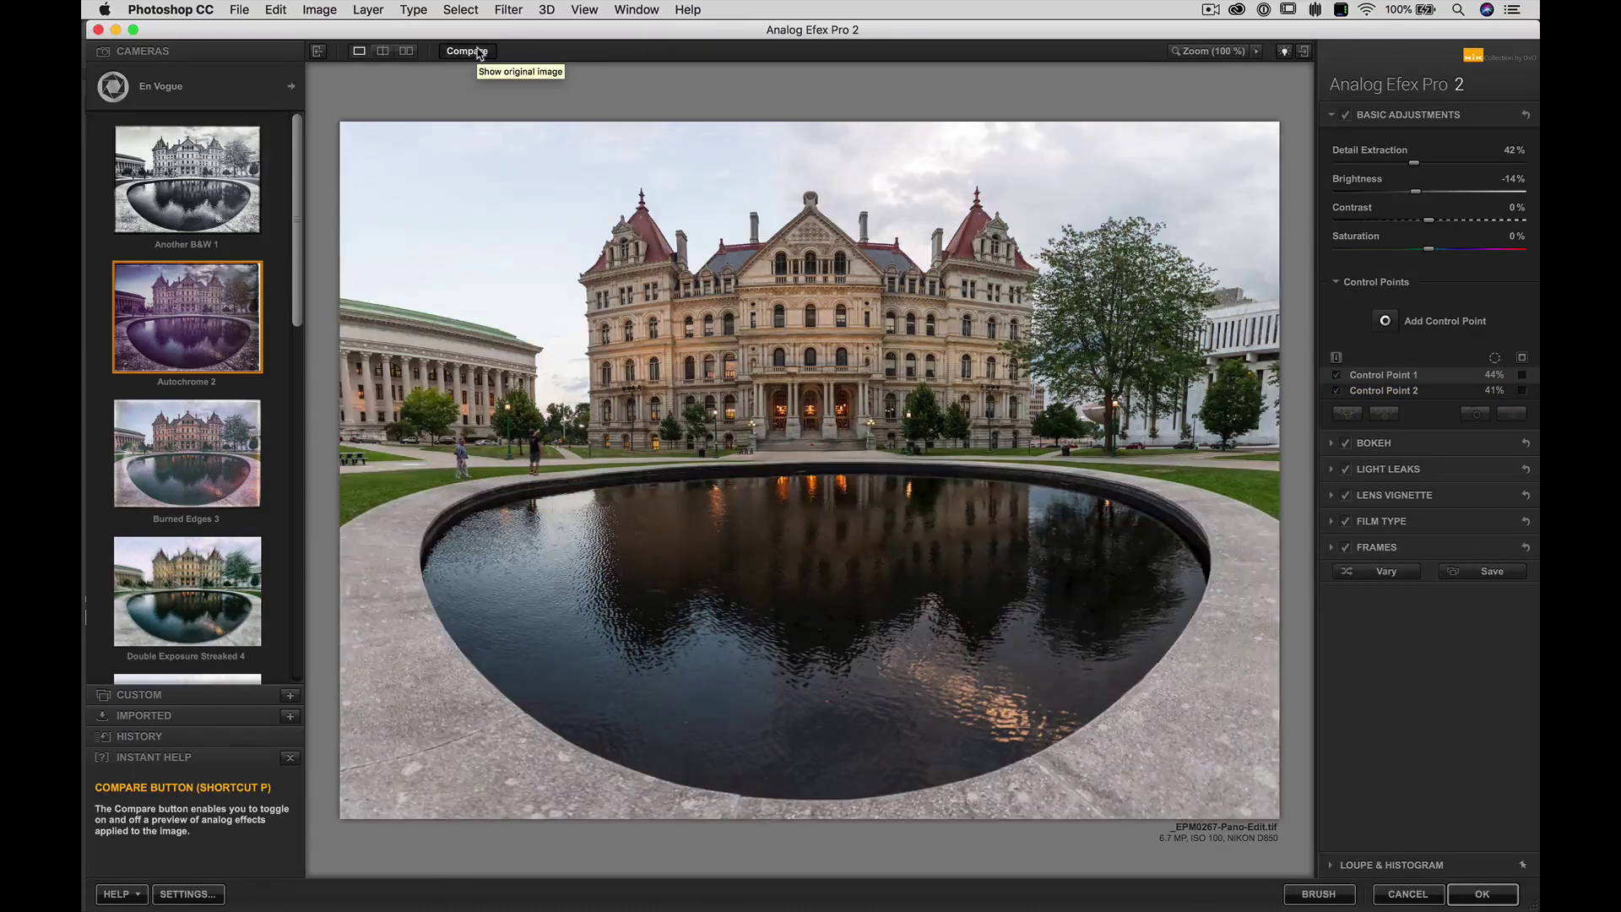
pyautogui.click(479, 53)
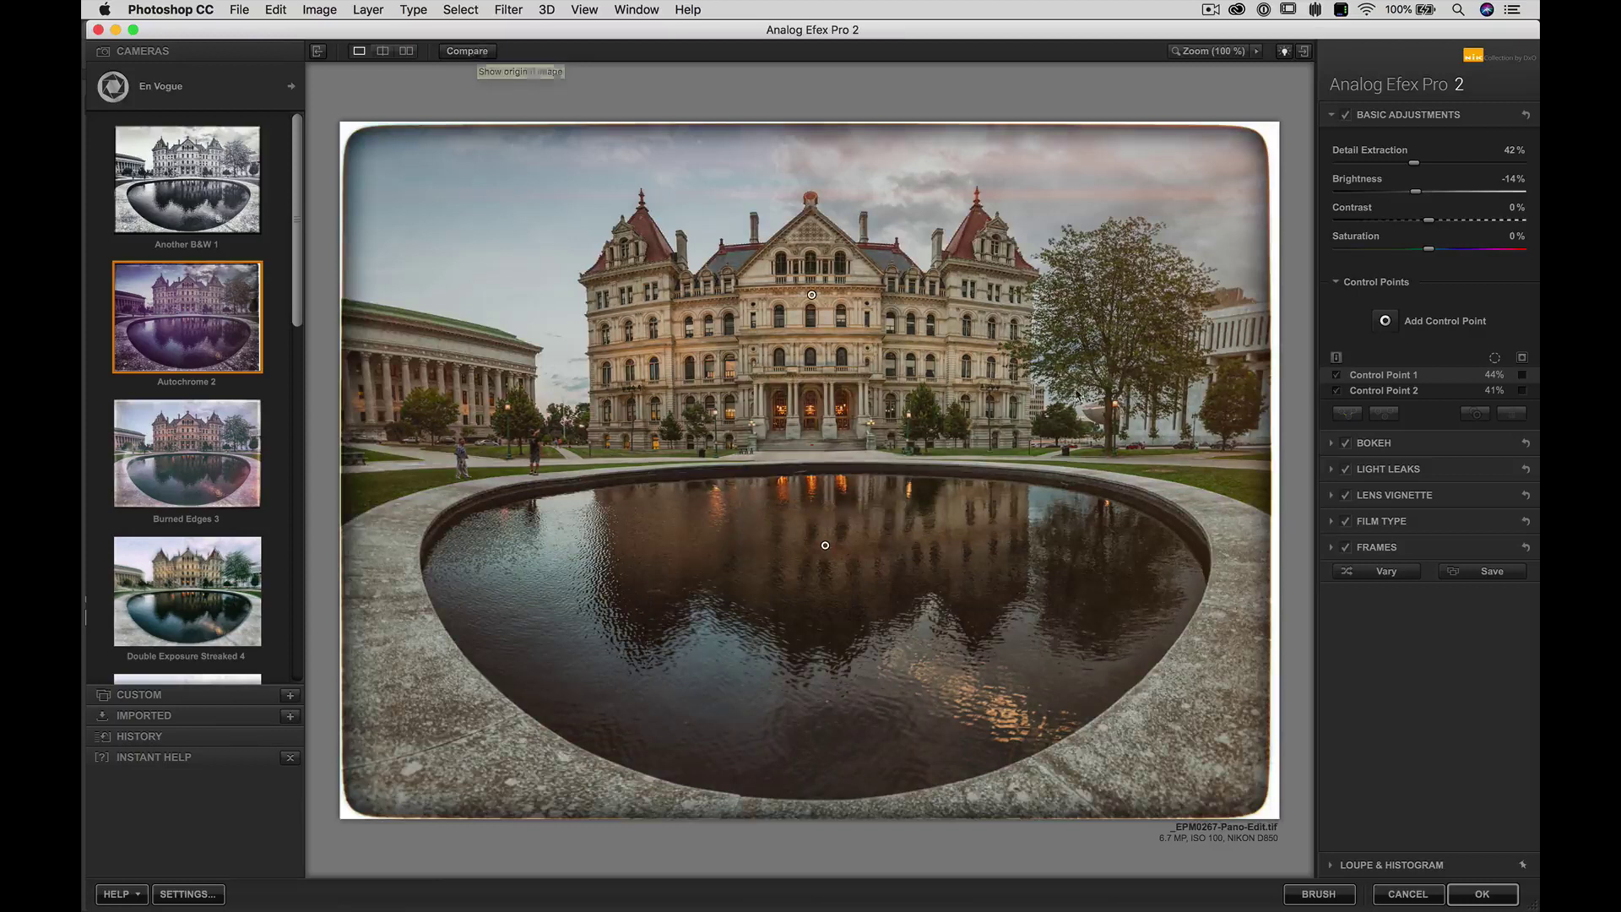
# Save the current settings as a custom preset named State Capital.
pyautogui.click(1479, 574)
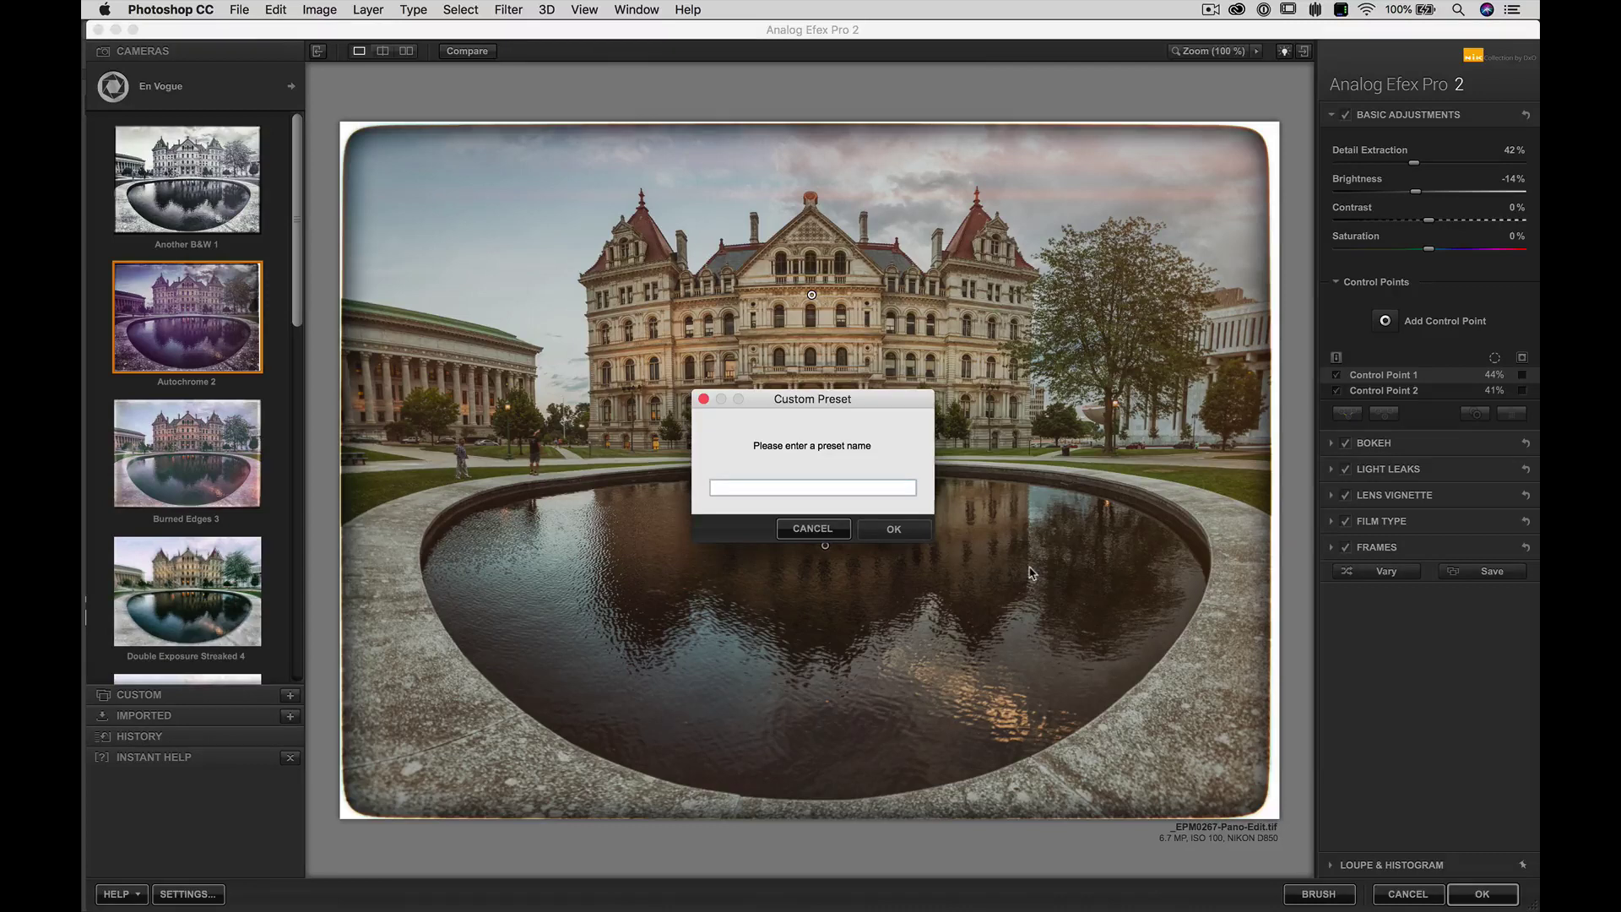
pyautogui.write('State Capital')
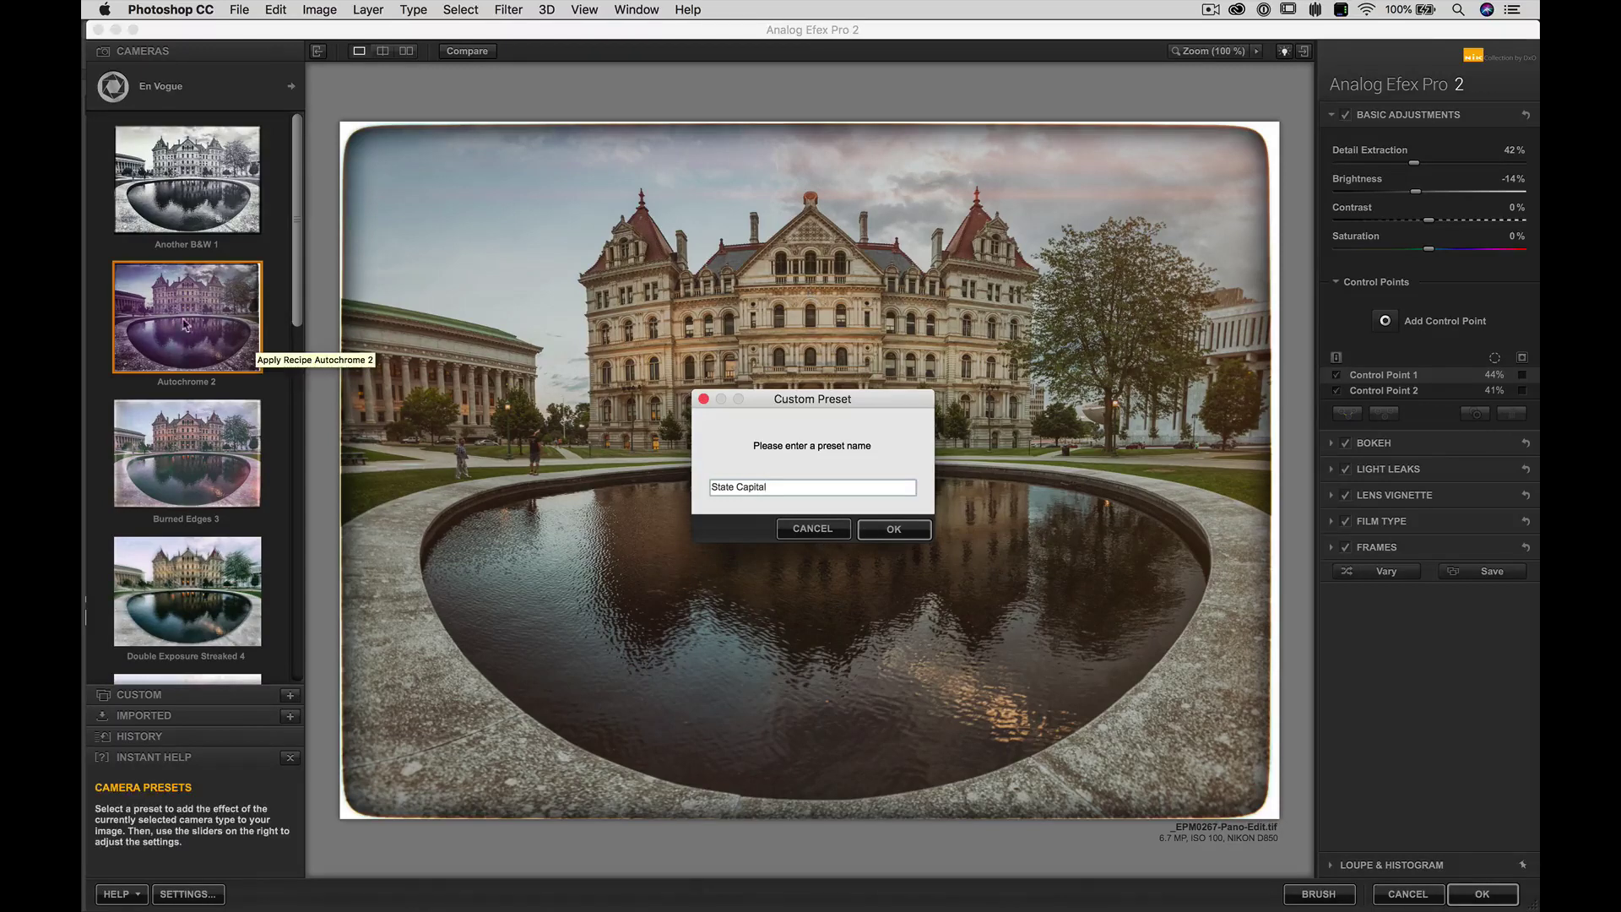
pyautogui.click(883, 532)
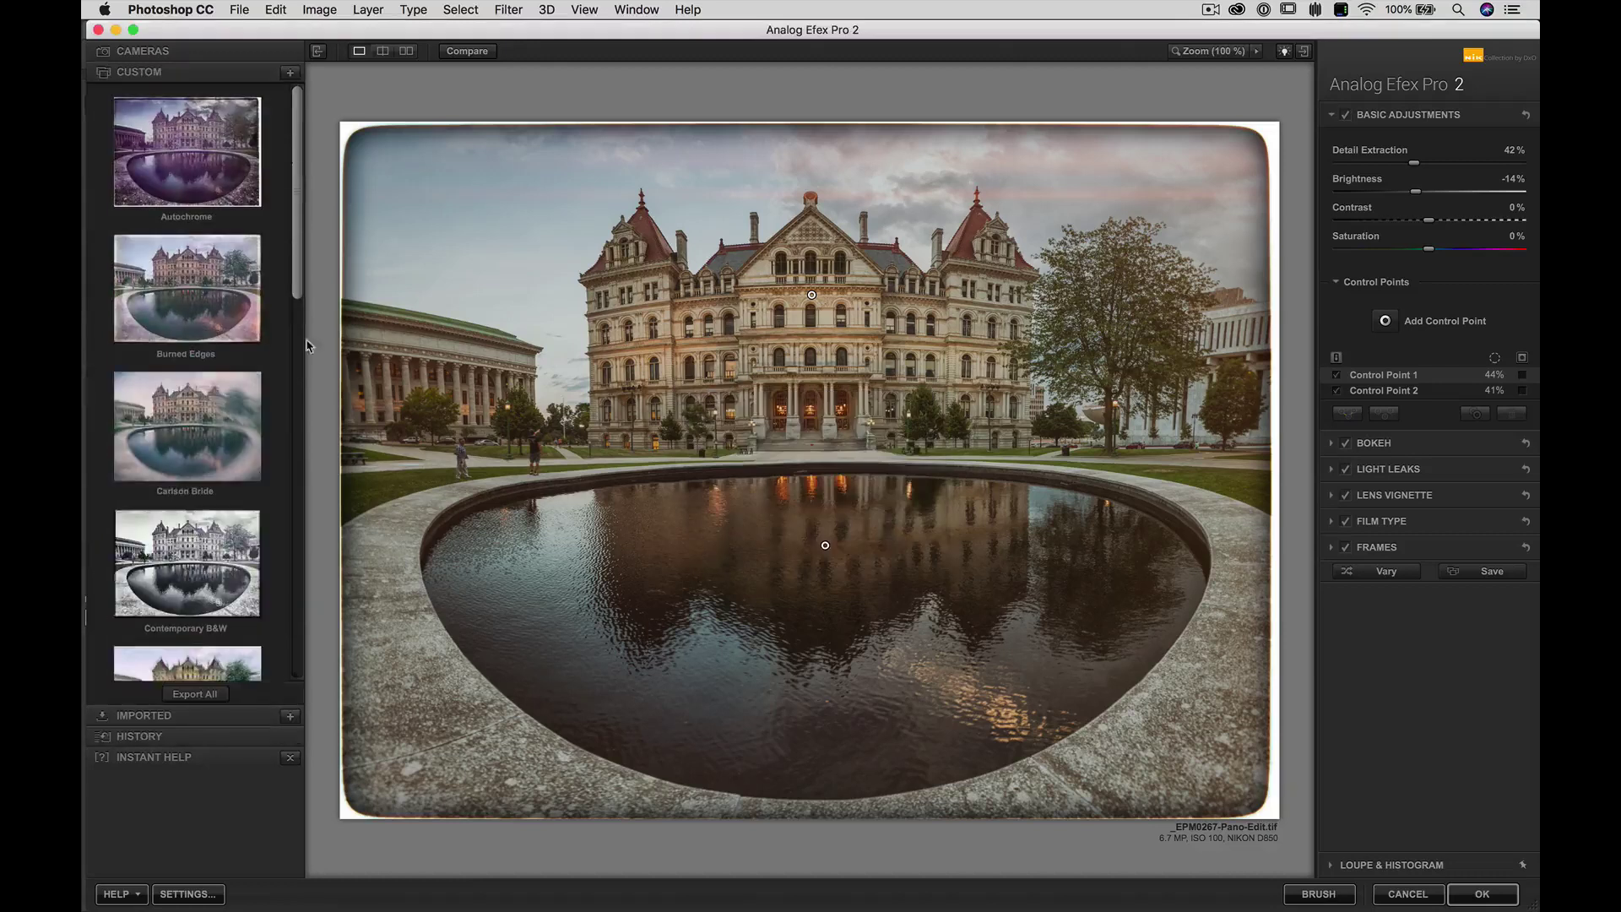
# Look through the camera and custom preset libraries to locate the saved State Capital preset.
pyautogui.click(196, 53)
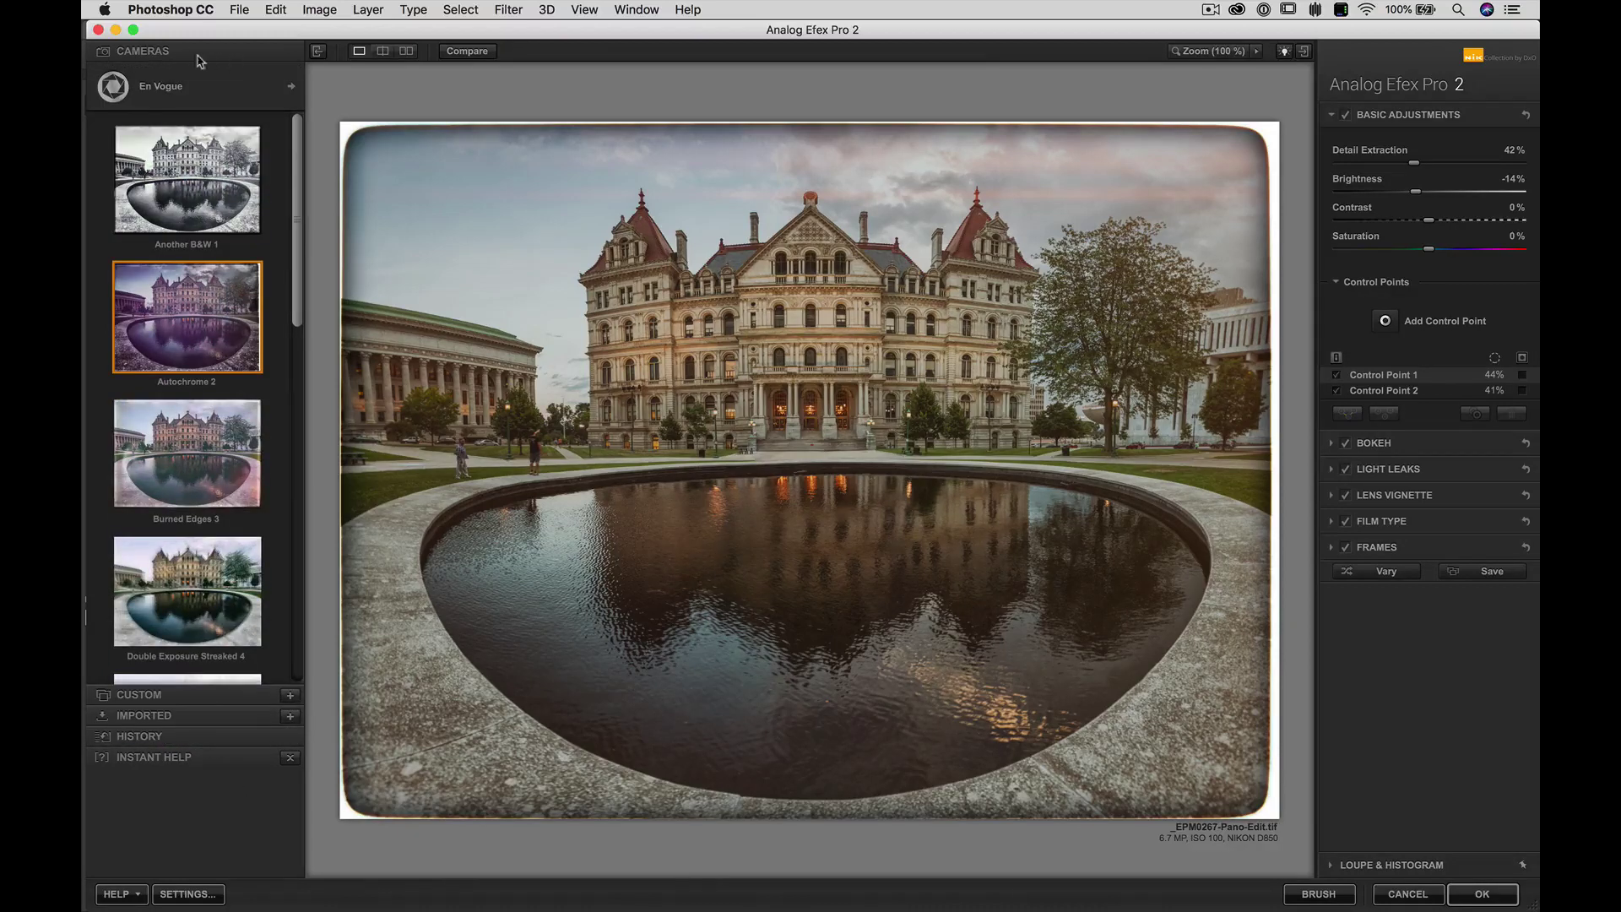
pyautogui.click(161, 698)
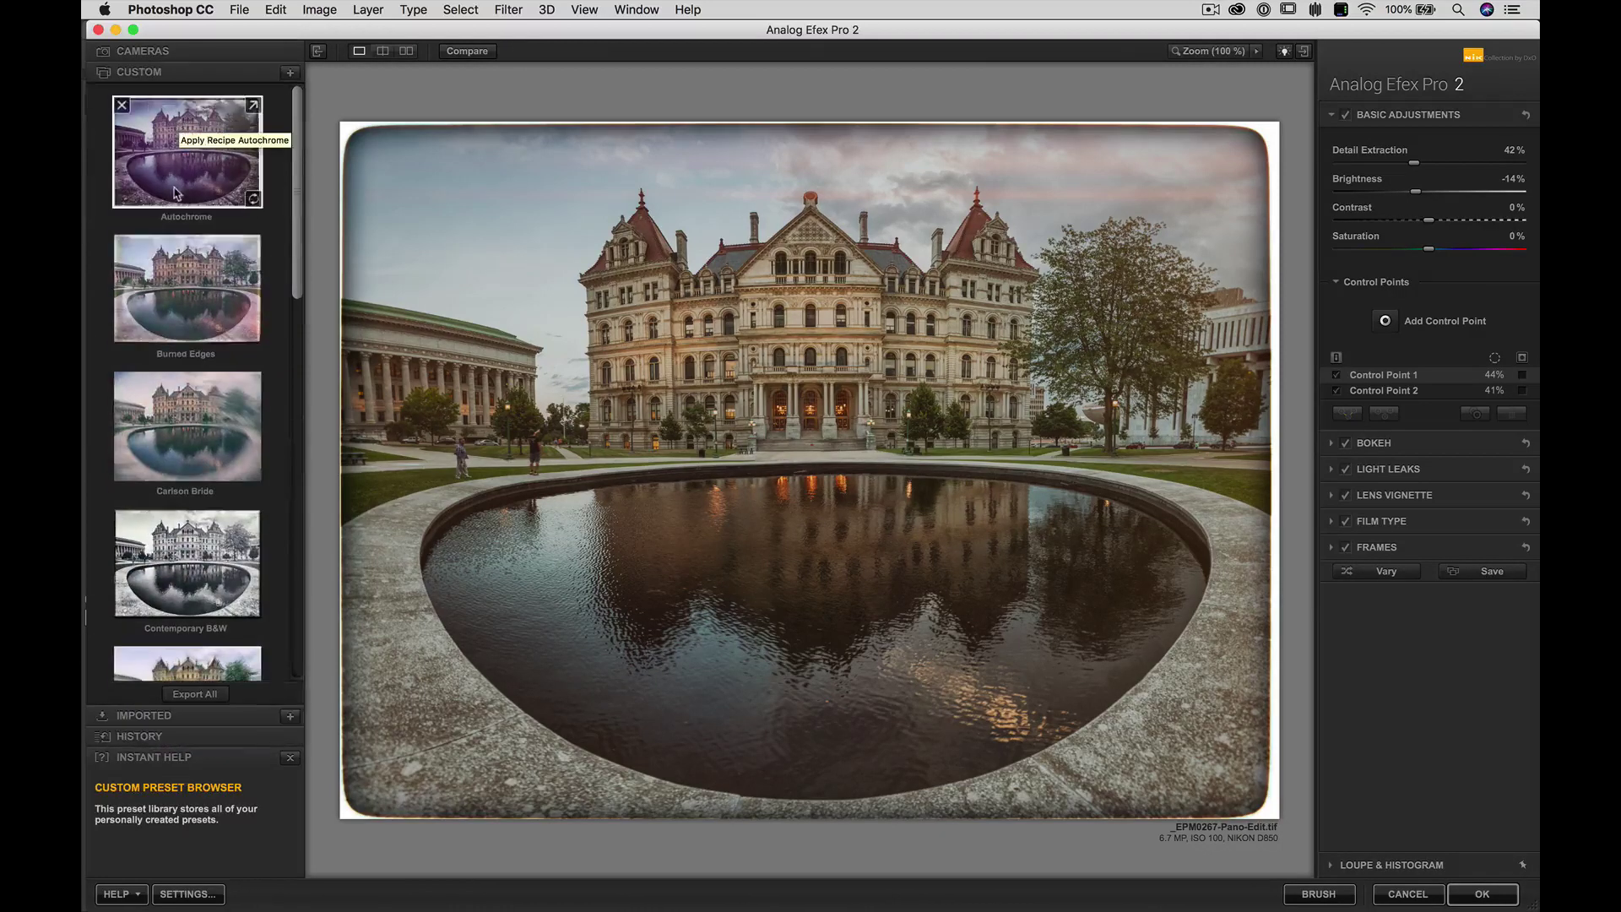
pyautogui.moveTo(294, 253)
pyautogui.mouseDown()
pyautogui.moveTo(304, 403)
pyautogui.moveTo(323, 261)
pyautogui.moveTo(305, 597)
pyautogui.mouseUp()
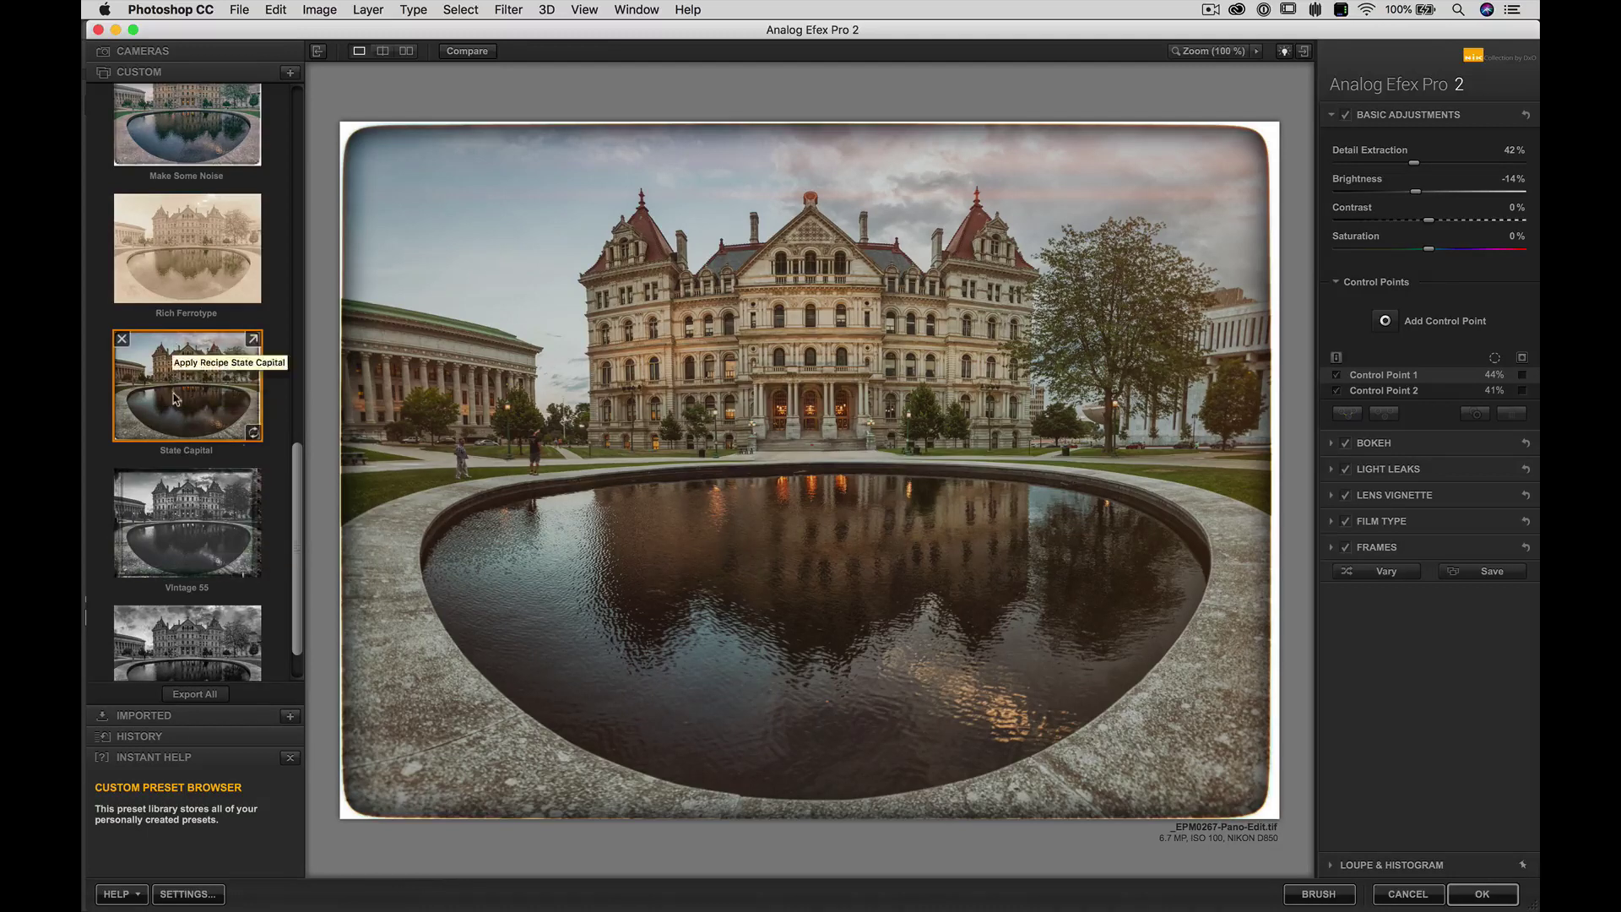
pyautogui.moveTo(300, 480); pyautogui.dragTo(300, 512)
pyautogui.scroll(3, 204, 454)
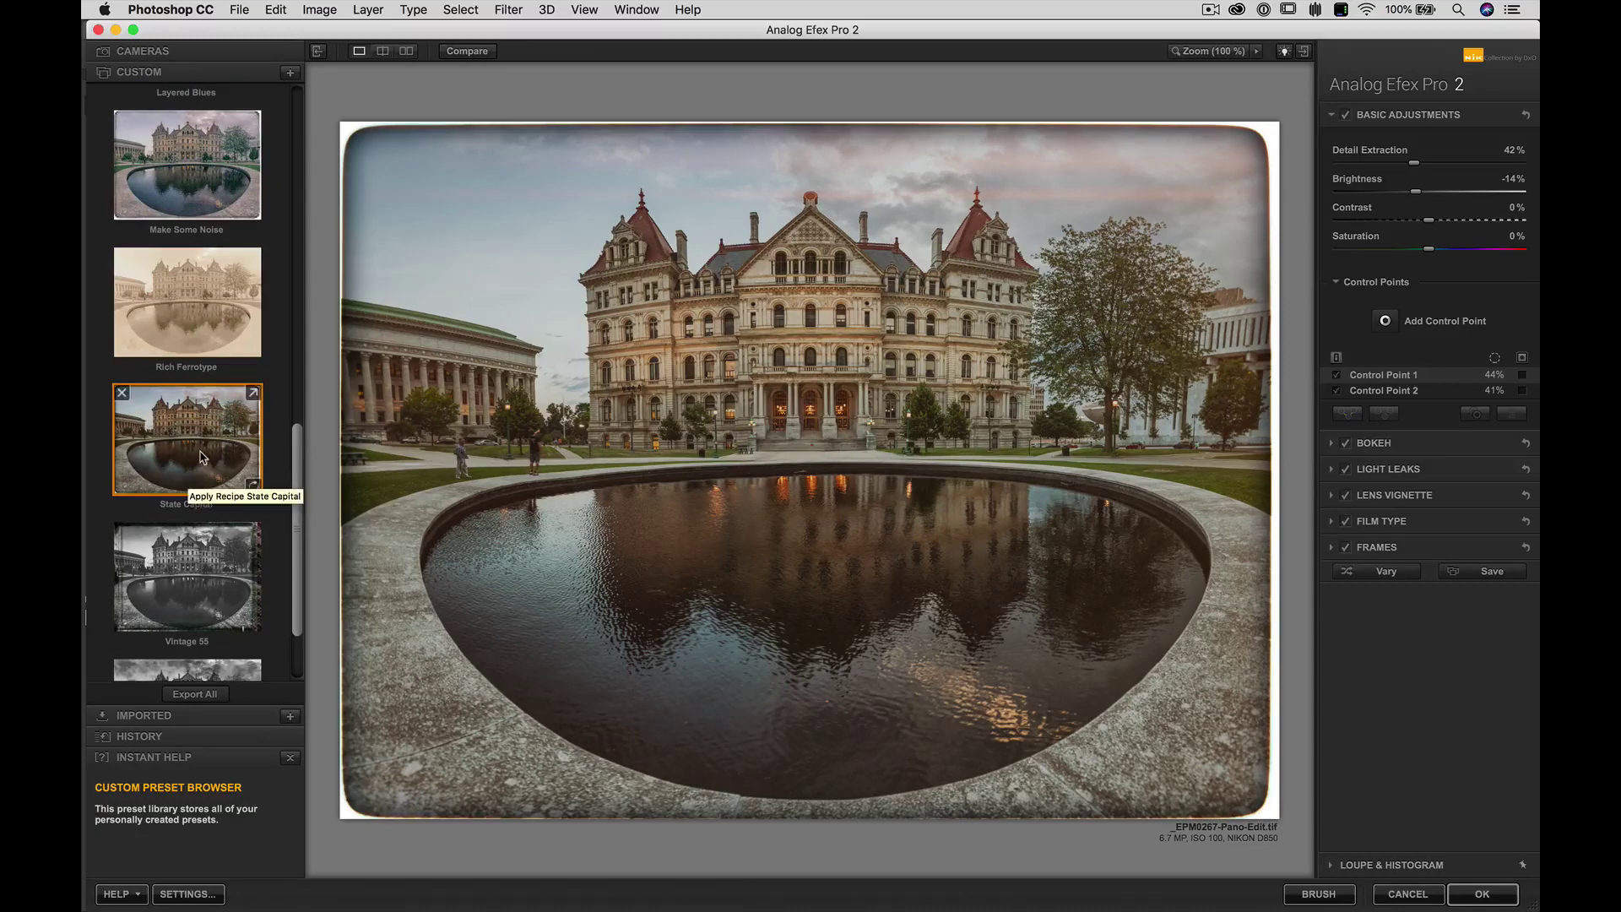
# Examine the imported preset library and the history of edits made in this session.
pyautogui.click(186, 718)
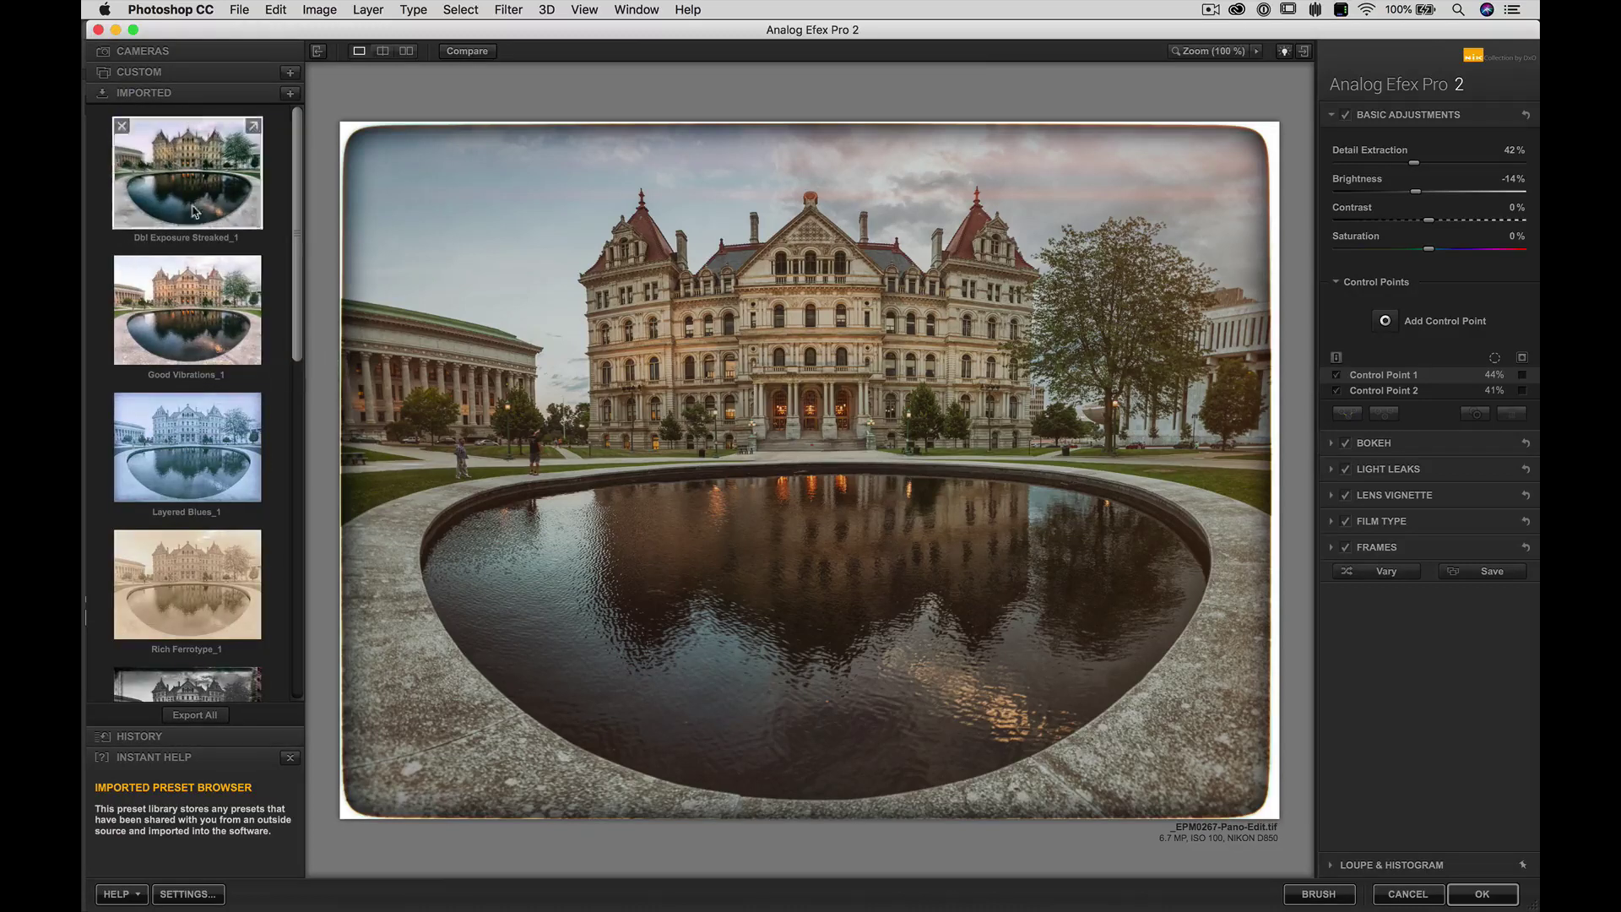
pyautogui.moveTo(300, 203)
pyautogui.mouseDown()
pyautogui.moveTo(292, 376)
pyautogui.moveTo(272, 189)
pyautogui.mouseUp()
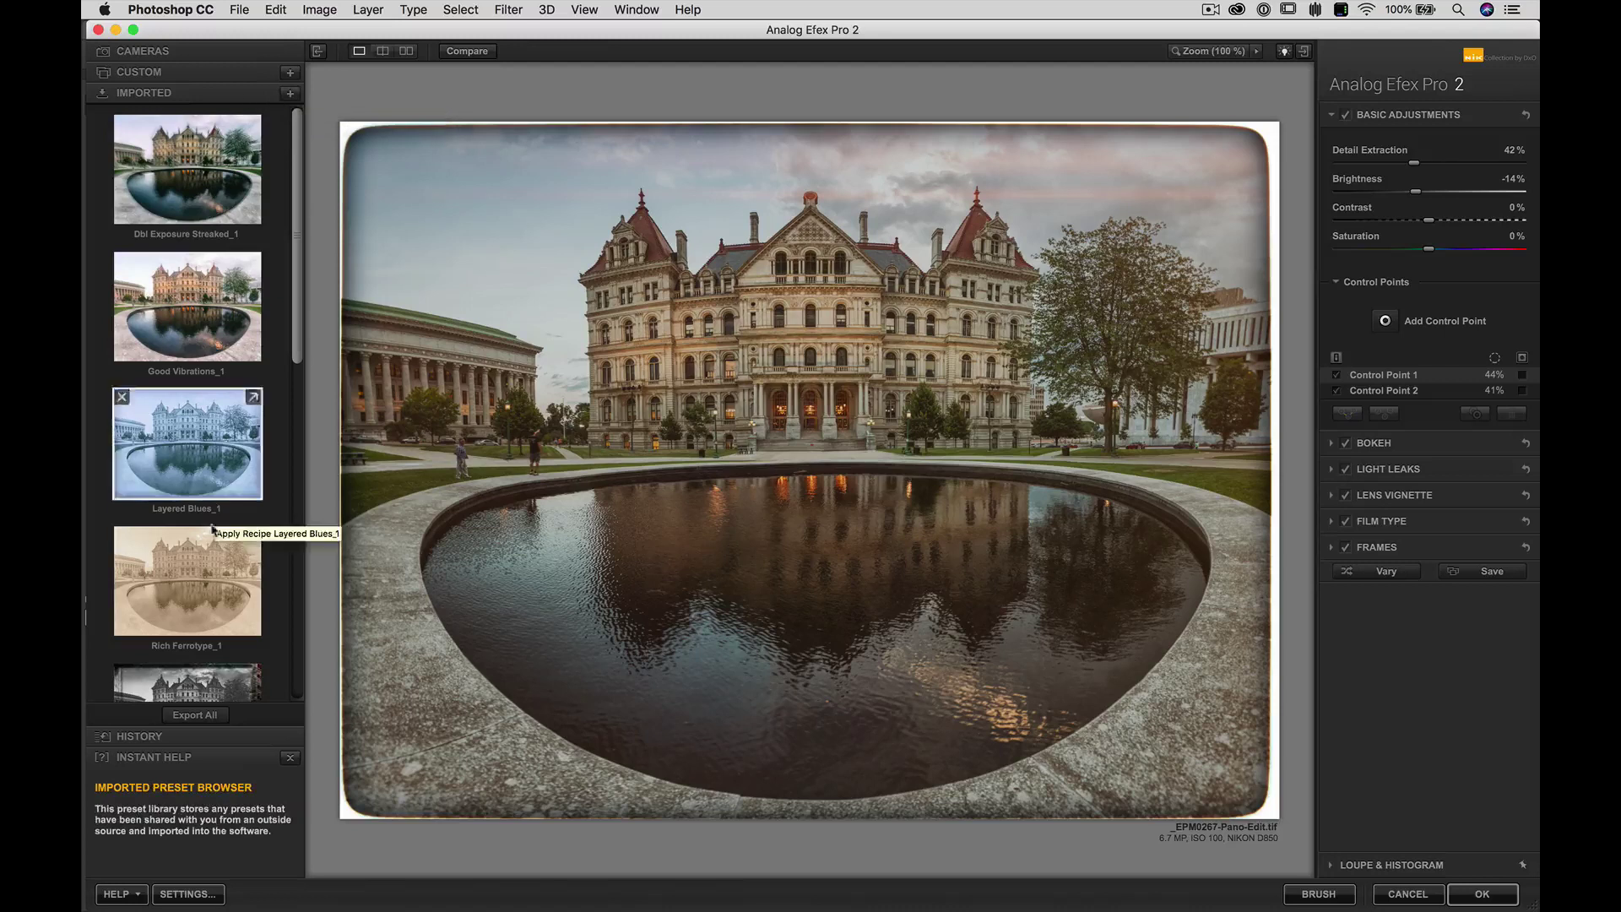
pyautogui.click(152, 736)
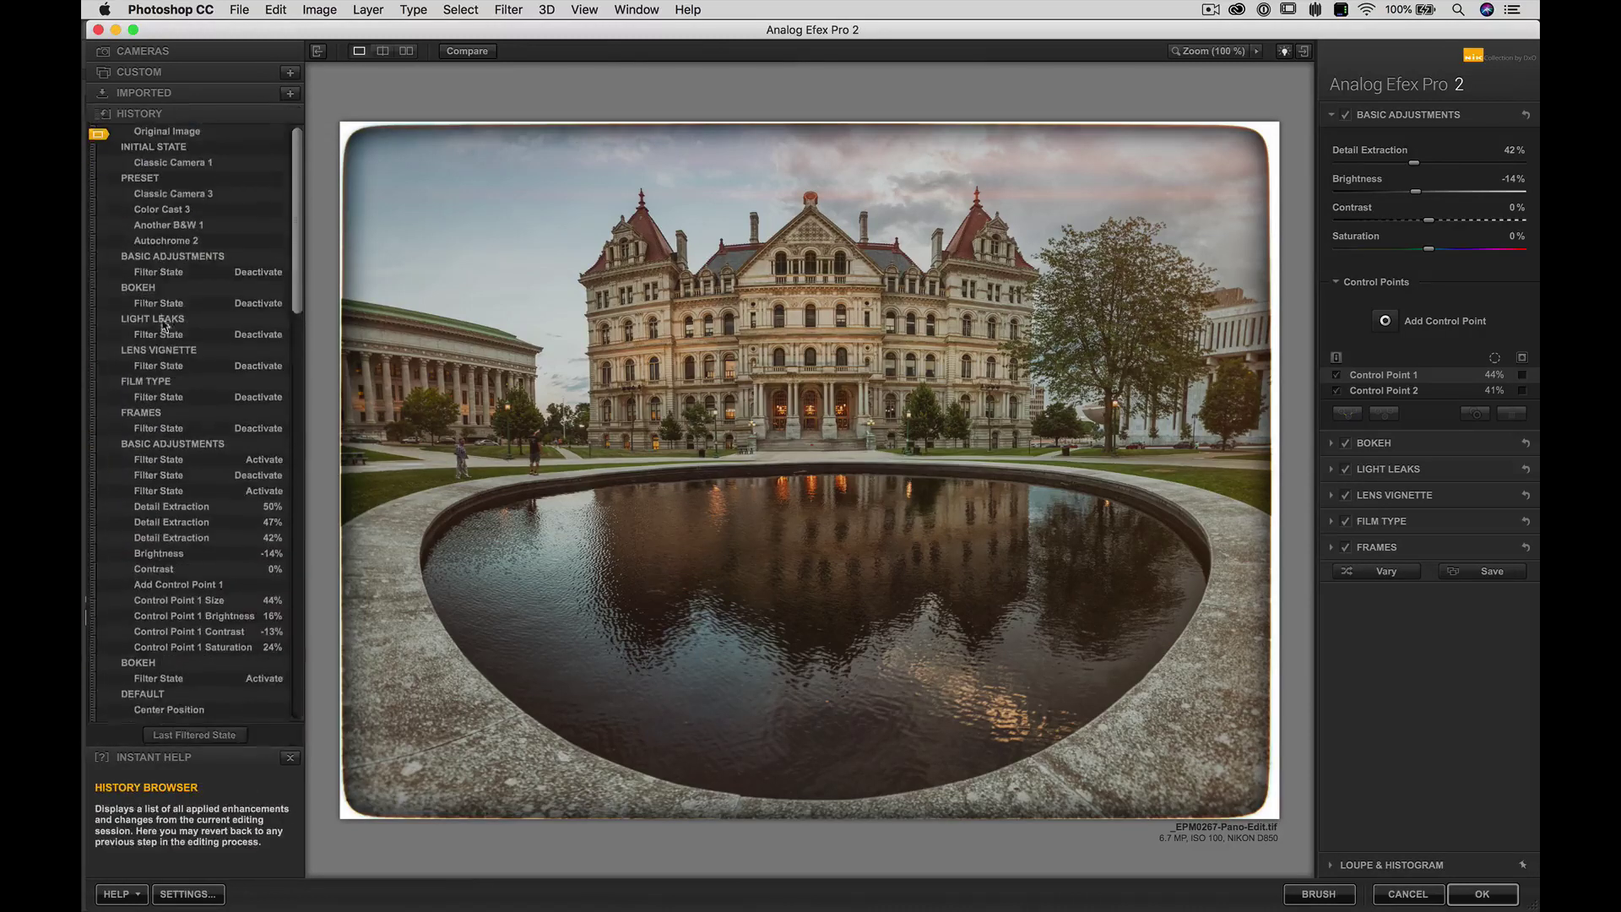
pyautogui.moveTo(297, 226); pyautogui.dragTo(299, 160)
pyautogui.click(144, 93)
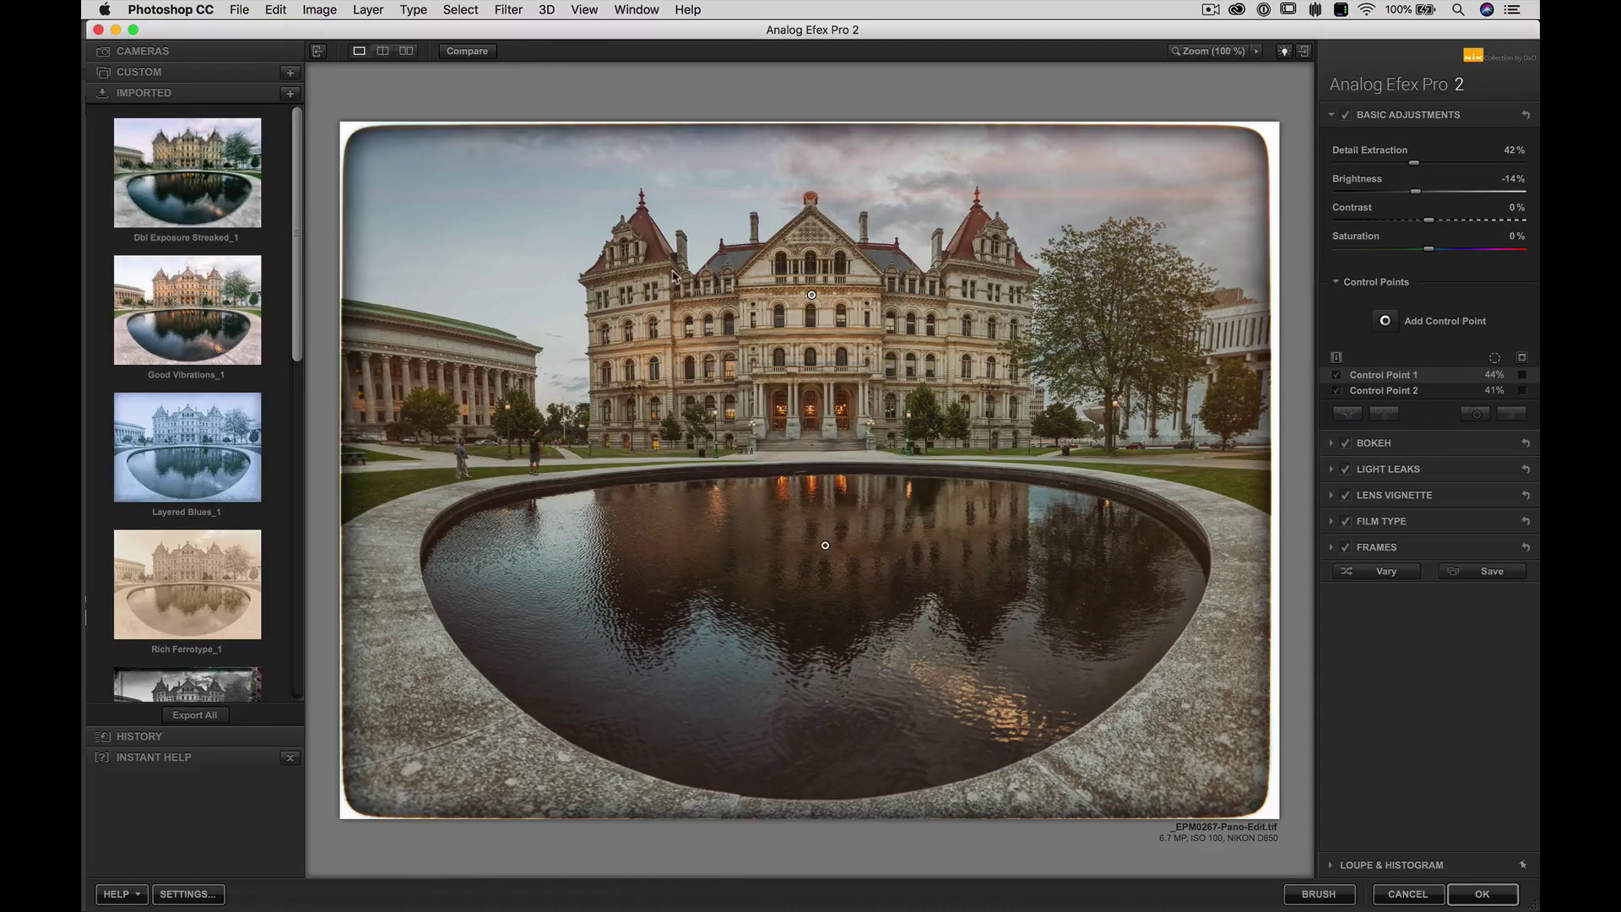
# Apply the effect to the panorama in Photoshop, compare it with the original by hiding and reshowing the State Capital layer, and uncover the image.
pyautogui.click(1477, 896)
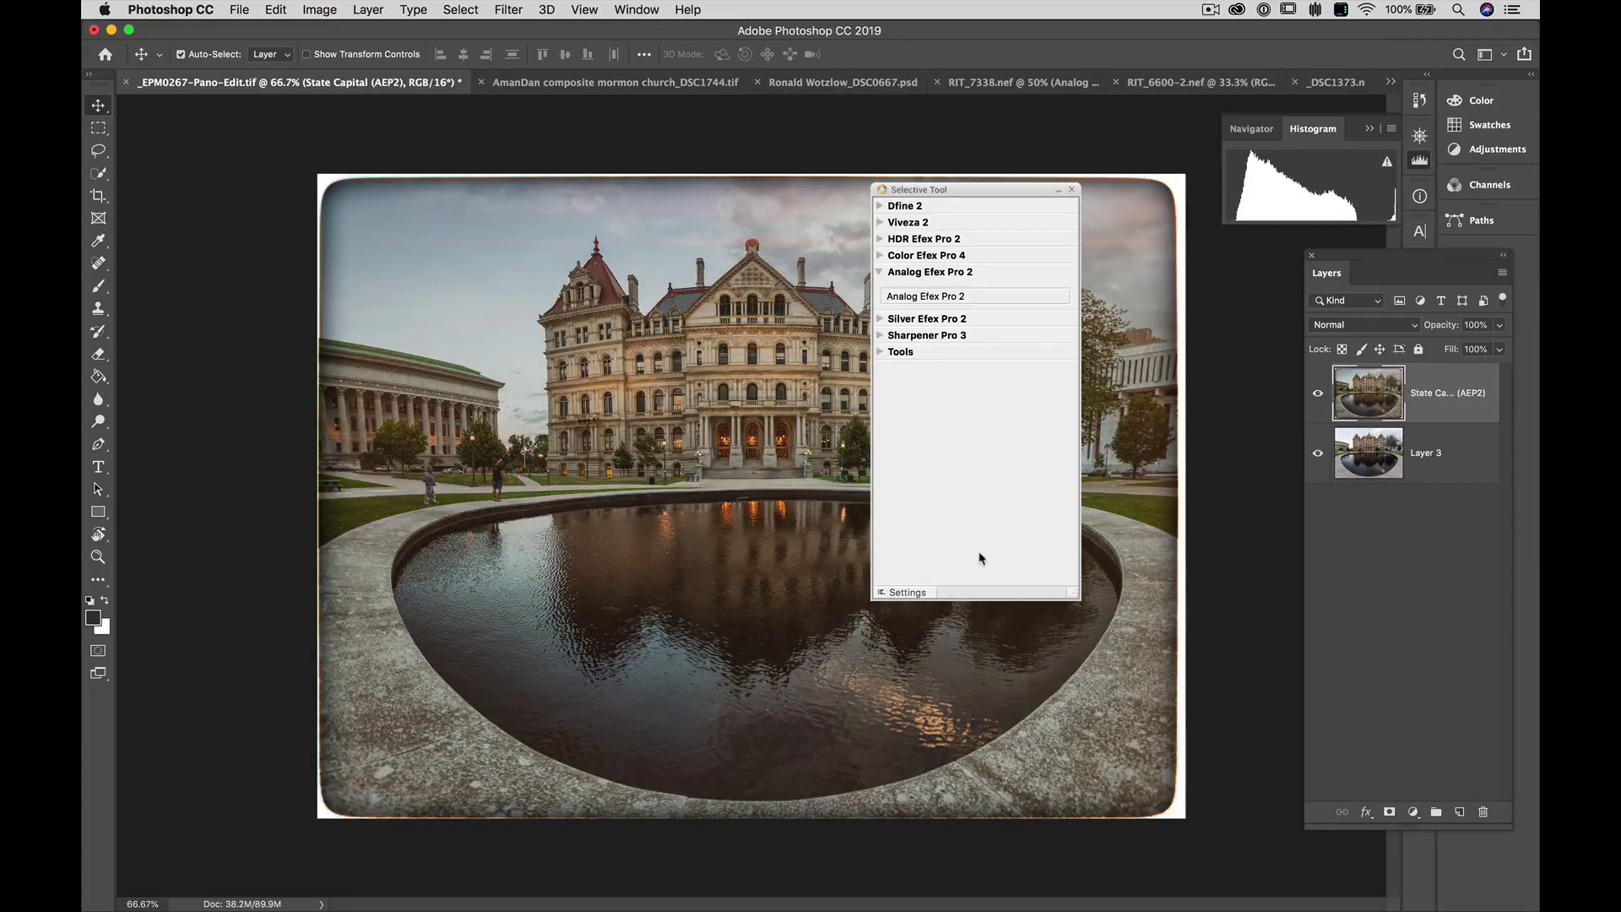
pyautogui.click(1380, 469)
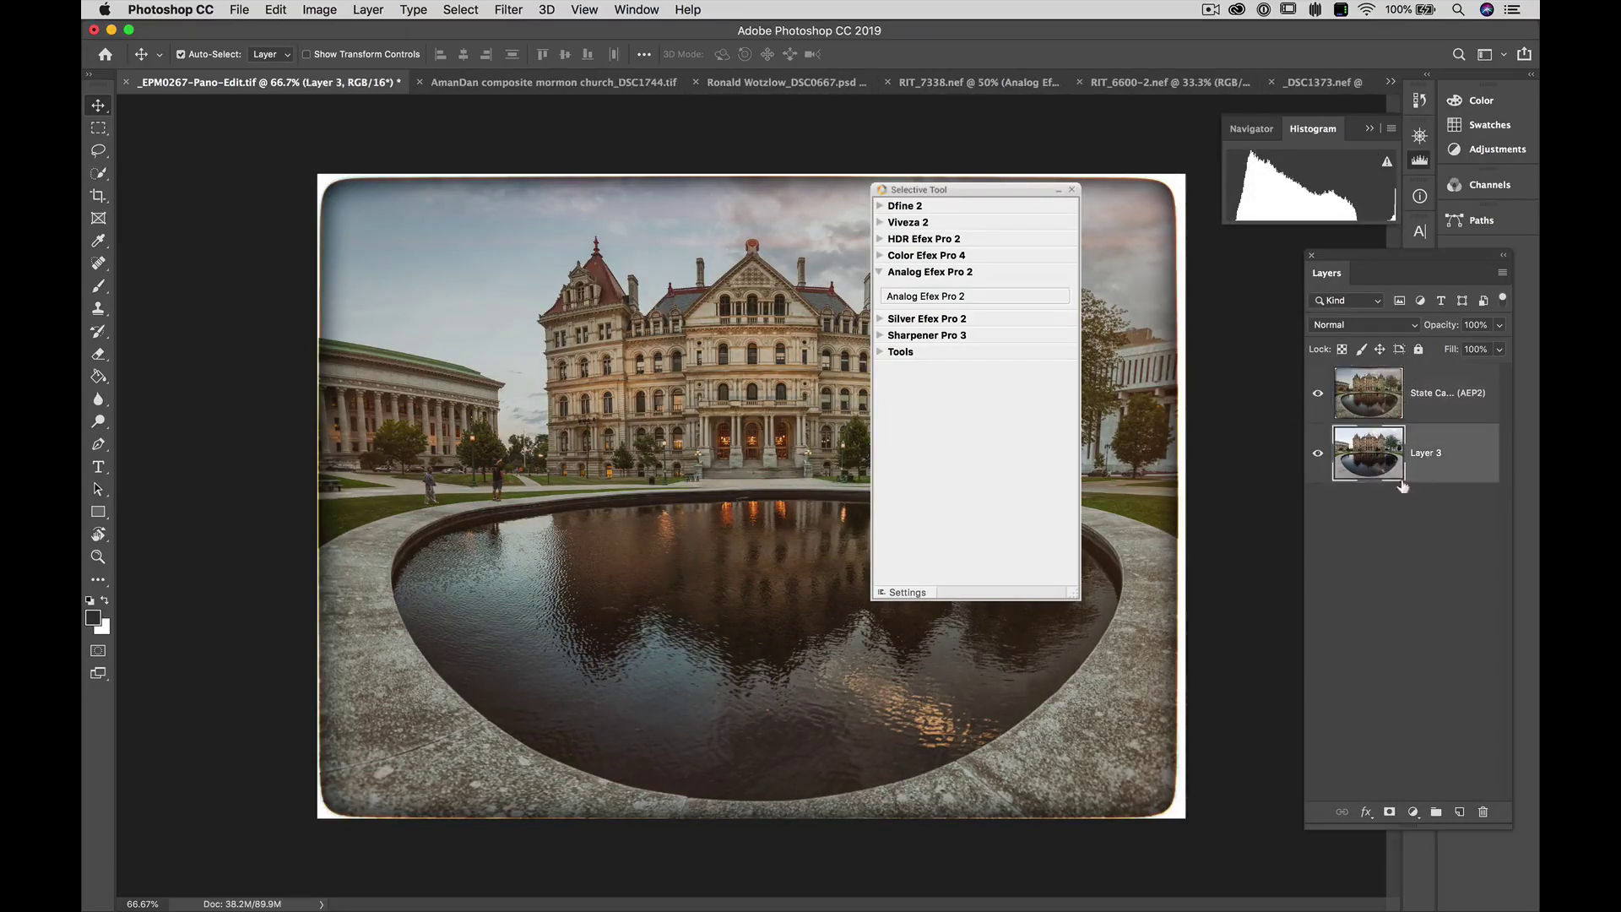
pyautogui.click(1317, 393)
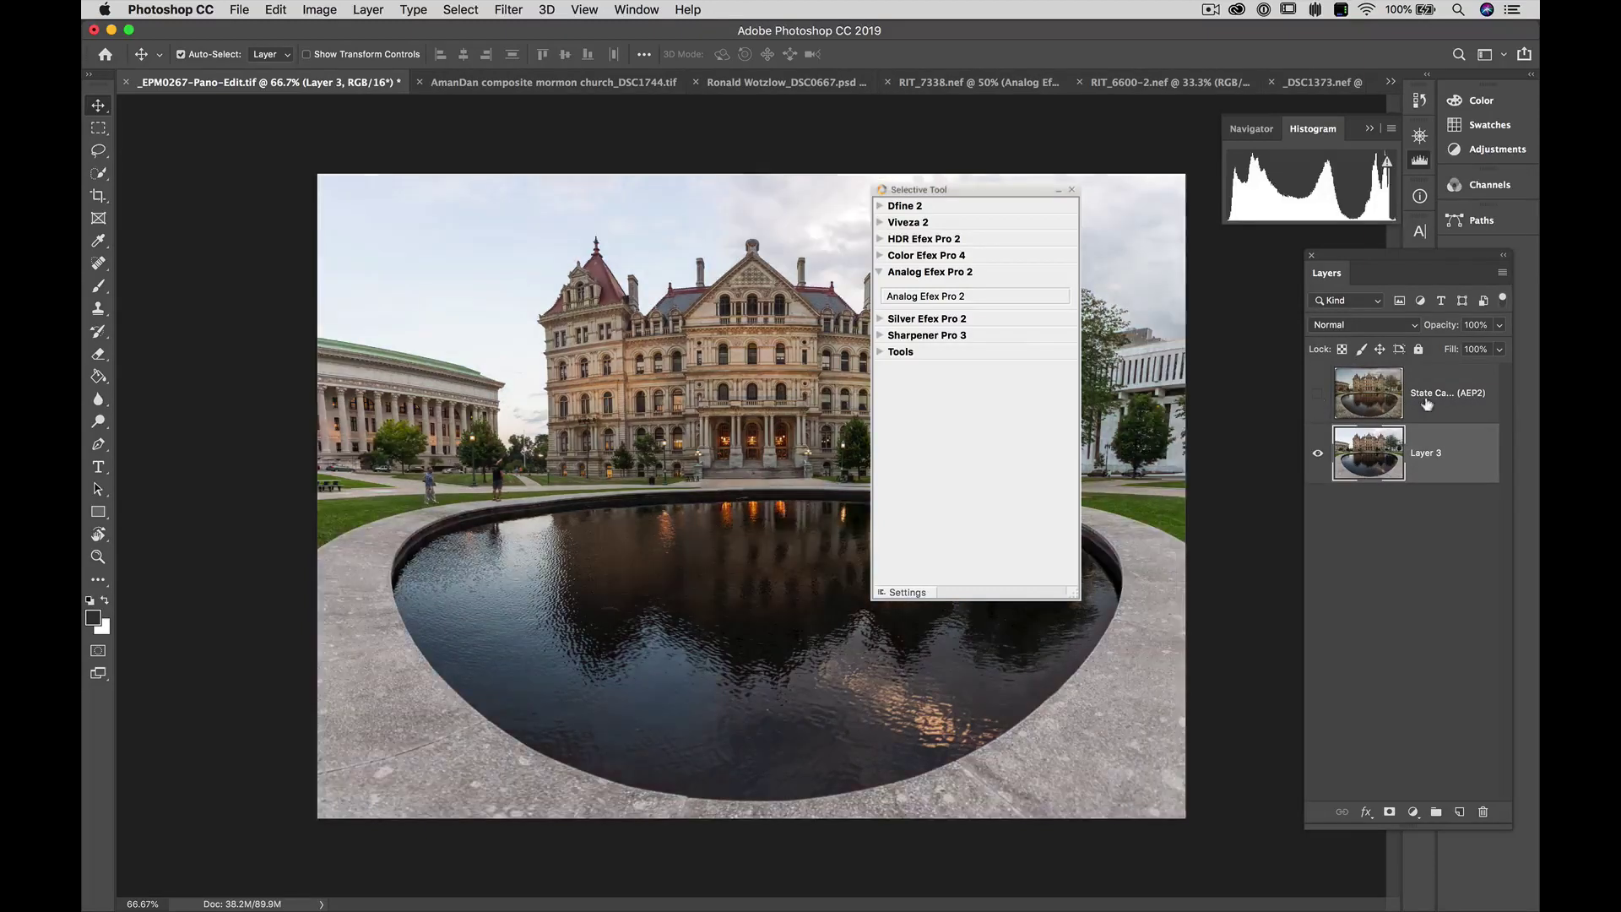
pyautogui.click(1319, 395)
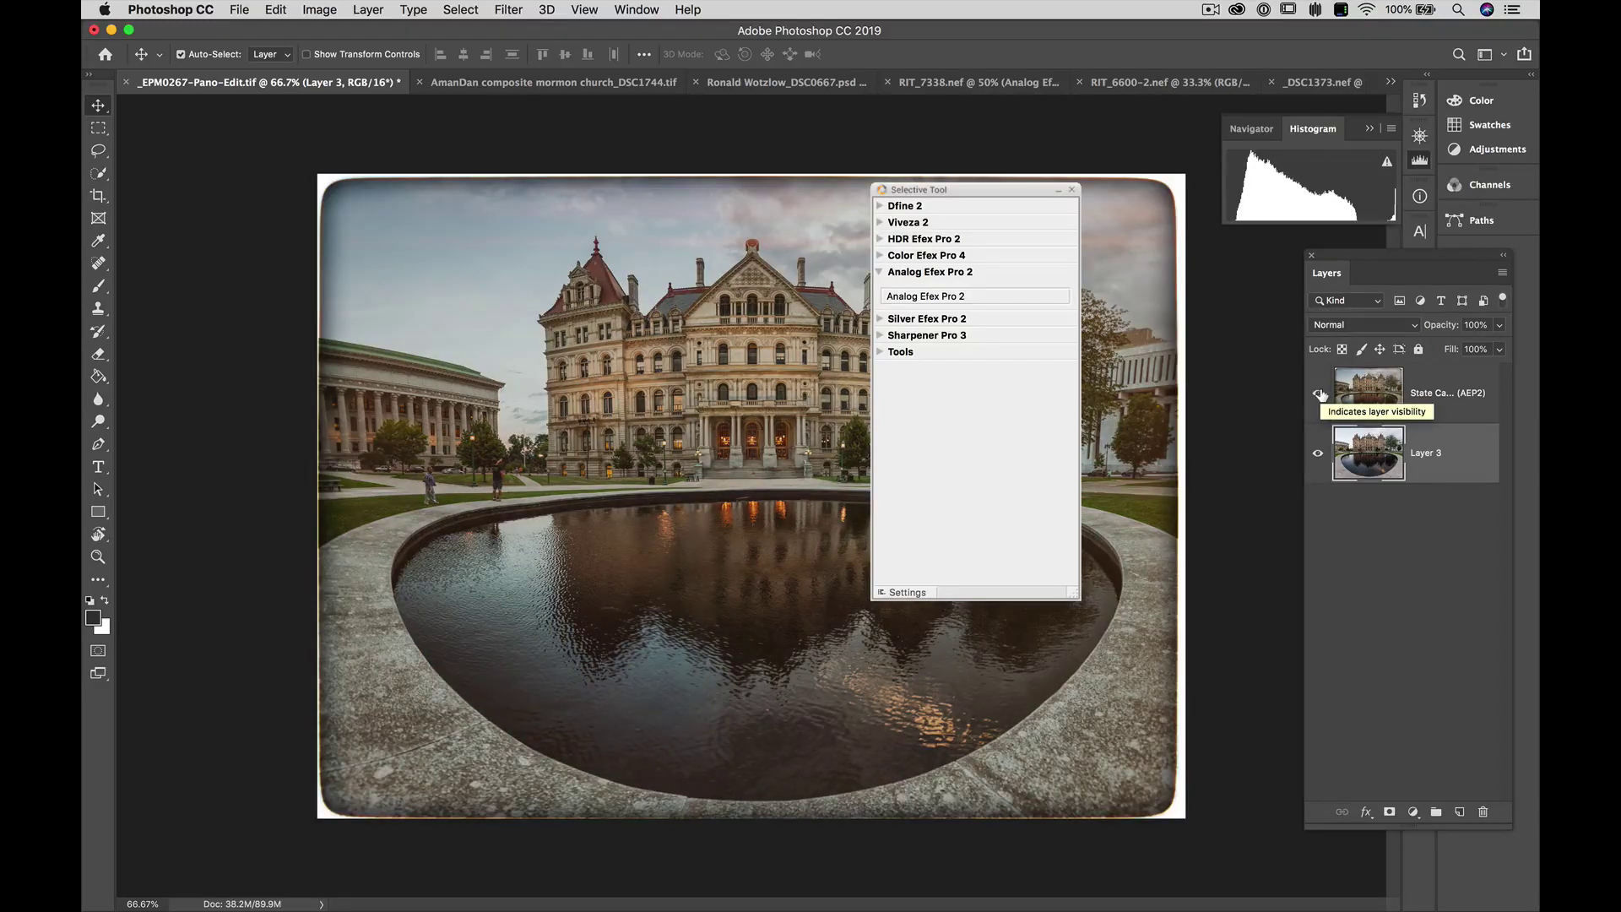
pyautogui.moveTo(955, 191); pyautogui.dragTo(1209, 270)
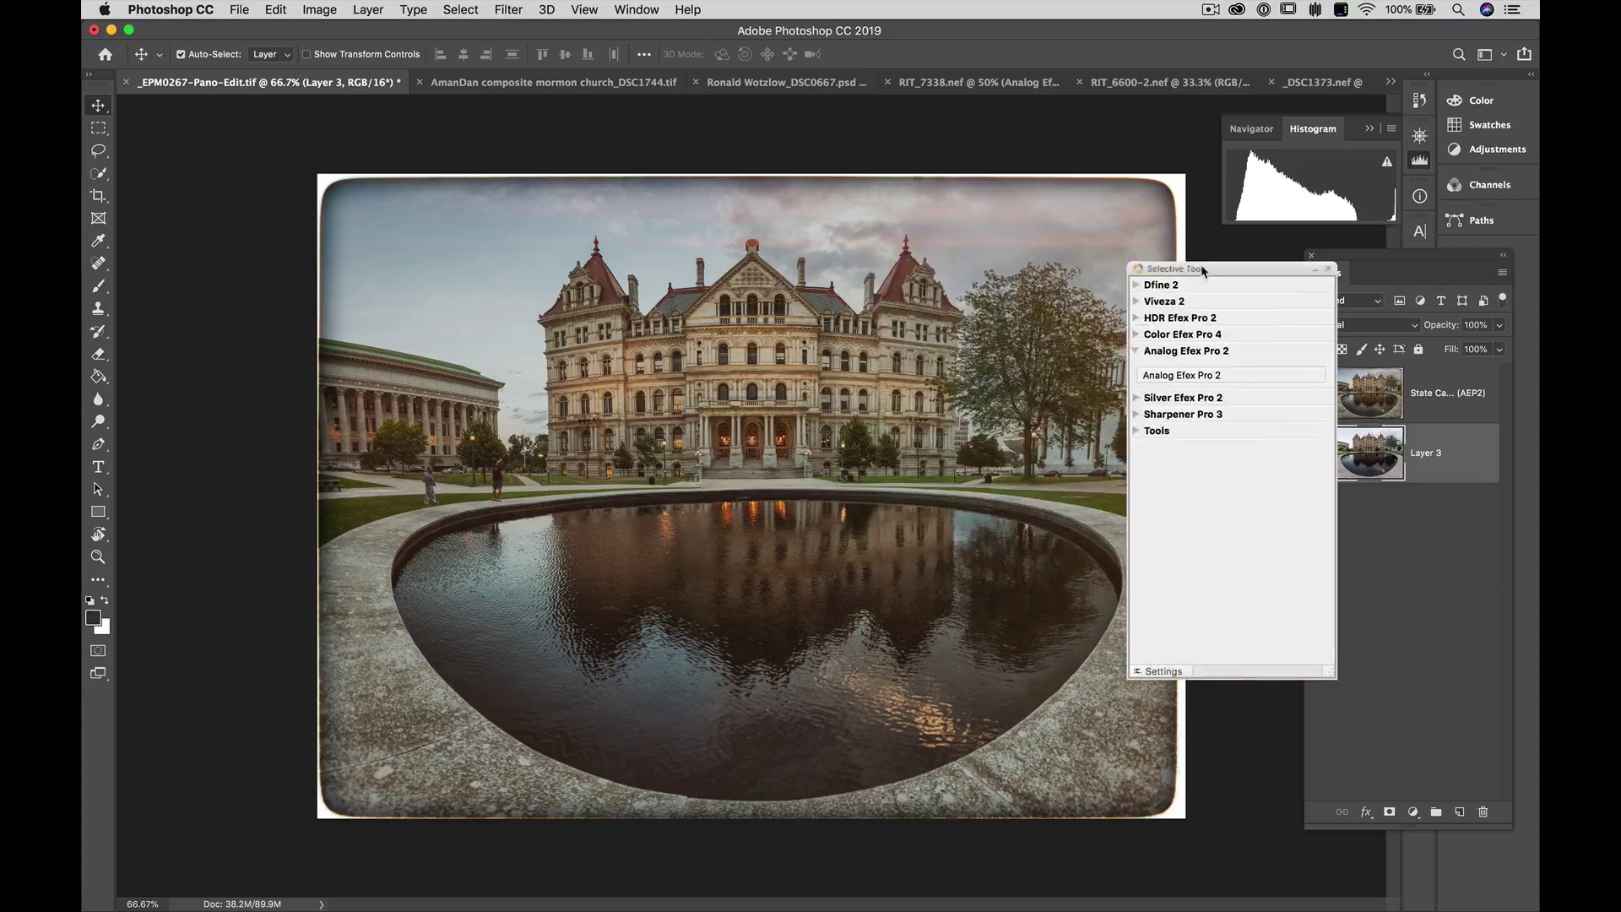
# Compare the panorama with the mormon church composite document, ending with the church image open.
pyautogui.click(454, 84)
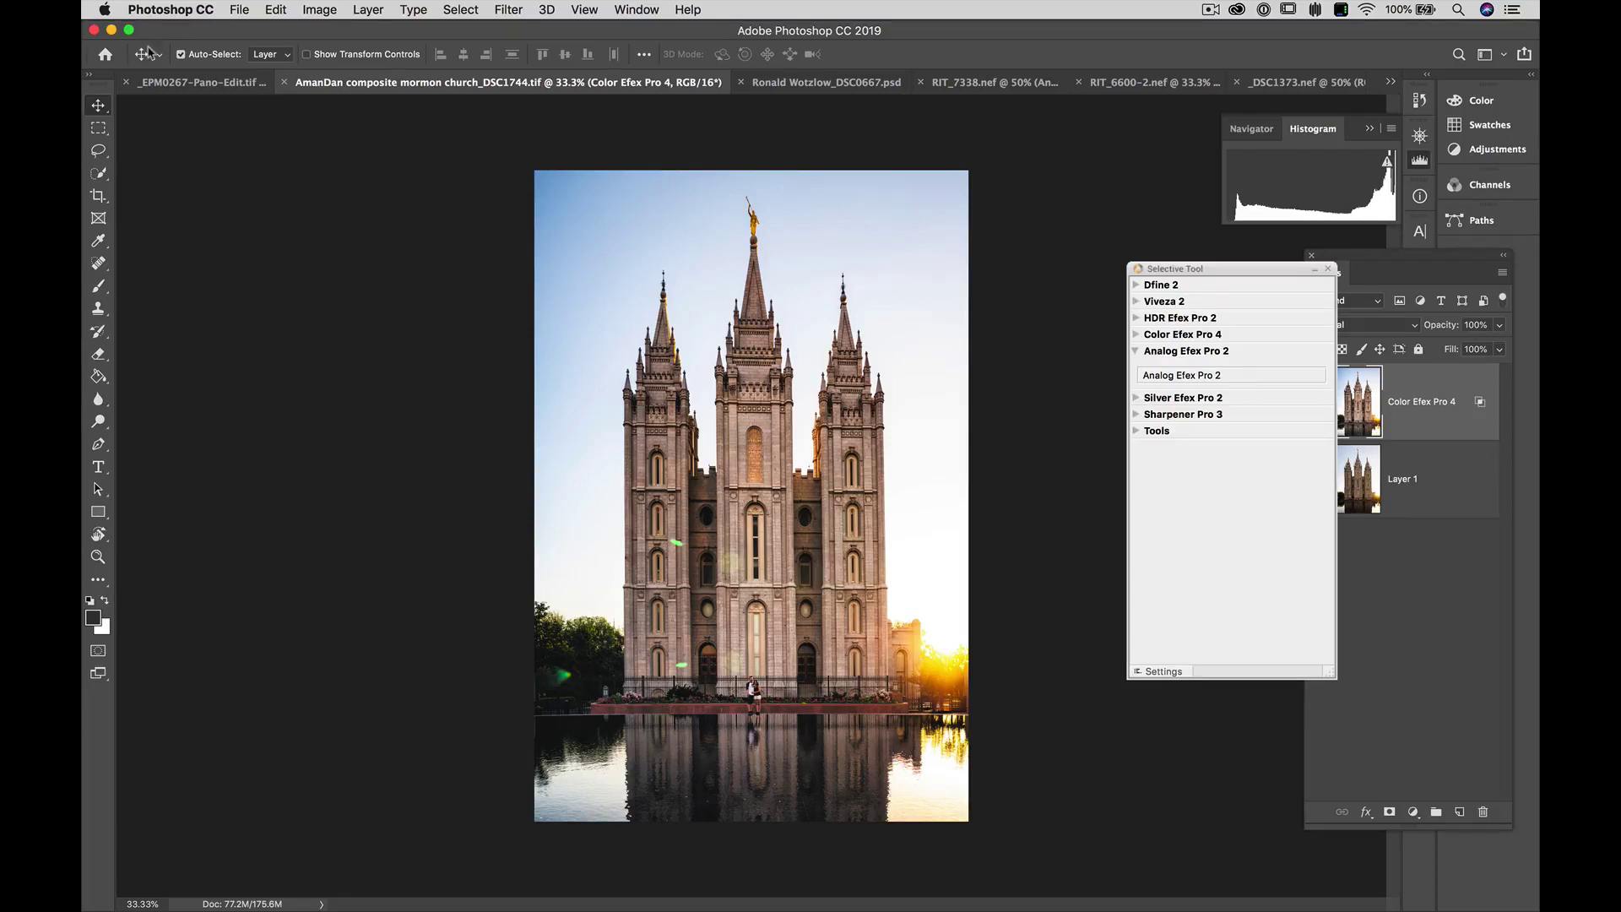
pyautogui.click(172, 83)
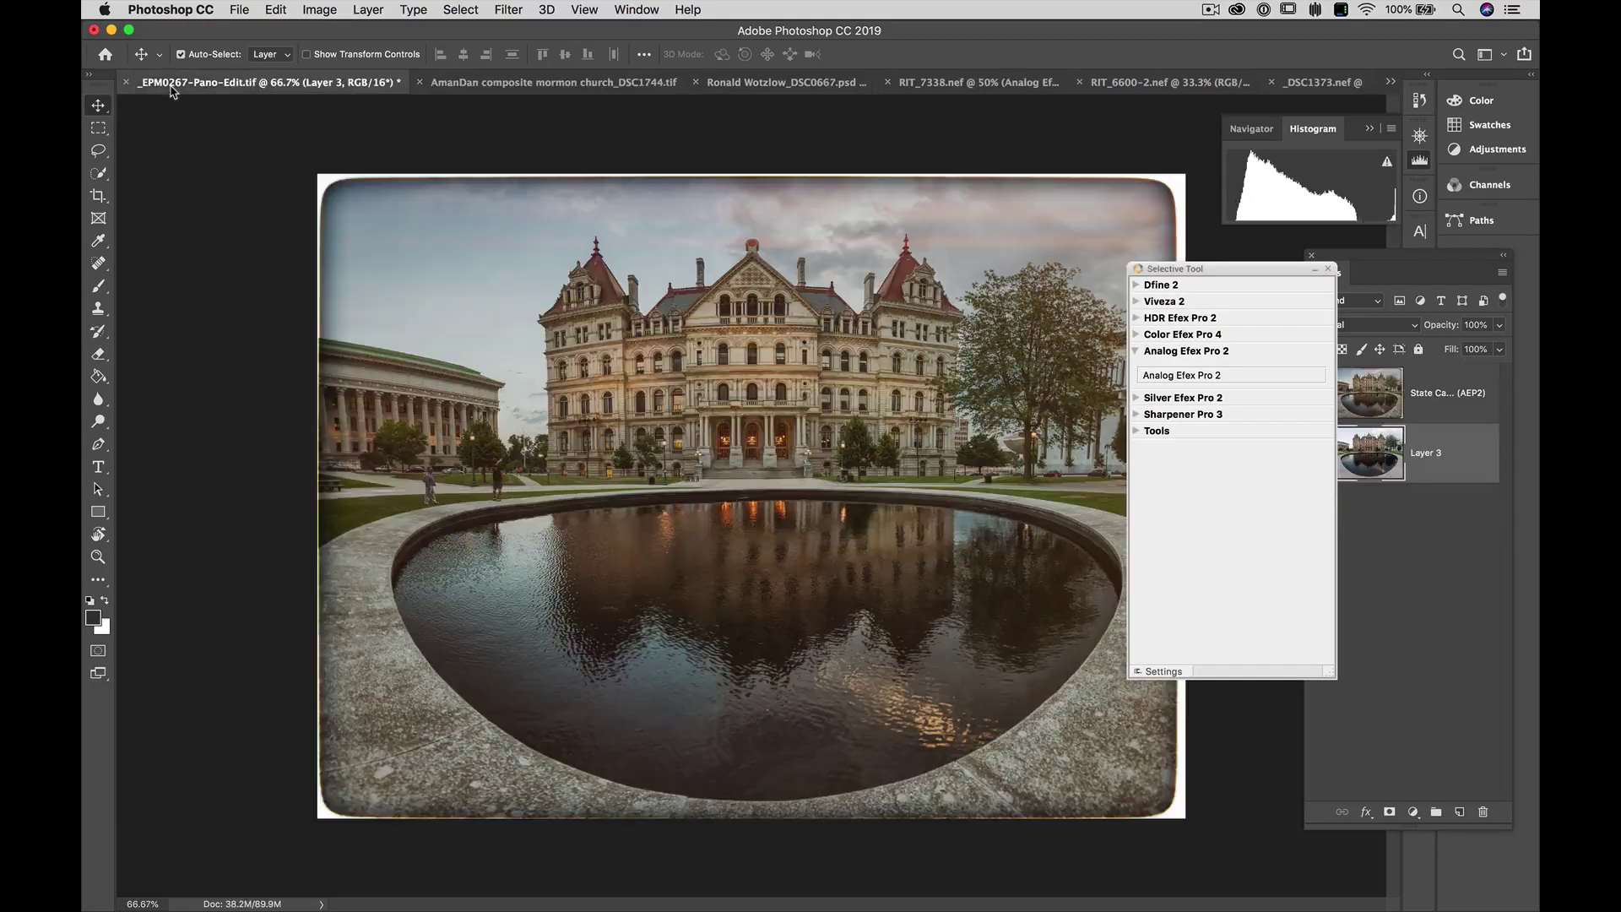
pyautogui.click(468, 84)
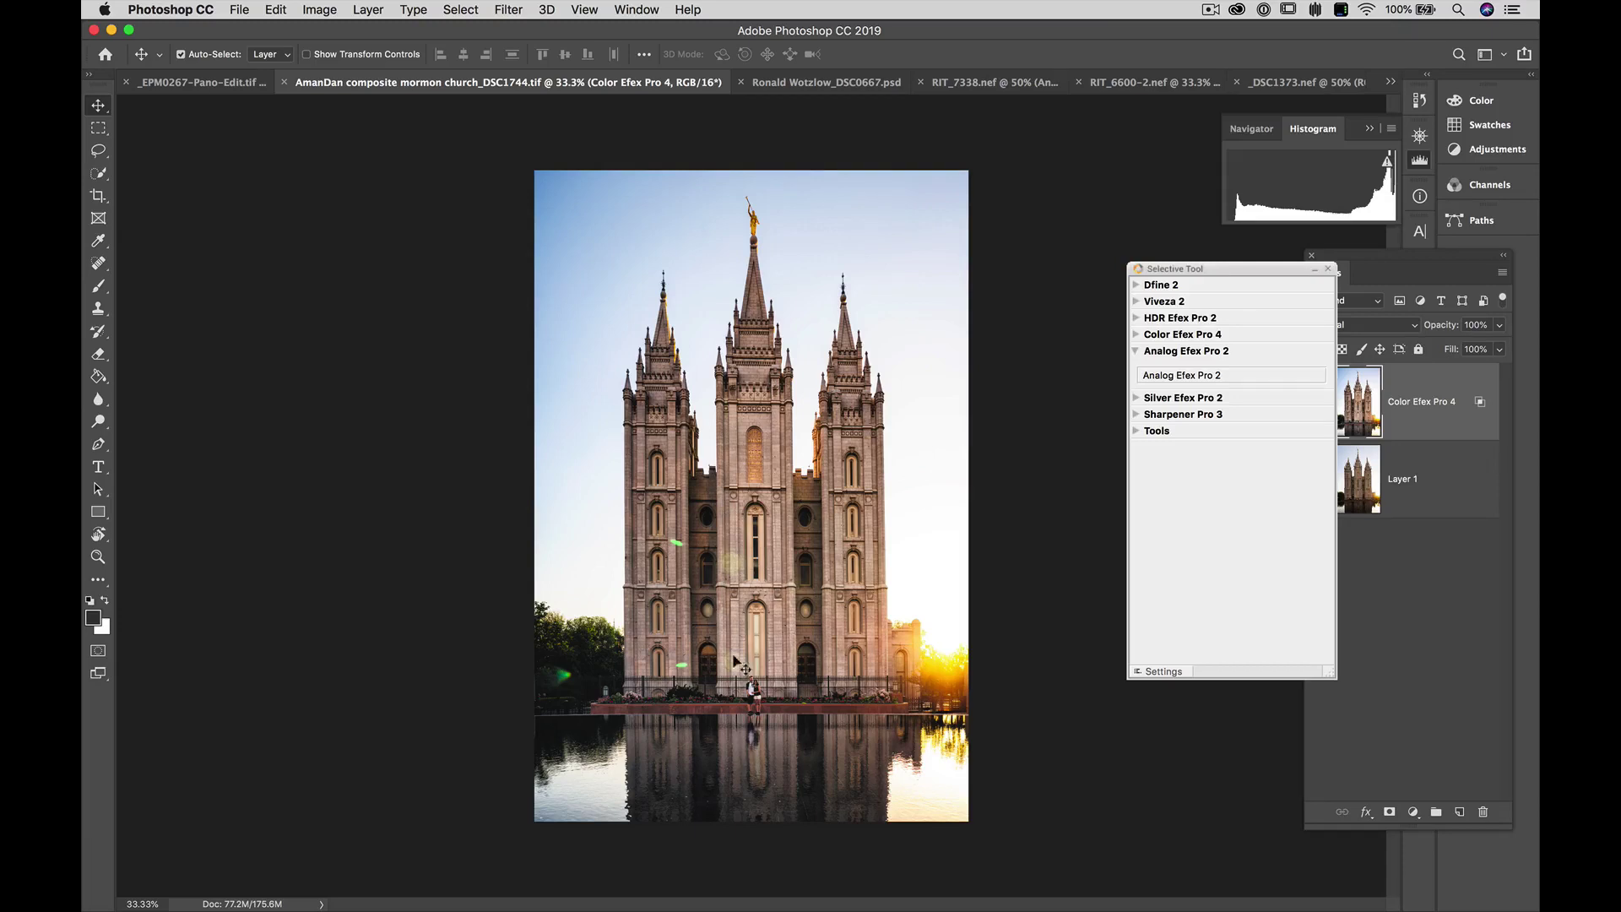
pyautogui.click(197, 83)
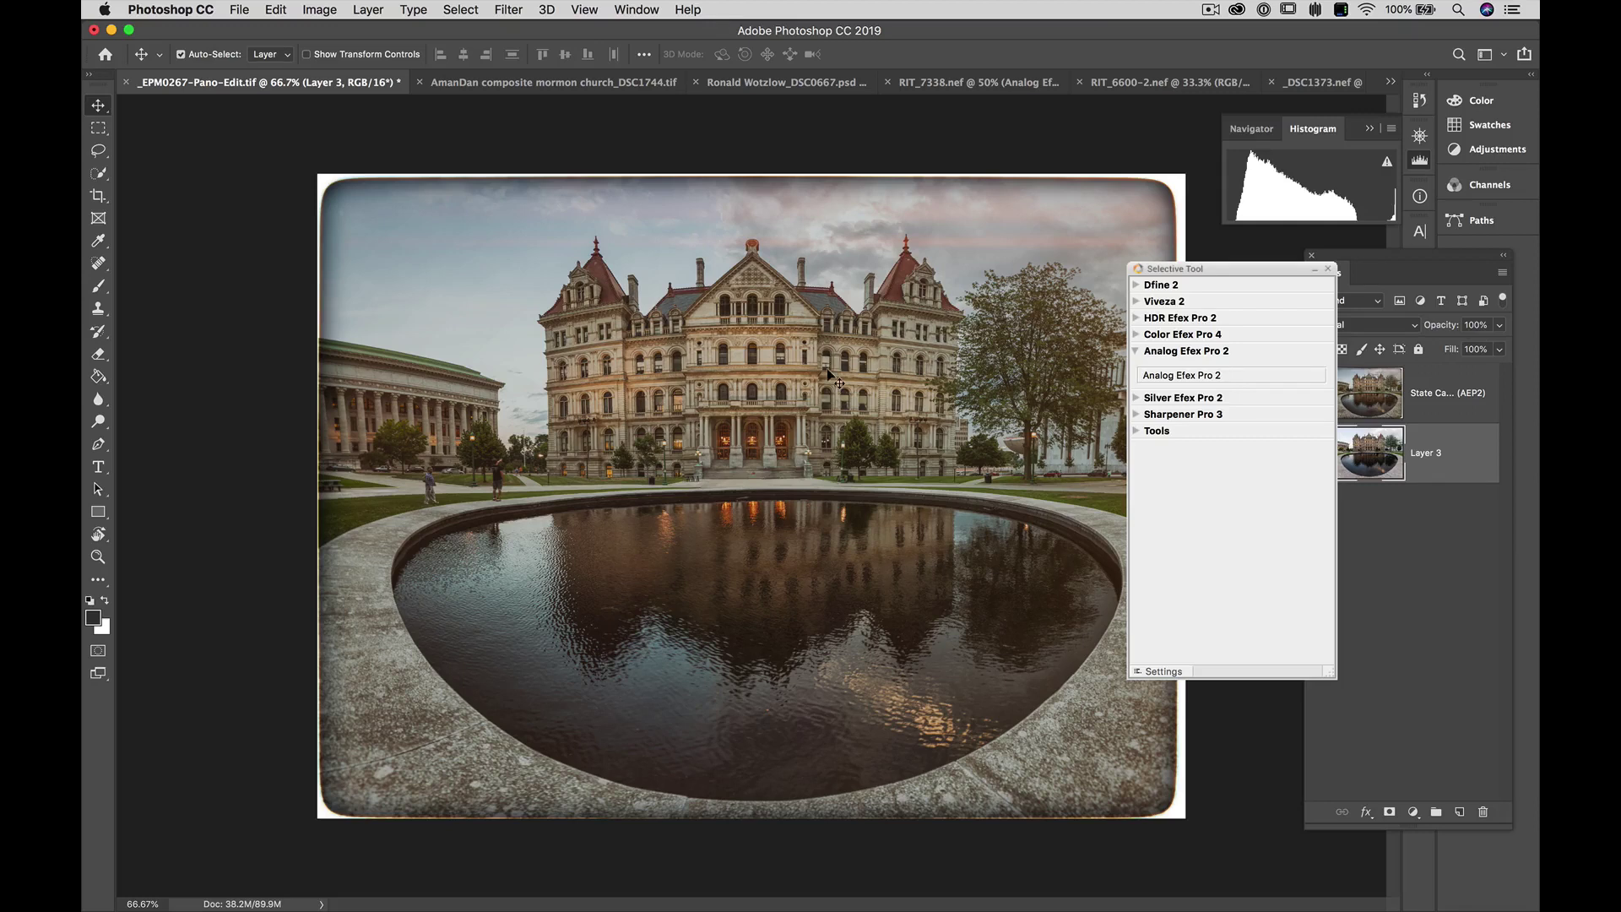
pyautogui.click(479, 82)
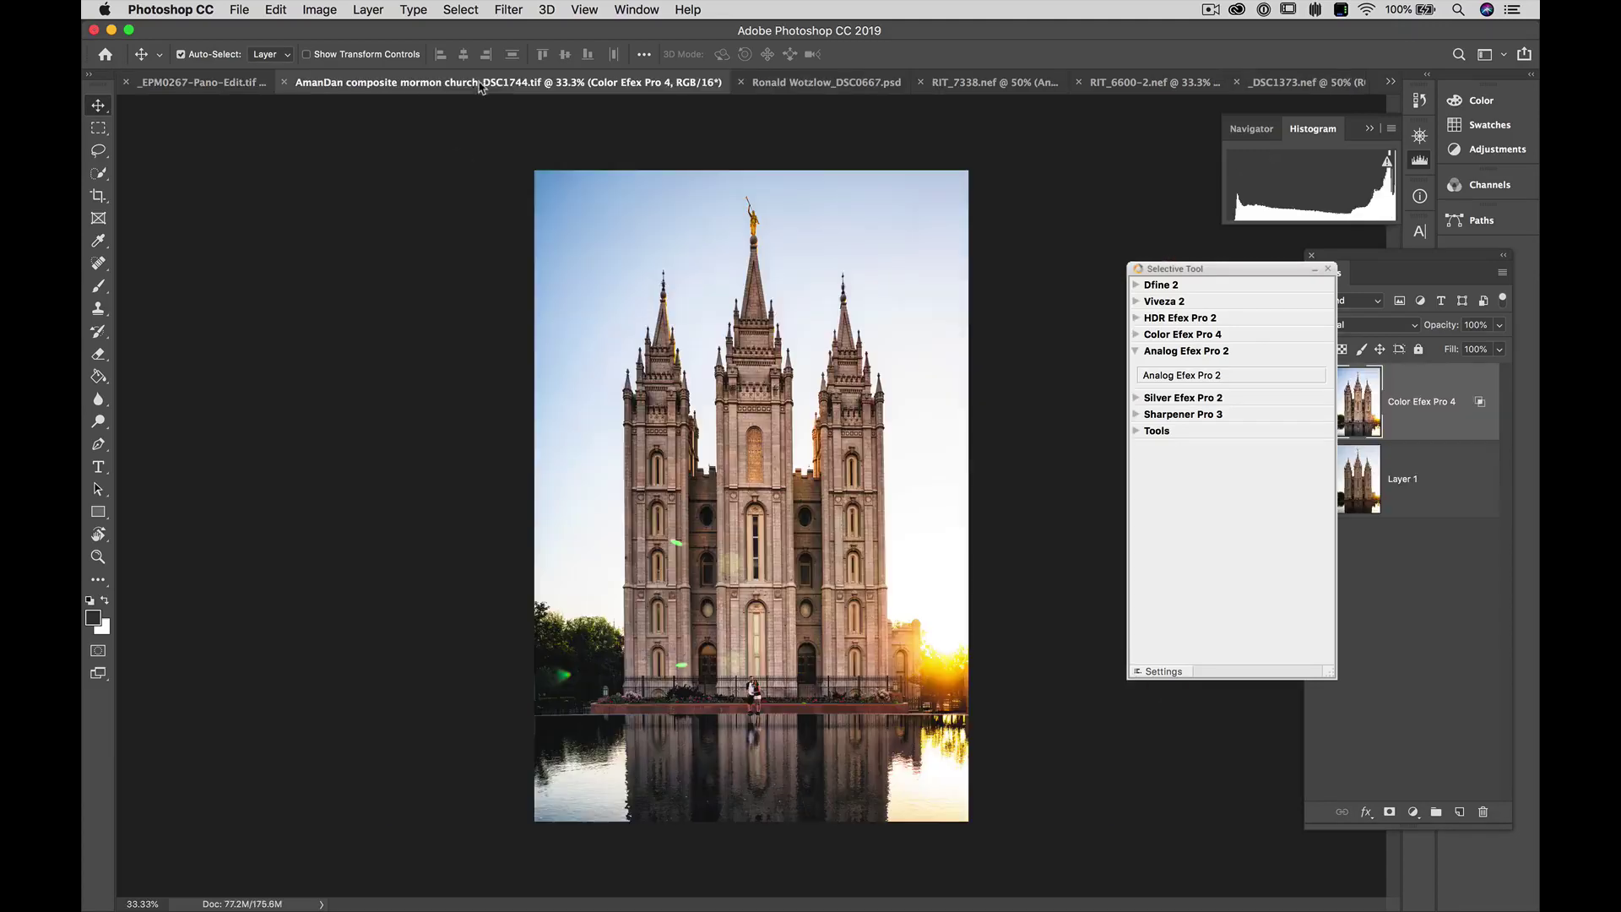
# Move the Selective Tool off the layer list and compare the church image with and without the Color Efex Pro 4 layer.
pyautogui.moveTo(1204, 268); pyautogui.dragTo(1112, 107)
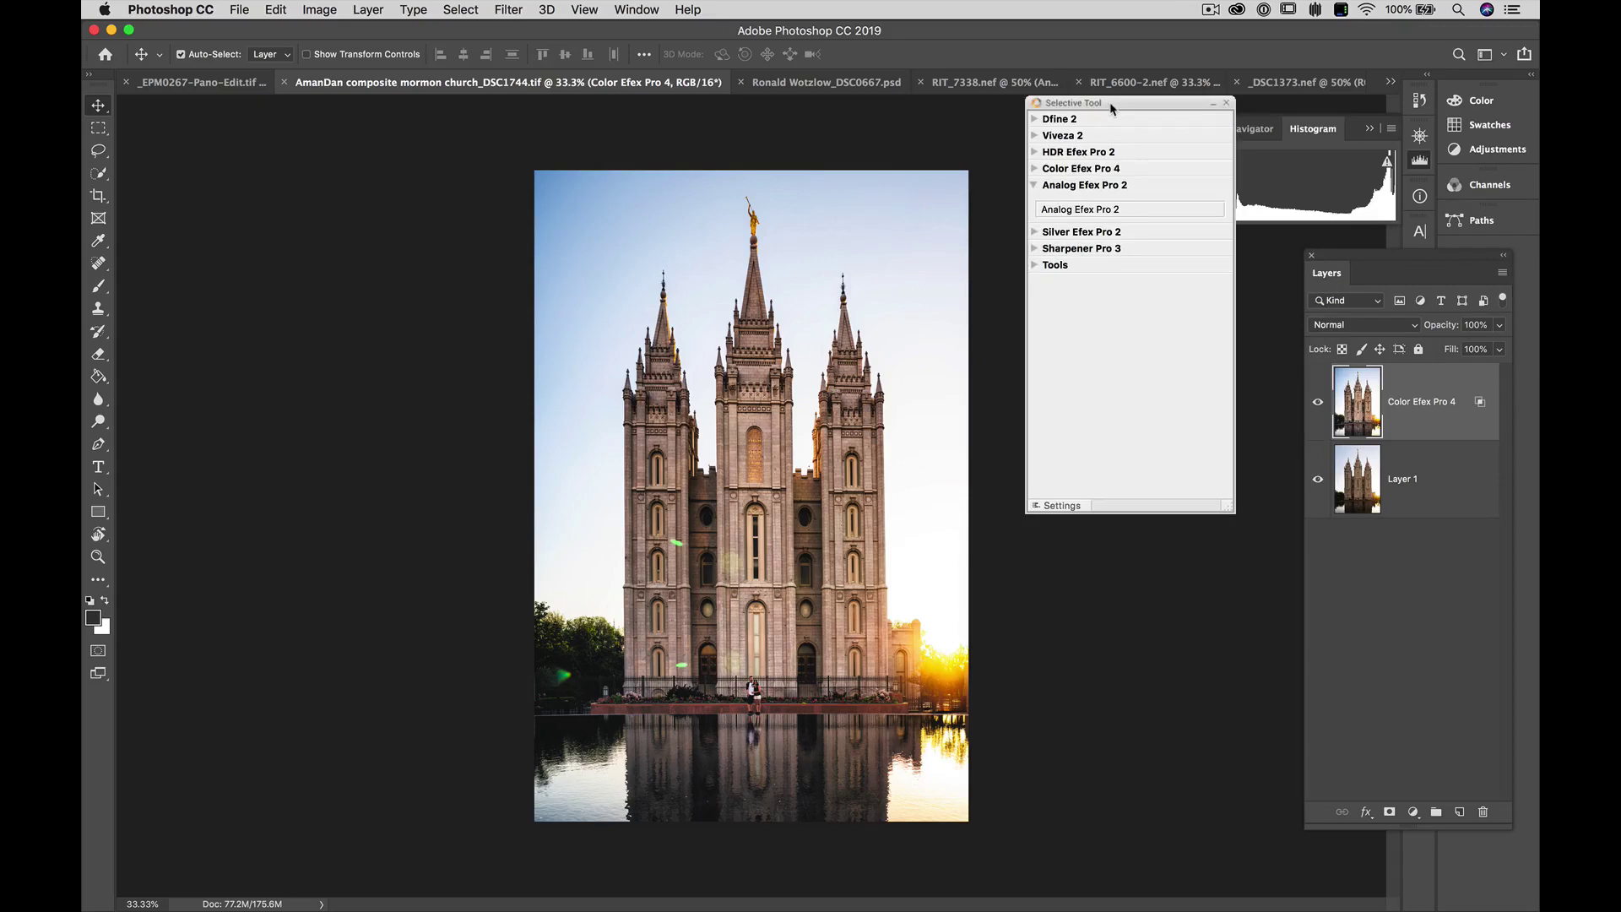
pyautogui.click(1319, 404)
pyautogui.click(1320, 407)
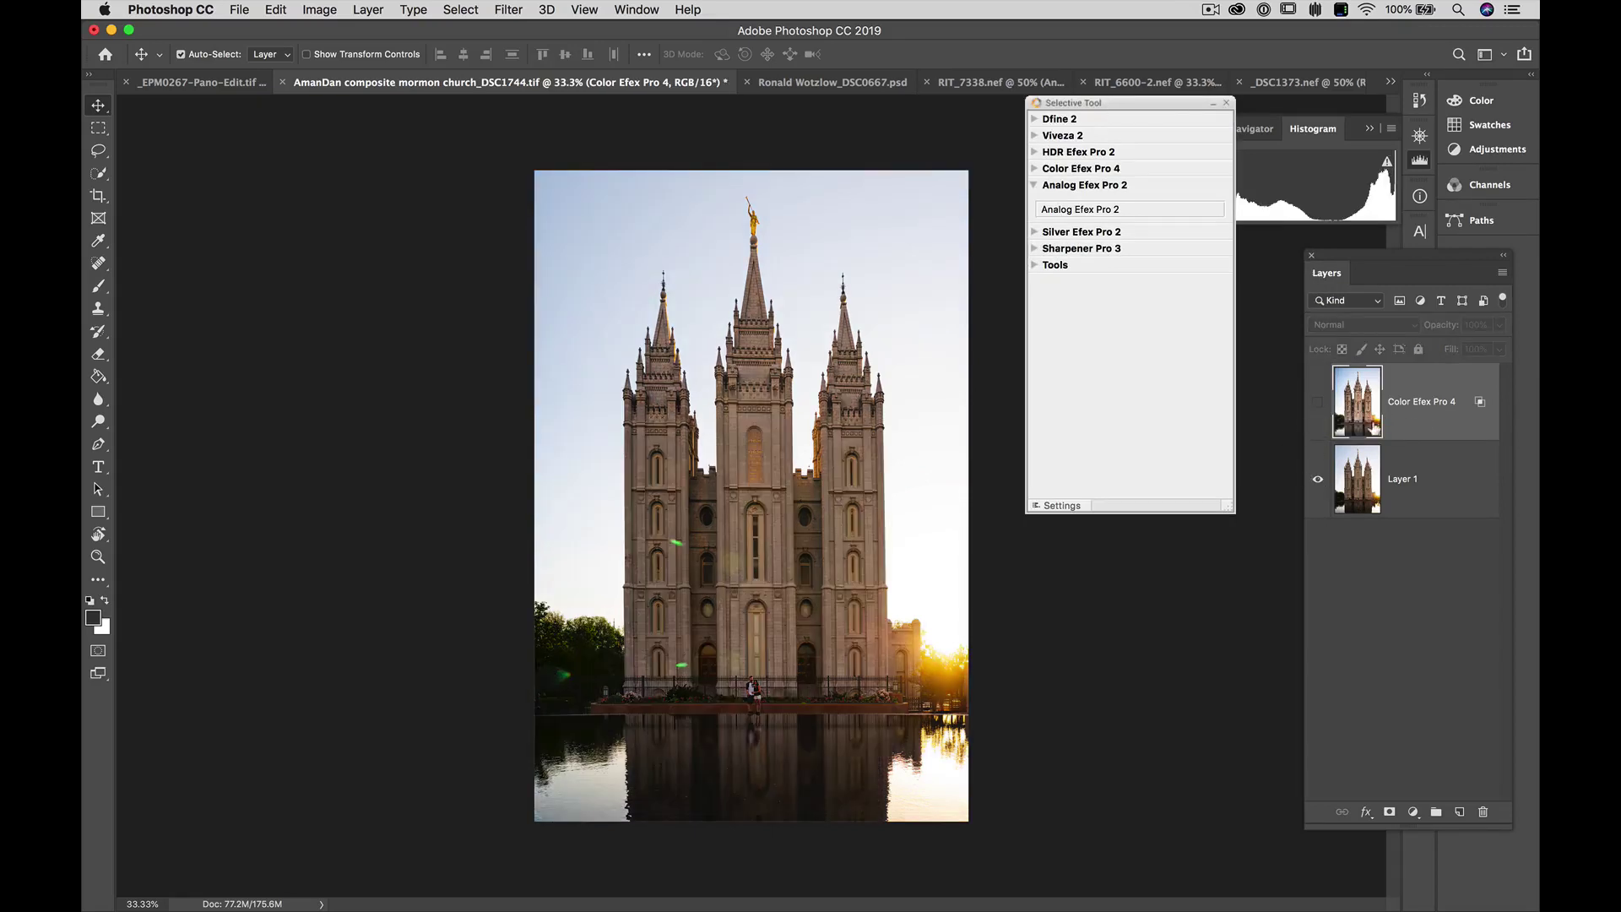
pyautogui.click(1317, 403)
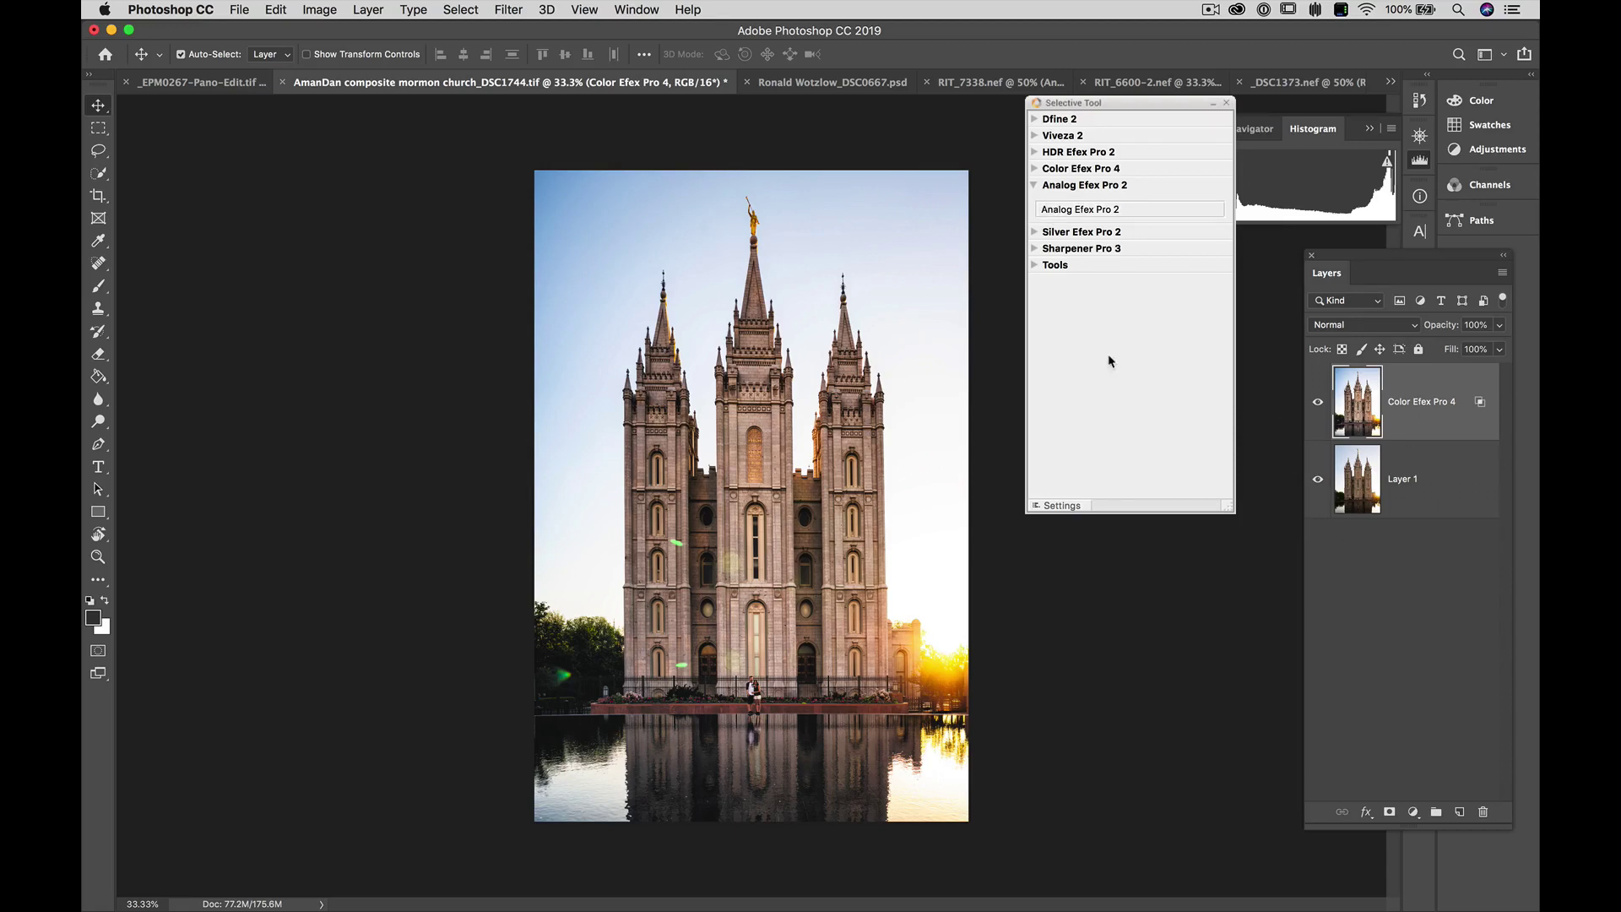
# Open the church image in Analog Efex Pro 2 and apply the custom State Capital preset.
pyautogui.click(1058, 215)
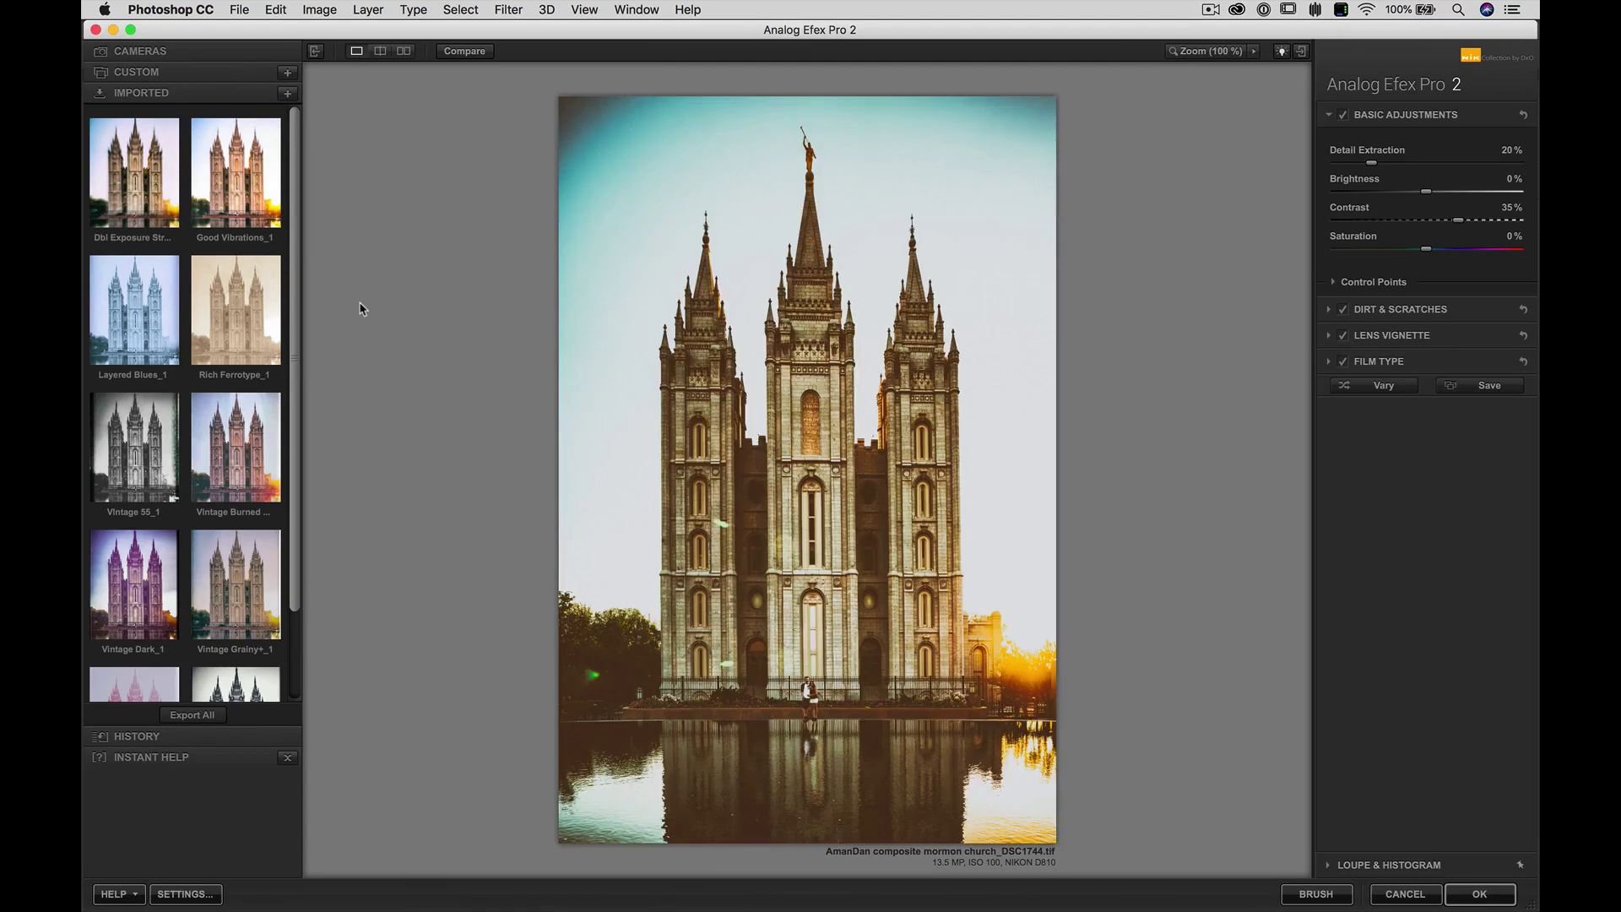
pyautogui.click(135, 72)
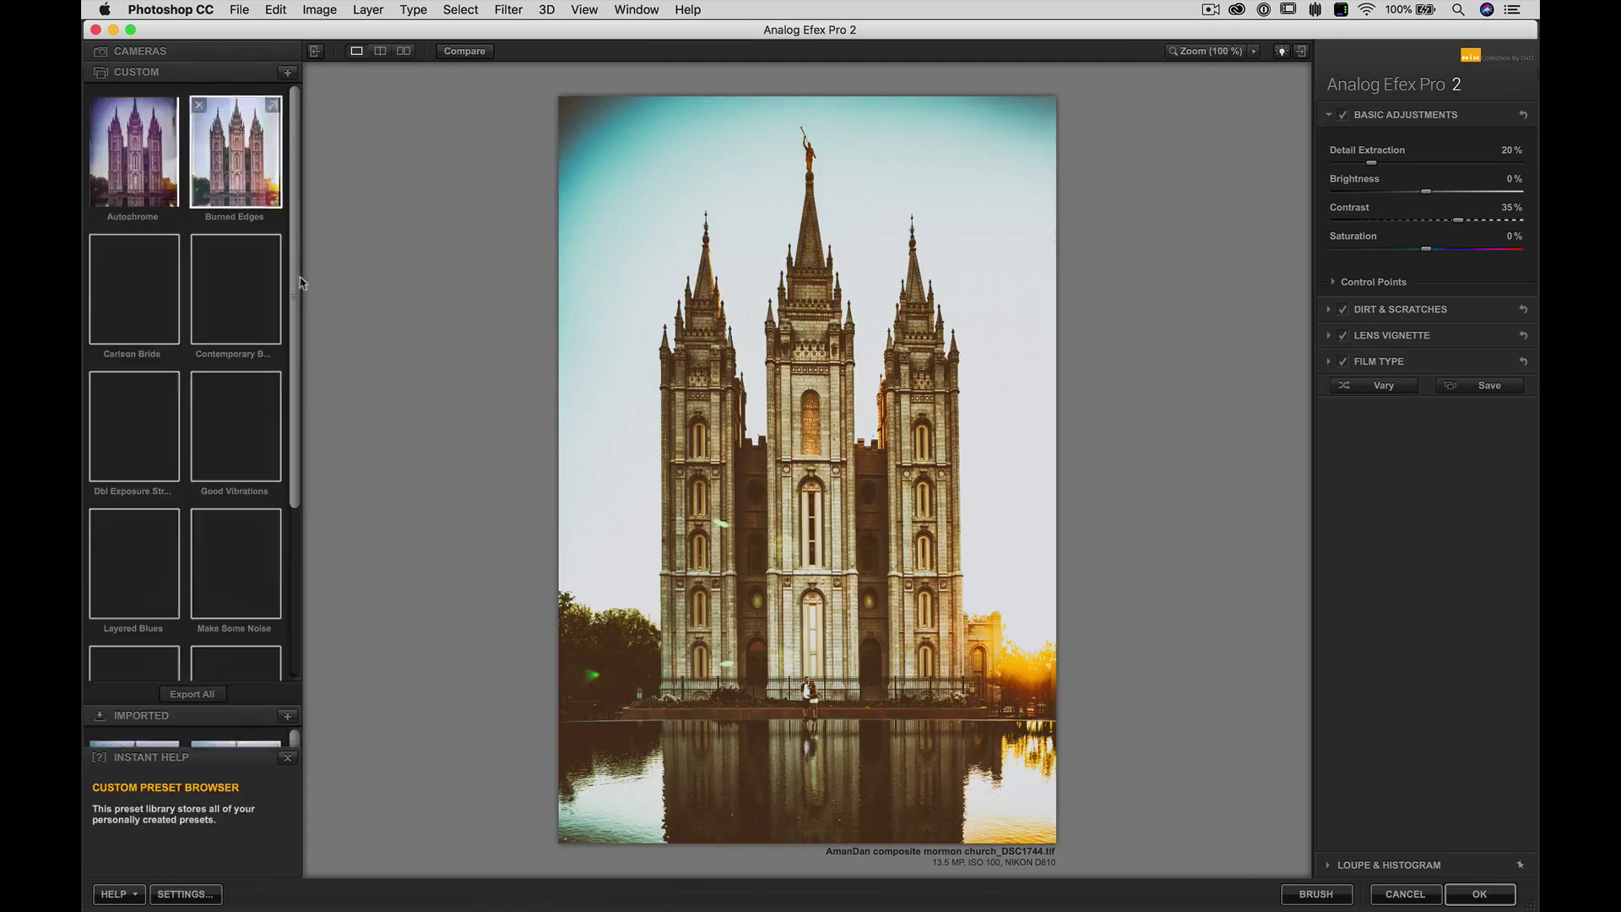
pyautogui.moveTo(303, 246); pyautogui.dragTo(313, 424)
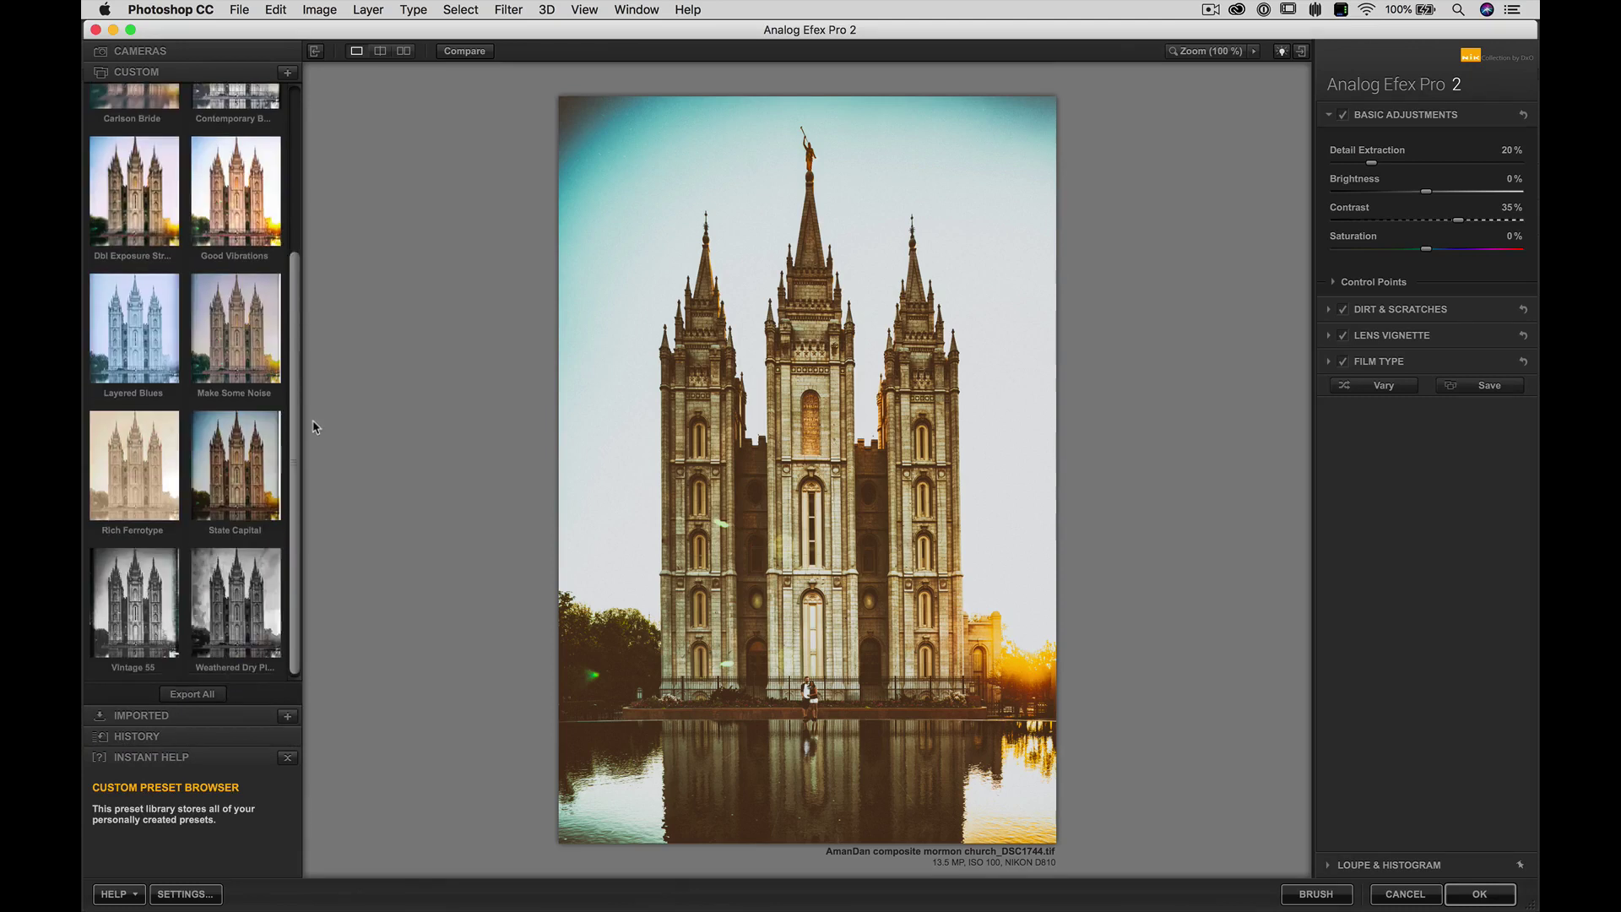
pyautogui.click(242, 487)
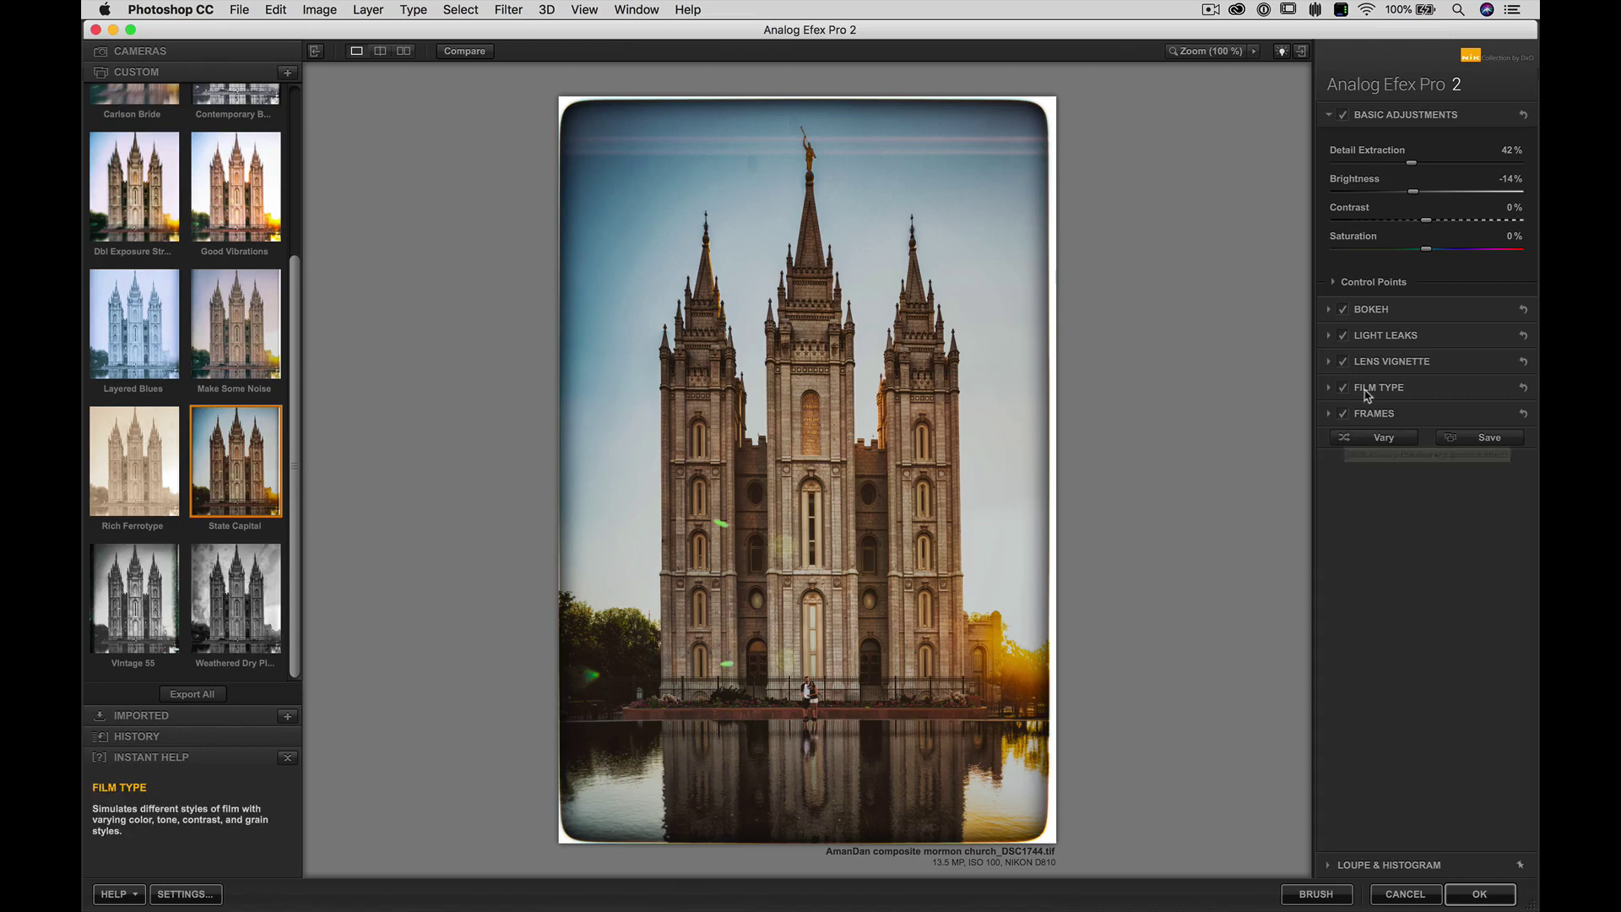
# Set the Lens Vignette Amount to 2% and the Warm film type's fade to about midway between Neutral and Faded.
pyautogui.click(1377, 362)
pyautogui.moveTo(1414, 244); pyautogui.dragTo(1439, 248)
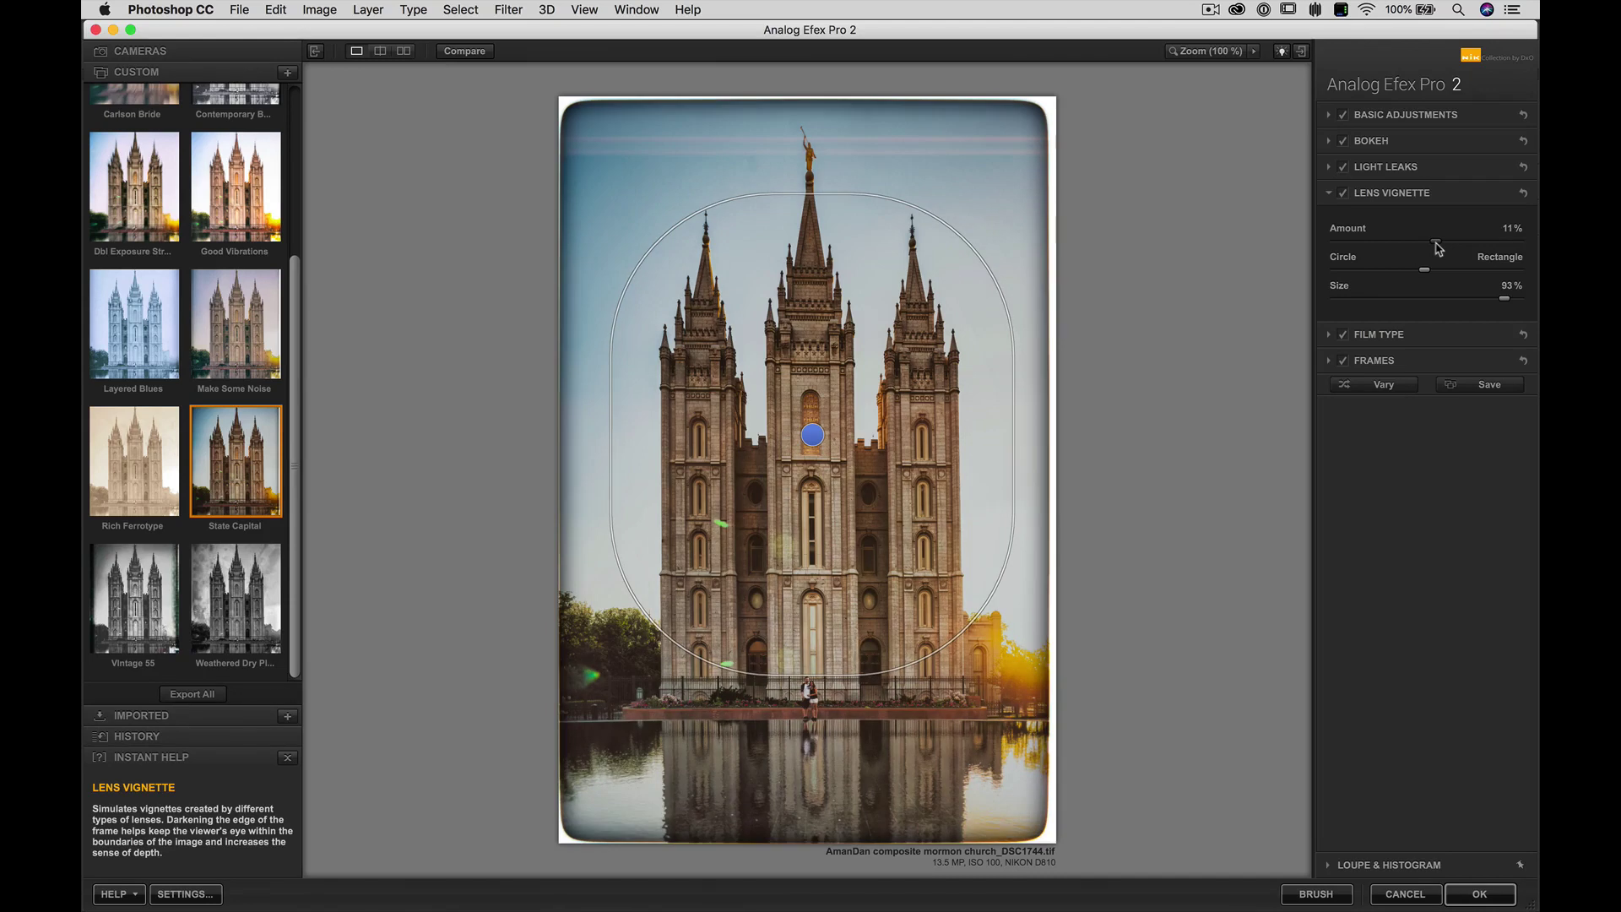
pyautogui.doubleClick(1439, 248)
pyautogui.click(1440, 248)
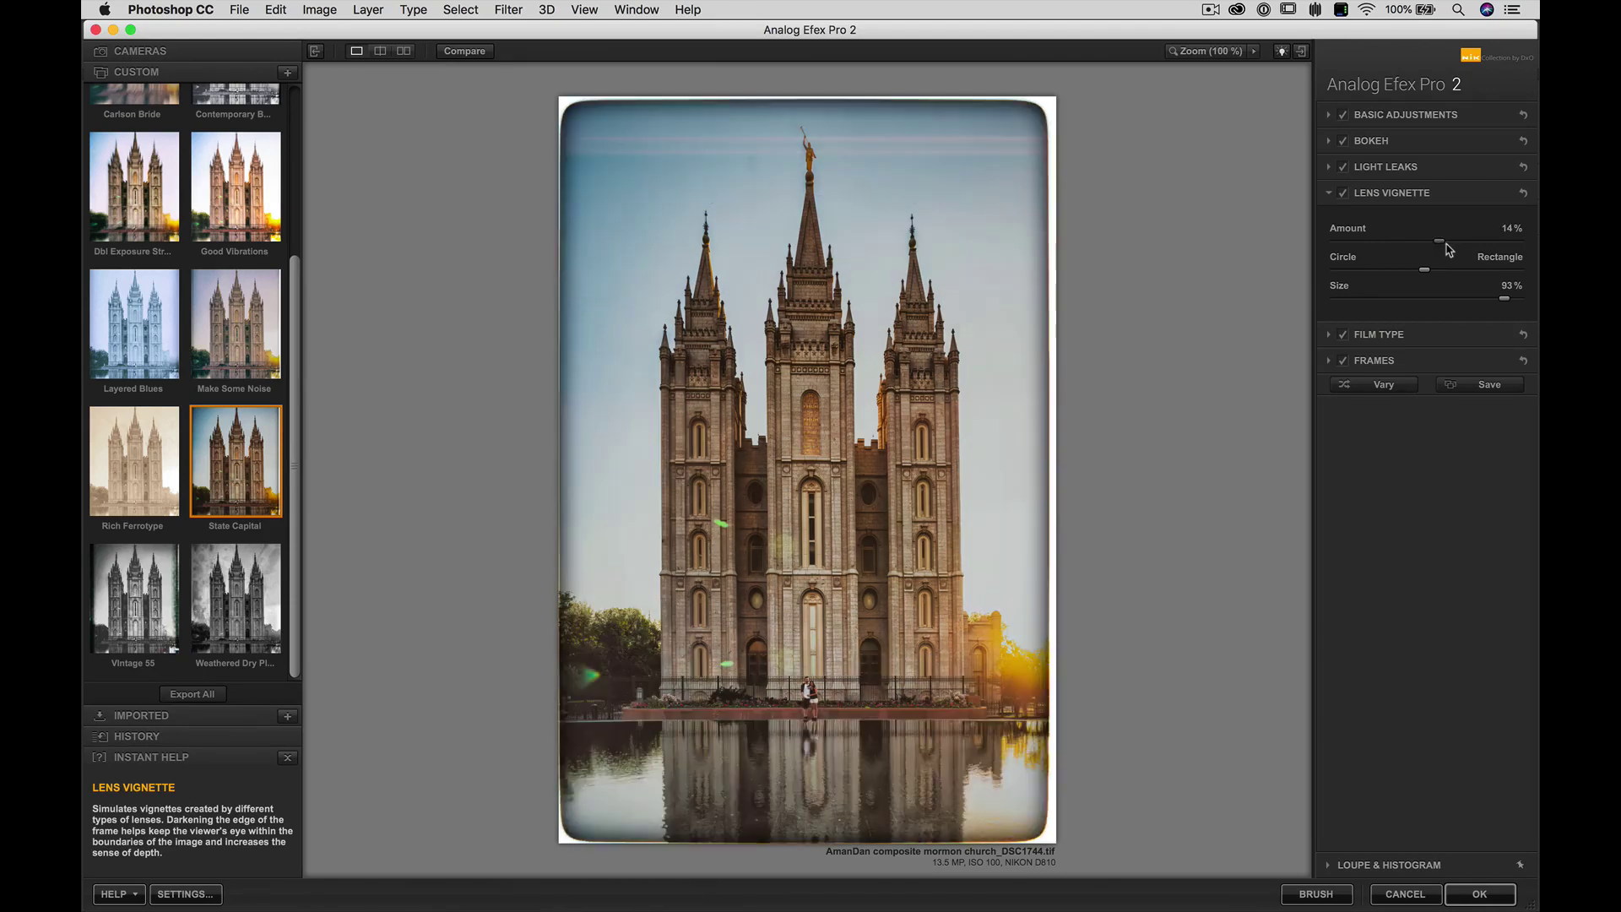
pyautogui.moveTo(1438, 248); pyautogui.dragTo(1437, 247)
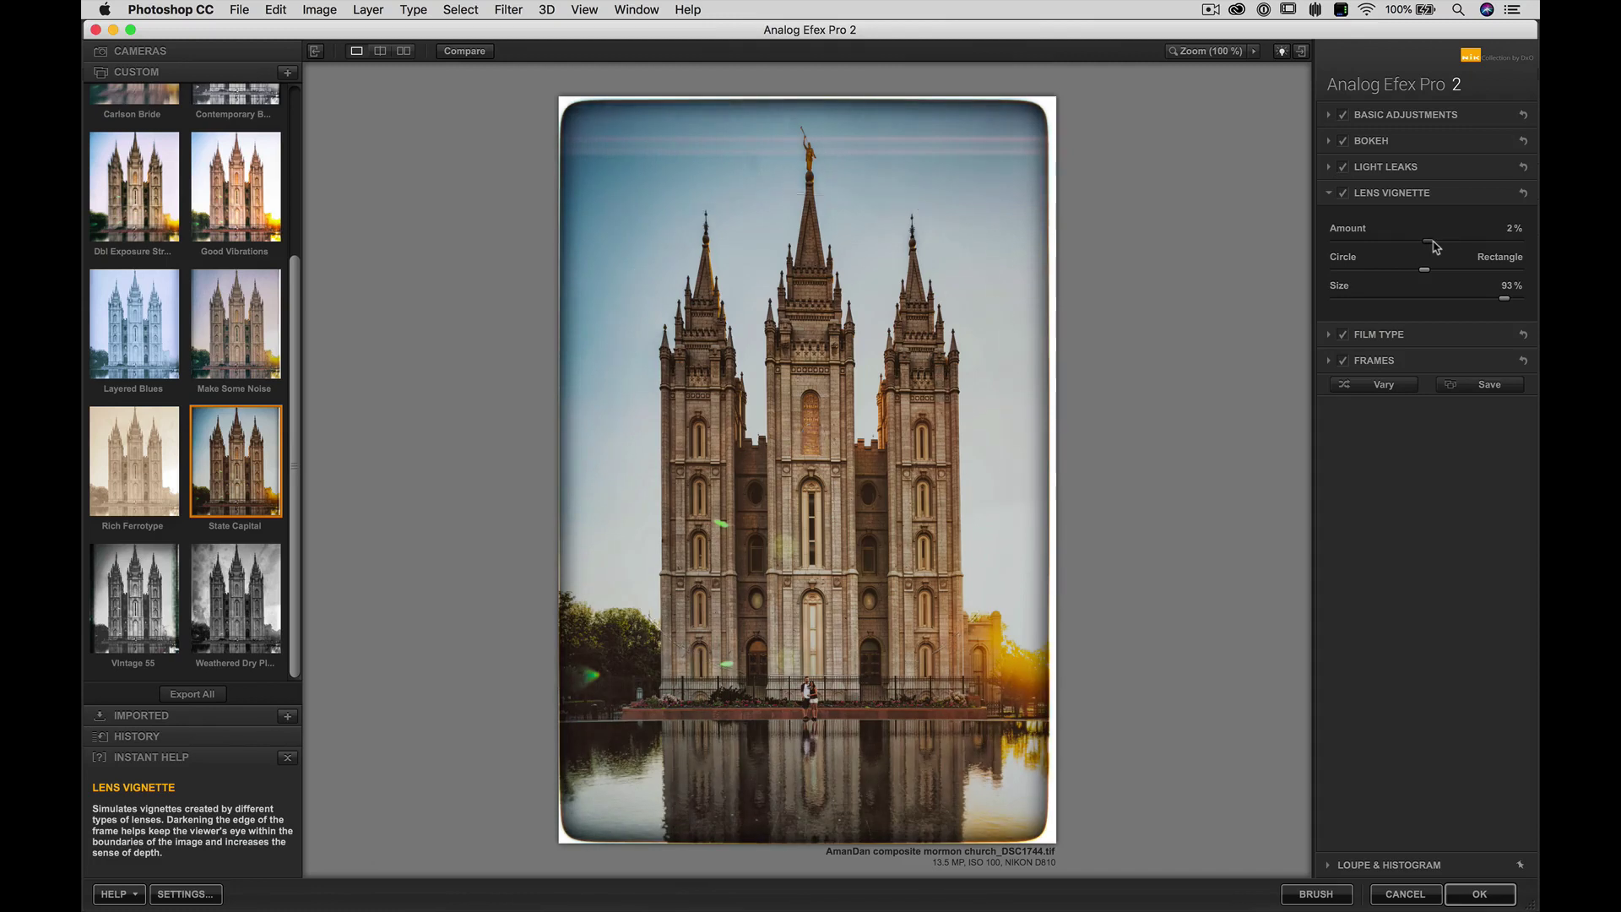
pyautogui.click(1385, 335)
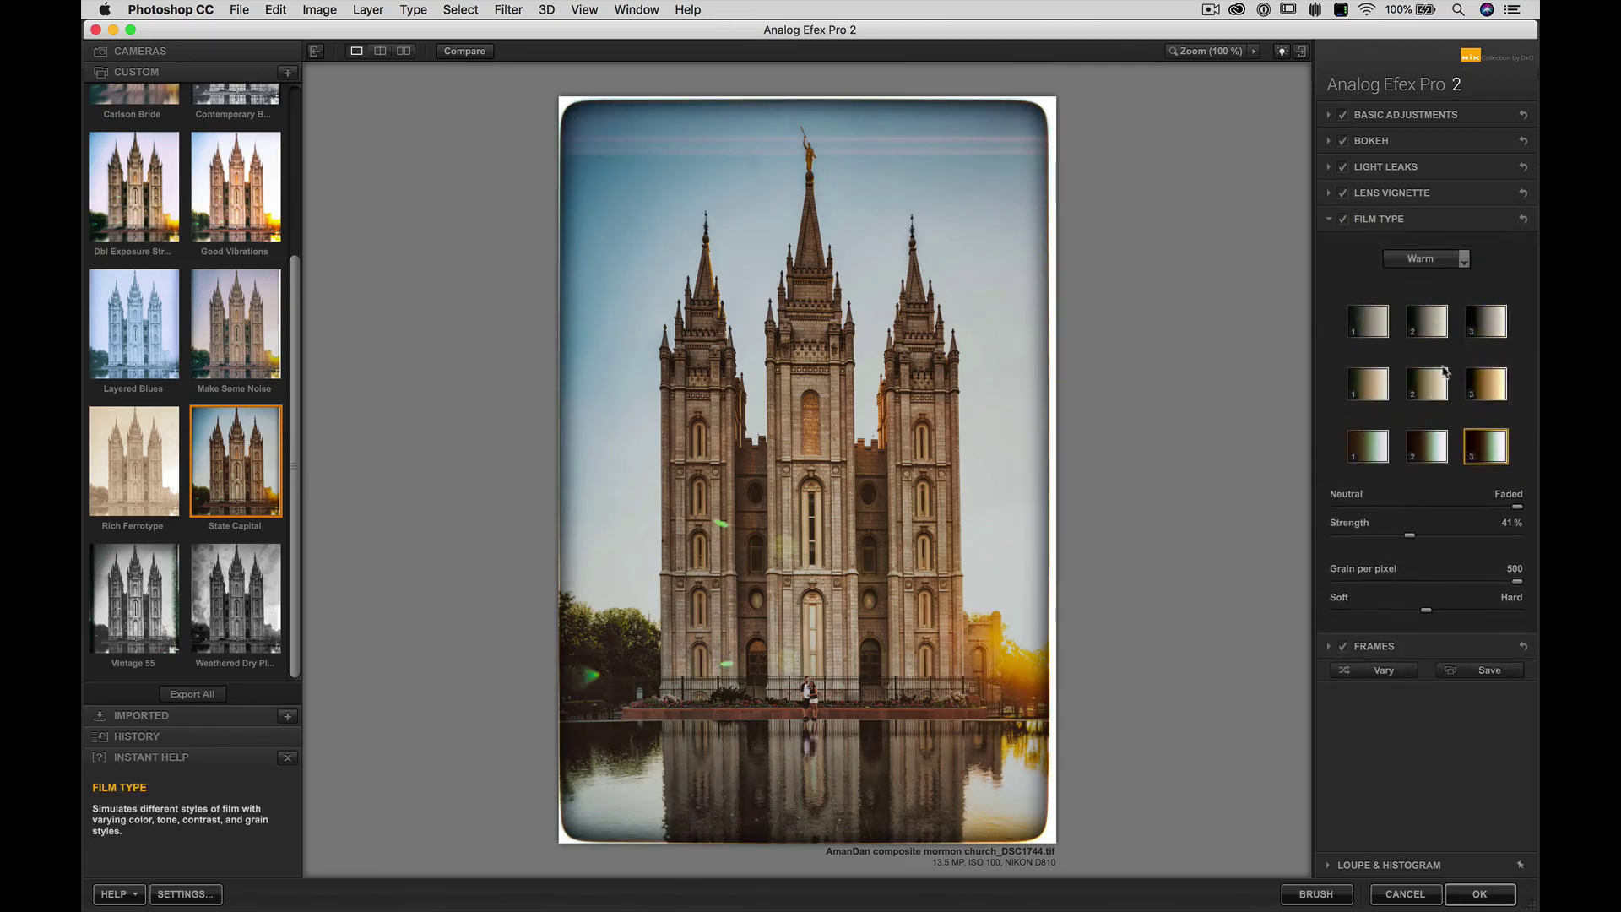
pyautogui.moveTo(1518, 508); pyautogui.dragTo(1424, 521)
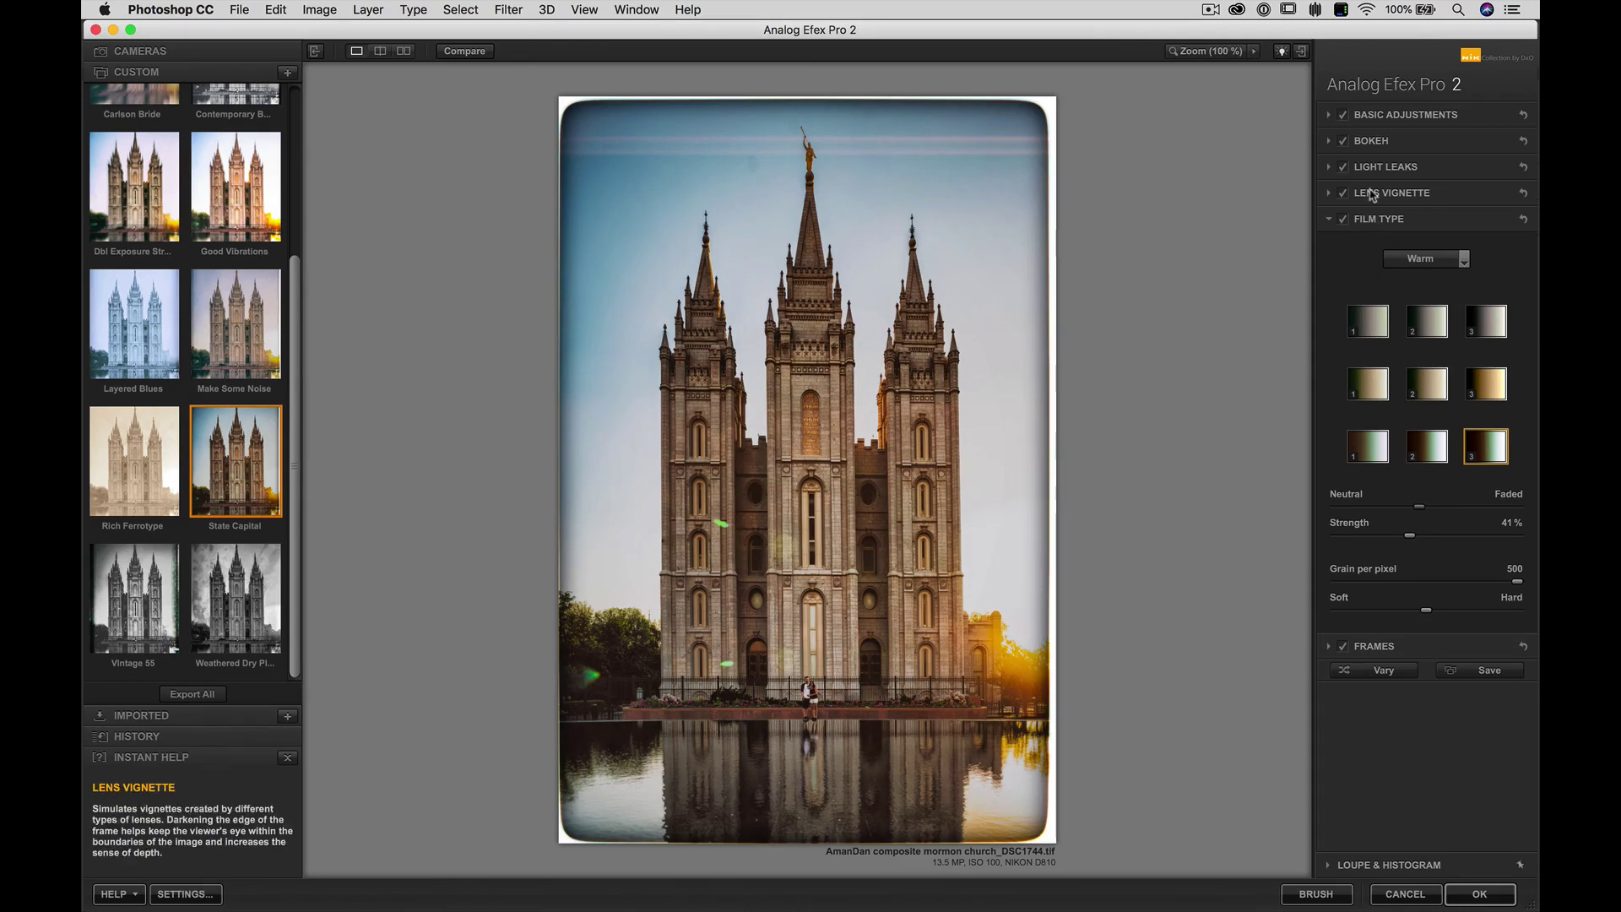
# Reposition the Crisp light leak from the church's lower facade to the upper part of its right-hand tower.
pyautogui.click(1385, 167)
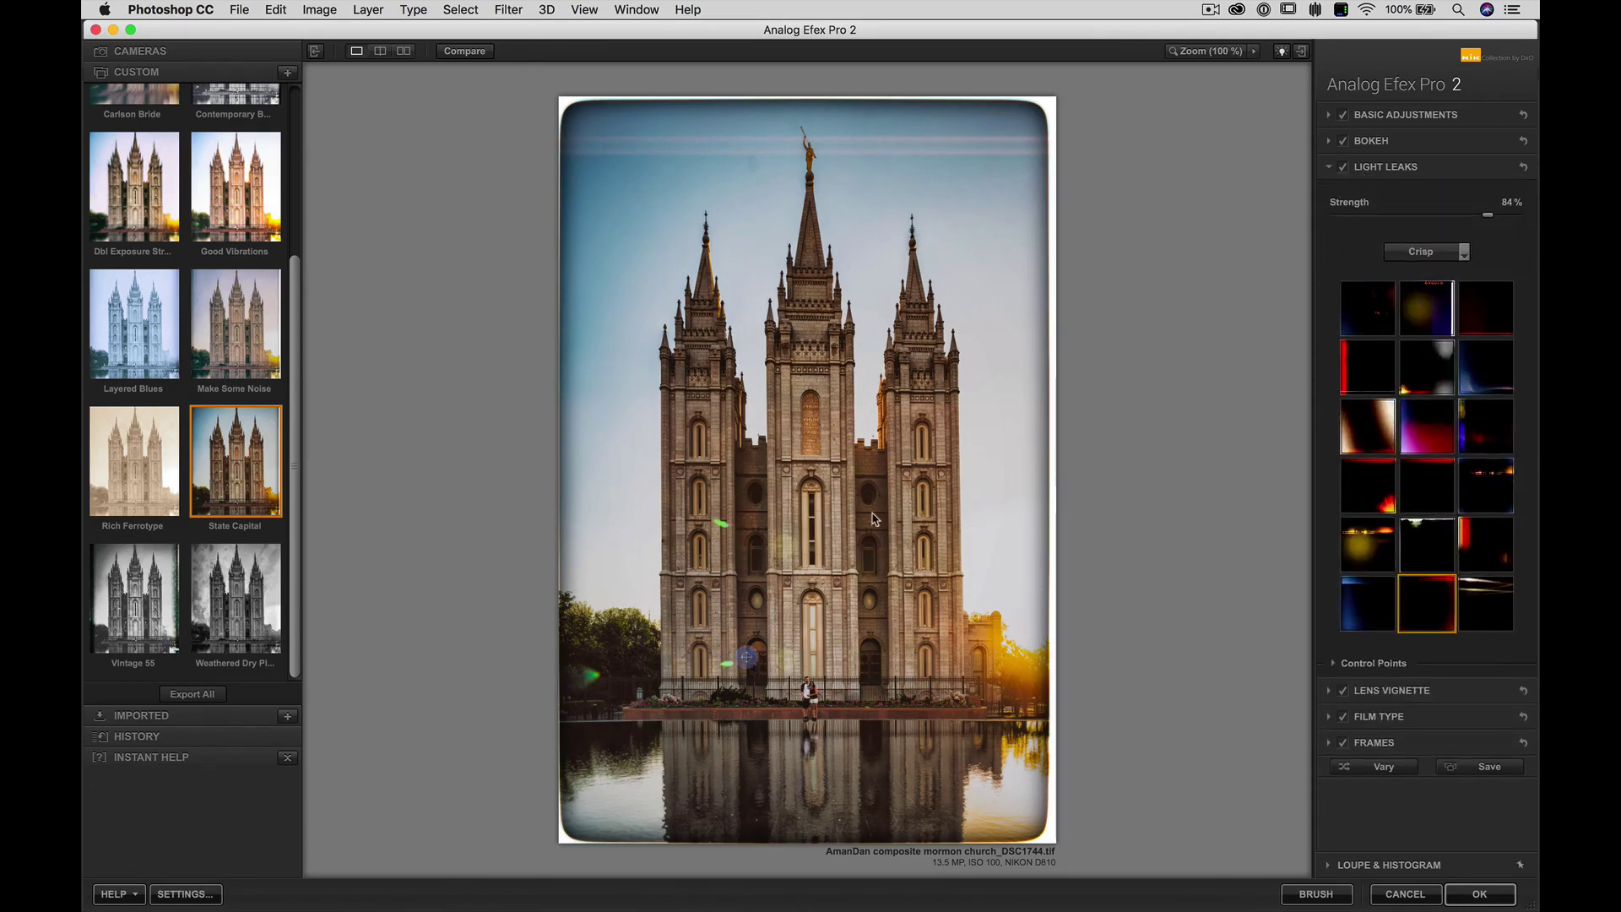
pyautogui.moveTo(747, 657); pyautogui.dragTo(946, 456)
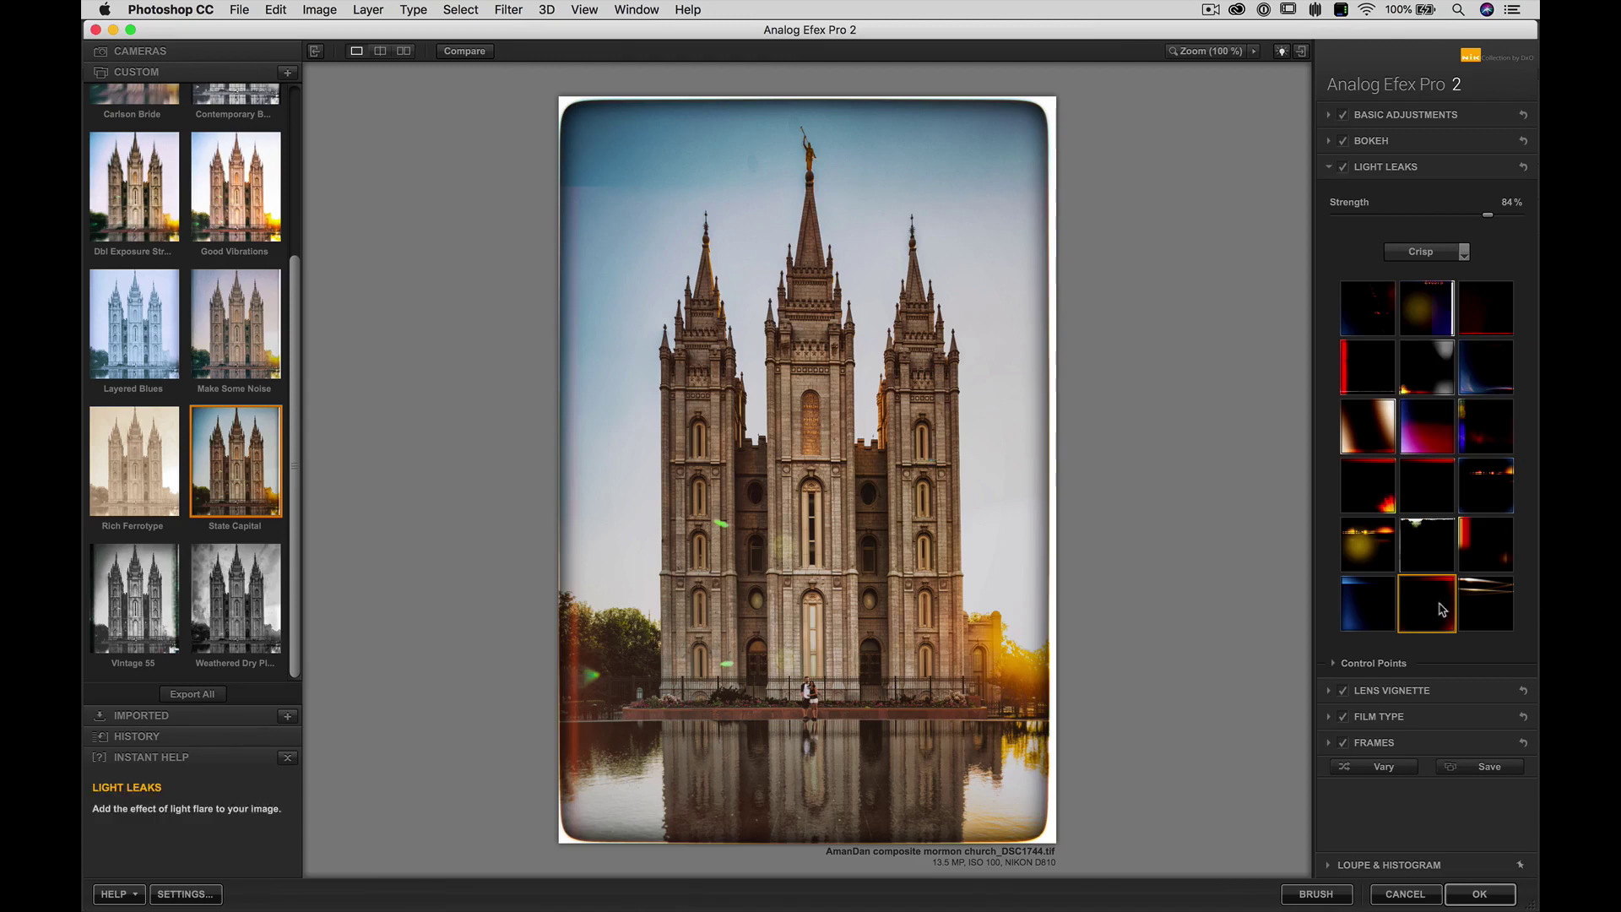
# Reshape the Bokeh ellipse to reach the central spire and match the outer towers' width, shift it slightly down, and apply the filter.
pyautogui.click(1375, 143)
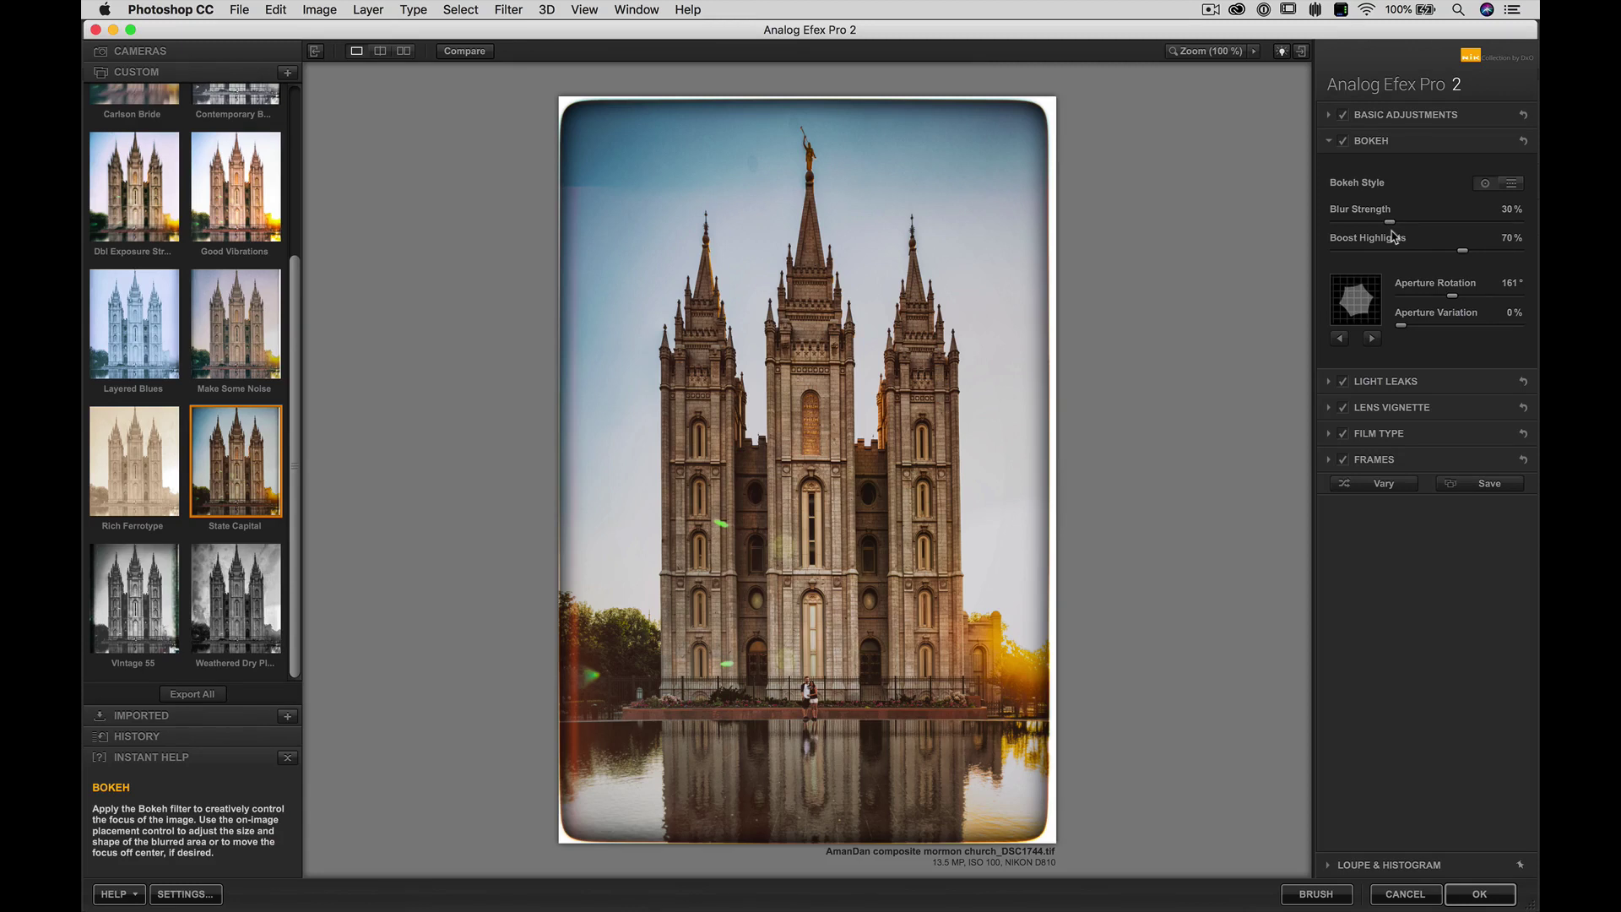
pyautogui.moveTo(1130, 116)
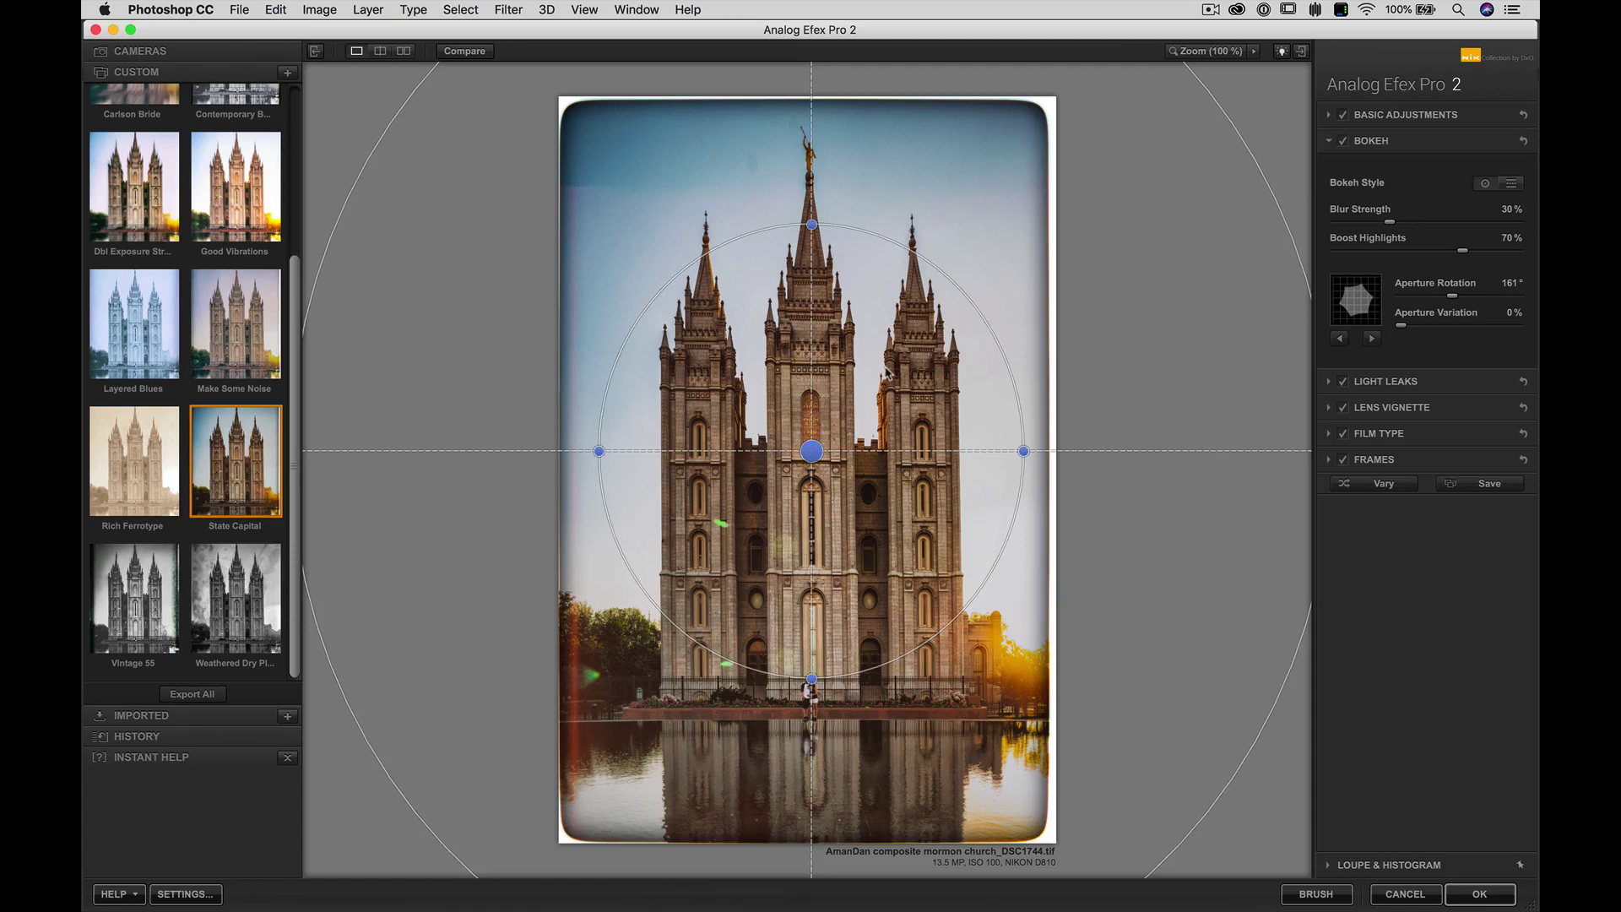
pyautogui.moveTo(812, 225); pyautogui.dragTo(809, 152)
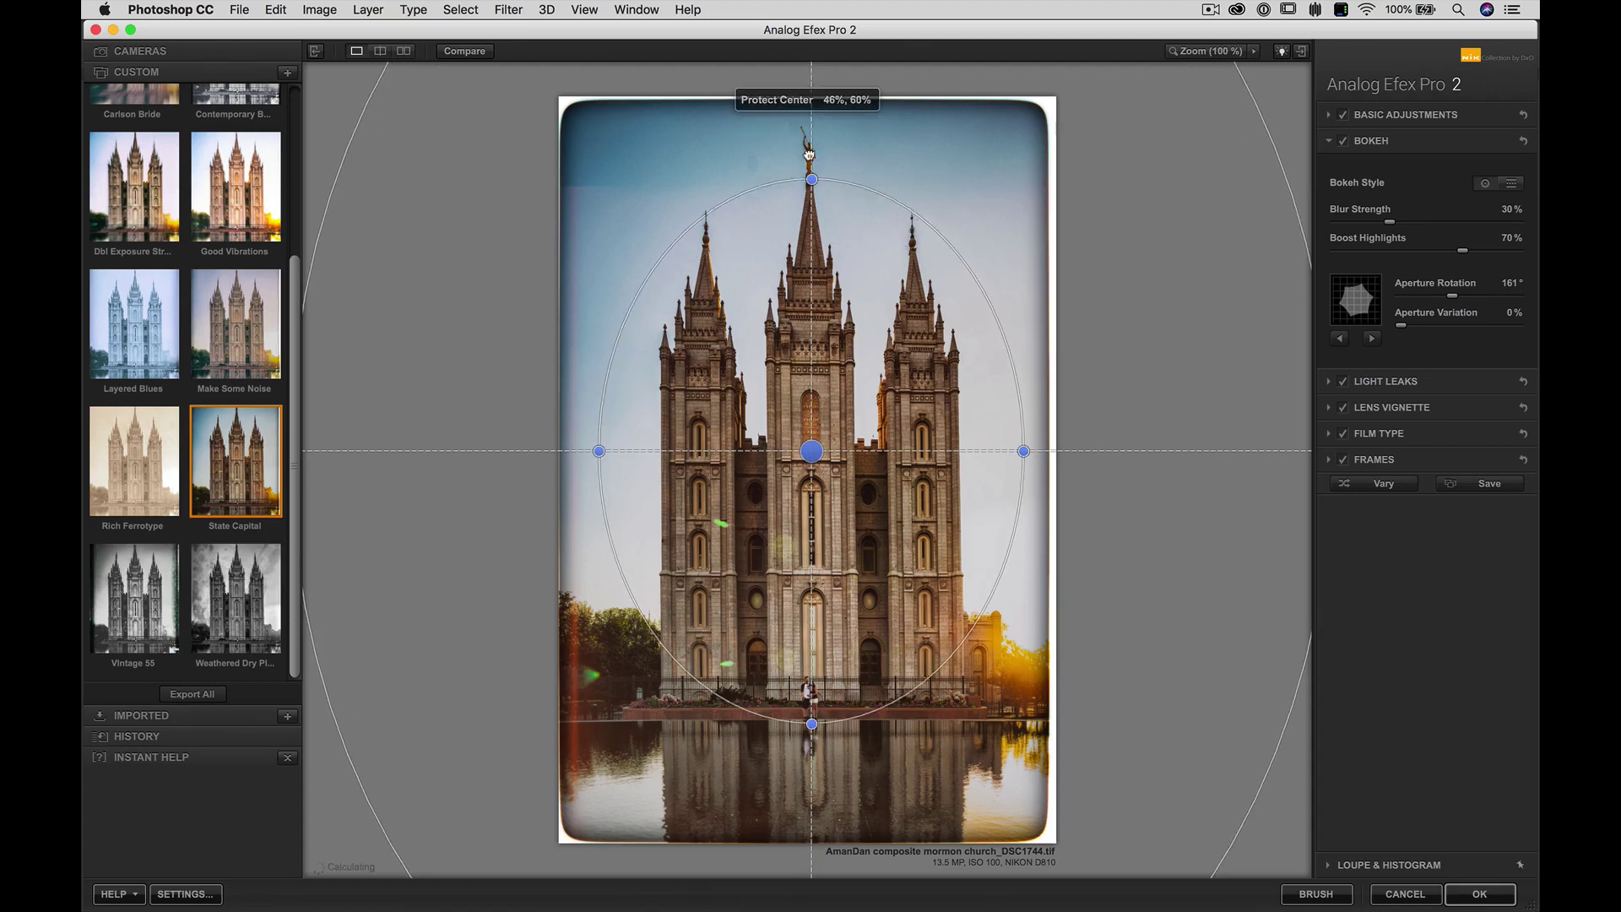
pyautogui.moveTo(1023, 451); pyautogui.dragTo(961, 453)
pyautogui.moveTo(812, 451); pyautogui.dragTo(809, 478)
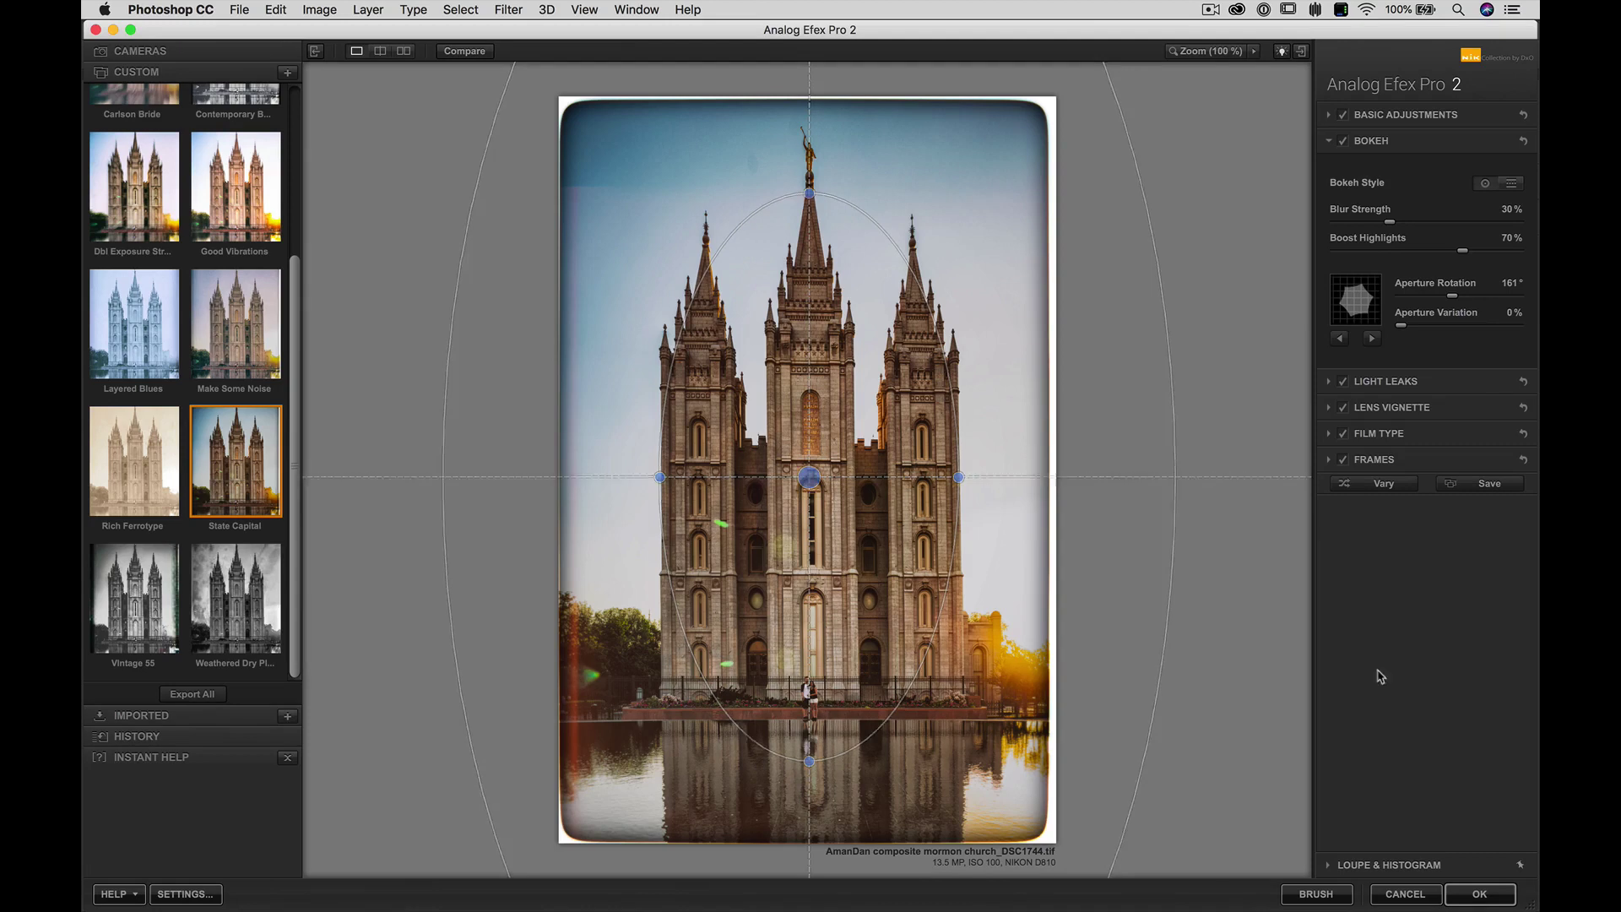
pyautogui.click(1479, 894)
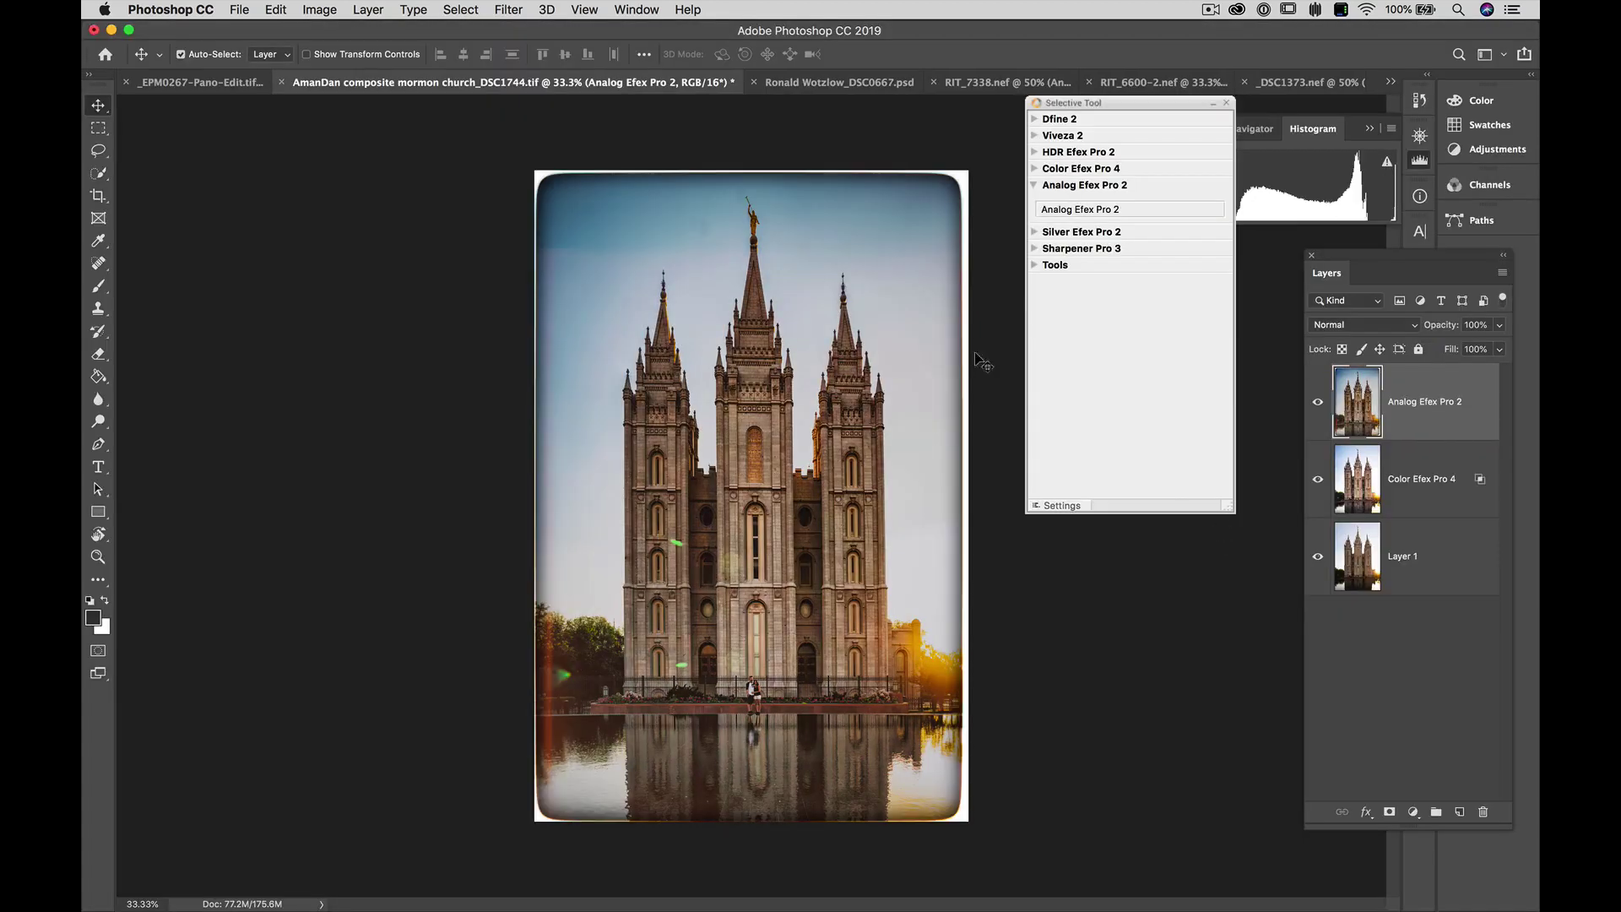
# Float the church image in its own window beside the panorama reduced to 33.3%, with the Selective Tool collapsed, to compare both looks.
pyautogui.moveTo(542, 90); pyautogui.dragTo(475, 134)
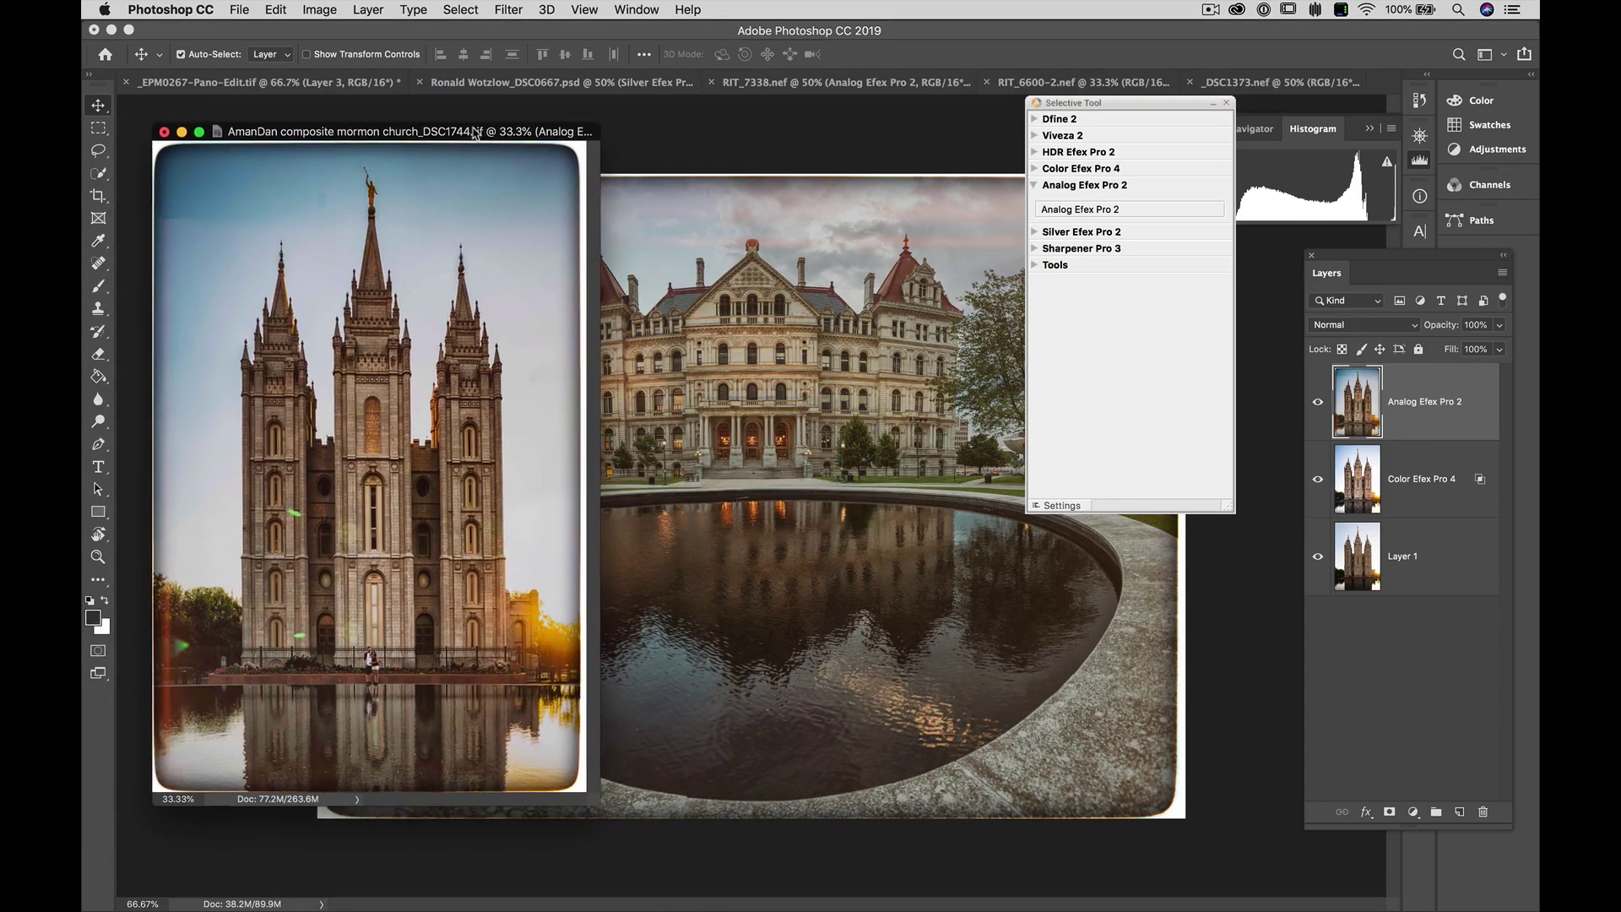
pyautogui.click(1215, 101)
pyautogui.click(1214, 102)
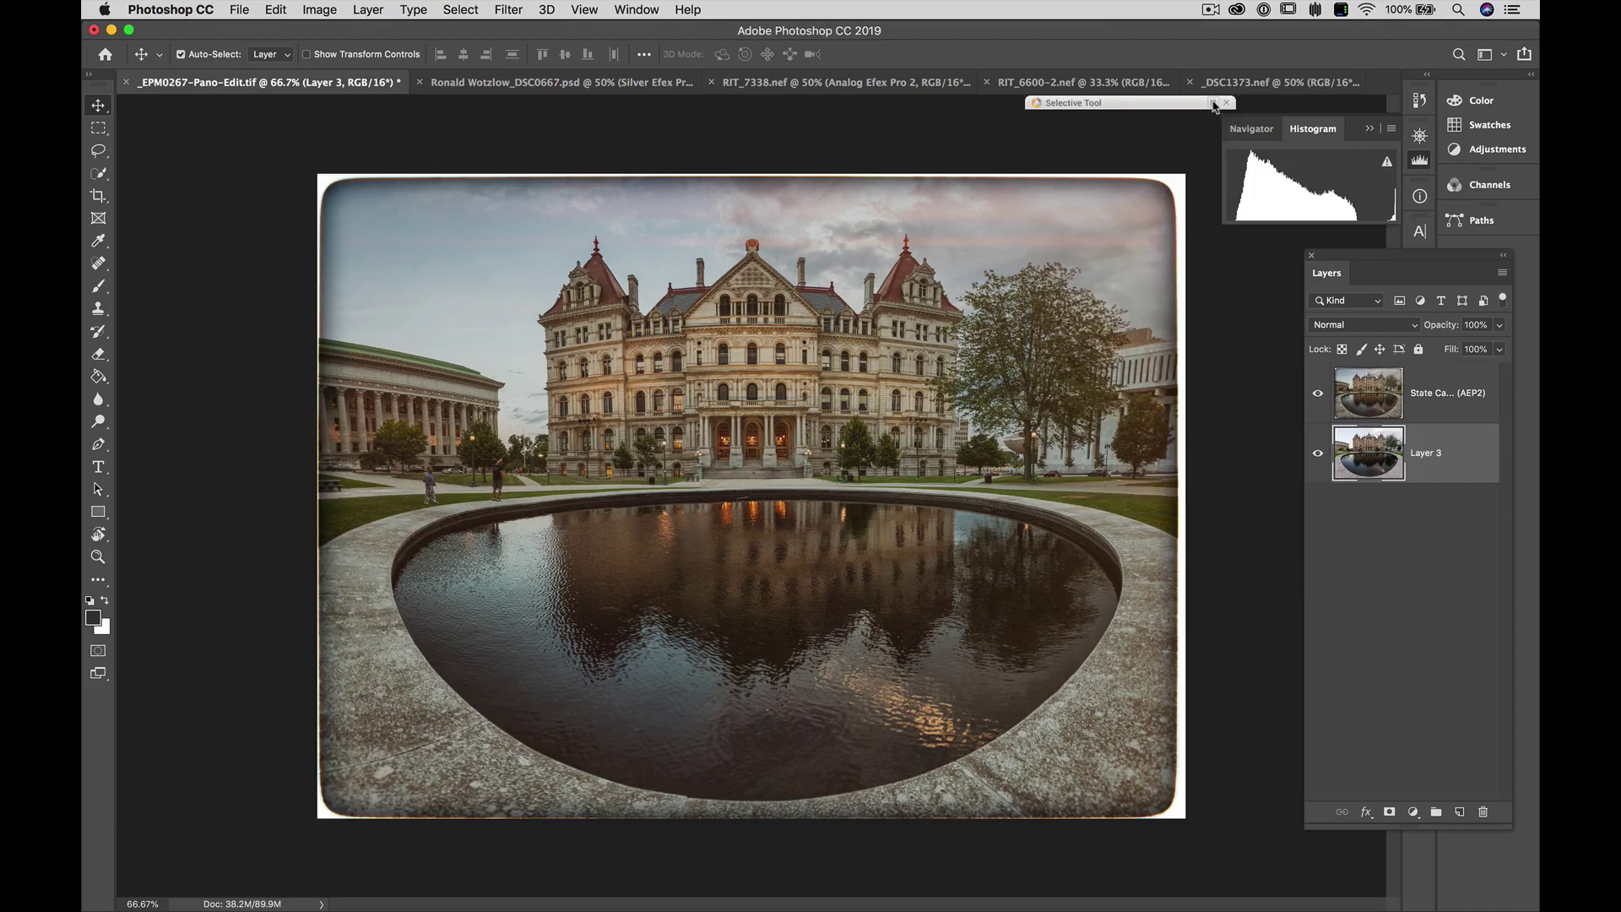
pyautogui.press('super+minus')
pyautogui.press('super+minus')
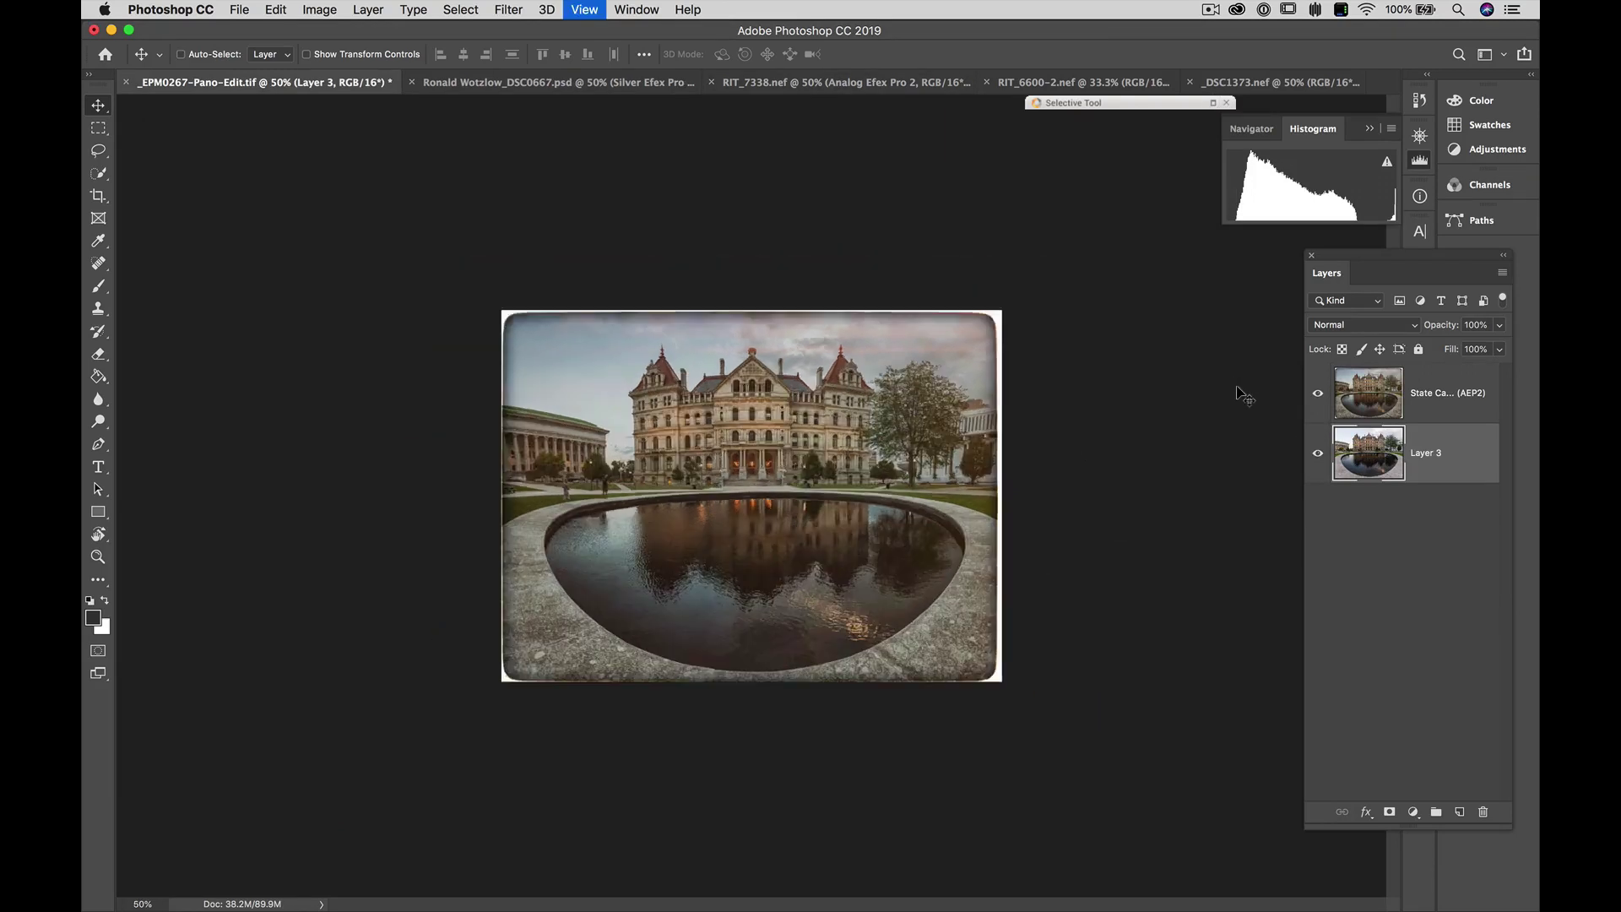
pyautogui.moveTo(720, 34); pyautogui.dragTo(916, 33)
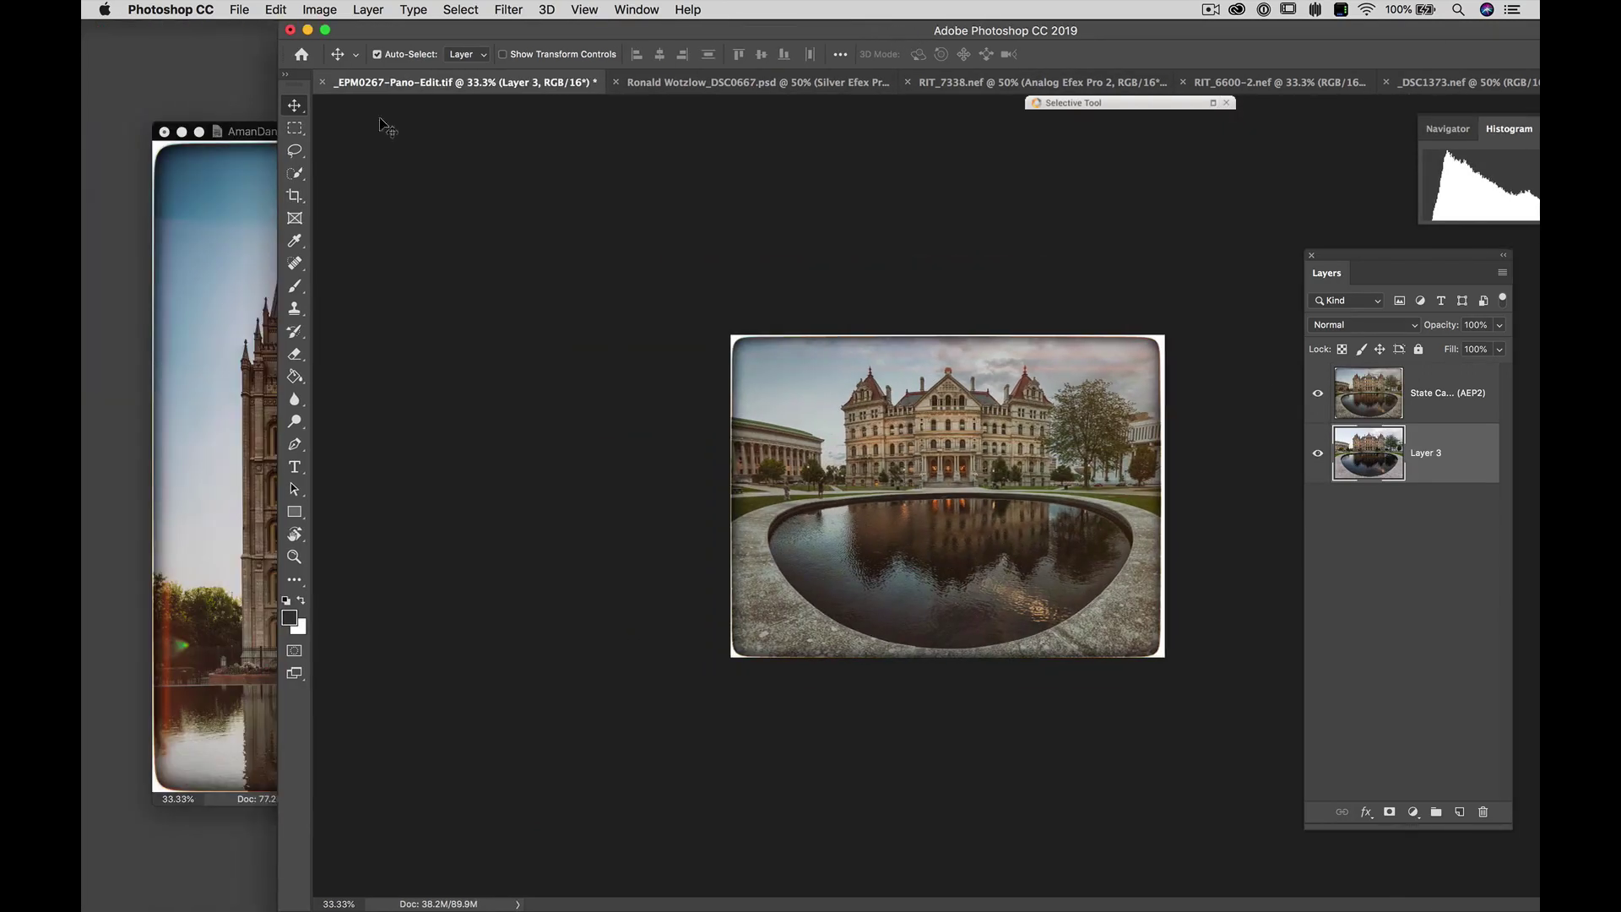
pyautogui.moveTo(238, 141); pyautogui.dragTo(328, 154)
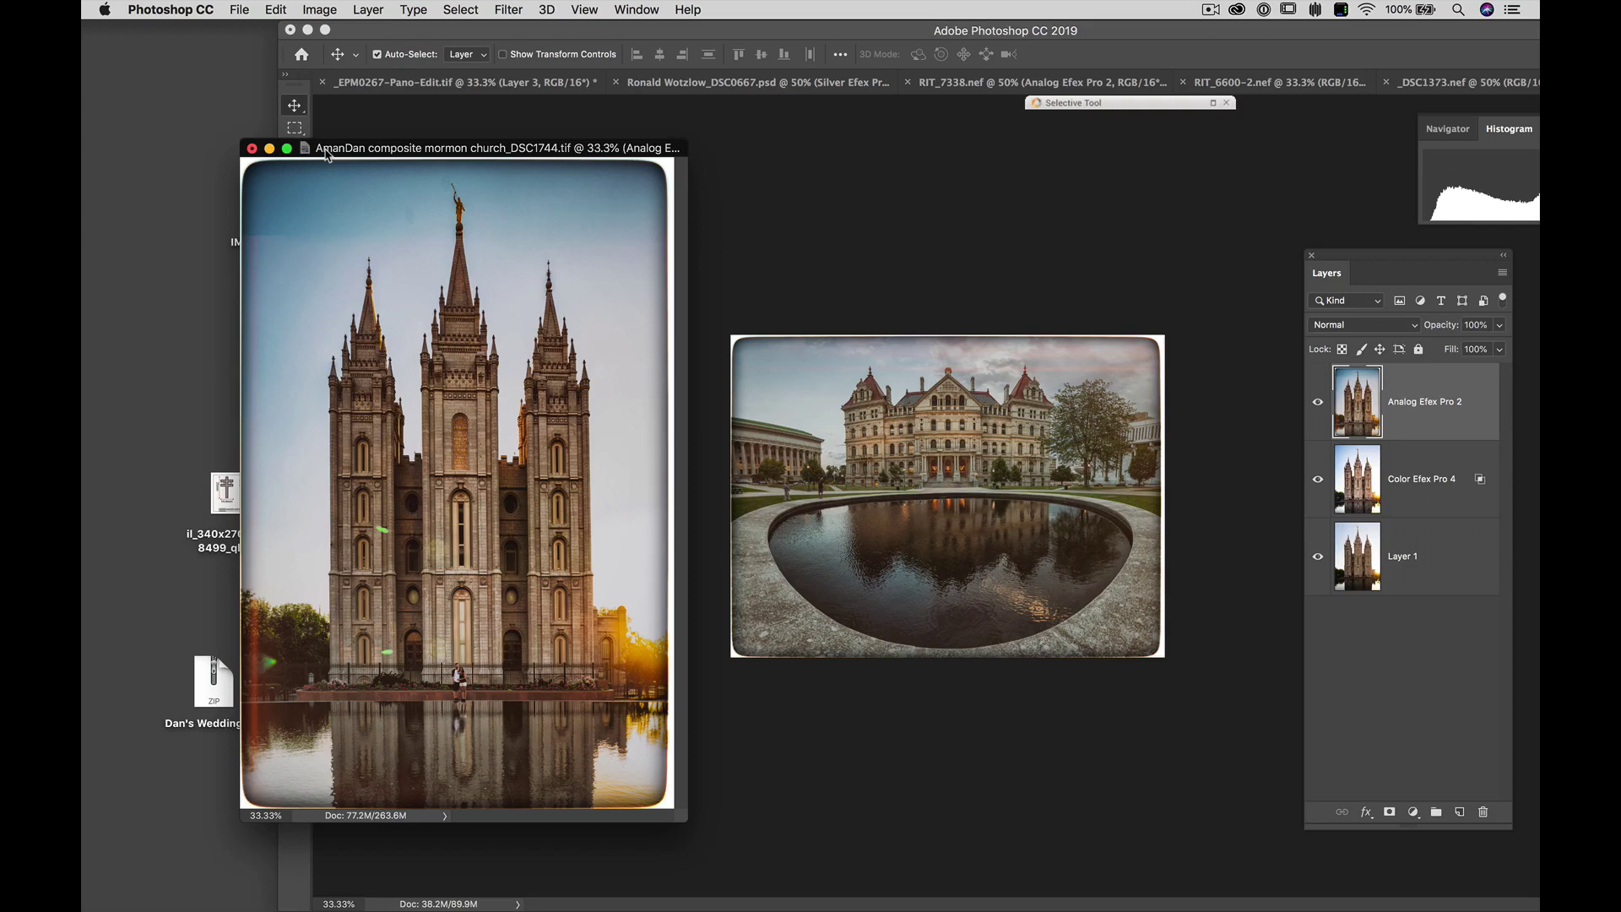
# Close the church image without saving, and move the fern image's full layer list closer to the picture.
pyautogui.click(253, 149)
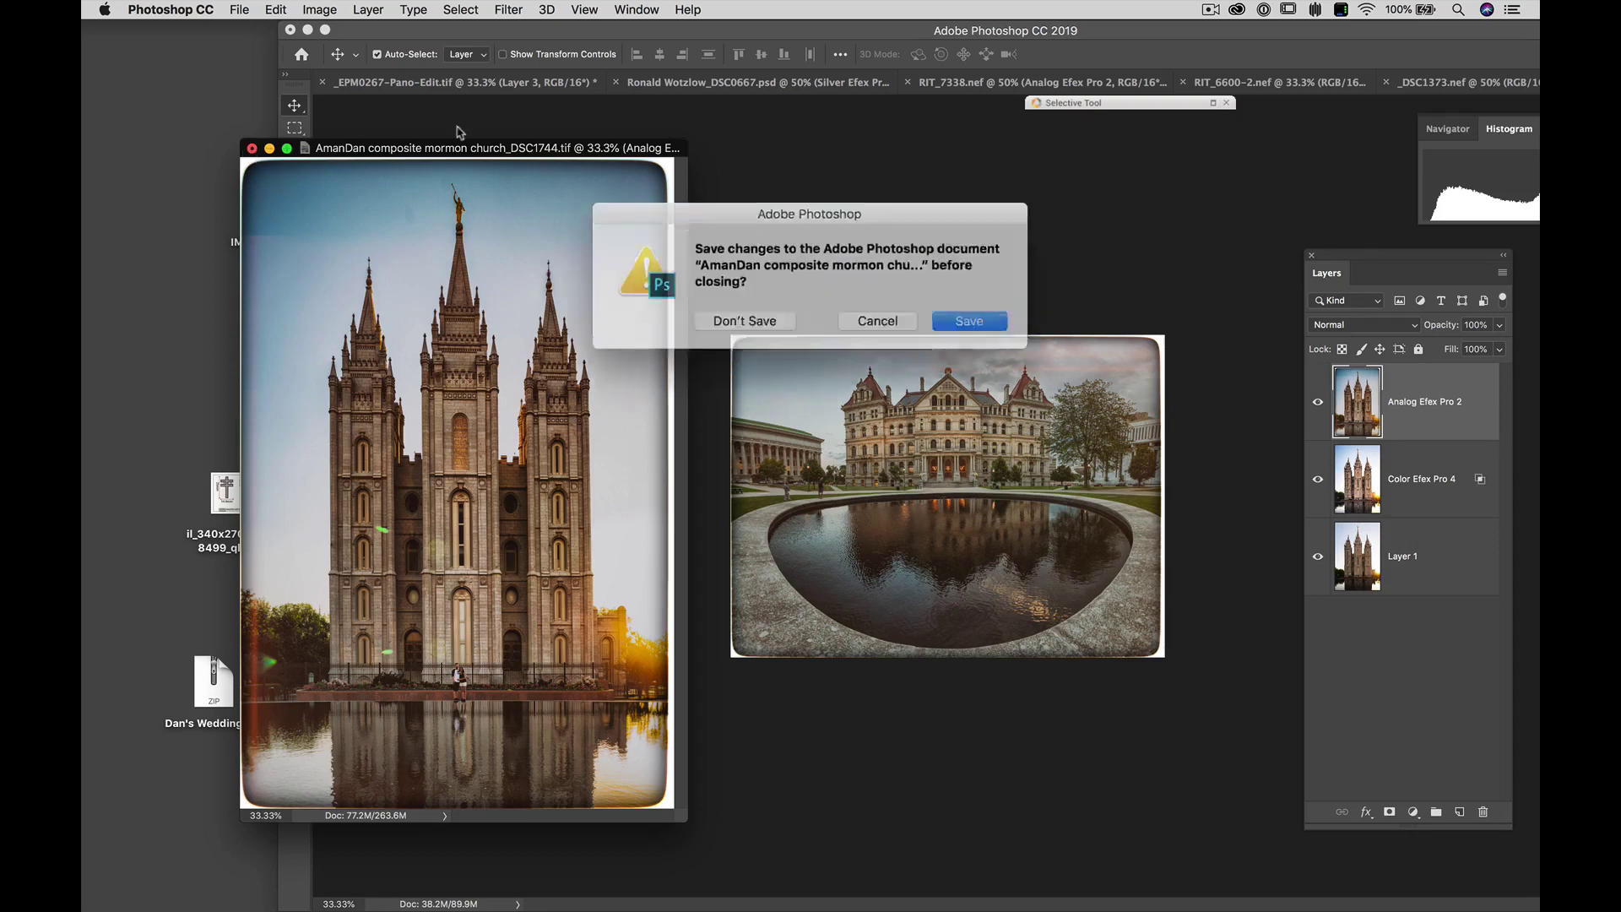
pyautogui.click(735, 319)
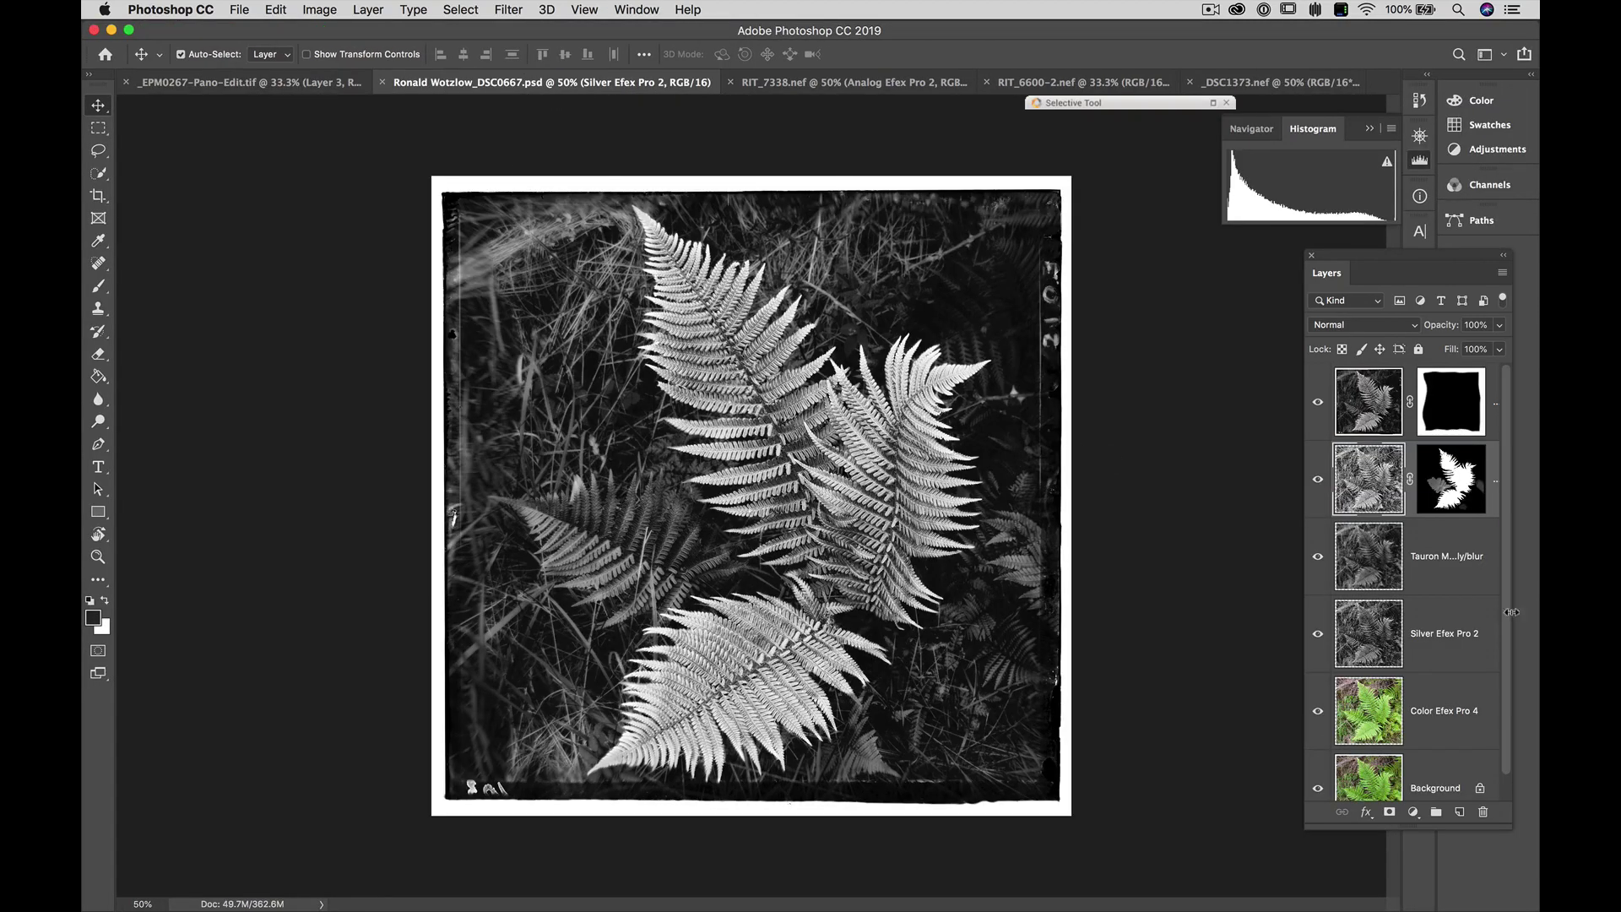
pyautogui.moveTo(1509, 626); pyautogui.dragTo(1509, 677)
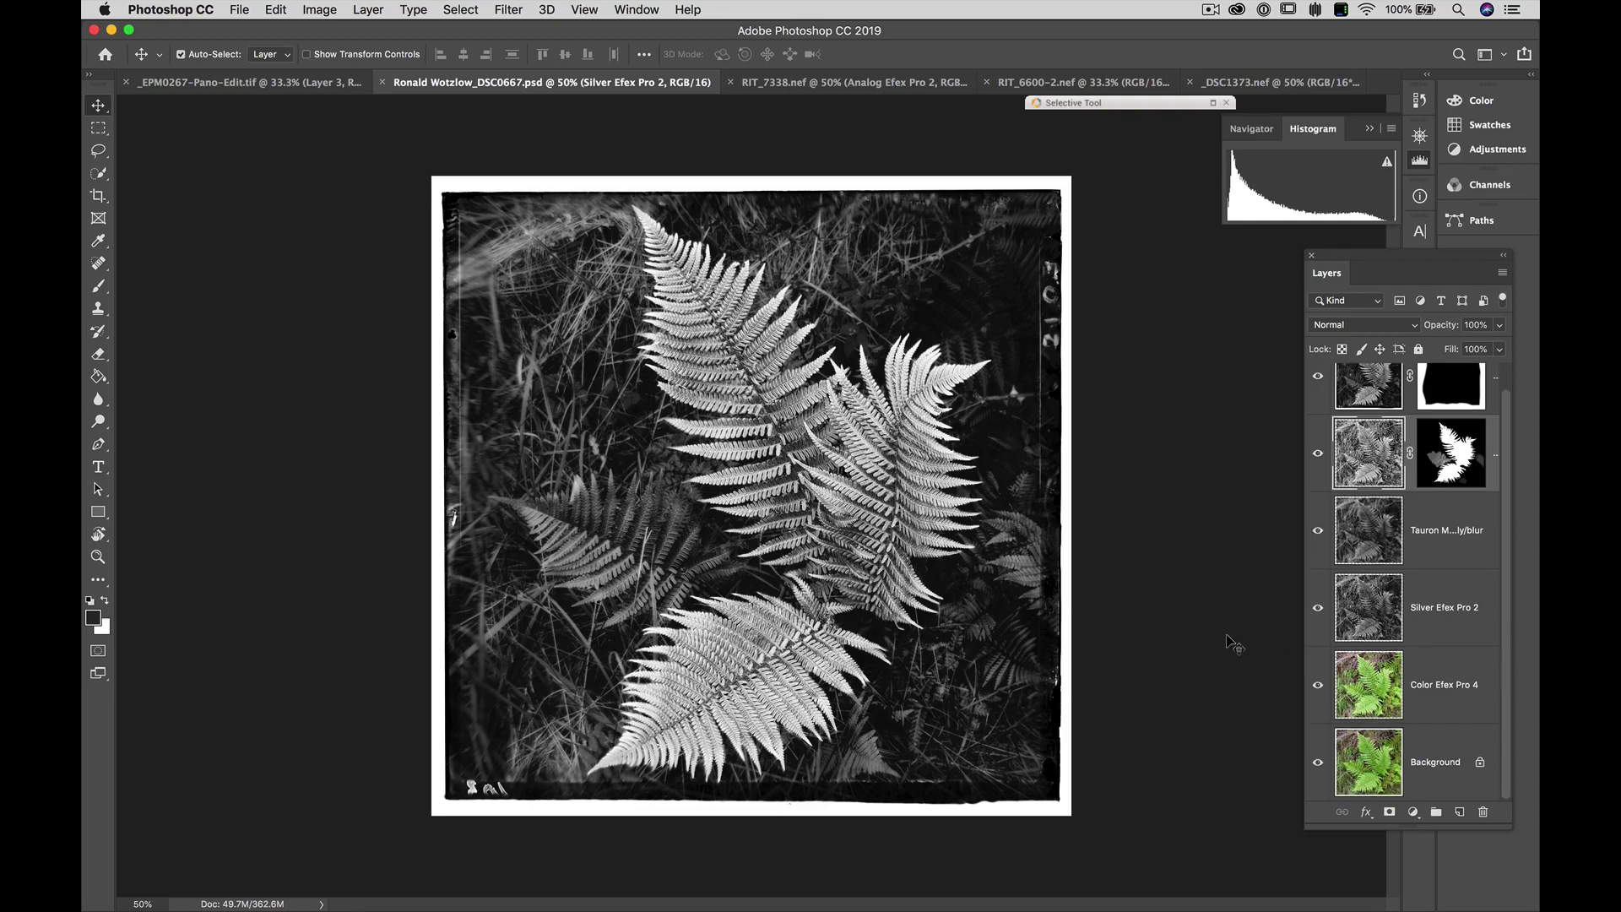
pyautogui.moveTo(1402, 262); pyautogui.dragTo(1241, 186)
# Compare the fern image's original Background with the finished version by hiding all layers above it and showing them again.
pyautogui.click(1157, 610)
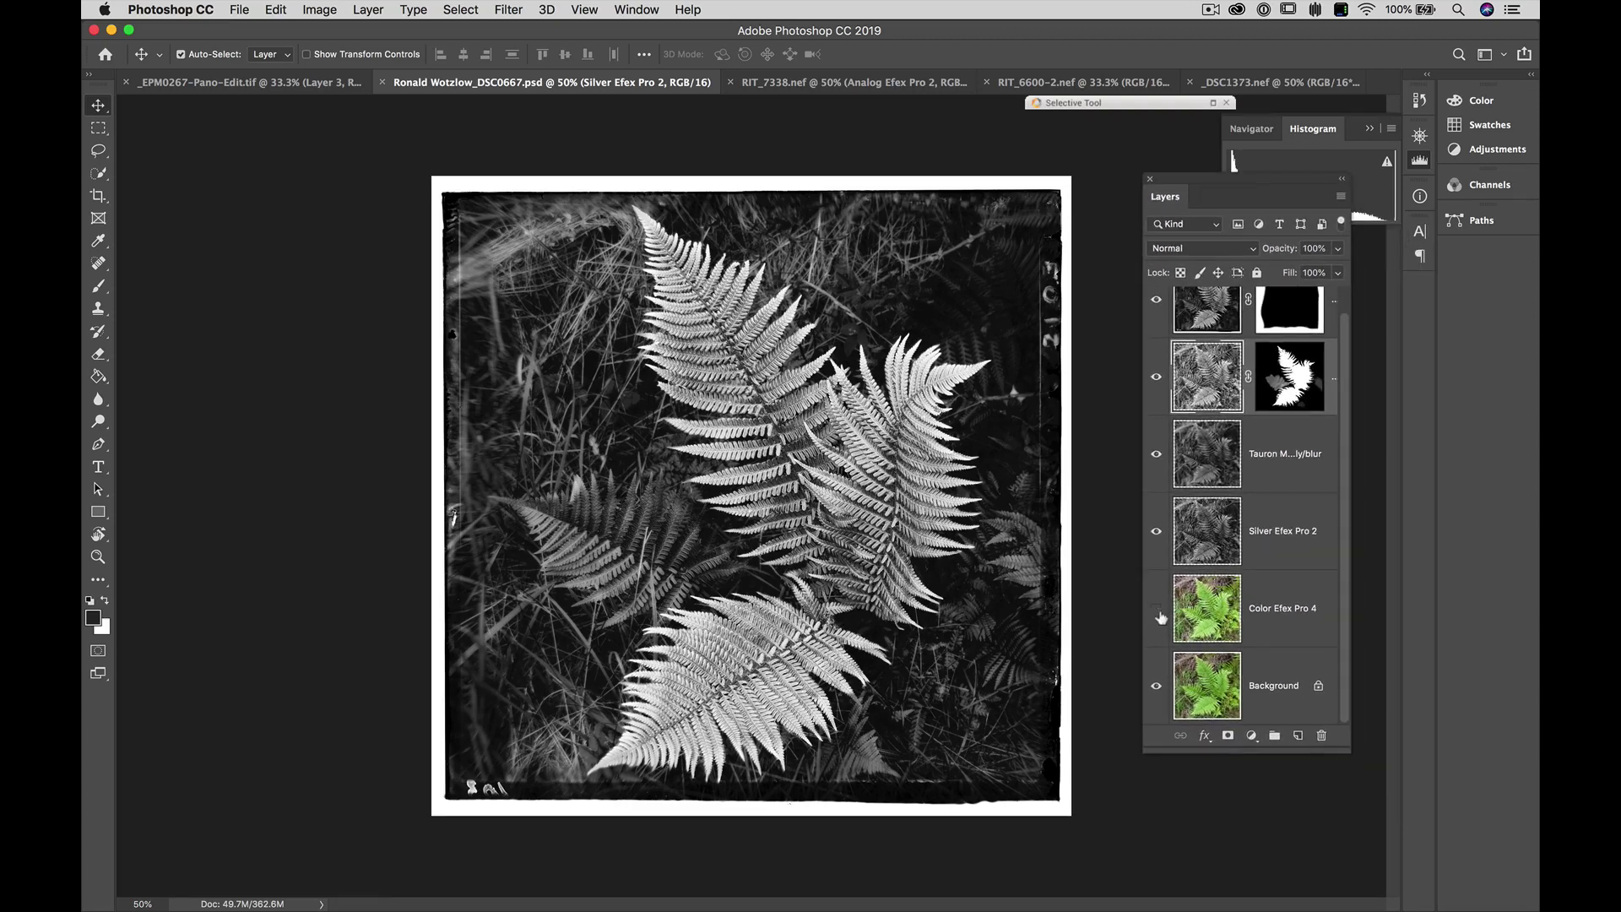
pyautogui.moveTo(1161, 619); pyautogui.dragTo(1156, 292)
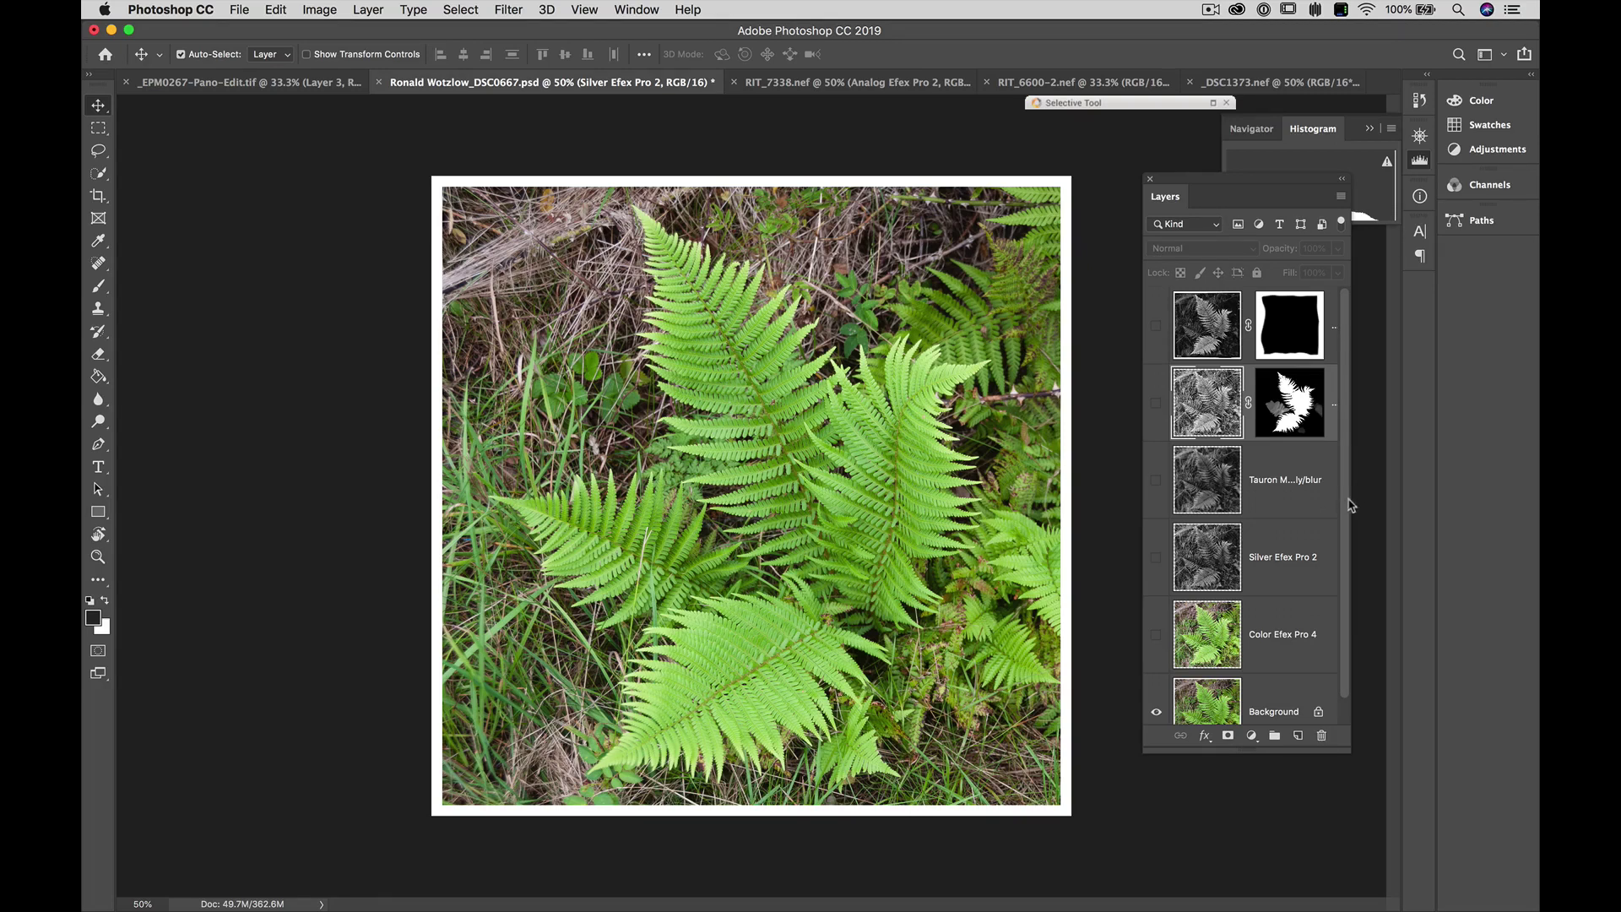
pyautogui.scroll(-1, 1351, 507)
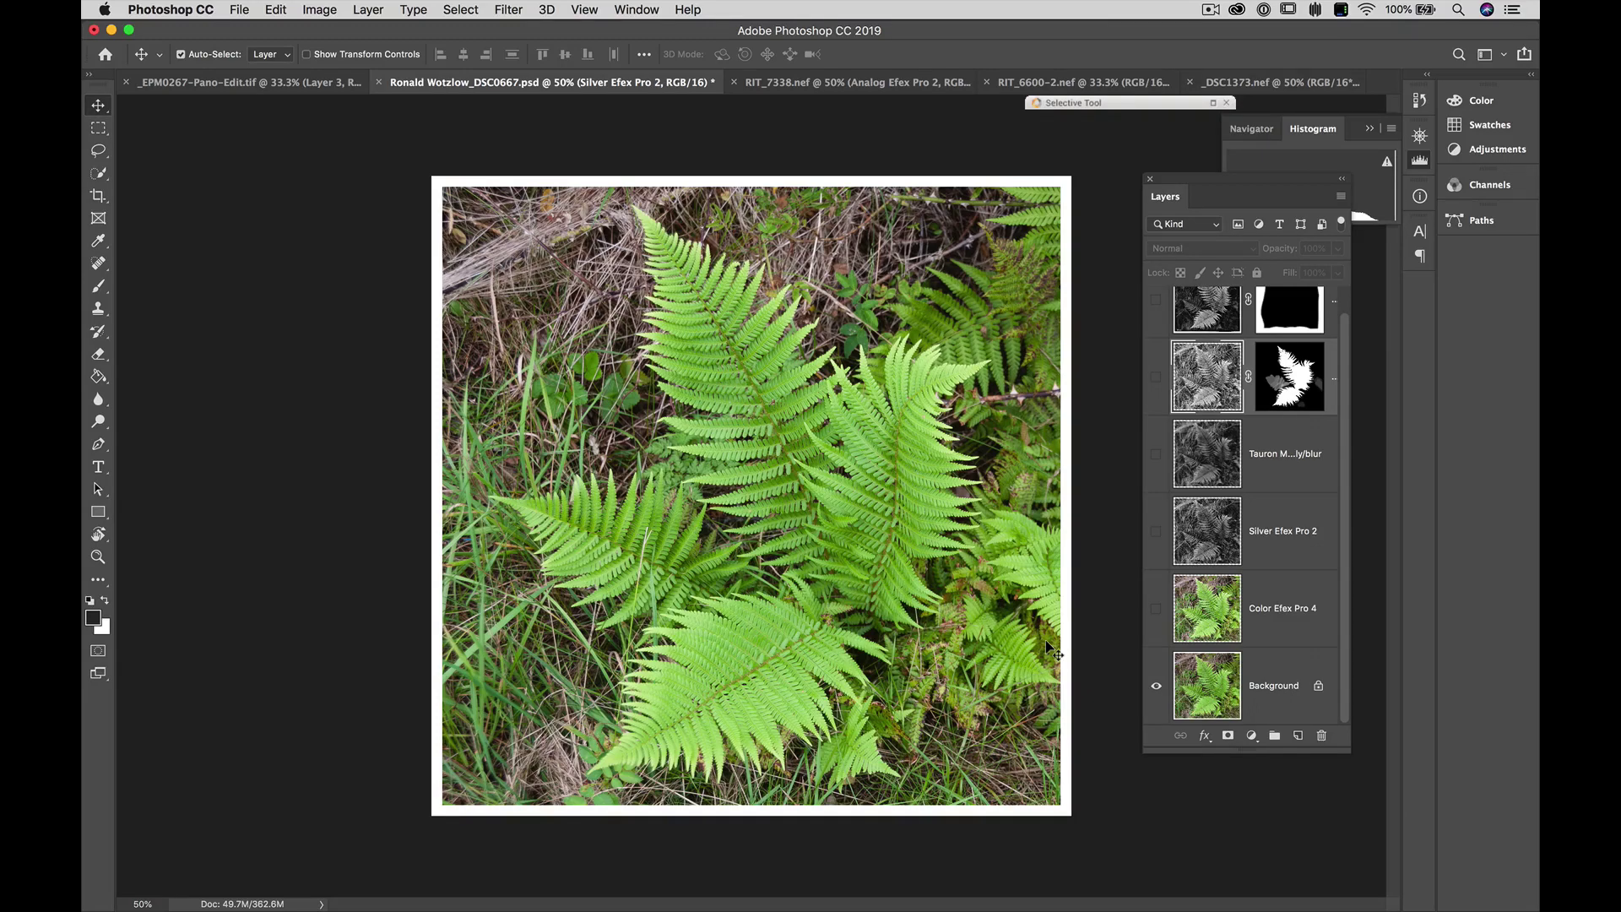
pyautogui.moveTo(1157, 612); pyautogui.dragTo(1157, 301)
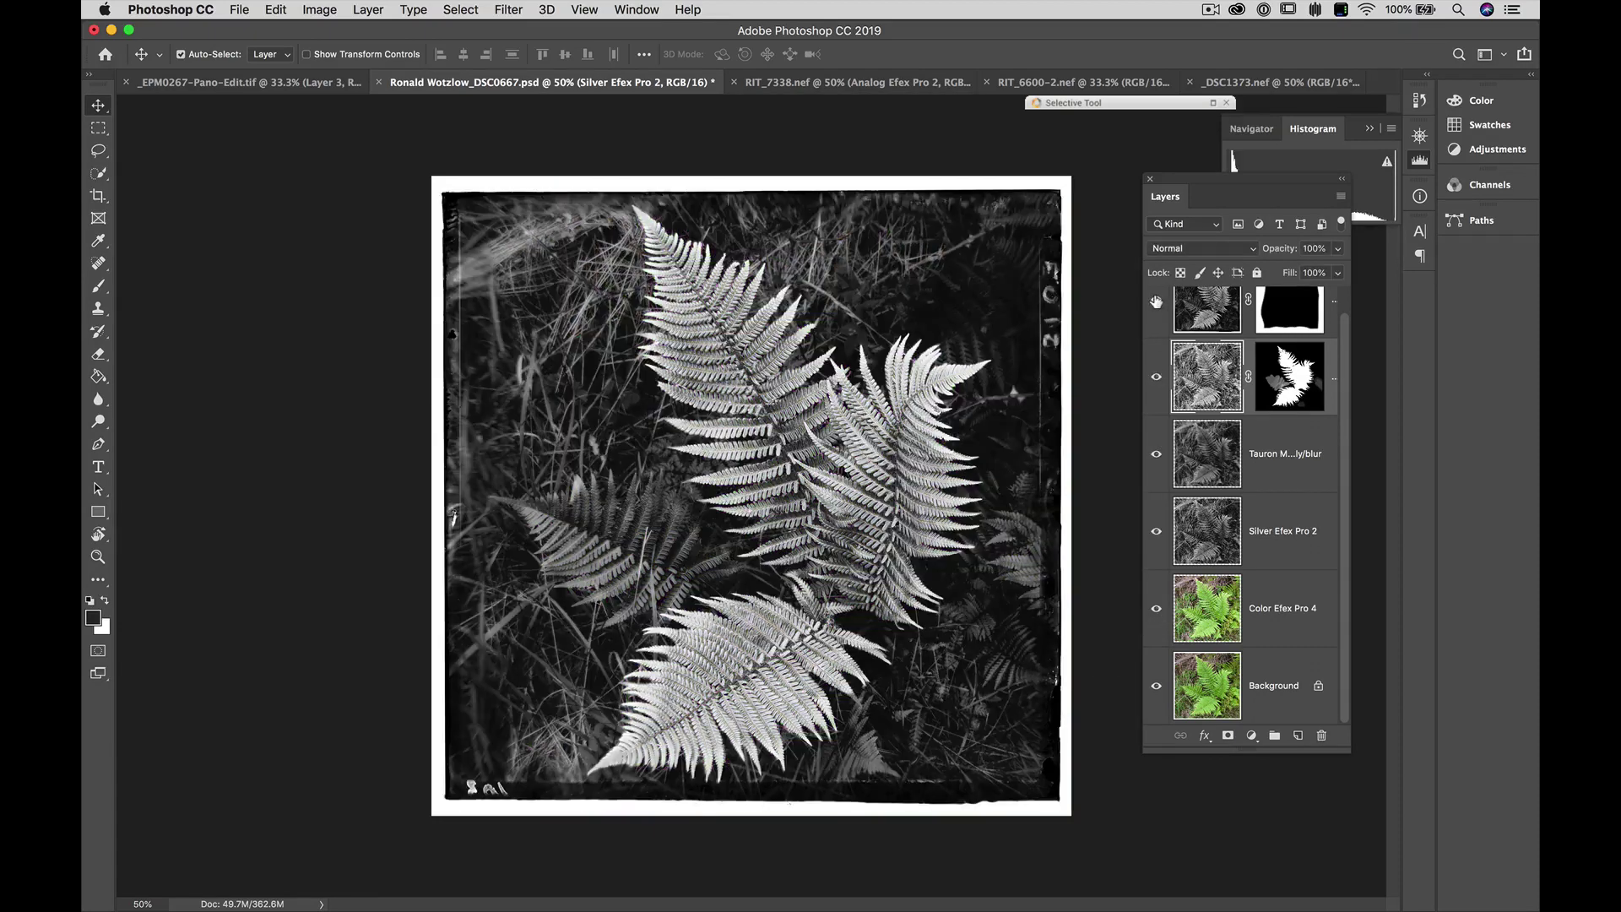
# Hide everything above Color Efex Pro 4, compare the fern with and without that layer, and show the Silver Efex Pro 2 layer.
pyautogui.moveTo(1156, 302); pyautogui.dragTo(1157, 538)
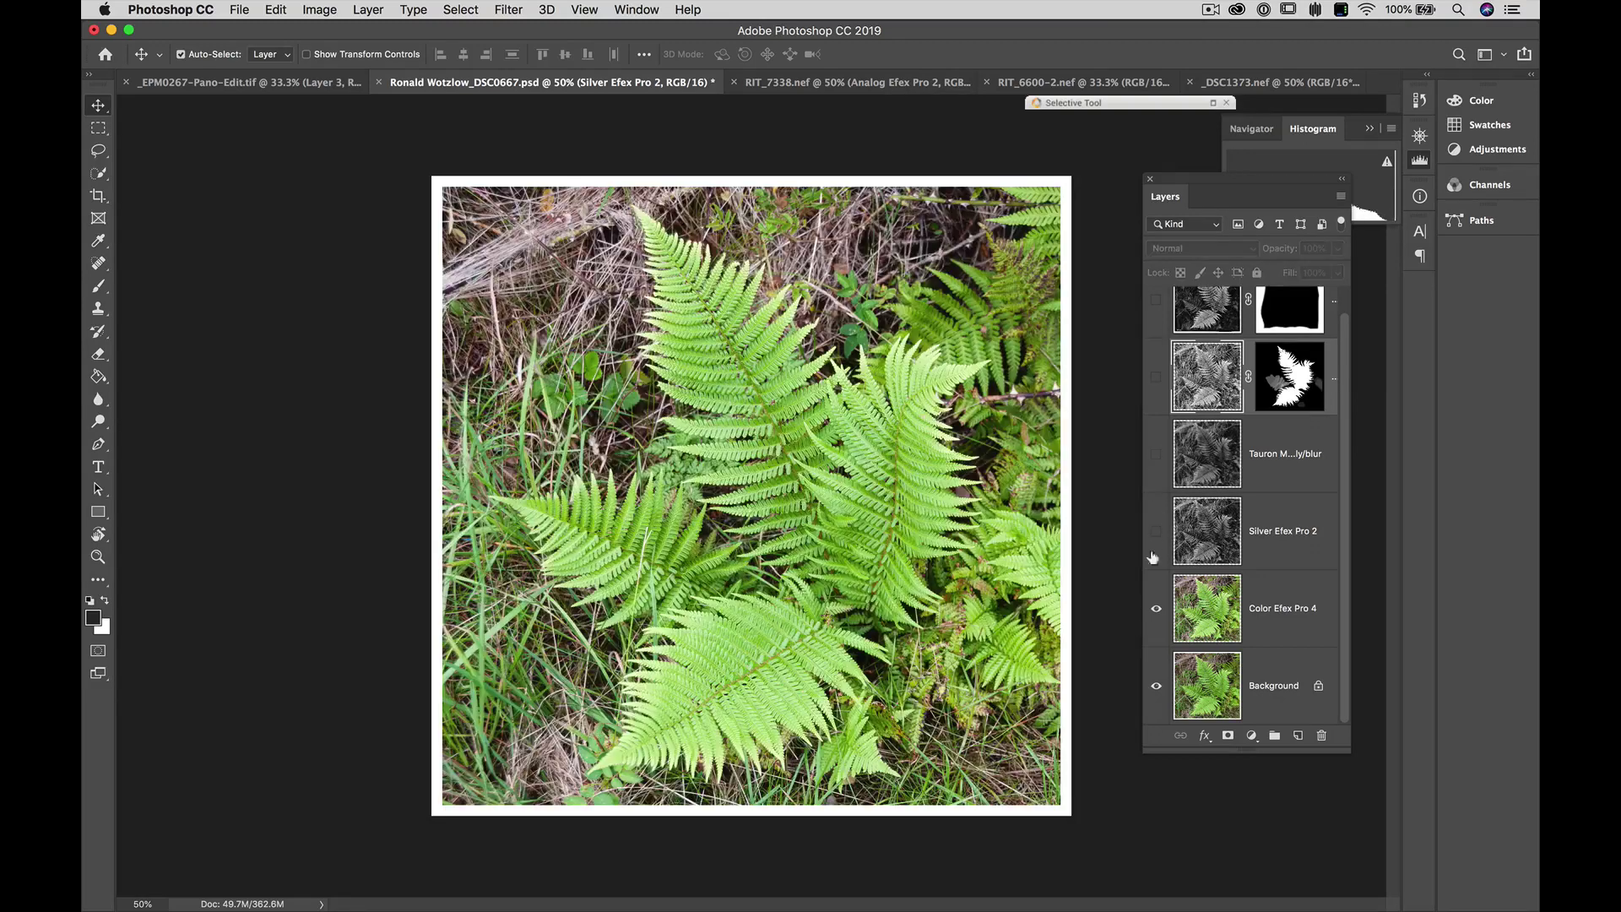
pyautogui.click(1156, 609)
pyautogui.click(1156, 612)
pyautogui.click(1158, 532)
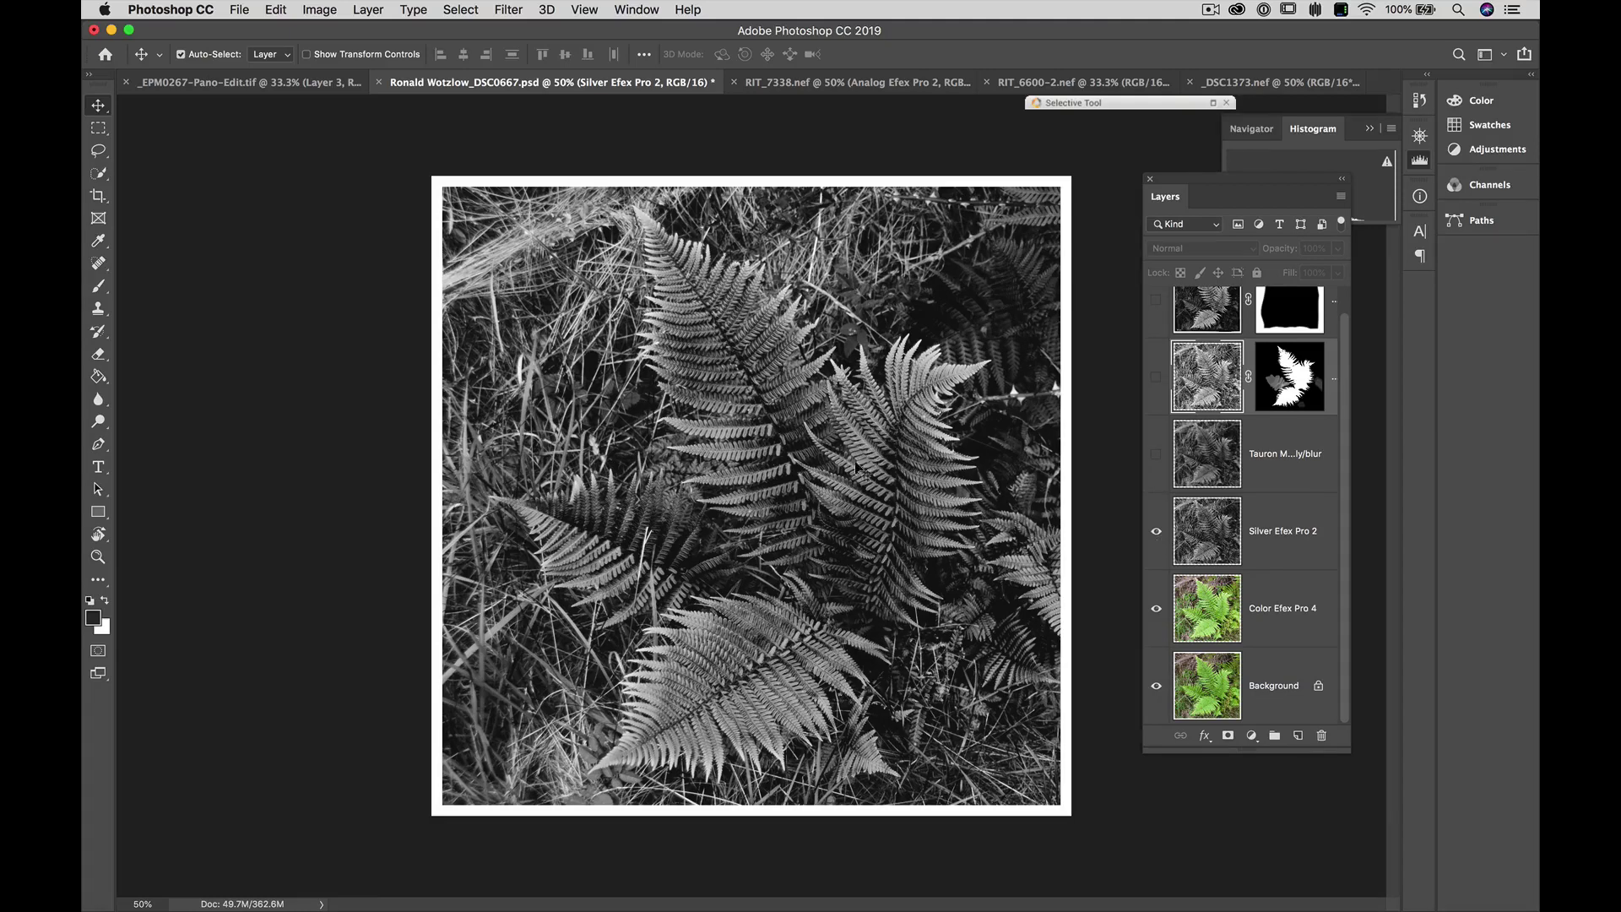
# Preview the masked fern layer over Silver Efex Pro 2, then compare with and without the Tauron blur layer, leaving the blur layer shown.
pyautogui.click(1157, 378)
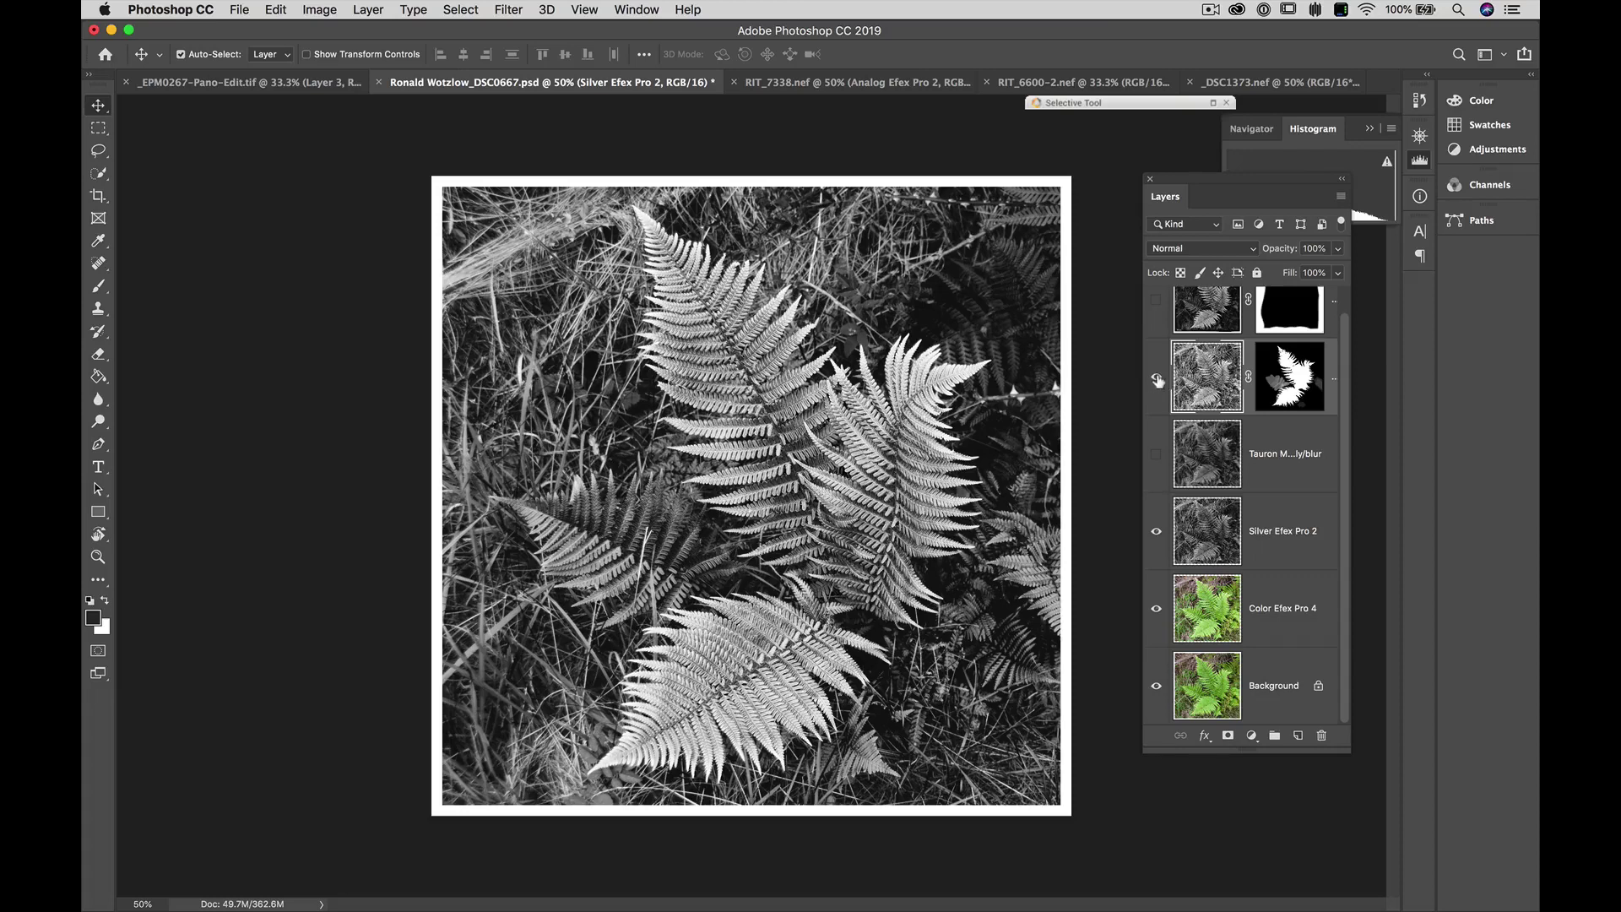
pyautogui.click(1158, 381)
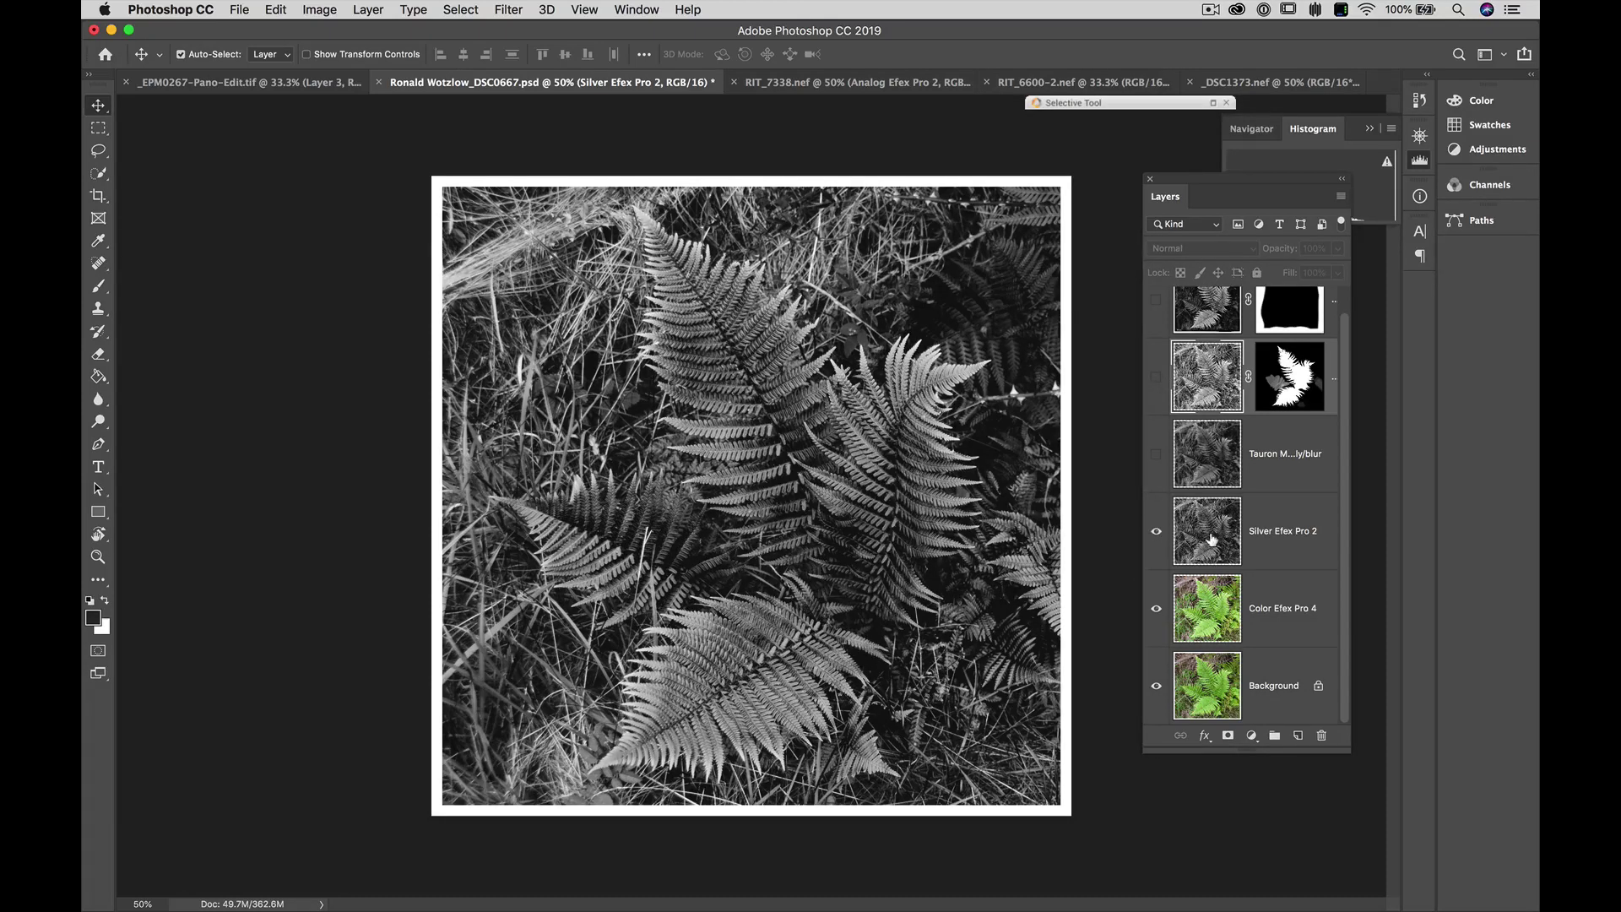
pyautogui.click(1156, 459)
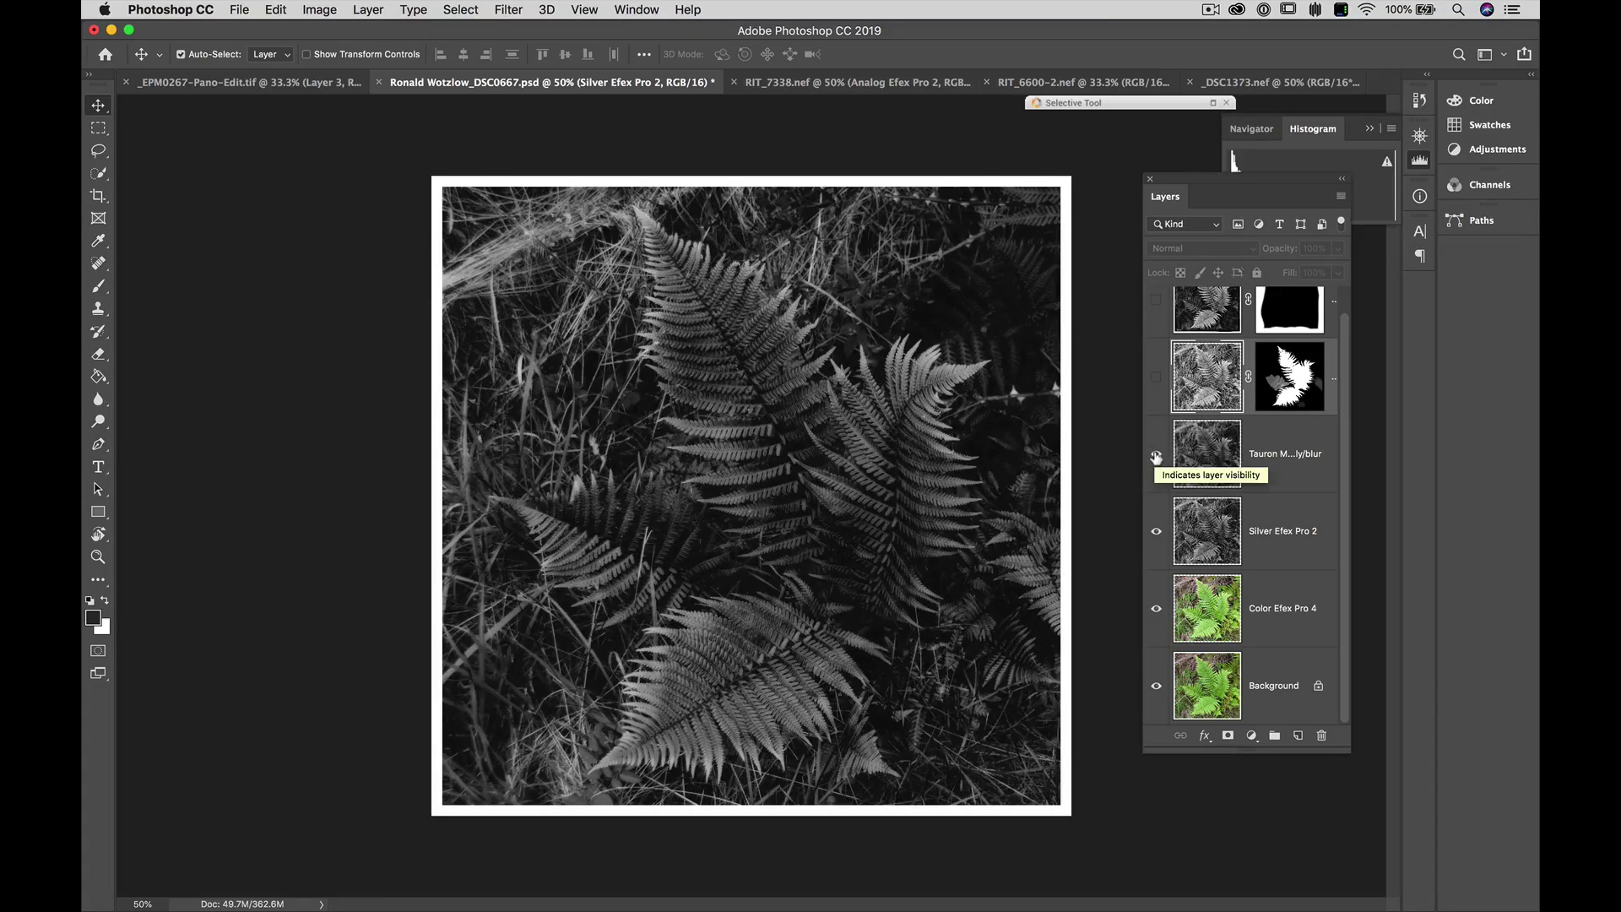
pyautogui.click(1156, 457)
pyautogui.click(1156, 458)
pyautogui.click(1156, 458)
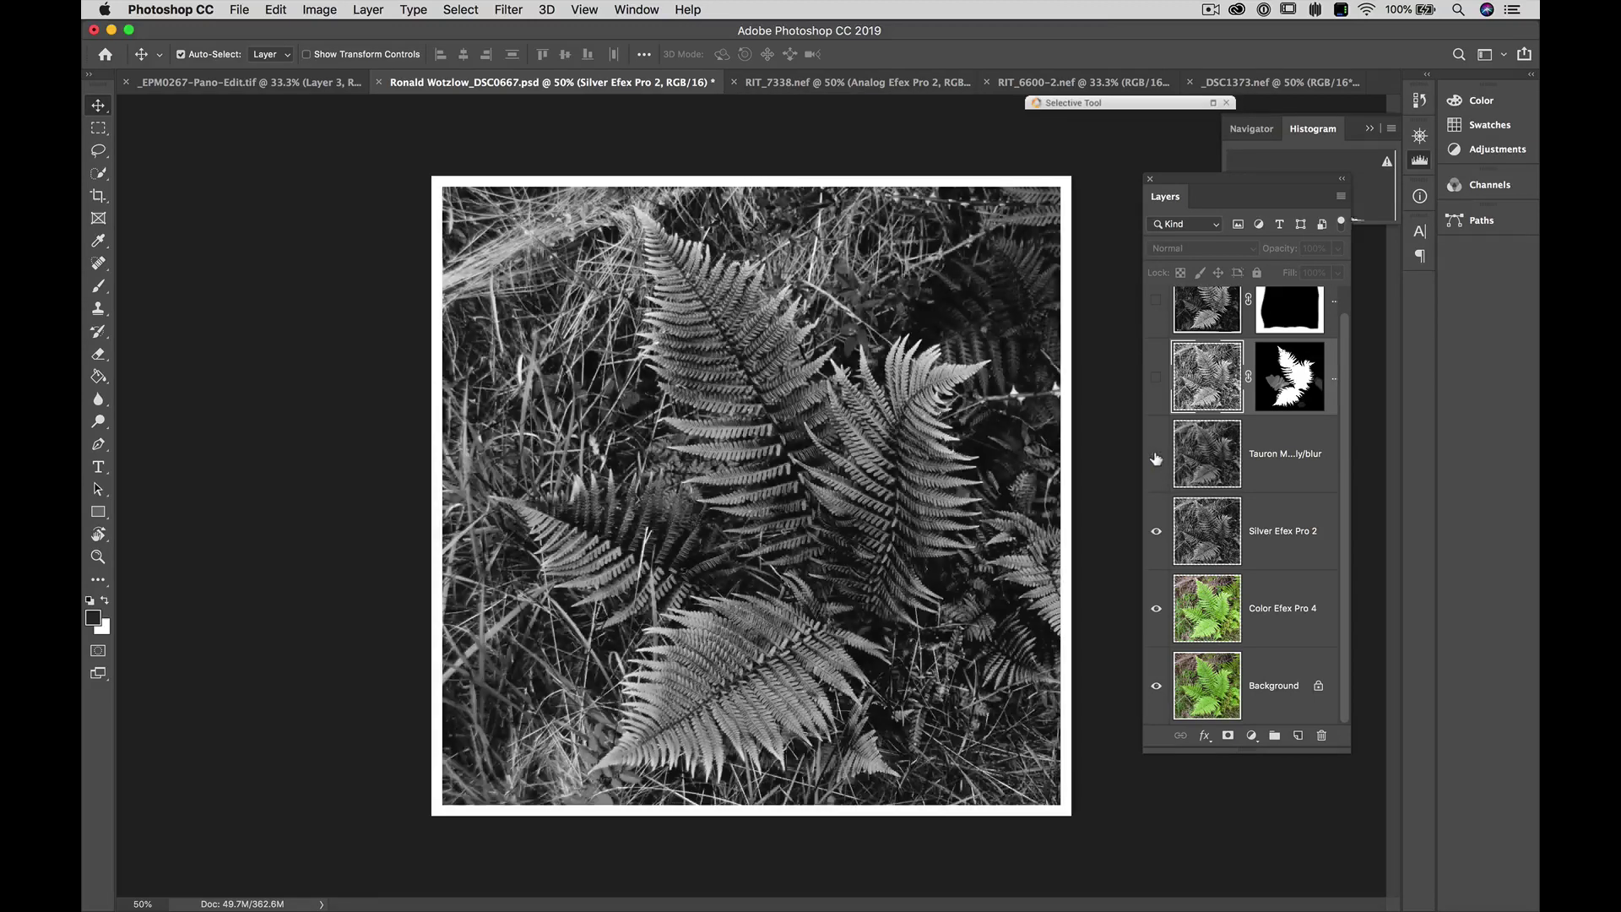
pyautogui.click(1156, 457)
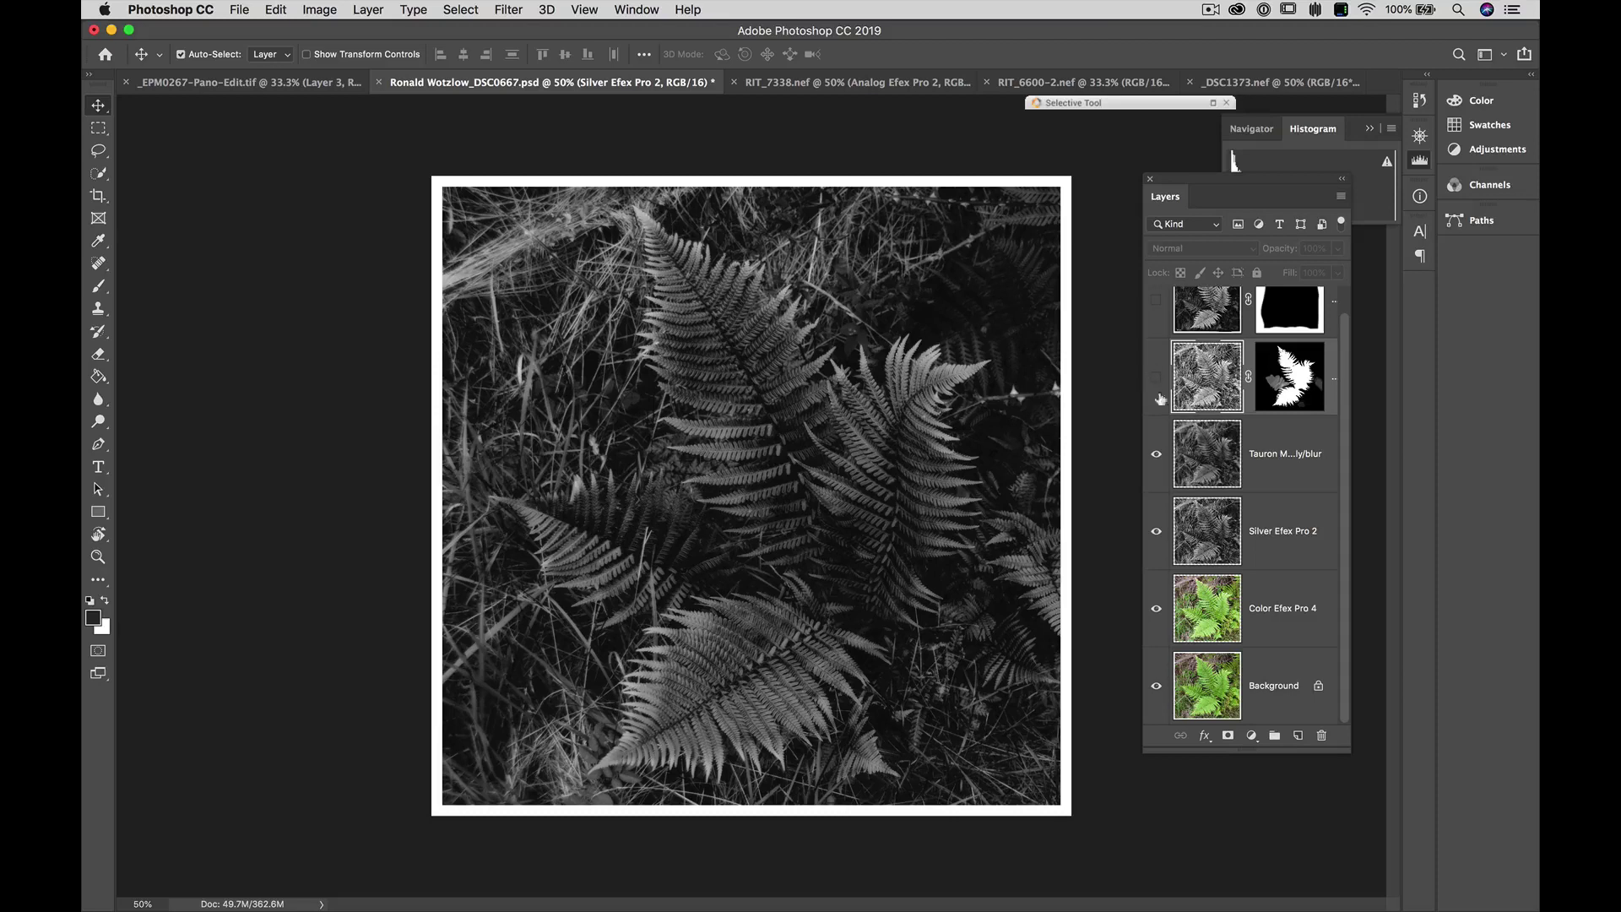
# Hide the Tauron blur and Silver Efex Pro 2 layers and examine the masked fern layer with its mask disabled, then re-enabled.
pyautogui.keyDown('shift'); pyautogui.click(1278, 395); pyautogui.keyUp('shift')
pyautogui.click(1157, 454)
pyautogui.click(1160, 529)
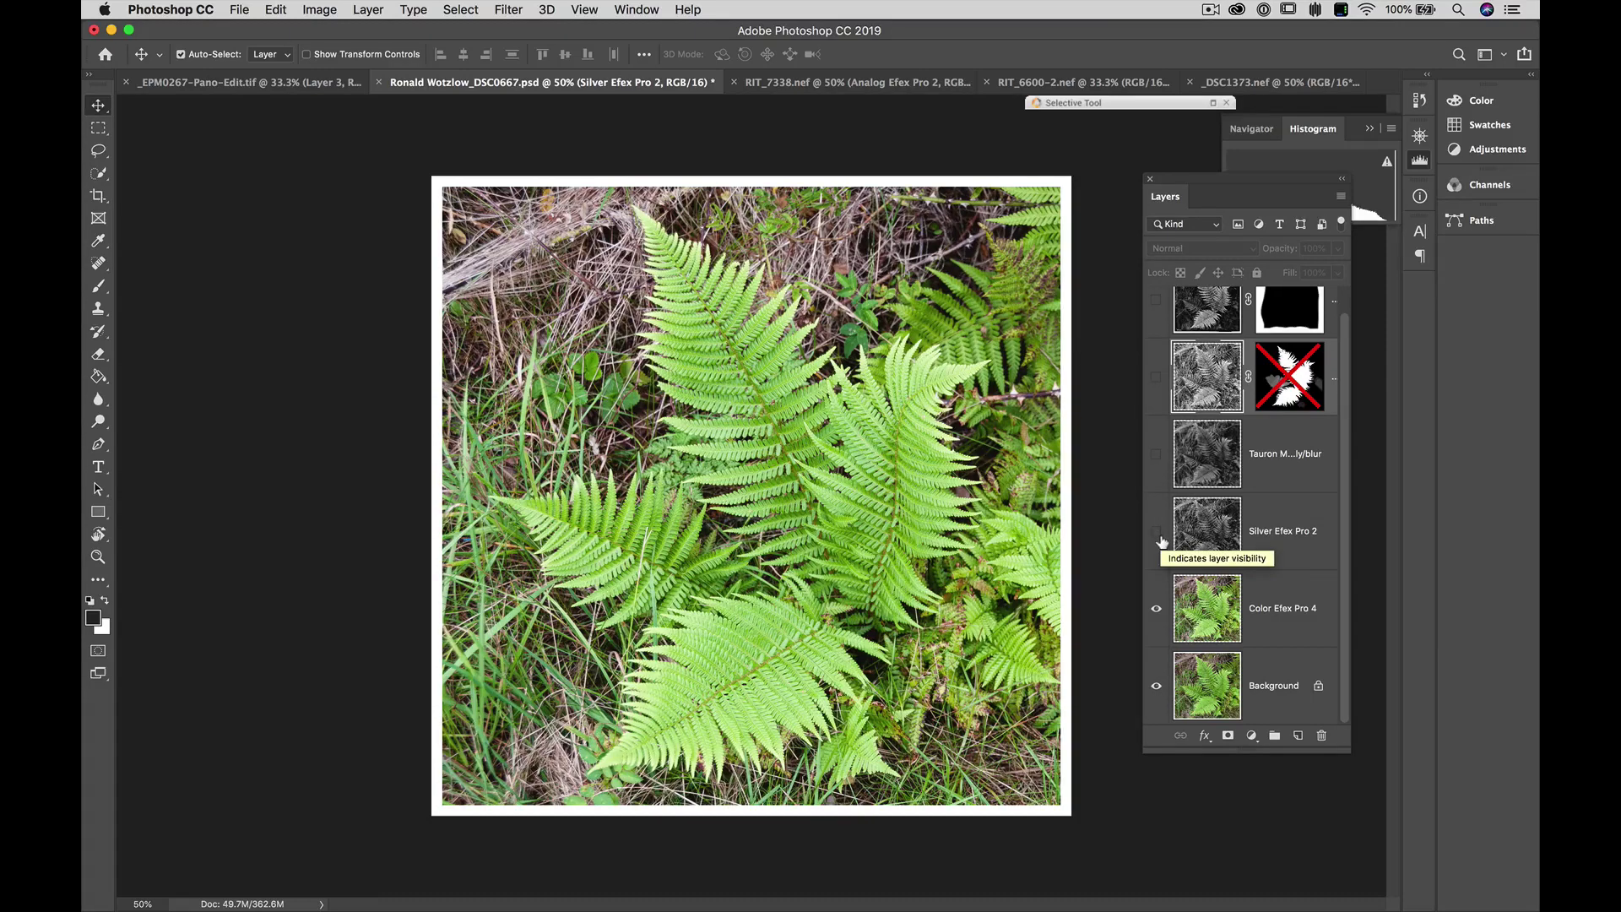
pyautogui.click(1156, 380)
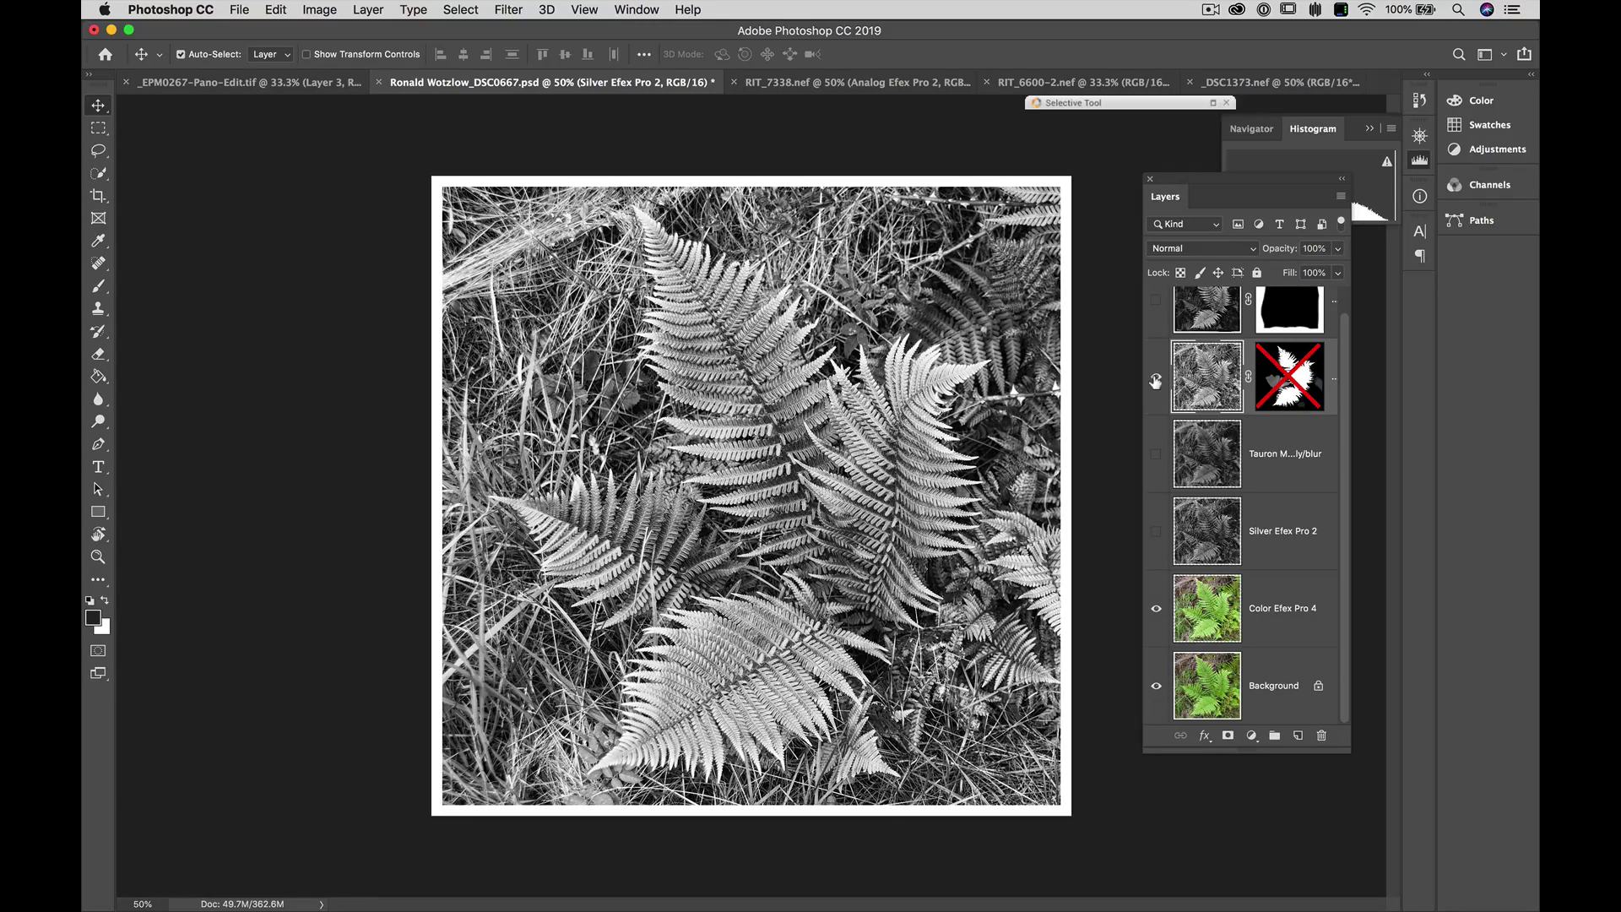
pyautogui.click(1155, 381)
pyautogui.keyDown('shift'); pyautogui.click(1290, 384); pyautogui.keyUp('shift')
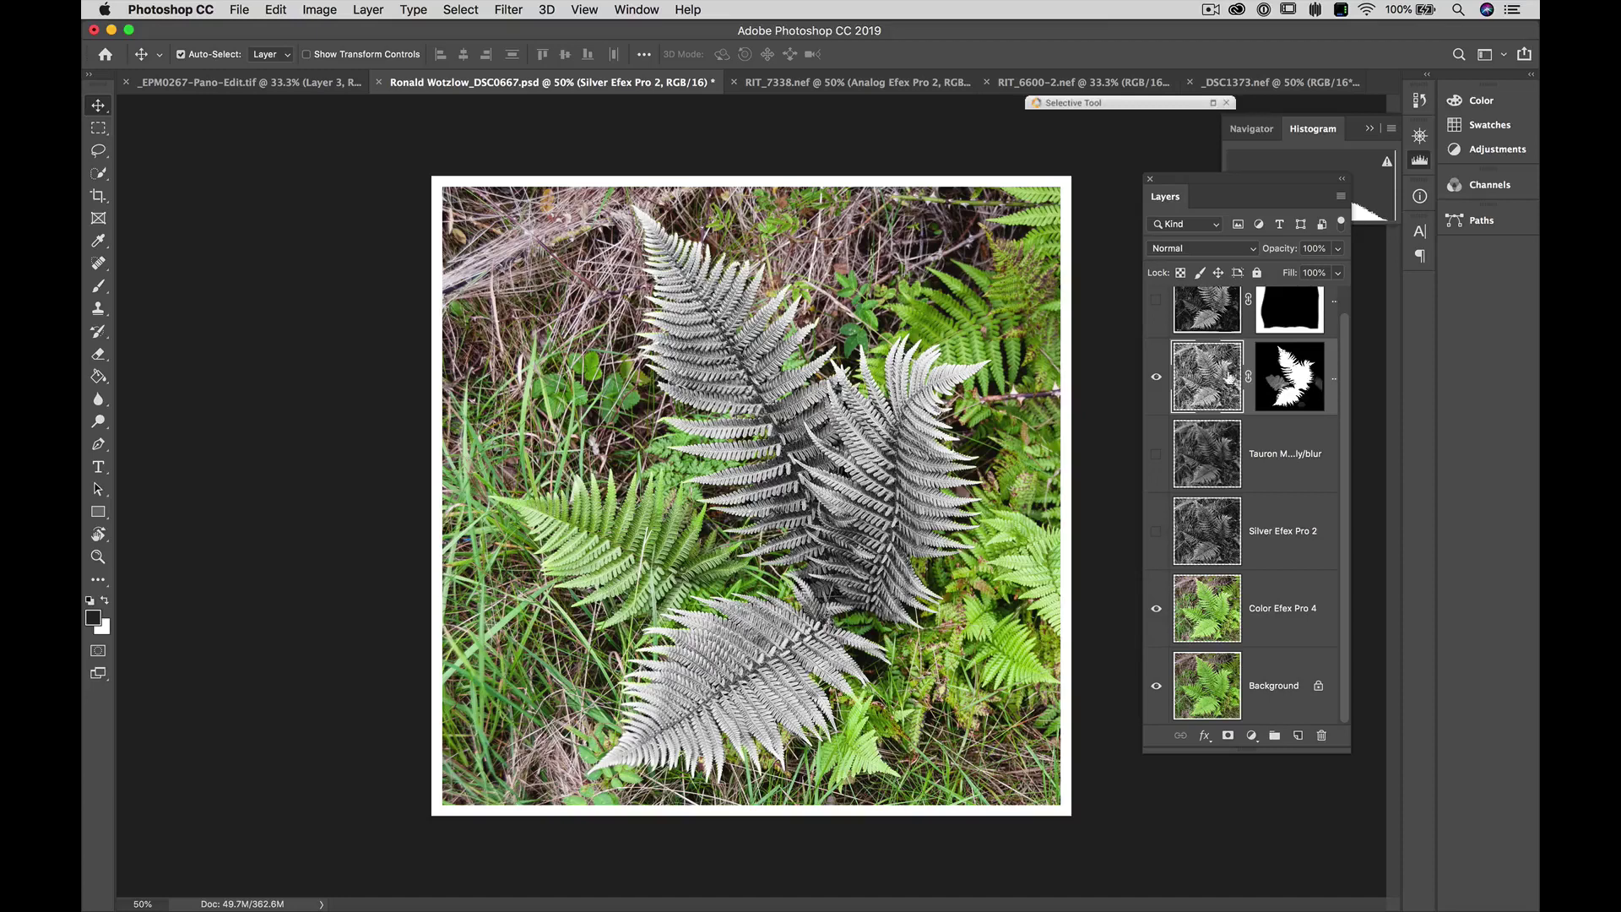
# Compare the color fern image with and without the masked black-and-white fern layer, leaving that layer shown.
pyautogui.click(1155, 381)
pyautogui.click(1155, 382)
pyautogui.click(1155, 382)
pyautogui.click(1156, 382)
pyautogui.click(1155, 382)
pyautogui.click(1155, 382)
pyautogui.click(1159, 382)
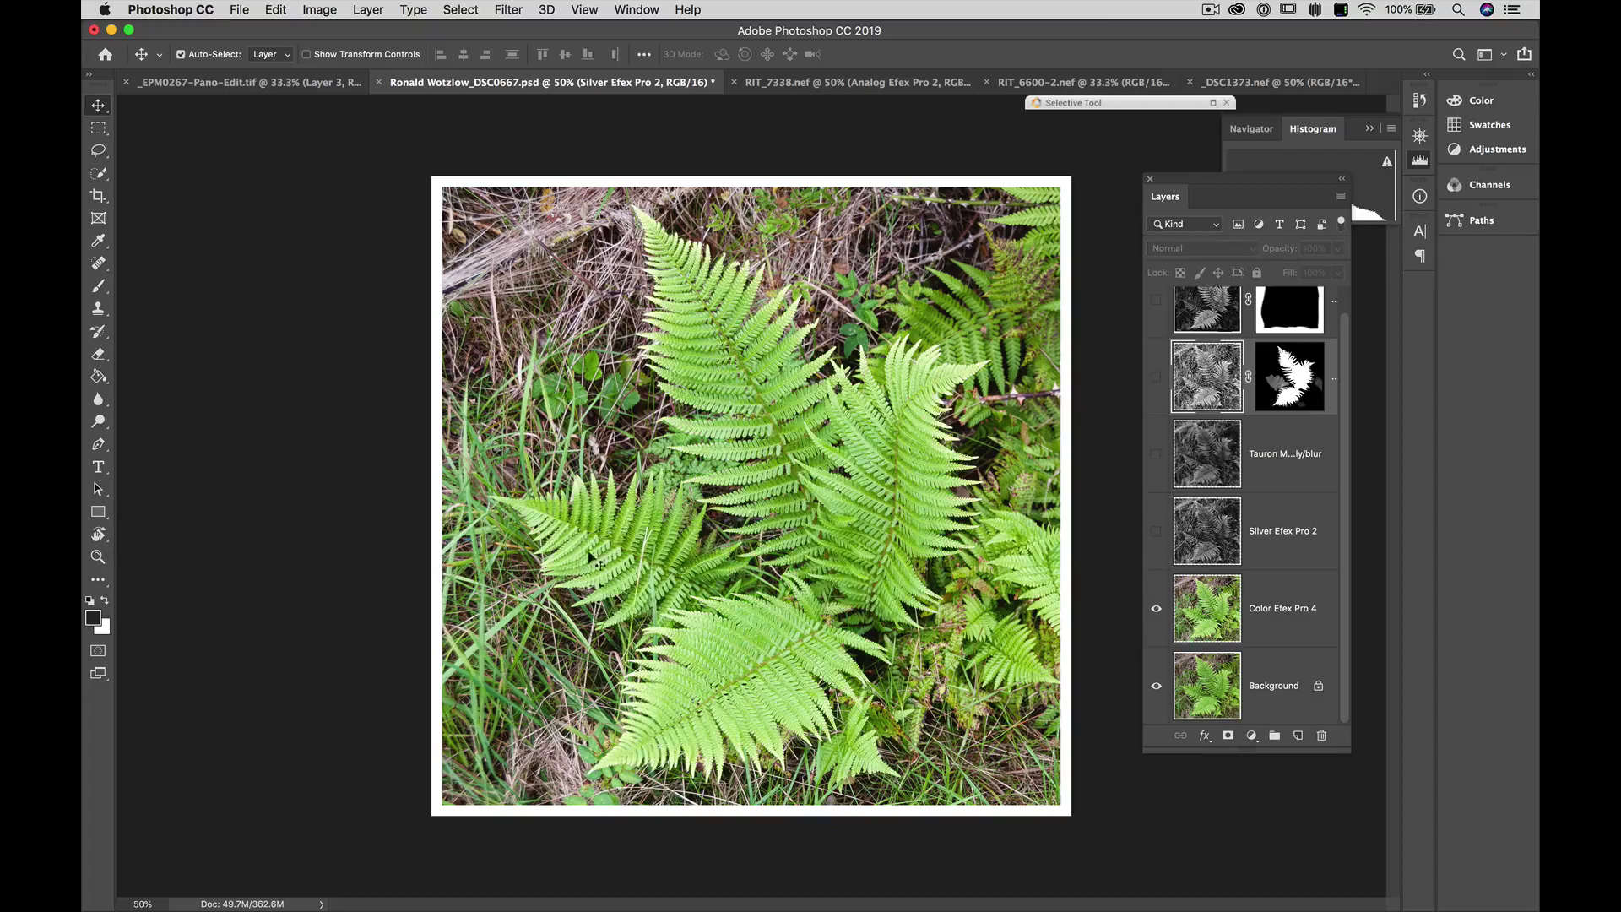
pyautogui.click(1155, 379)
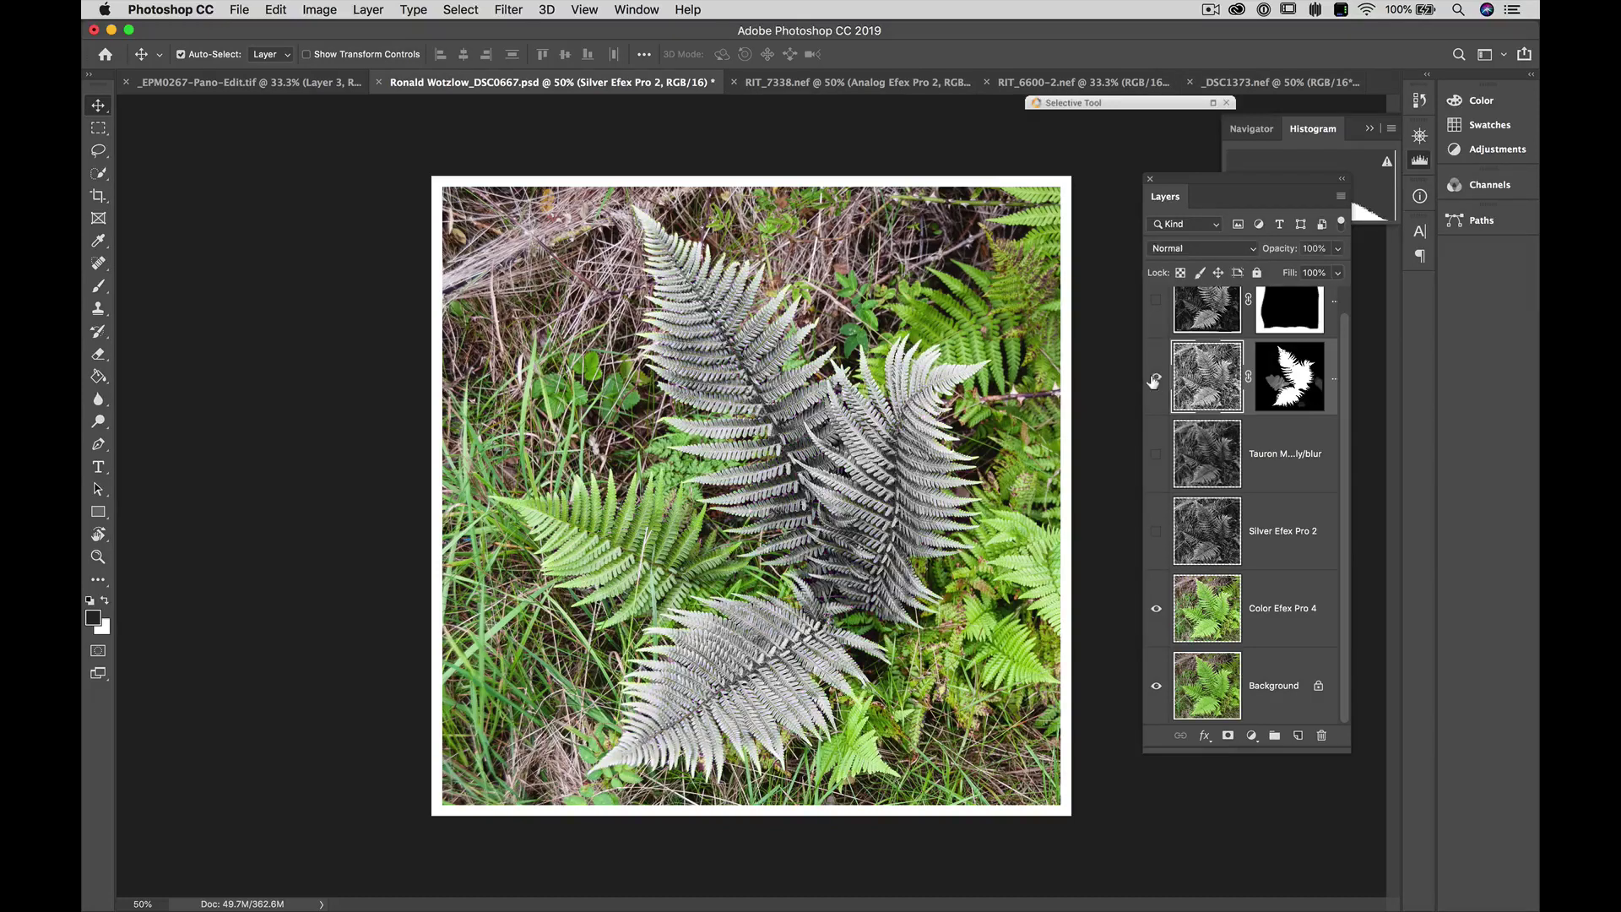
# Show the Tauron blur, Silver Efex Pro 2 and top border layers again, and compare the fern image with and without the border.
pyautogui.click(1156, 456)
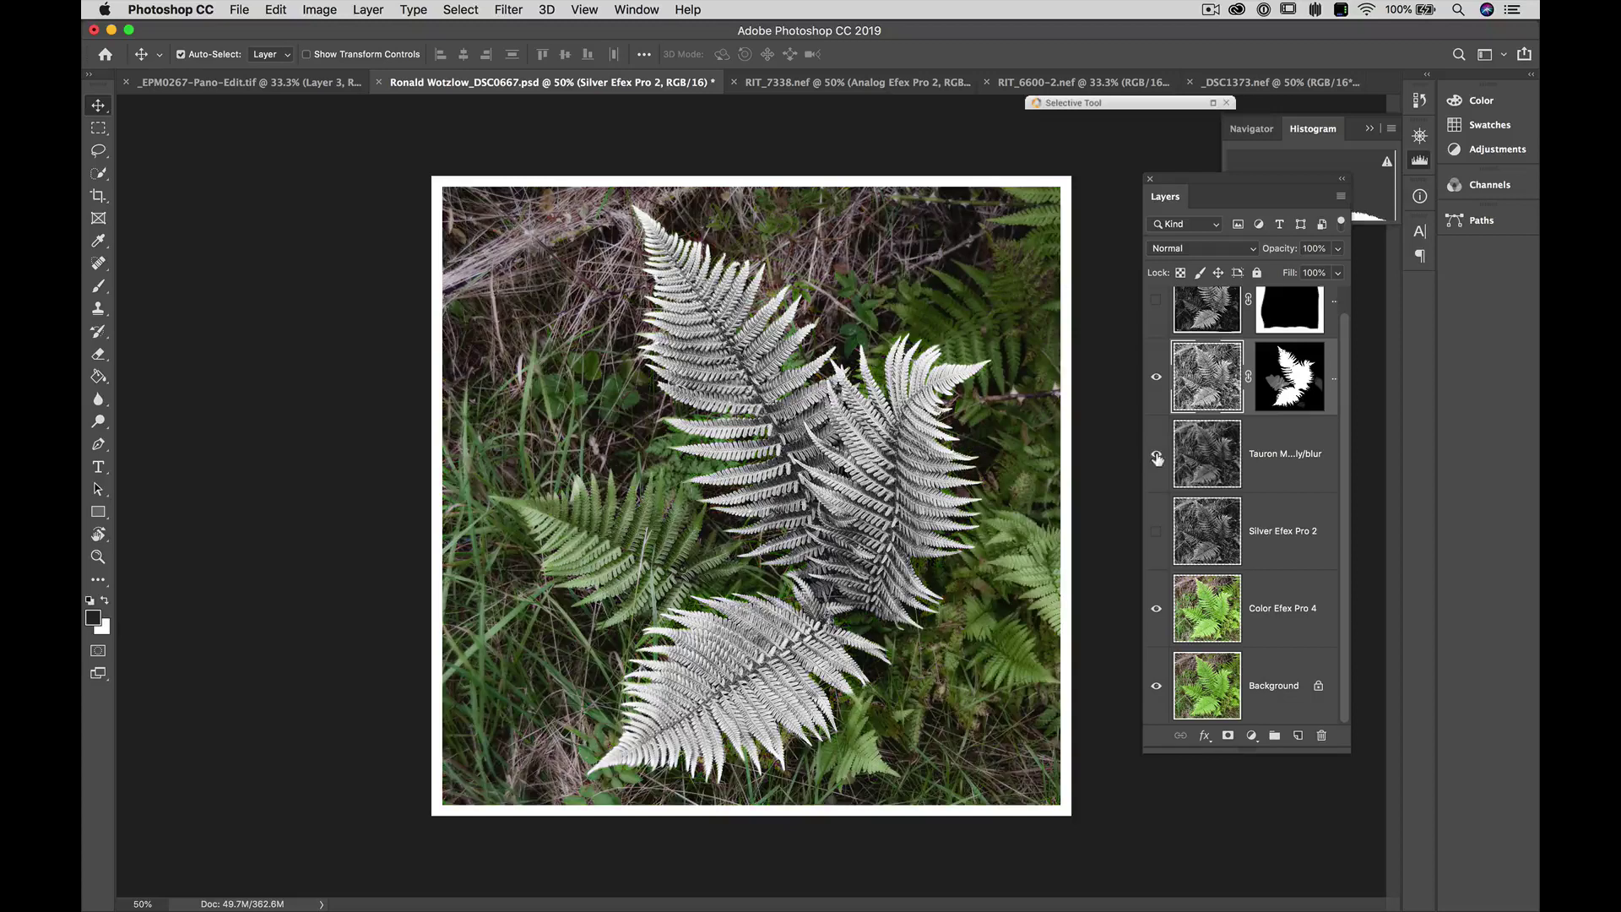
pyautogui.click(1156, 531)
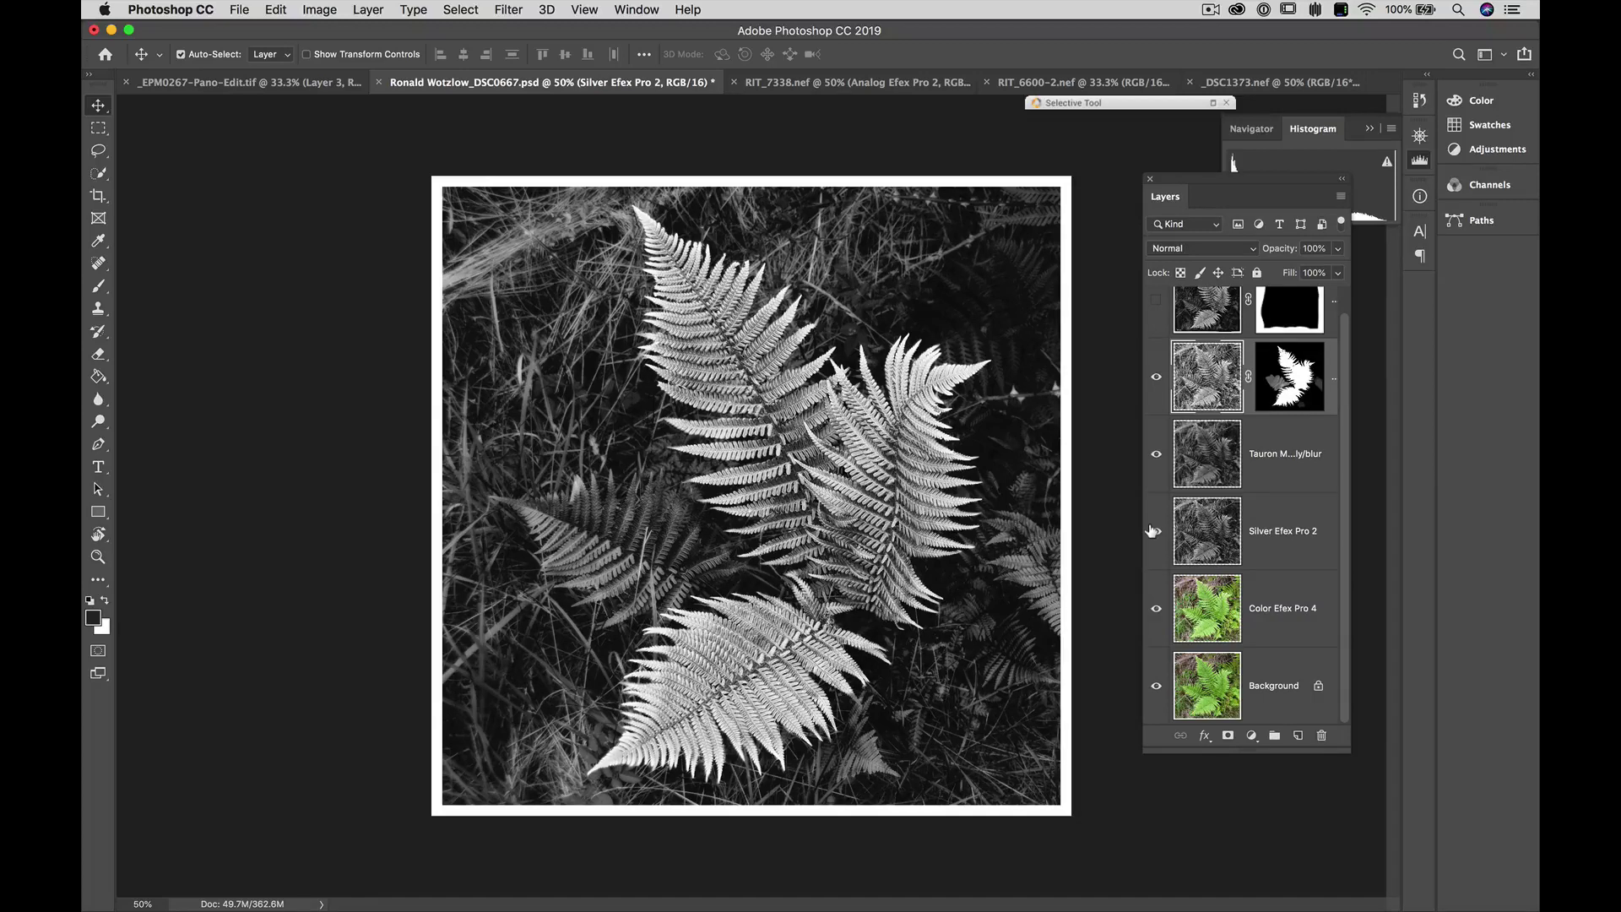
pyautogui.scroll(2, 1152, 470)
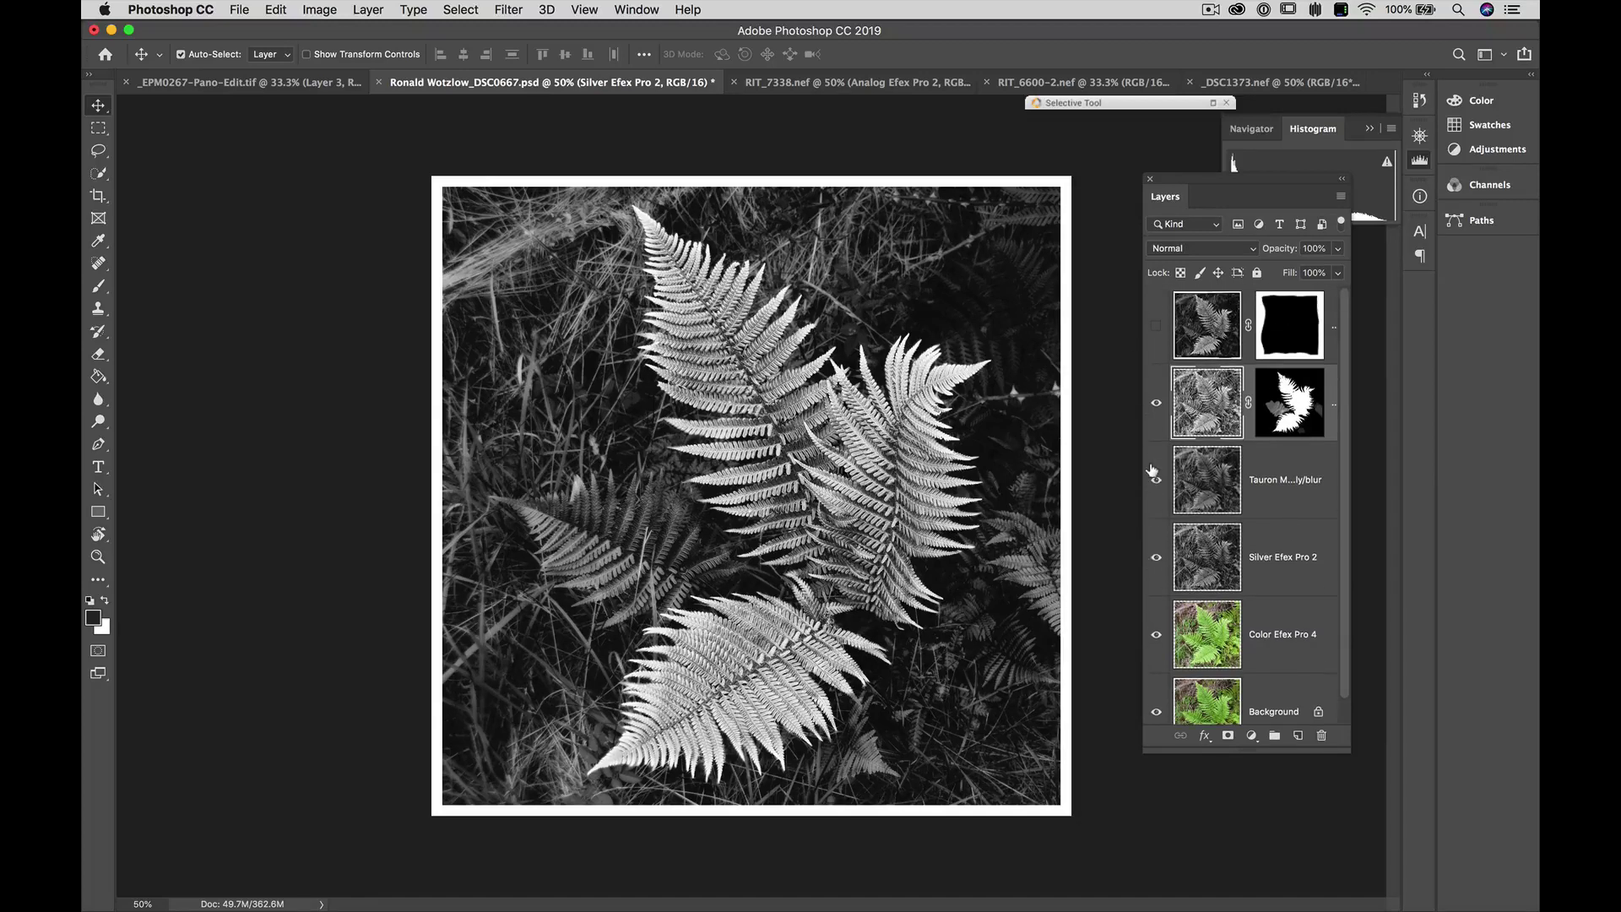
pyautogui.click(1155, 327)
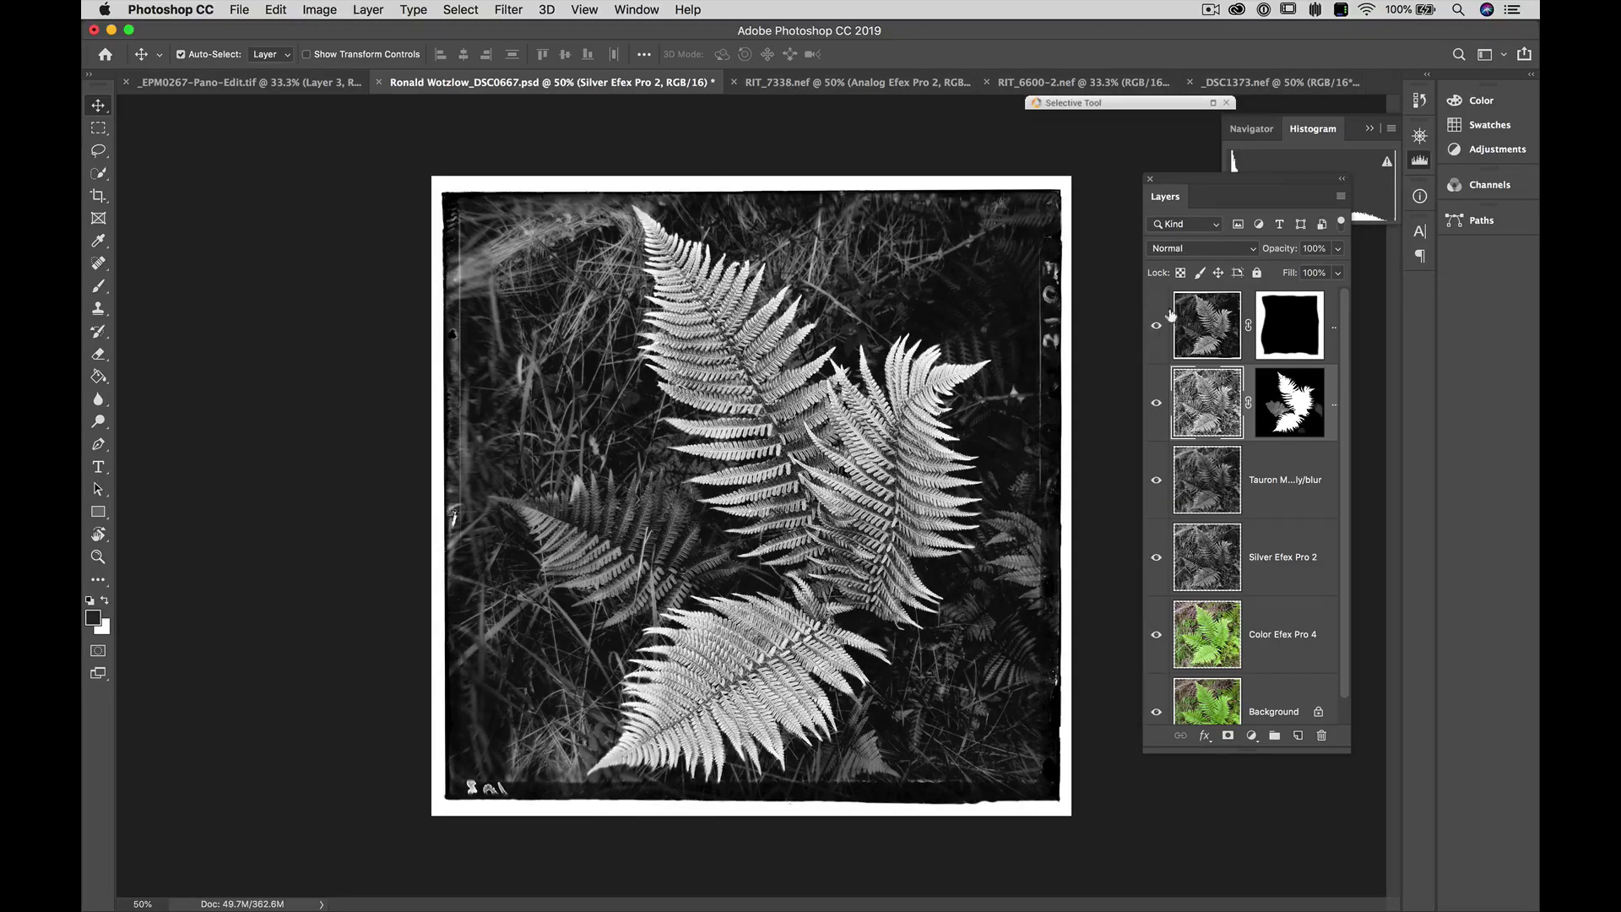
pyautogui.click(1157, 327)
pyautogui.click(1157, 329)
# Switch to the flooded forest image RIT_7338.nef and hide its Analog Efex Pro 2 layer to examine the original.
pyautogui.click(809, 88)
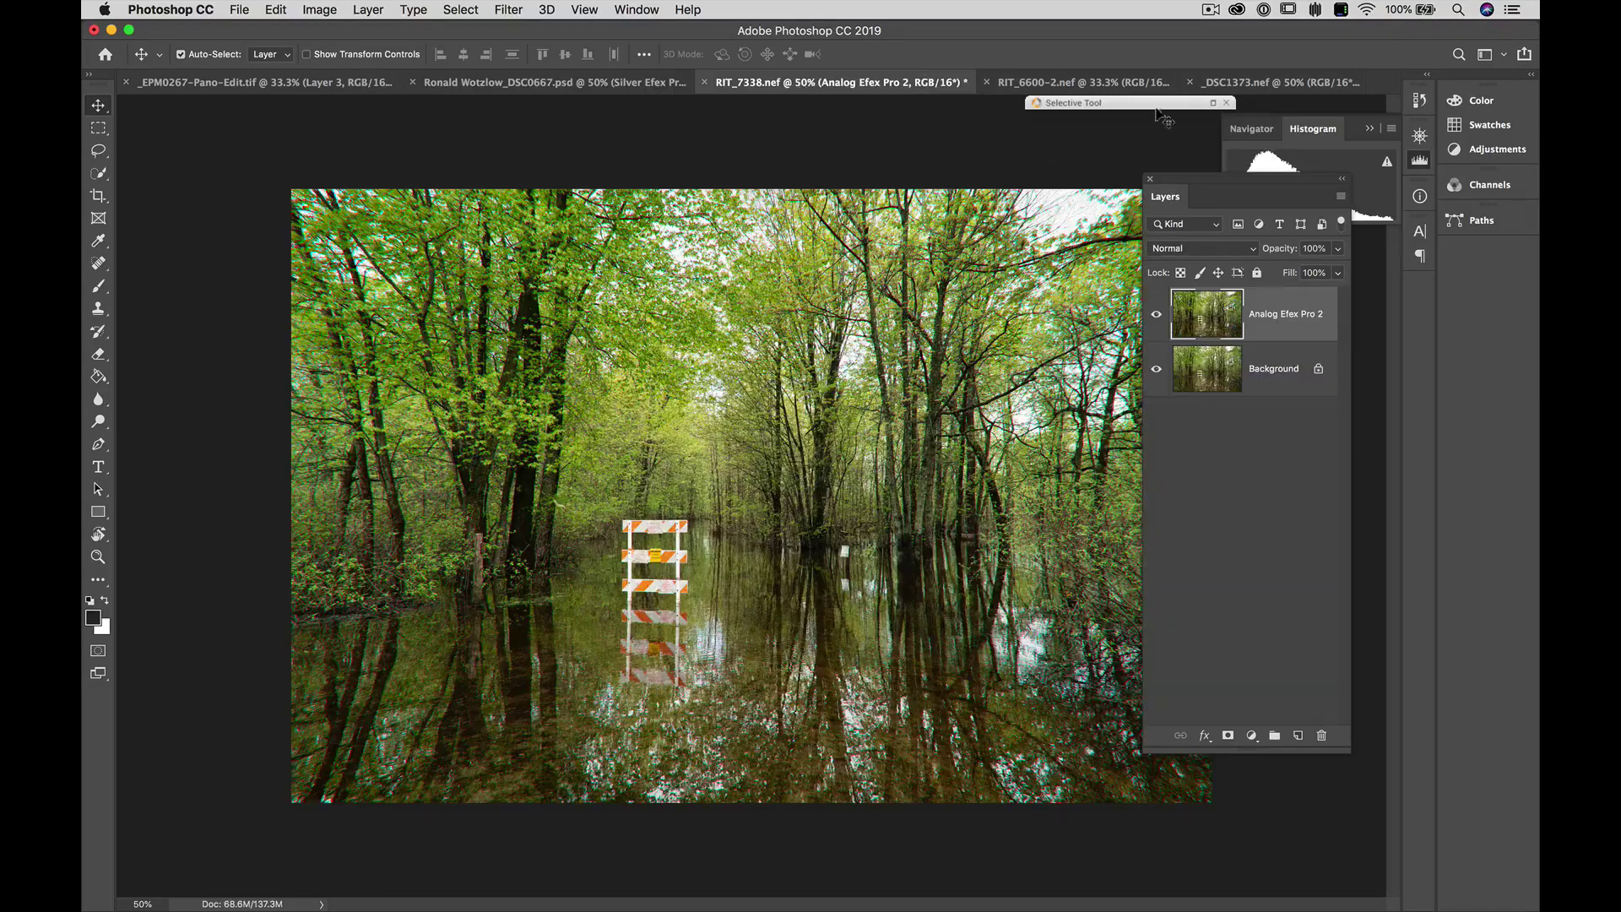
pyautogui.click(1158, 313)
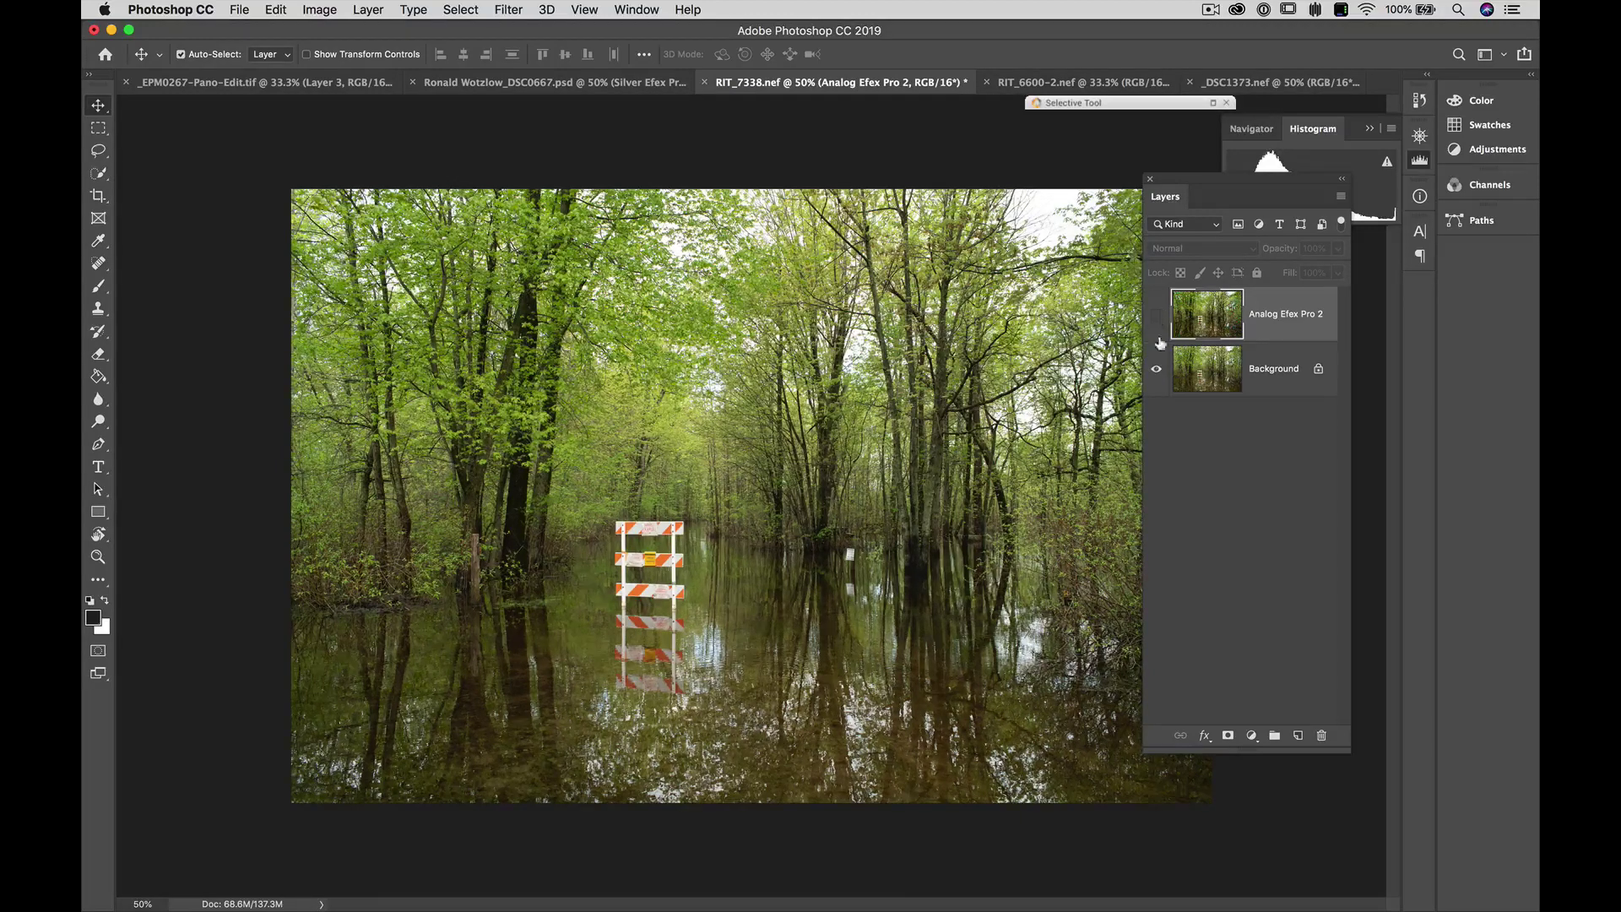
# Recheck the flooded forest image with its Analog Efex Pro 2 layer shown, and delete that layer.
pyautogui.click(1157, 370)
pyautogui.click(1157, 375)
pyautogui.click(1157, 315)
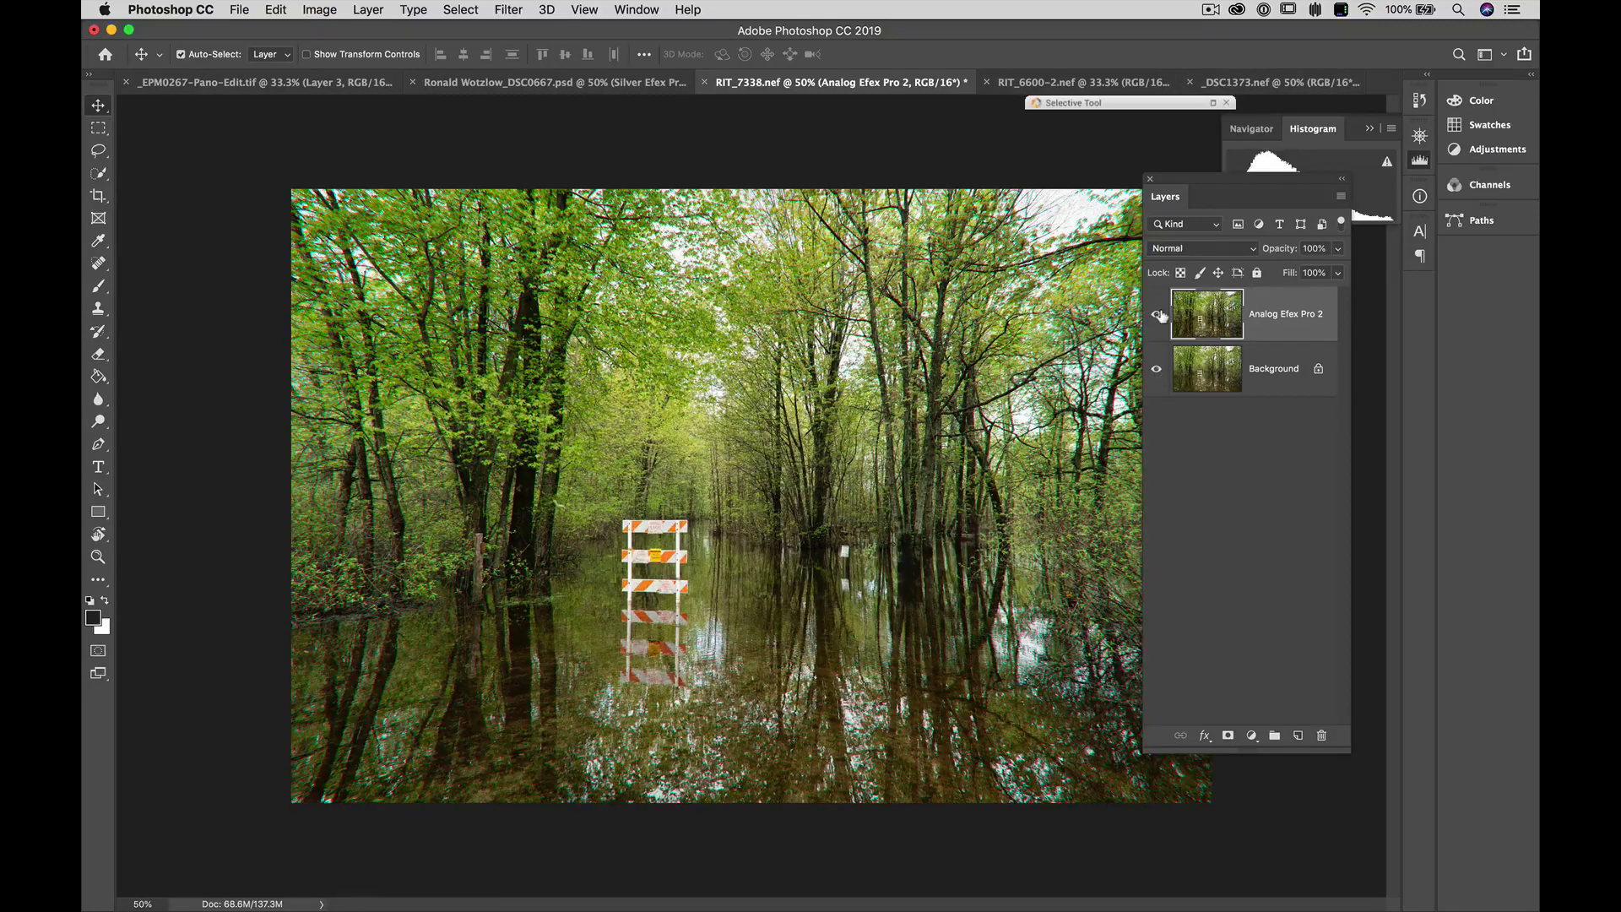
pyautogui.moveTo(1292, 315); pyautogui.dragTo(1322, 736)
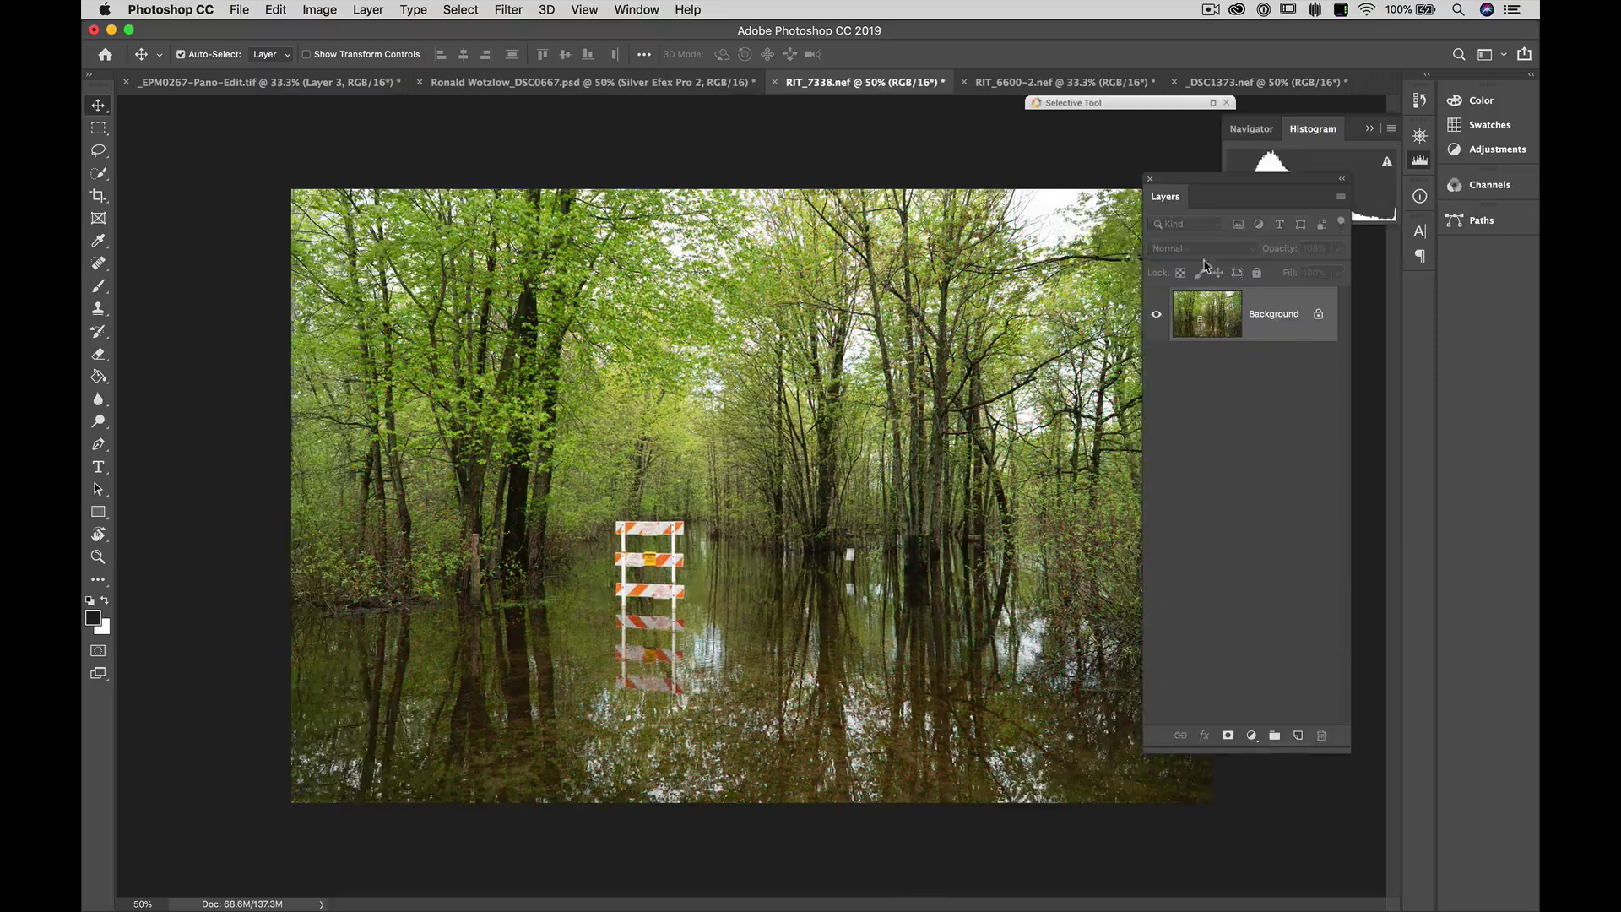
# Launch Analog Efex Pro 2 on the forest image and switch the camera from Classic Camera to Camera Kit.
pyautogui.click(1213, 103)
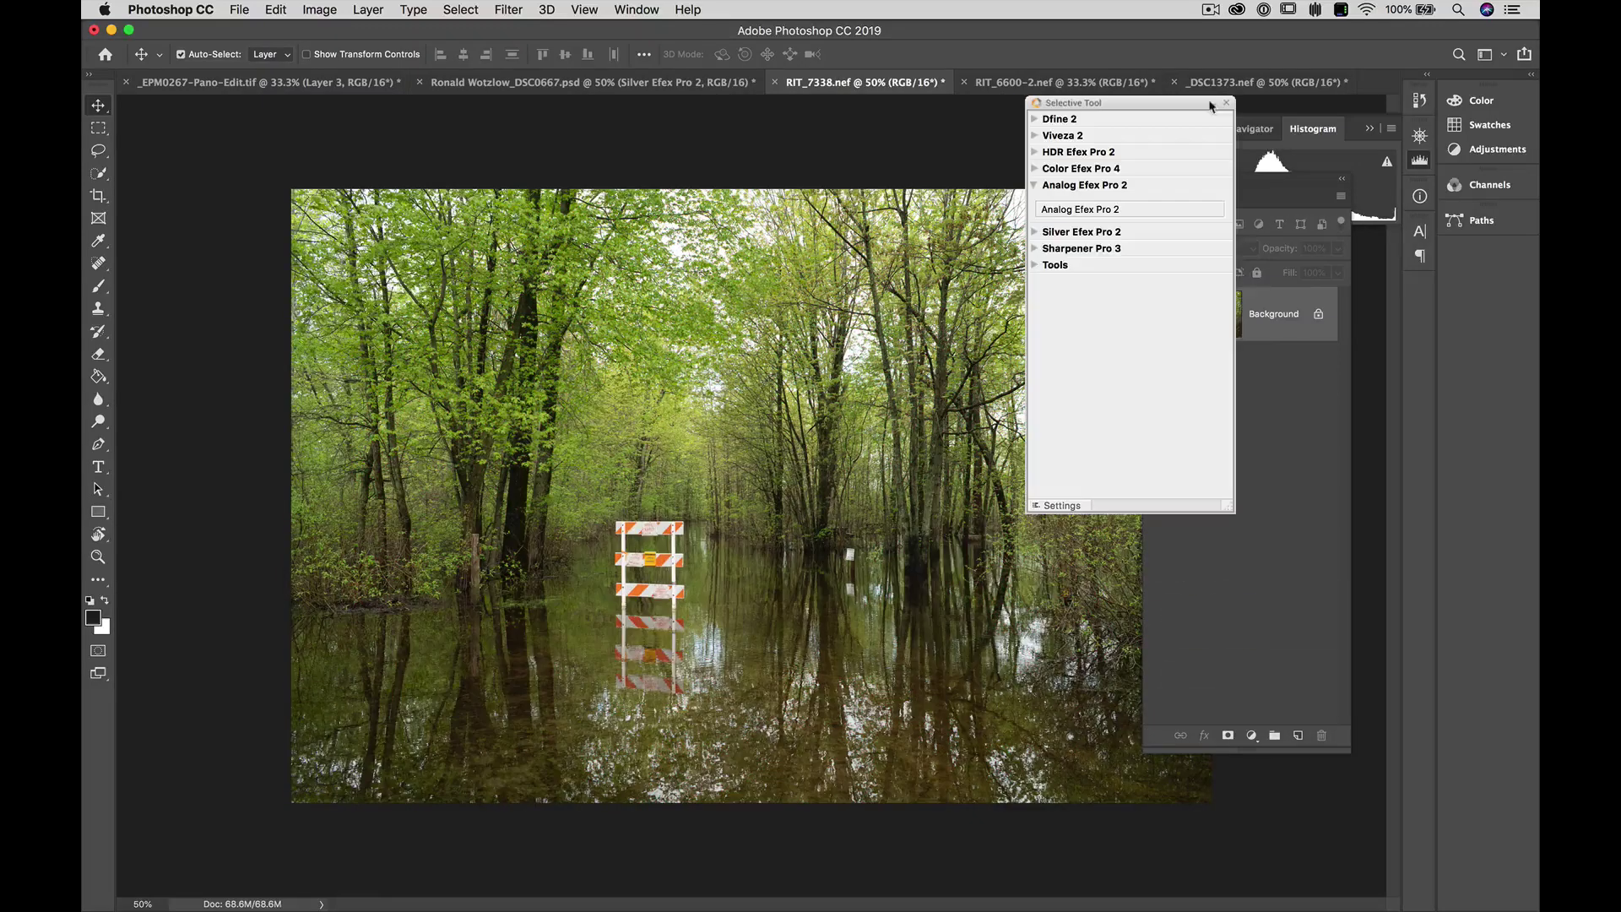
pyautogui.click(1092, 216)
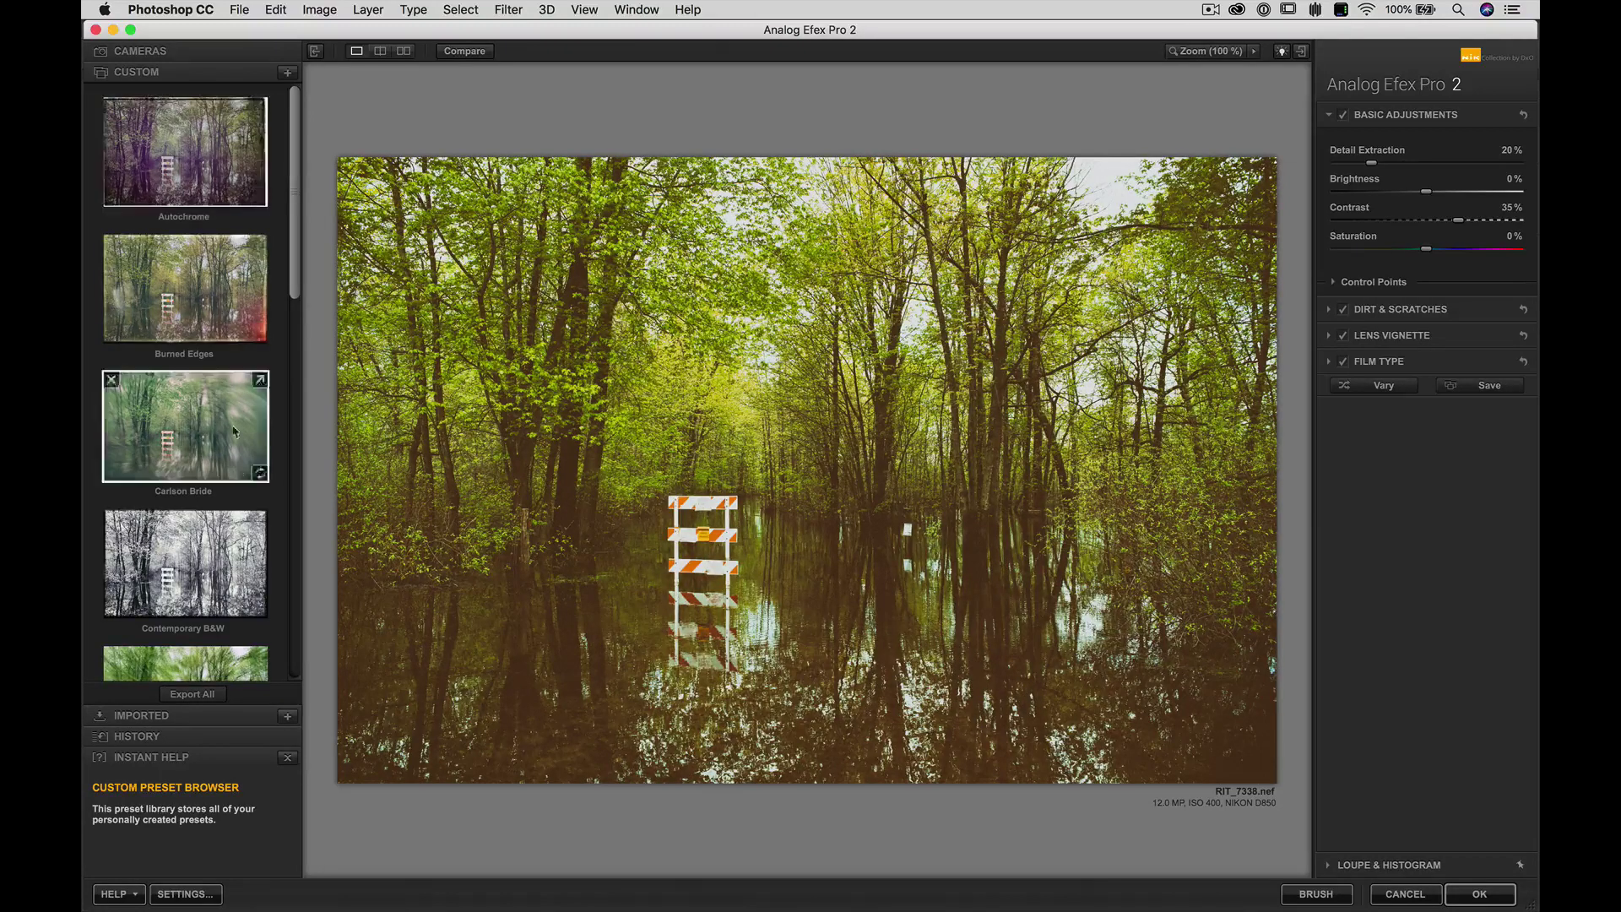
pyautogui.click(221, 55)
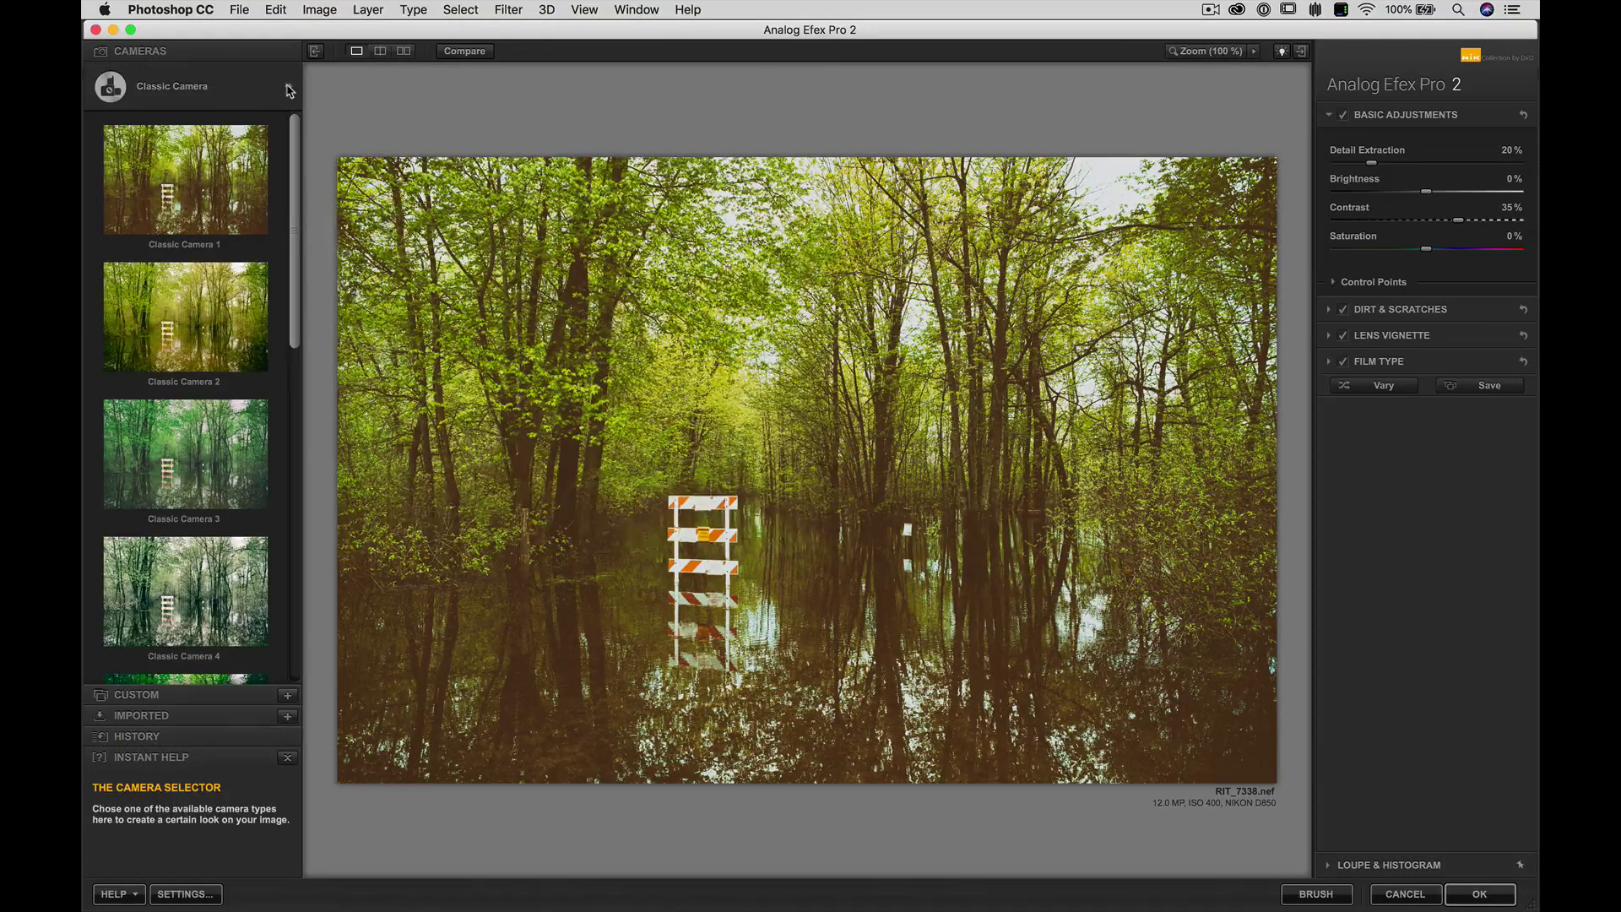
pyautogui.click(289, 90)
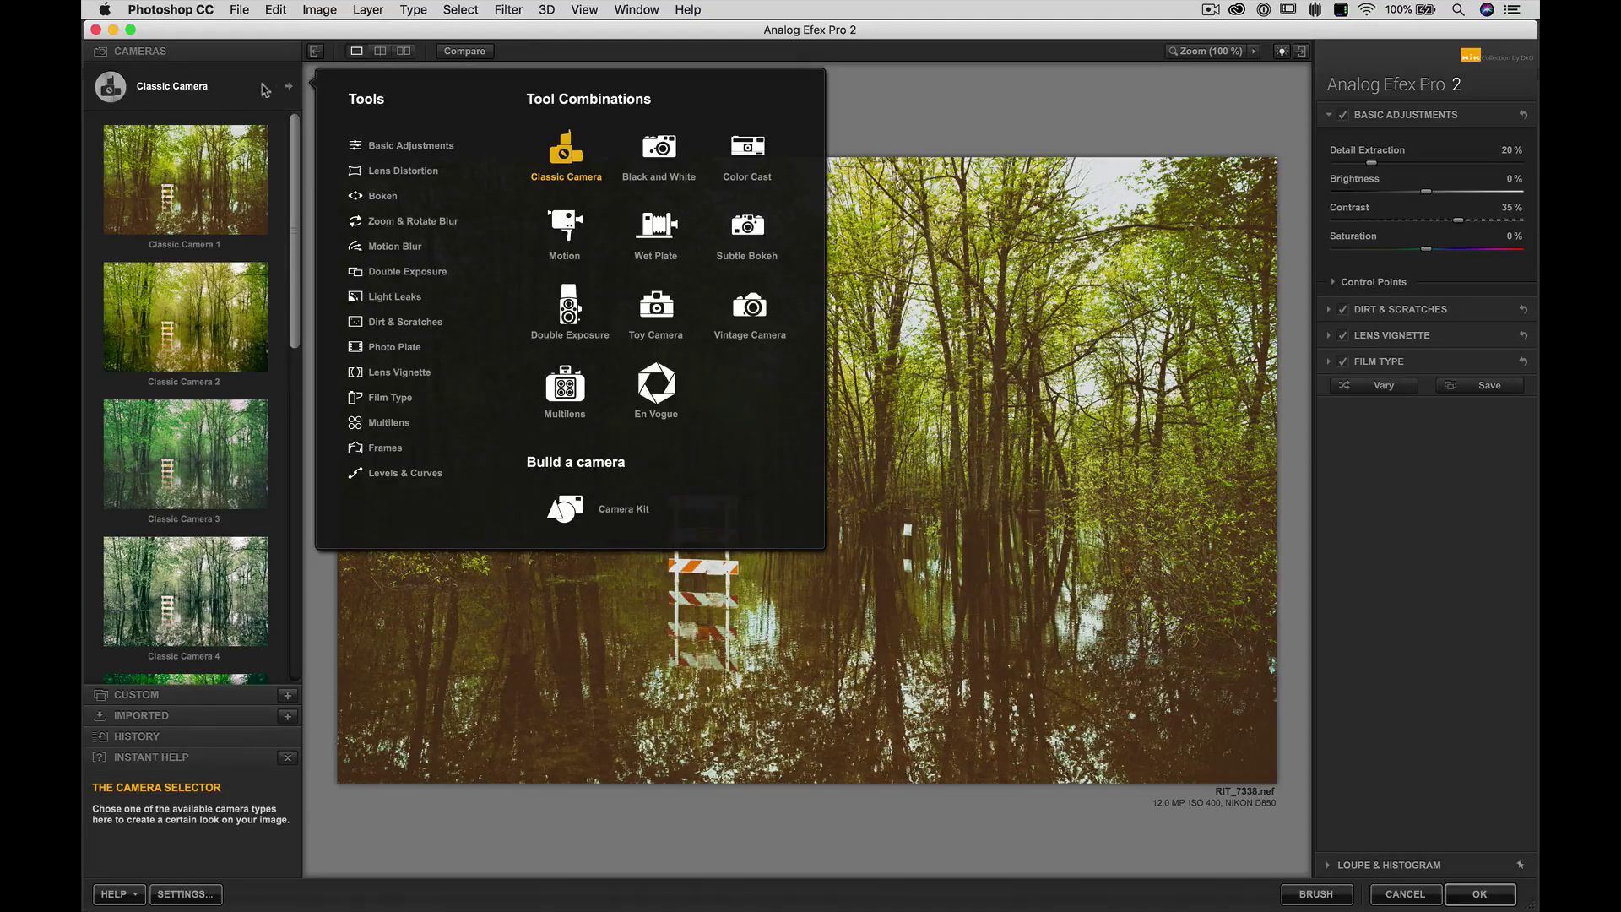
pyautogui.click(575, 517)
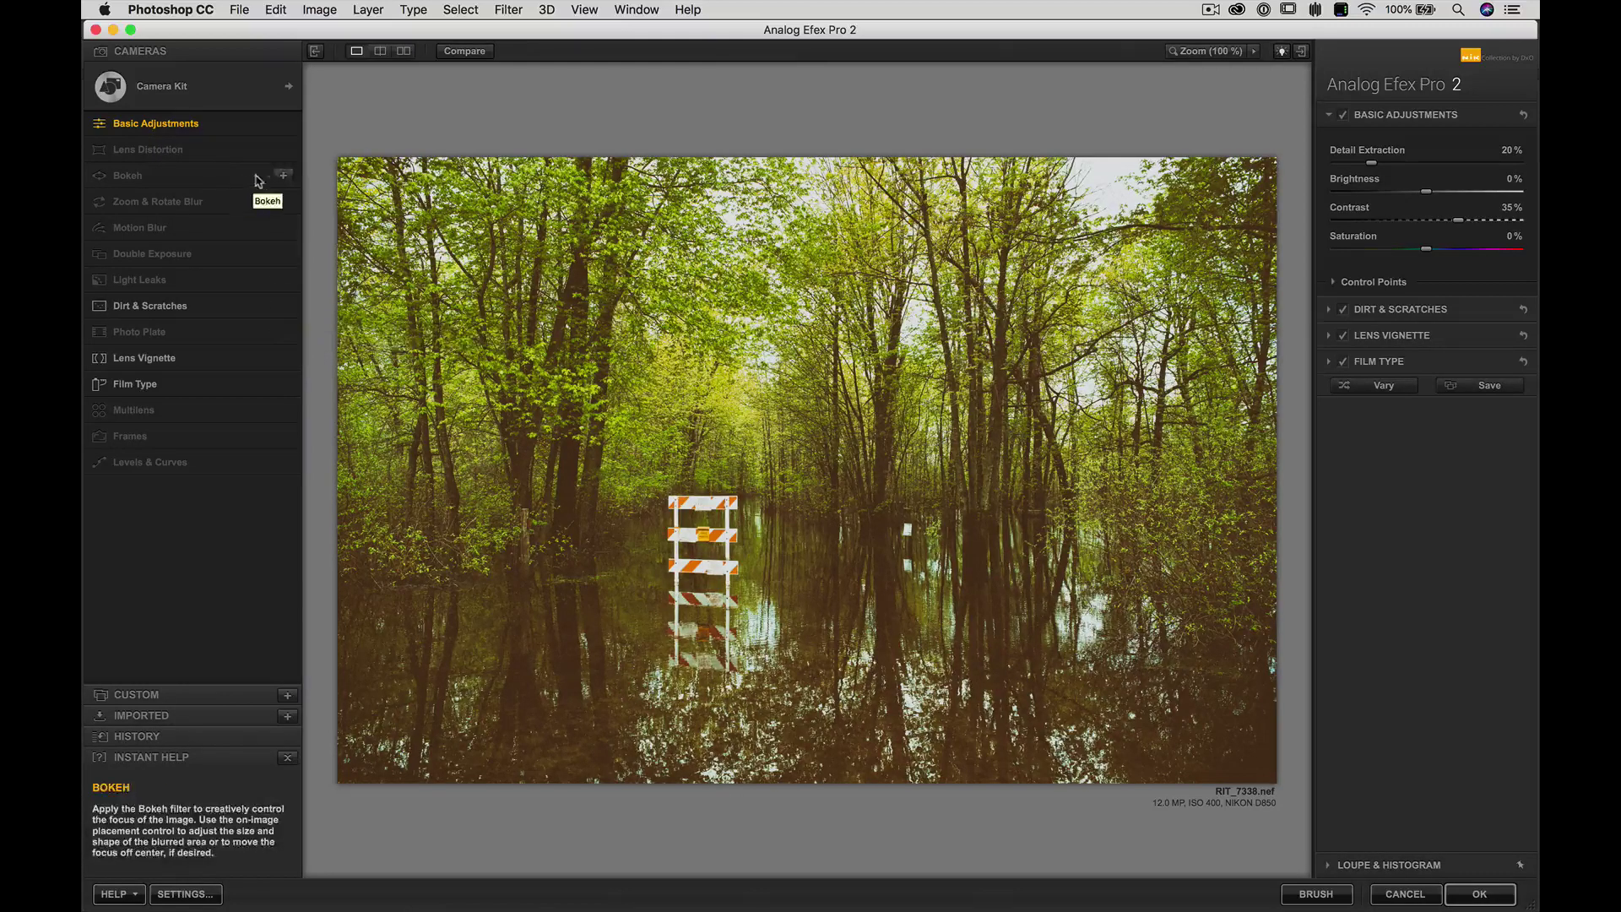
# Add the Lens Distortion filter to the camera and turn off Film Type, Lens Vignette and Dirt & Scratches.
pyautogui.click(283, 152)
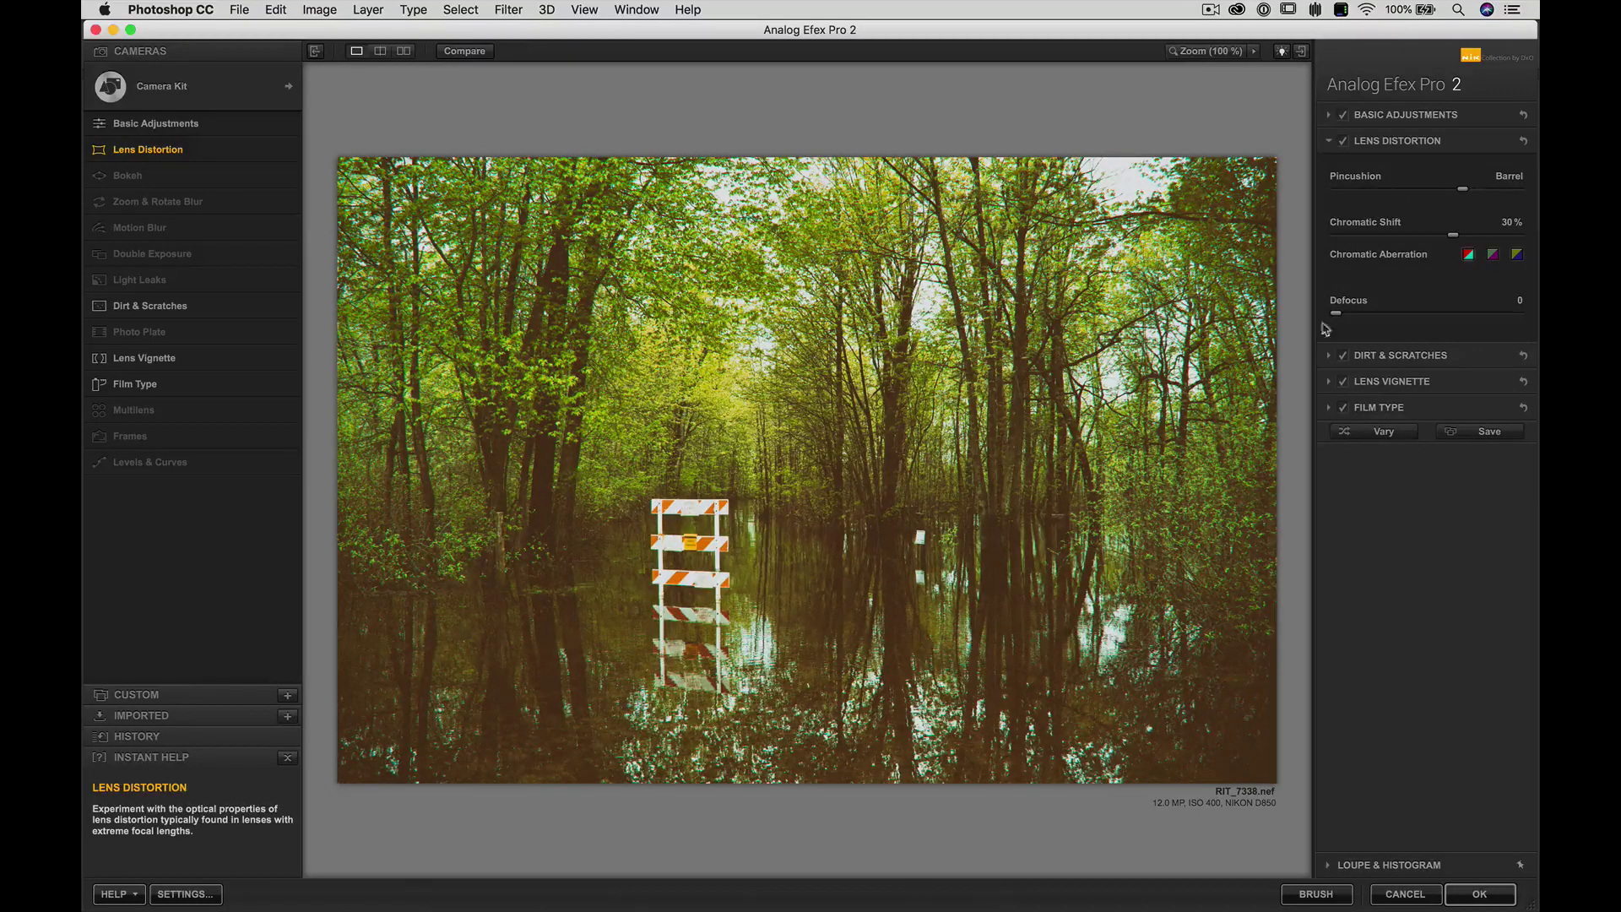
pyautogui.click(1344, 407)
pyautogui.click(1344, 382)
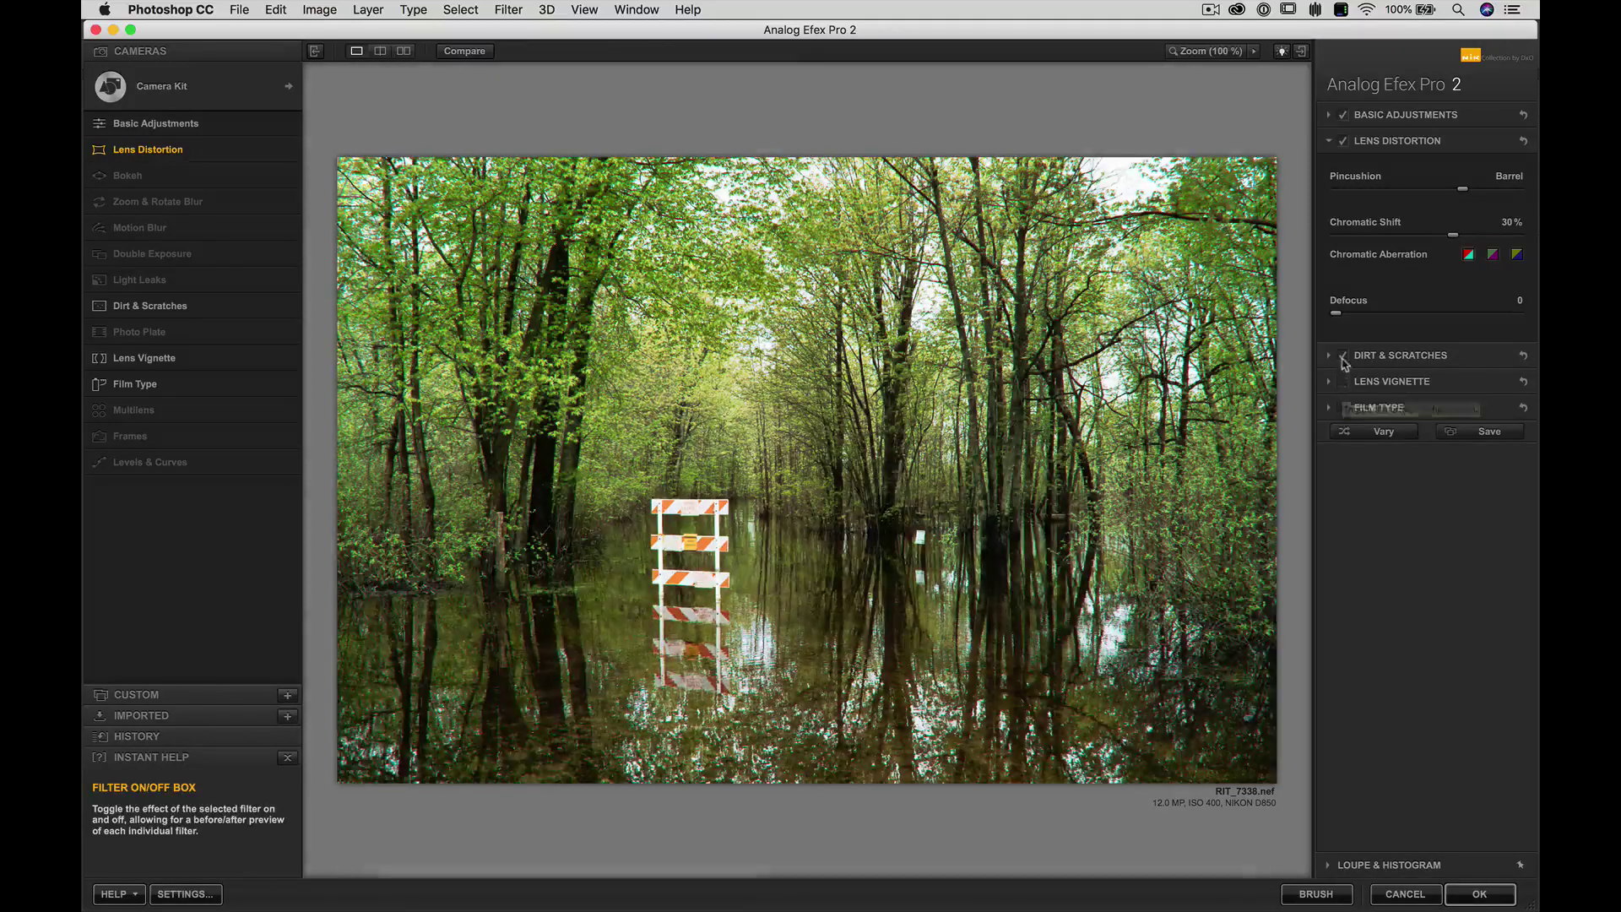
pyautogui.click(1344, 356)
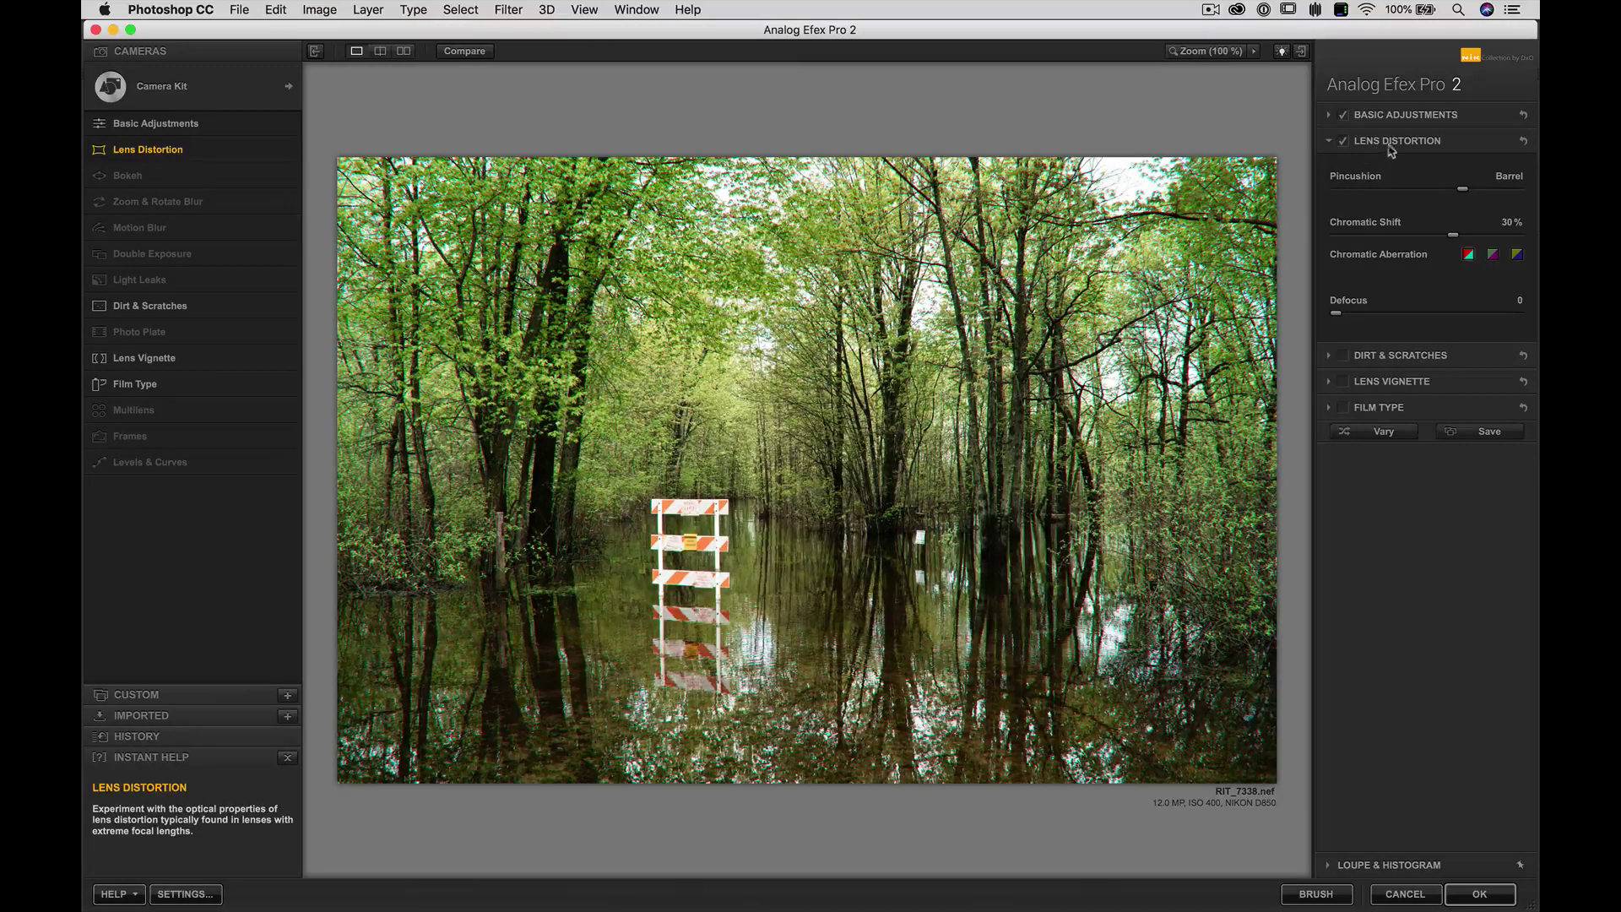
# Try a moderate pincushion distortion with a 100% chromatic shift, and inspect the color fringing around the barricade at 200% zoom.
pyautogui.moveTo(1464, 189); pyautogui.dragTo(1300, 194)
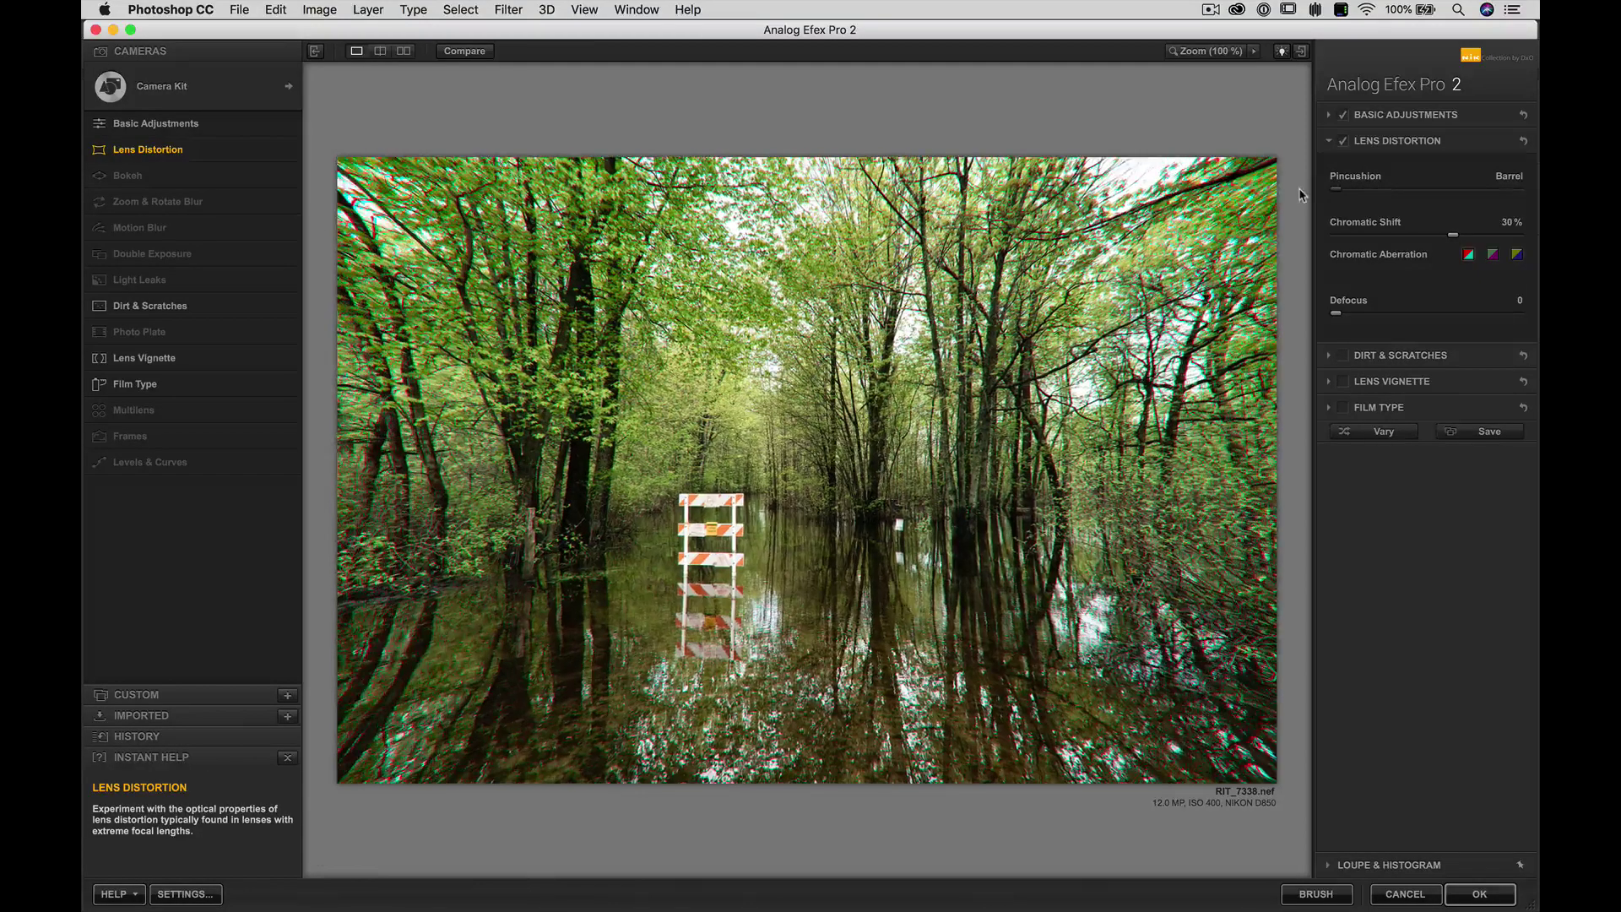
pyautogui.moveTo(1337, 188); pyautogui.dragTo(1393, 193)
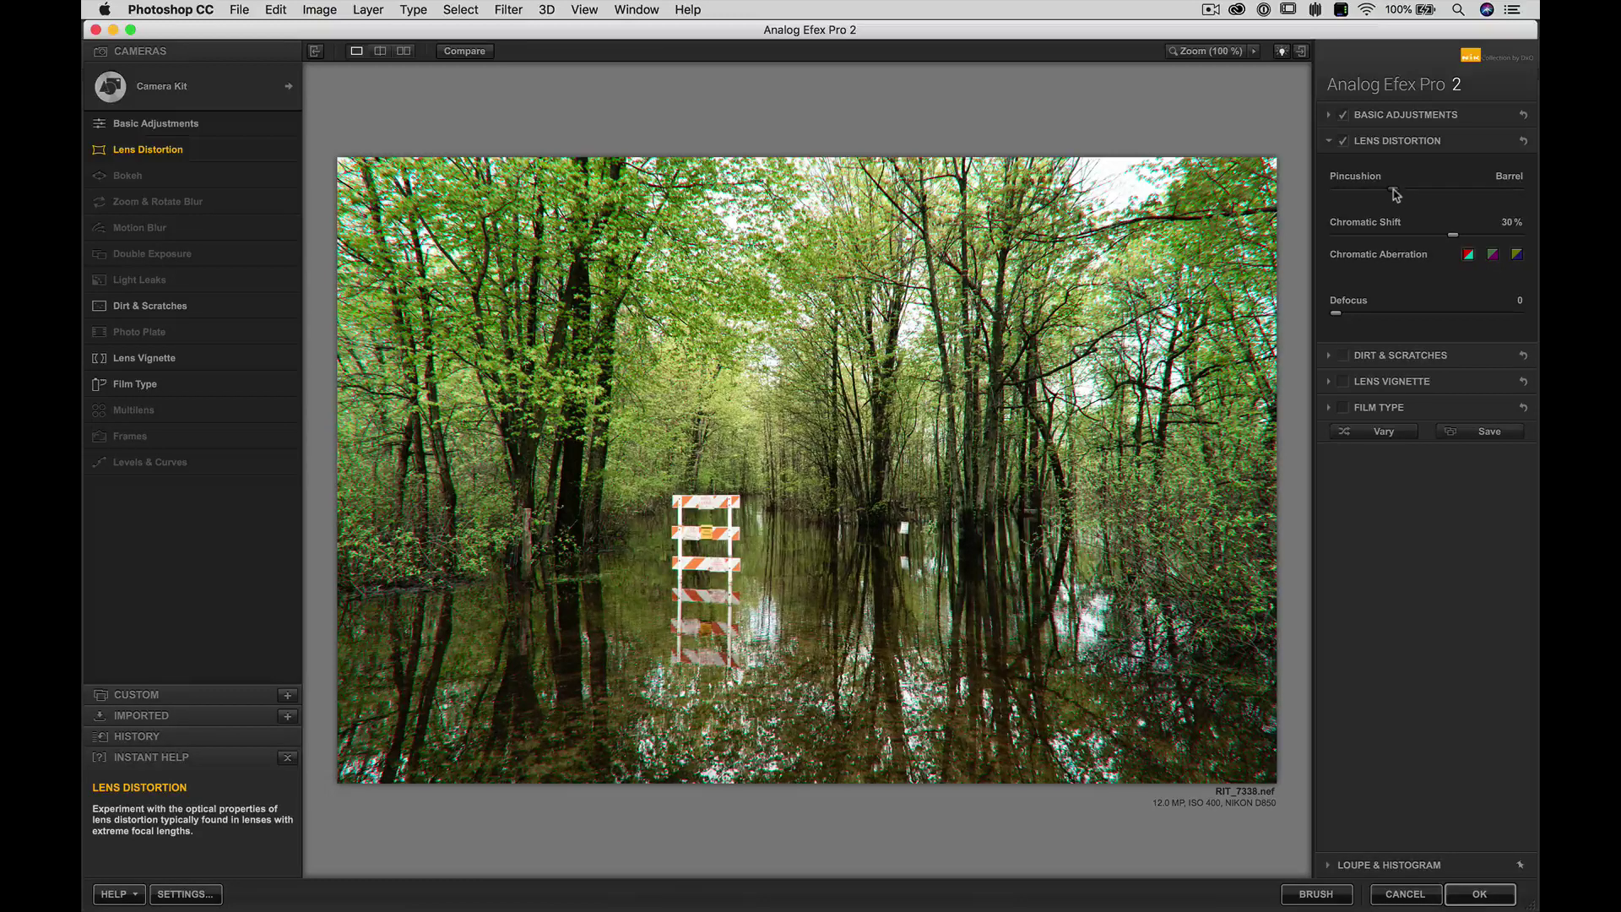
pyautogui.moveTo(1450, 237); pyautogui.dragTo(1536, 239)
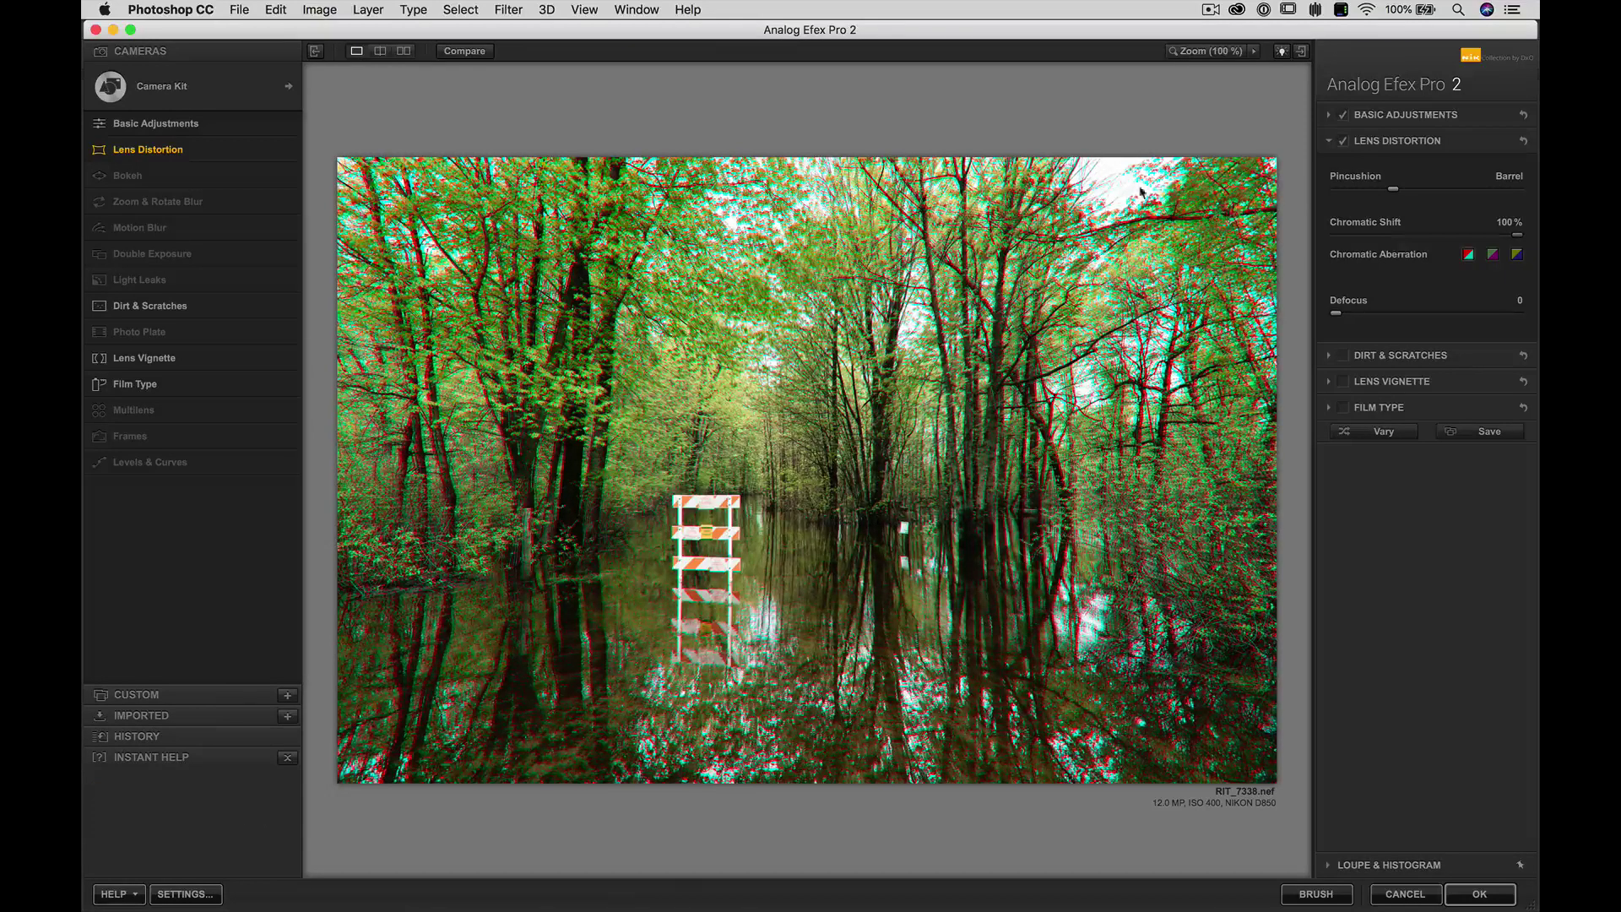
pyautogui.click(1134, 258)
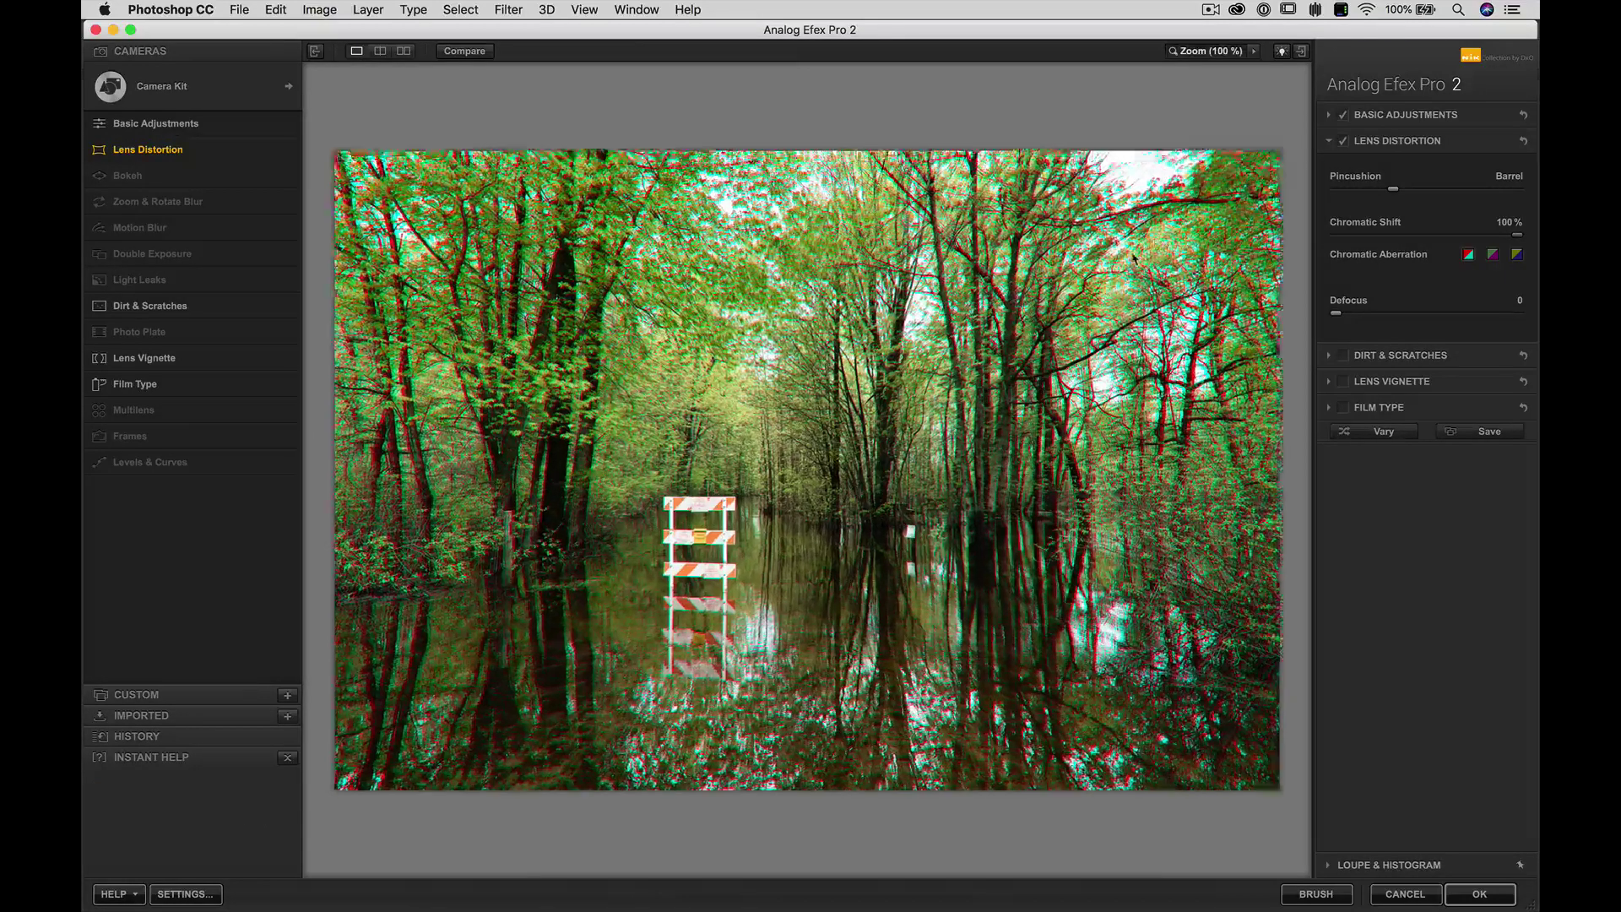
pyautogui.moveTo(1134, 258); pyautogui.dragTo(965, 273)
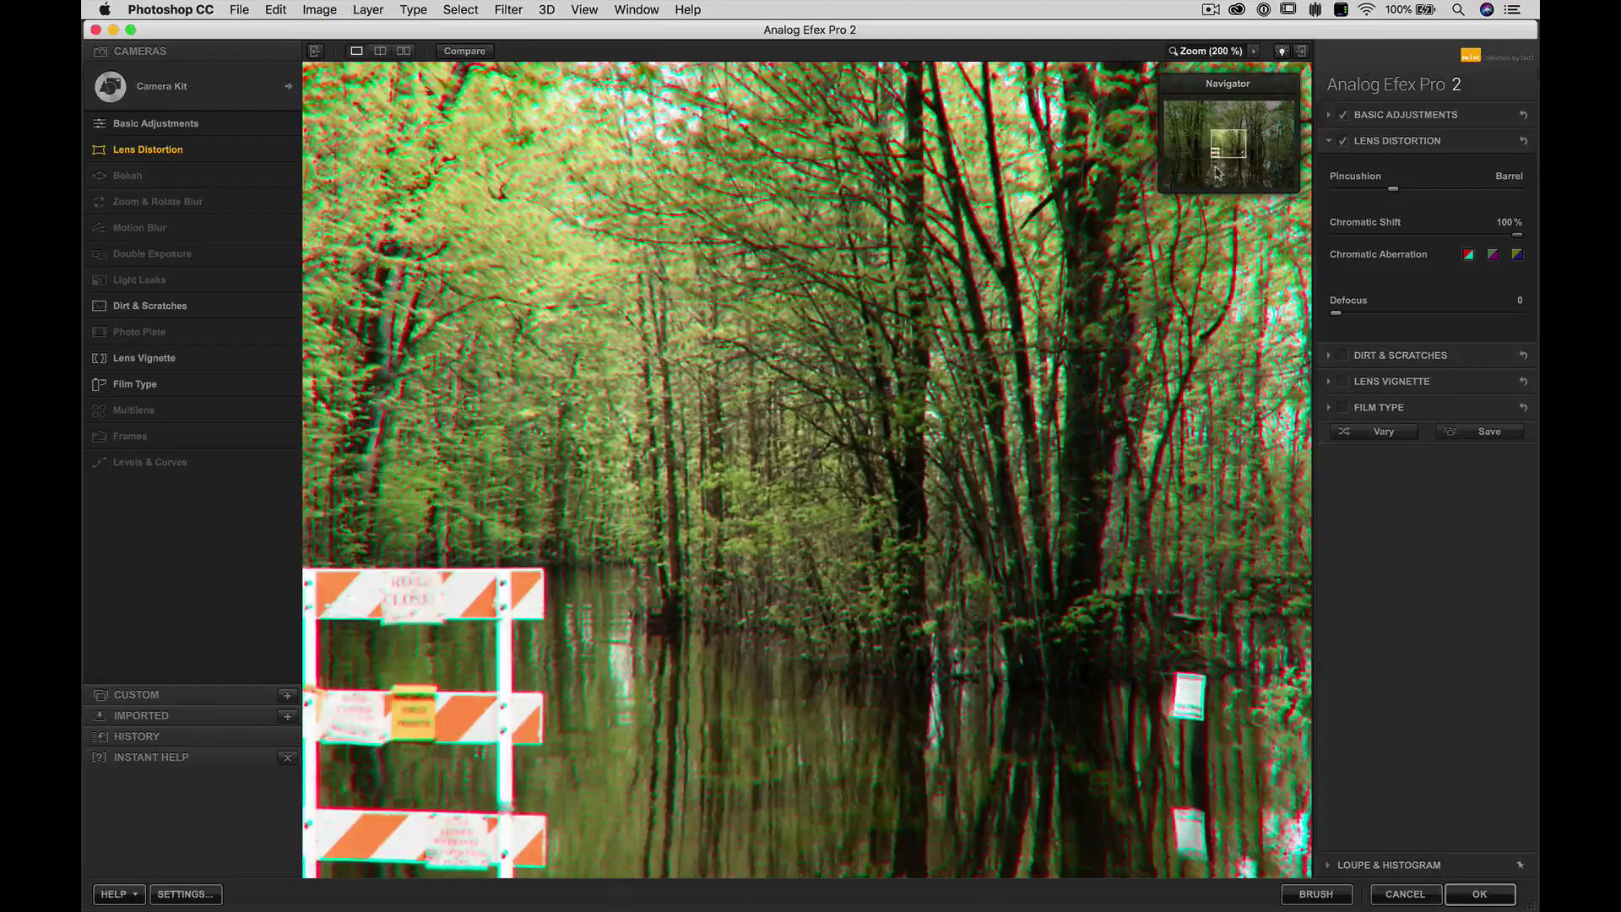
pyautogui.moveTo(1232, 150)
pyautogui.mouseDown()
pyautogui.moveTo(1283, 119)
pyautogui.moveTo(1216, 160)
pyautogui.mouseUp()
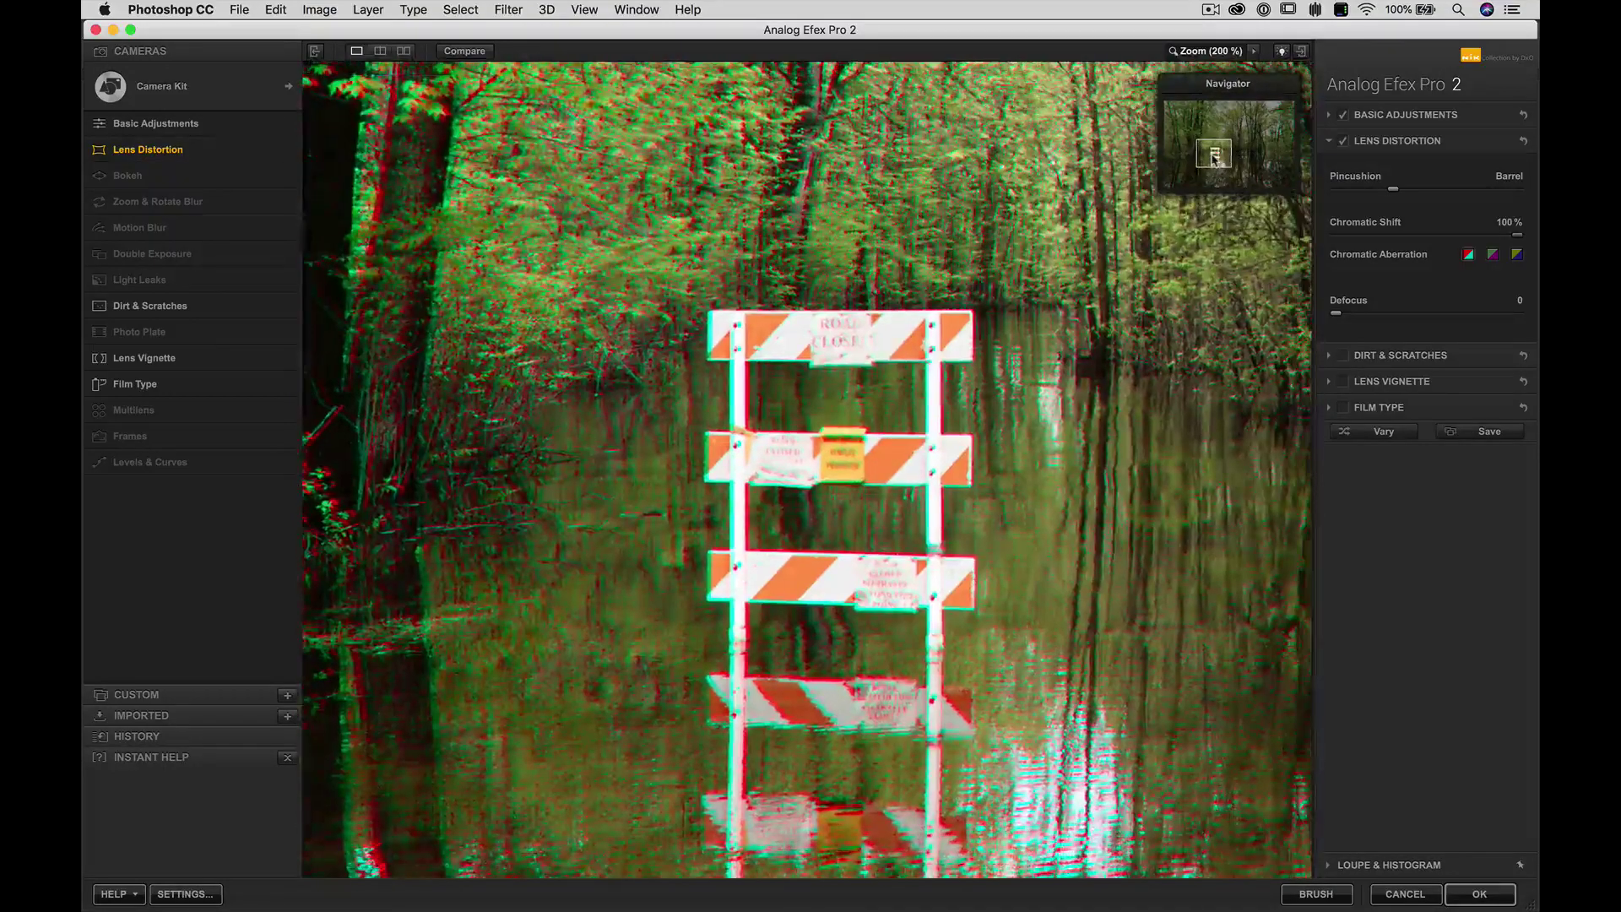
pyautogui.press('space')
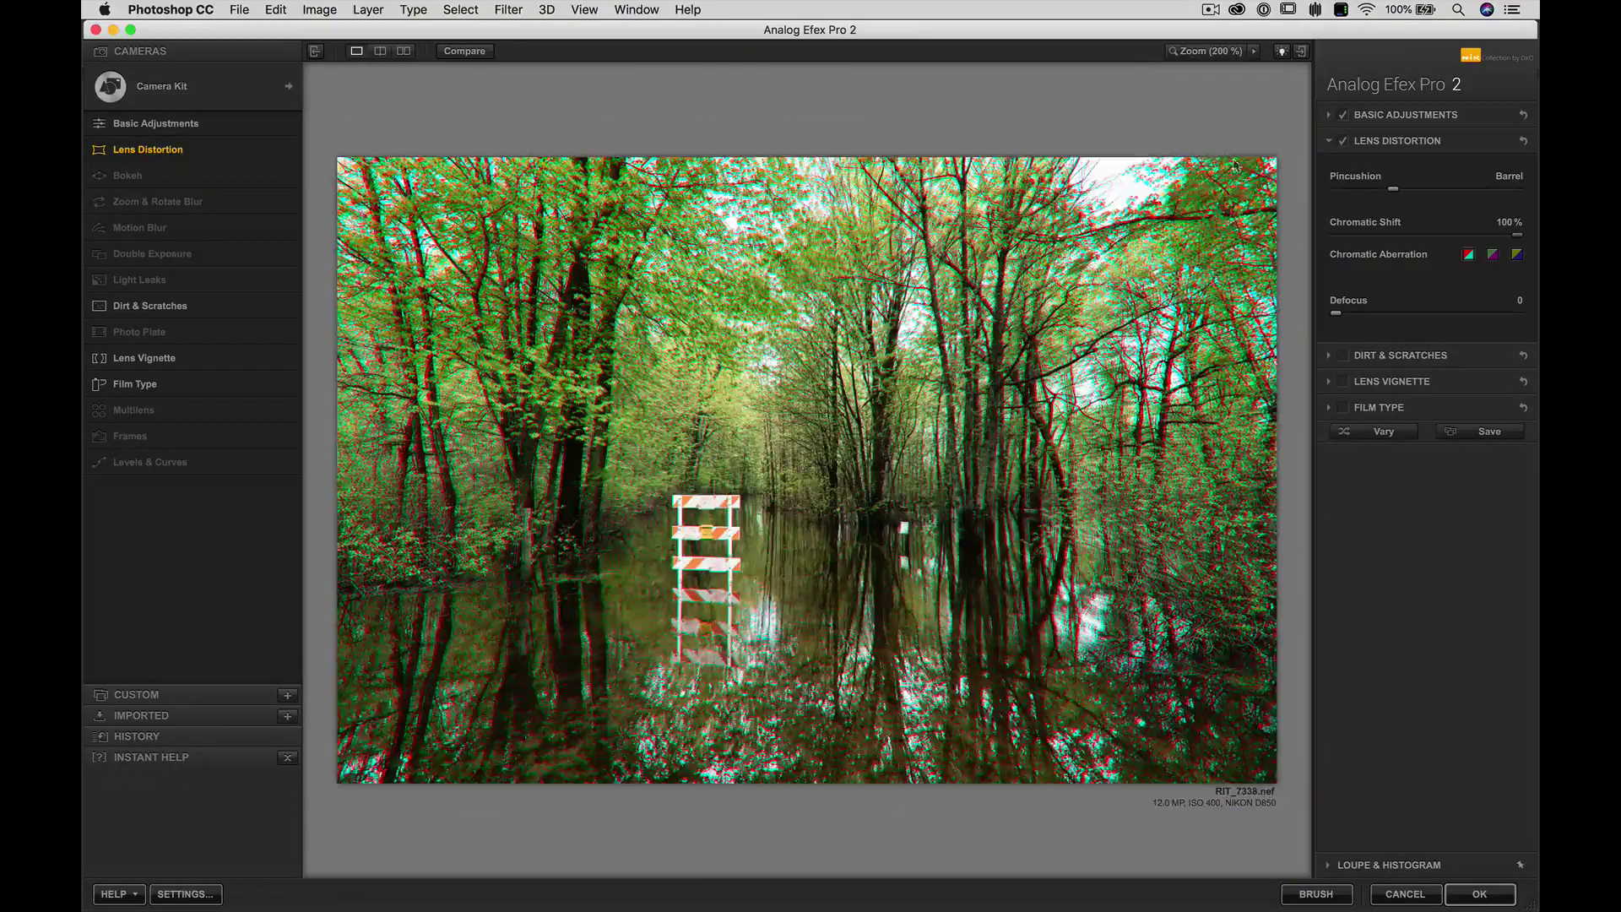
# Set the chromatic shift to -1% and increase the pincushion distortion slightly, comparing the image with and without Lens Distortion.
pyautogui.click(1429, 236)
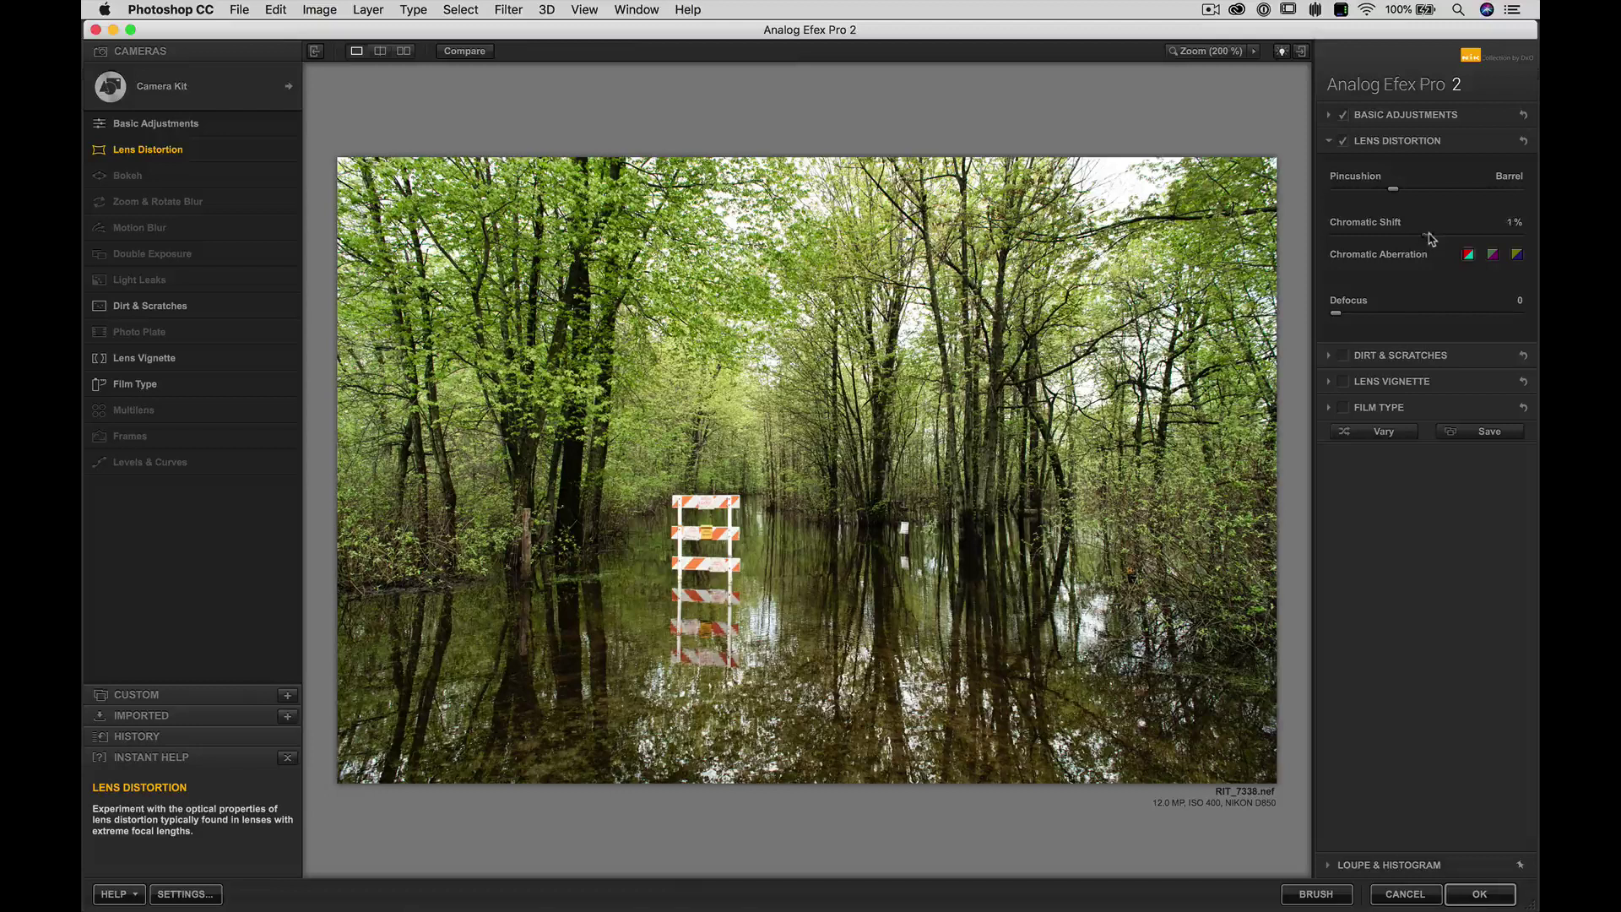
pyautogui.click(1427, 237)
pyautogui.moveTo(1393, 190); pyautogui.dragTo(1386, 190)
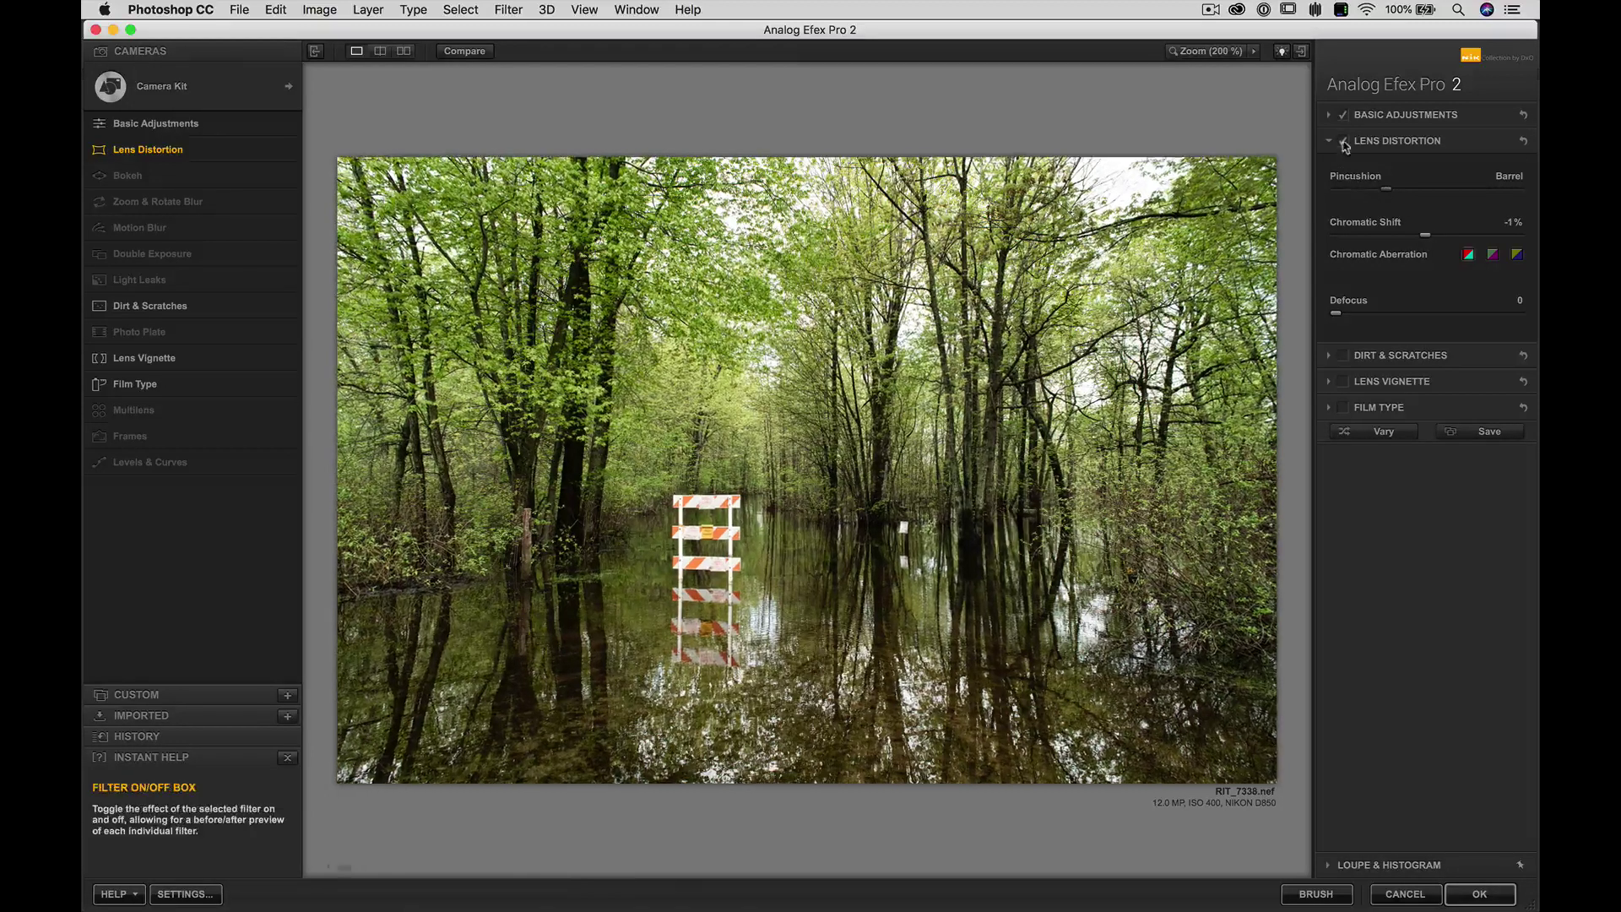
pyautogui.click(1345, 142)
pyautogui.click(1344, 141)
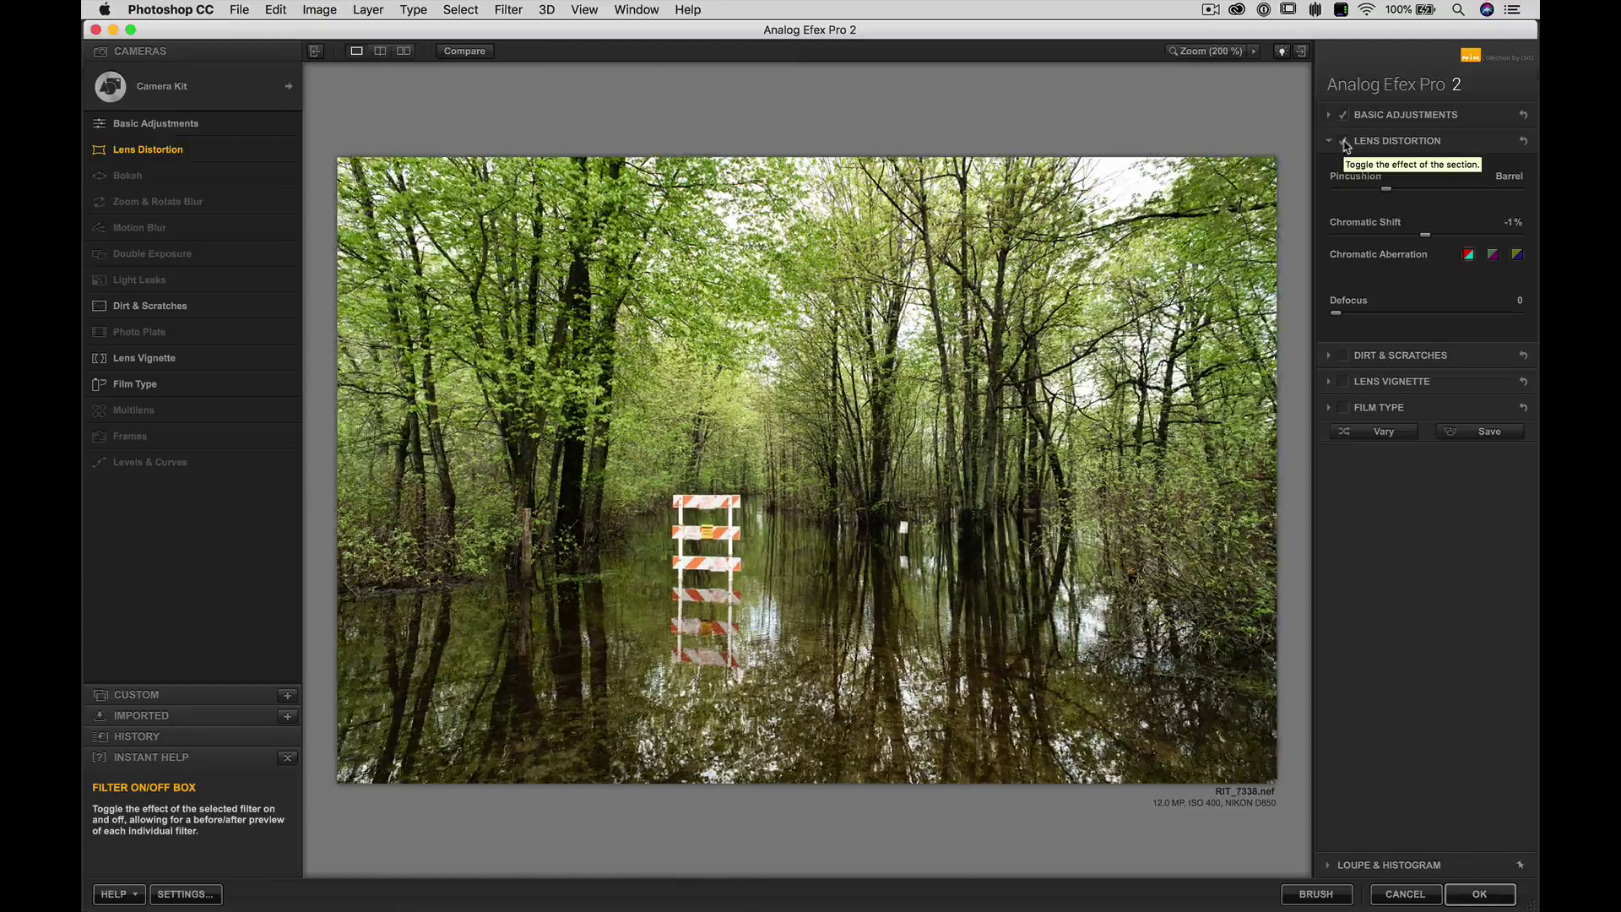
pyautogui.click(1344, 142)
pyautogui.click(1344, 142)
pyautogui.moveTo(1385, 191); pyautogui.dragTo(1374, 193)
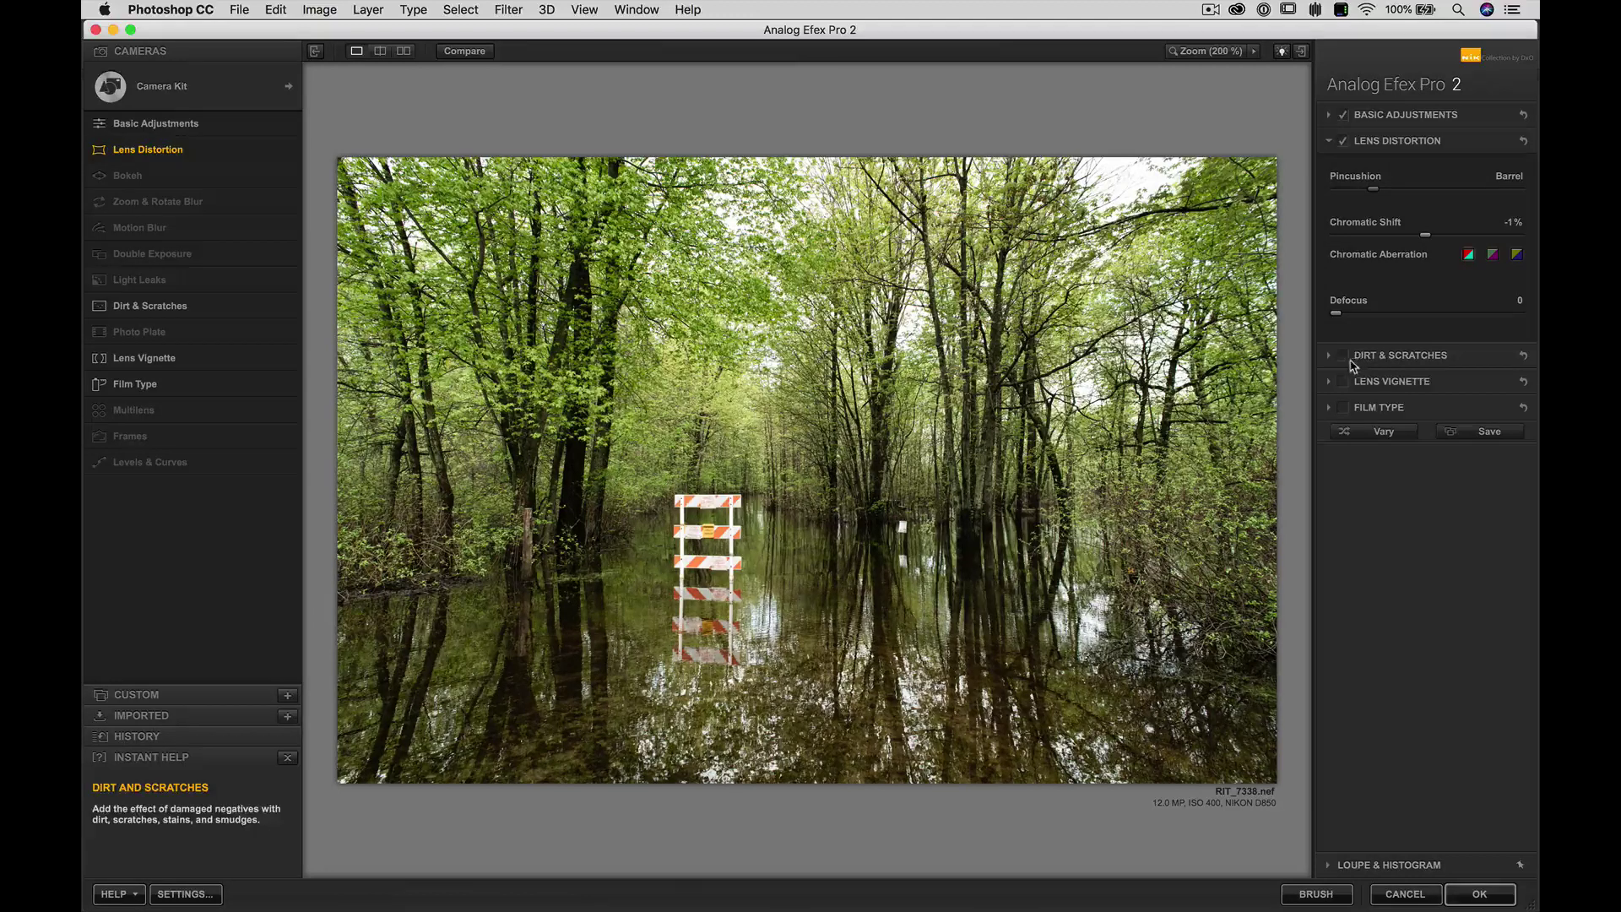
# Enable Dirt & Scratches, and replace Lens Vignette and Film Type with Photo Plate in the camera kit.
pyautogui.click(1377, 355)
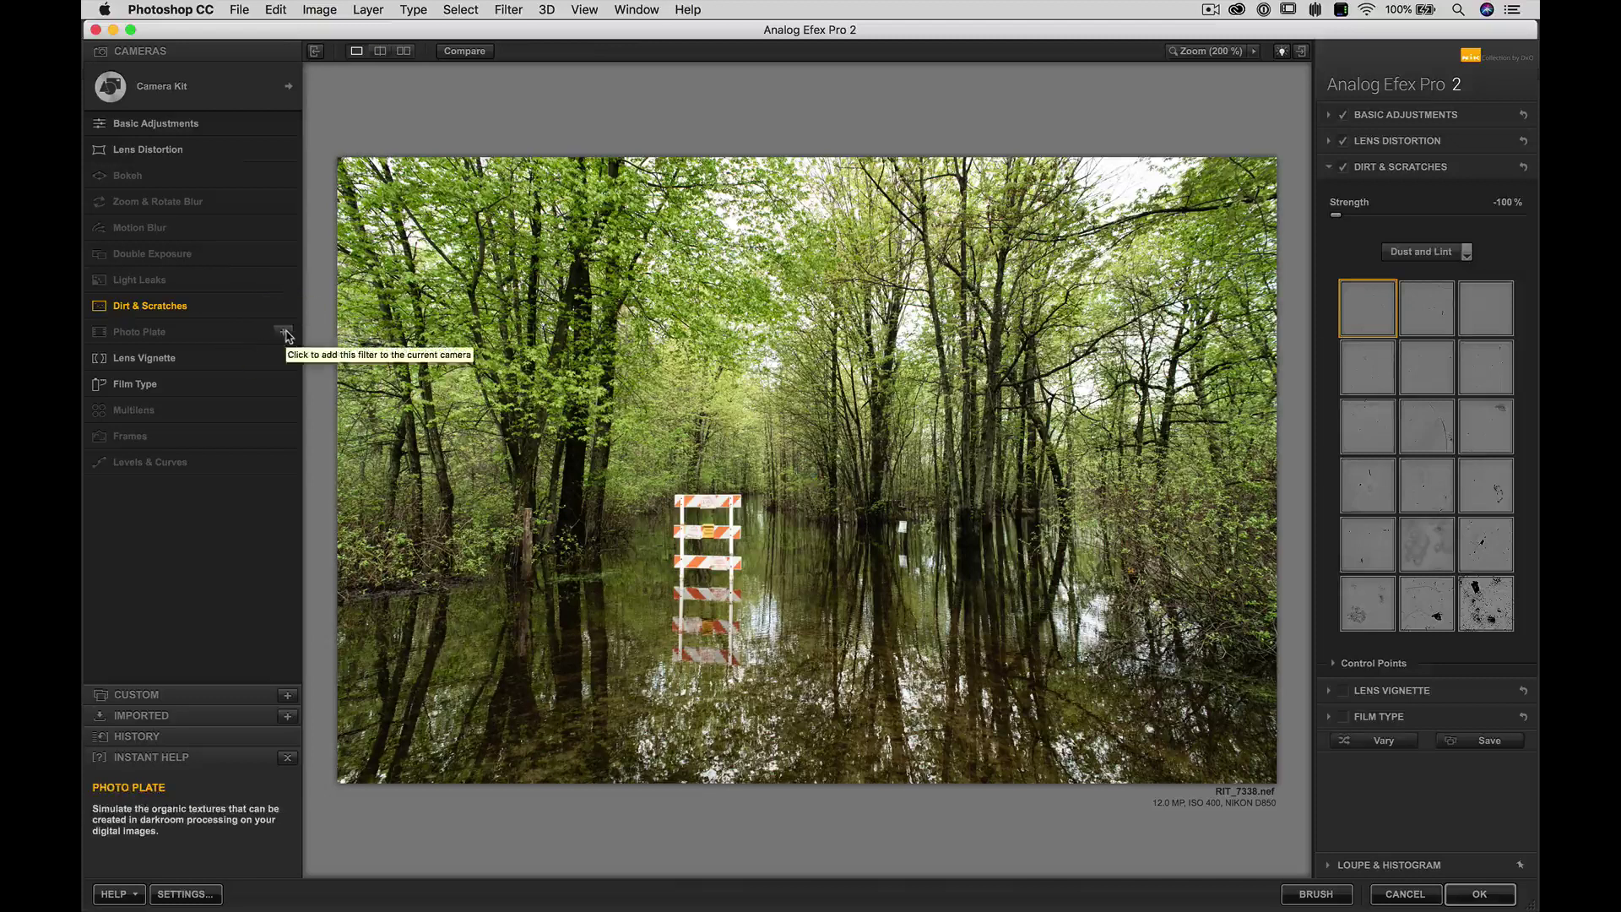
pyautogui.click(286, 336)
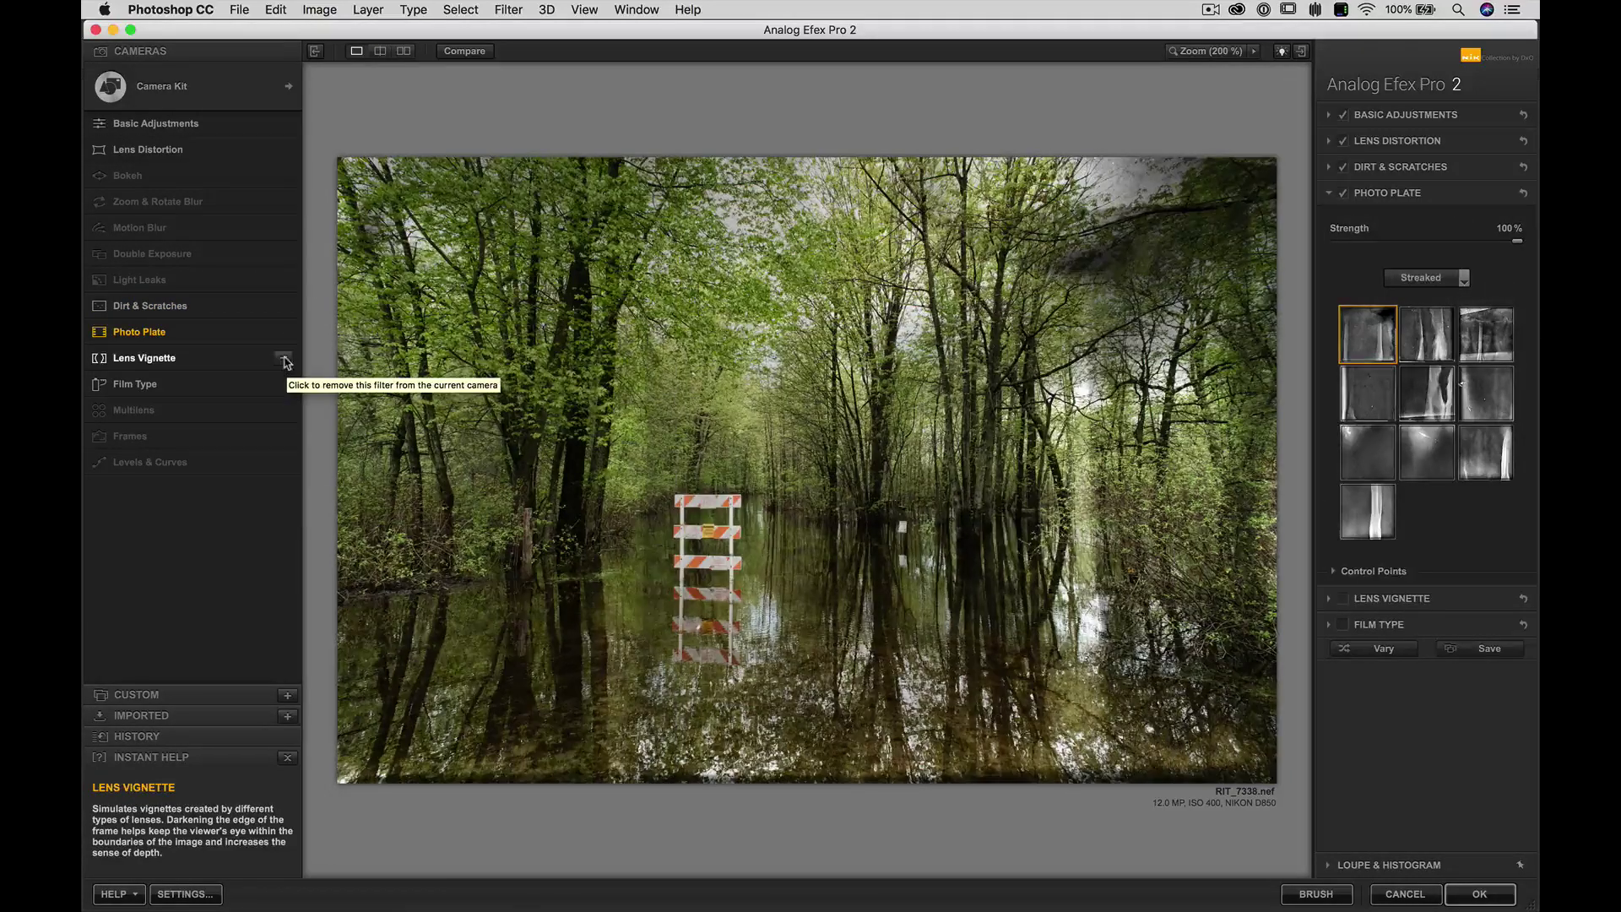
pyautogui.click(284, 361)
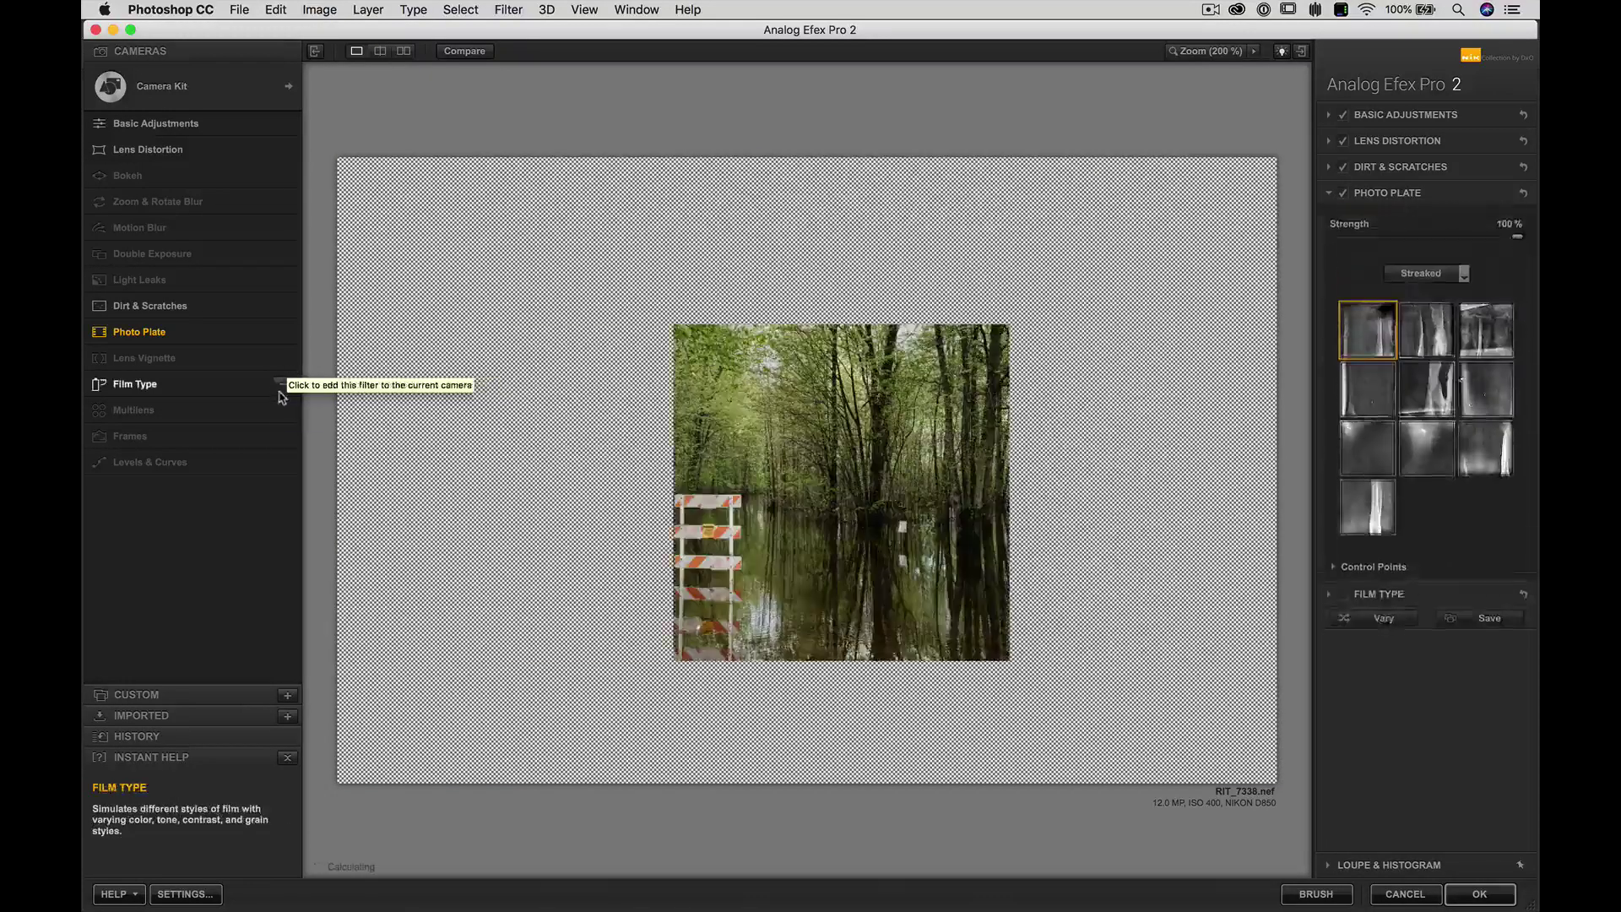
pyautogui.click(284, 390)
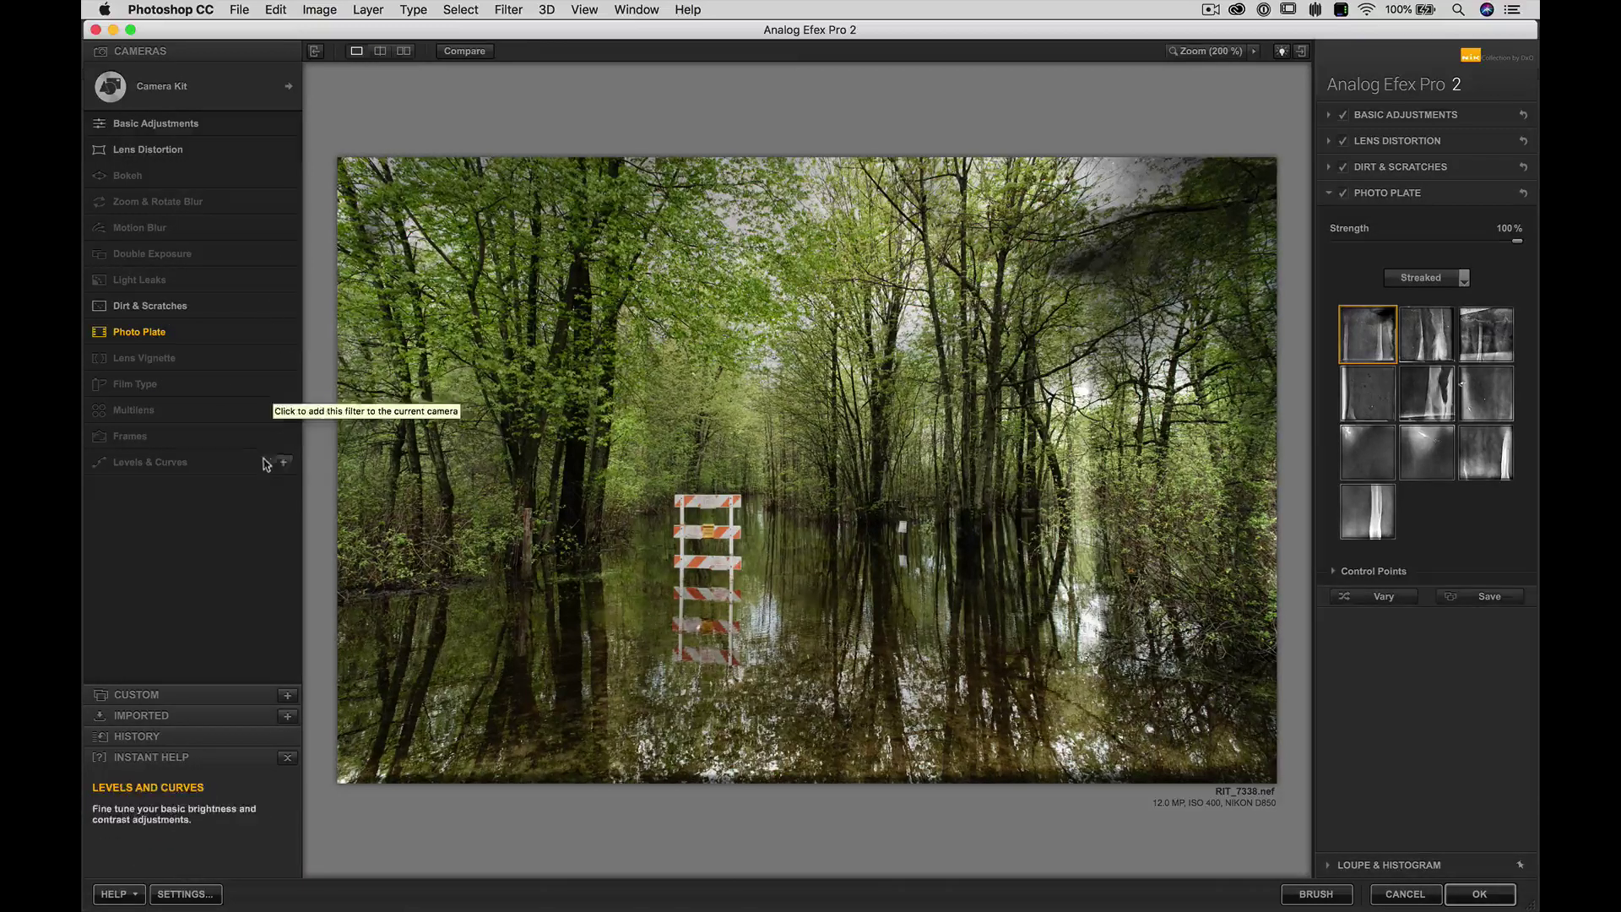
# Add Levels & Curves to the camera, and switch off the effects of both Levels & Curves and Photo Plate.
pyautogui.click(281, 463)
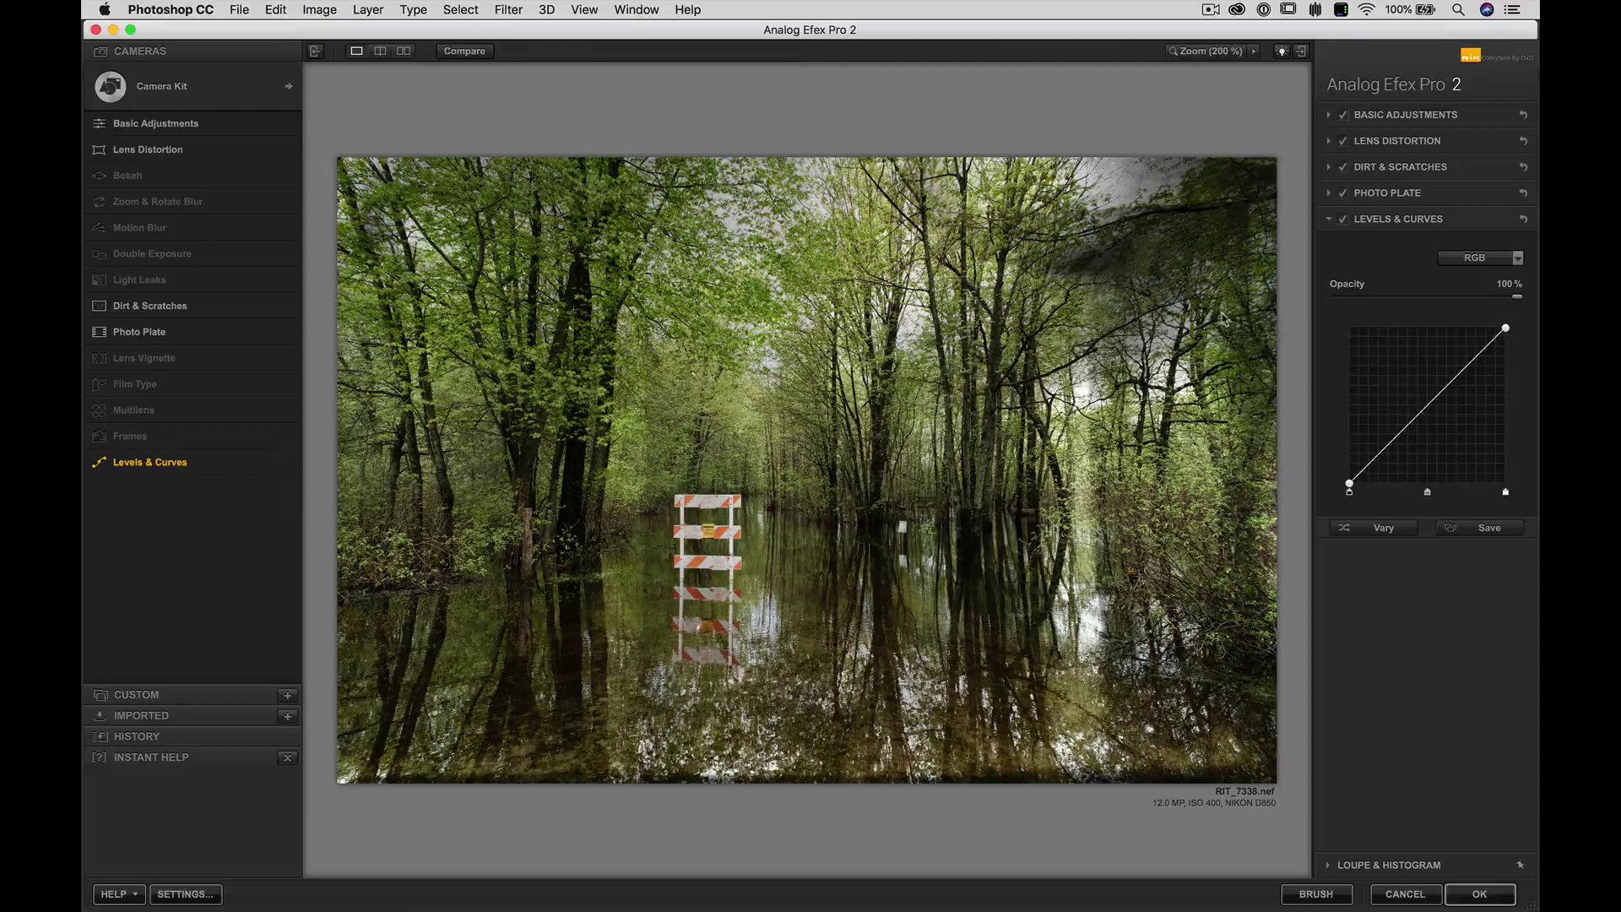
pyautogui.click(1342, 219)
pyautogui.click(1342, 193)
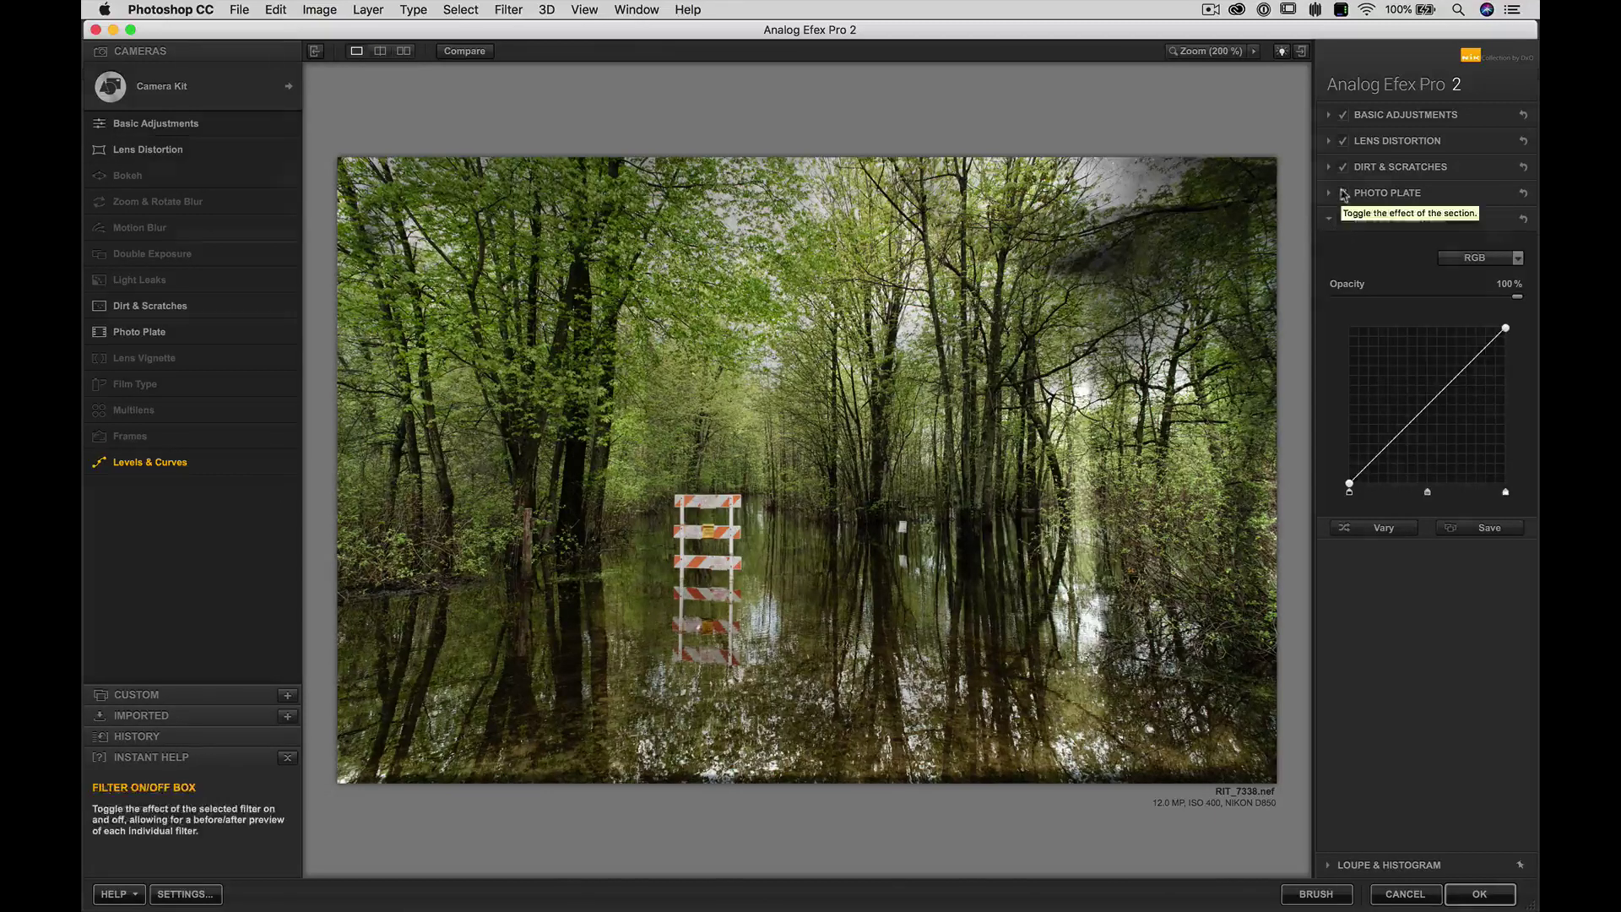
# Change the Dirt & Scratches category to Scratches, choose the third texture in the first row, and set its strength to 100%.
pyautogui.click(1362, 169)
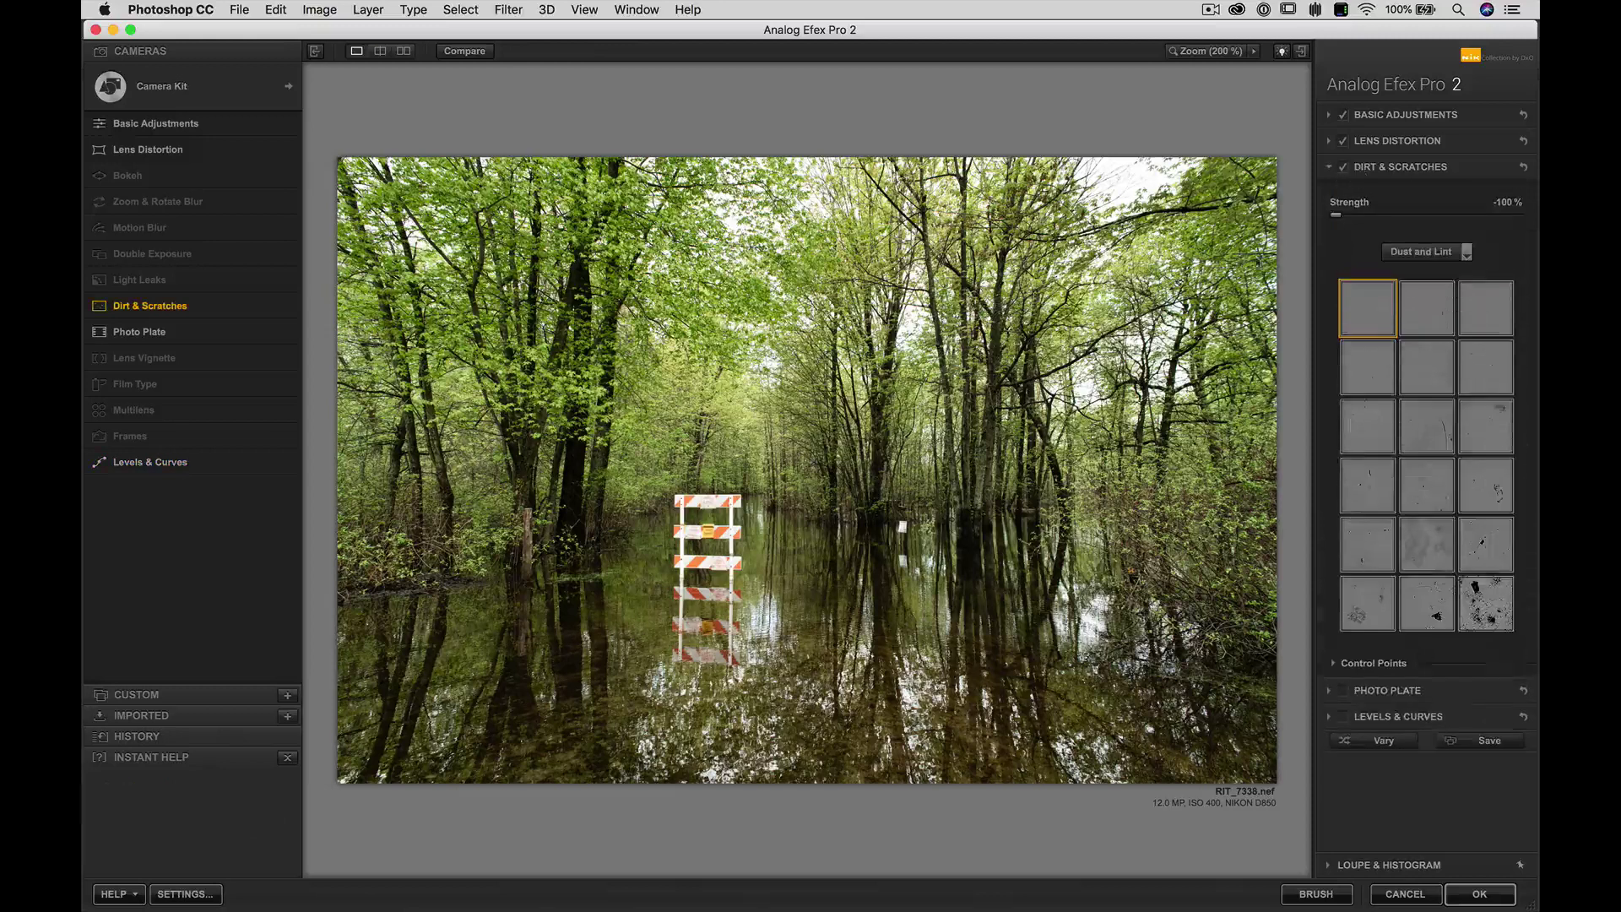
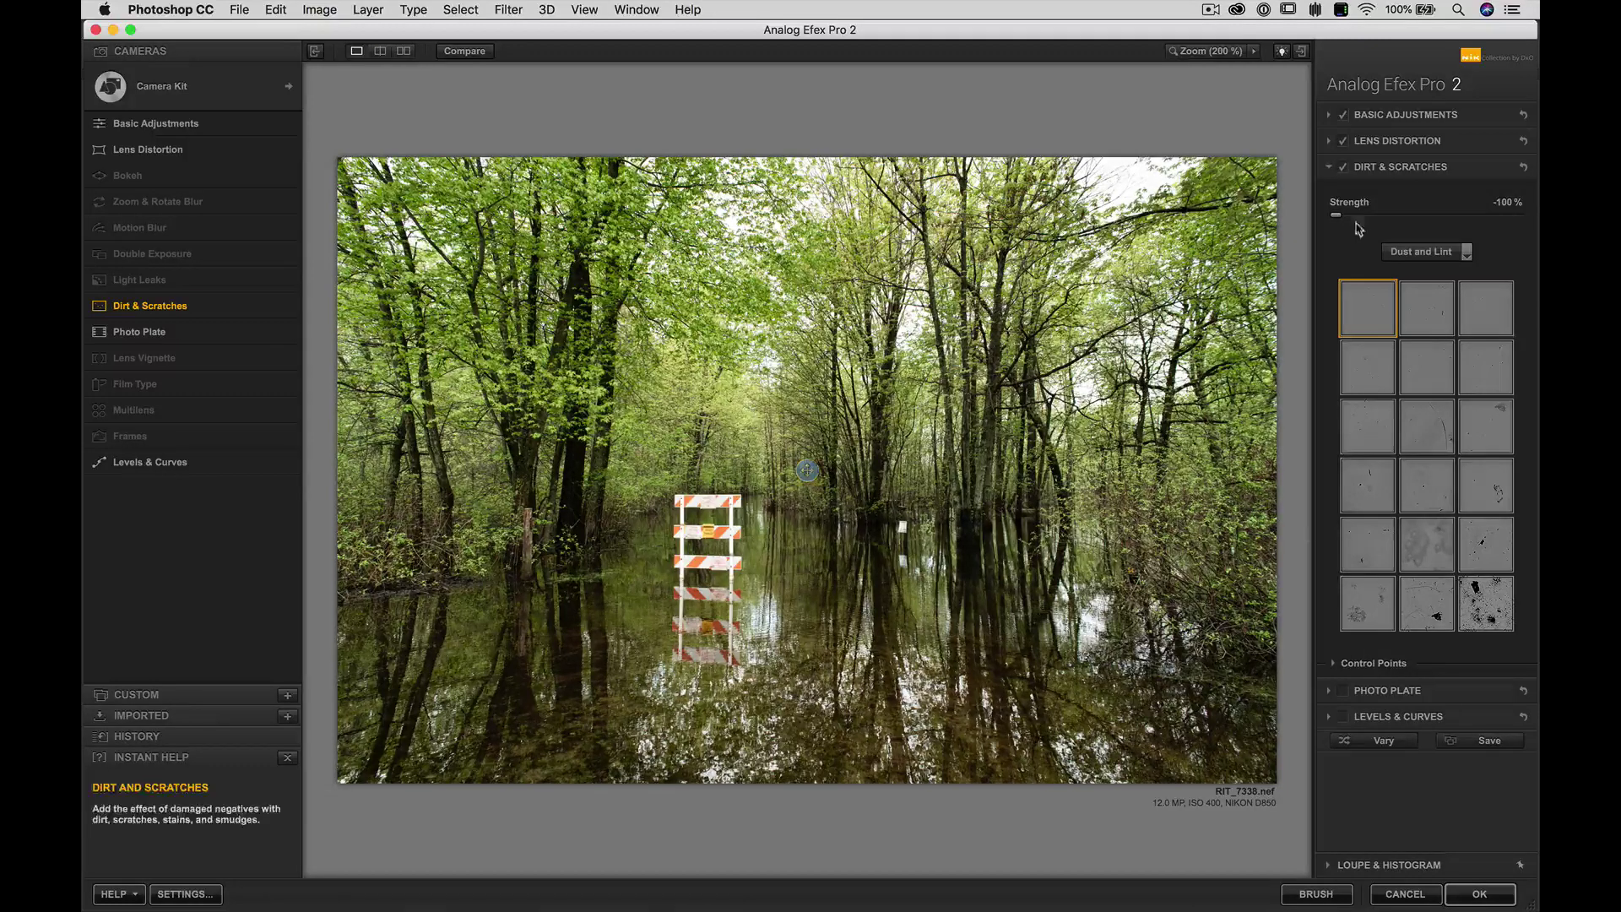
pyautogui.click(1406, 253)
pyautogui.click(1405, 294)
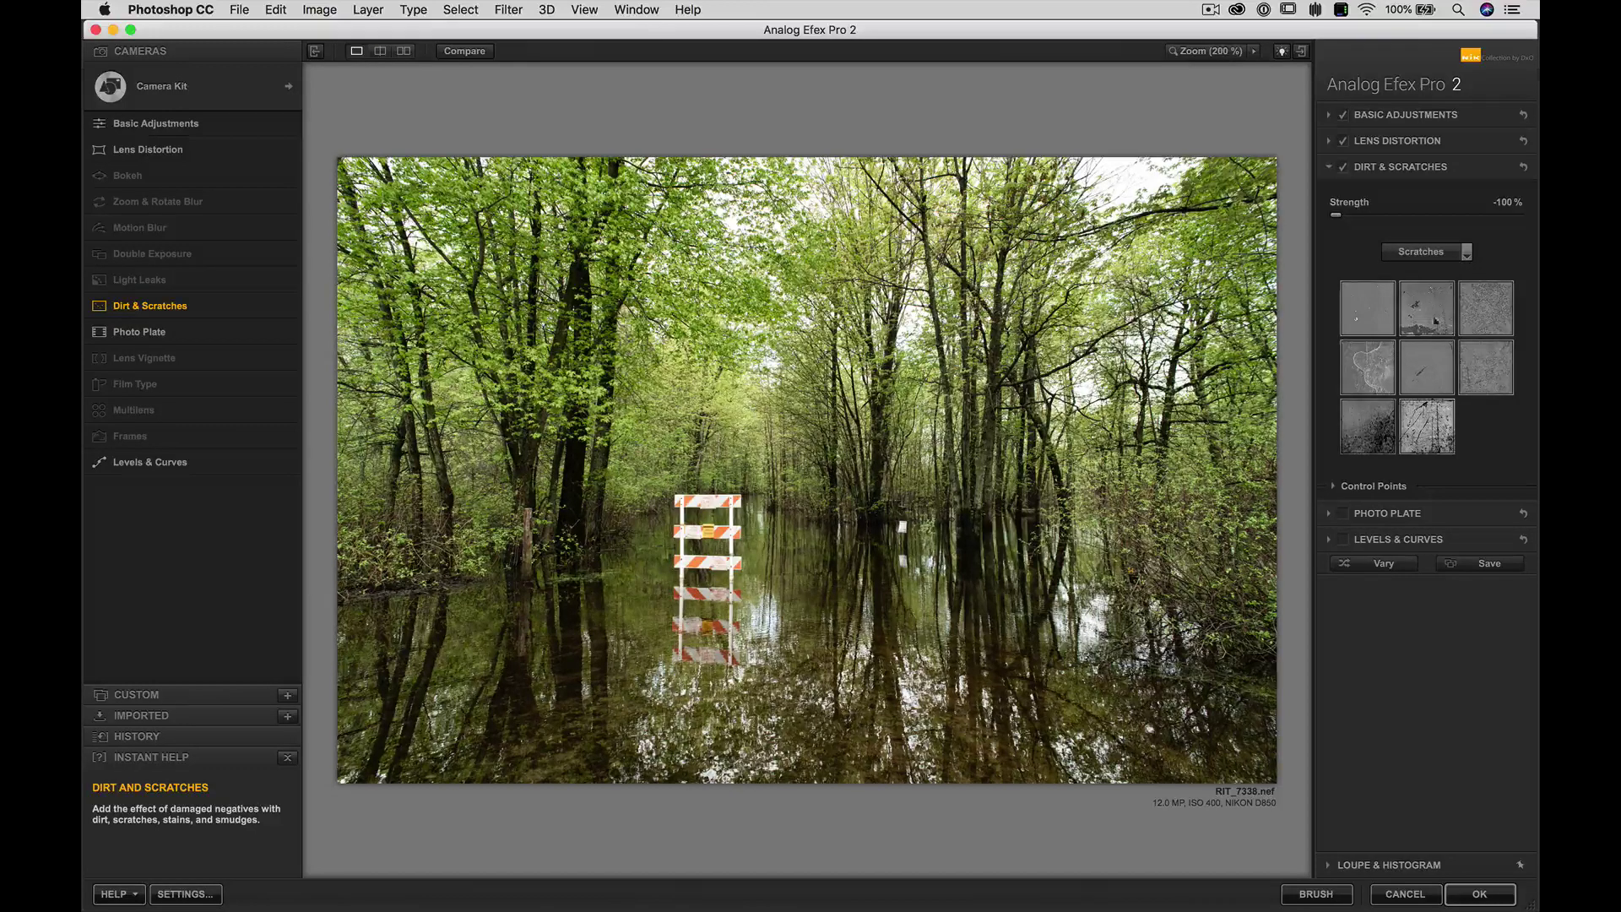
pyautogui.click(1492, 325)
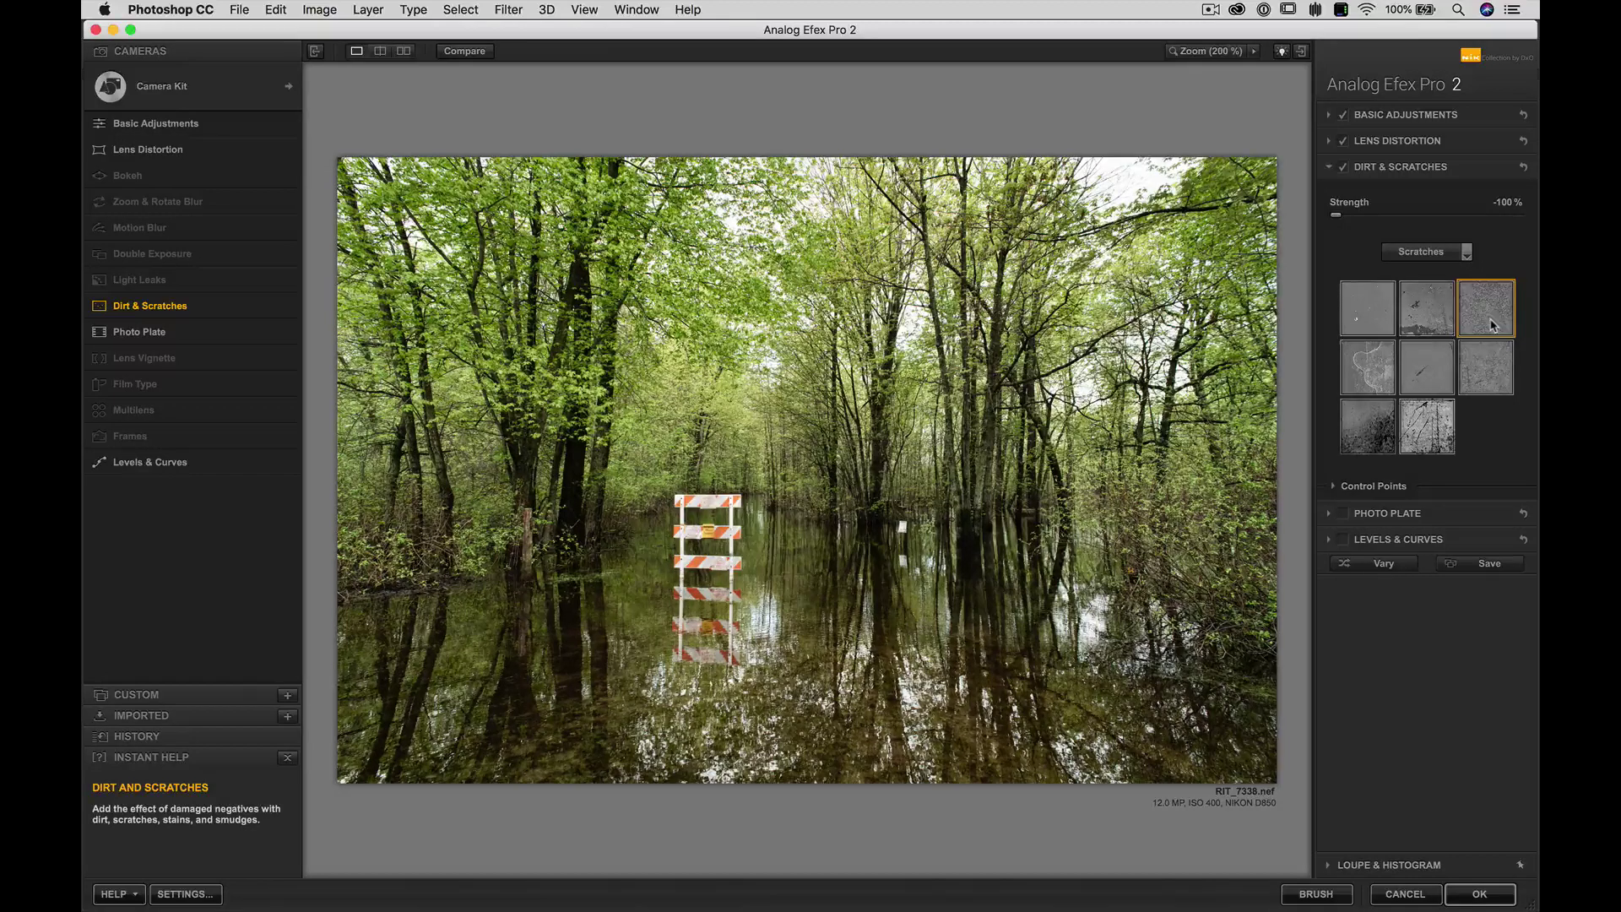
pyautogui.moveTo(1340, 221); pyautogui.dragTo(1537, 210)
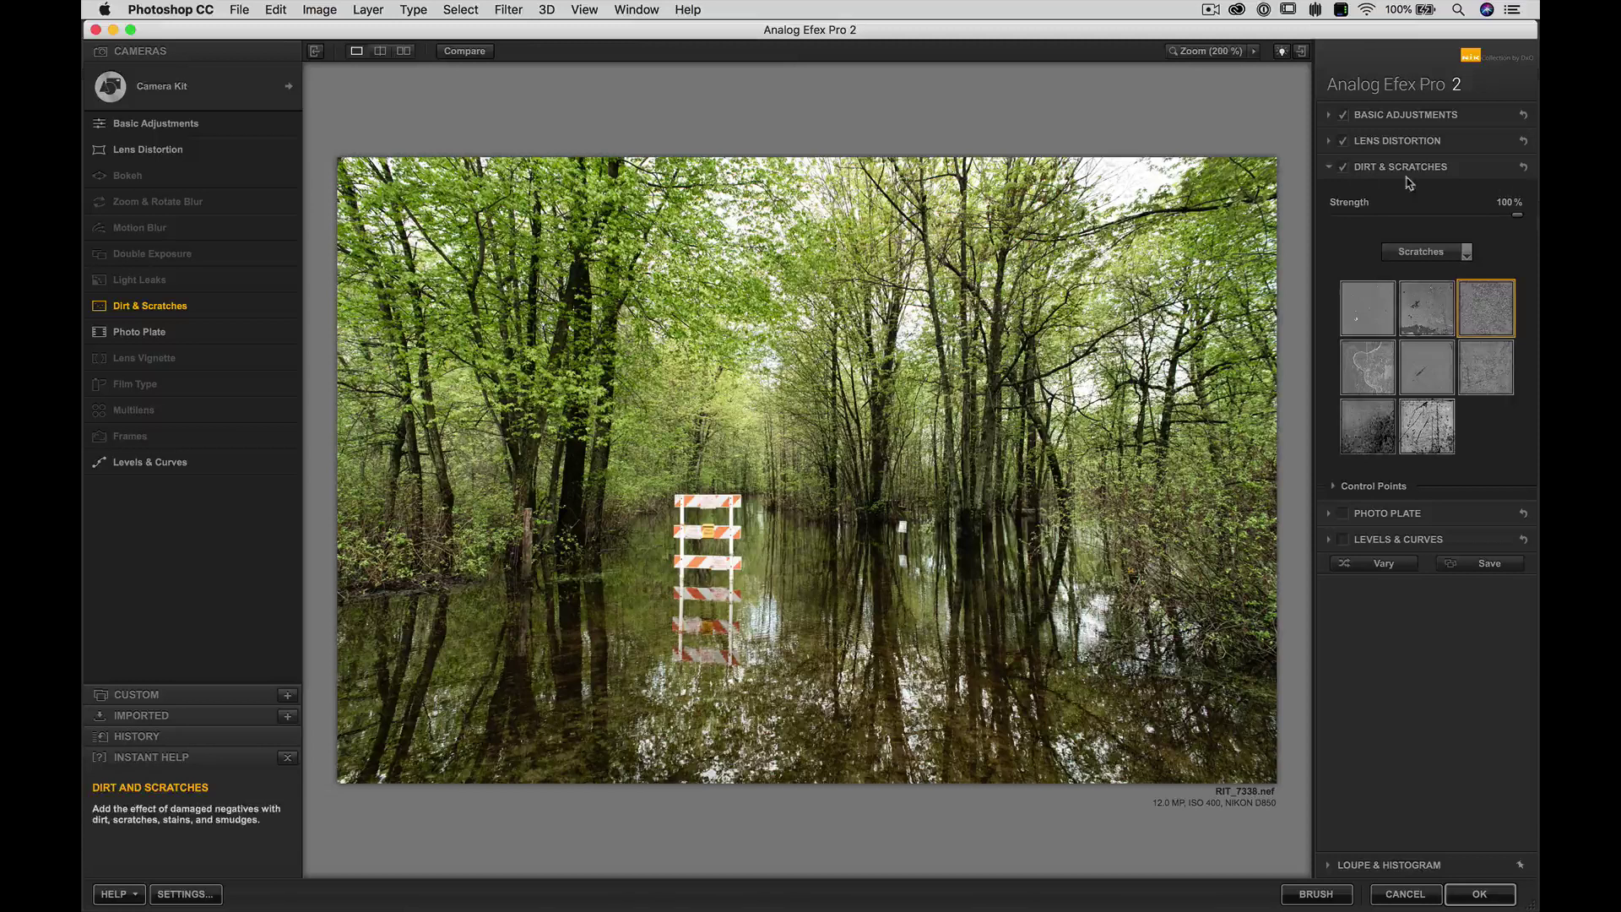
# Choose the first scratch texture in the second row, compare the image with and without it, and set the strength to -55%.
pyautogui.click(1369, 367)
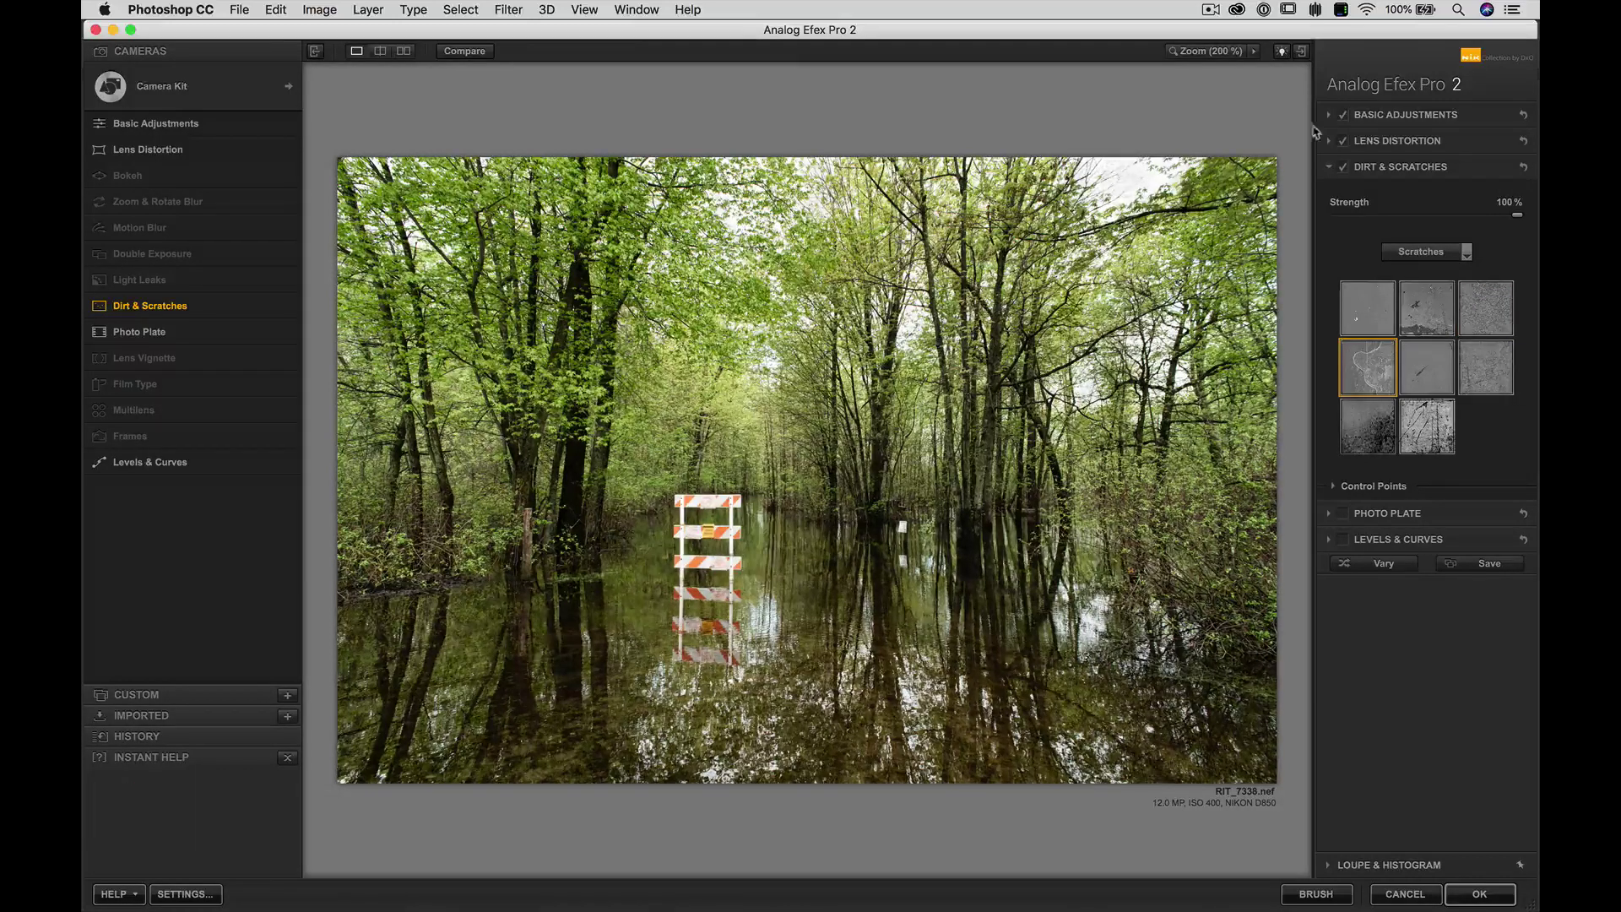
pyautogui.click(1344, 168)
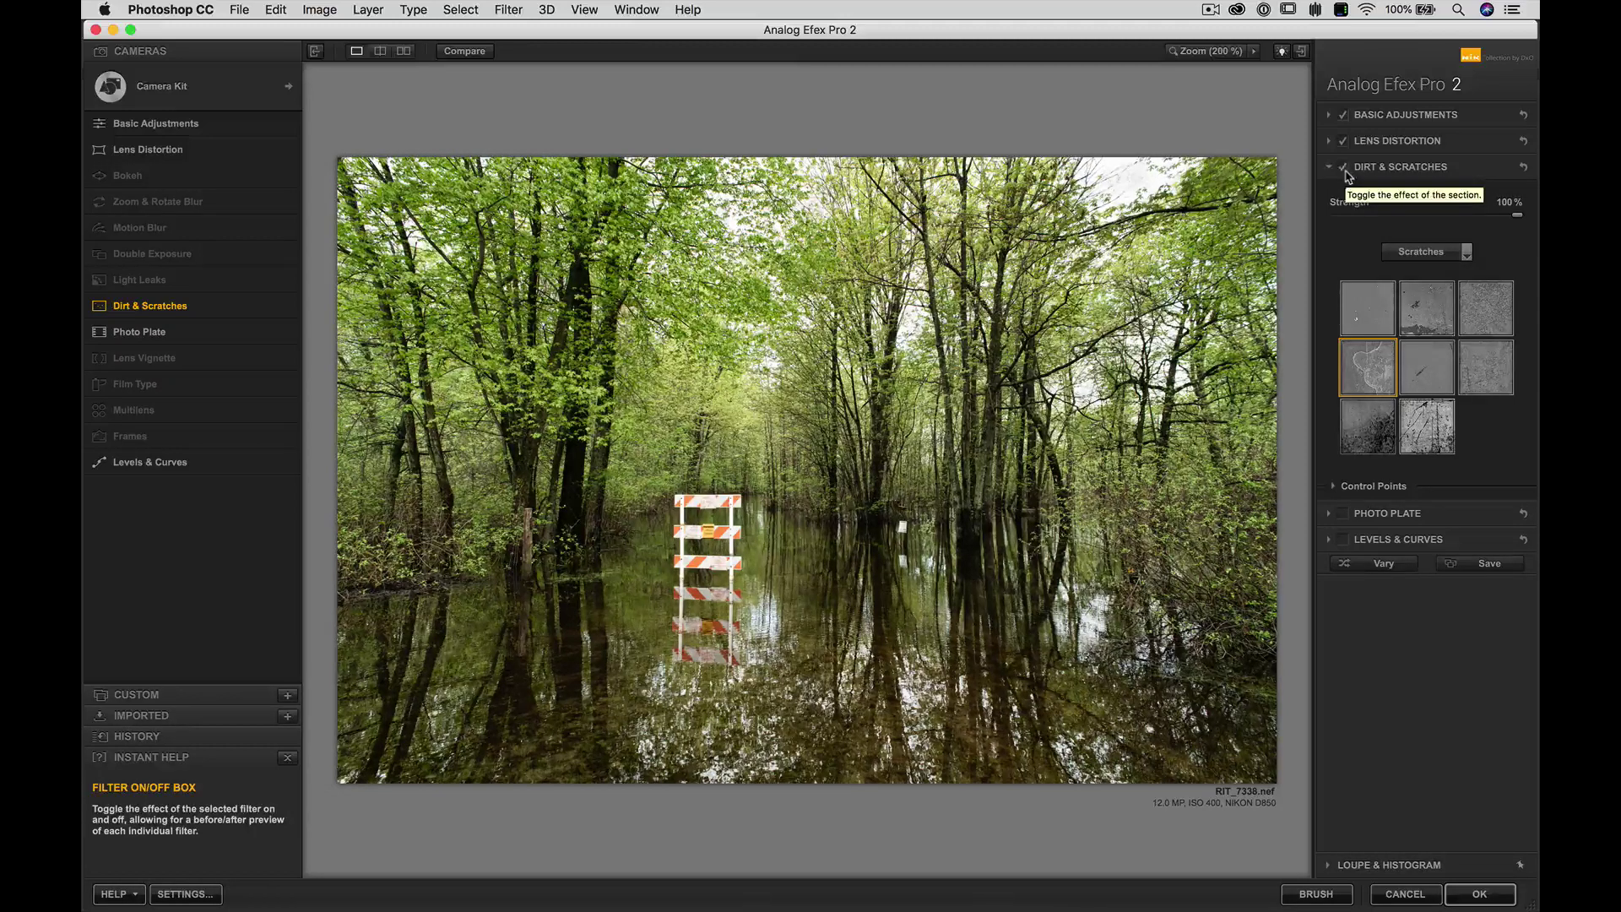
pyautogui.click(1377, 217)
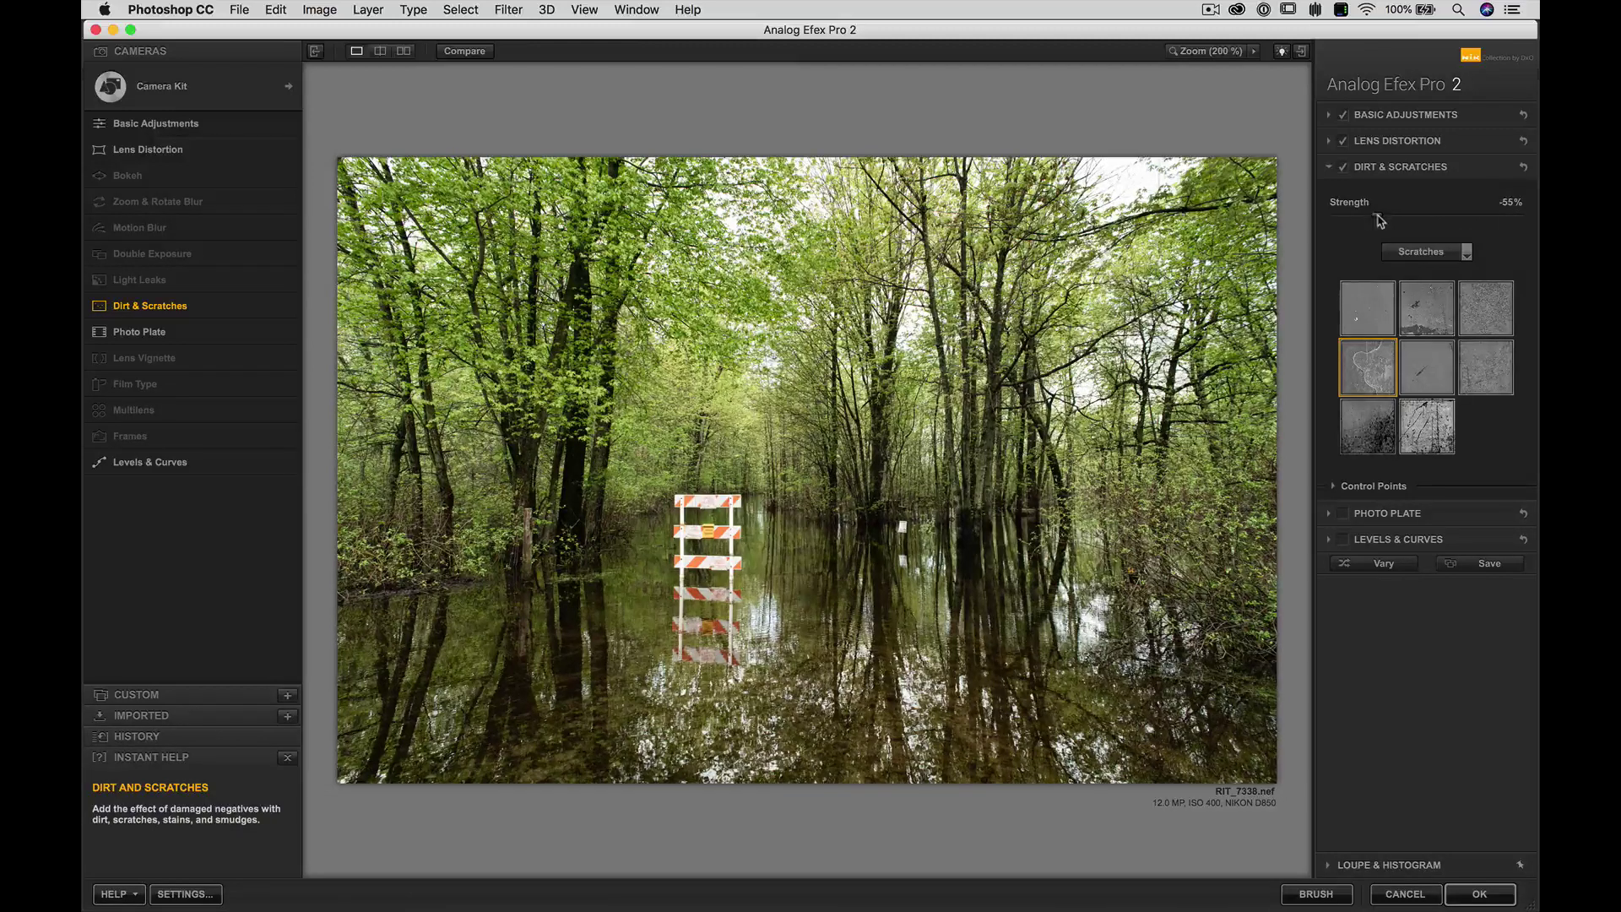
# Change the Dirt & Scratches category to Eroded, choose the middle texture in the third row, and raise the effect's strength.
pyautogui.moveTo(1369, 218)
pyautogui.mouseDown()
pyautogui.moveTo(1463, 224)
pyautogui.moveTo(1366, 217)
pyautogui.mouseUp()
pyautogui.click(1426, 254)
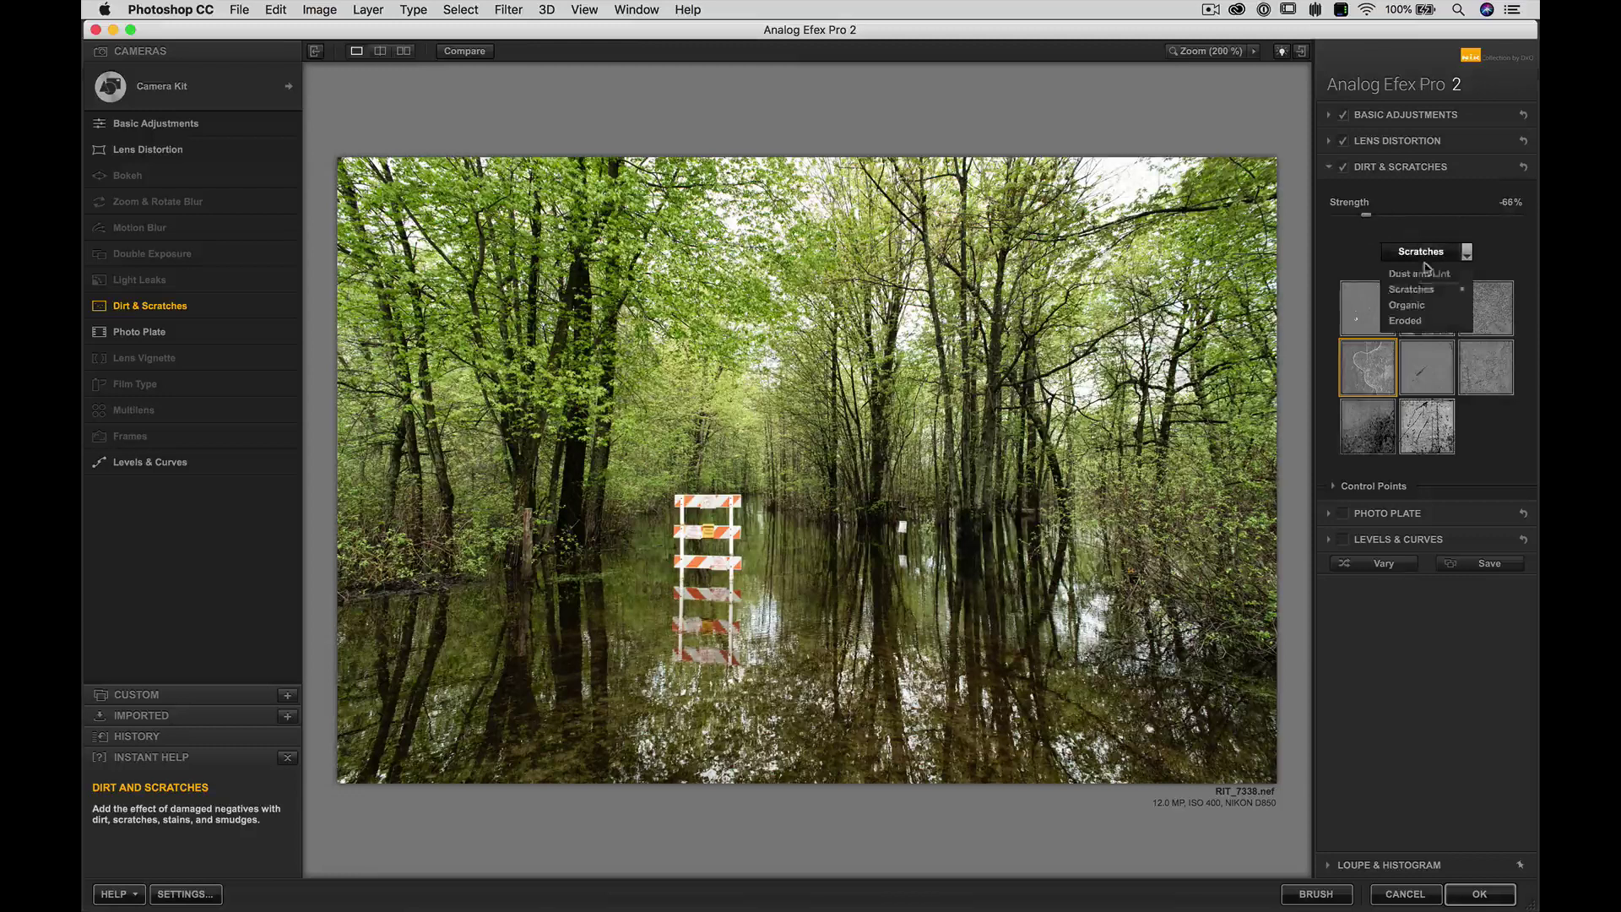
pyautogui.click(1407, 322)
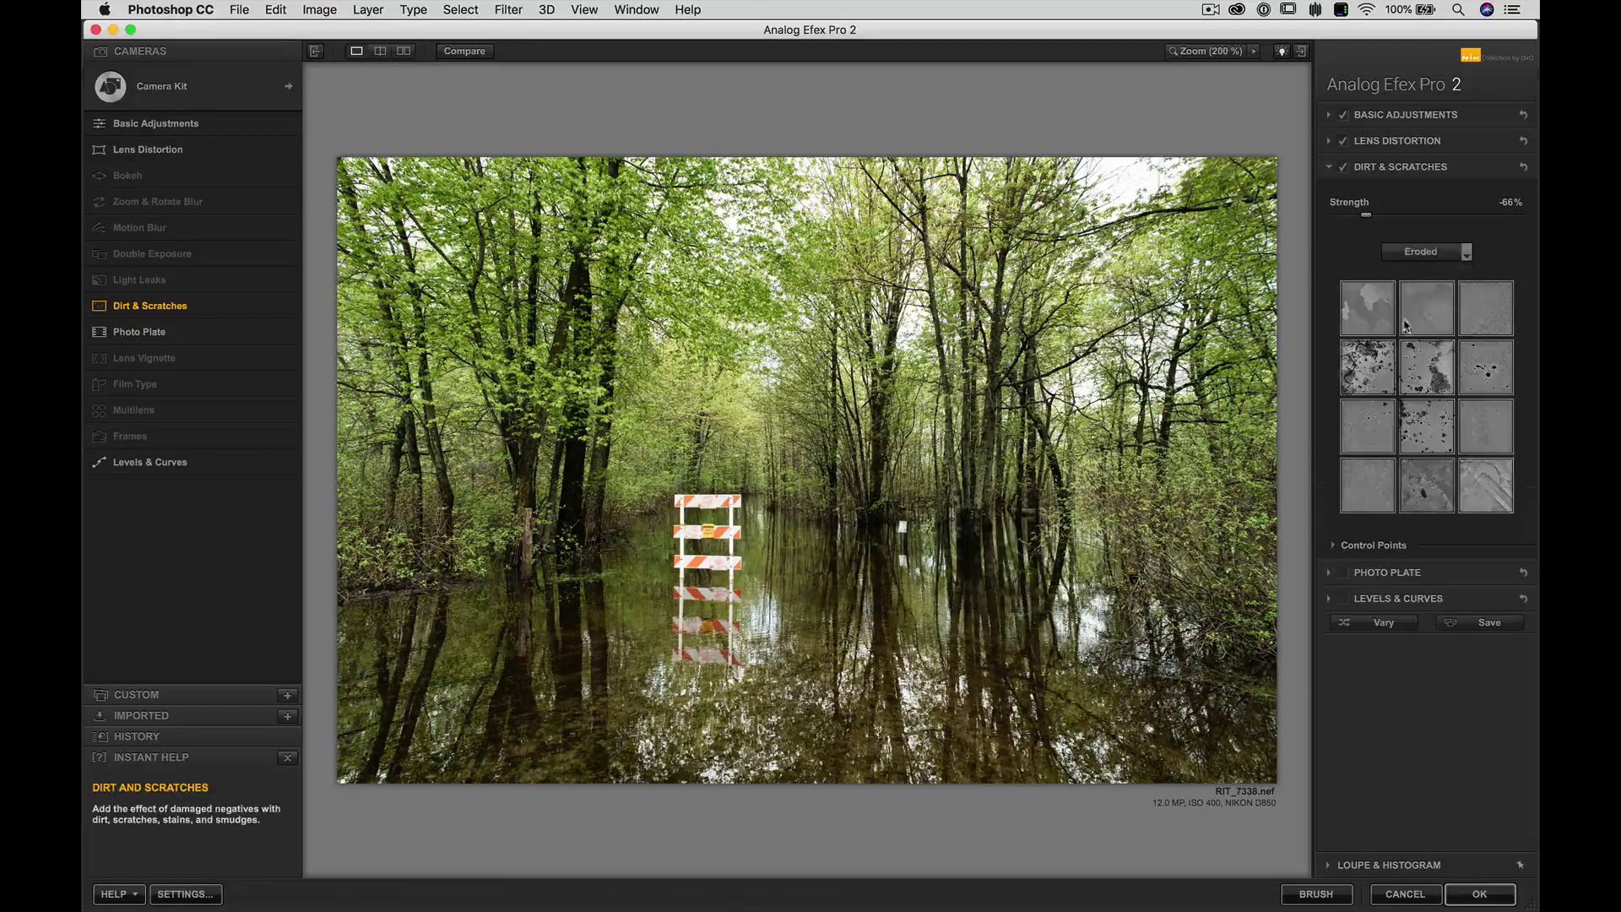
pyautogui.click(1482, 500)
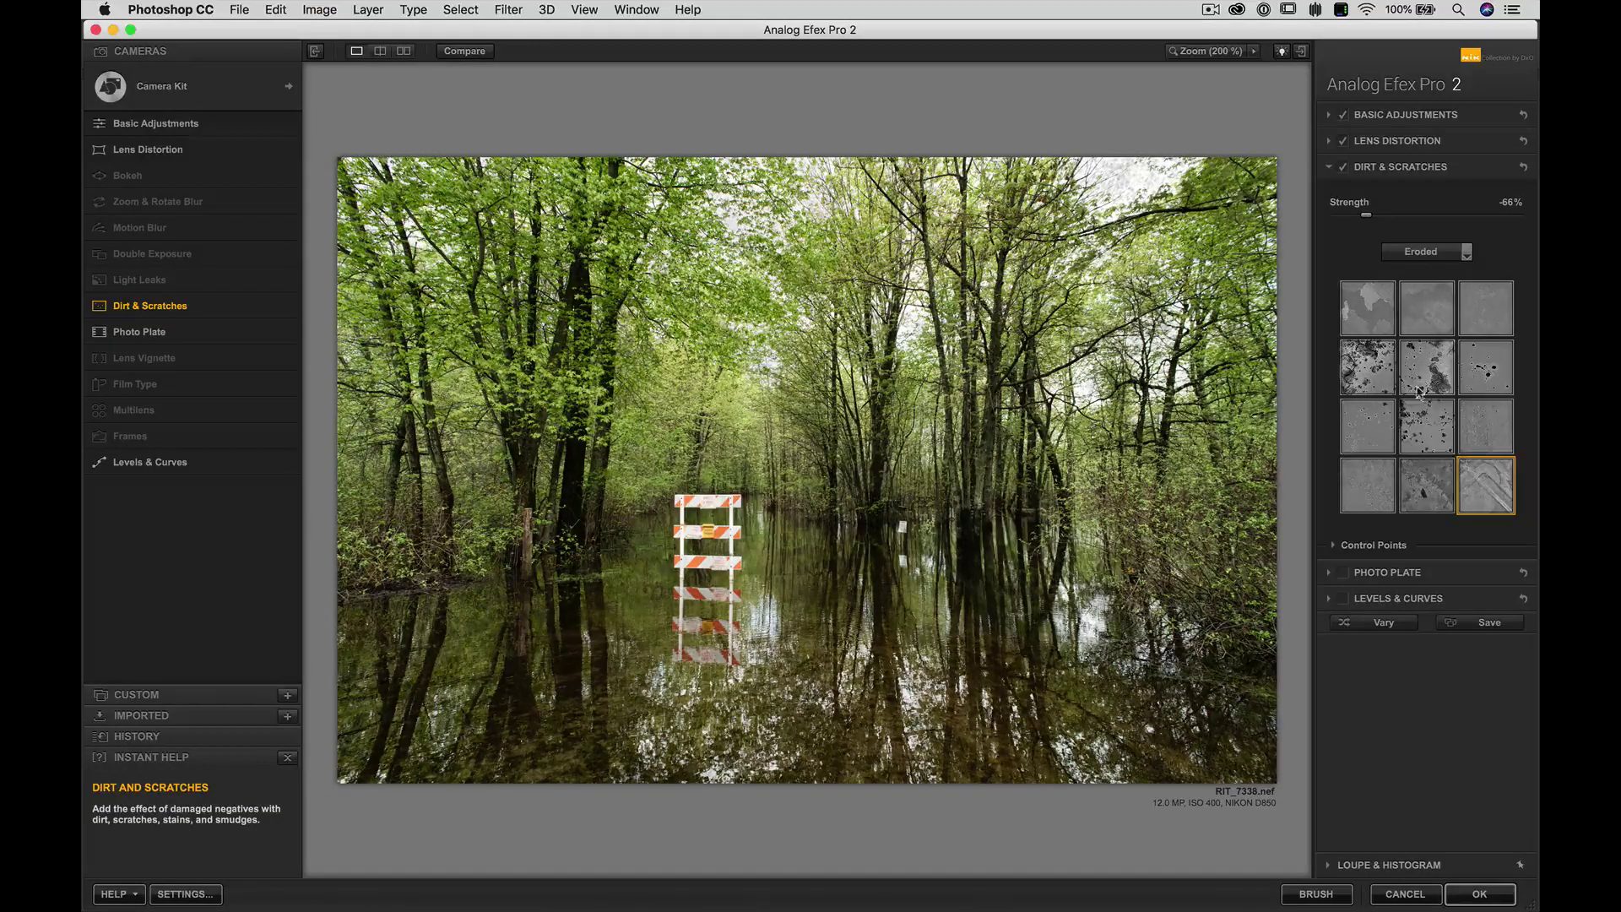
pyautogui.click(1415, 418)
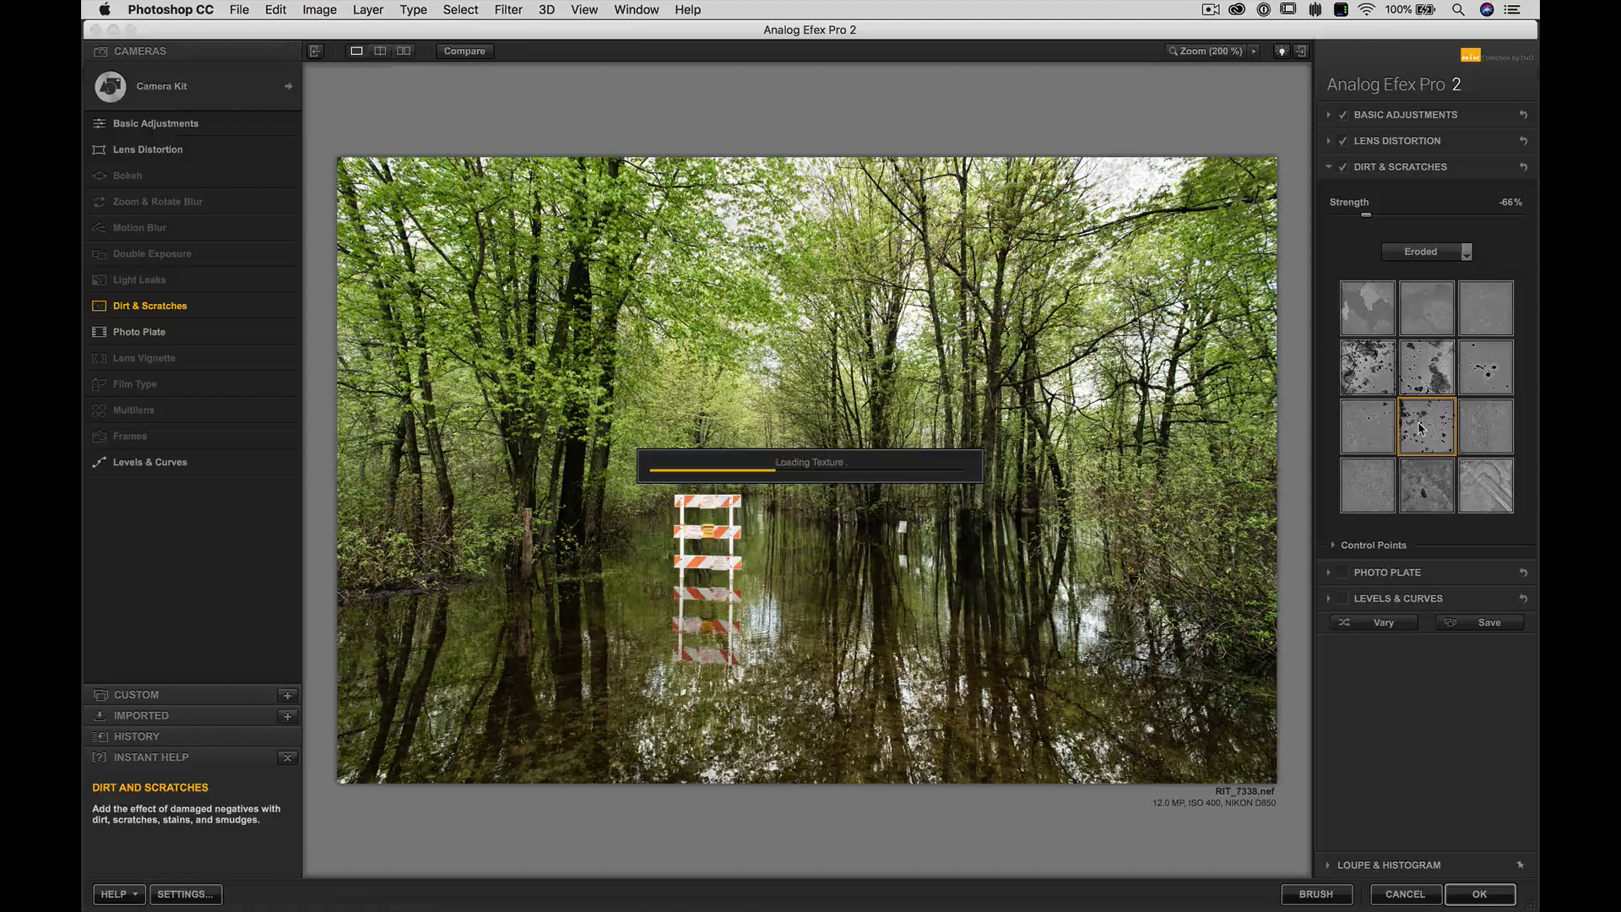
pyautogui.click(1428, 217)
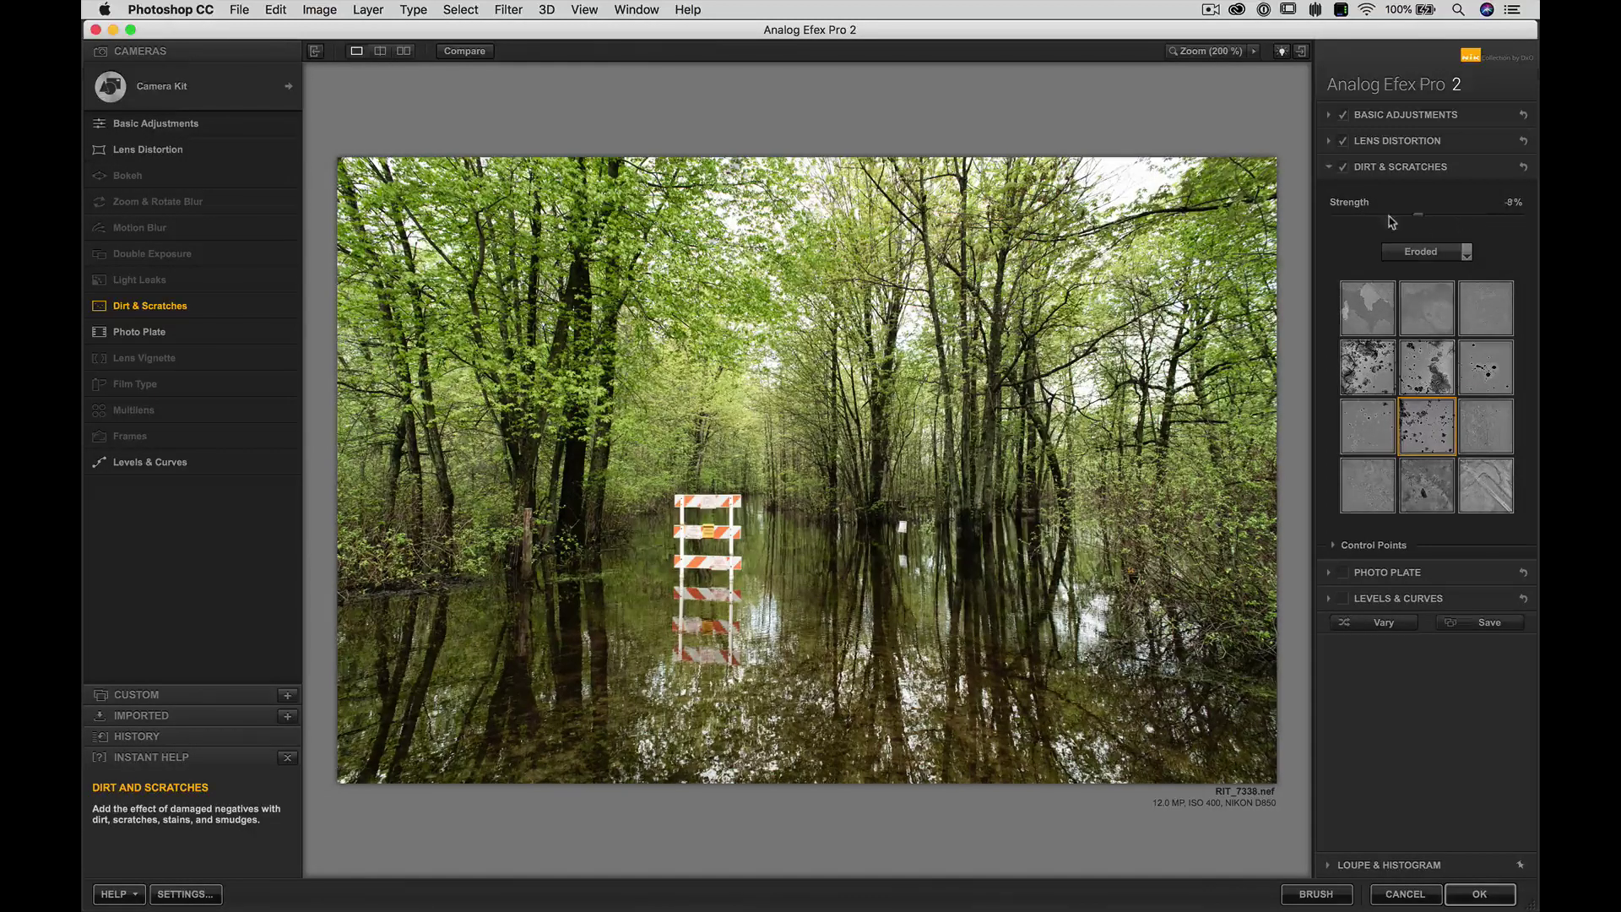
pyautogui.click(1463, 216)
pyautogui.click(1467, 216)
# Switch on the Photo Plate effect and try the second texture in the first row and the third in the second row of Streaked.
pyautogui.click(1379, 574)
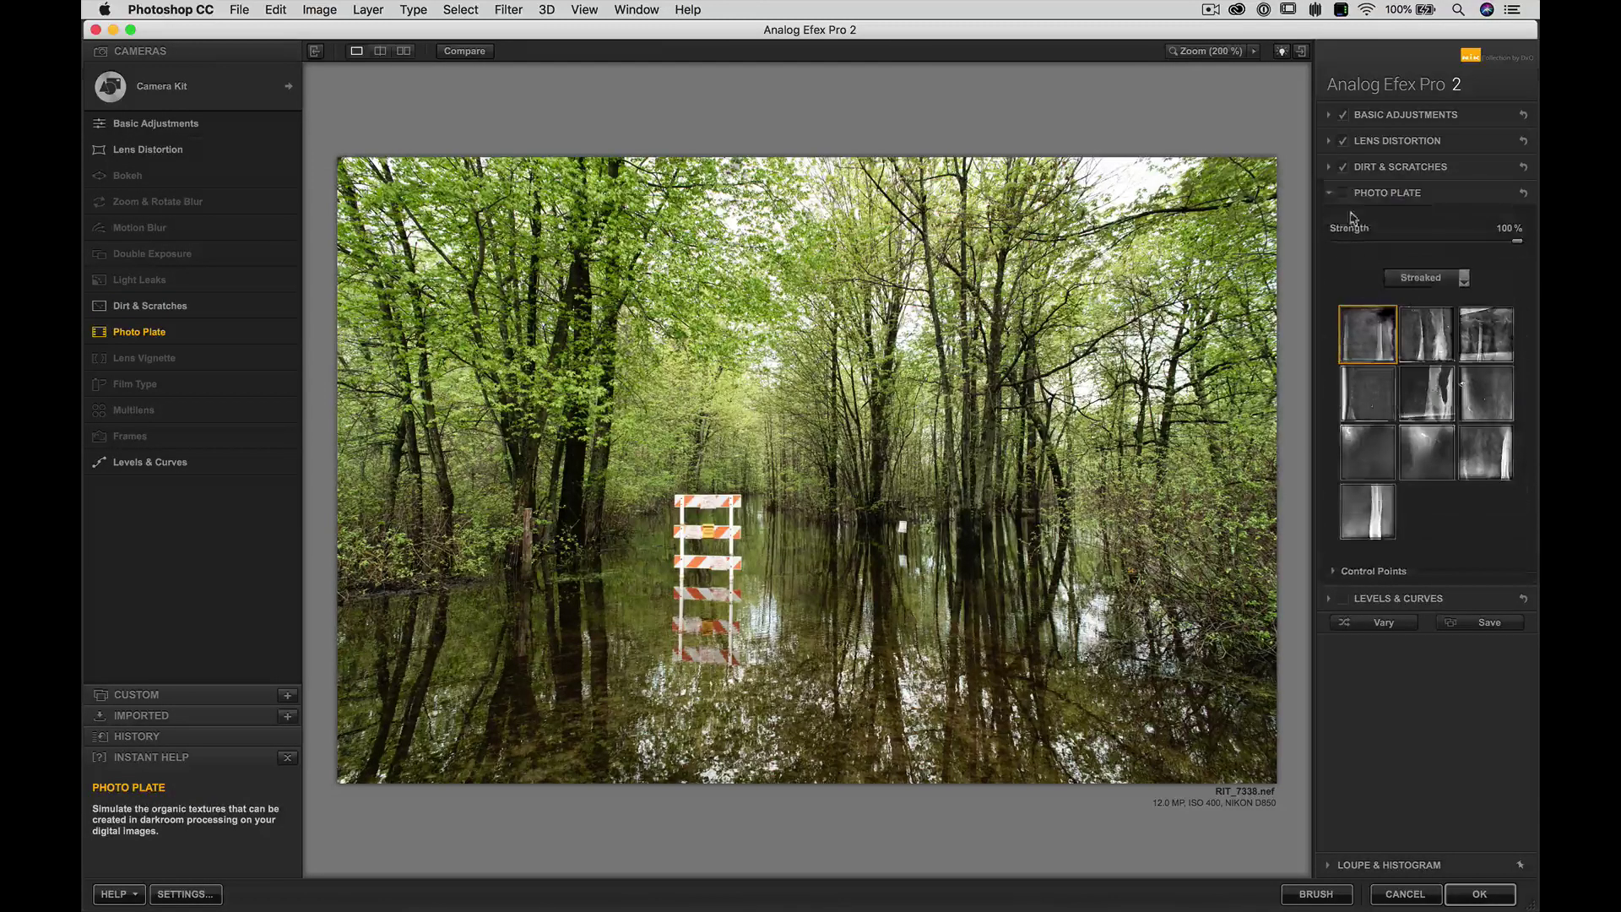
pyautogui.click(1343, 194)
pyautogui.click(1426, 346)
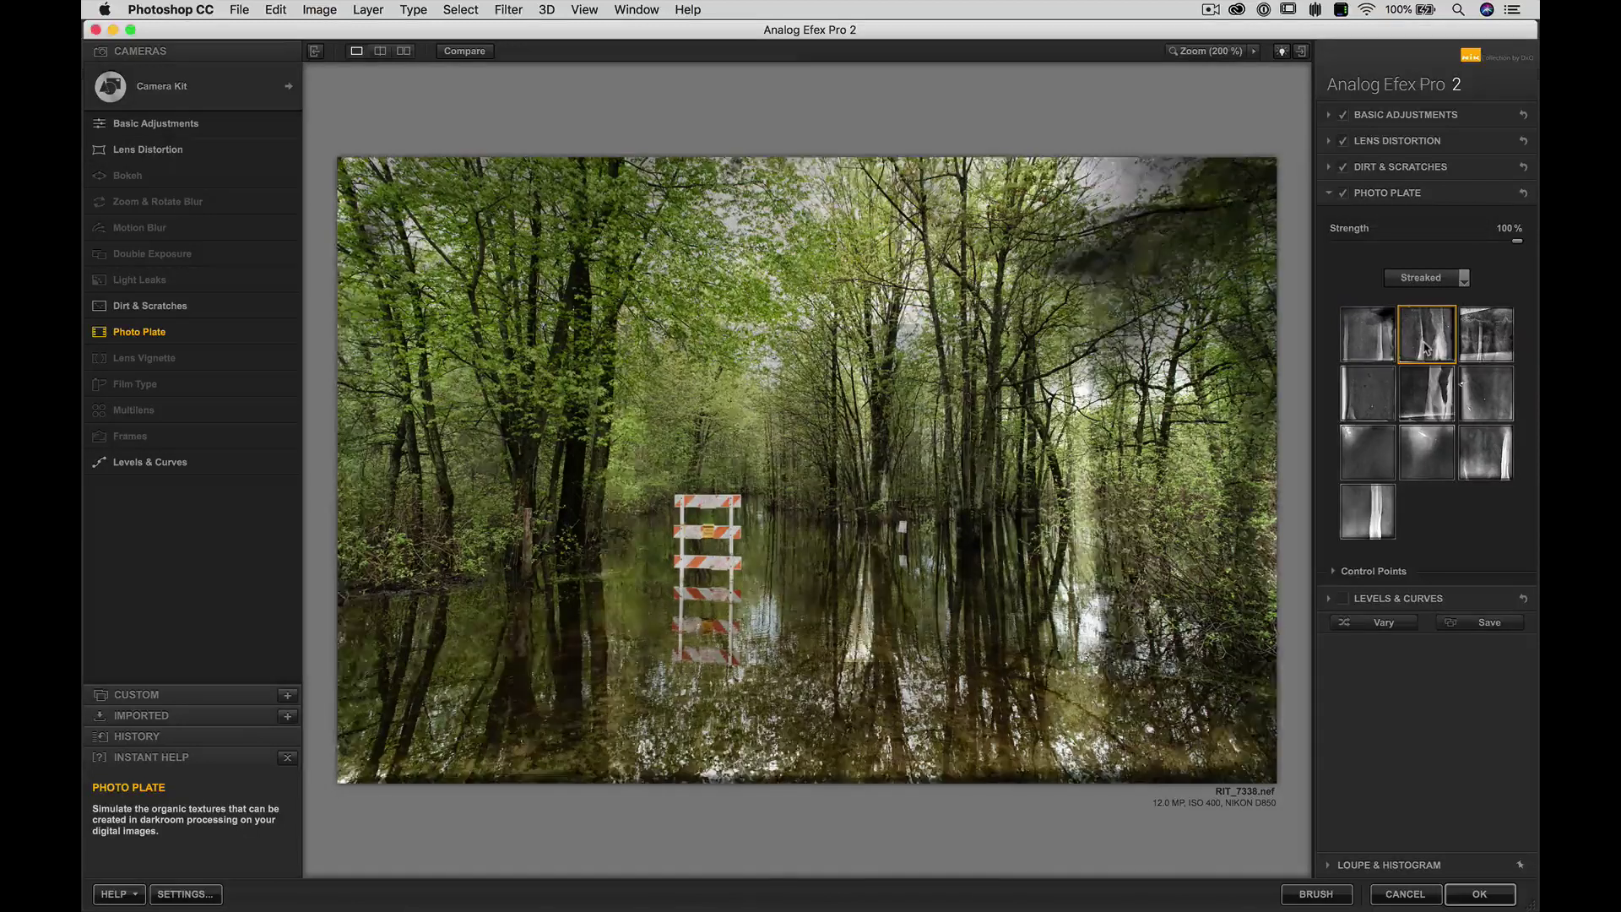
pyautogui.click(1487, 395)
# Change the Photo Plate category to Concrete, choose the first texture, and set its strength to 65%.
pyautogui.click(1463, 278)
pyautogui.click(1425, 334)
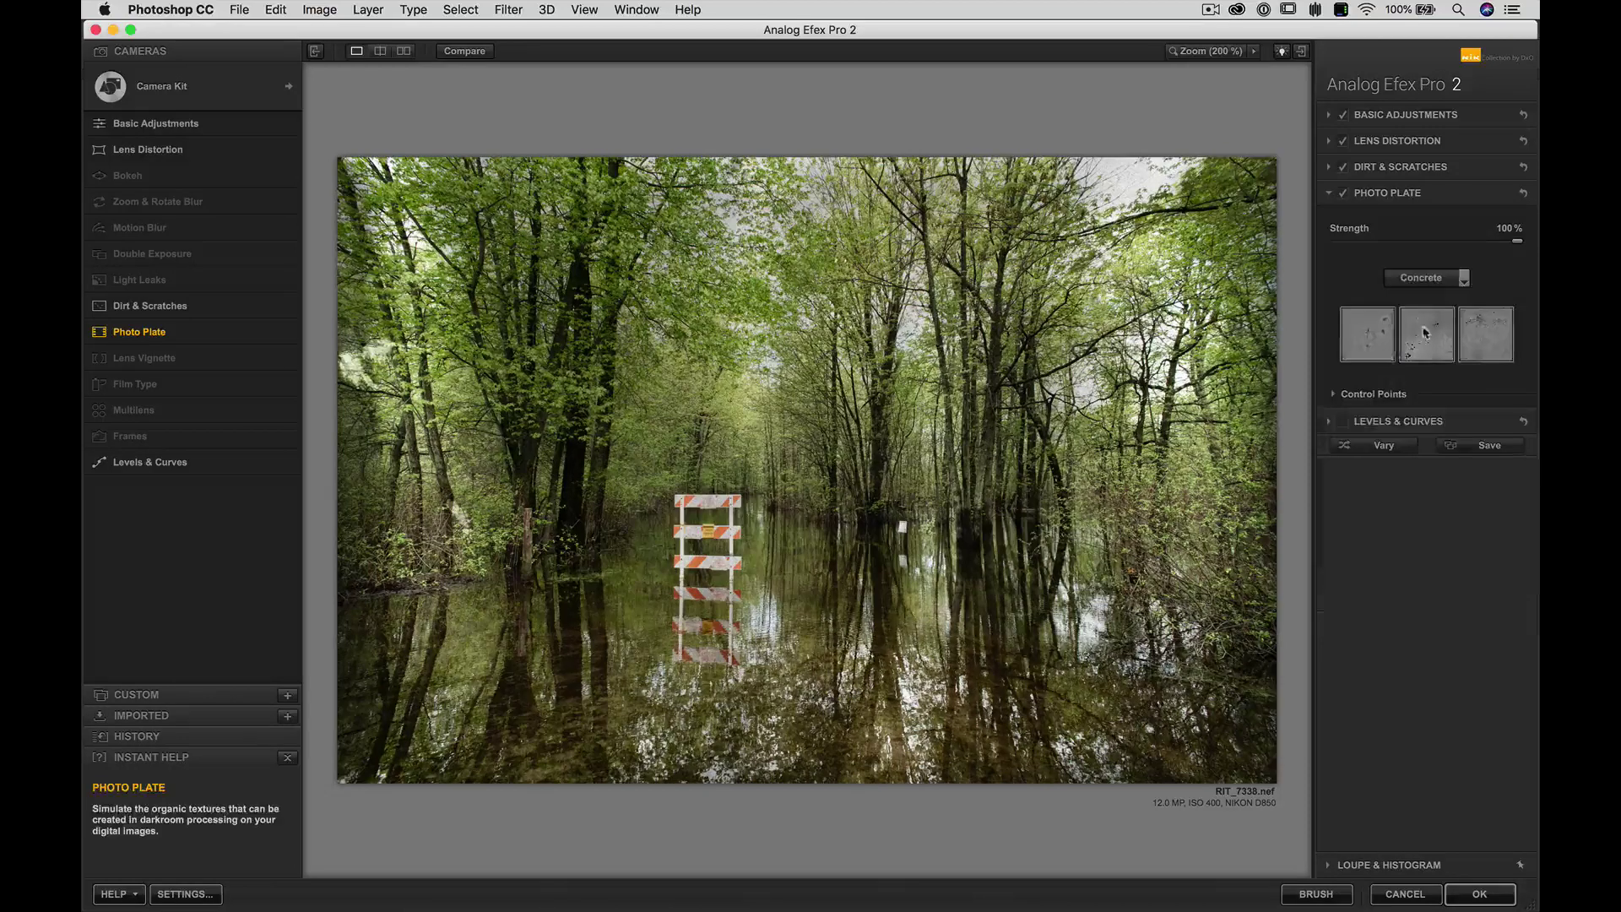
pyautogui.click(1382, 340)
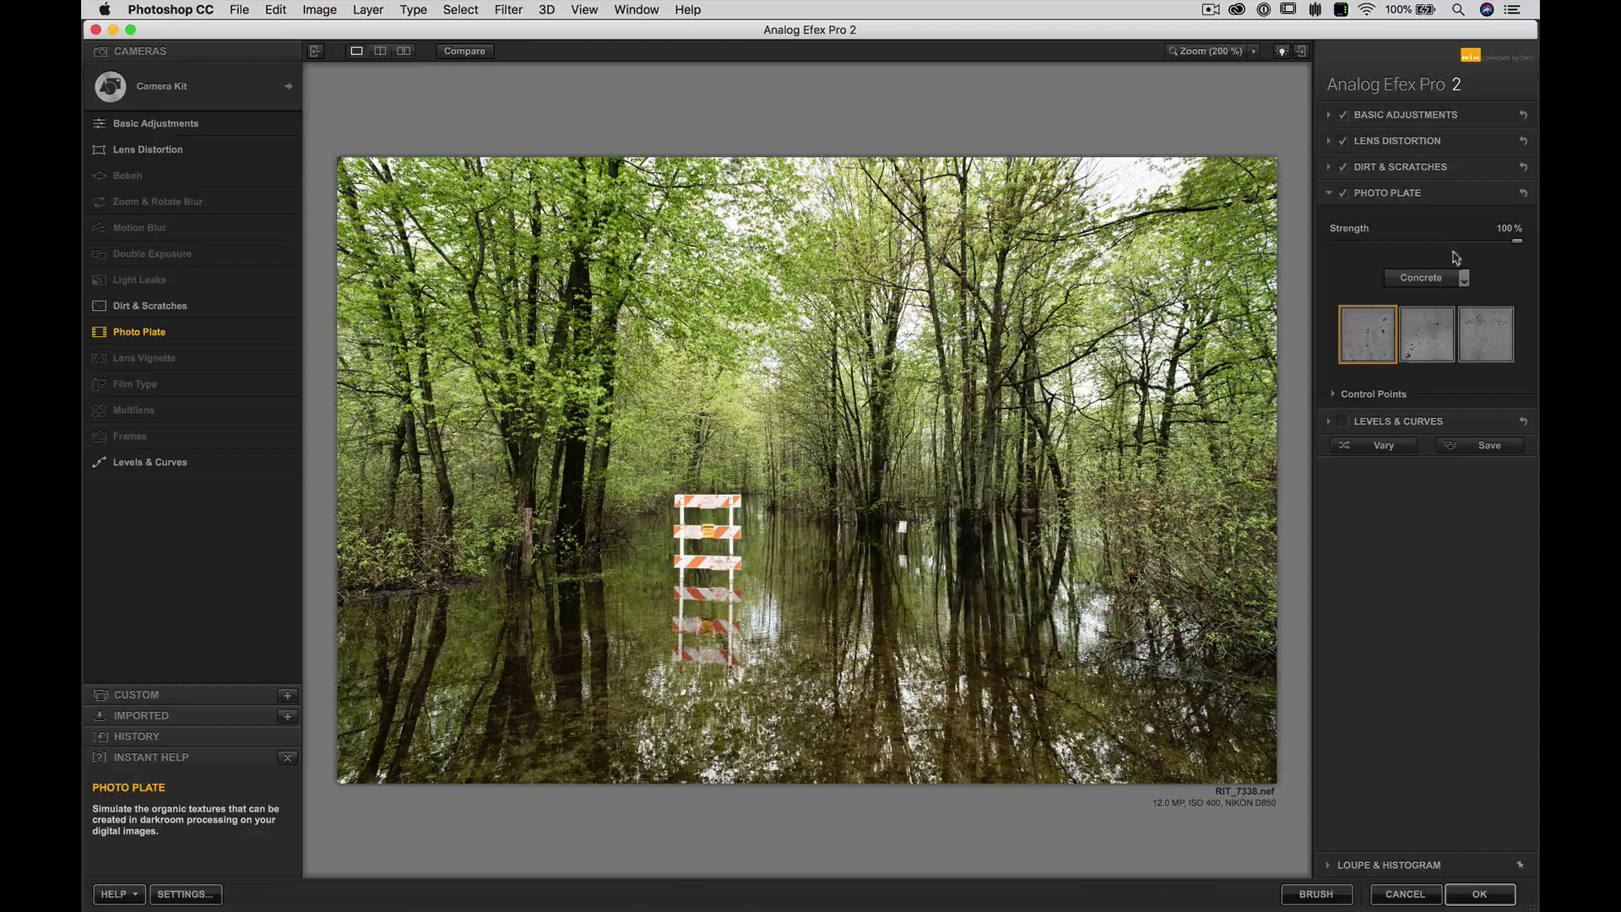
pyautogui.moveTo(1463, 247); pyautogui.dragTo(1382, 242)
pyautogui.click(1488, 244)
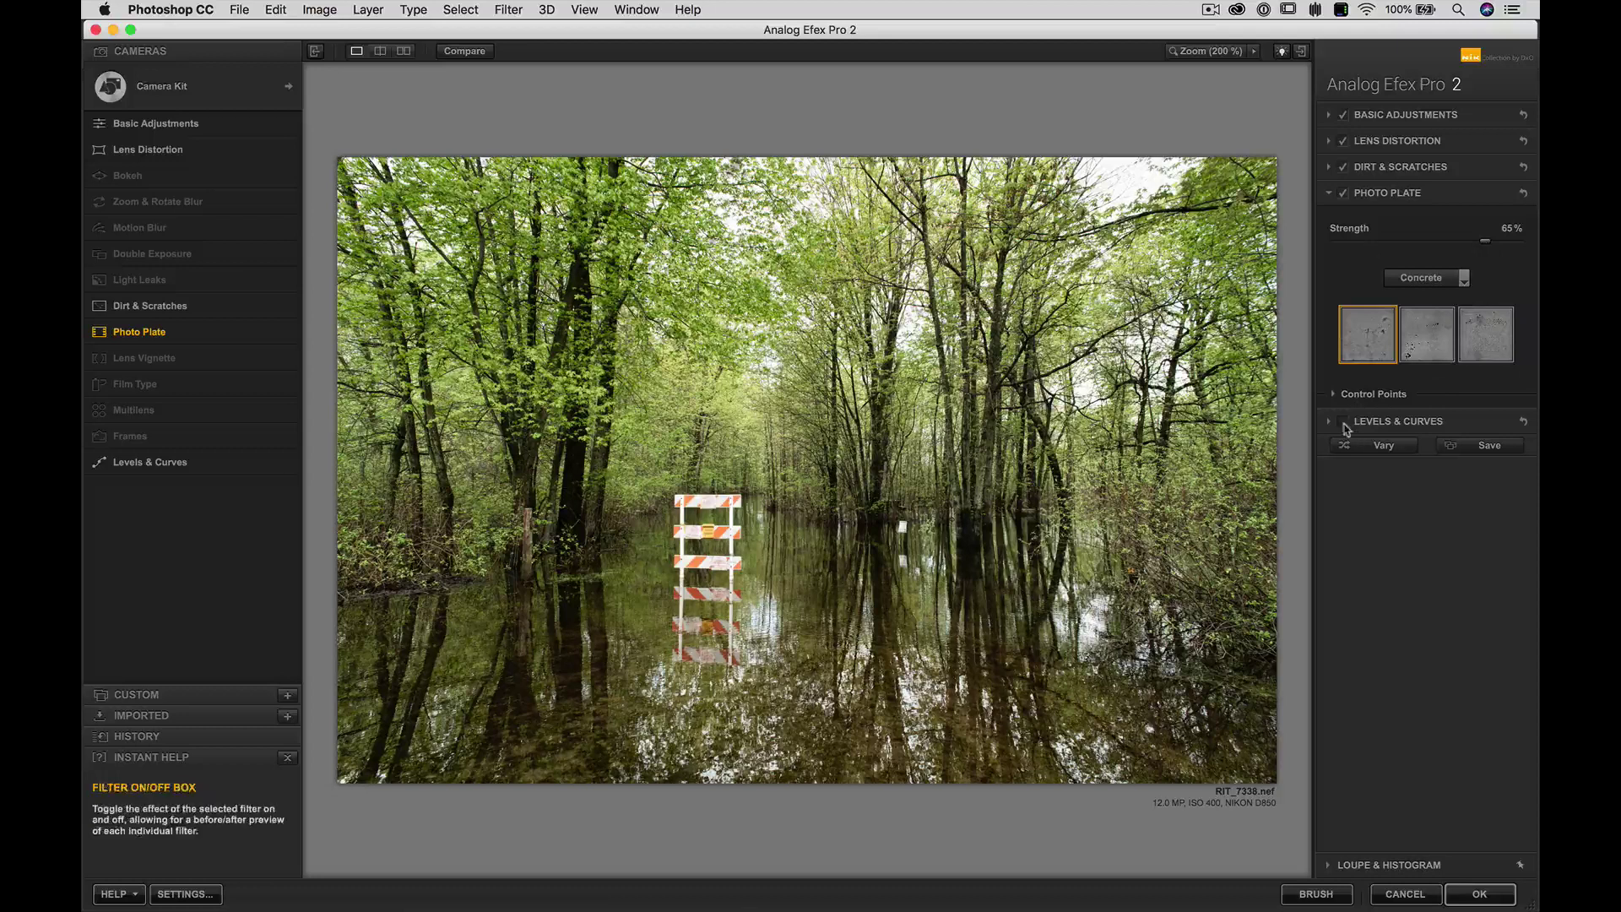
# Switch on Levels & Curves, raise the midtones of the RGB curve slightly, and anchor the shadows with a second point.
pyautogui.click(1370, 421)
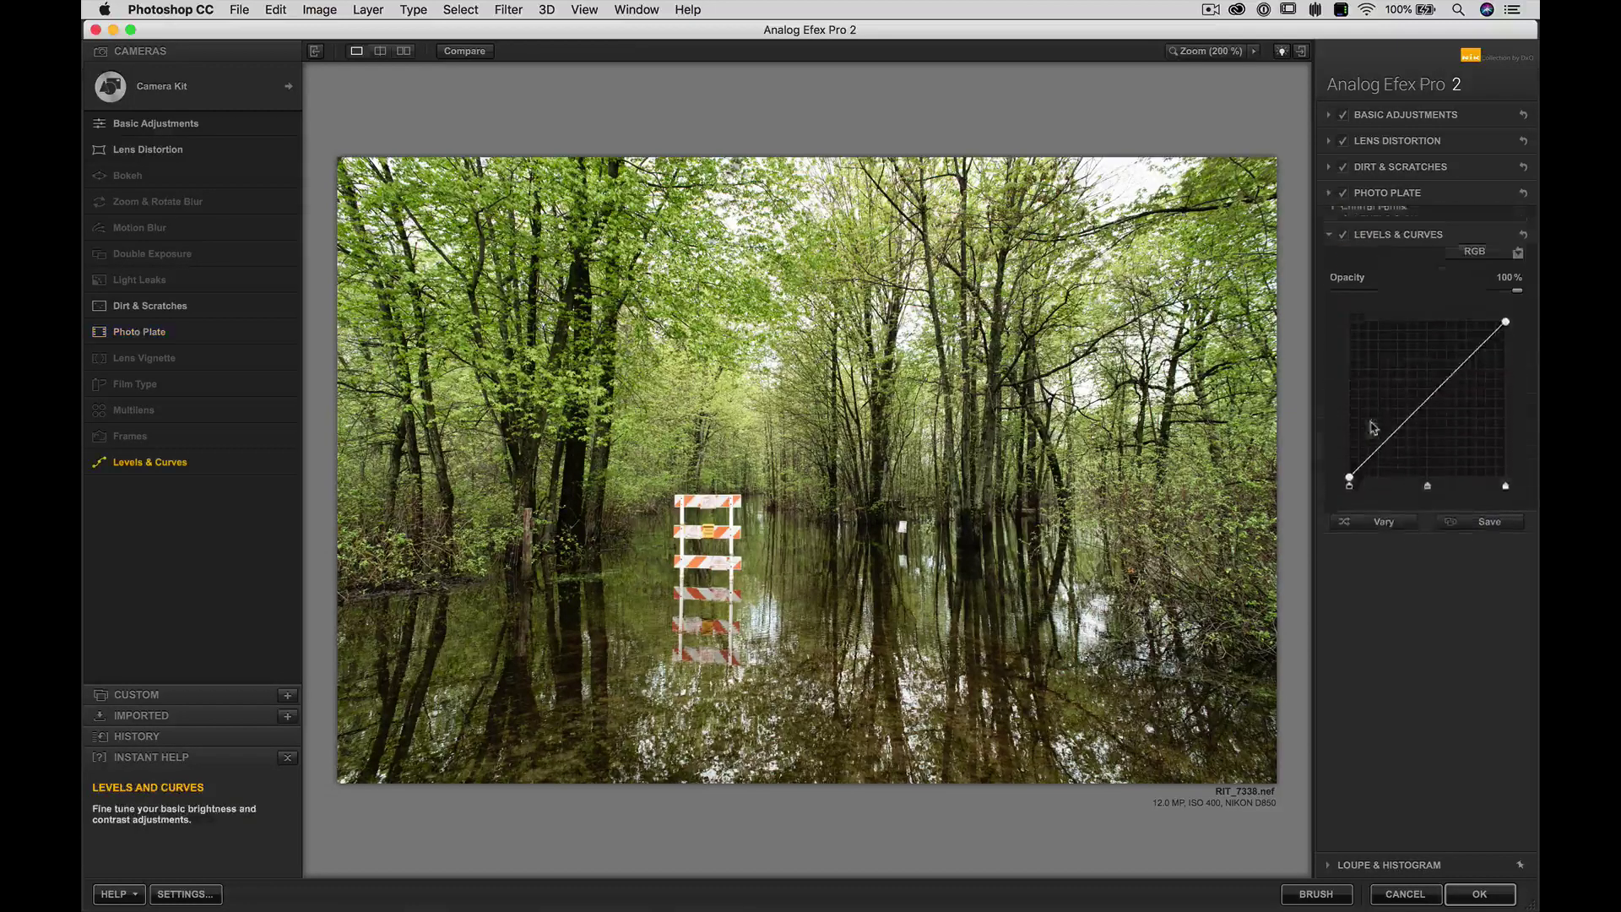
pyautogui.moveTo(1429, 408); pyautogui.dragTo(1430, 398)
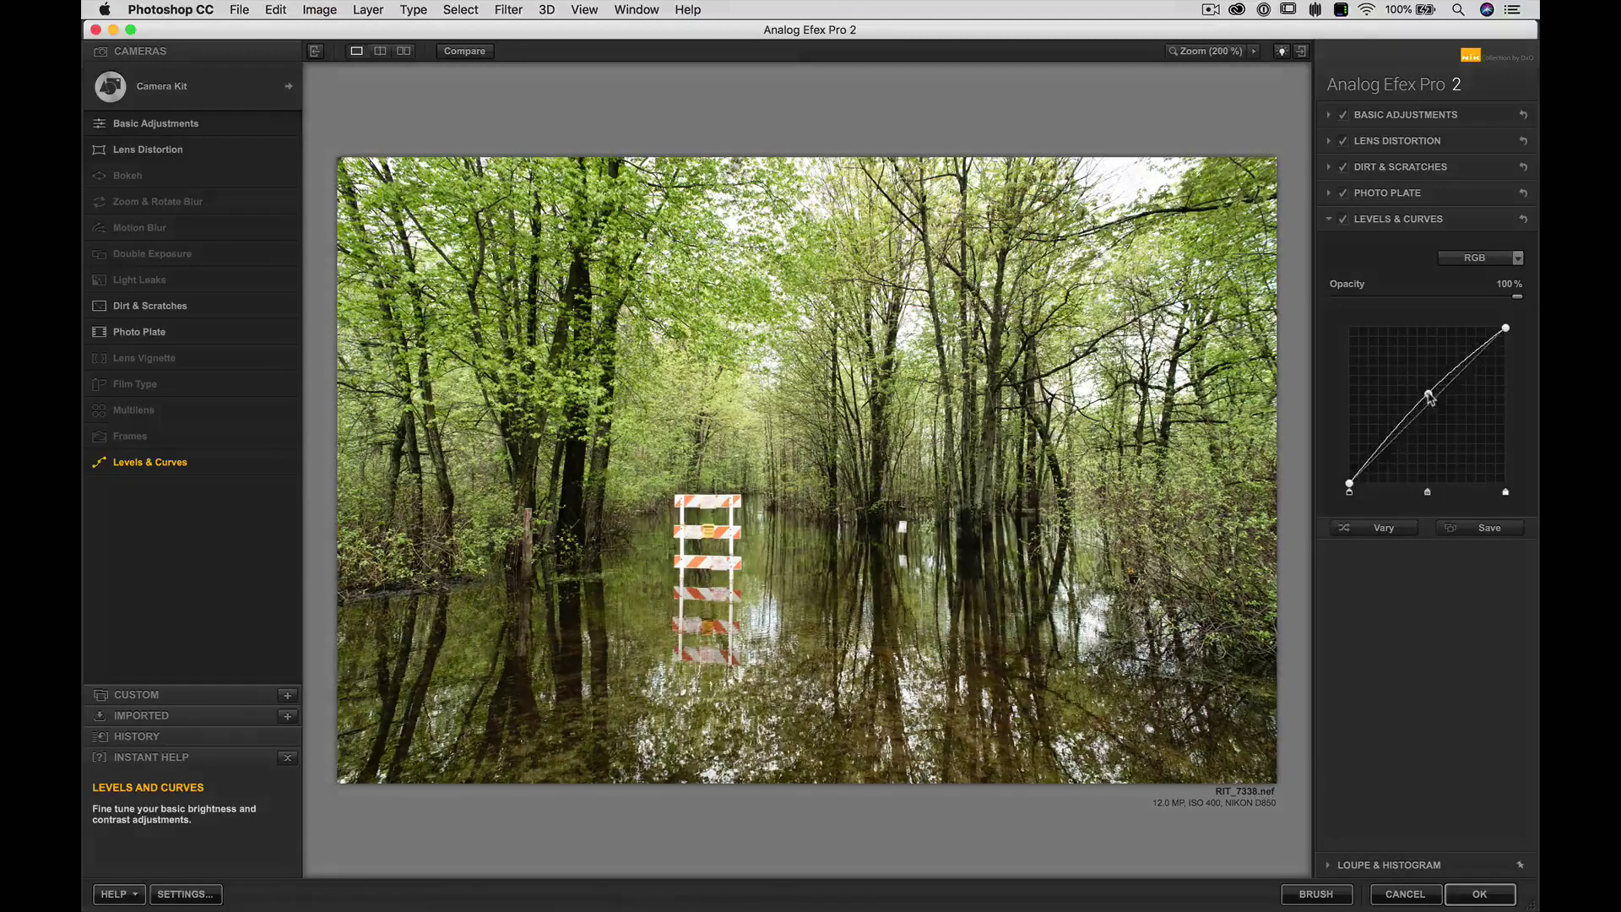
pyautogui.click(1373, 456)
pyautogui.moveTo(1374, 457); pyautogui.dragTo(1375, 460)
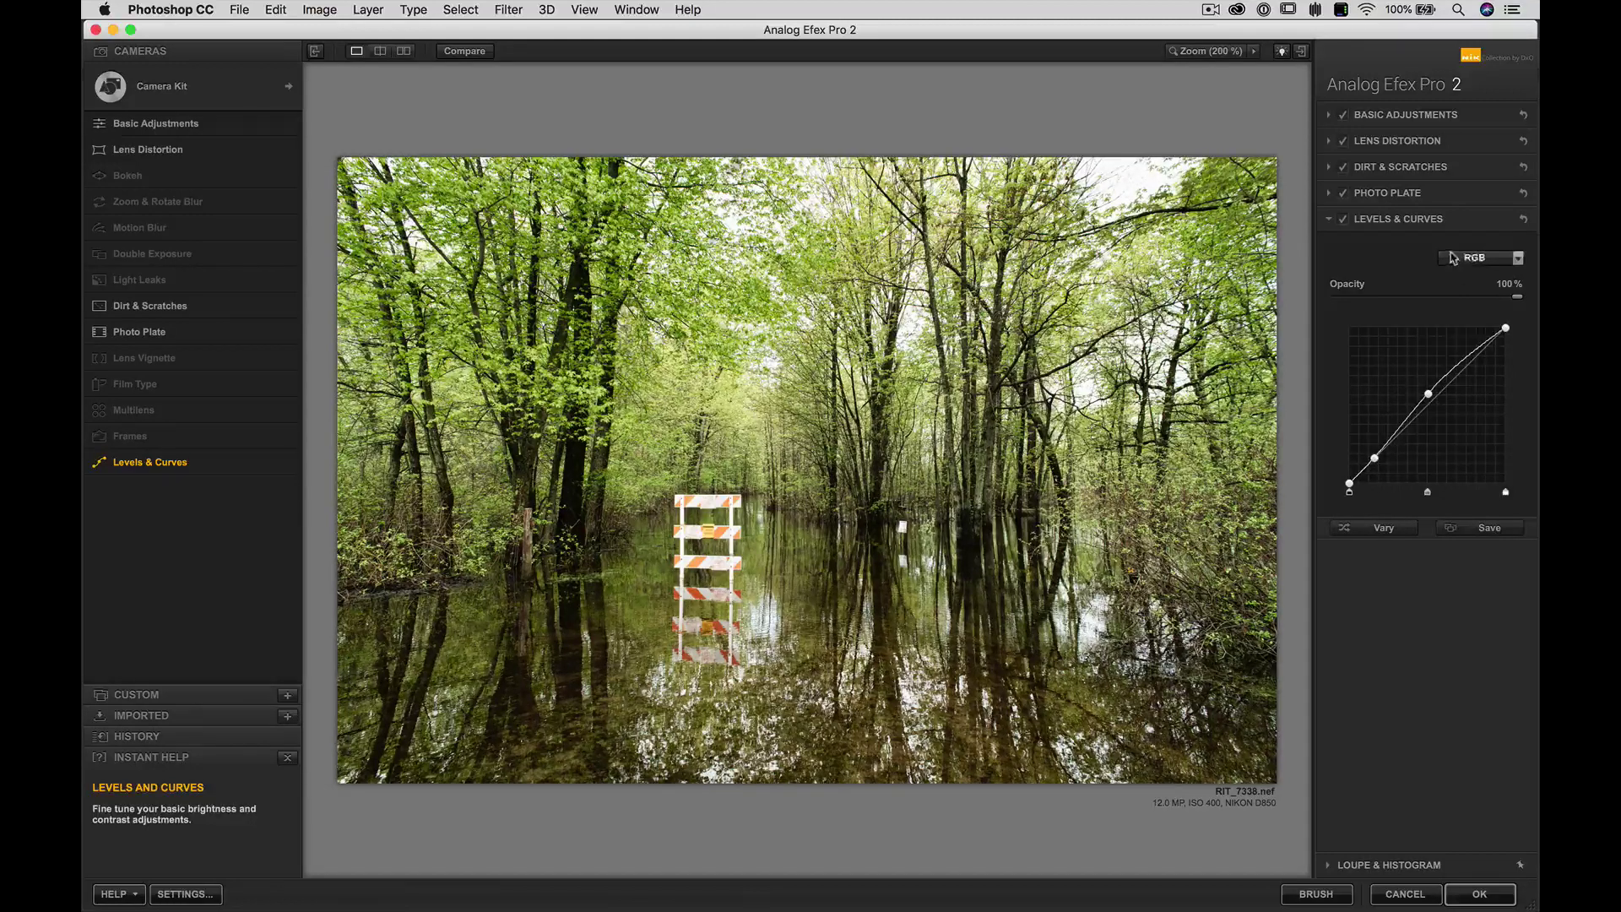
# In Basic Adjustments, set Brightness to -5%, Detail Extraction to 26%, and Saturation to 28%.
pyautogui.click(1389, 117)
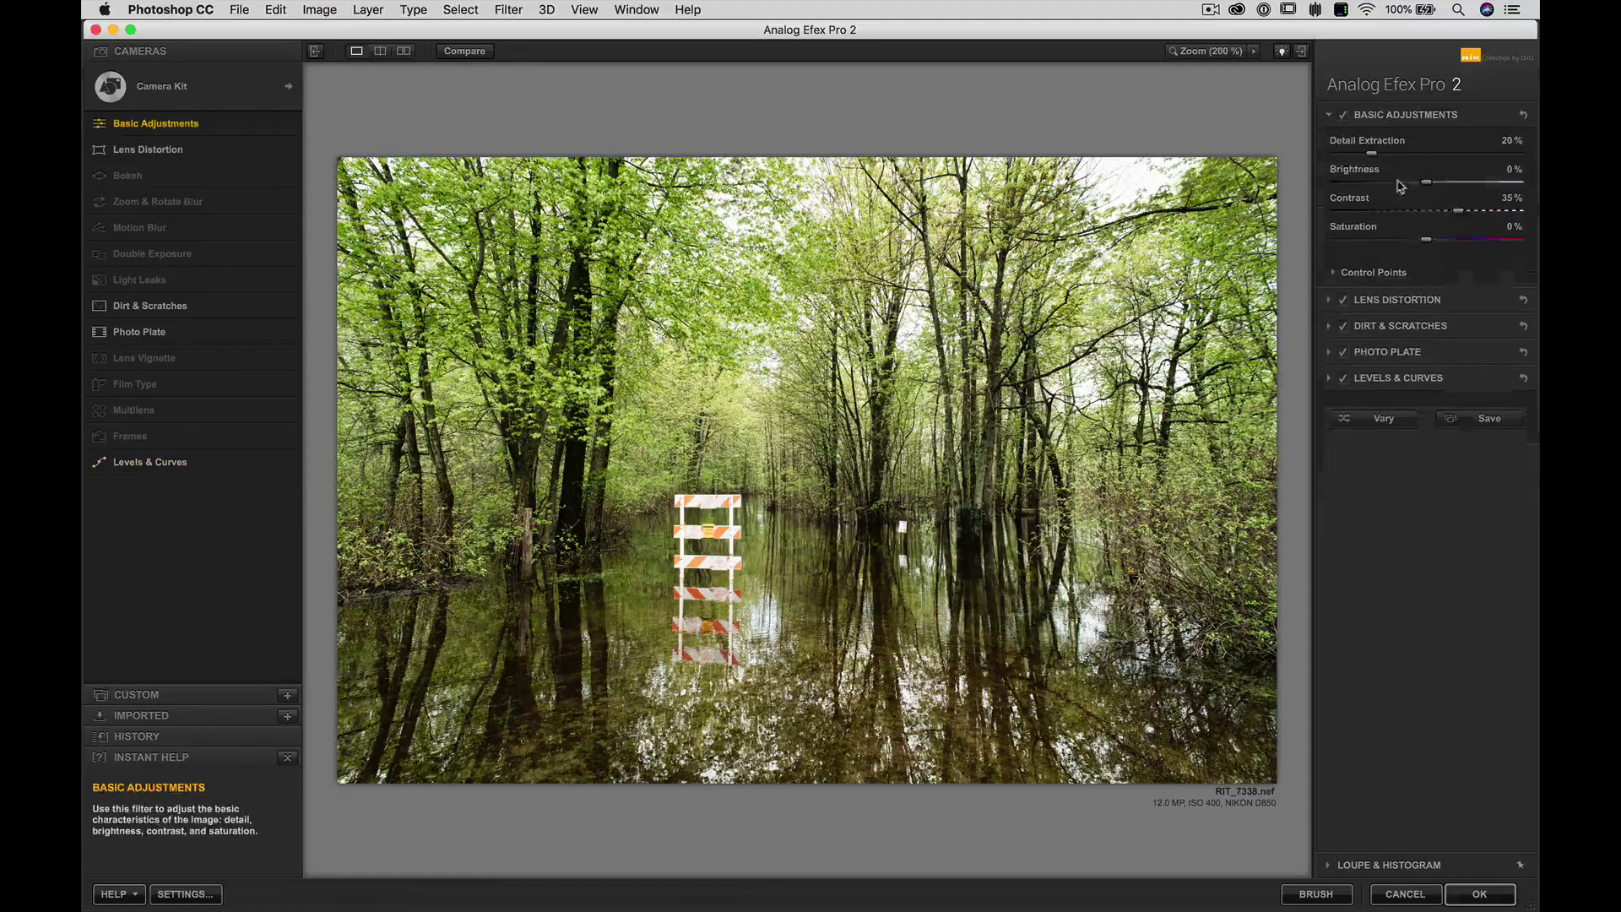
pyautogui.moveTo(1428, 199); pyautogui.dragTo(1424, 199)
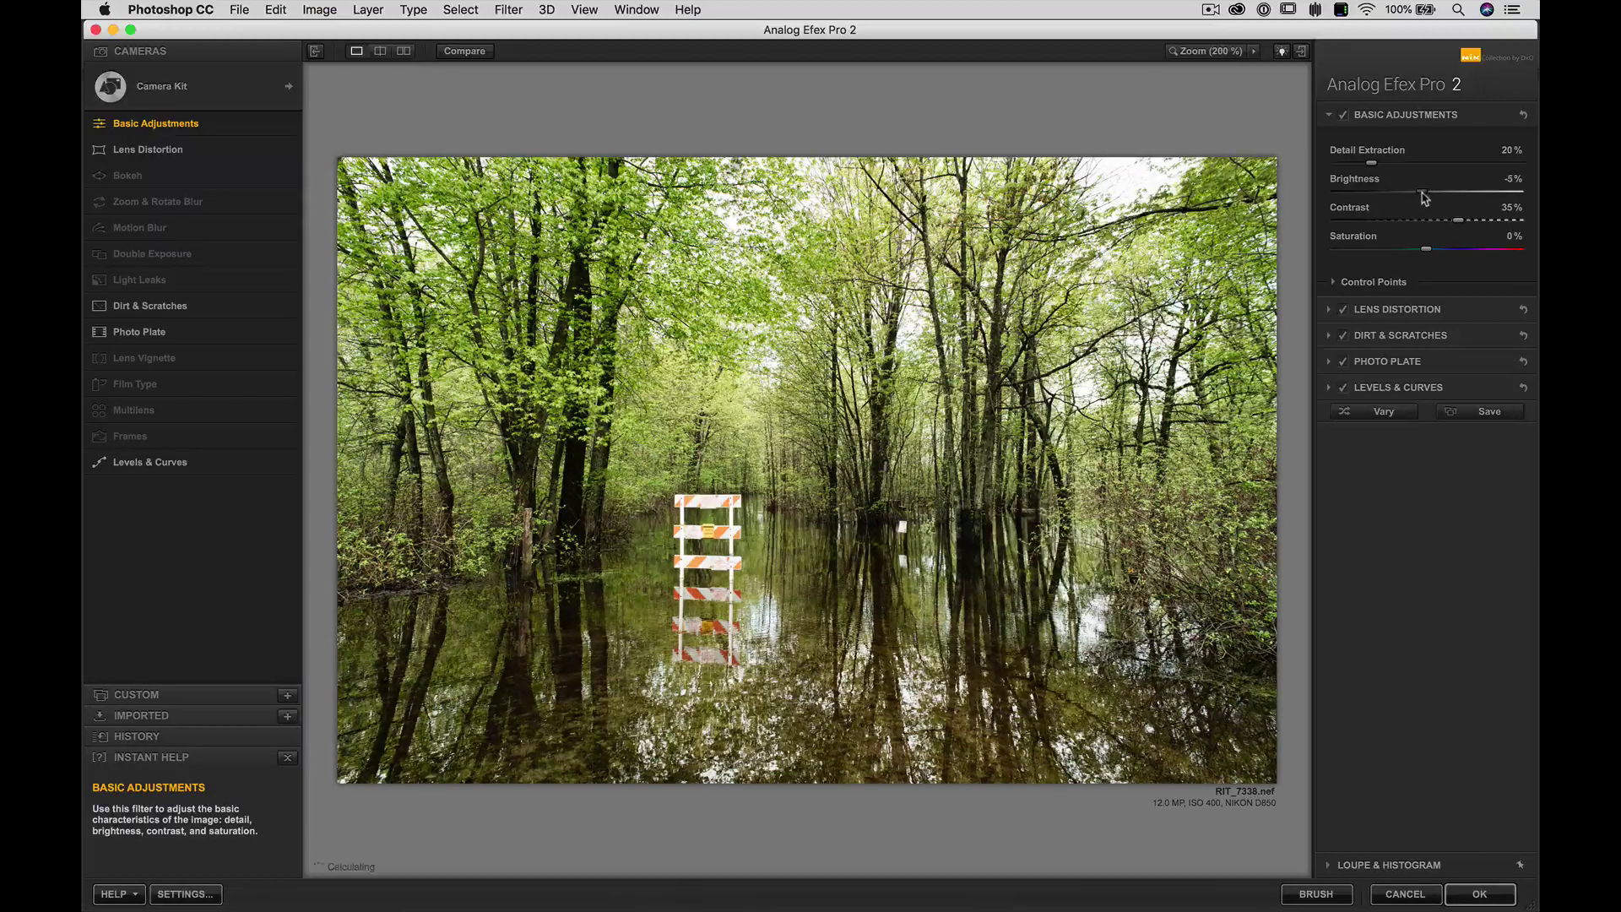
pyautogui.moveTo(1372, 162); pyautogui.dragTo(1385, 167)
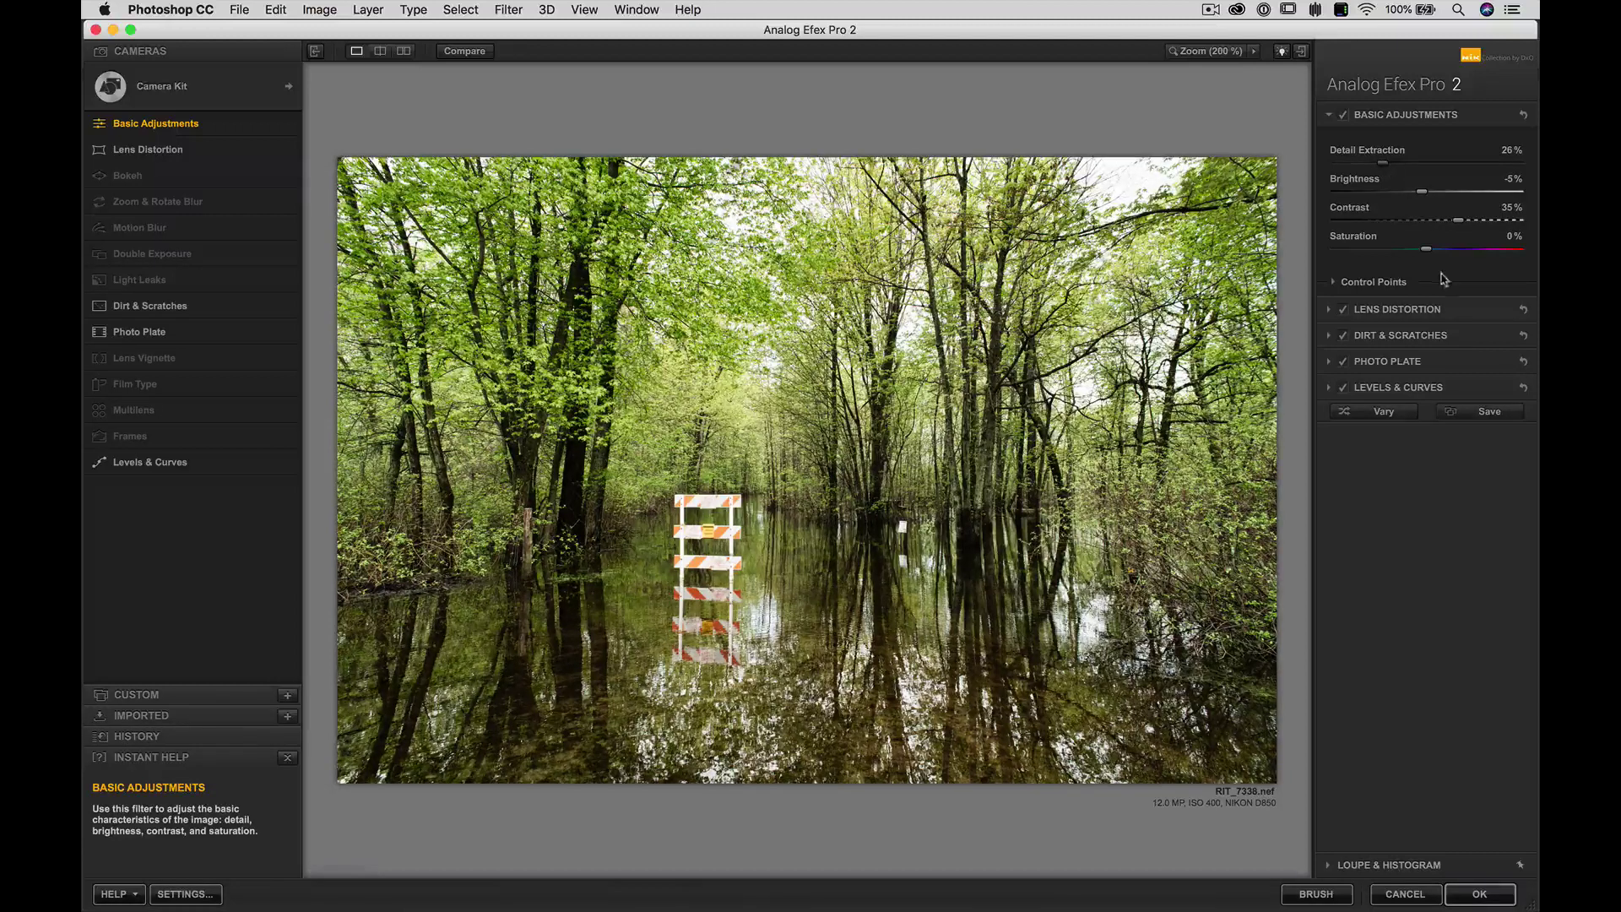
pyautogui.moveTo(1455, 254); pyautogui.dragTo(1458, 254)
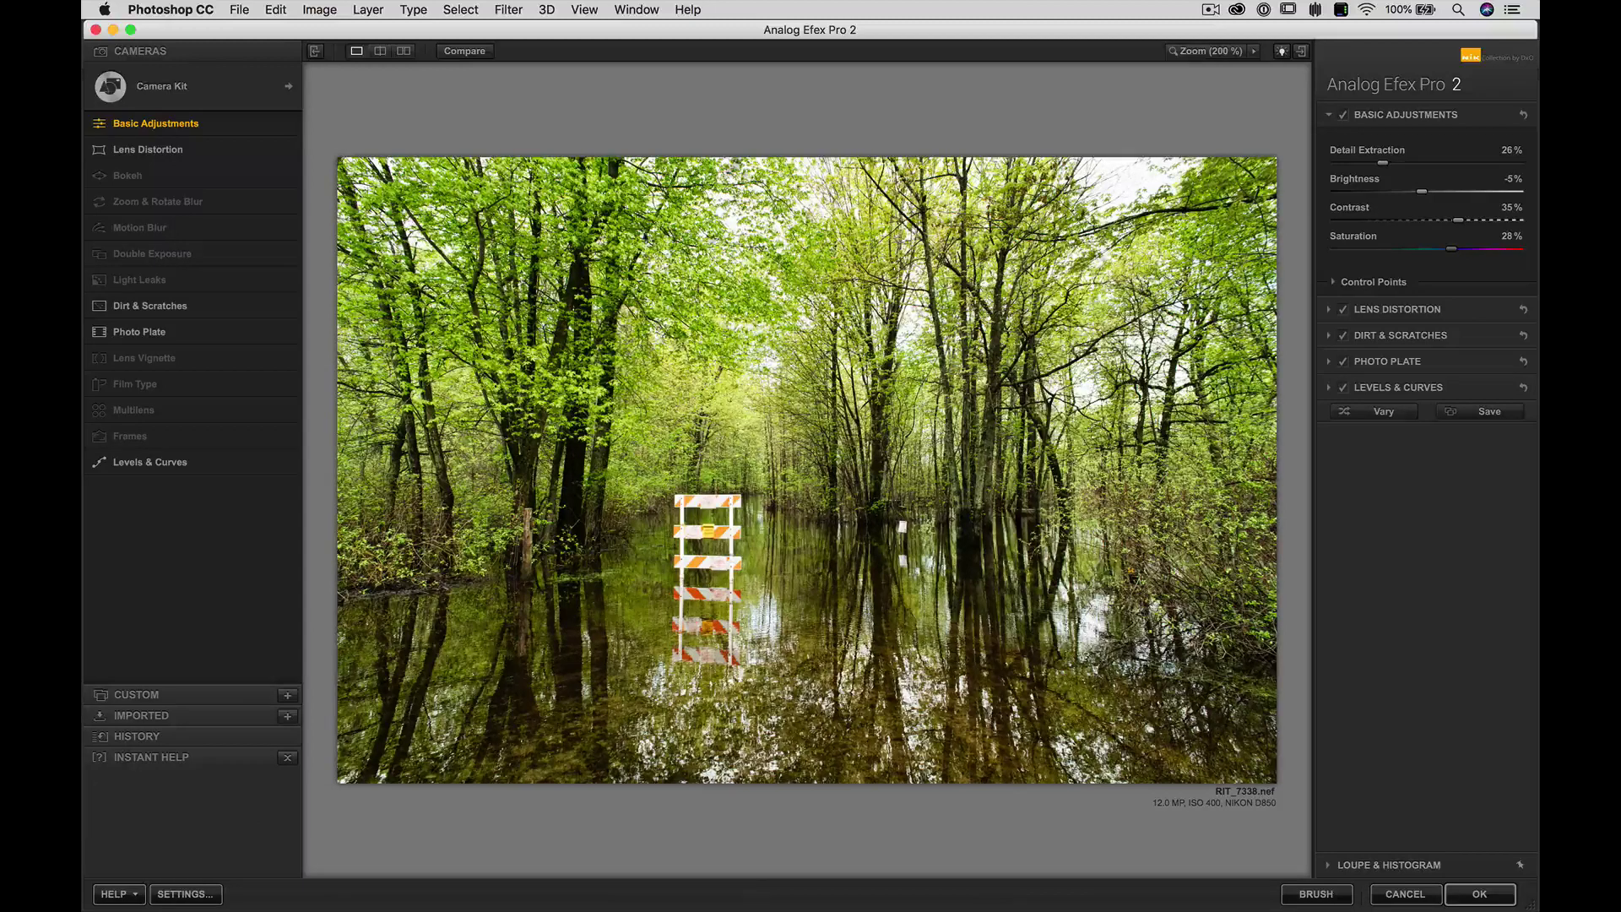
# Compare the flooded forest image repeatedly with its original to judge the combined effects.
pyautogui.click(453, 54)
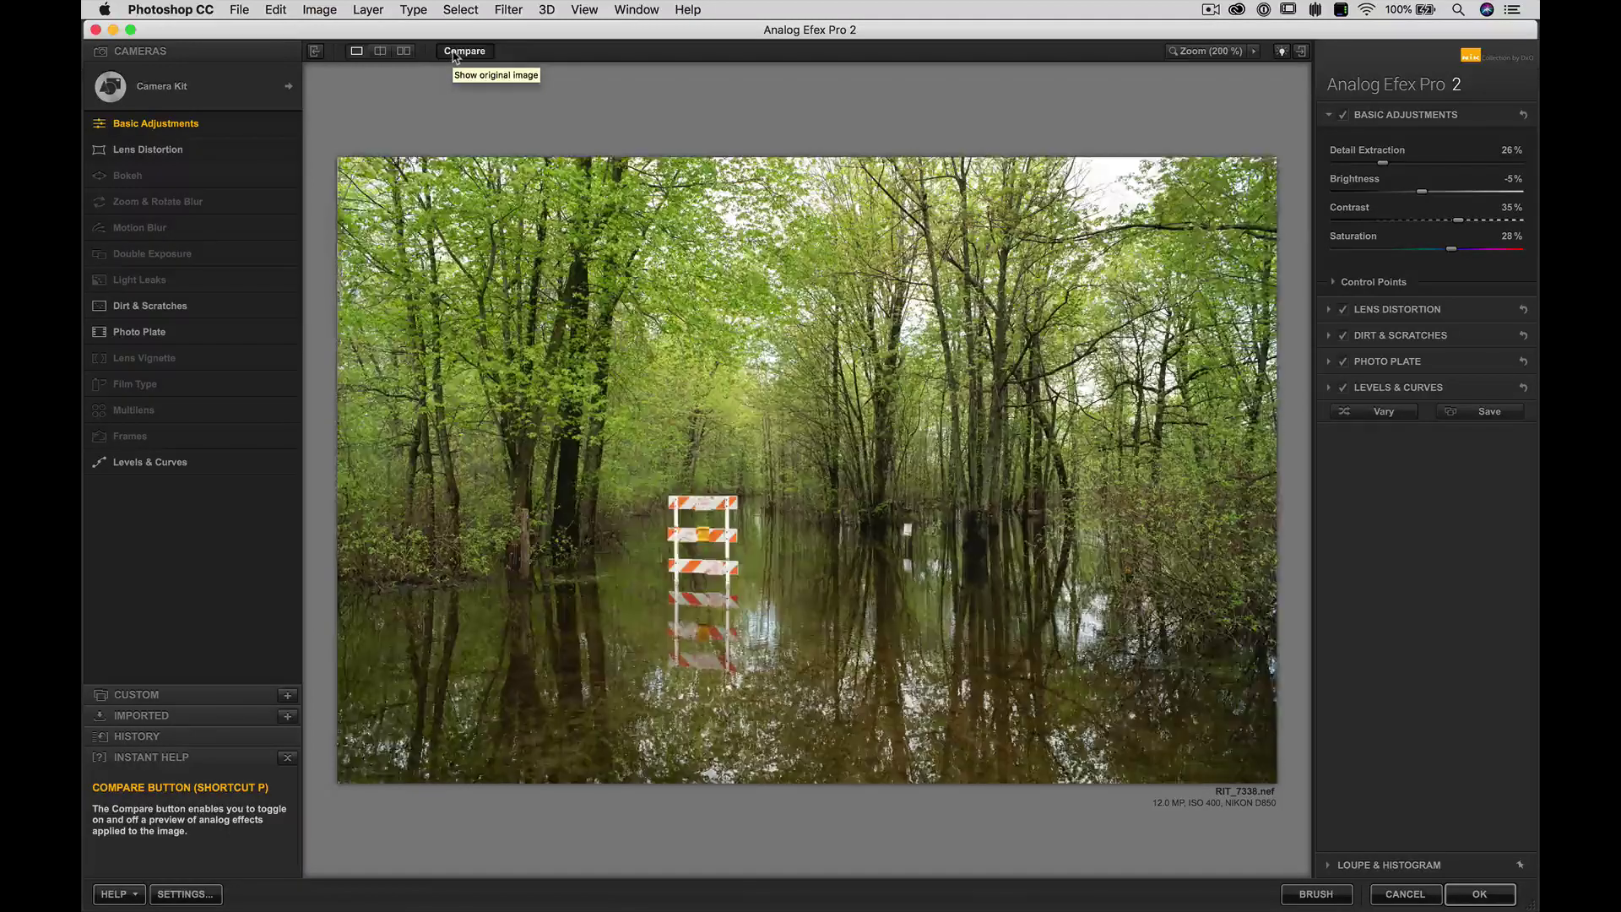
pyautogui.click(453, 54)
pyautogui.click(454, 54)
pyautogui.click(453, 54)
pyautogui.click(453, 54)
pyautogui.click(454, 54)
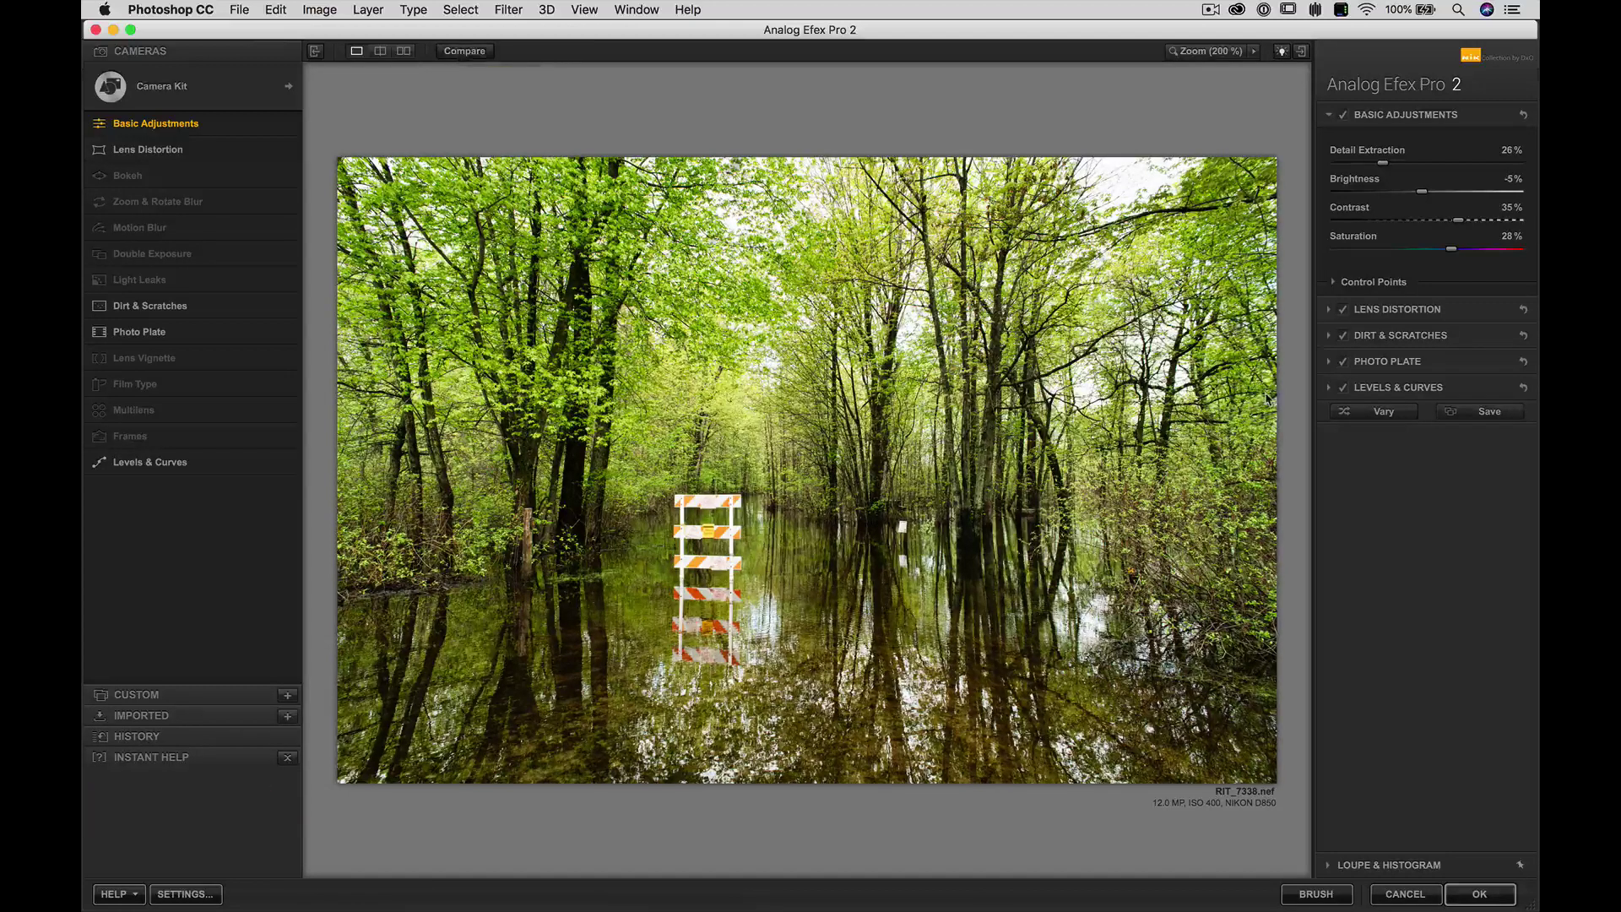
# Lower the white end and midpoint of the RGB curve slightly, and apply the finished look to the image.
pyautogui.click(1385, 387)
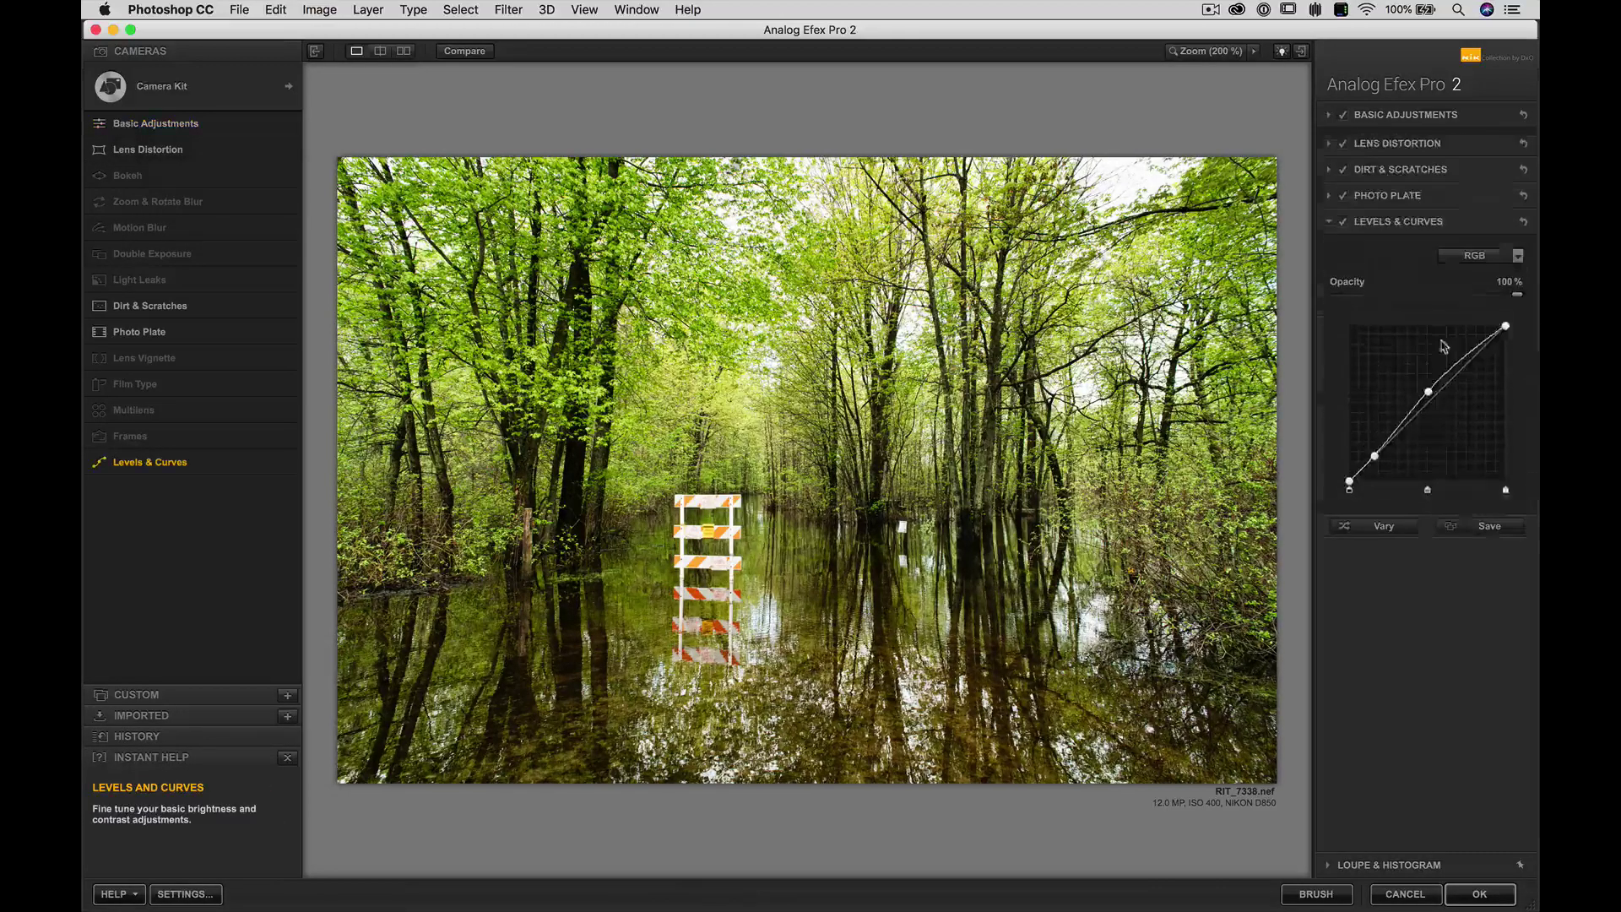
pyautogui.moveTo(1508, 336); pyautogui.dragTo(1510, 342)
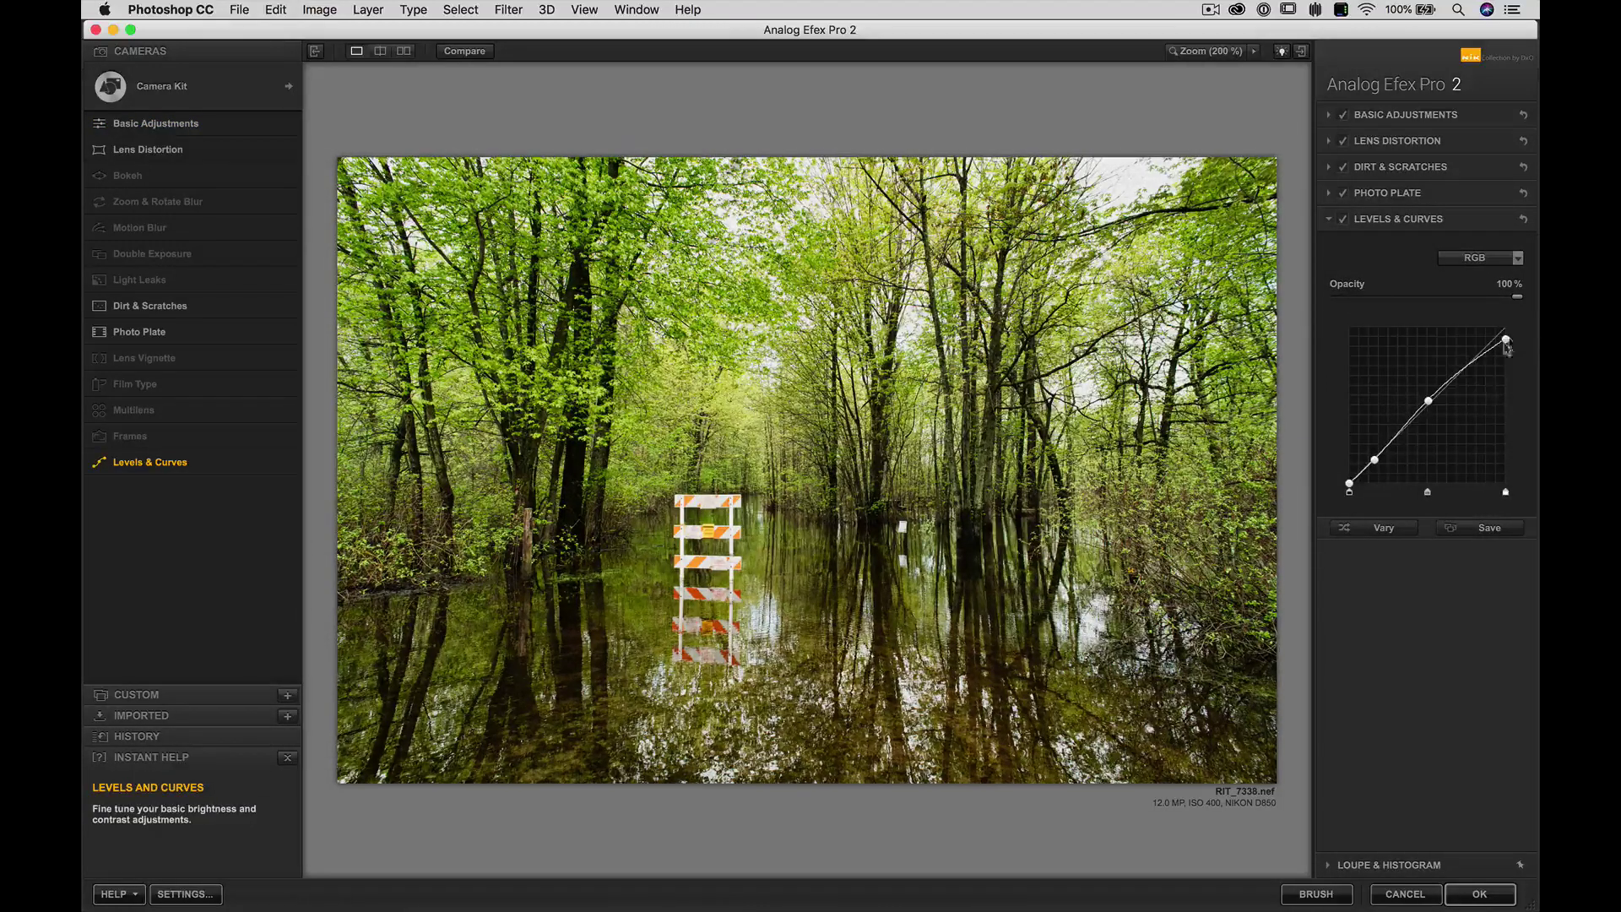
pyautogui.click(1478, 894)
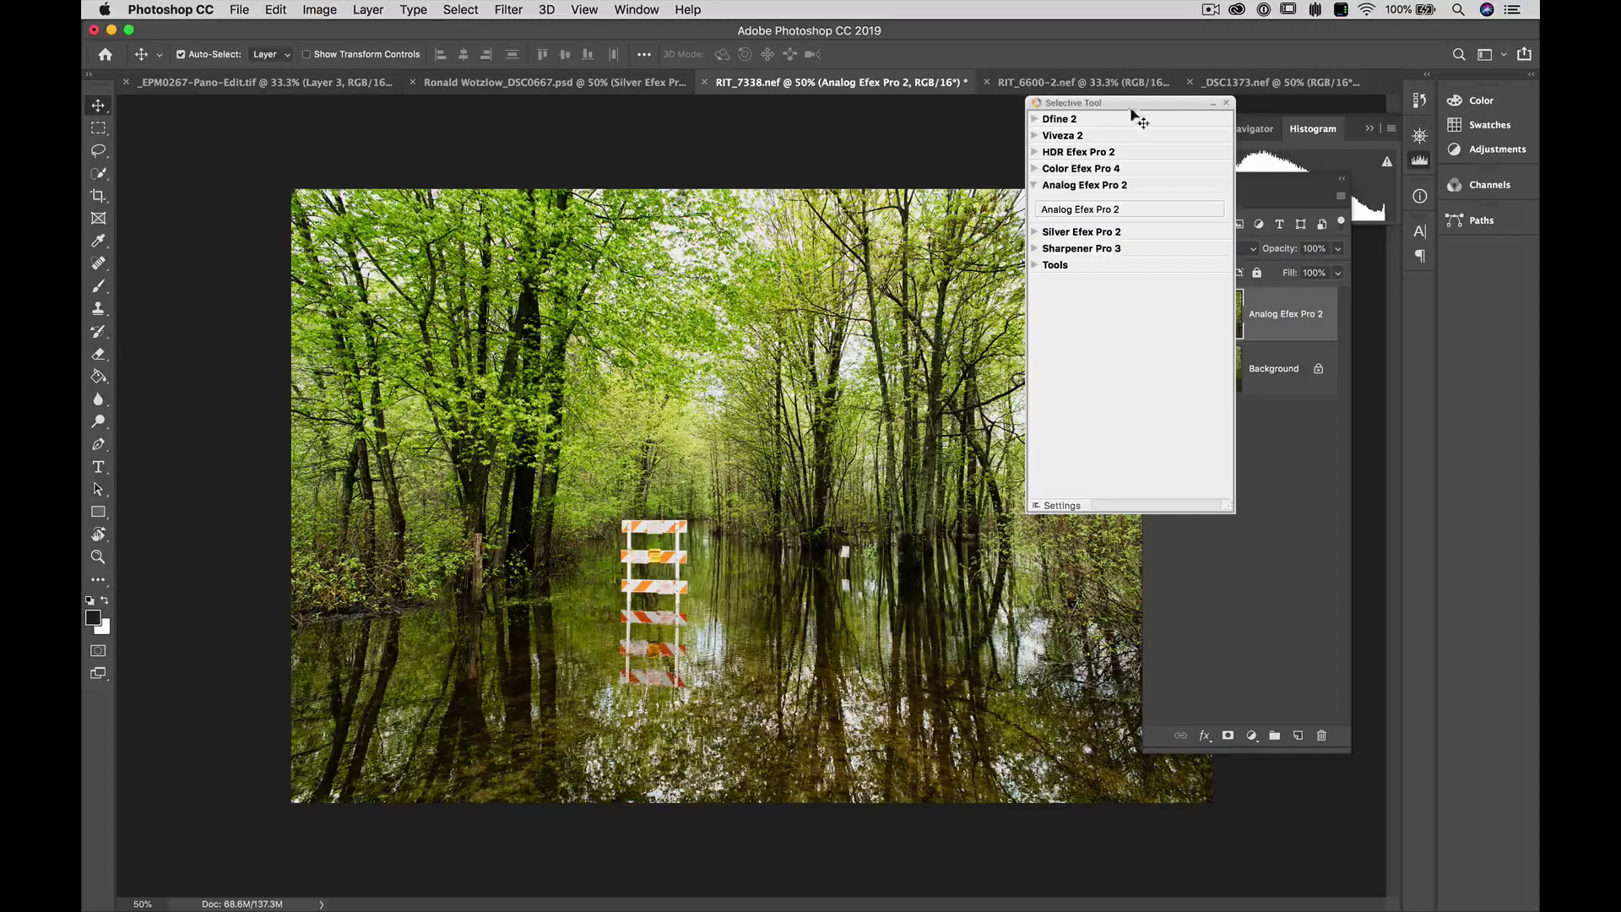
# Delete the Analog Efex Pro 2 layer from the forest image, and open the portrait RIT_6600-2.nef in Analog Efex Pro 2.
pyautogui.moveTo(1293, 331); pyautogui.dragTo(1321, 736)
pyautogui.click(1055, 84)
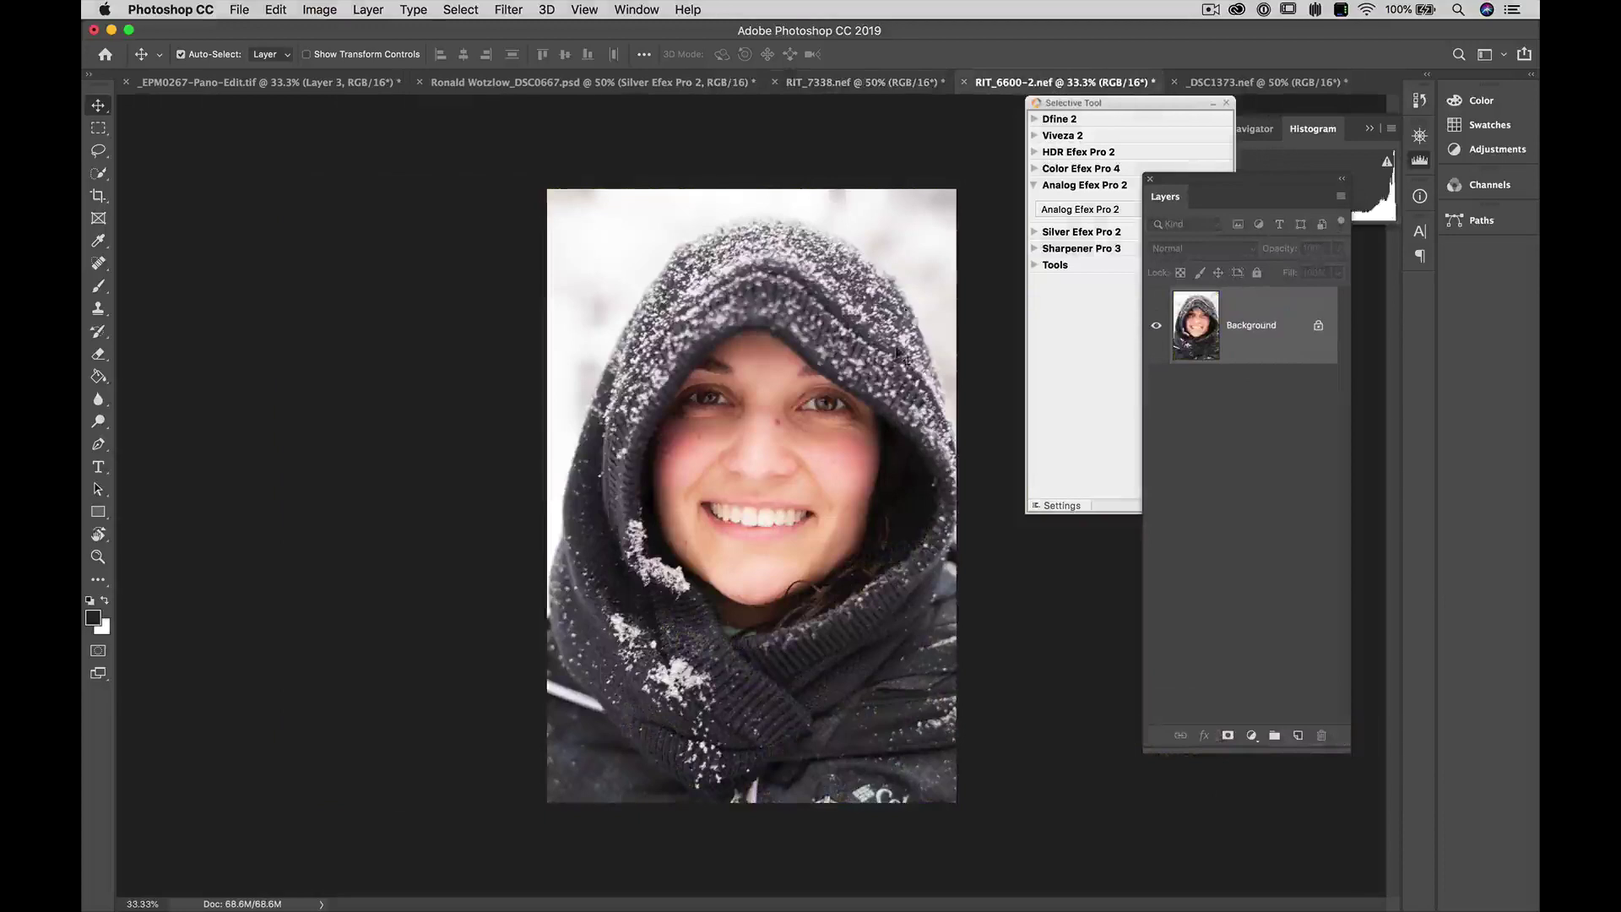
pyautogui.click(1054, 211)
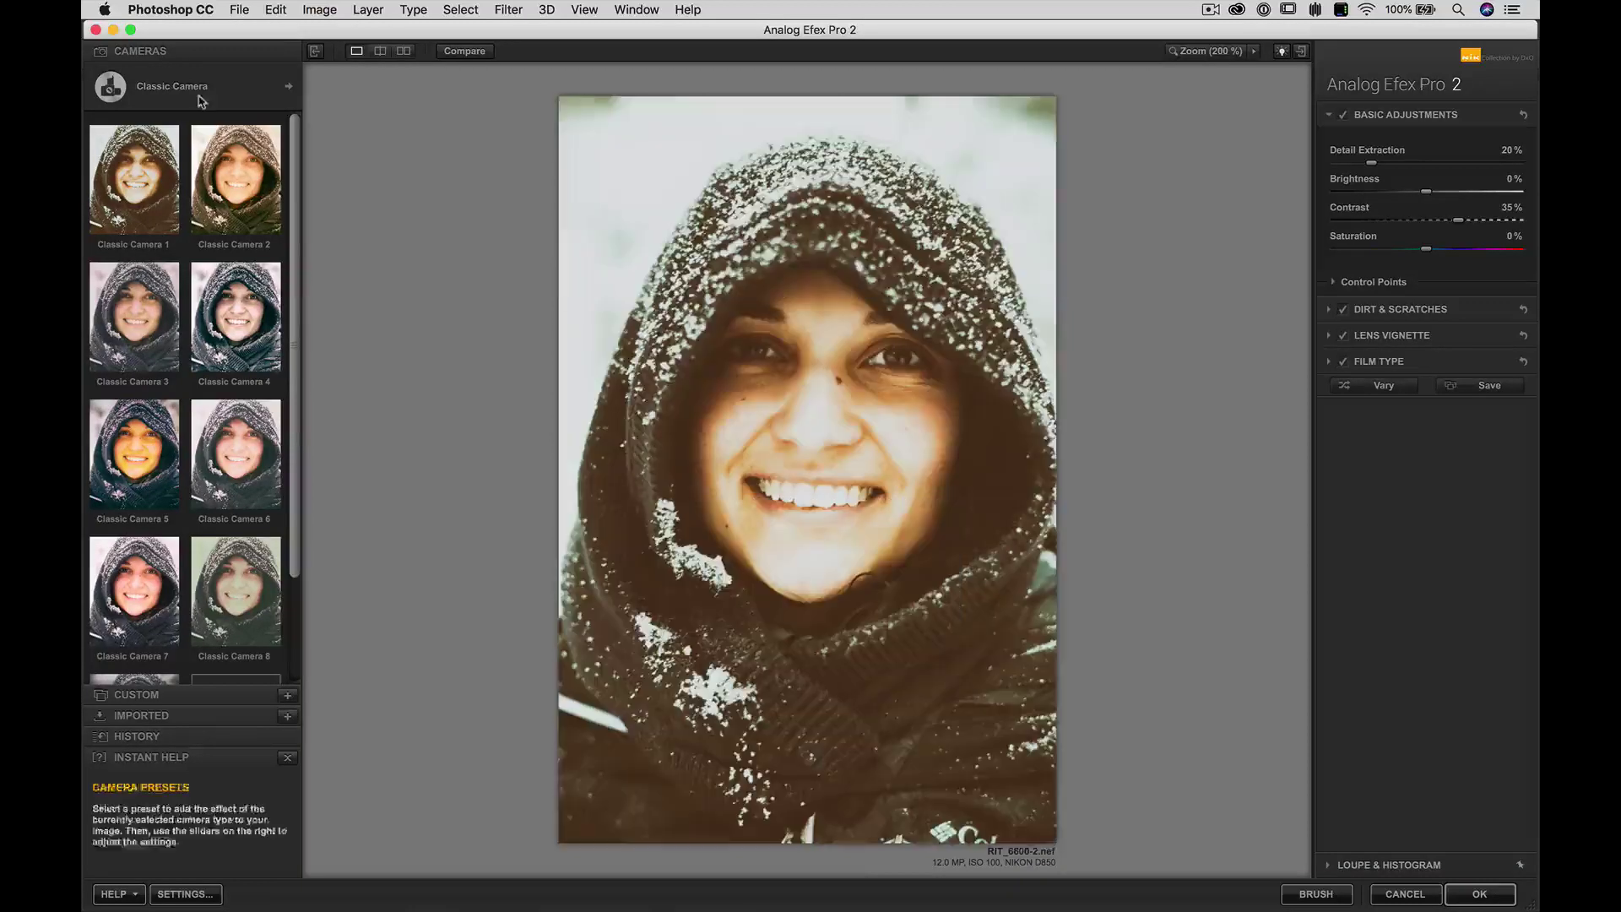
# Switch to Camera Kit, add Bokeh, Light Leaks and Frames to the camera, and remove Film Type.
pyautogui.click(289, 88)
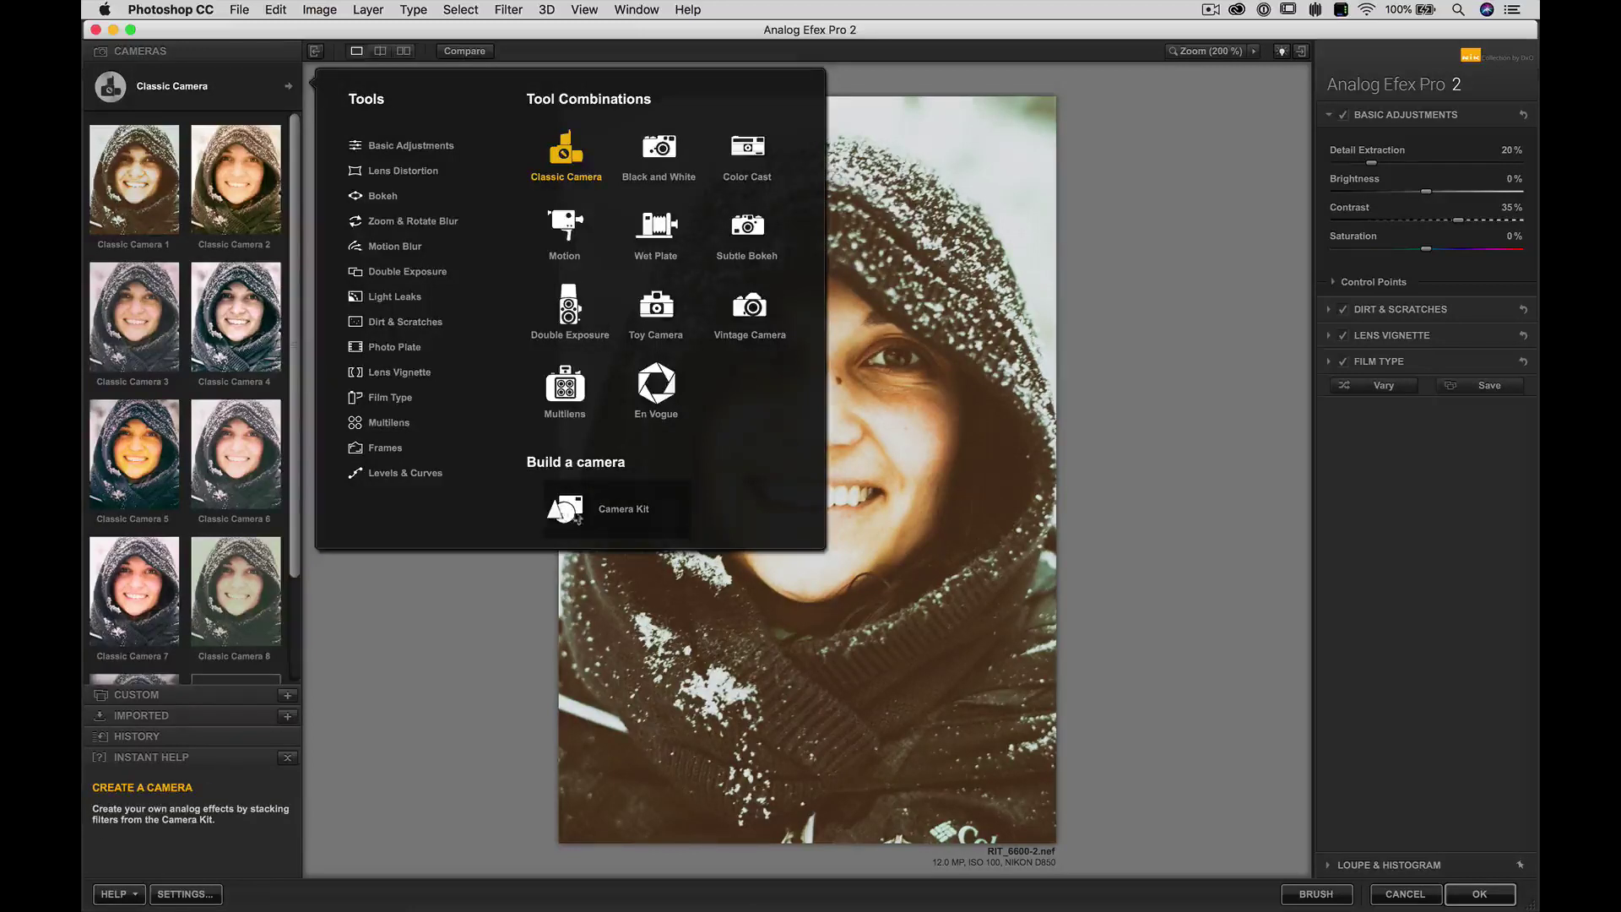
pyautogui.click(574, 512)
pyautogui.moveTo(264, 203)
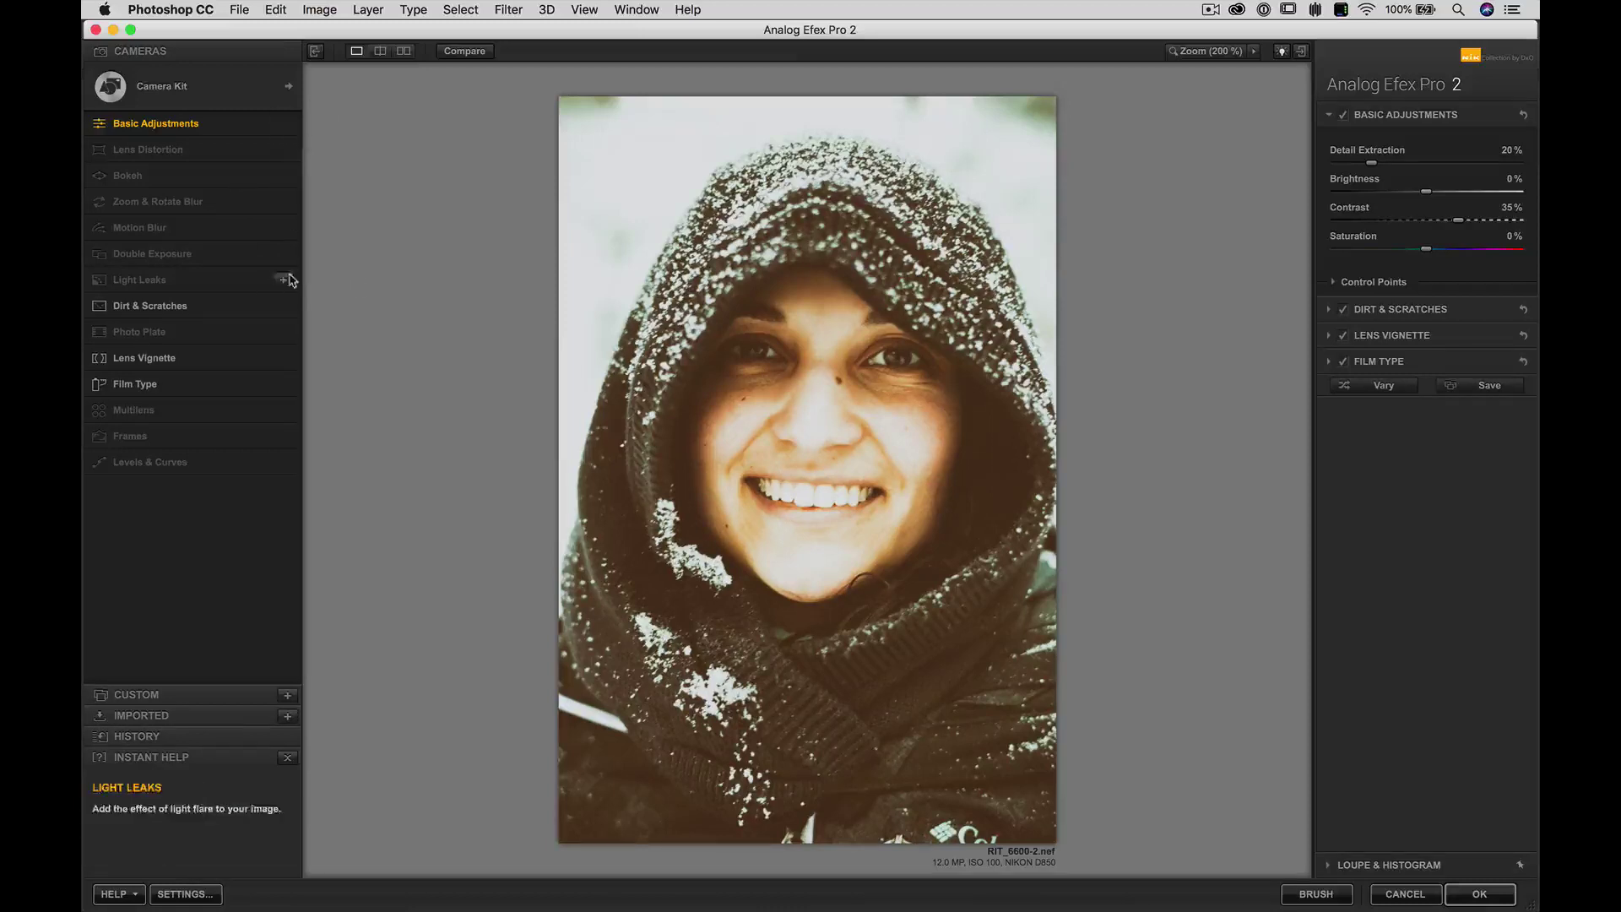
pyautogui.click(283, 174)
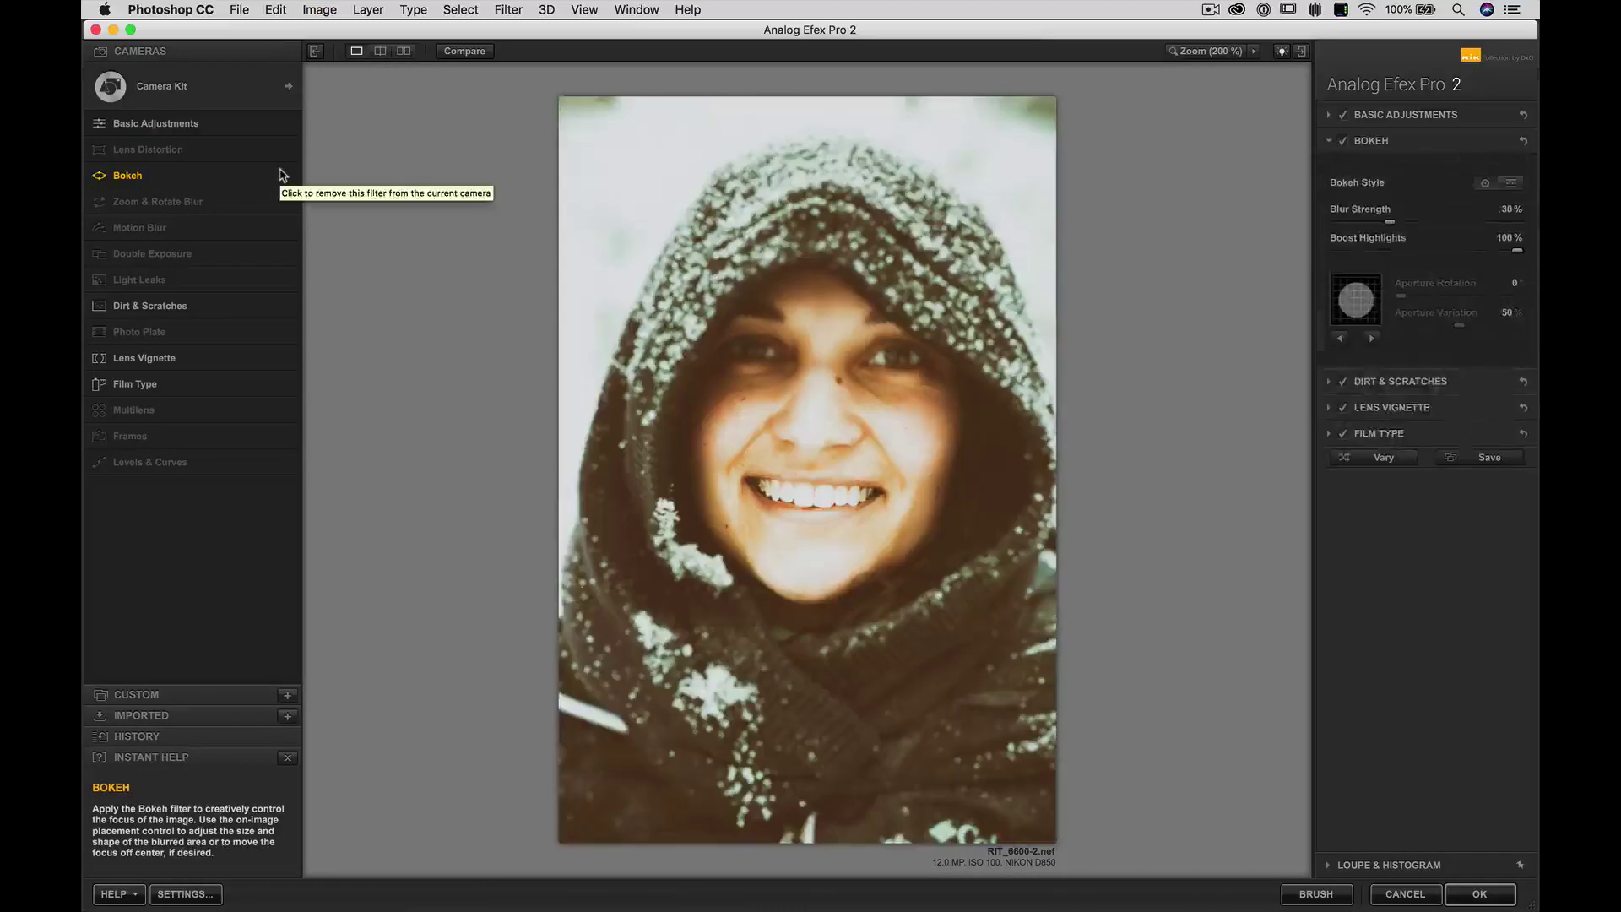
pyautogui.click(282, 280)
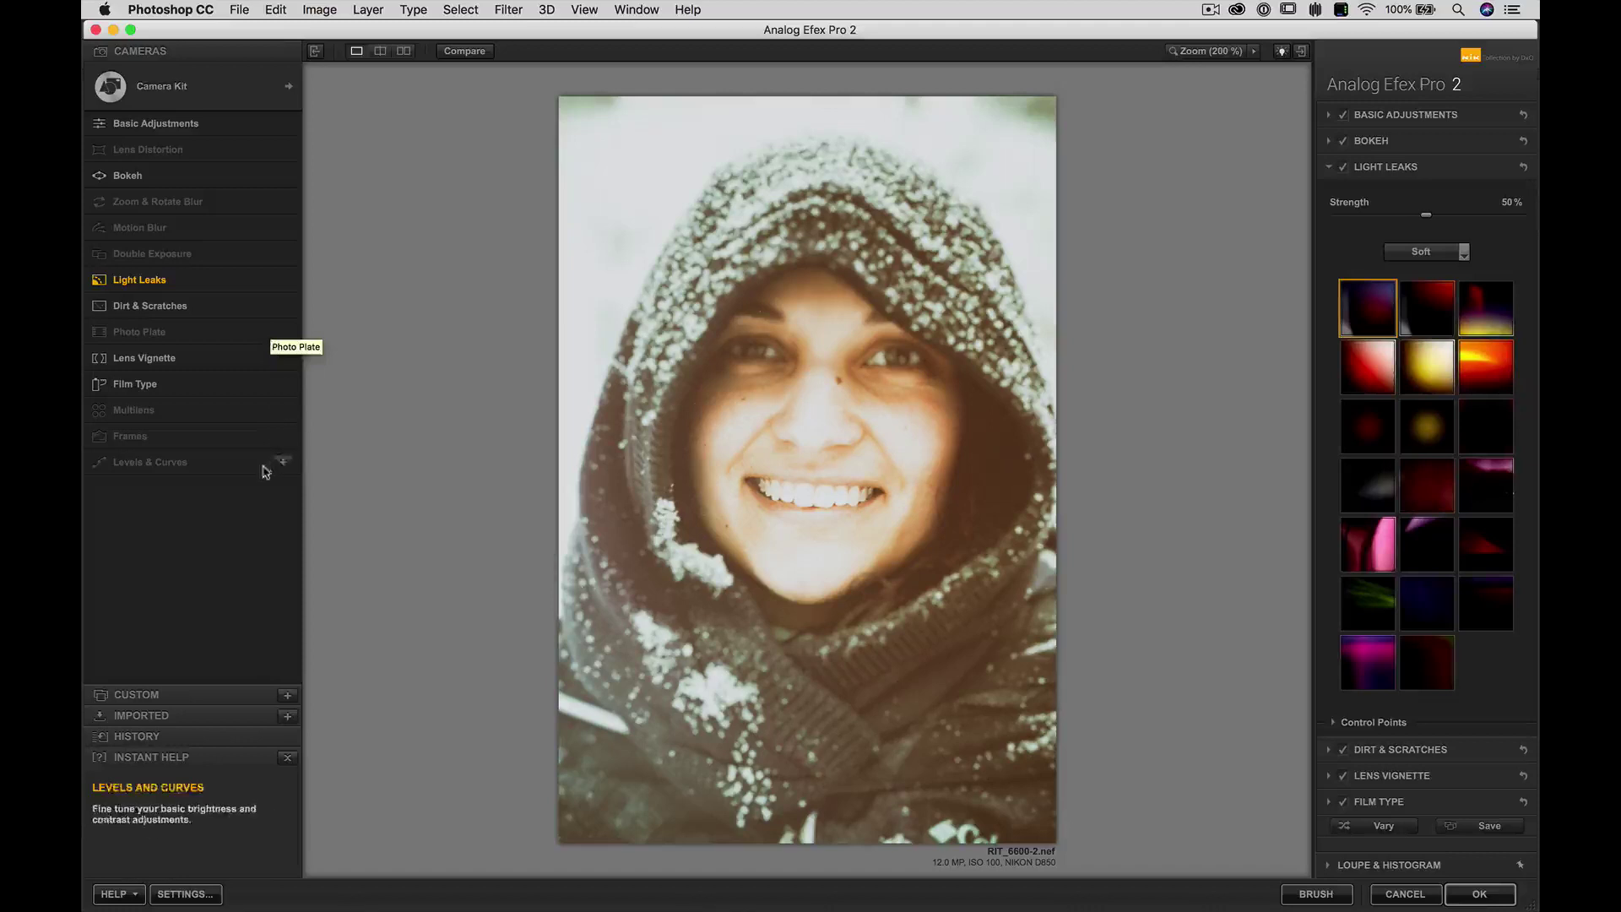
pyautogui.click(282, 438)
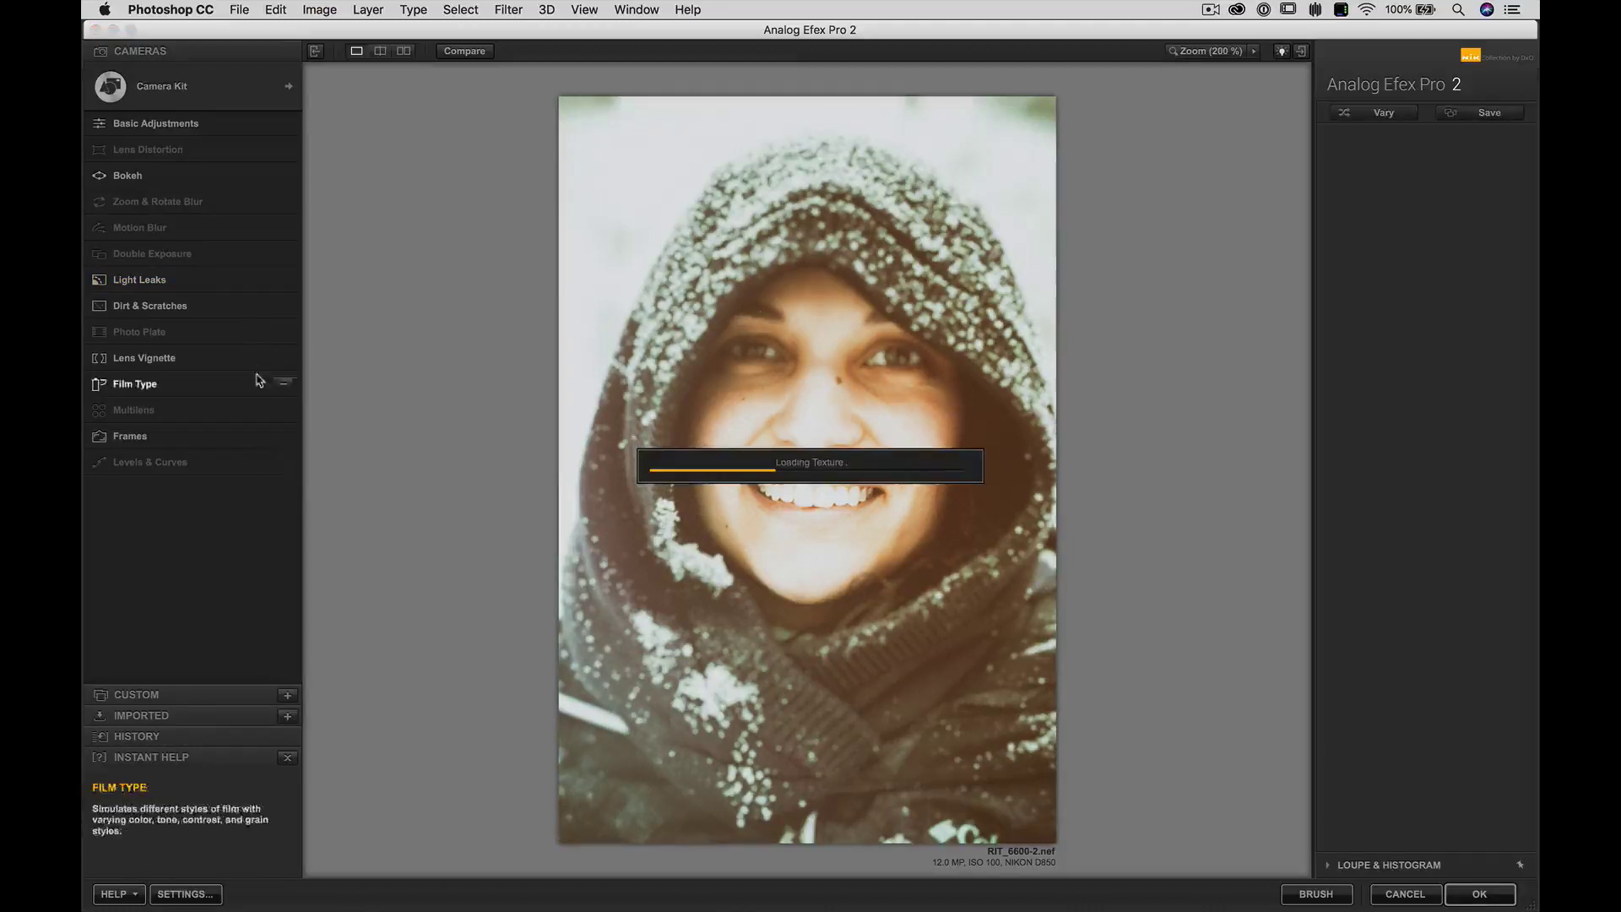
pyautogui.click(284, 386)
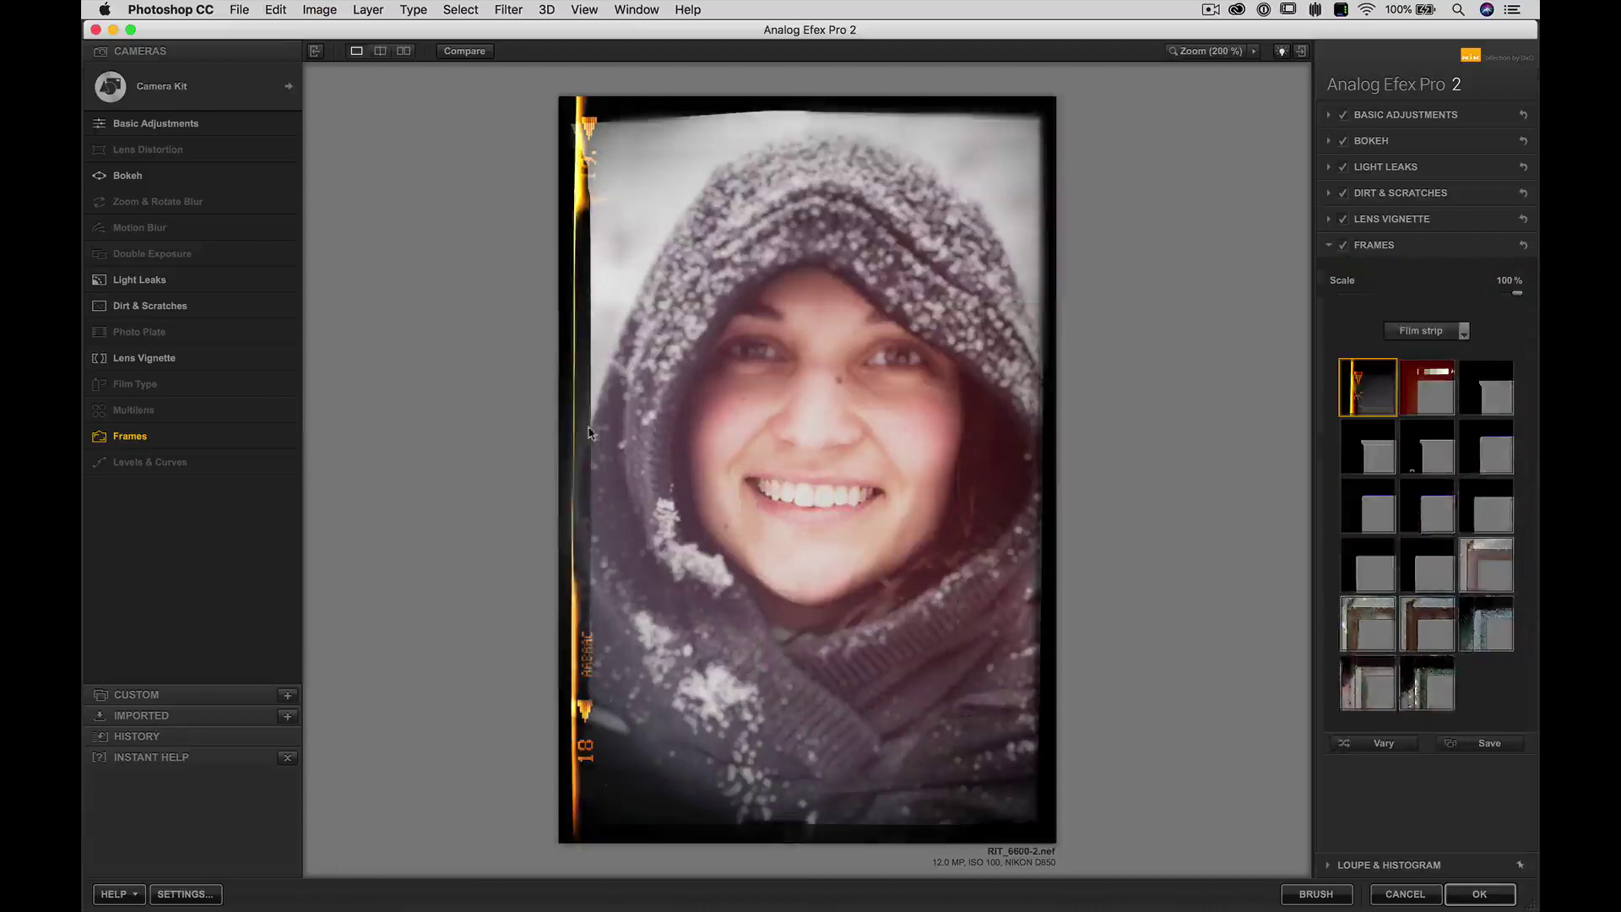
# Switch off the effects of Frames, Lens Vignette, Dirt & Scratches, Light Leaks and Bokeh, leaving only Basic Adjustments active.
pyautogui.click(1346, 245)
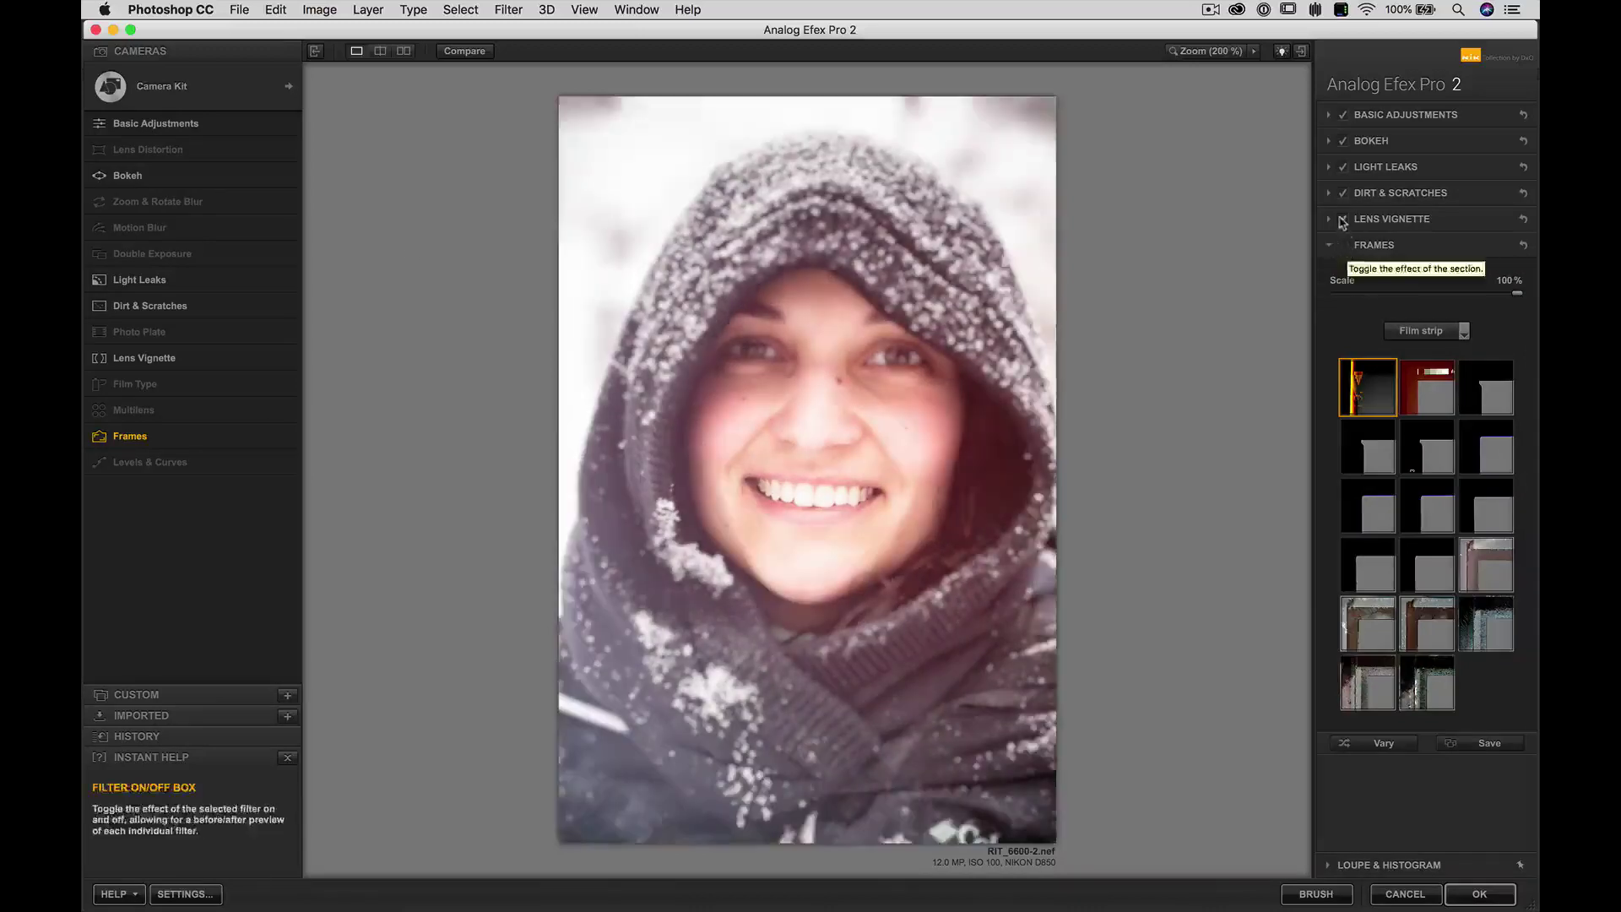
pyautogui.click(1344, 218)
pyautogui.click(1343, 193)
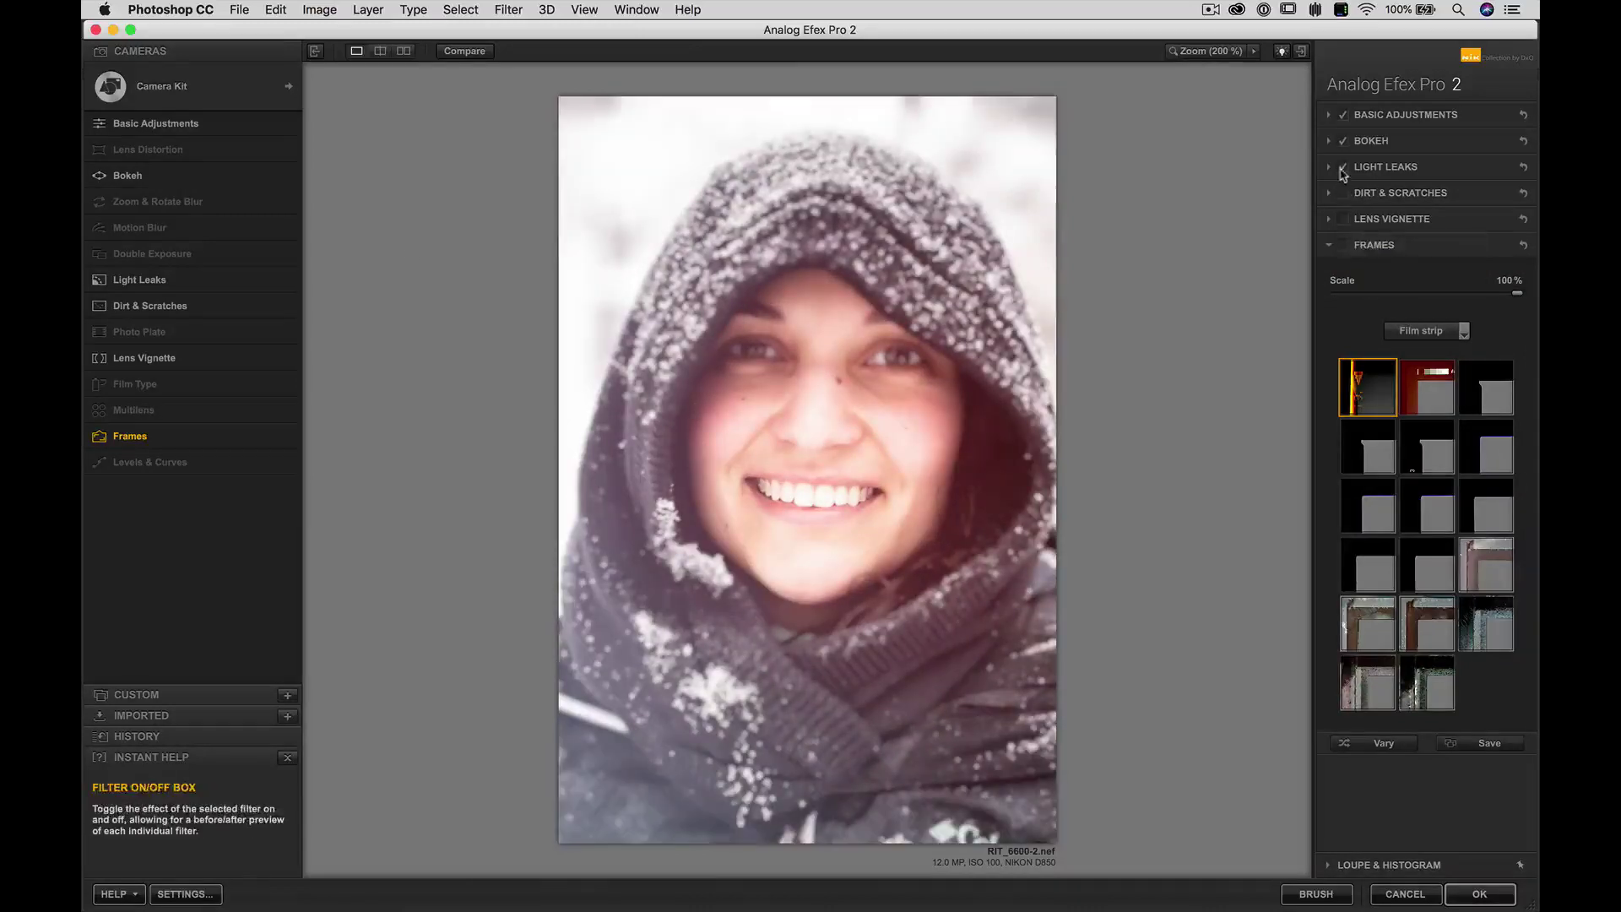
pyautogui.click(1344, 166)
pyautogui.click(1344, 140)
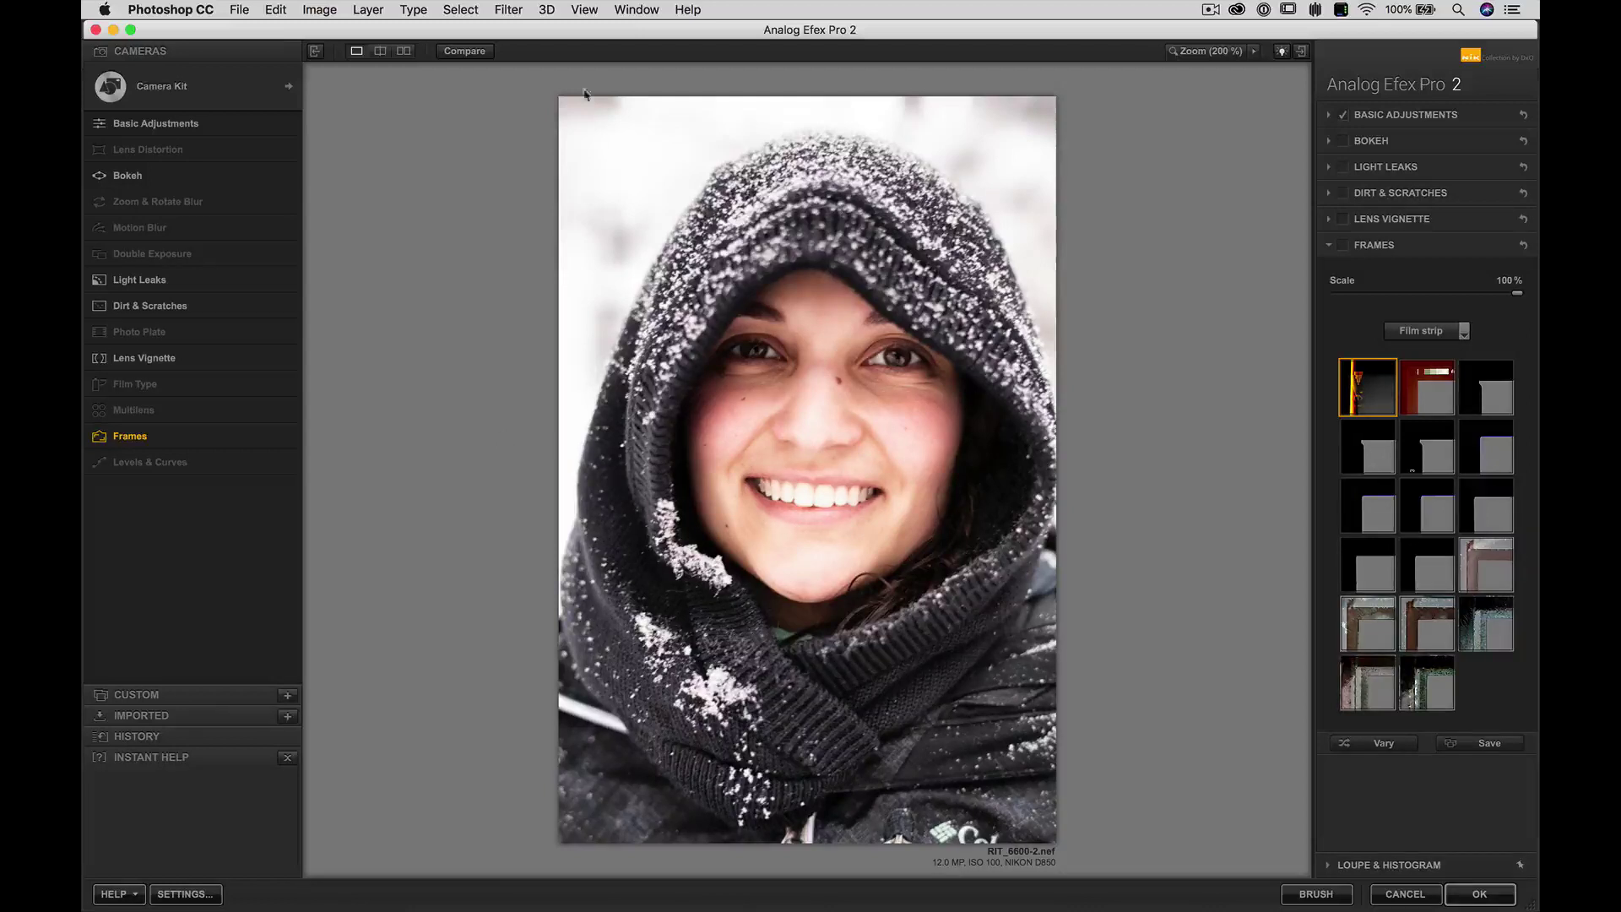
# In Basic Adjustments, reduce Detail Extraction to 4% and Contrast to 15%.
pyautogui.click(1426, 114)
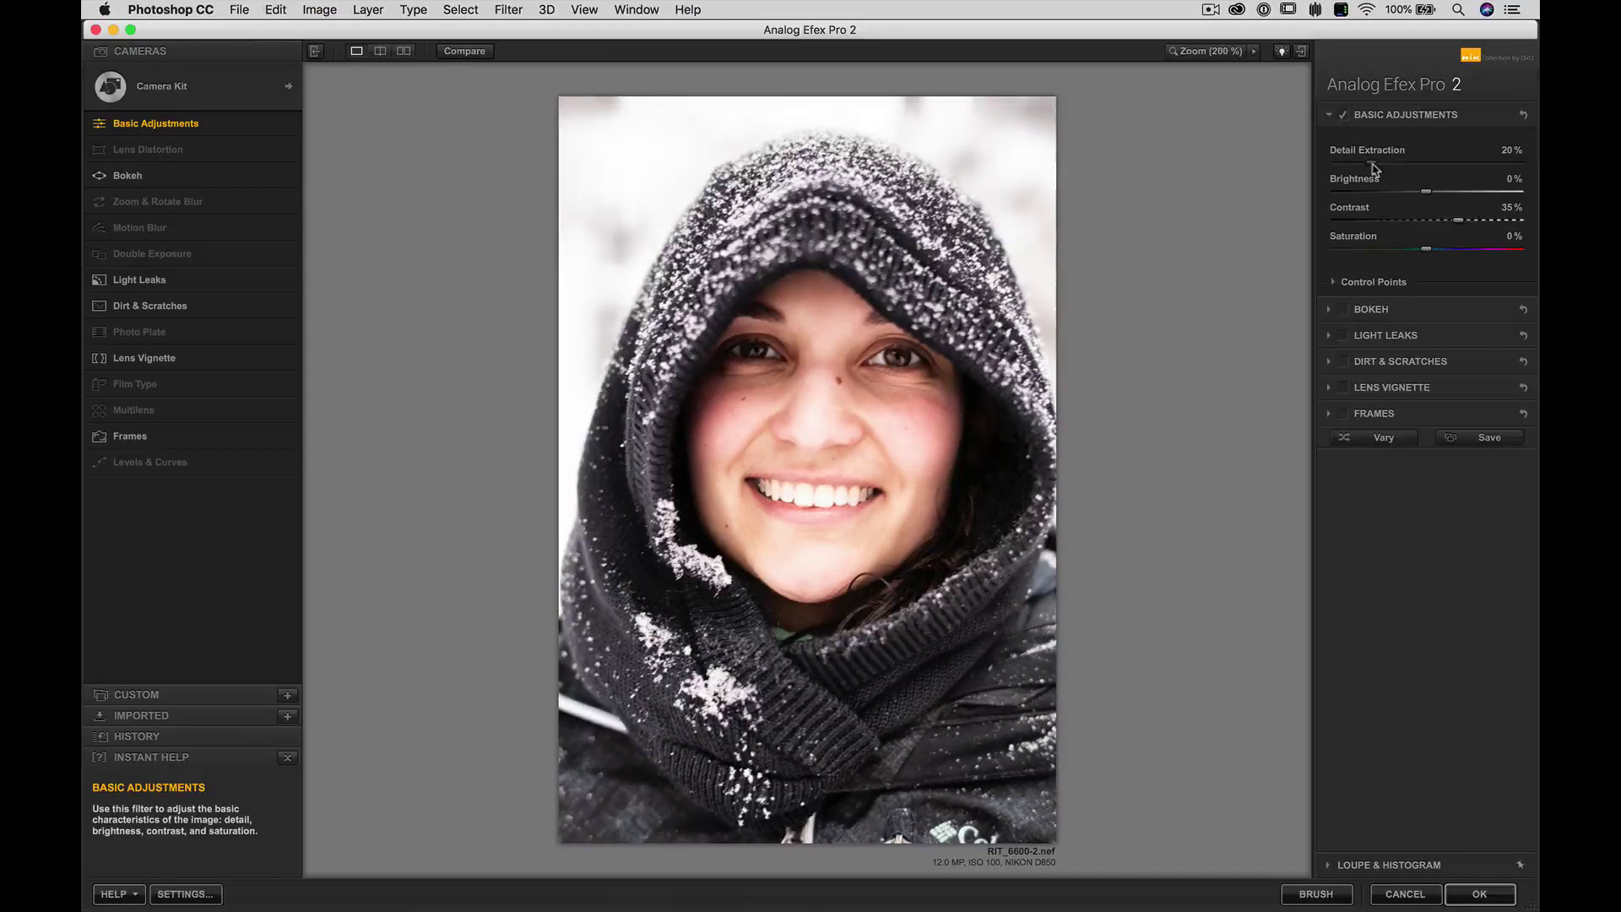
pyautogui.moveTo(1376, 166); pyautogui.dragTo(1347, 166)
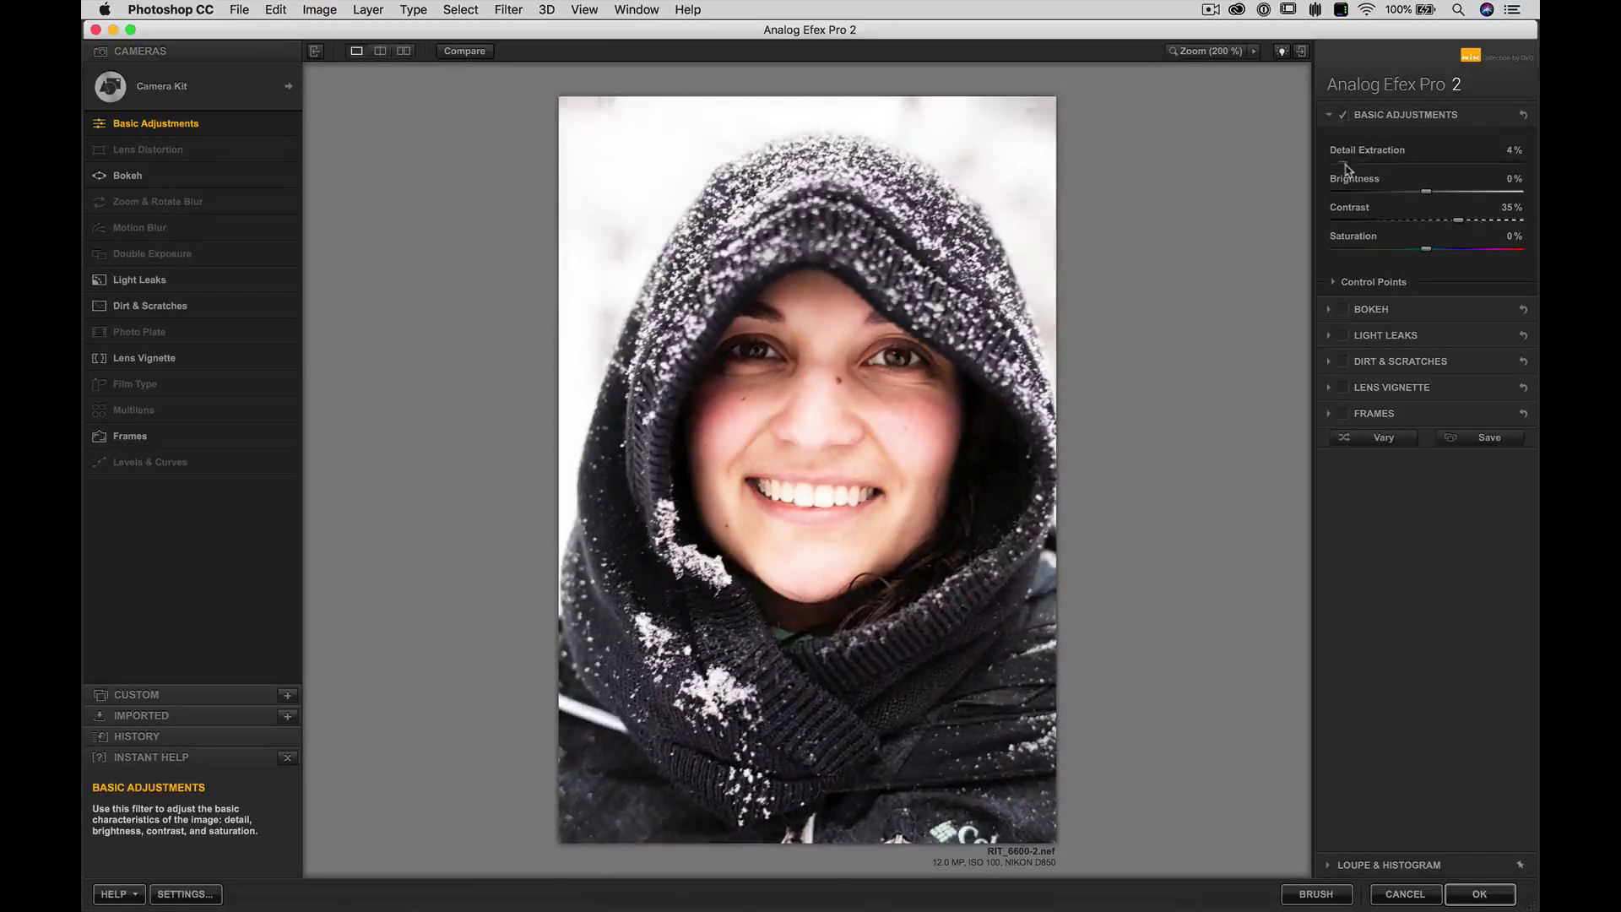
pyautogui.moveTo(1464, 221); pyautogui.dragTo(1448, 221)
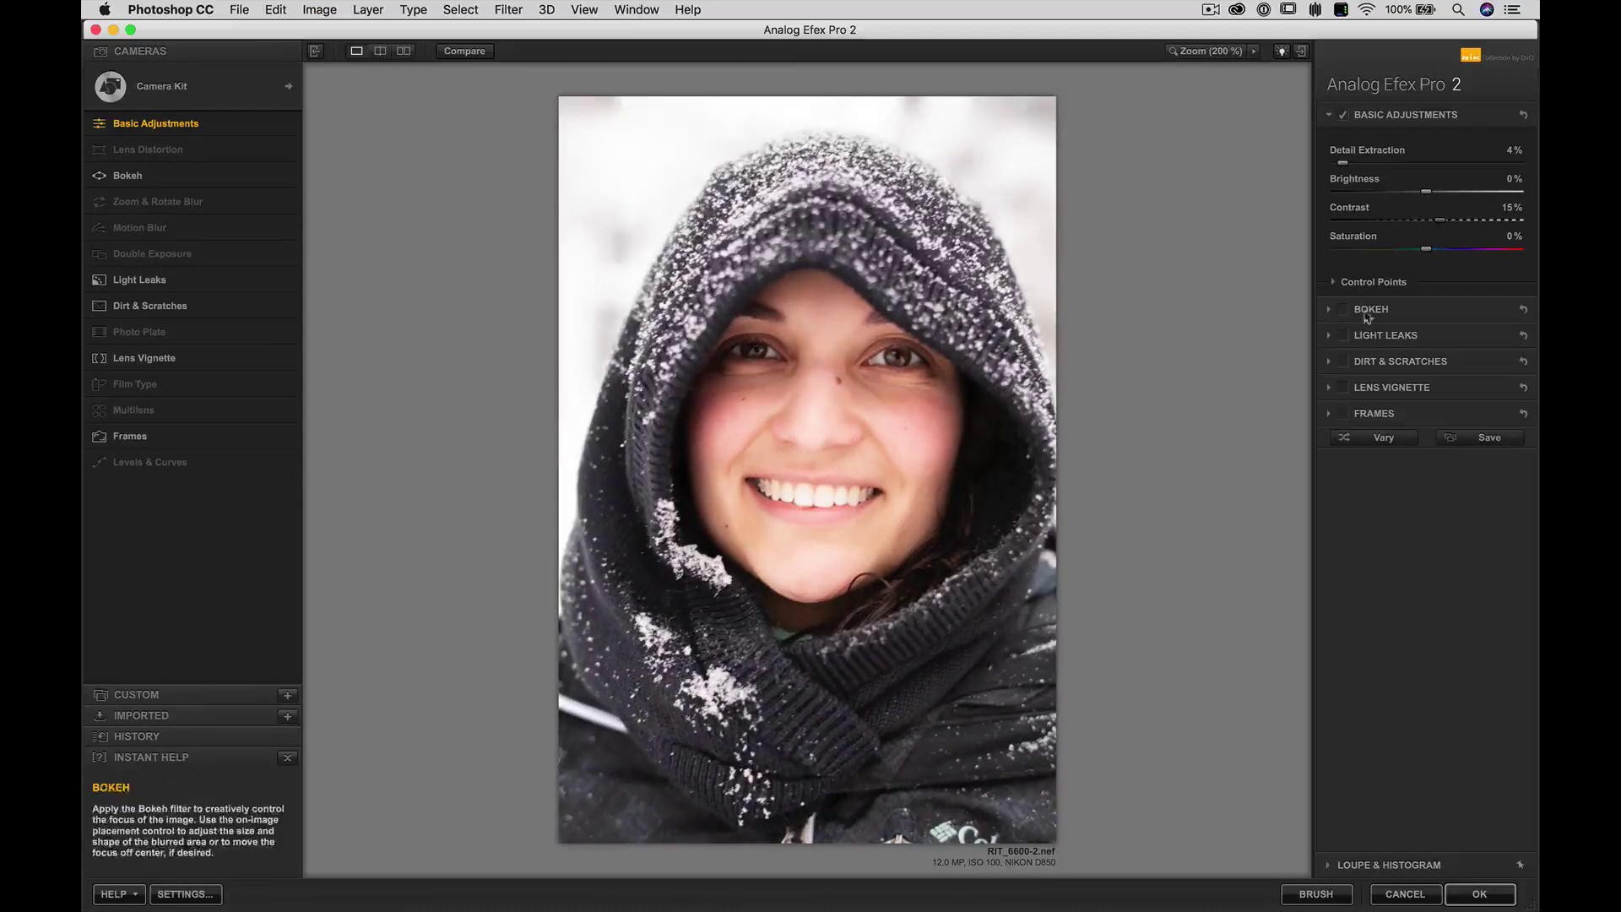
# Switch on Bokeh and fit its elliptical focus area around the woman's face, leaving the surrounding hood and background blurred.
pyautogui.click(1345, 311)
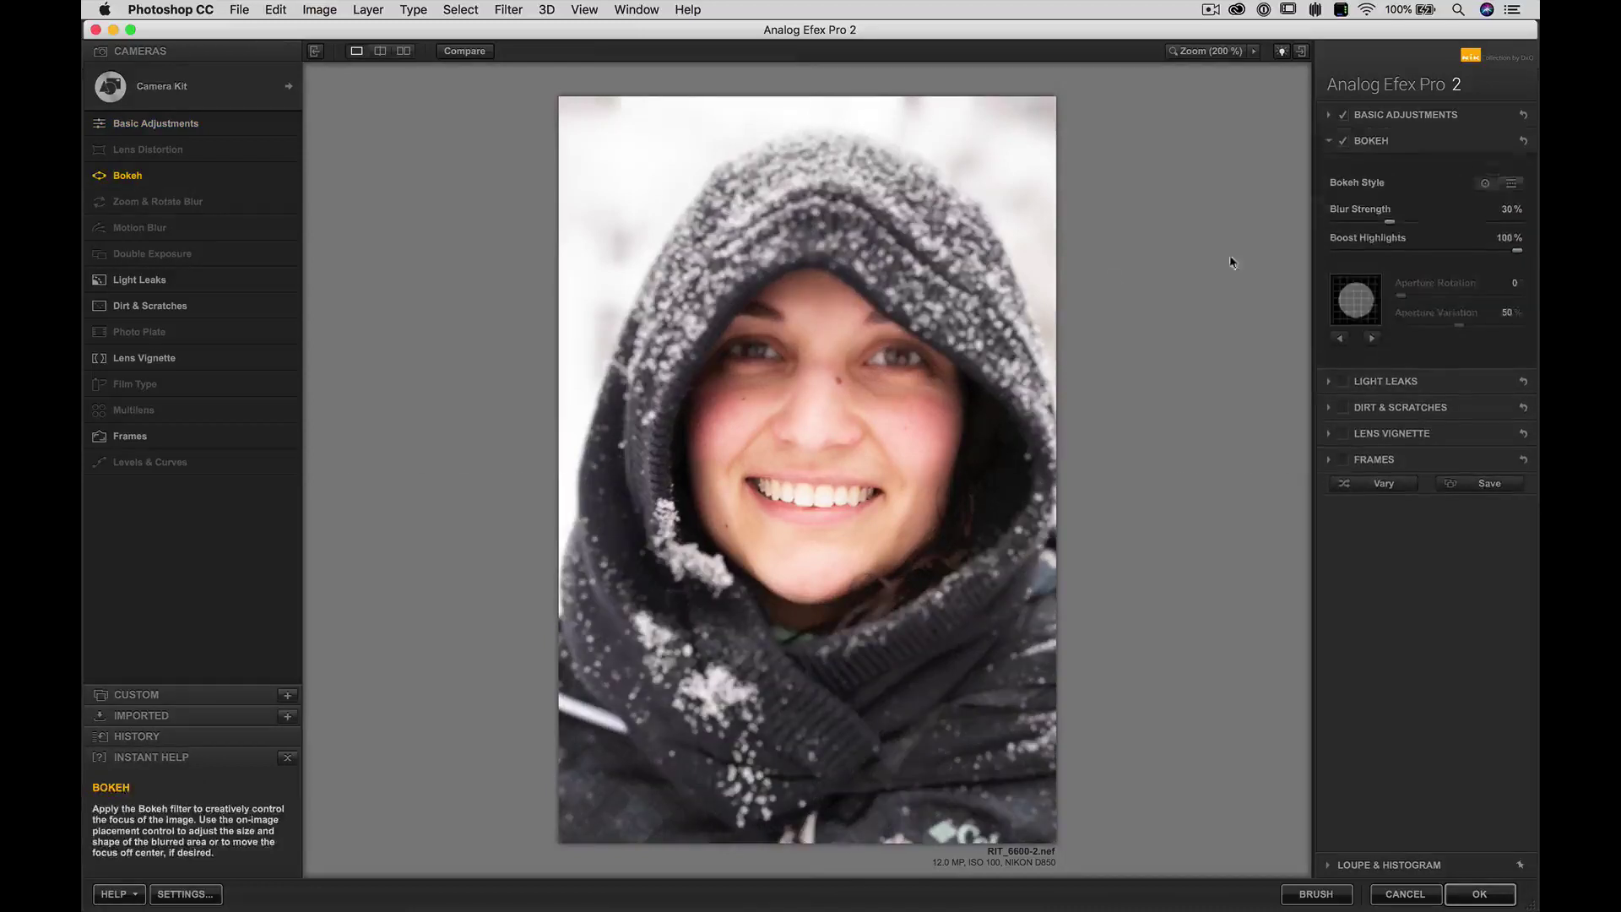
pyautogui.moveTo(807, 417); pyautogui.dragTo(807, 330)
pyautogui.moveTo(807, 471); pyautogui.dragTo(826, 412)
pyautogui.moveTo(824, 549); pyautogui.dragTo(819, 591)
pyautogui.moveTo(824, 429); pyautogui.dragTo(815, 454)
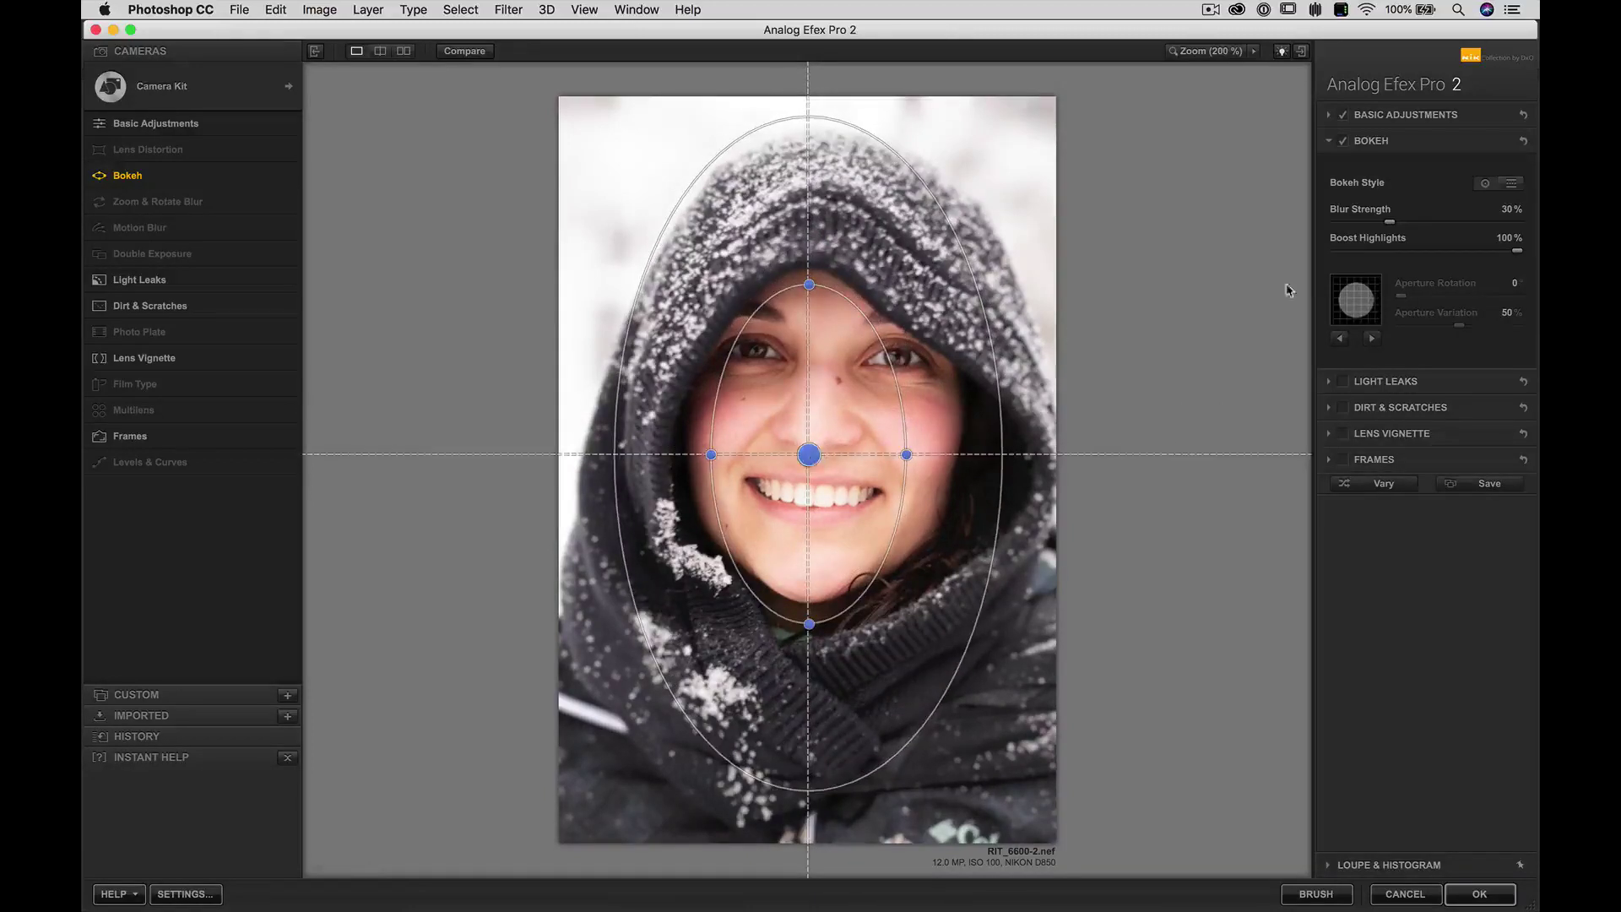
# Give the bokeh a star-shaped aperture with 28% Aperture Variation, try maximum Blur Strength, and settle on 67%.
pyautogui.click(1341, 338)
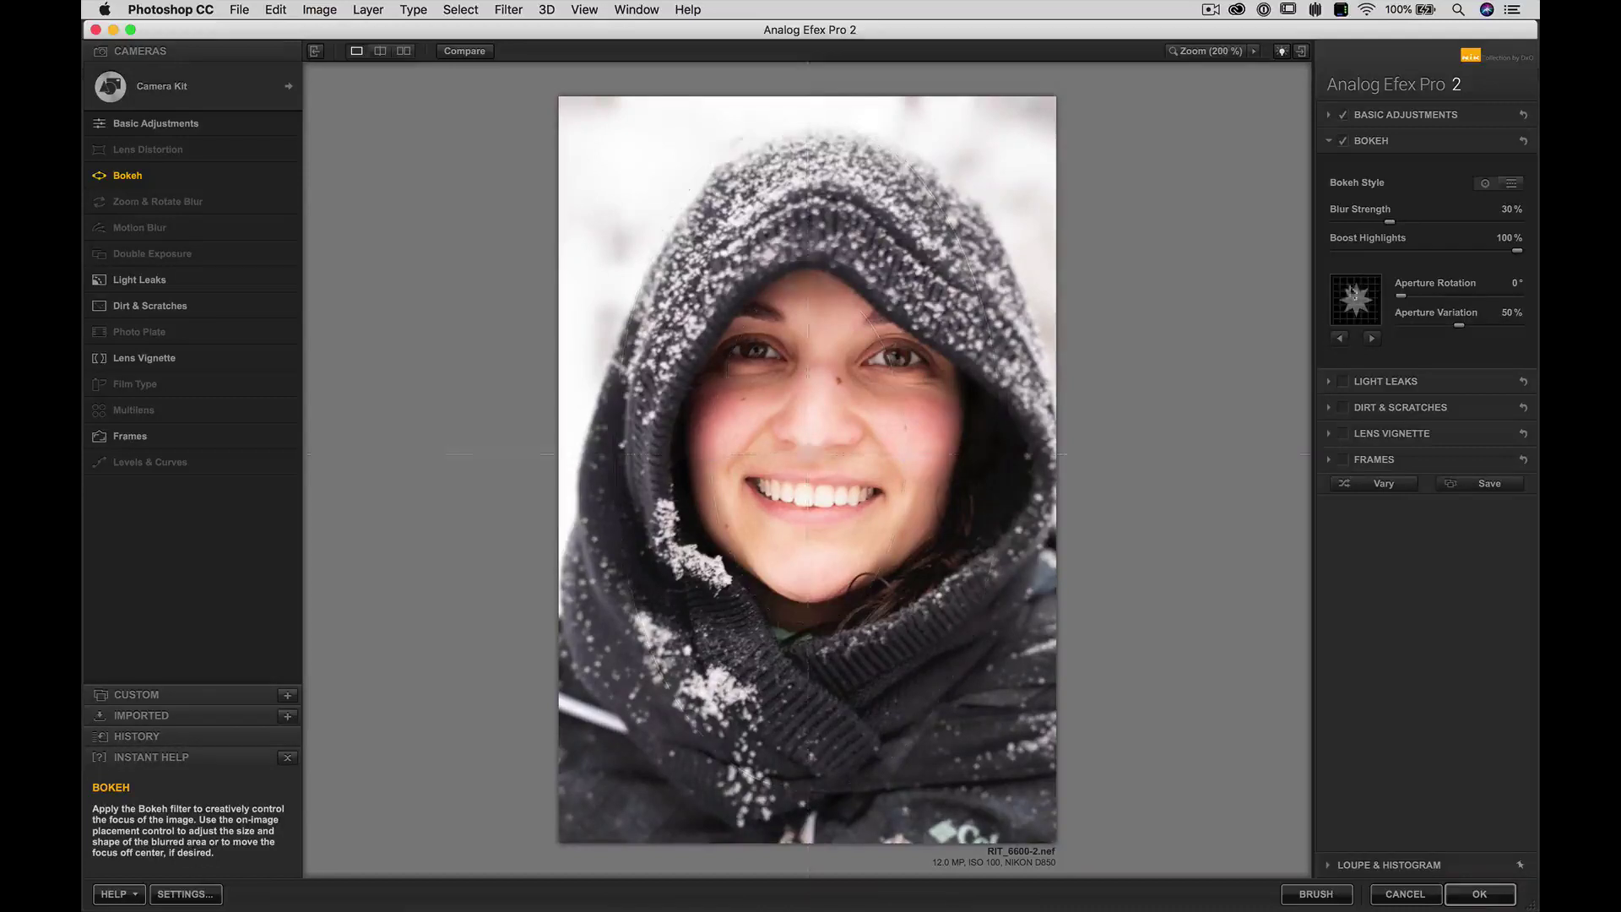
pyautogui.click(1435, 326)
pyautogui.moveTo(1155, 425)
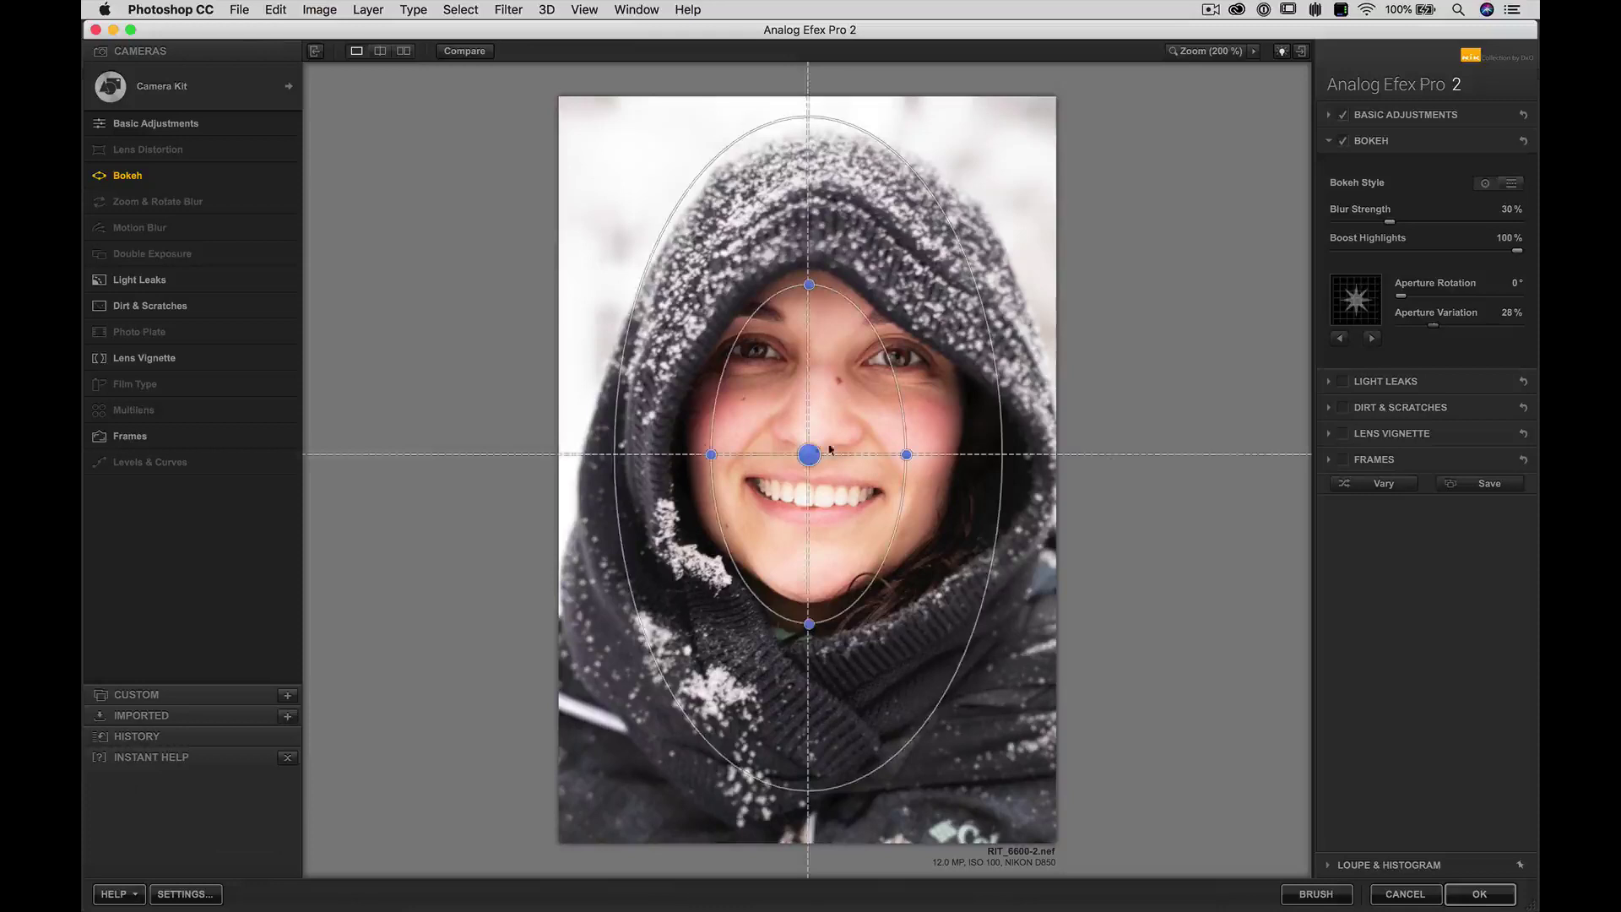
pyautogui.click(1509, 222)
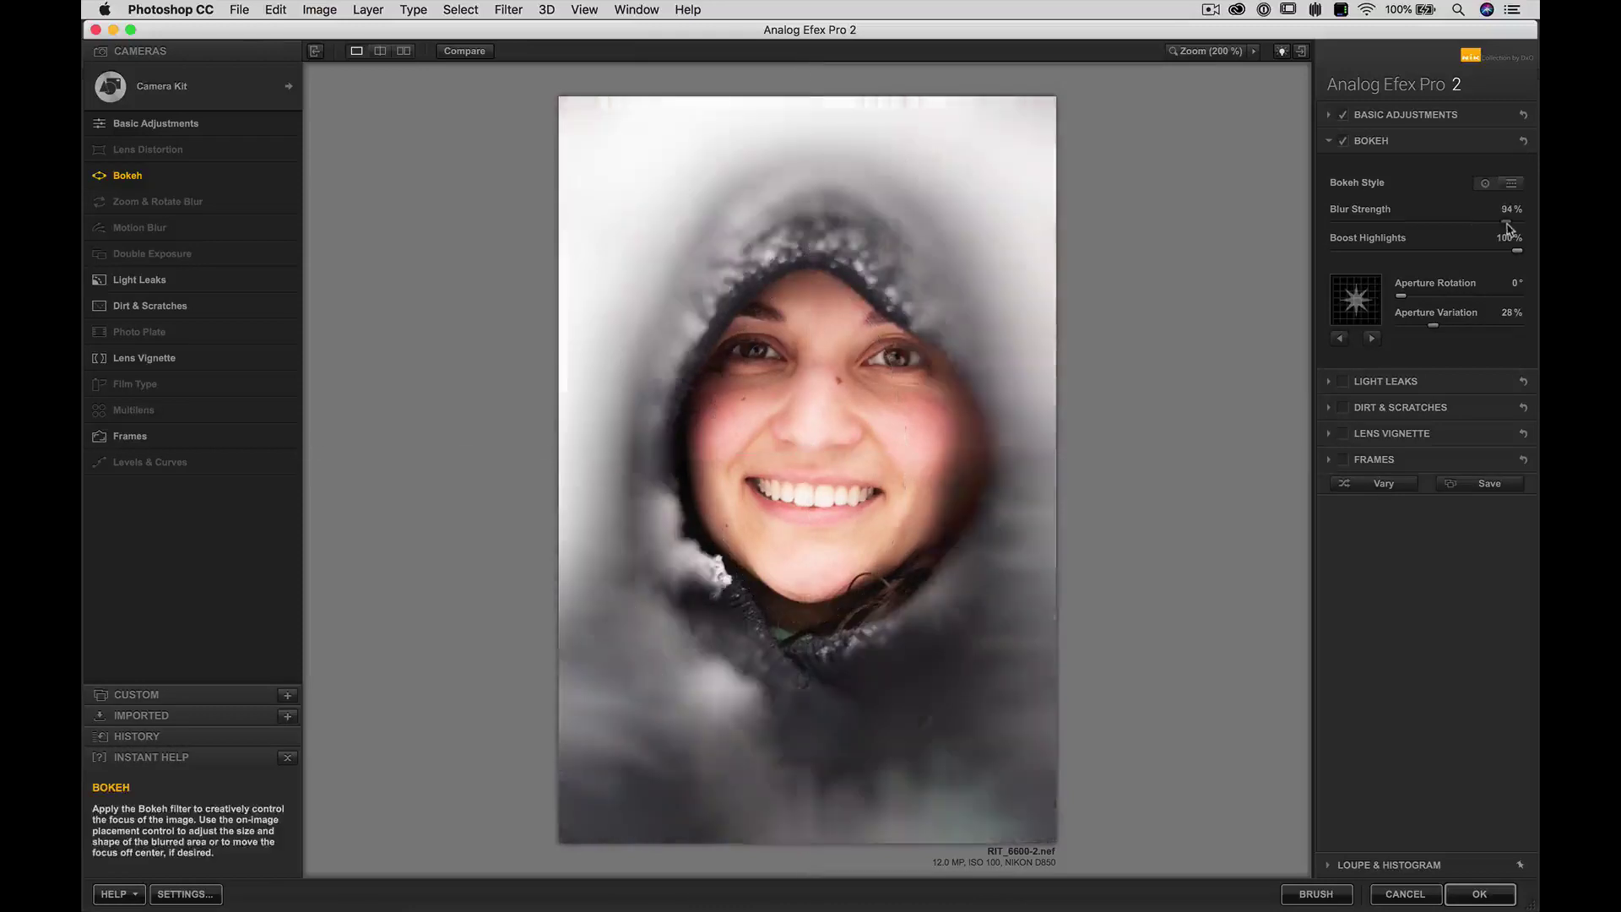
pyautogui.moveTo(1509, 224); pyautogui.dragTo(1537, 220)
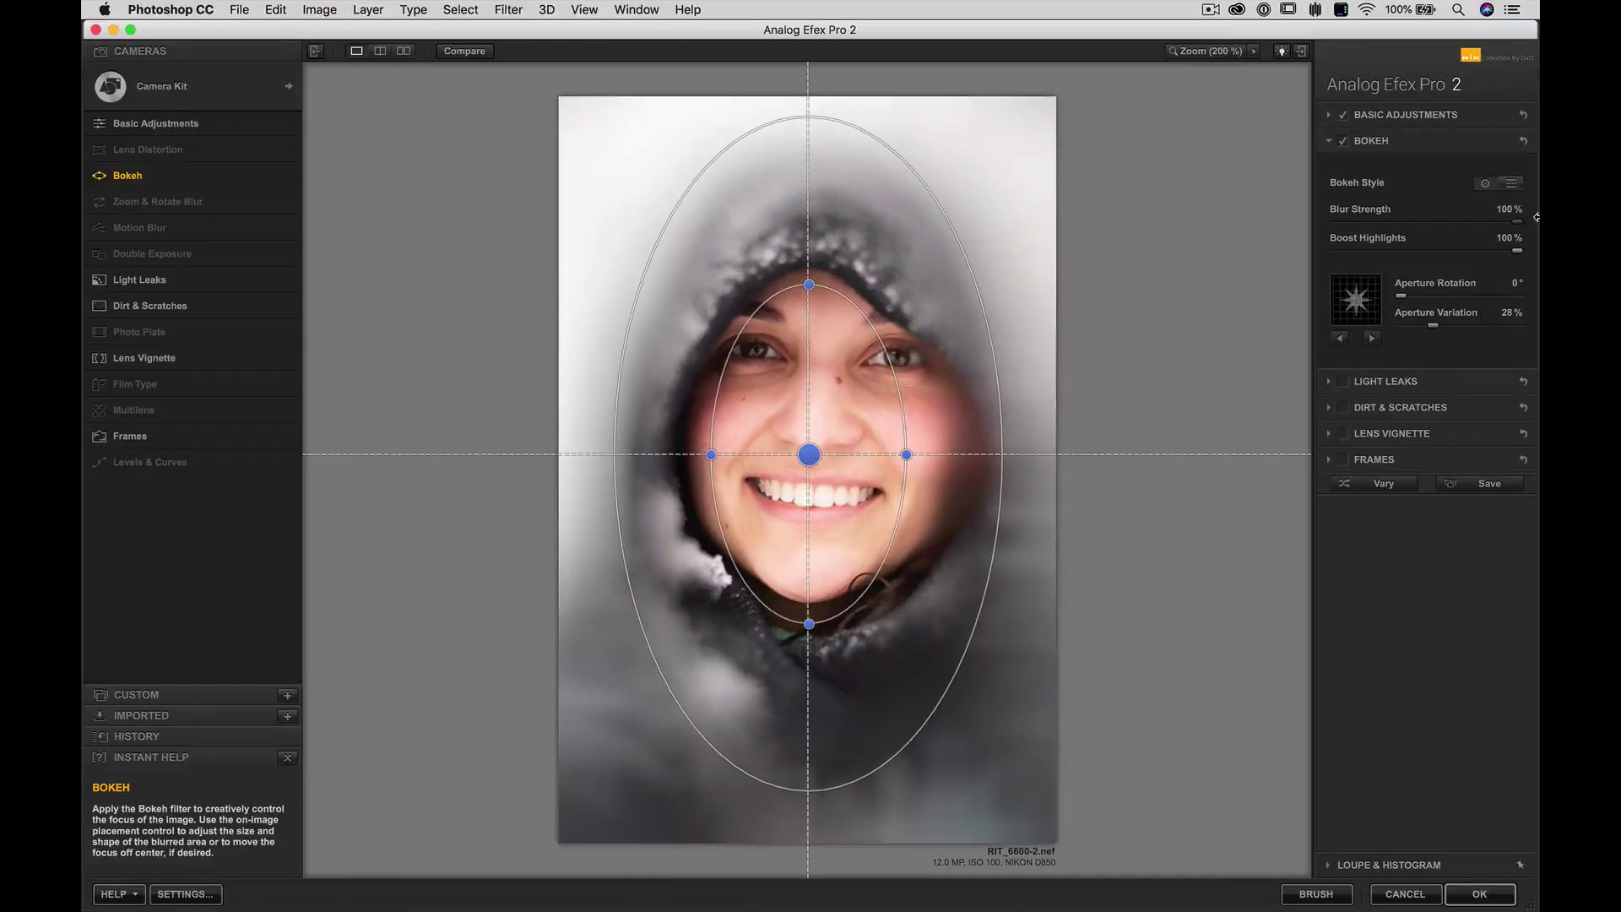
pyautogui.moveTo(1503, 220); pyautogui.dragTo(1461, 226)
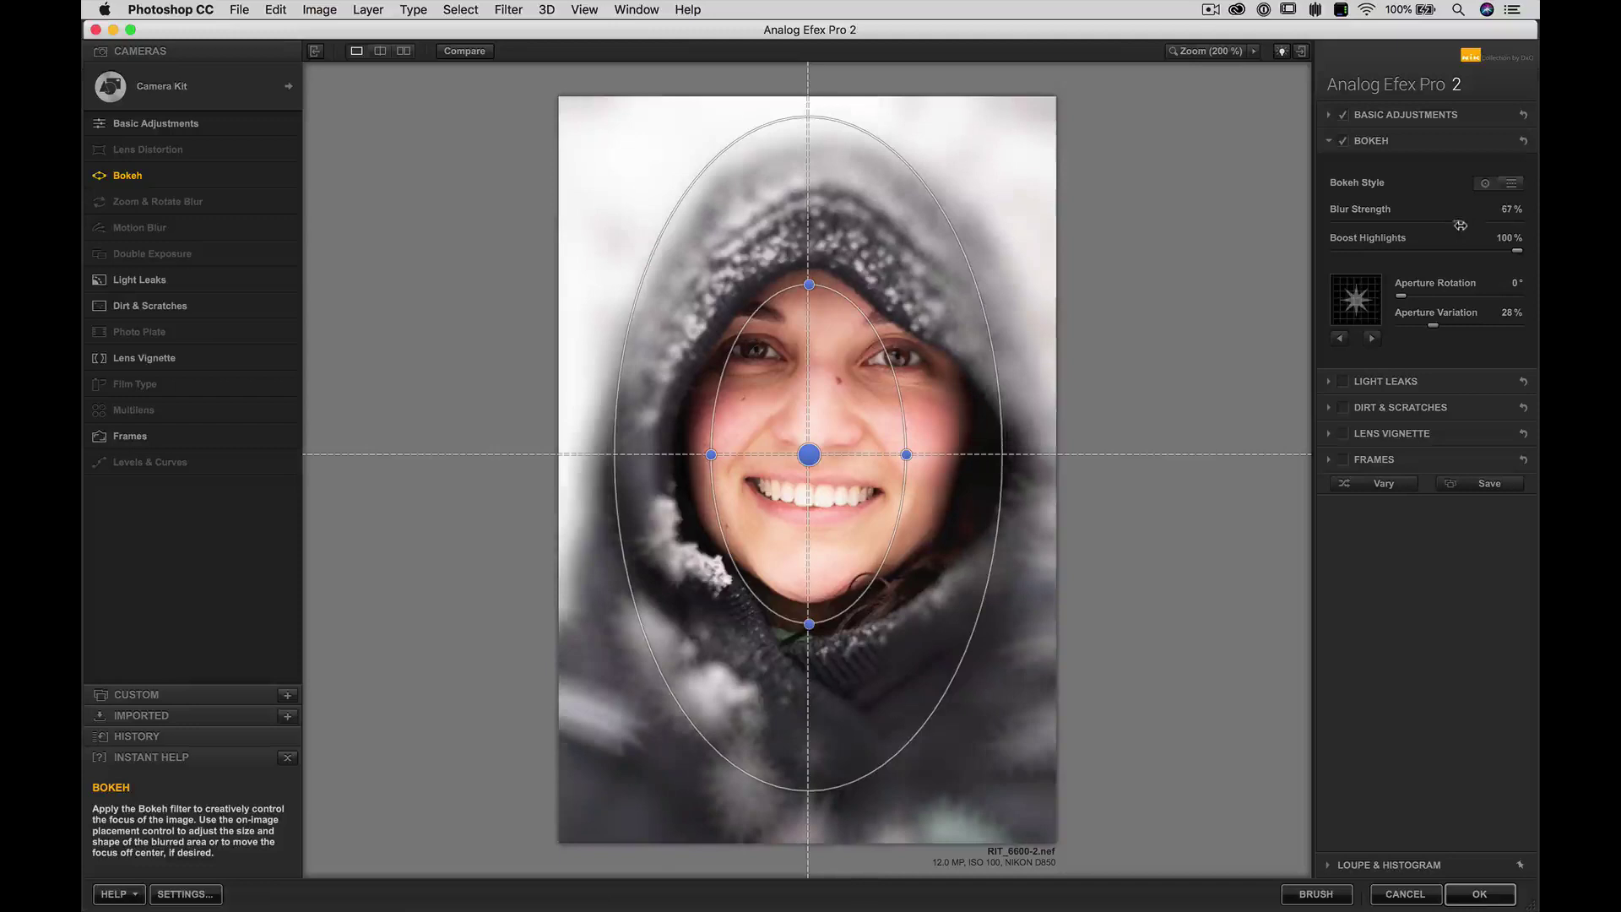
# Browse the heart and pentagon aperture shapes, choose the hexagonal one, and lower the bokeh's Blur Strength to 28%.
pyautogui.click(1372, 338)
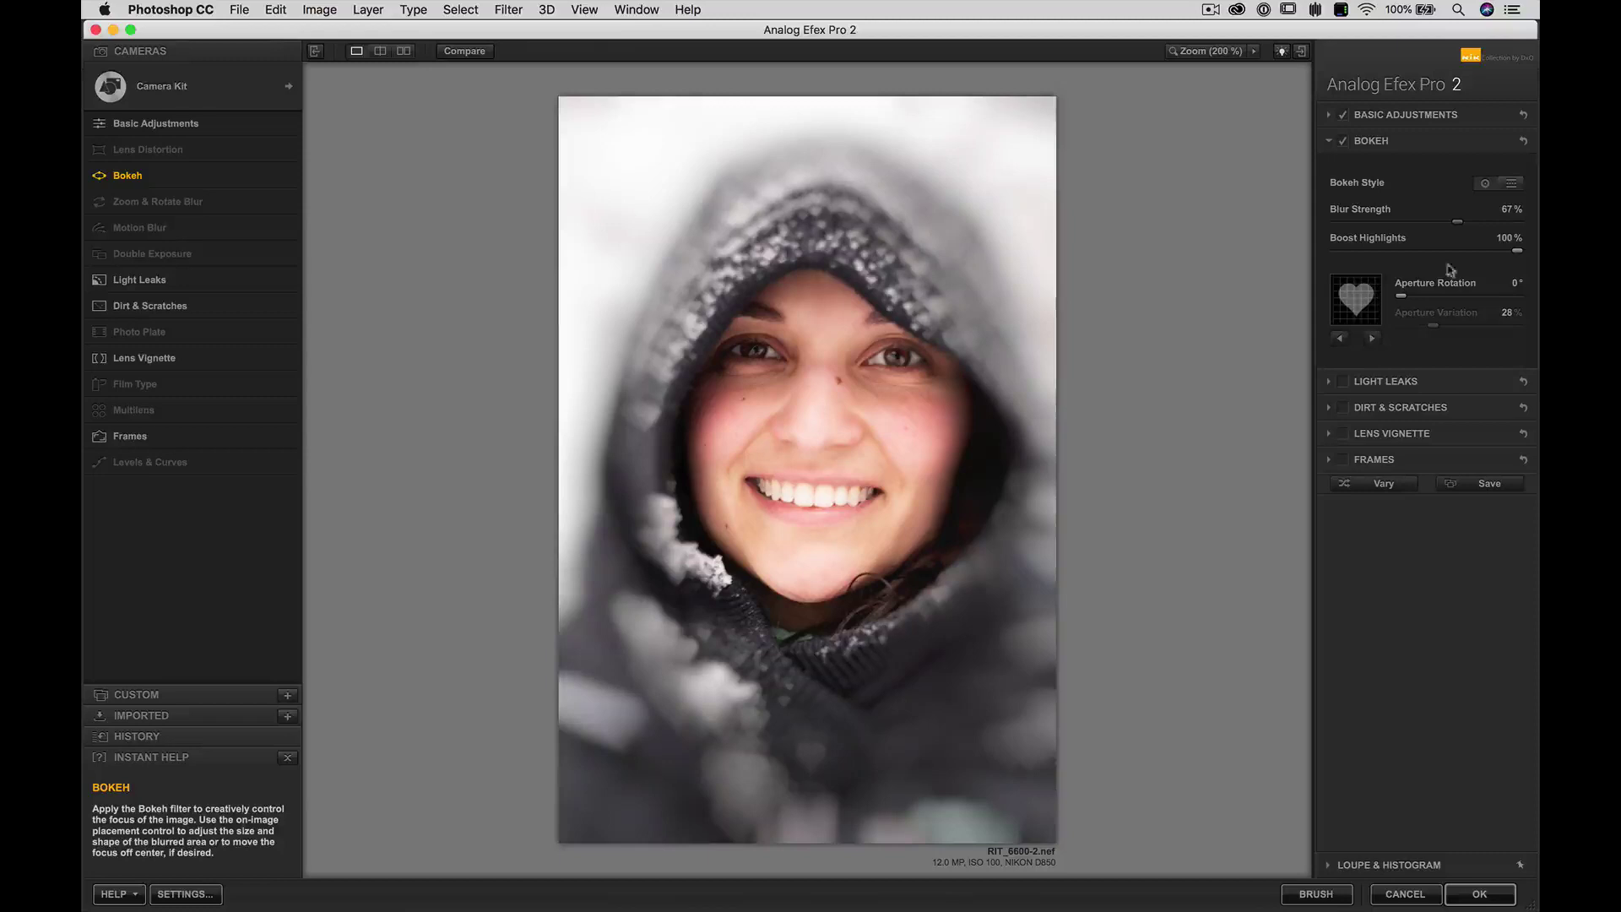
pyautogui.click(1374, 338)
pyautogui.click(1374, 339)
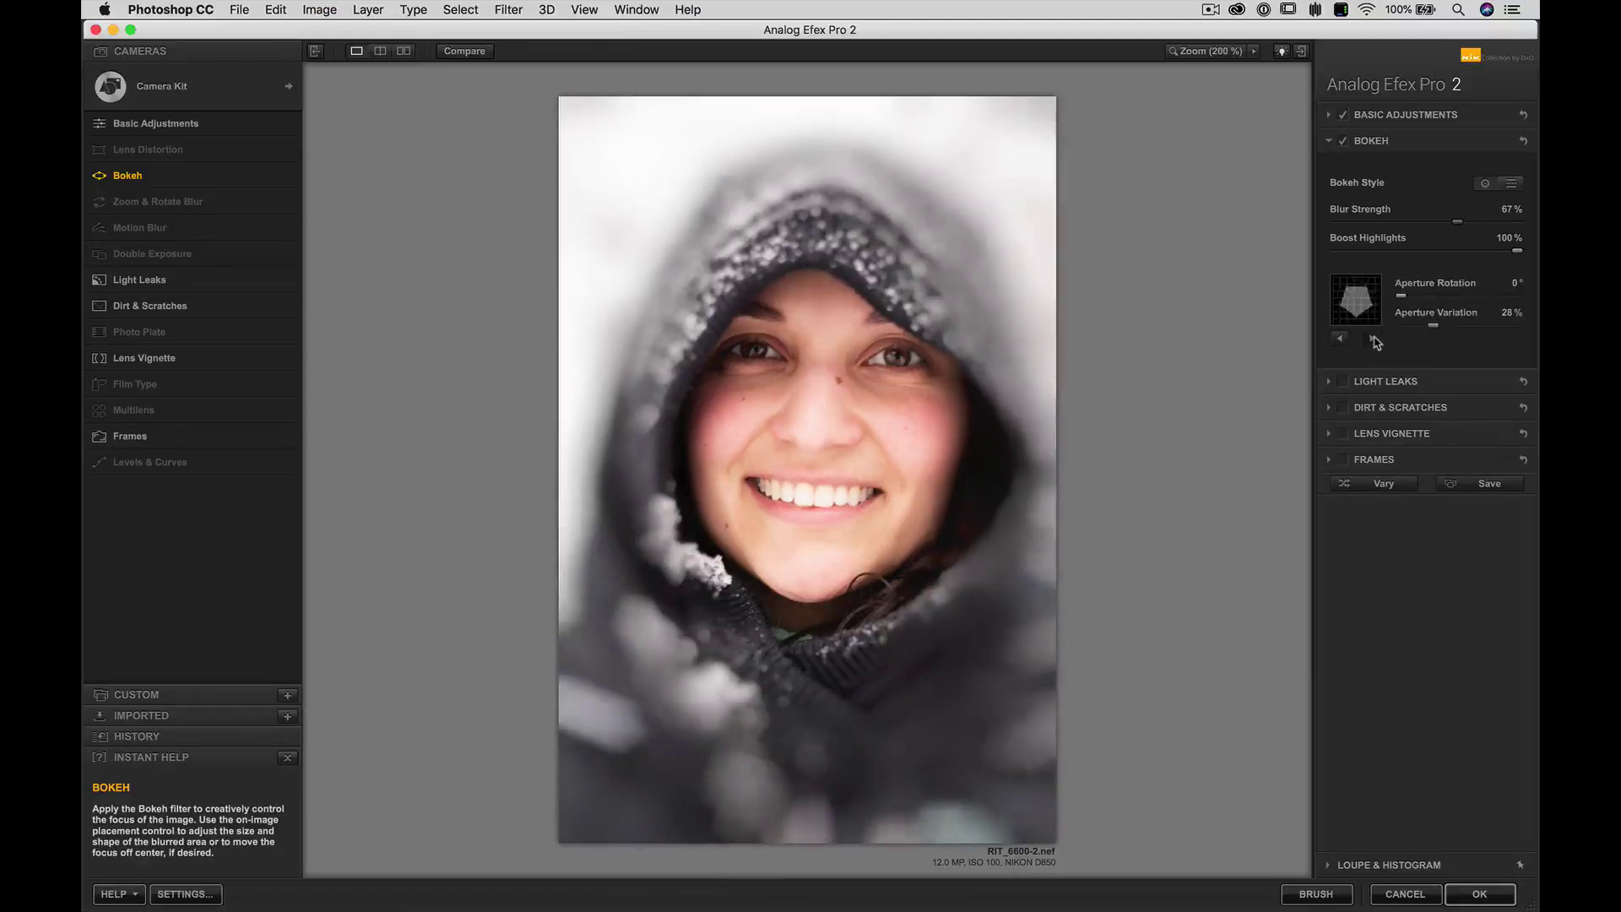
pyautogui.click(1374, 338)
pyautogui.moveTo(1454, 223); pyautogui.dragTo(1389, 221)
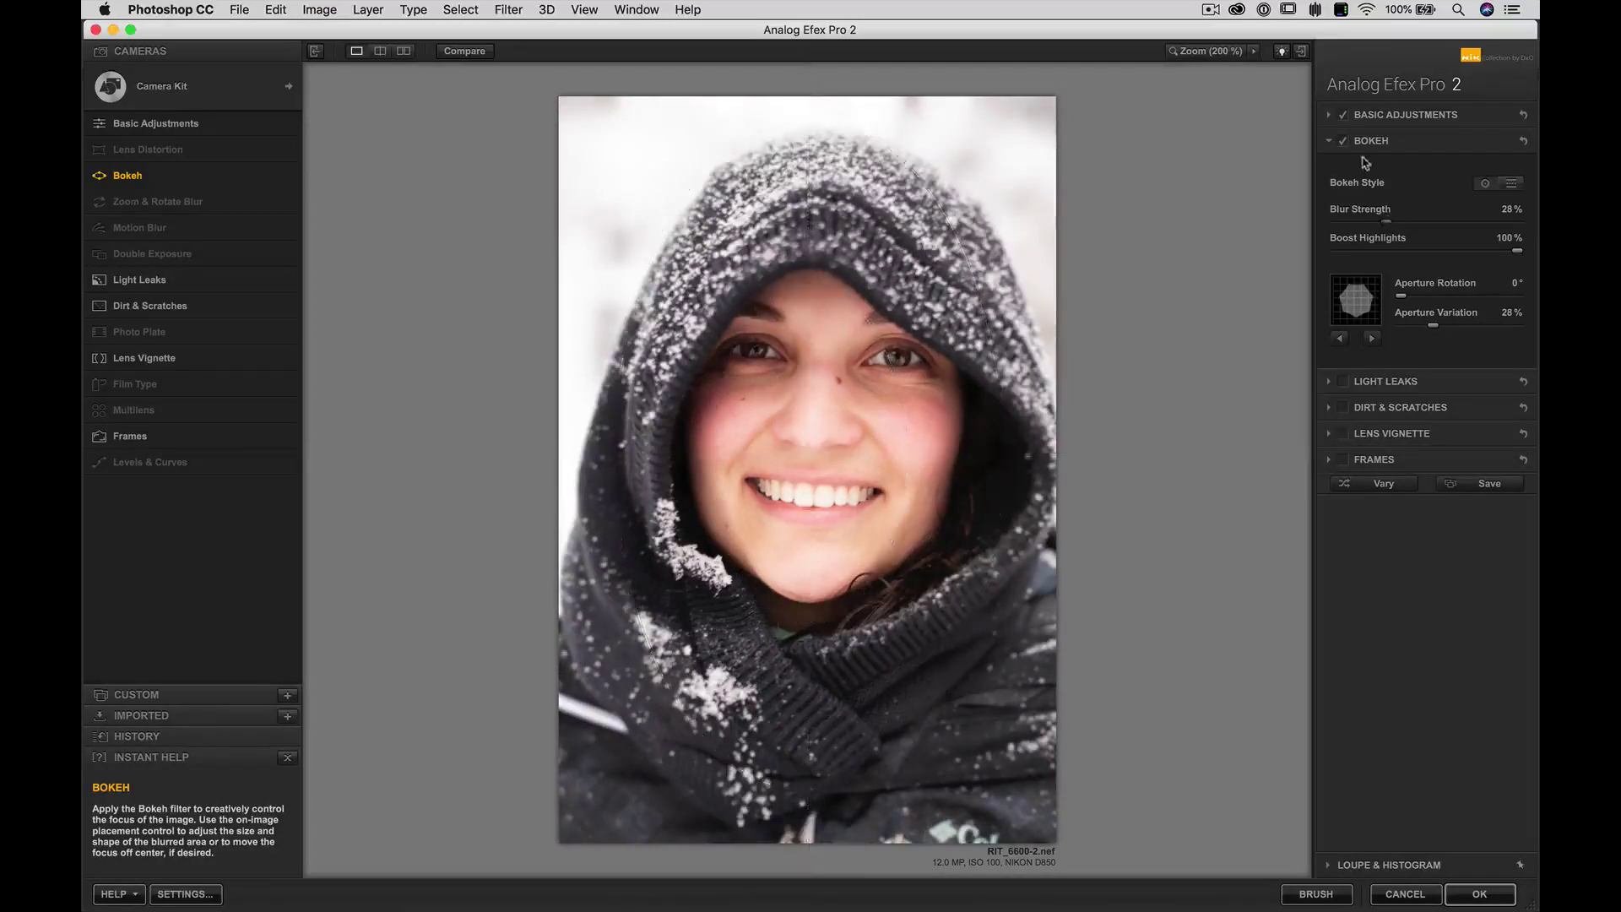
# Switch on Light Leaks and change the leak category to Crisp.
pyautogui.click(1344, 382)
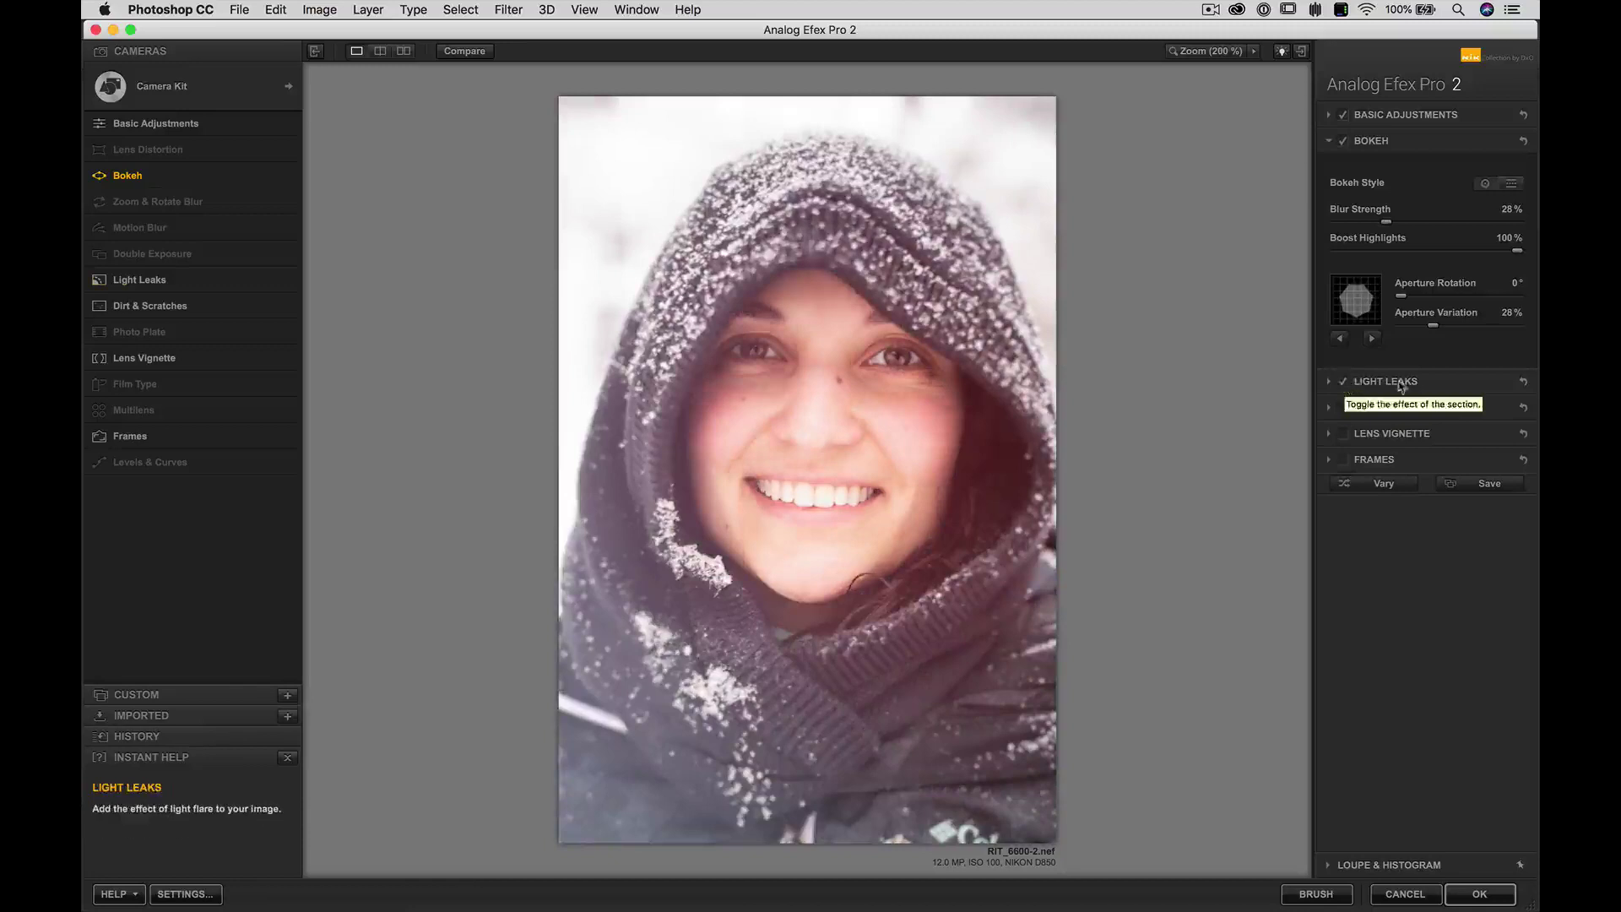
pyautogui.click(1377, 382)
pyautogui.click(1427, 253)
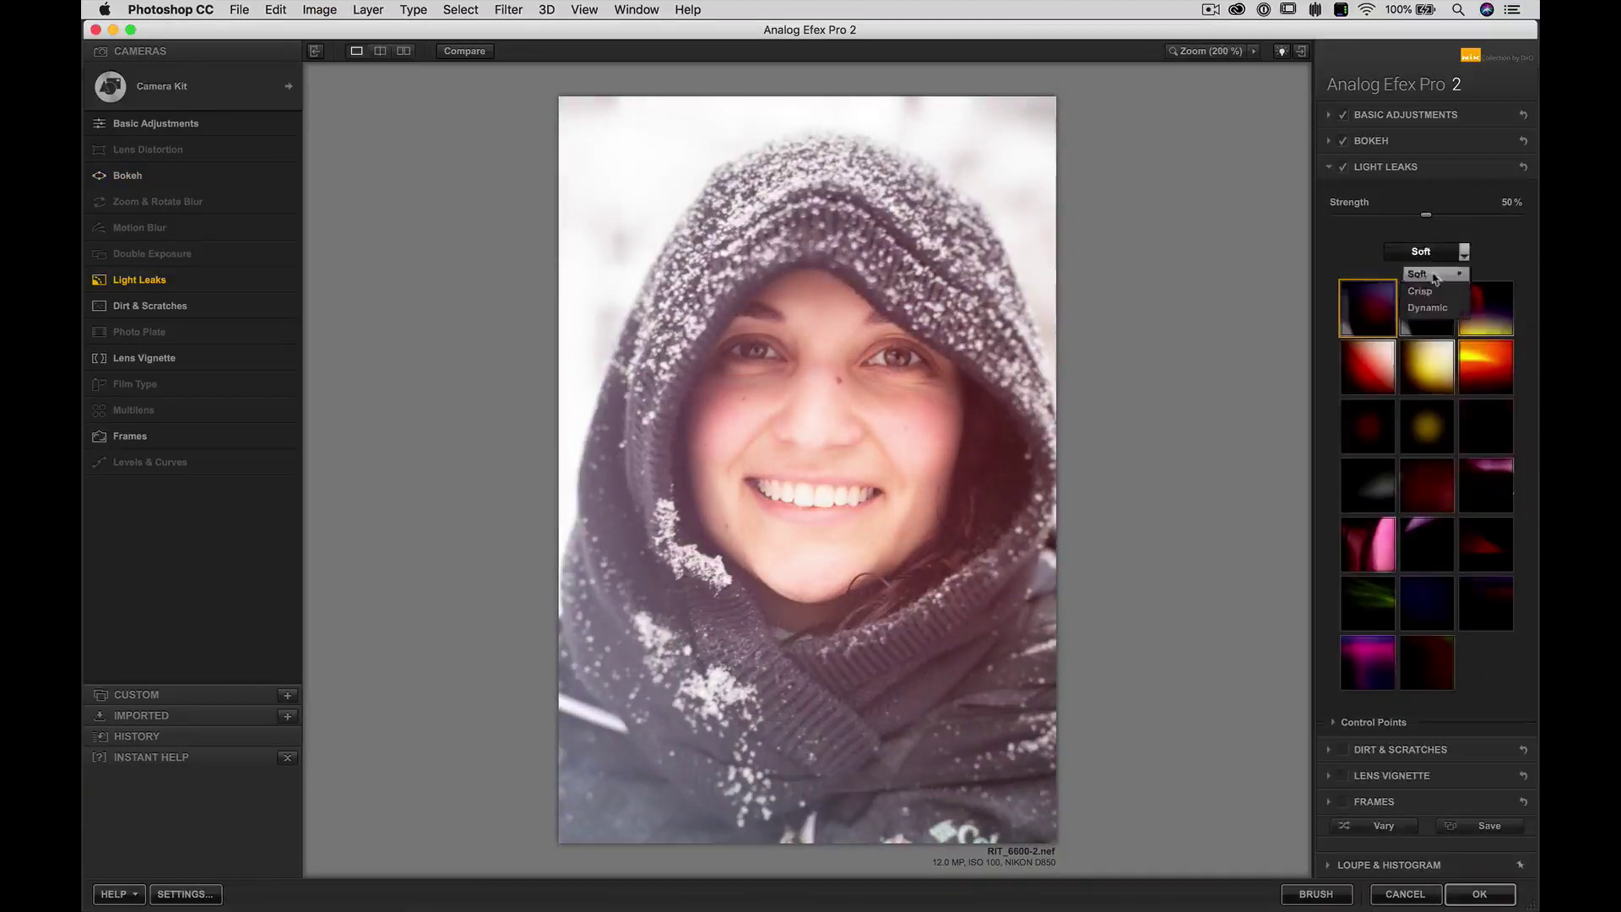
pyautogui.click(1431, 300)
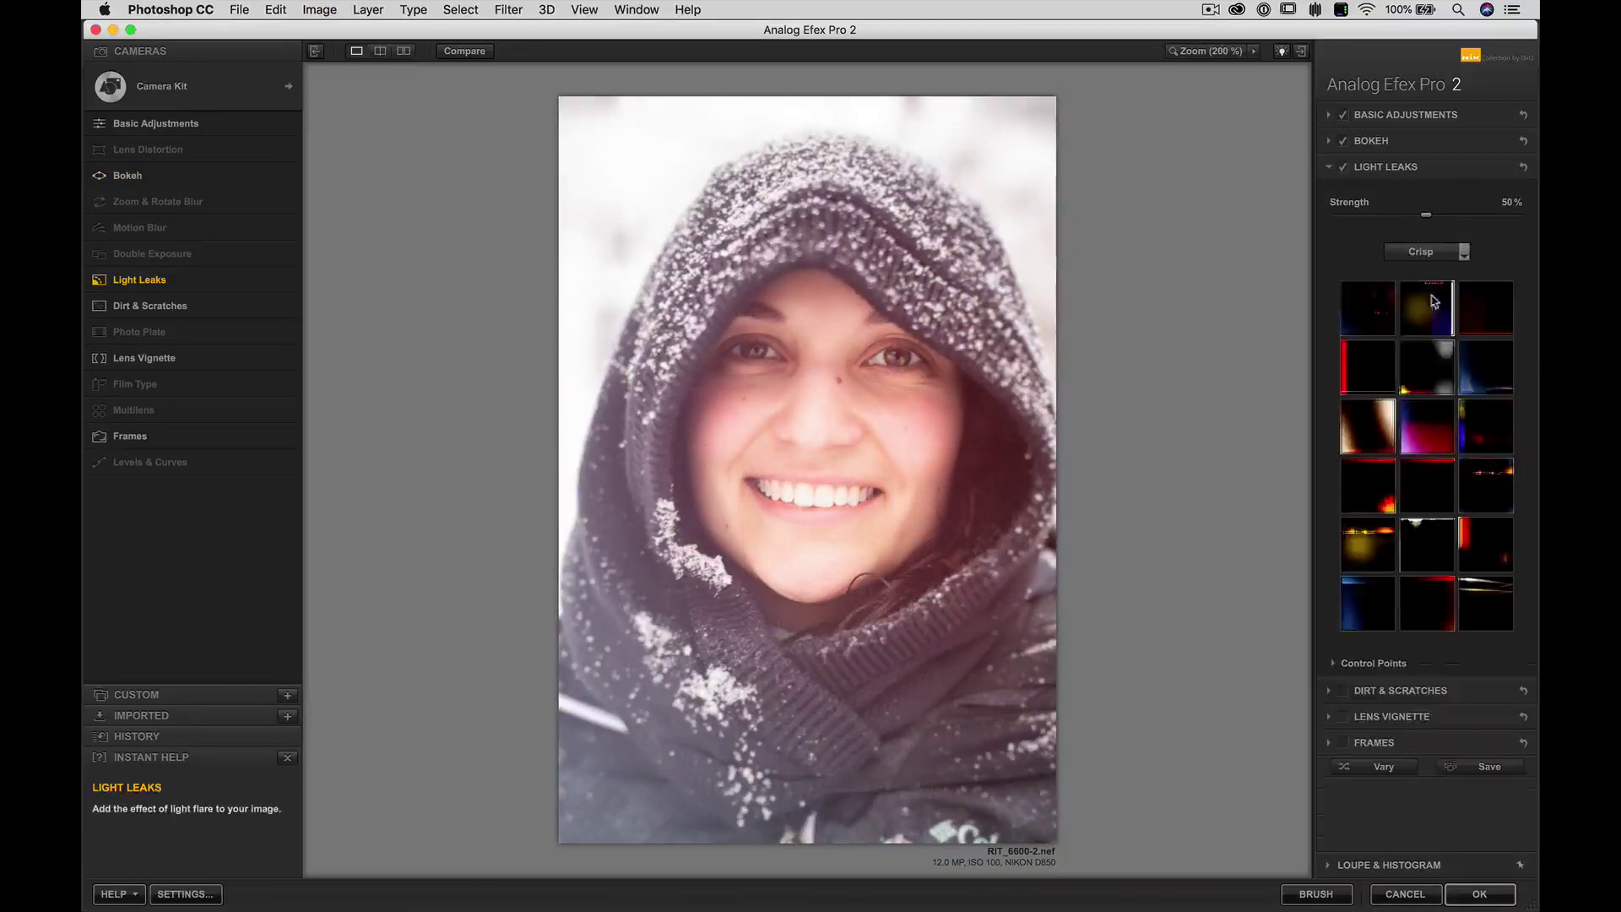
# Try the Crisp leak with the solid red edge, and shift its centre down onto the scarf below the face.
pyautogui.click(1349, 378)
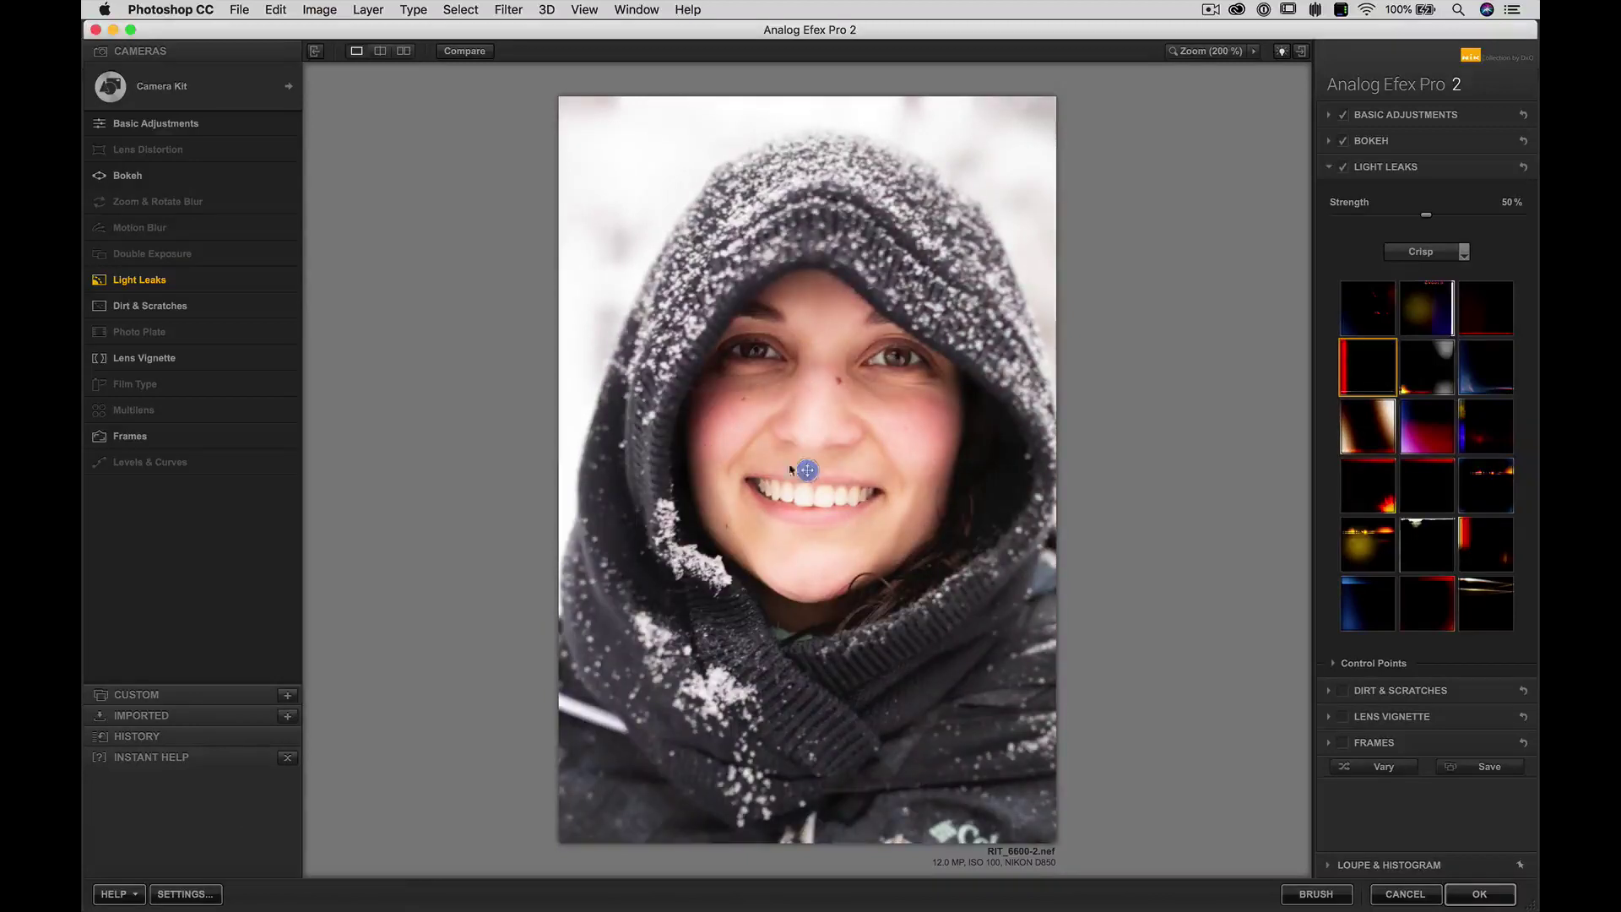
pyautogui.moveTo(863, 467)
pyautogui.moveTo(863, 467); pyautogui.dragTo(1000, 664)
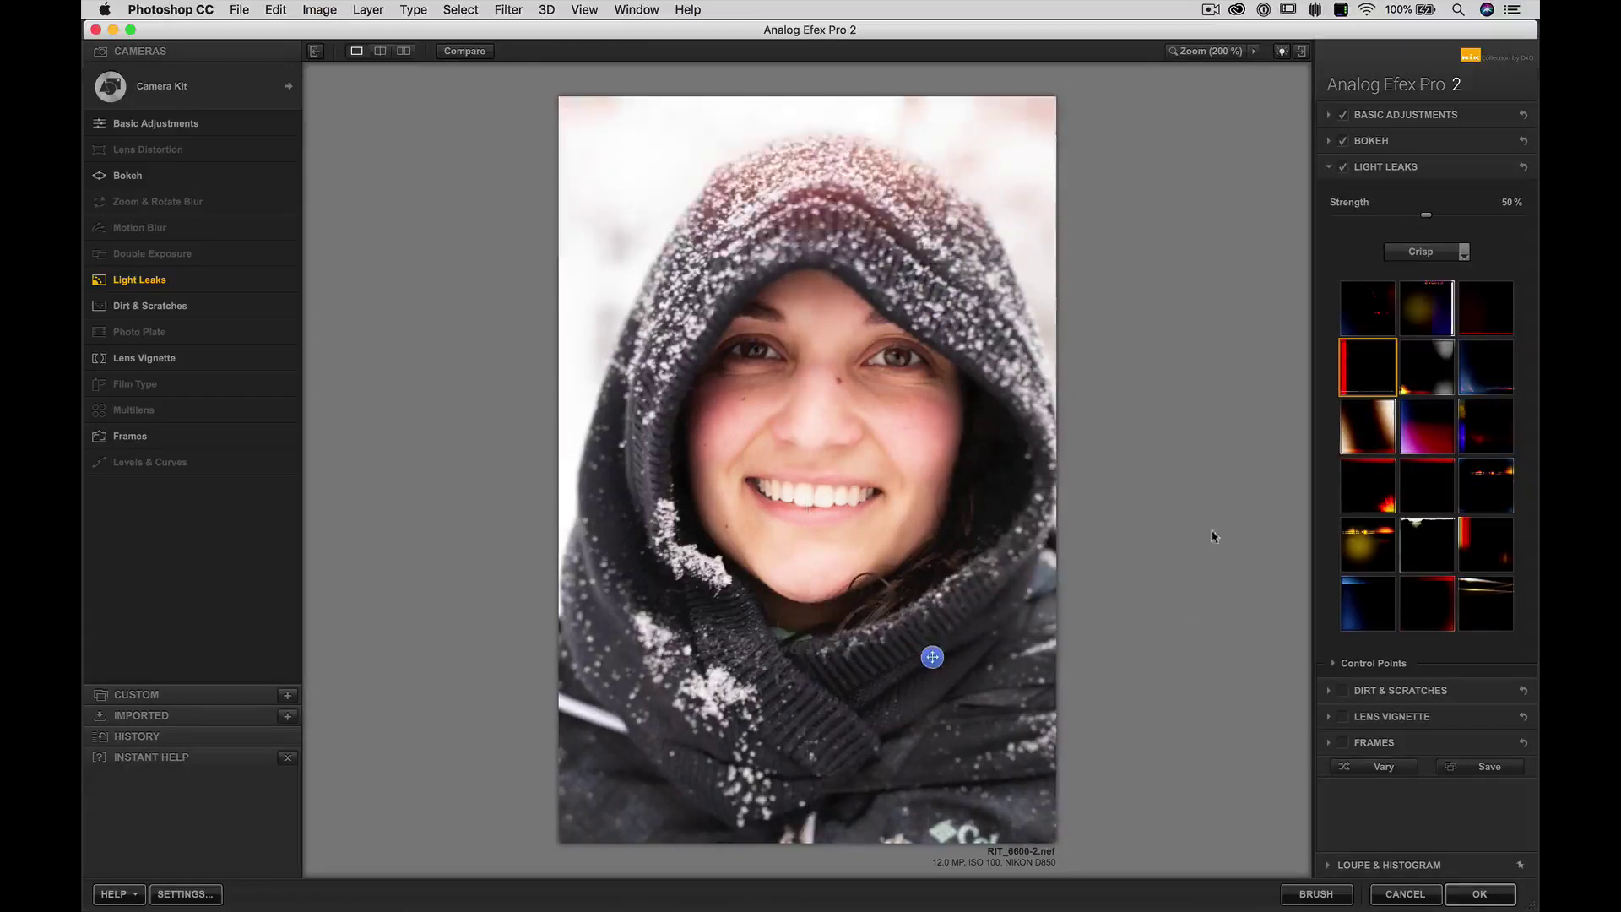
# Apply the Crisp leak with the short red streak, move its centre up beside the mouth, and reduce its strength slightly.
pyautogui.click(1491, 551)
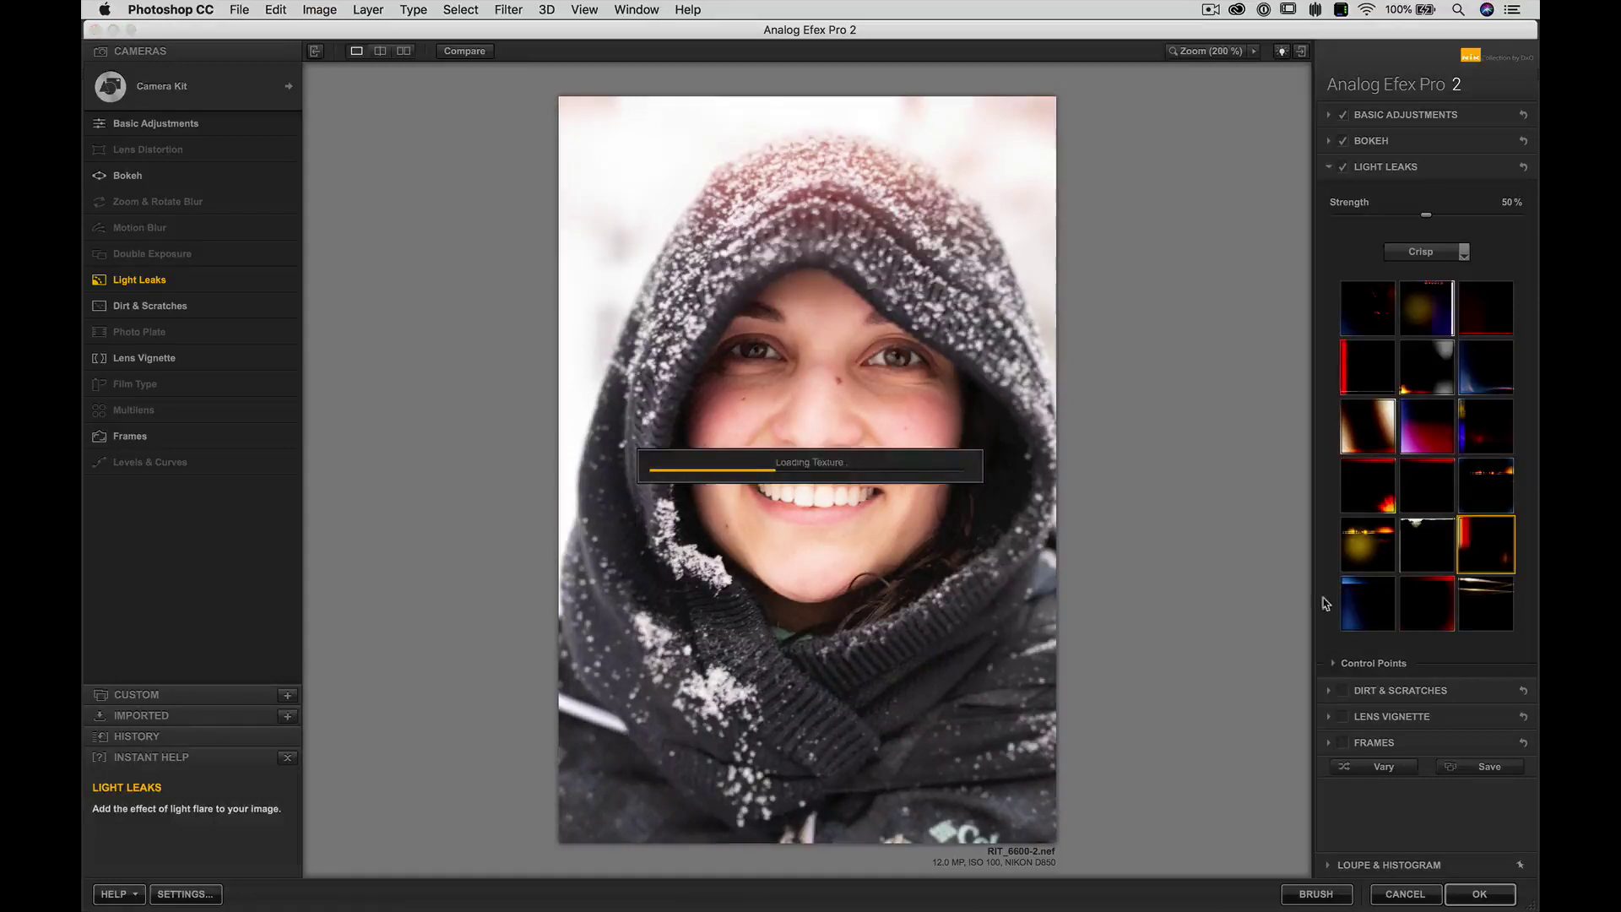
pyautogui.moveTo(933, 657); pyautogui.dragTo(903, 515)
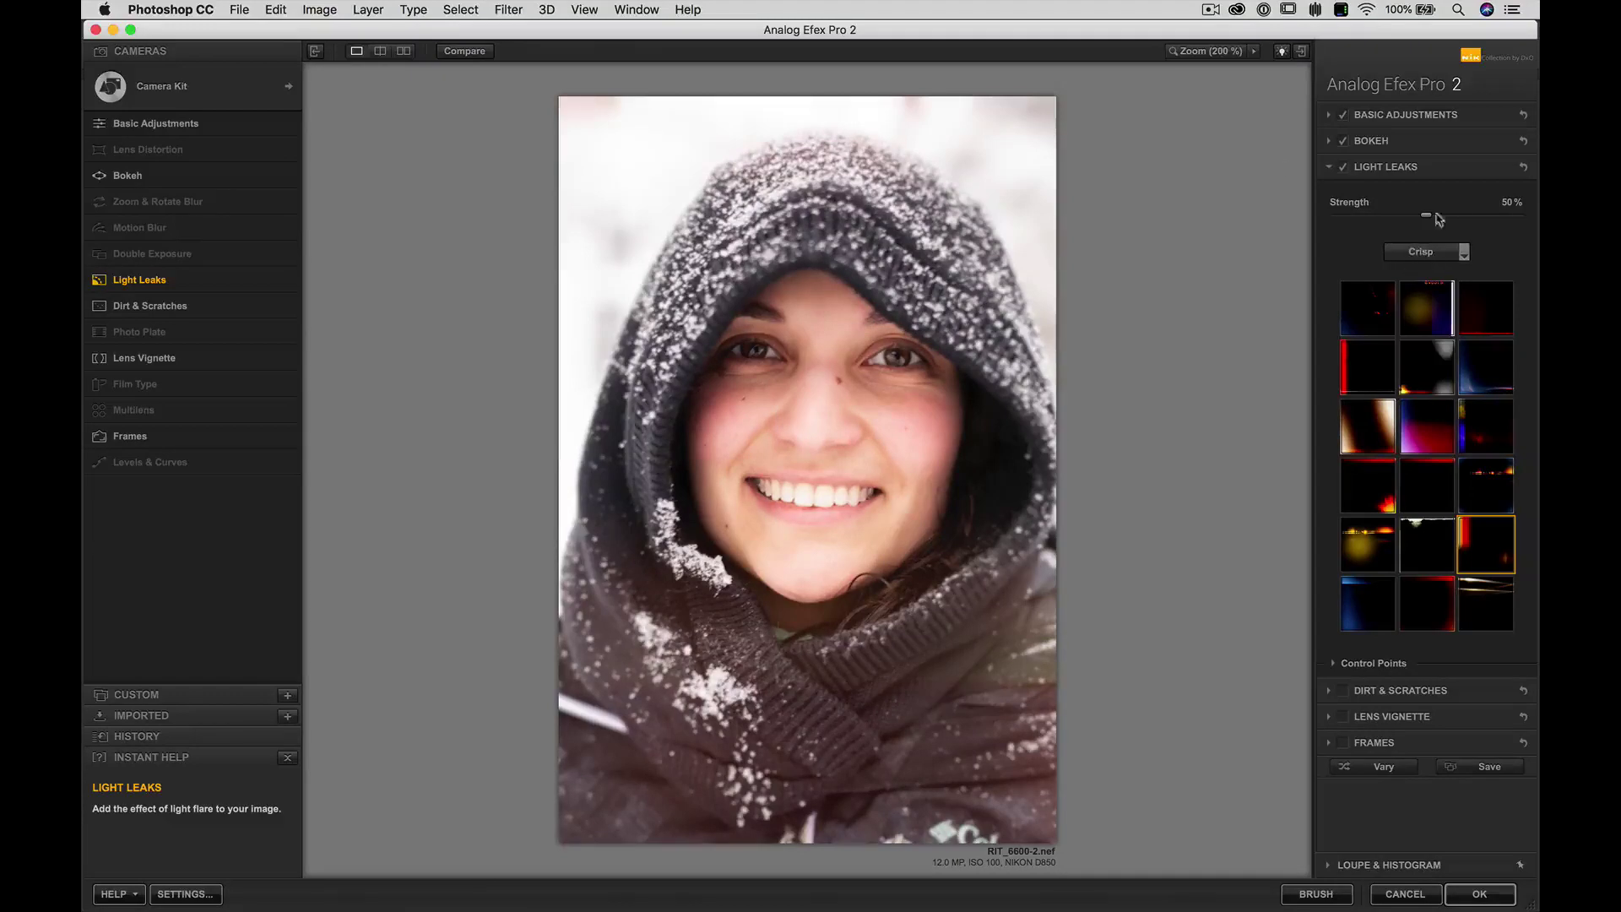
pyautogui.moveTo(1443, 212)
pyautogui.mouseDown()
pyautogui.moveTo(1490, 217)
pyautogui.moveTo(1416, 230)
pyautogui.mouseUp()
# Open Dirt & Scratches, change the category to Scratches, try the looping scratch texture, and apply the third, fine-grained texture.
pyautogui.click(1364, 691)
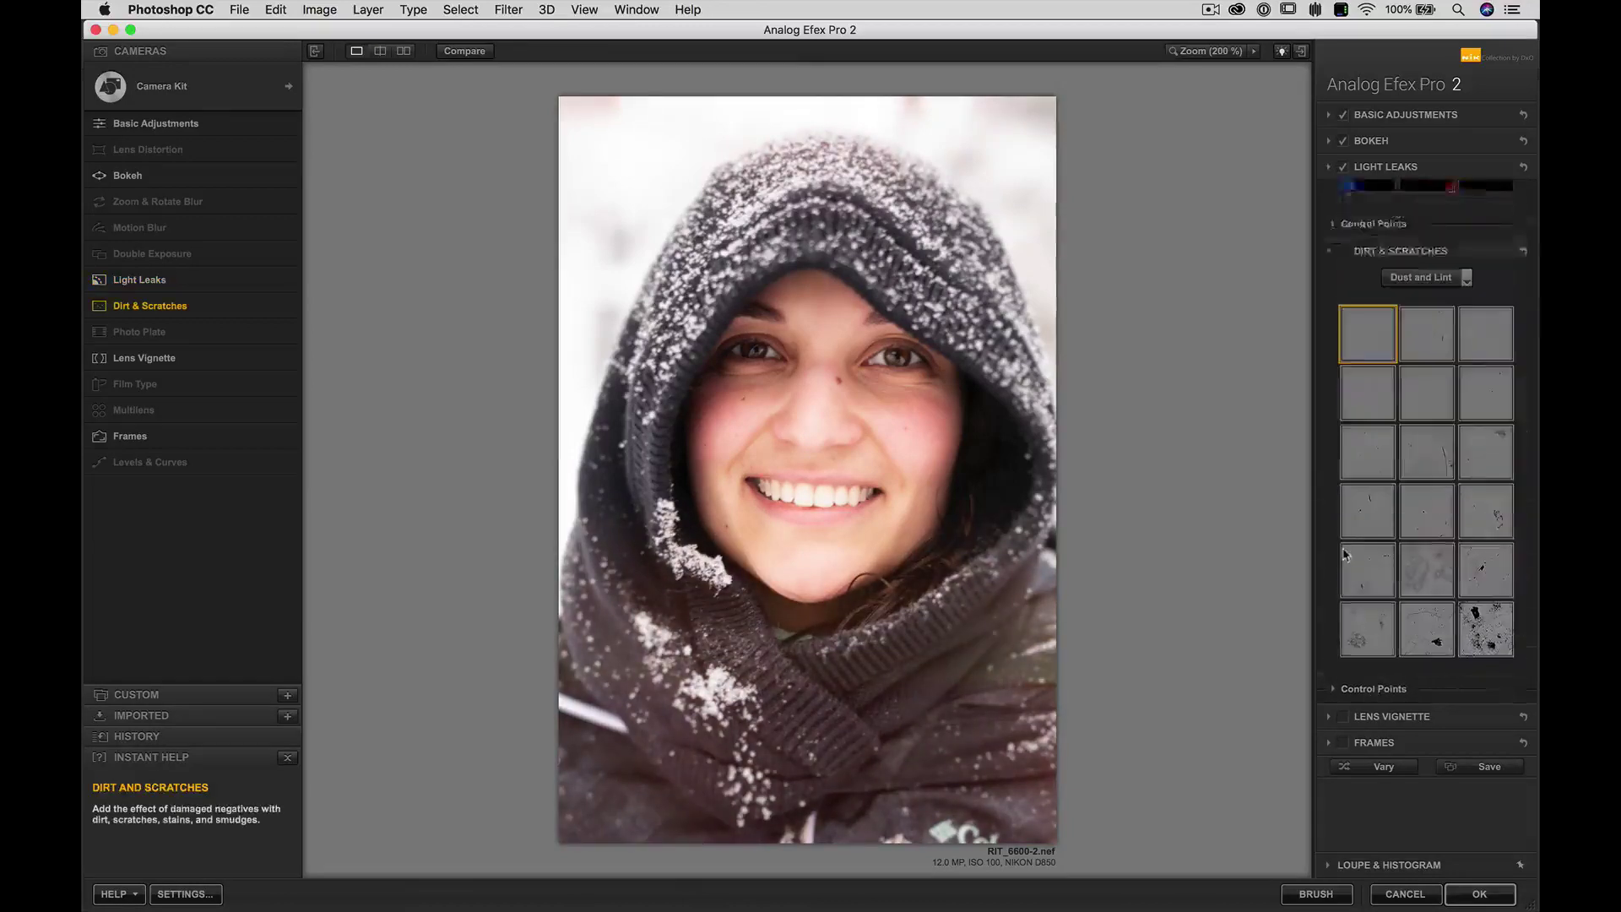
pyautogui.click(1413, 286)
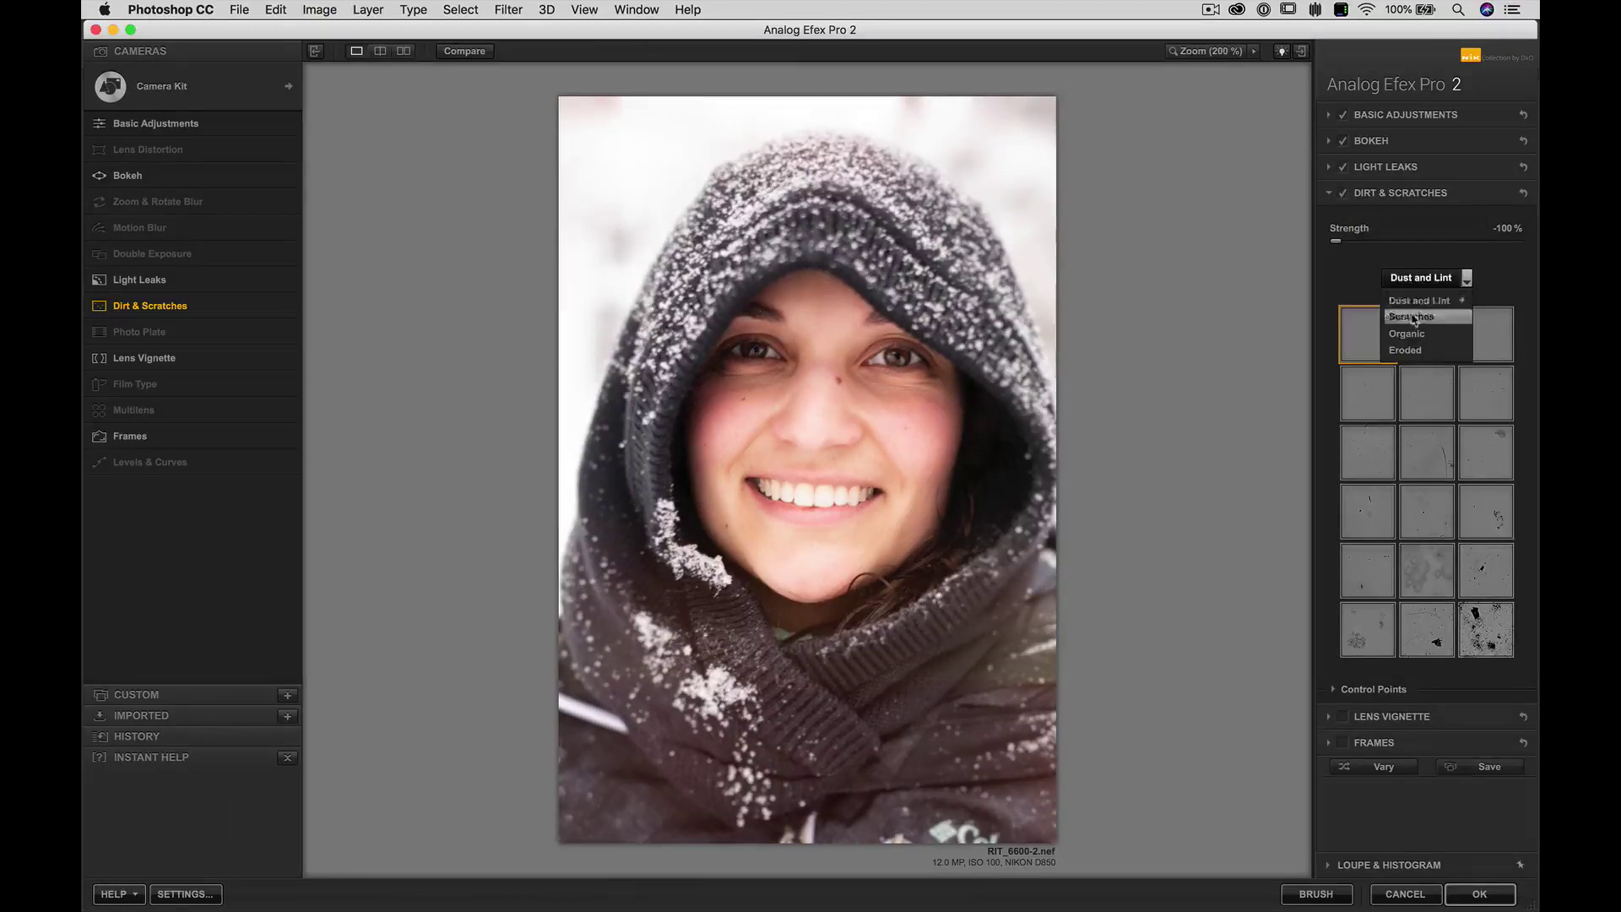
pyautogui.click(1415, 312)
pyautogui.click(1366, 404)
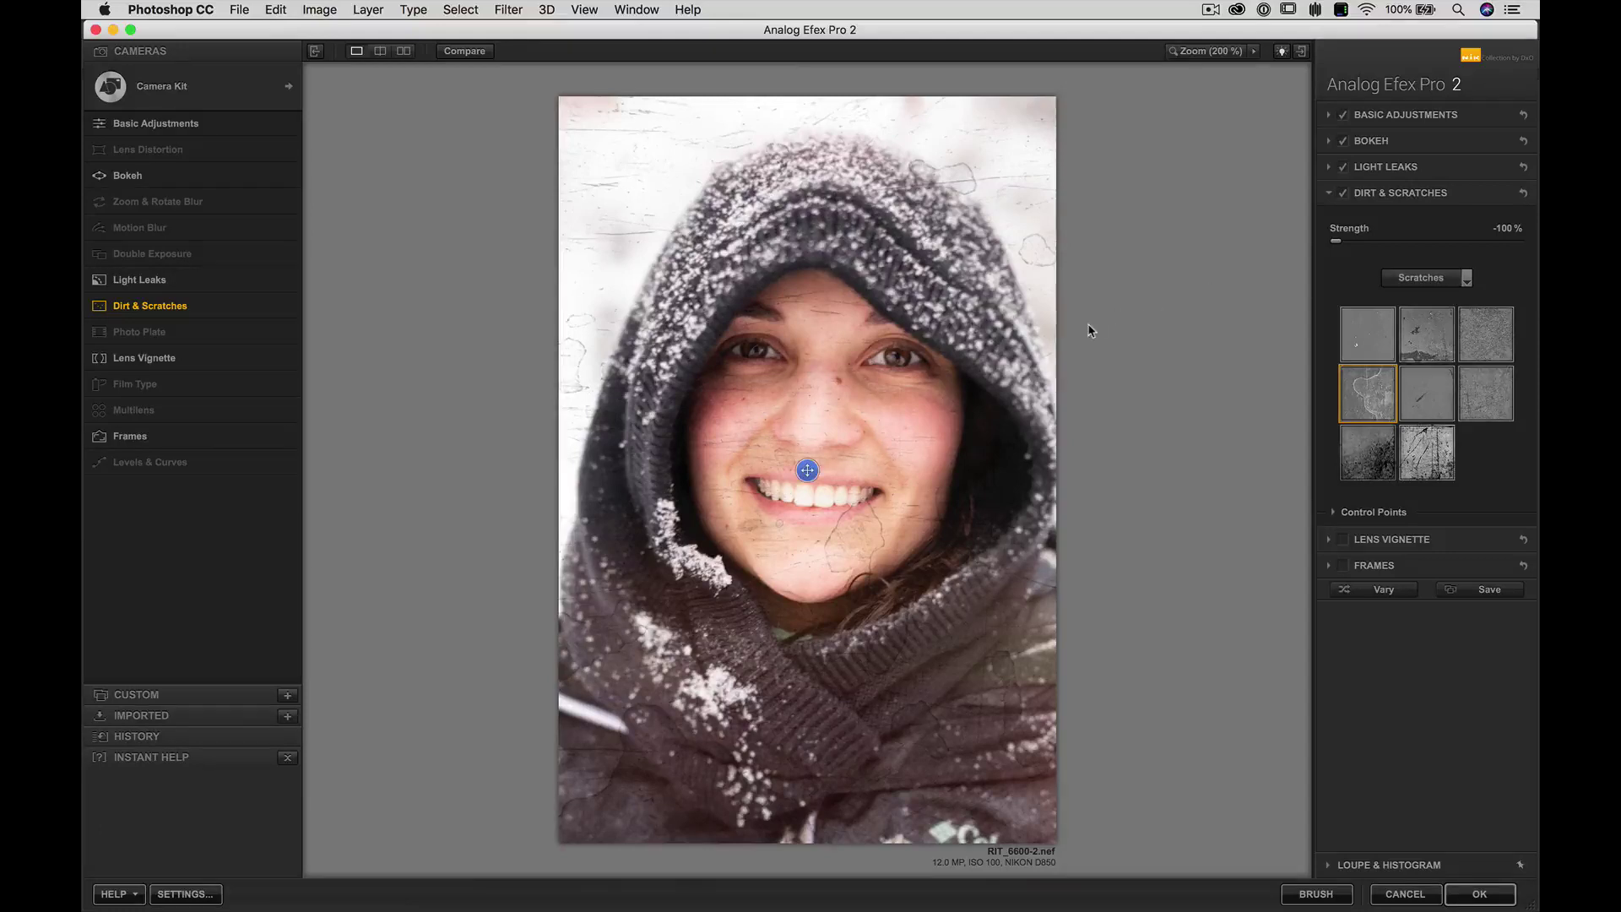
pyautogui.click(1458, 341)
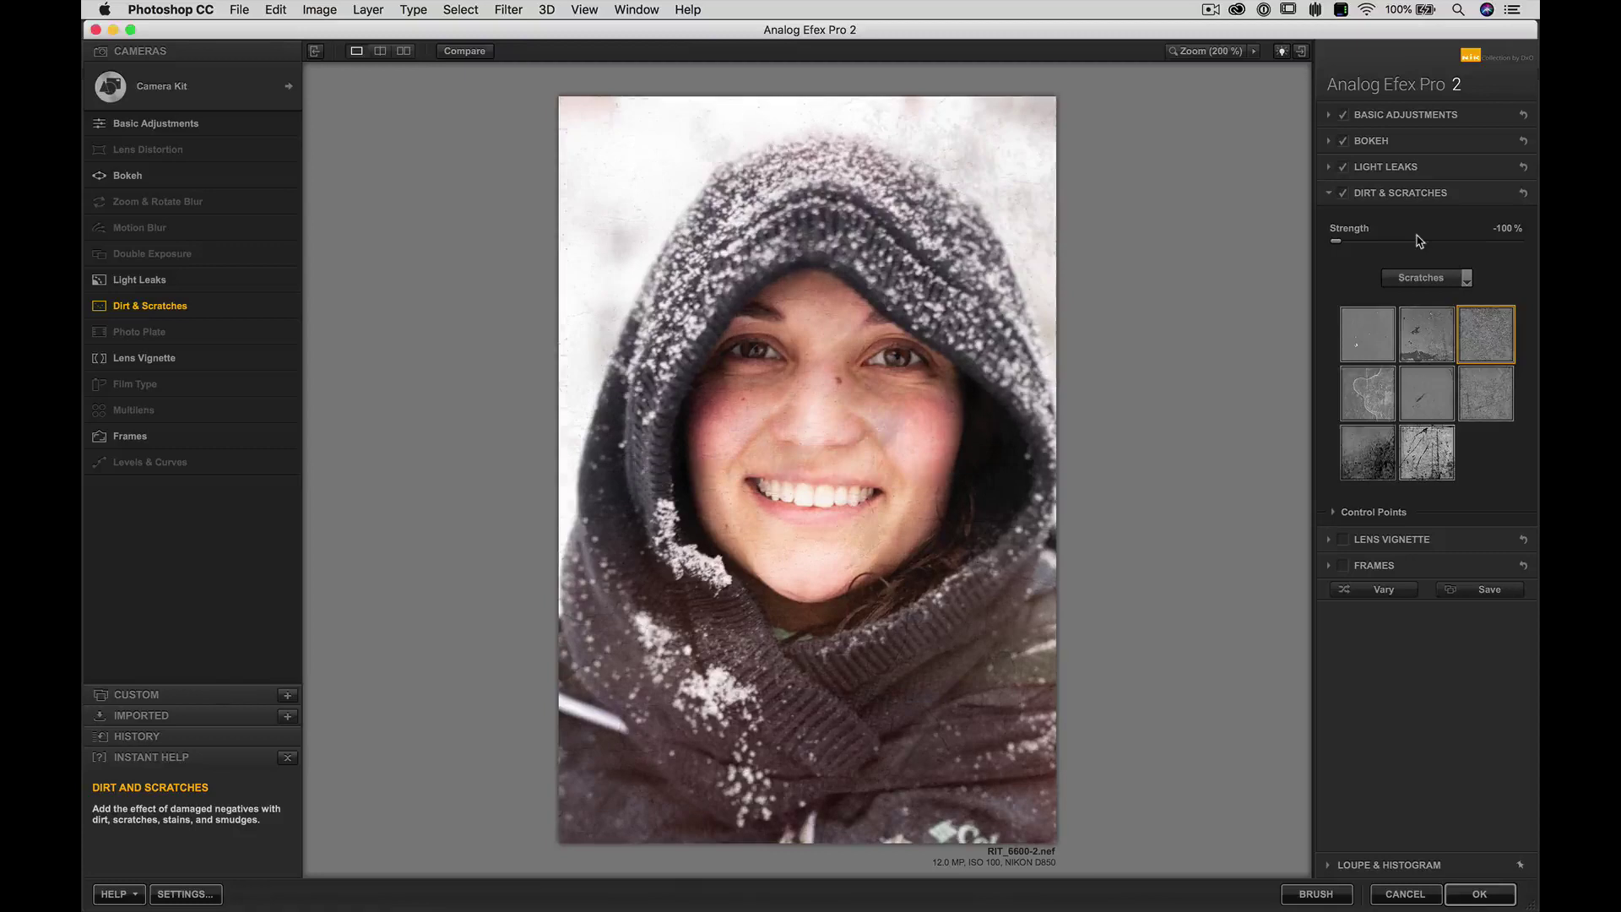
# Set the strength of the scratch texture to 20%.
pyautogui.click(1454, 242)
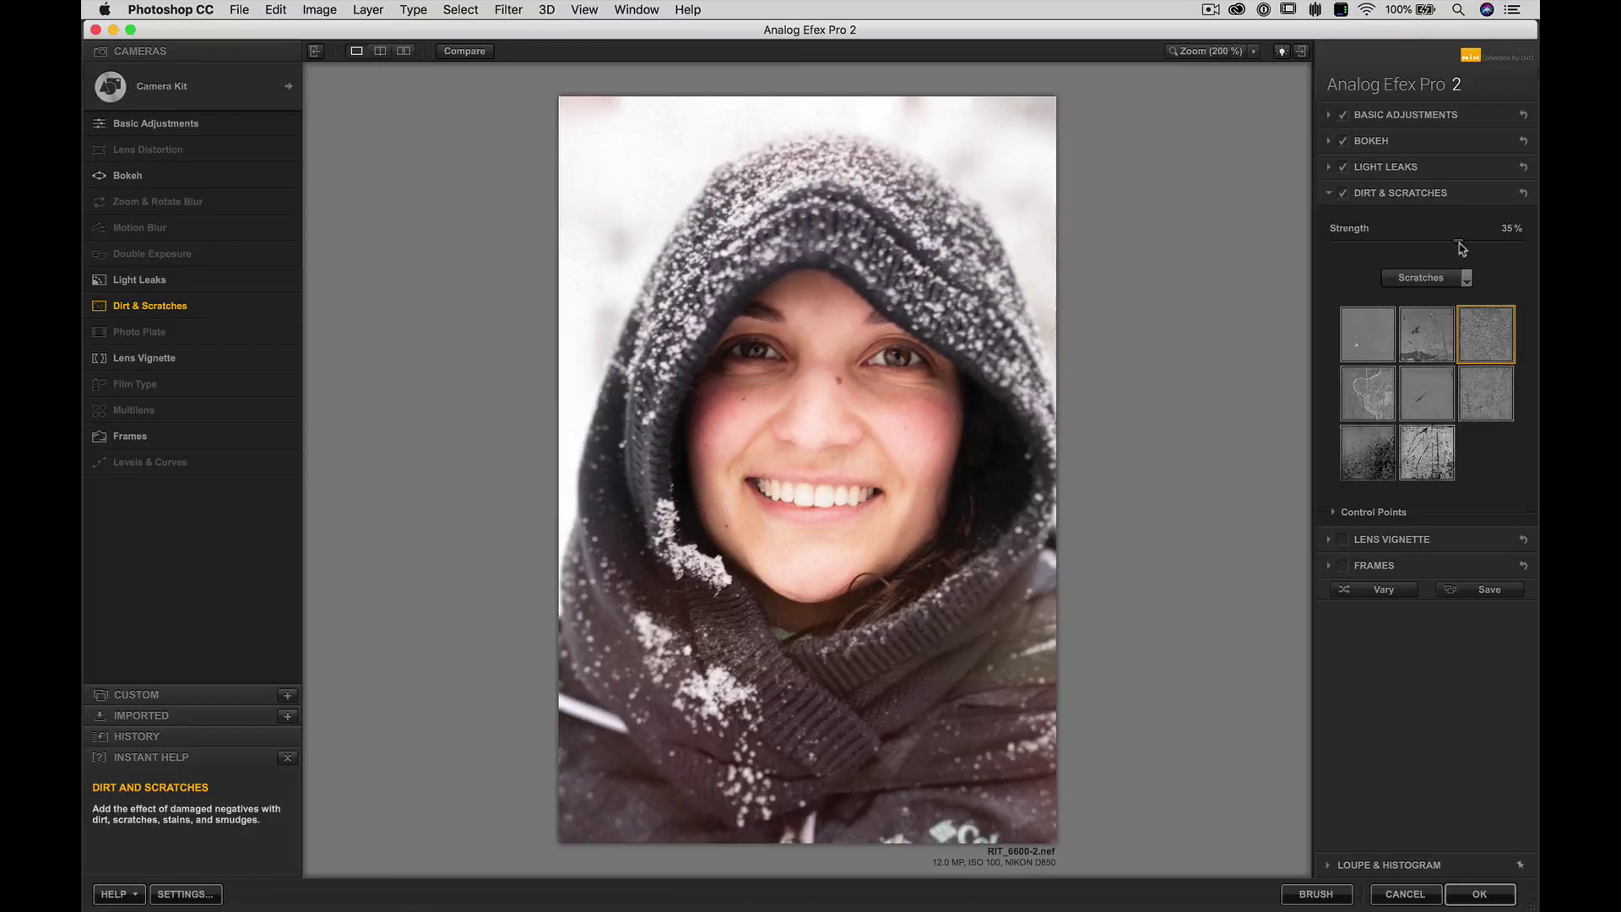
pyautogui.moveTo(1460, 244)
pyautogui.mouseDown()
pyautogui.moveTo(1537, 244)
pyautogui.moveTo(1462, 248)
pyautogui.mouseUp()
pyautogui.moveTo(1450, 245); pyautogui.dragTo(1448, 245)
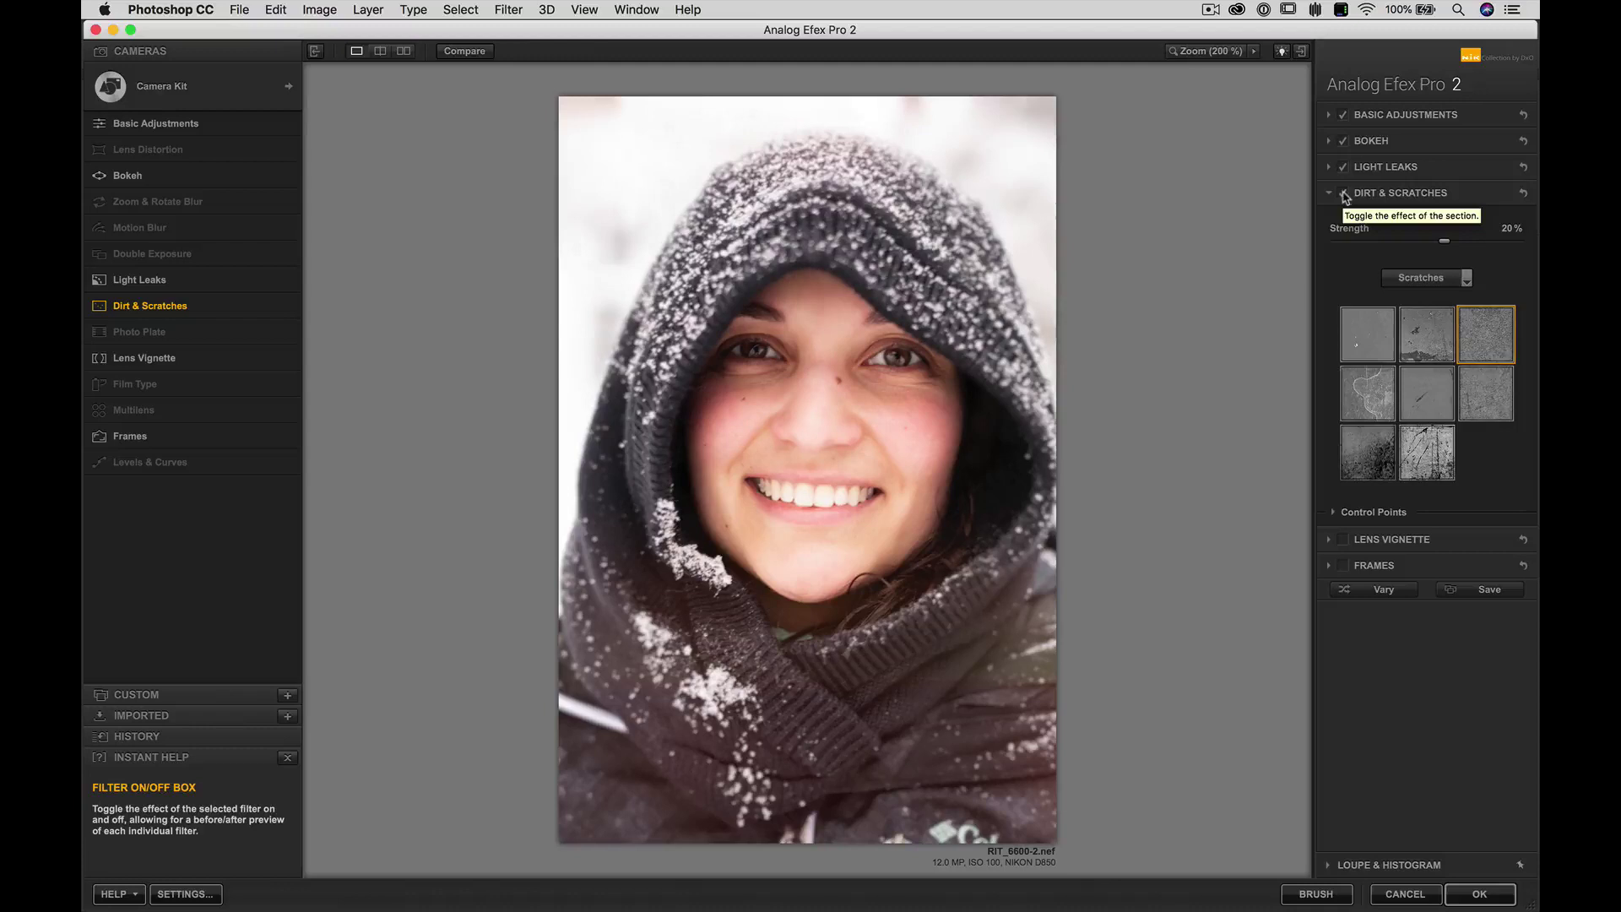
# Switch on Lens Vignette, make it fully rectangular, nudge its centre on the face, and set a light Amount of 7%.
pyautogui.click(1360, 538)
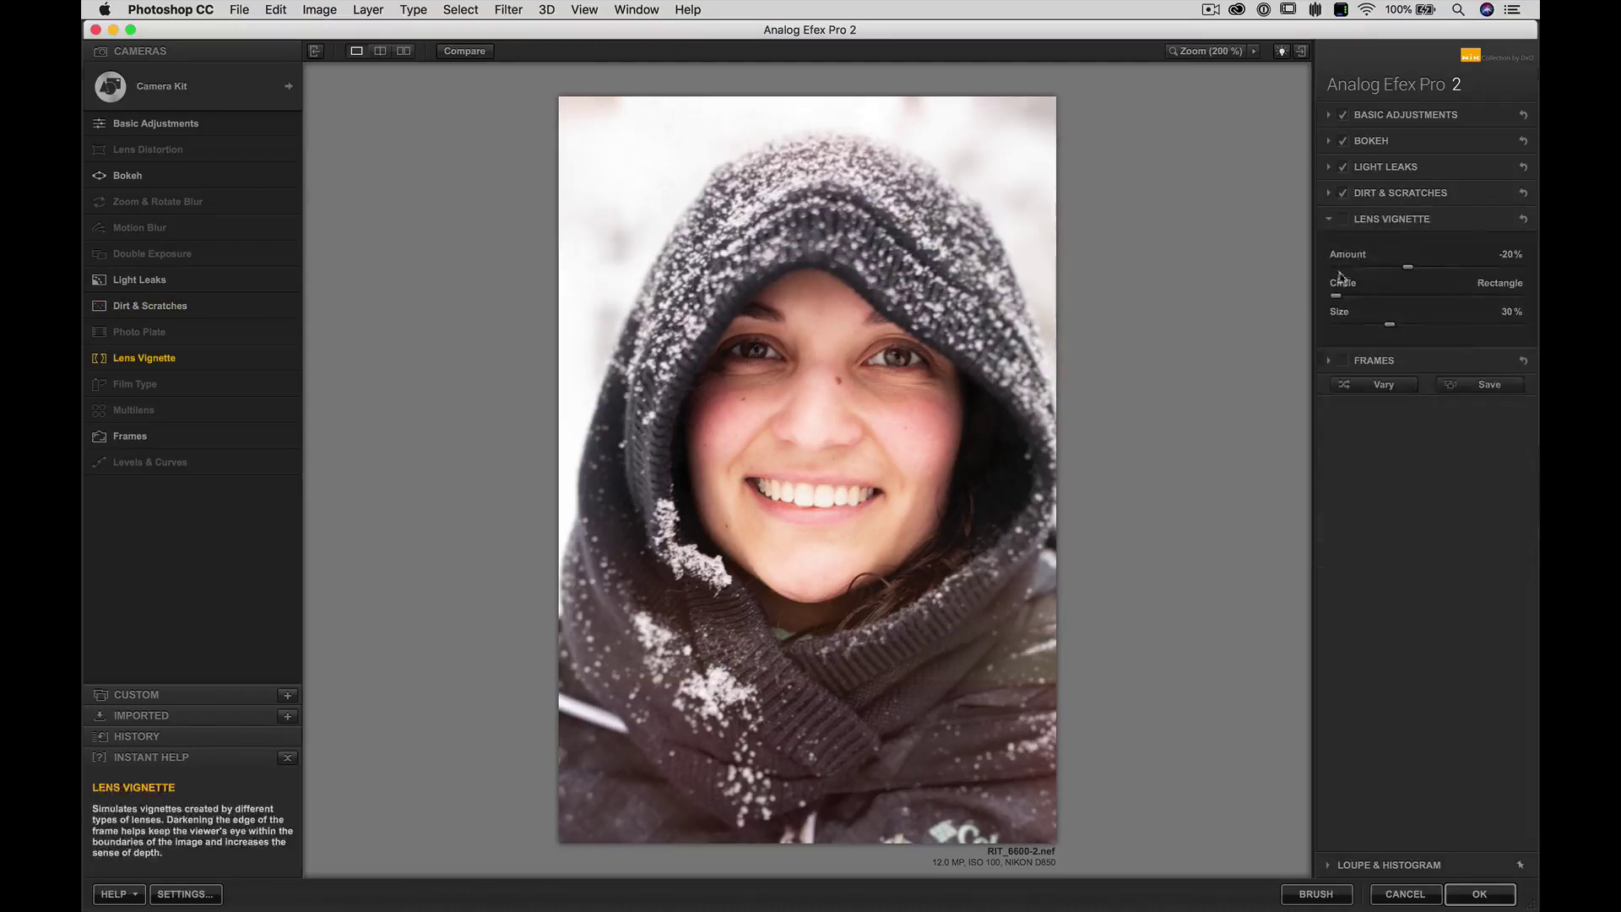
pyautogui.click(1343, 219)
pyautogui.moveTo(1418, 269); pyautogui.dragTo(1456, 267)
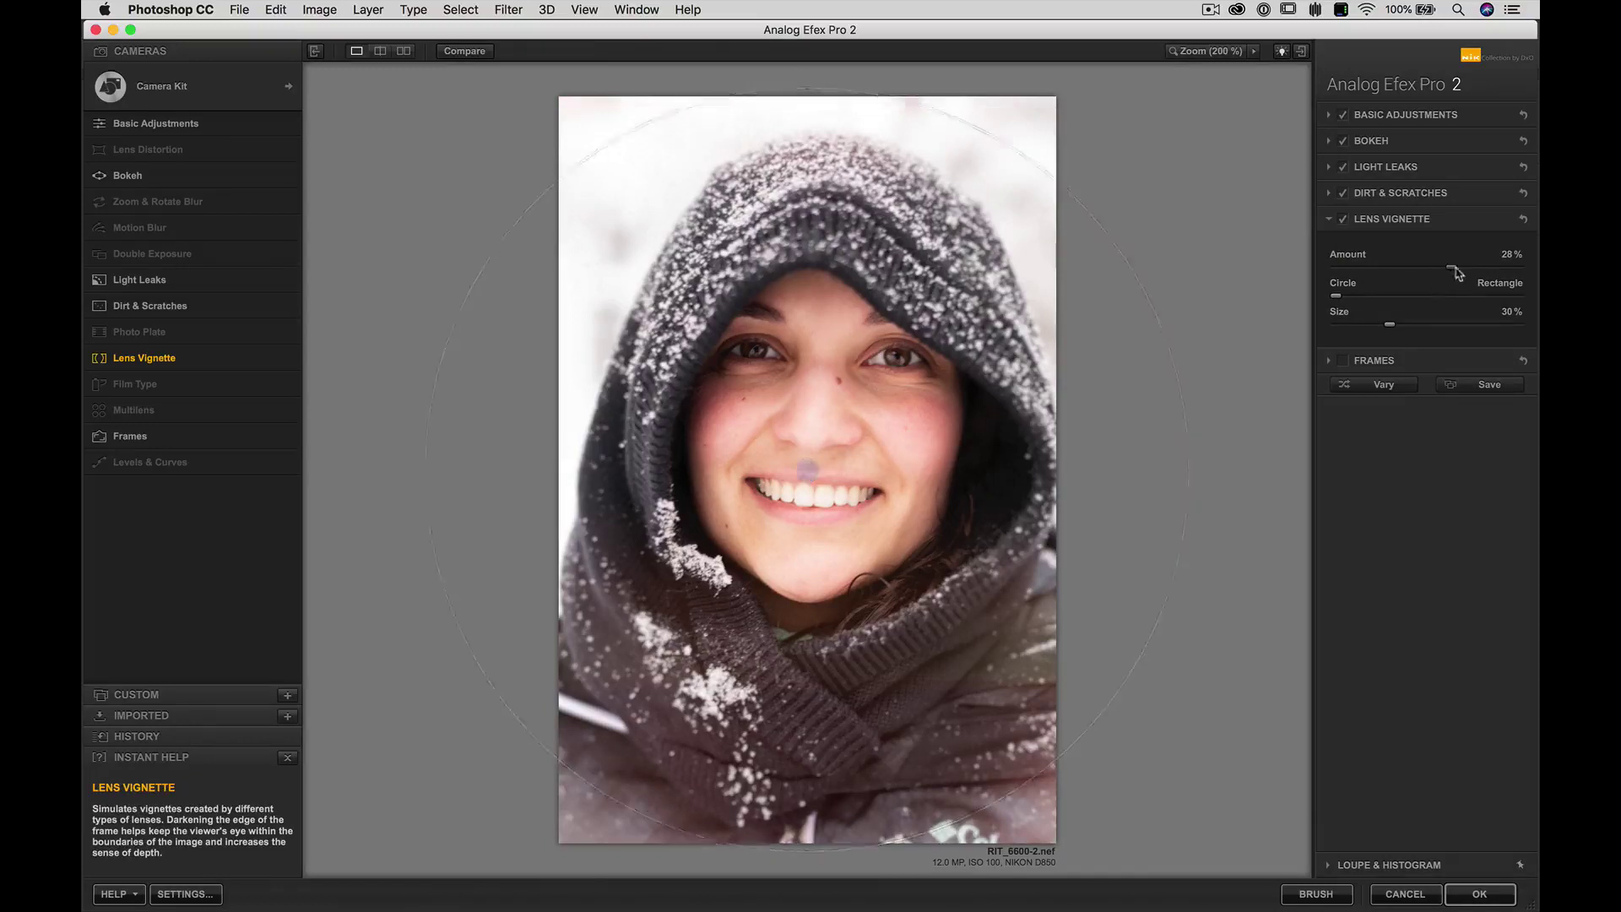
pyautogui.moveTo(1508, 302); pyautogui.dragTo(1537, 301)
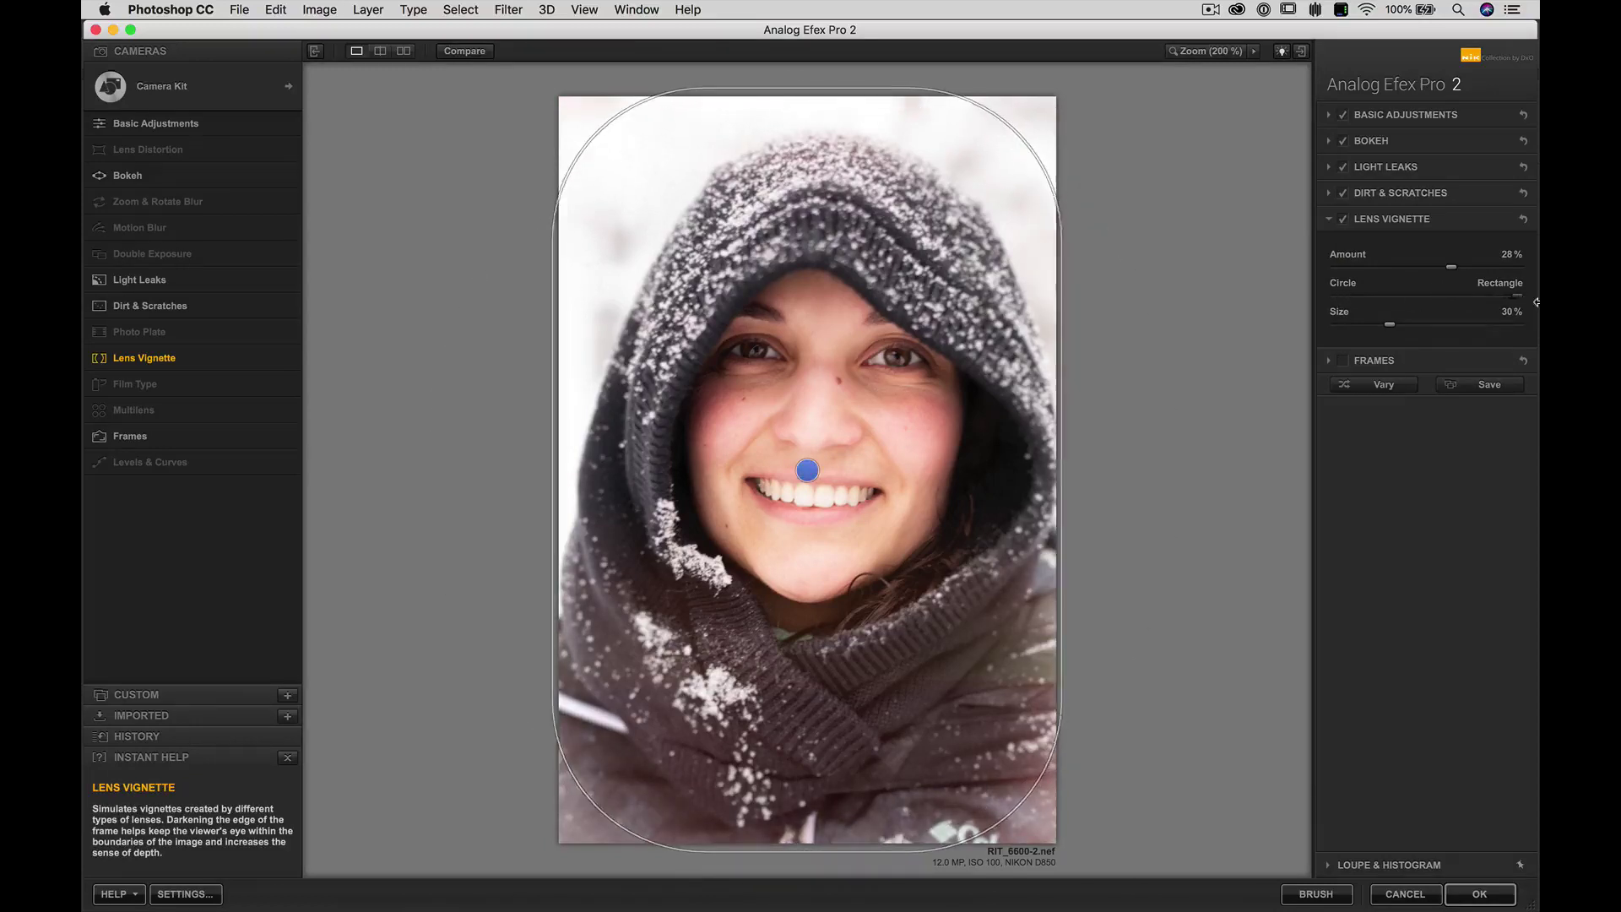
pyautogui.moveTo(808, 470); pyautogui.dragTo(818, 467)
pyautogui.click(1464, 277)
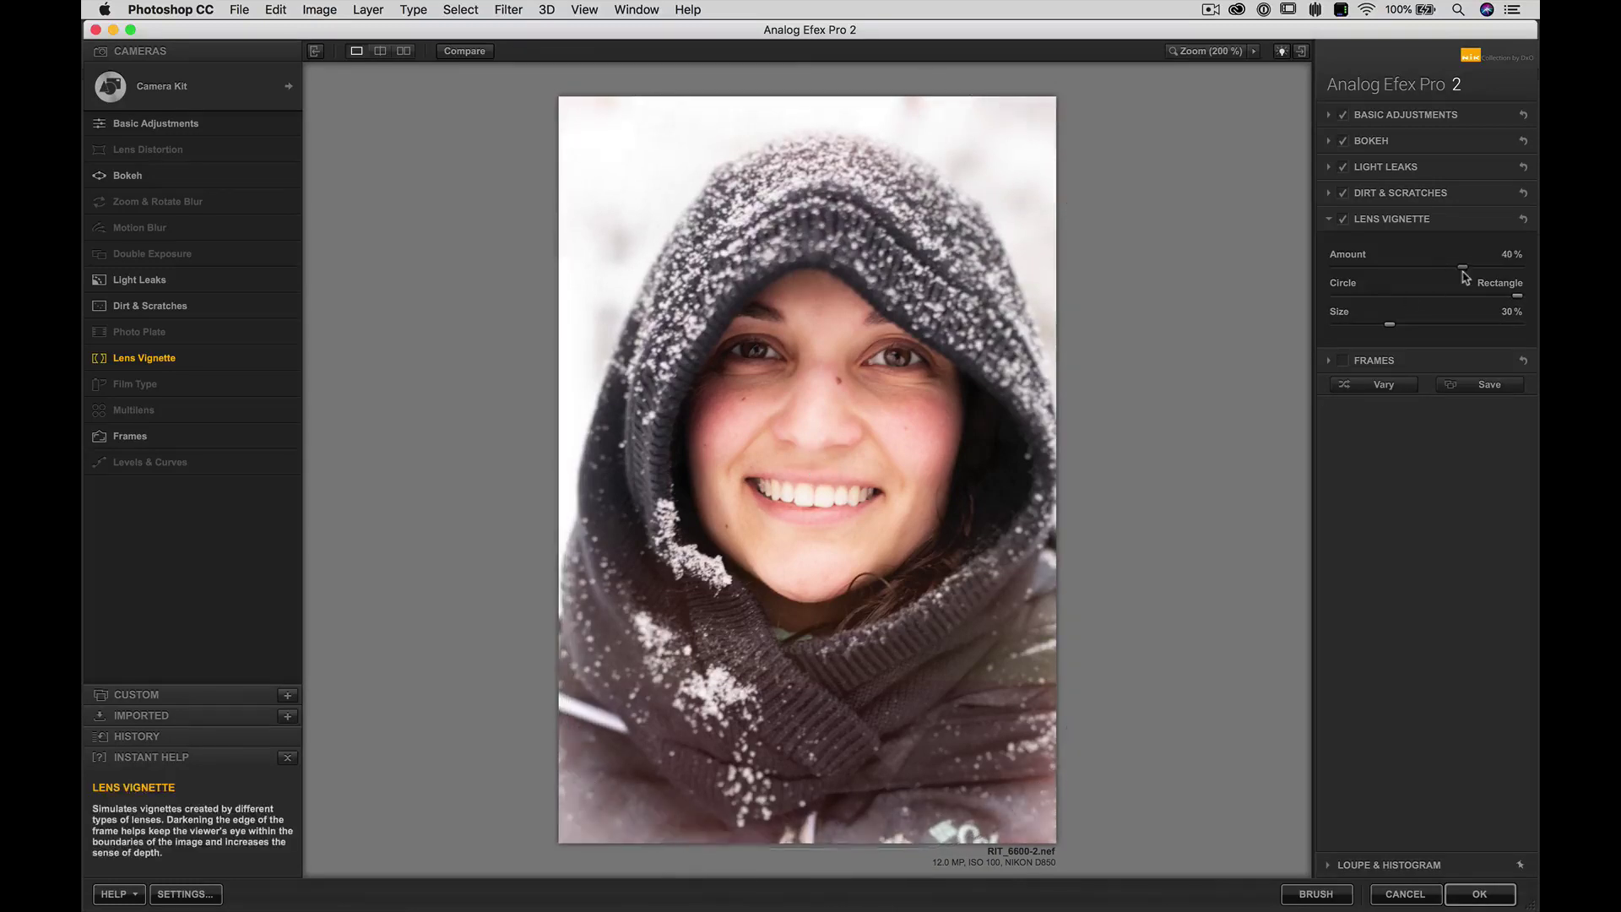
pyautogui.moveTo(1464, 272)
pyautogui.mouseDown()
pyautogui.moveTo(1536, 273)
pyautogui.moveTo(1337, 272)
pyautogui.moveTo(1455, 279)
pyautogui.moveTo(1432, 279)
pyautogui.mouseUp()
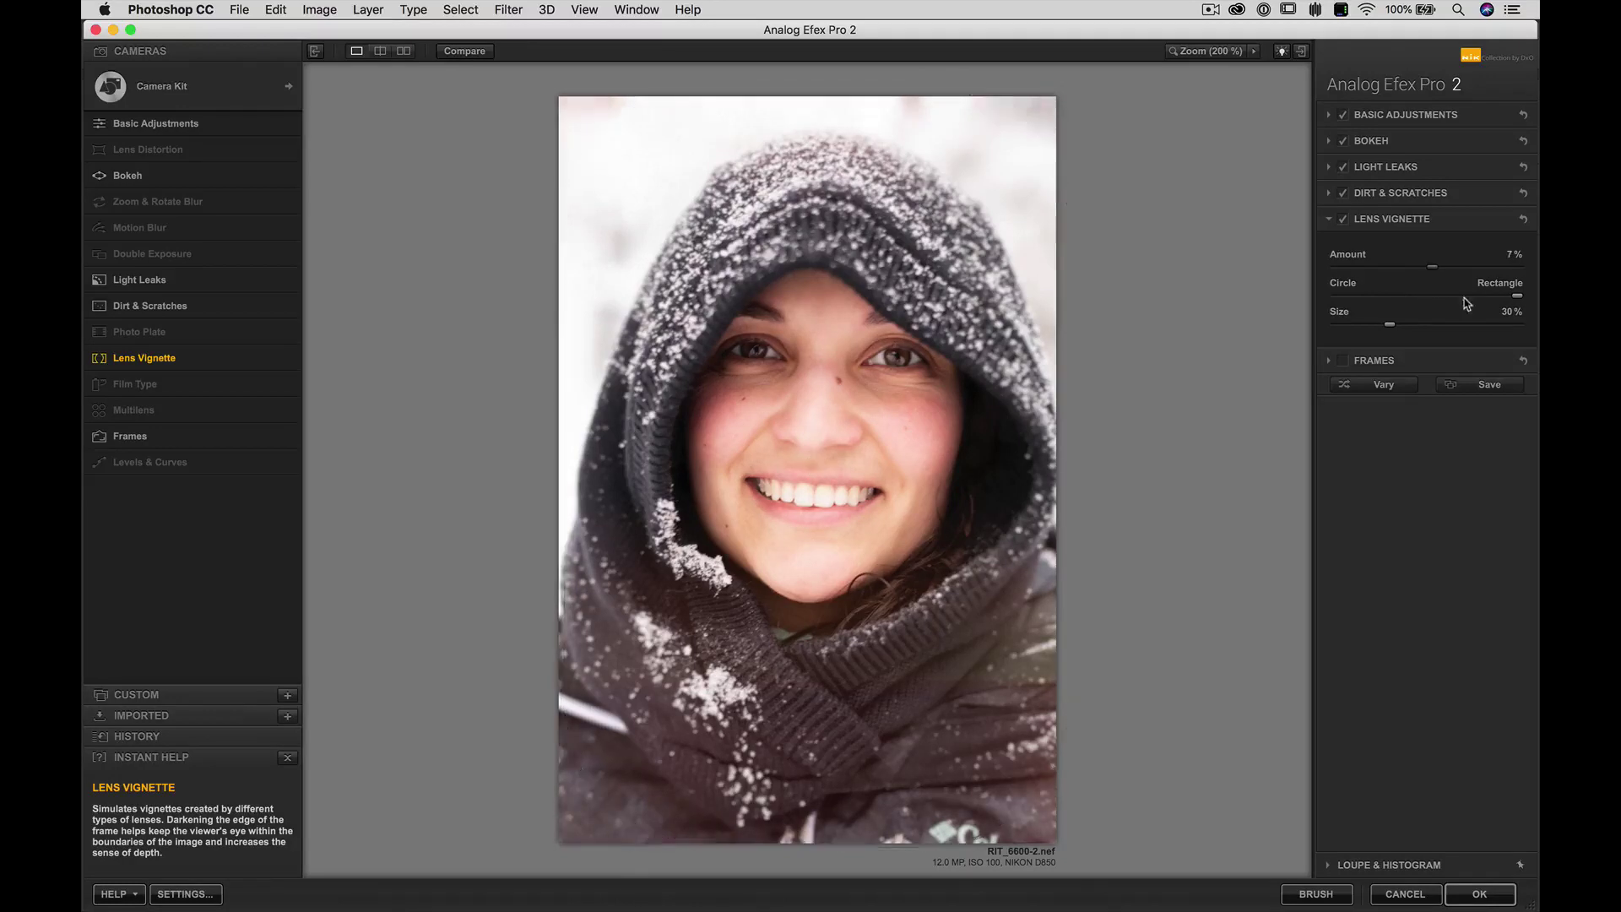
# Switch on Frames, change the category to Lightbox, try the greenish first frame, and apply the soft grey frame below it.
pyautogui.click(1366, 361)
pyautogui.click(1368, 362)
pyautogui.click(1424, 332)
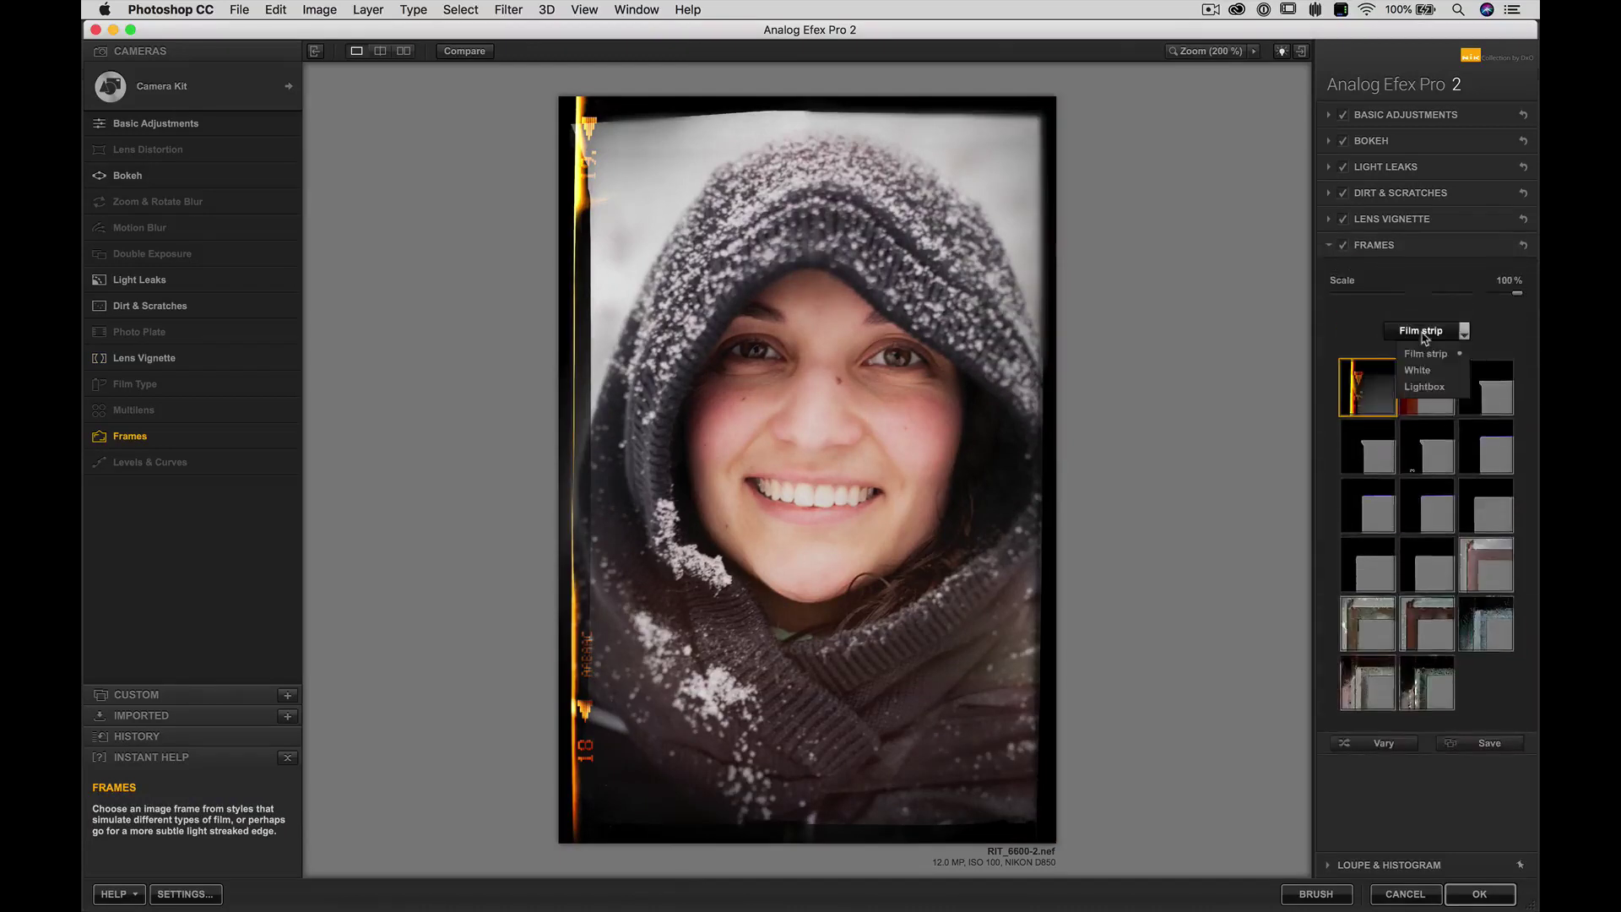
pyautogui.click(1424, 388)
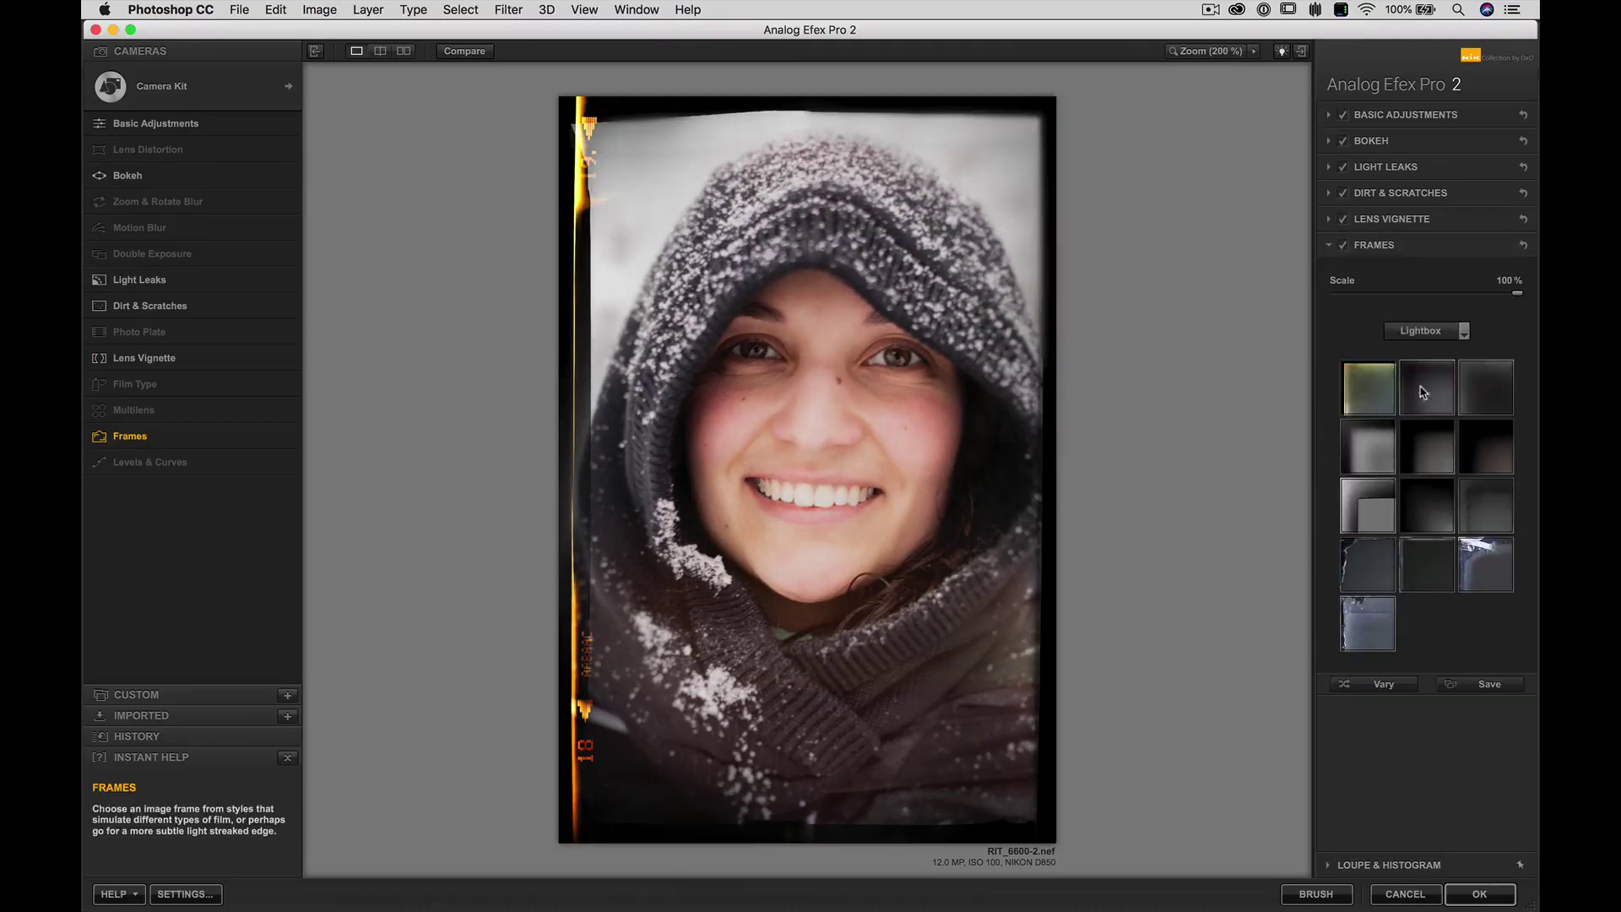
pyautogui.click(1366, 394)
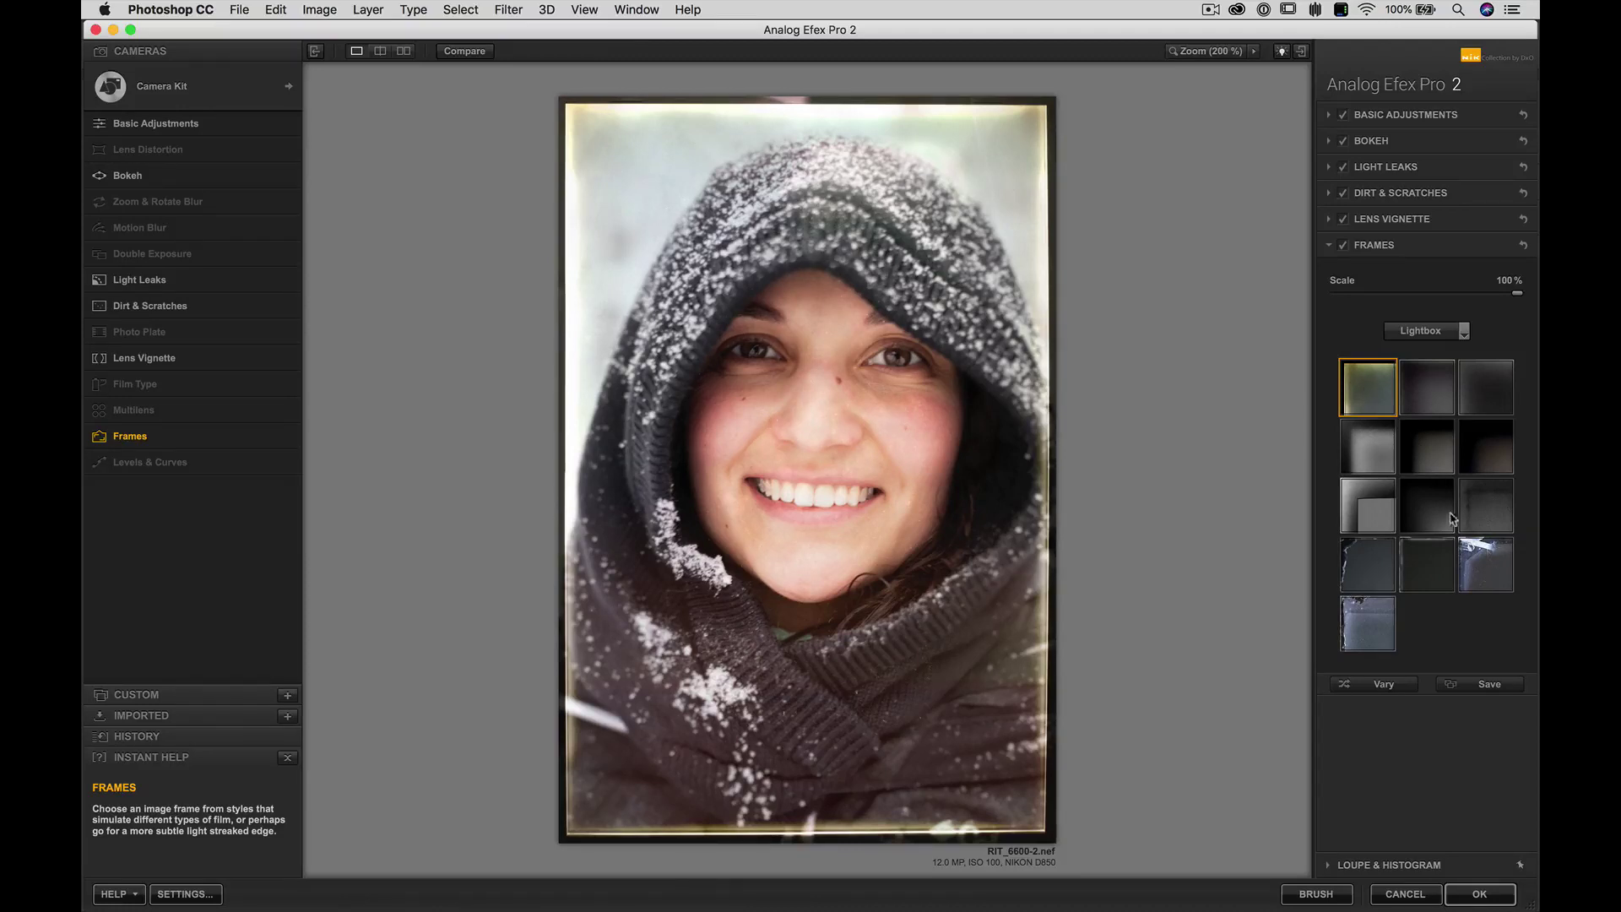
pyautogui.click(1381, 462)
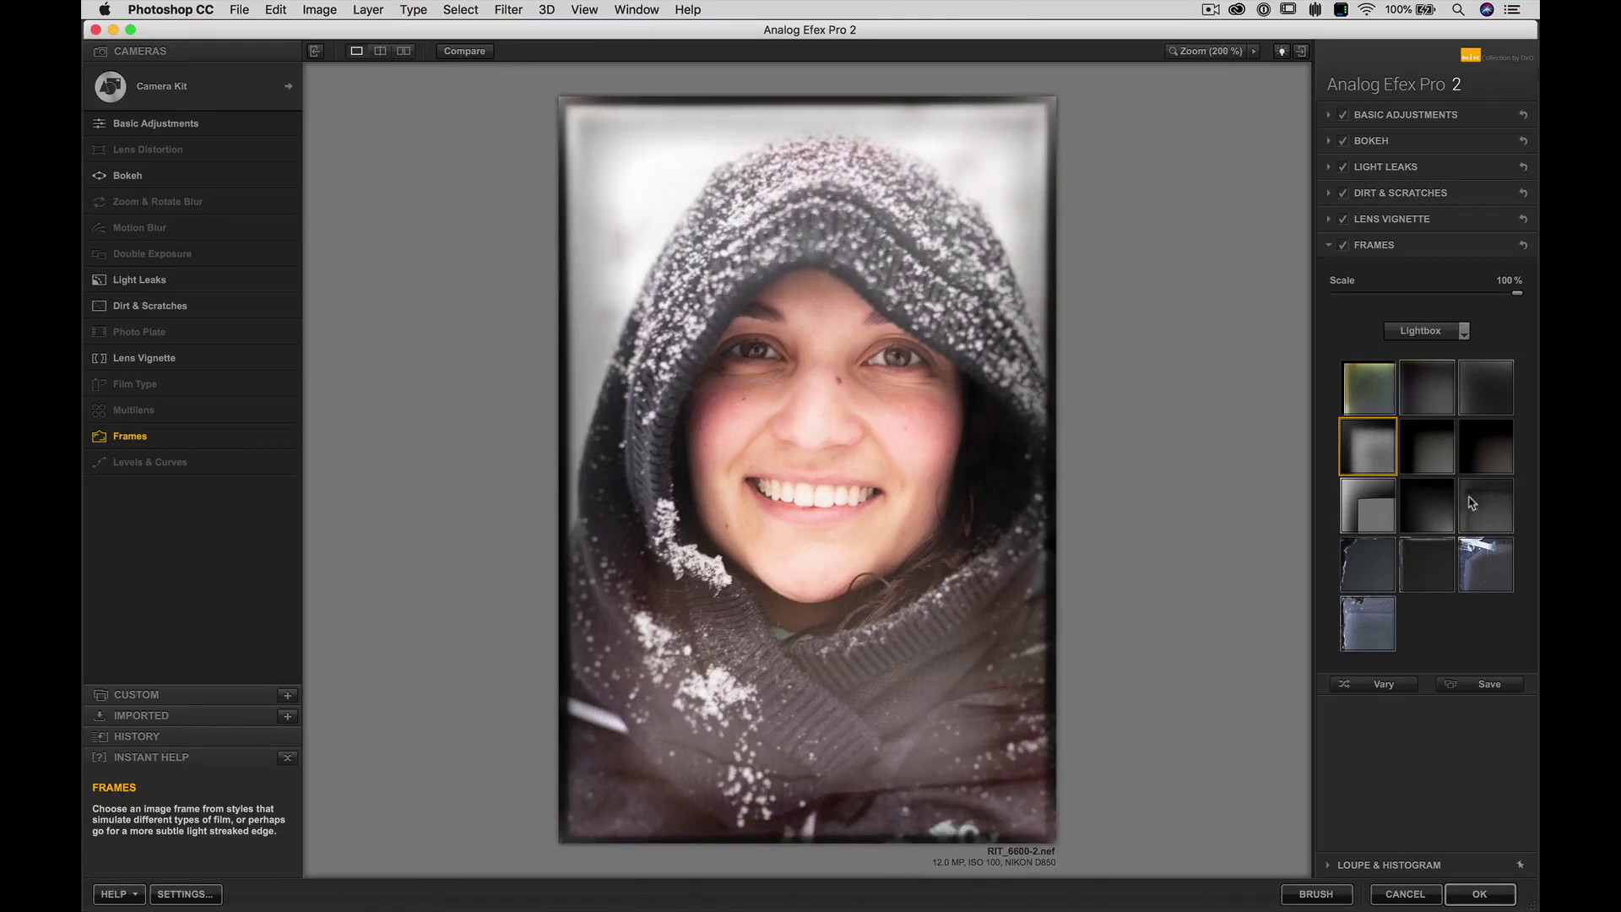
# Try the greenish first Lightbox frame once more, and return to the soft grey frame below it.
pyautogui.click(1377, 390)
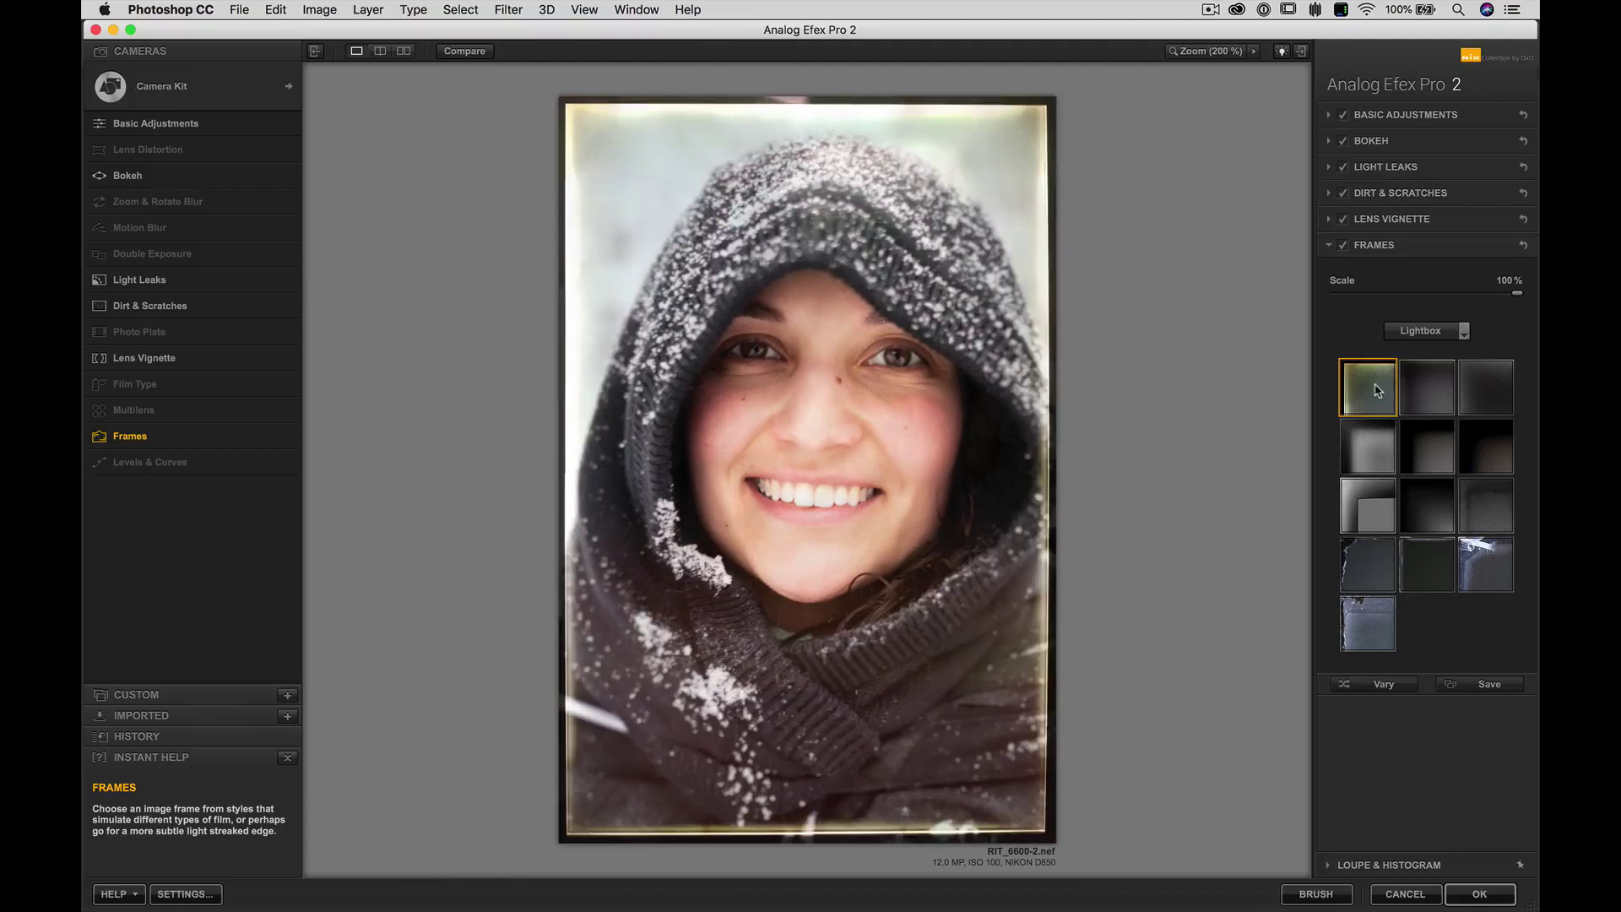
pyautogui.click(1375, 456)
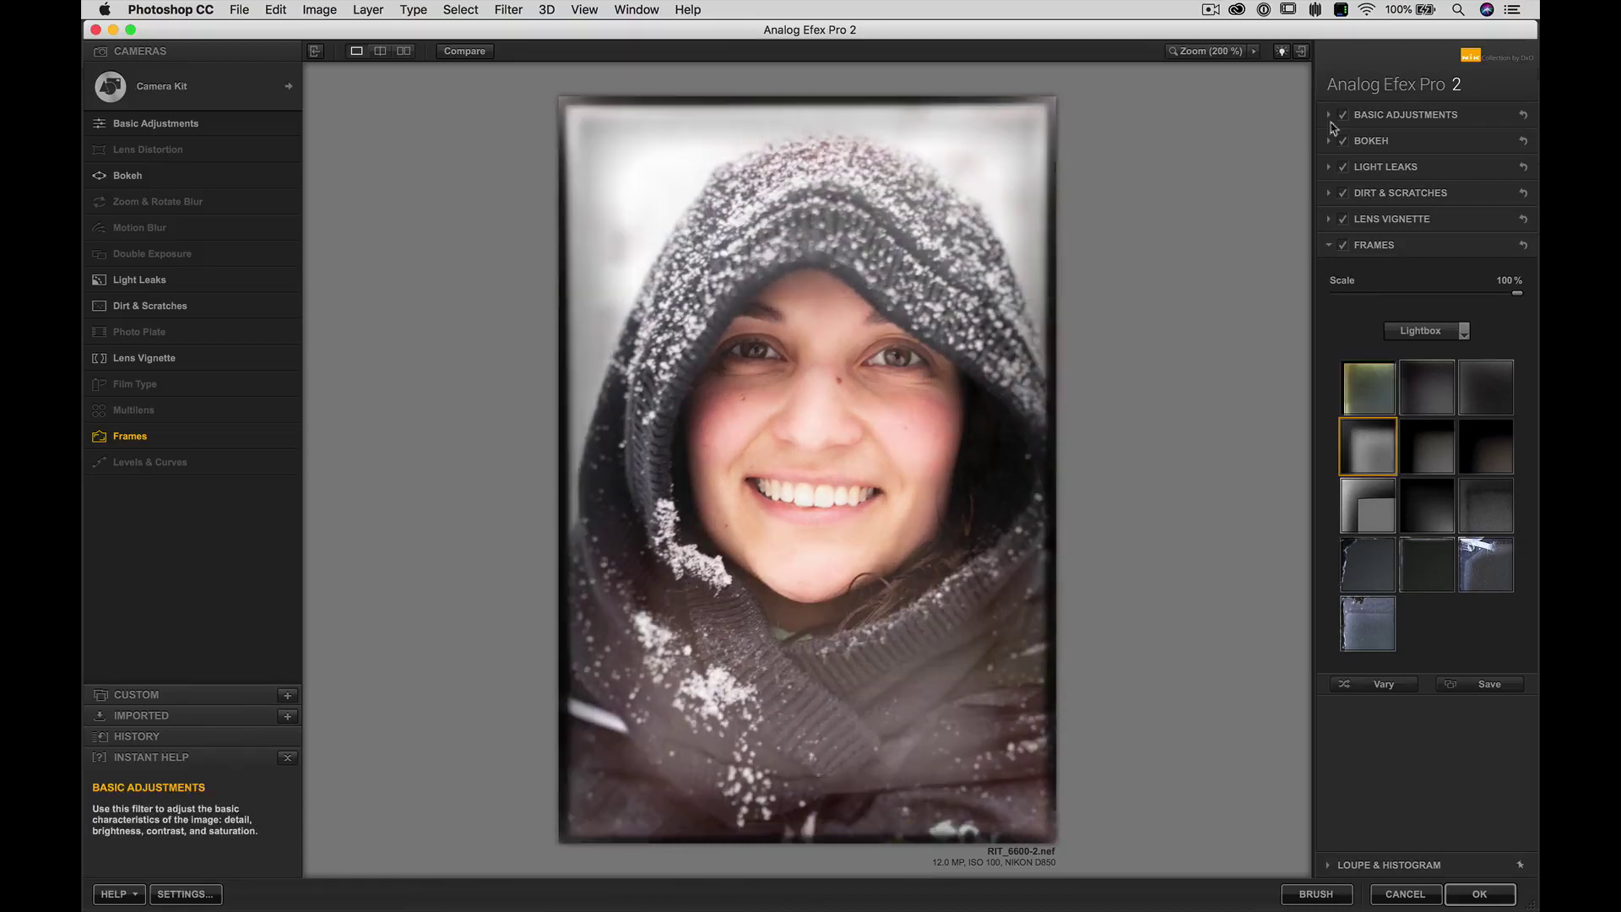
# Open the Basic Adjustments settings and raise the portrait's Contrast to 10%.
pyautogui.click(1389, 120)
pyautogui.moveTo(1426, 220)
pyautogui.mouseDown()
pyautogui.moveTo(1460, 225)
pyautogui.moveTo(1439, 226)
pyautogui.mouseUp()
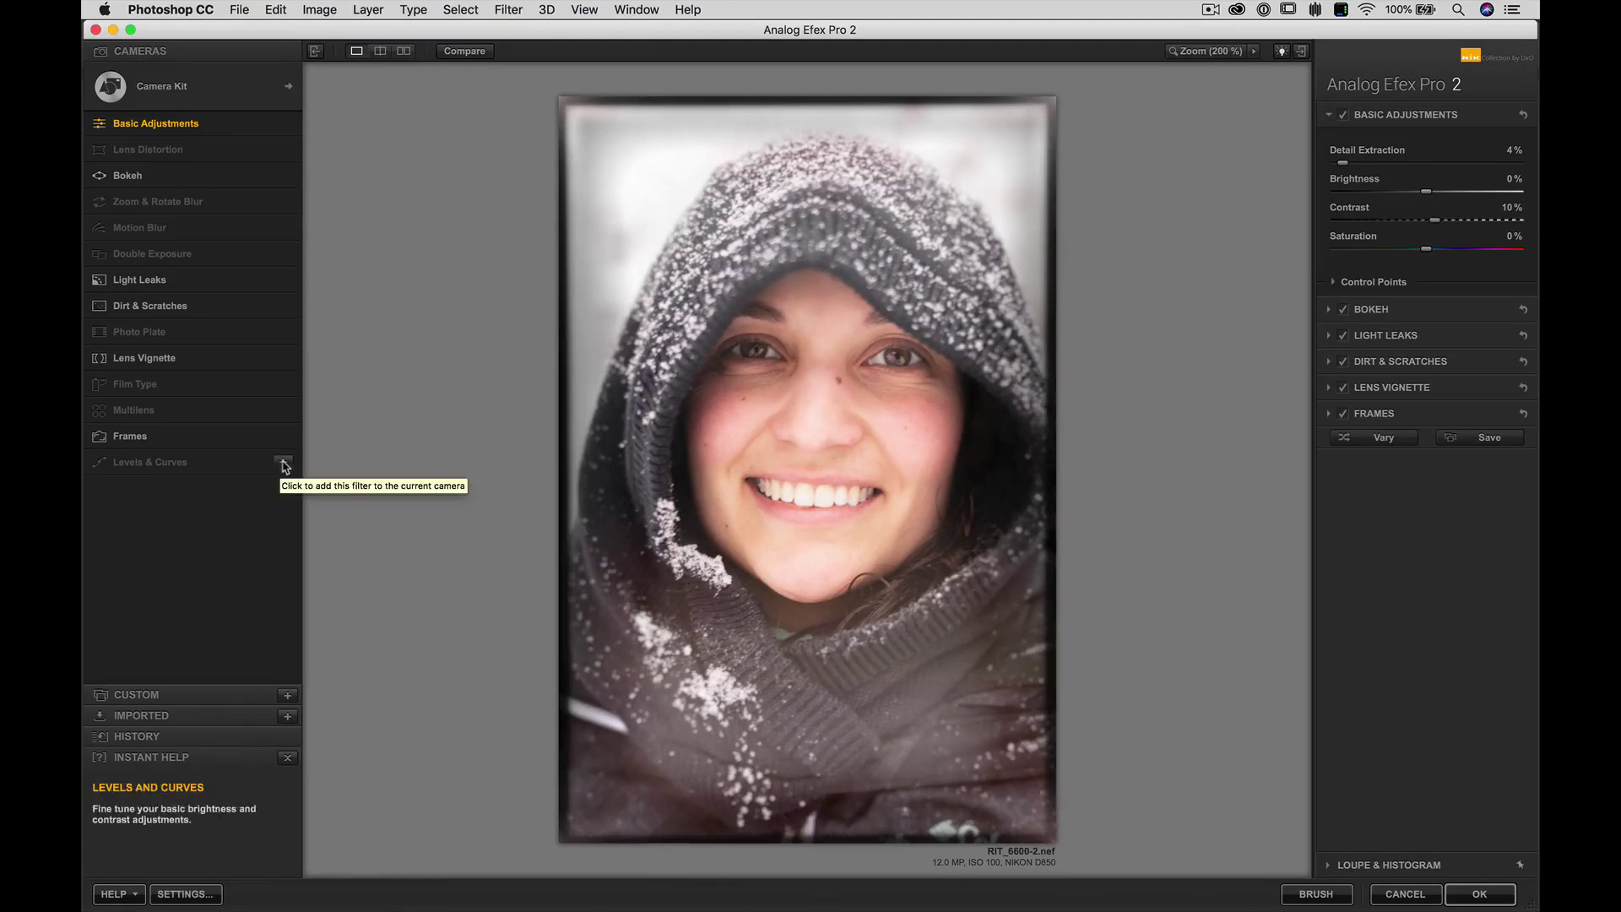
# Add the Levels & Curves filter and shape its RGB curve with a shadow point, a highlight point and a slightly lifted midtone point.
pyautogui.click(283, 464)
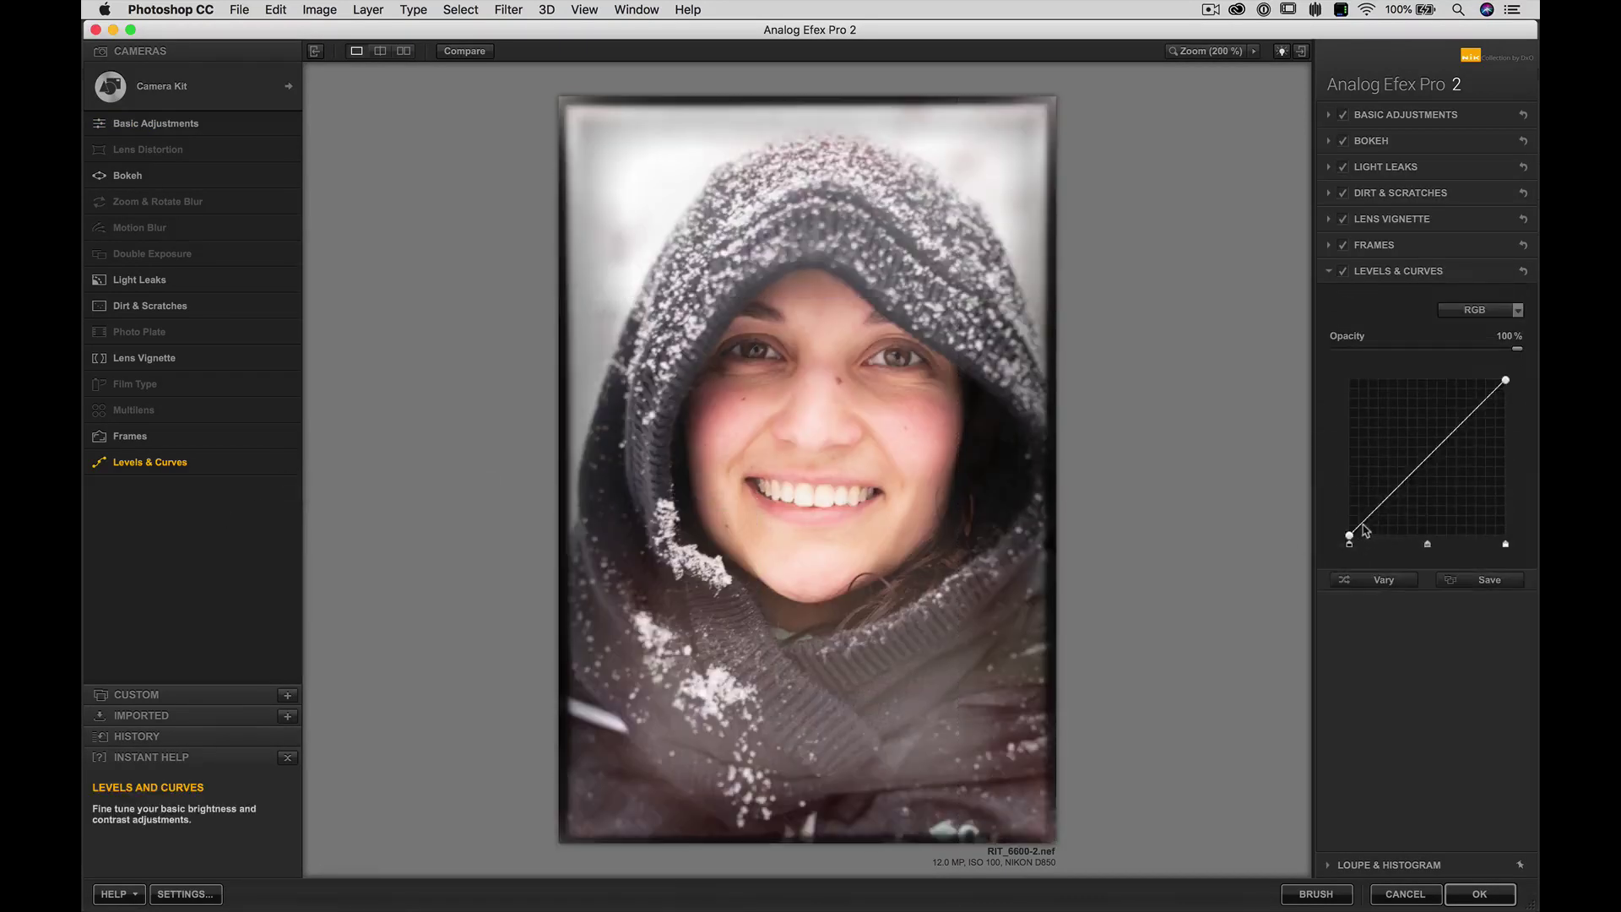
pyautogui.click(1371, 520)
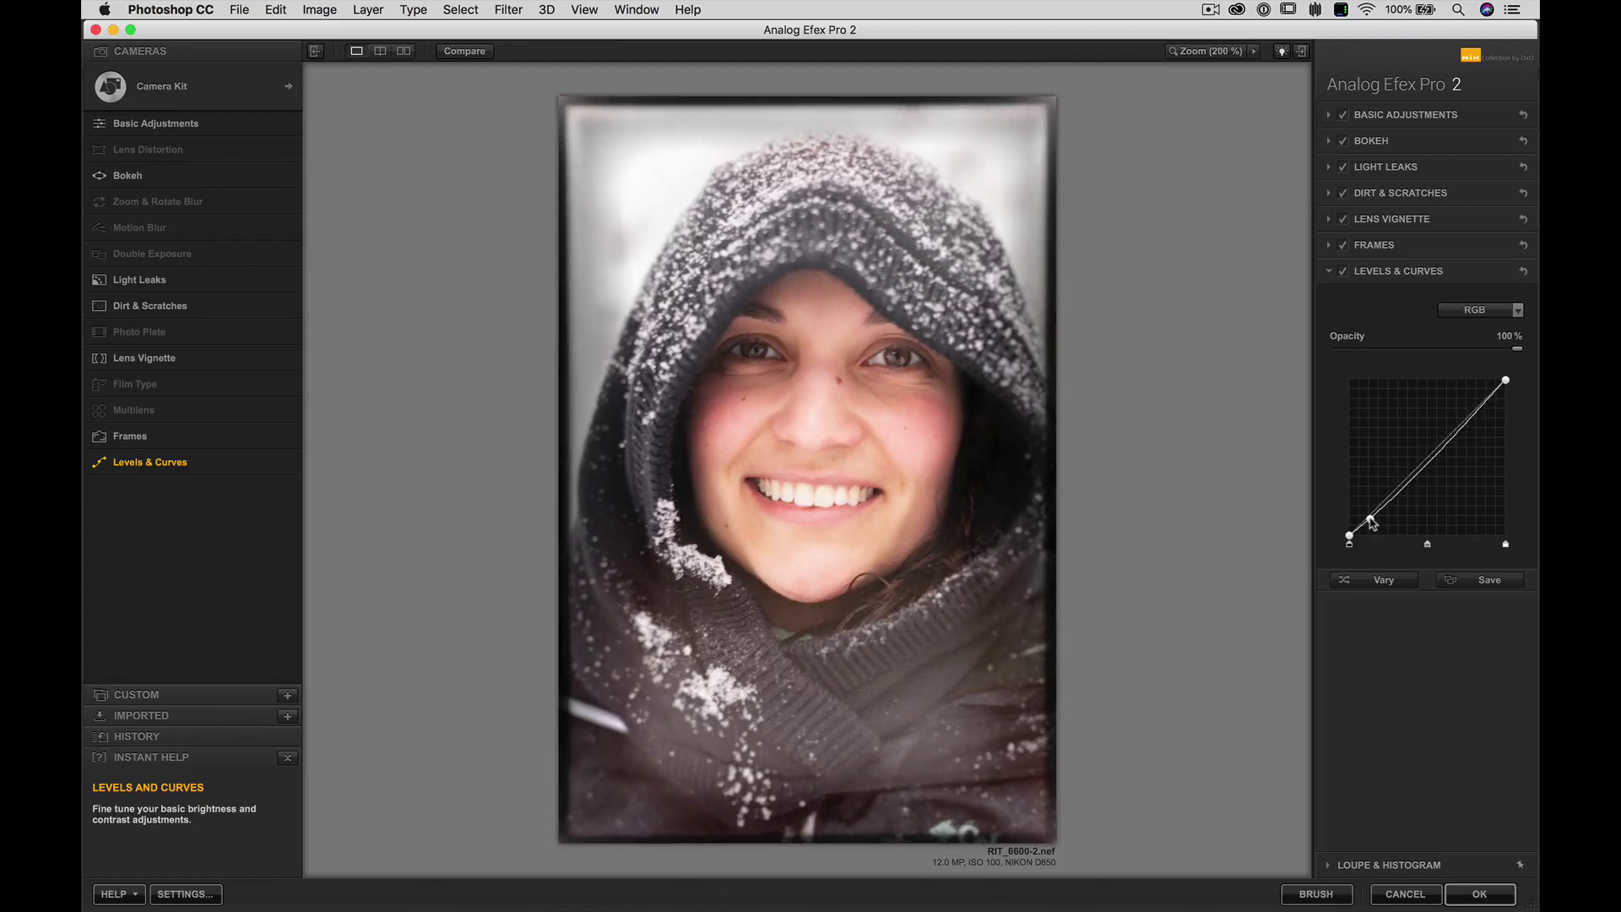
pyautogui.click(1488, 398)
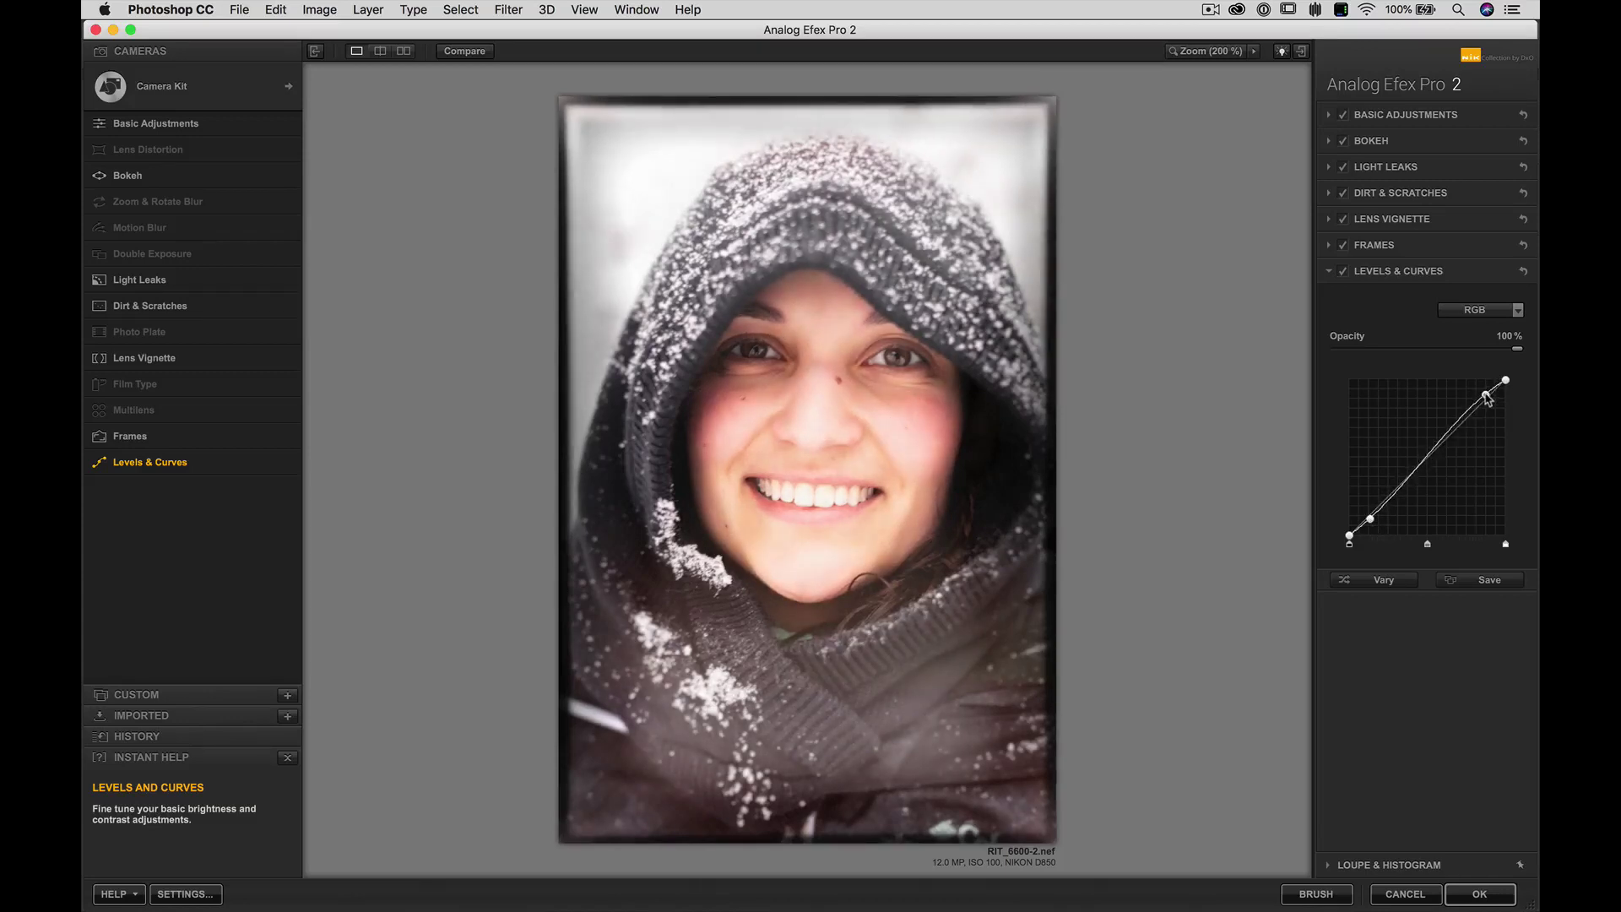
pyautogui.moveTo(1487, 397); pyautogui.dragTo(1493, 391)
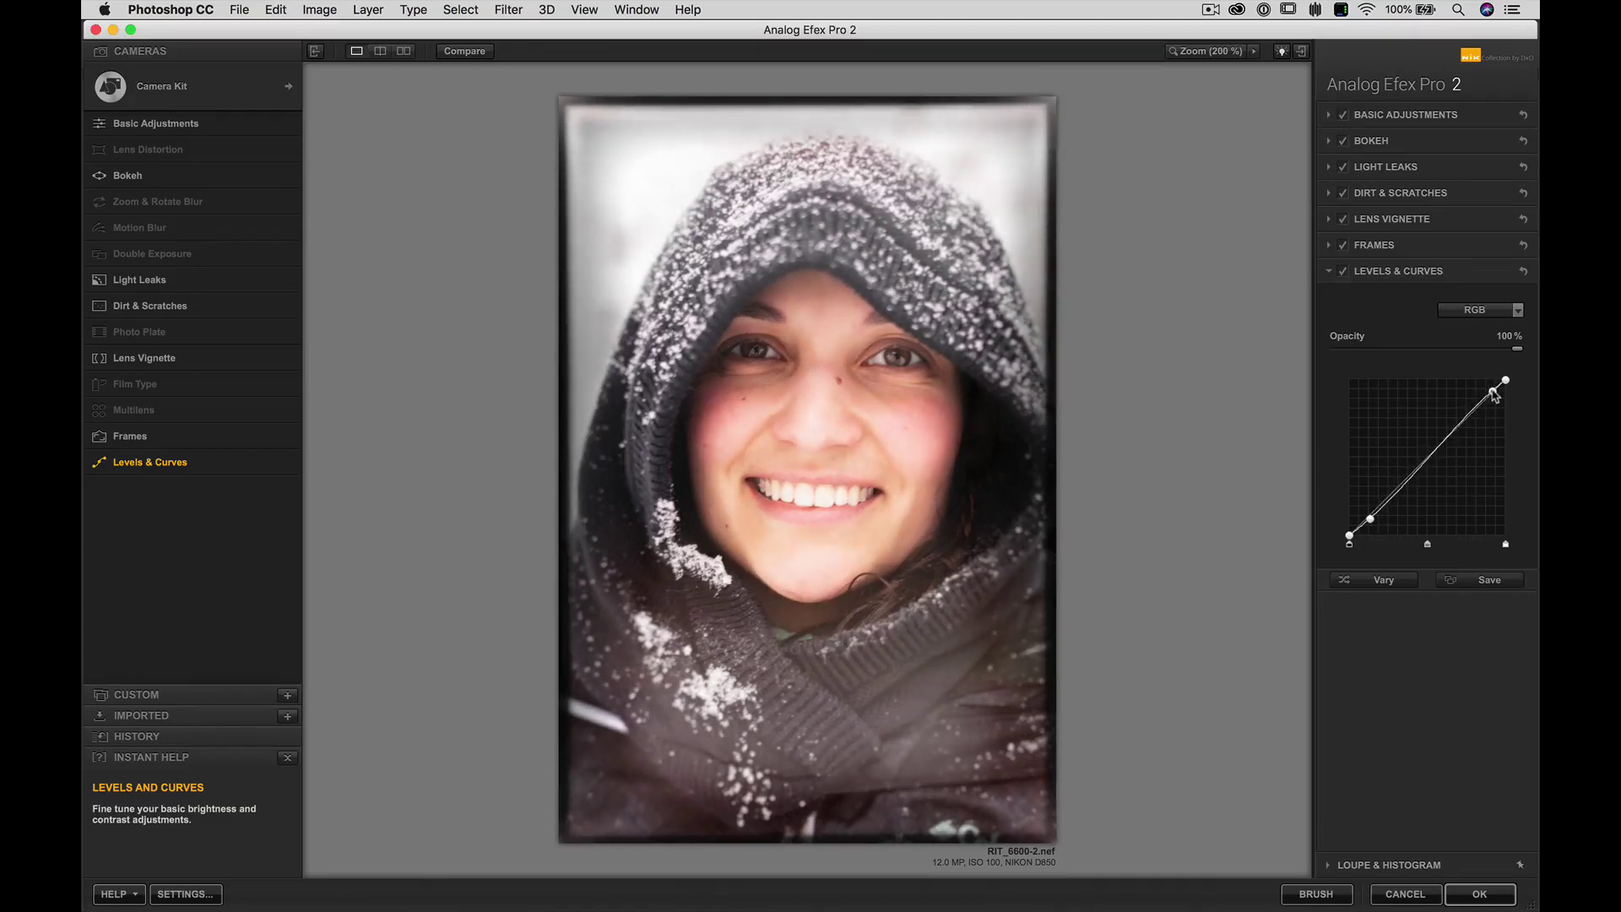
pyautogui.click(1424, 467)
pyautogui.moveTo(1424, 470); pyautogui.dragTo(1422, 470)
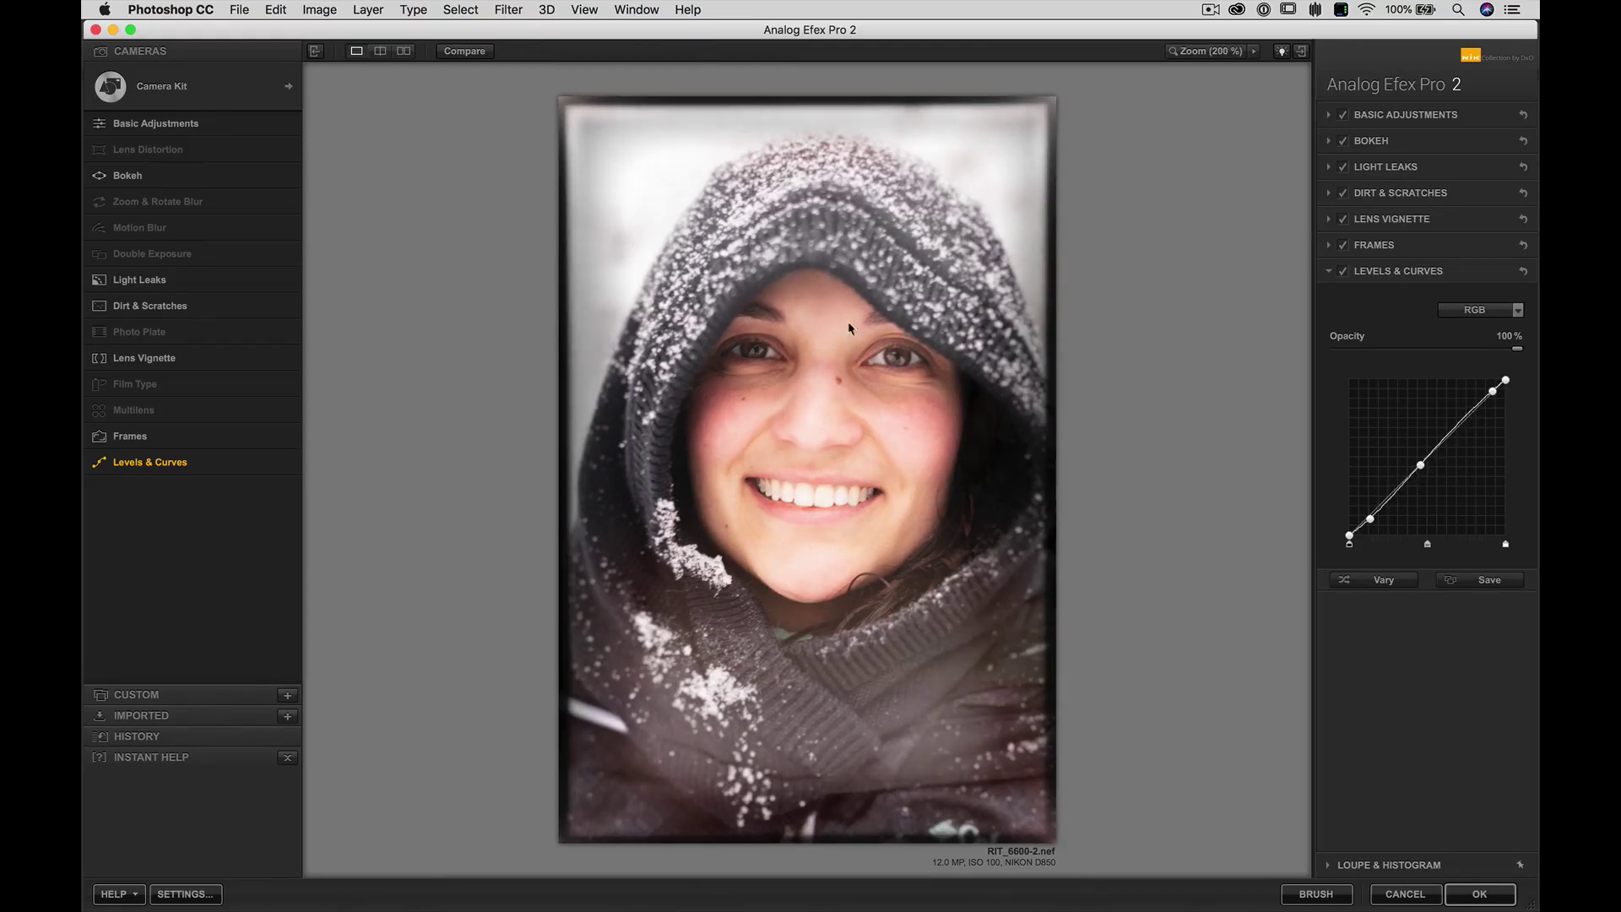
# Compare the styled portrait with the original, restore the effect preview, and apply the finished look to the image.
pyautogui.click(463, 53)
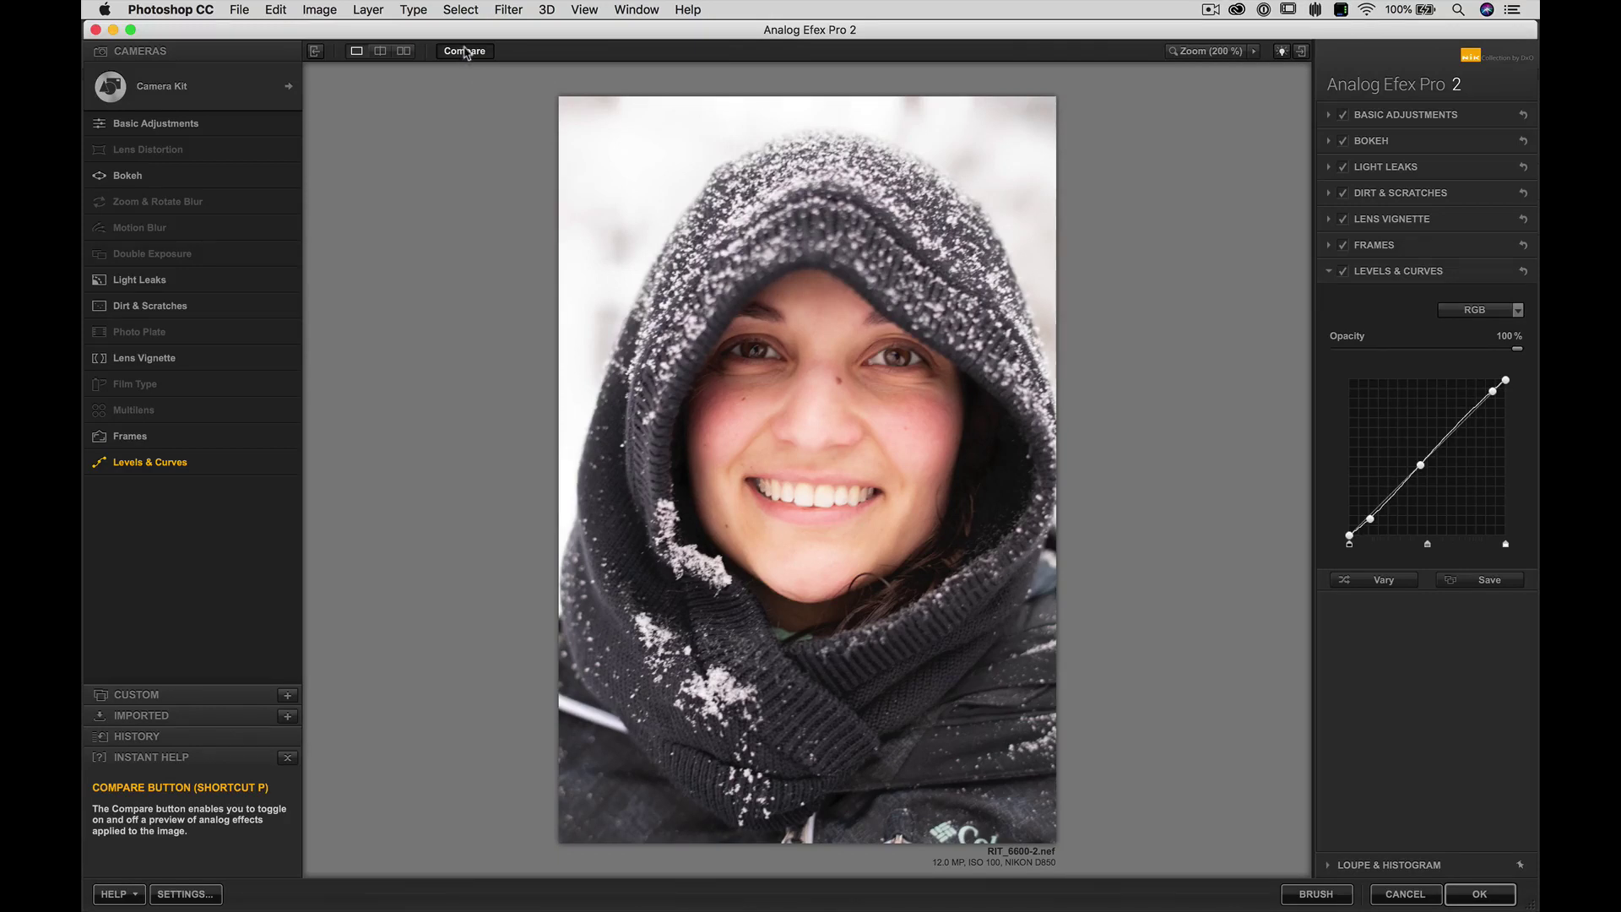
pyautogui.click(461, 52)
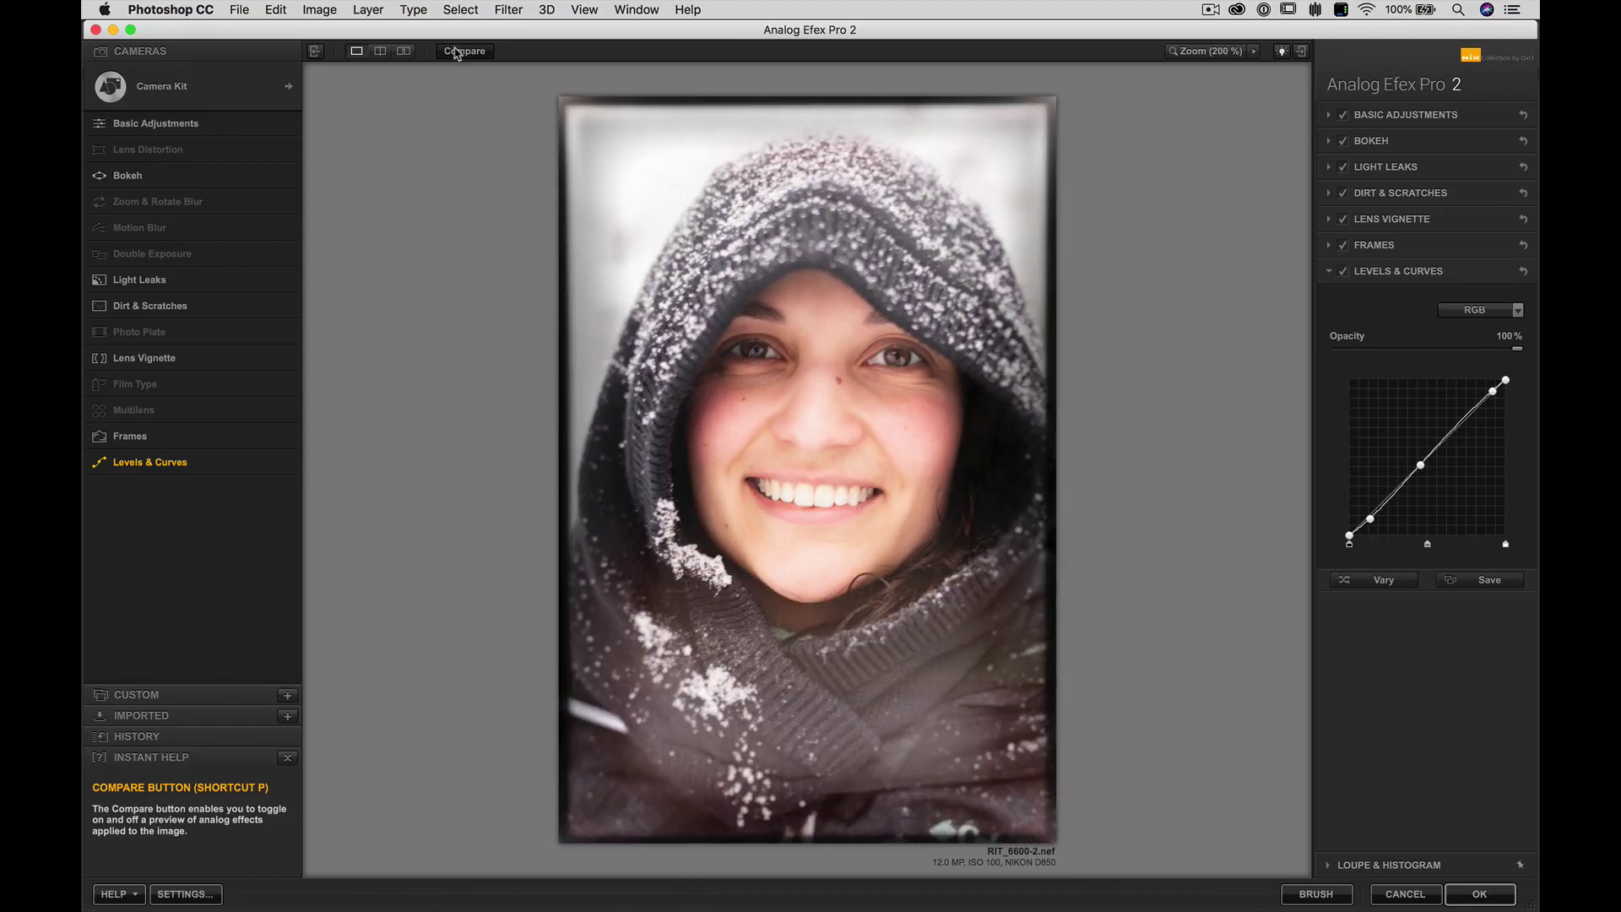
pyautogui.click(1484, 894)
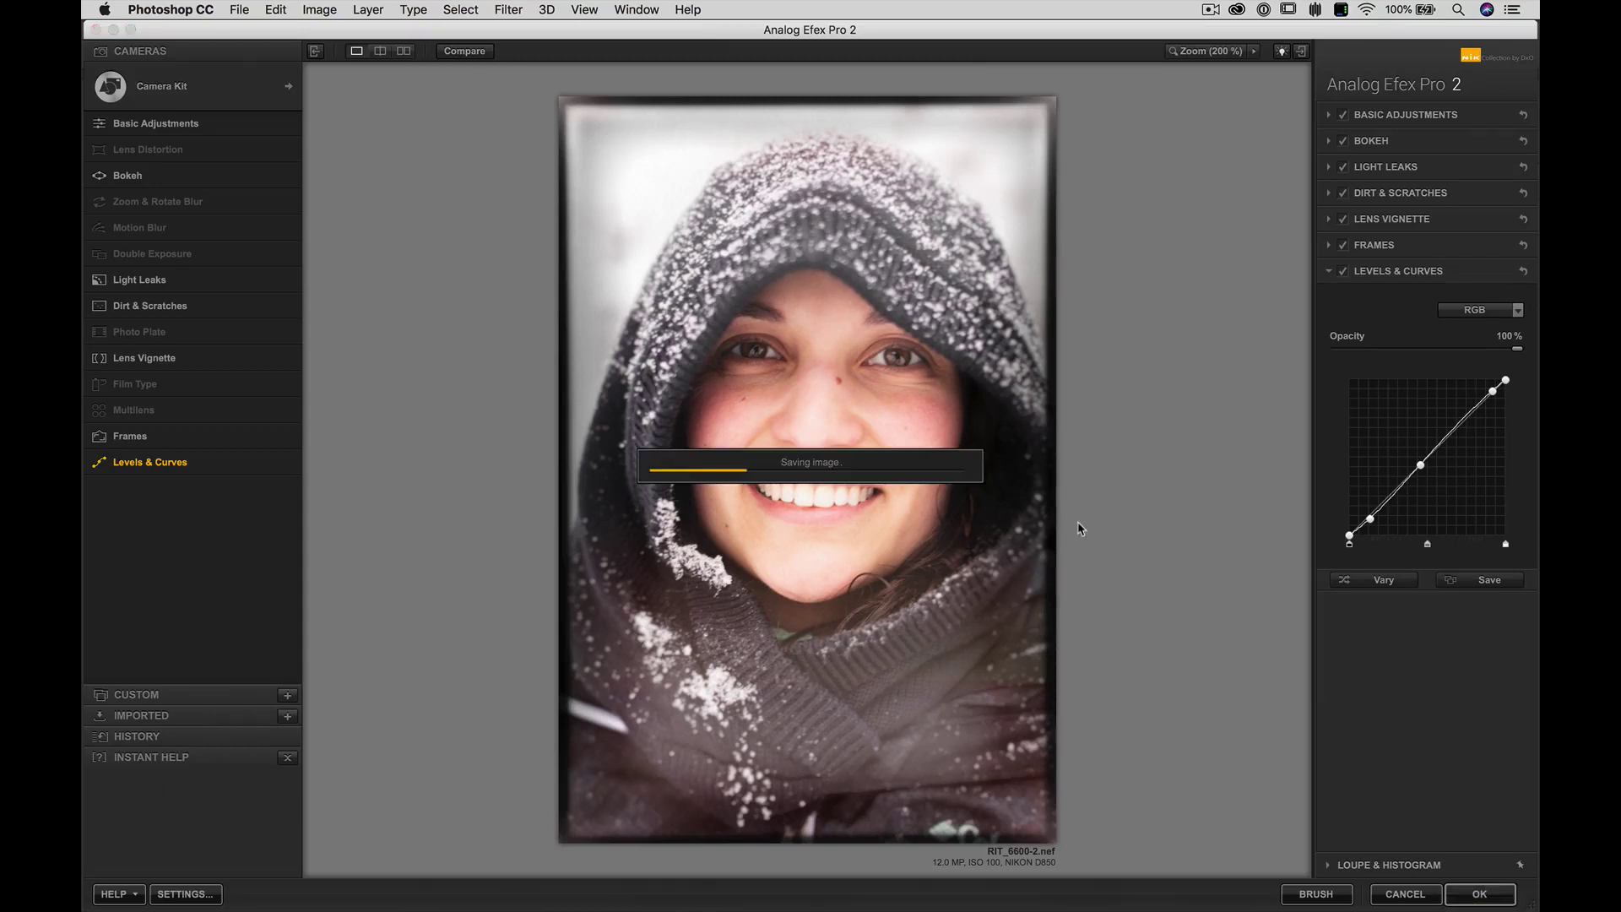